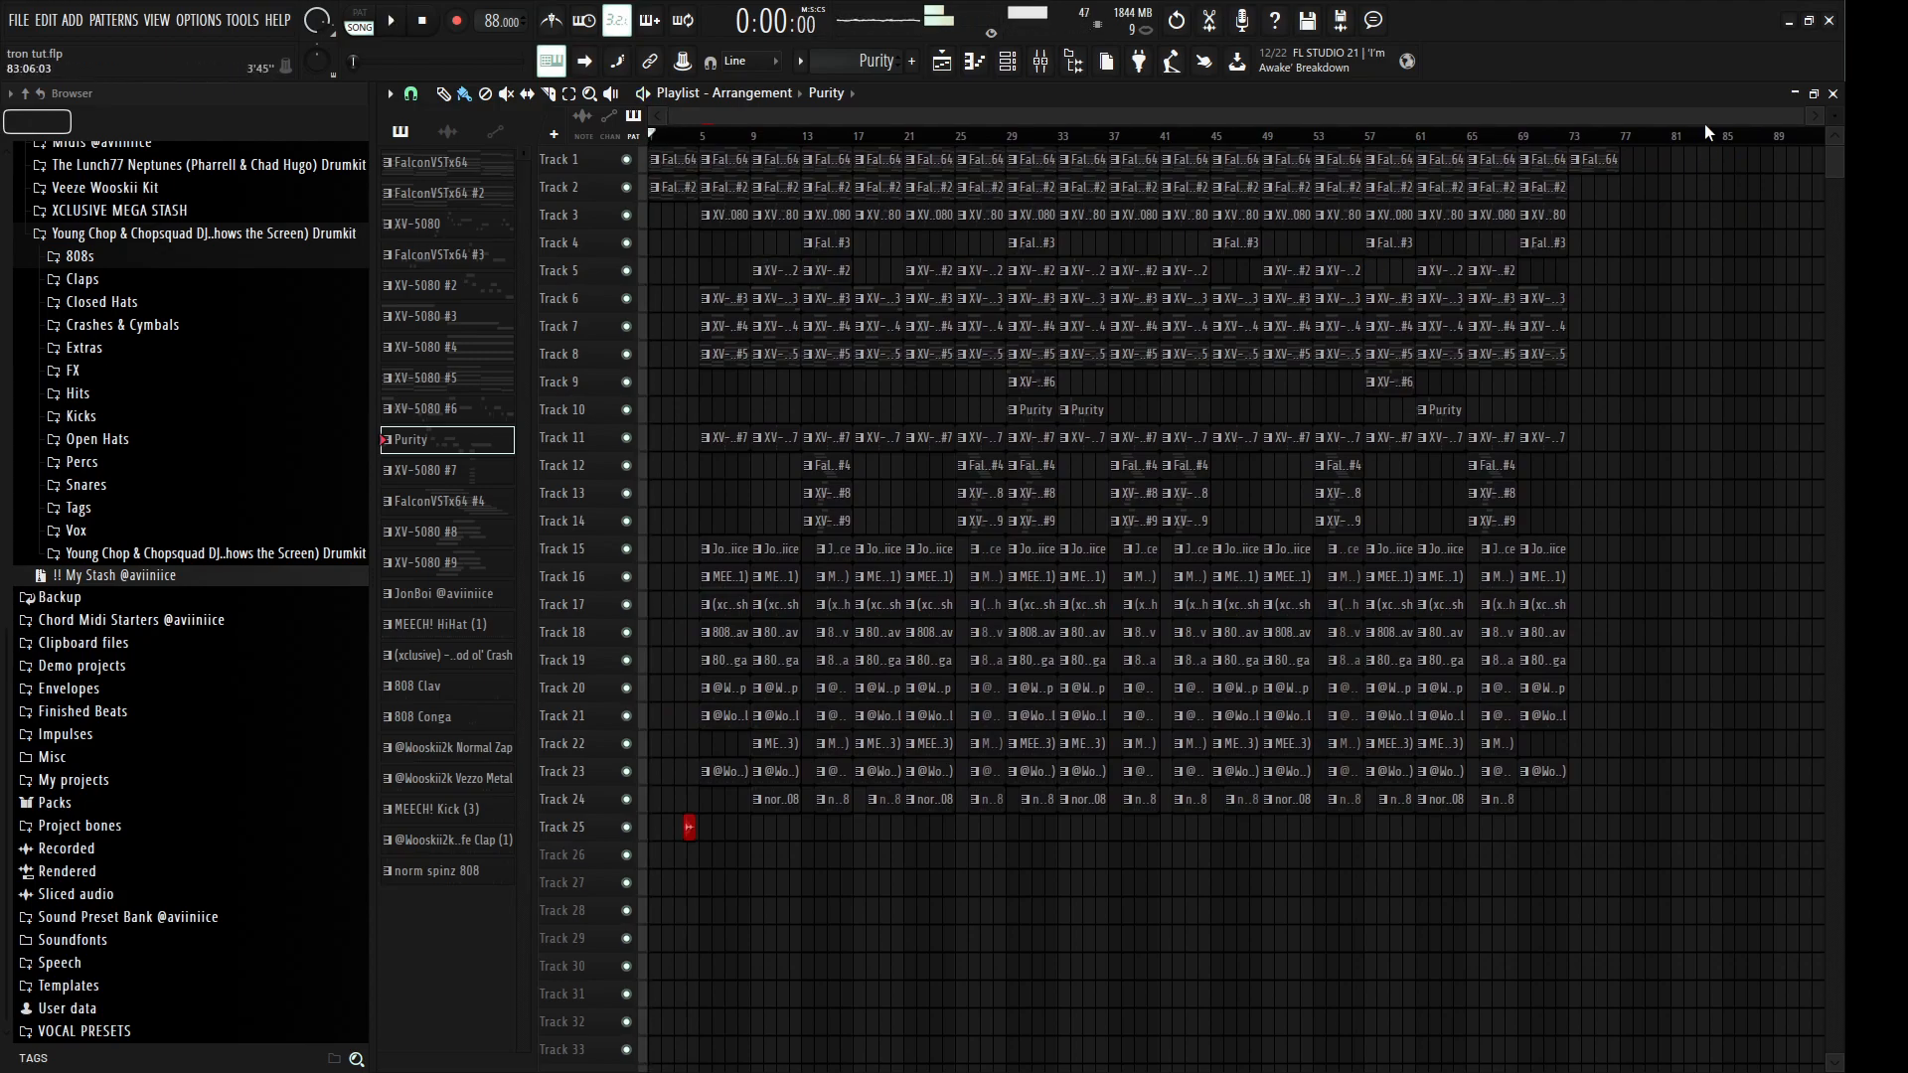
Step: Examine the full playlist arrangement across Tracks 1 to 24
{"action": "scroll", "coordinate": [1834, 117], "scroll_direction": "down", "scroll_amount": 3}
{"action": "scroll", "coordinate": [1834, 117], "scroll_direction": "up", "scroll_amount": 4}
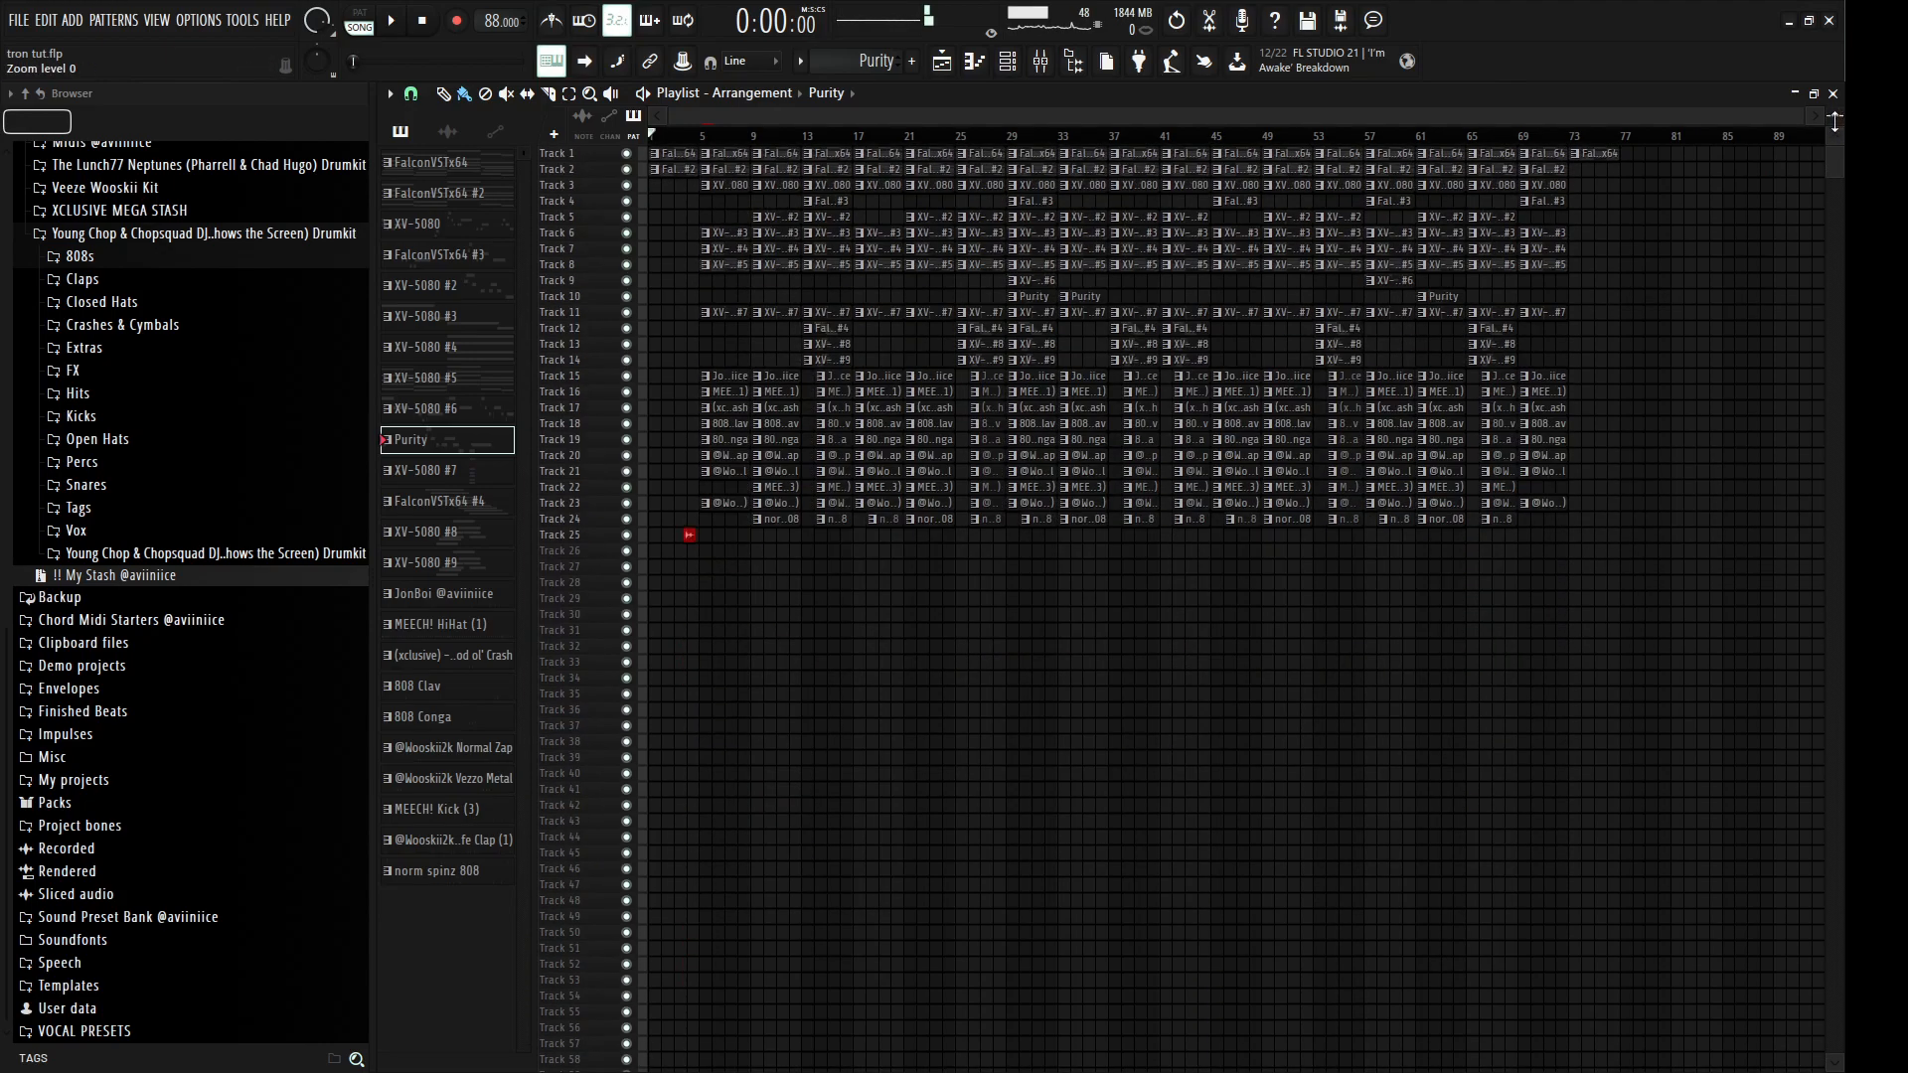
{"action": "scroll", "coordinate": [1833, 118], "scroll_direction": "down", "scroll_amount": 4}
{"action": "scroll", "coordinate": [1833, 117], "scroll_direction": "up", "scroll_amount": 4}
{"action": "scroll", "coordinate": [997, 621], "scroll_direction": "up", "scroll_amount": 2}
{"action": "scroll", "coordinate": [996, 621], "scroll_direction": "down", "scroll_amount": 2}
{"action": "scroll", "coordinate": [663, 586], "scroll_direction": "up", "scroll_amount": 2}
{"action": "scroll", "coordinate": [663, 586], "scroll_direction": "down", "scroll_amount": 2}
{"action": "scroll", "coordinate": [663, 586], "scroll_direction": "up", "scroll_amount": 3}
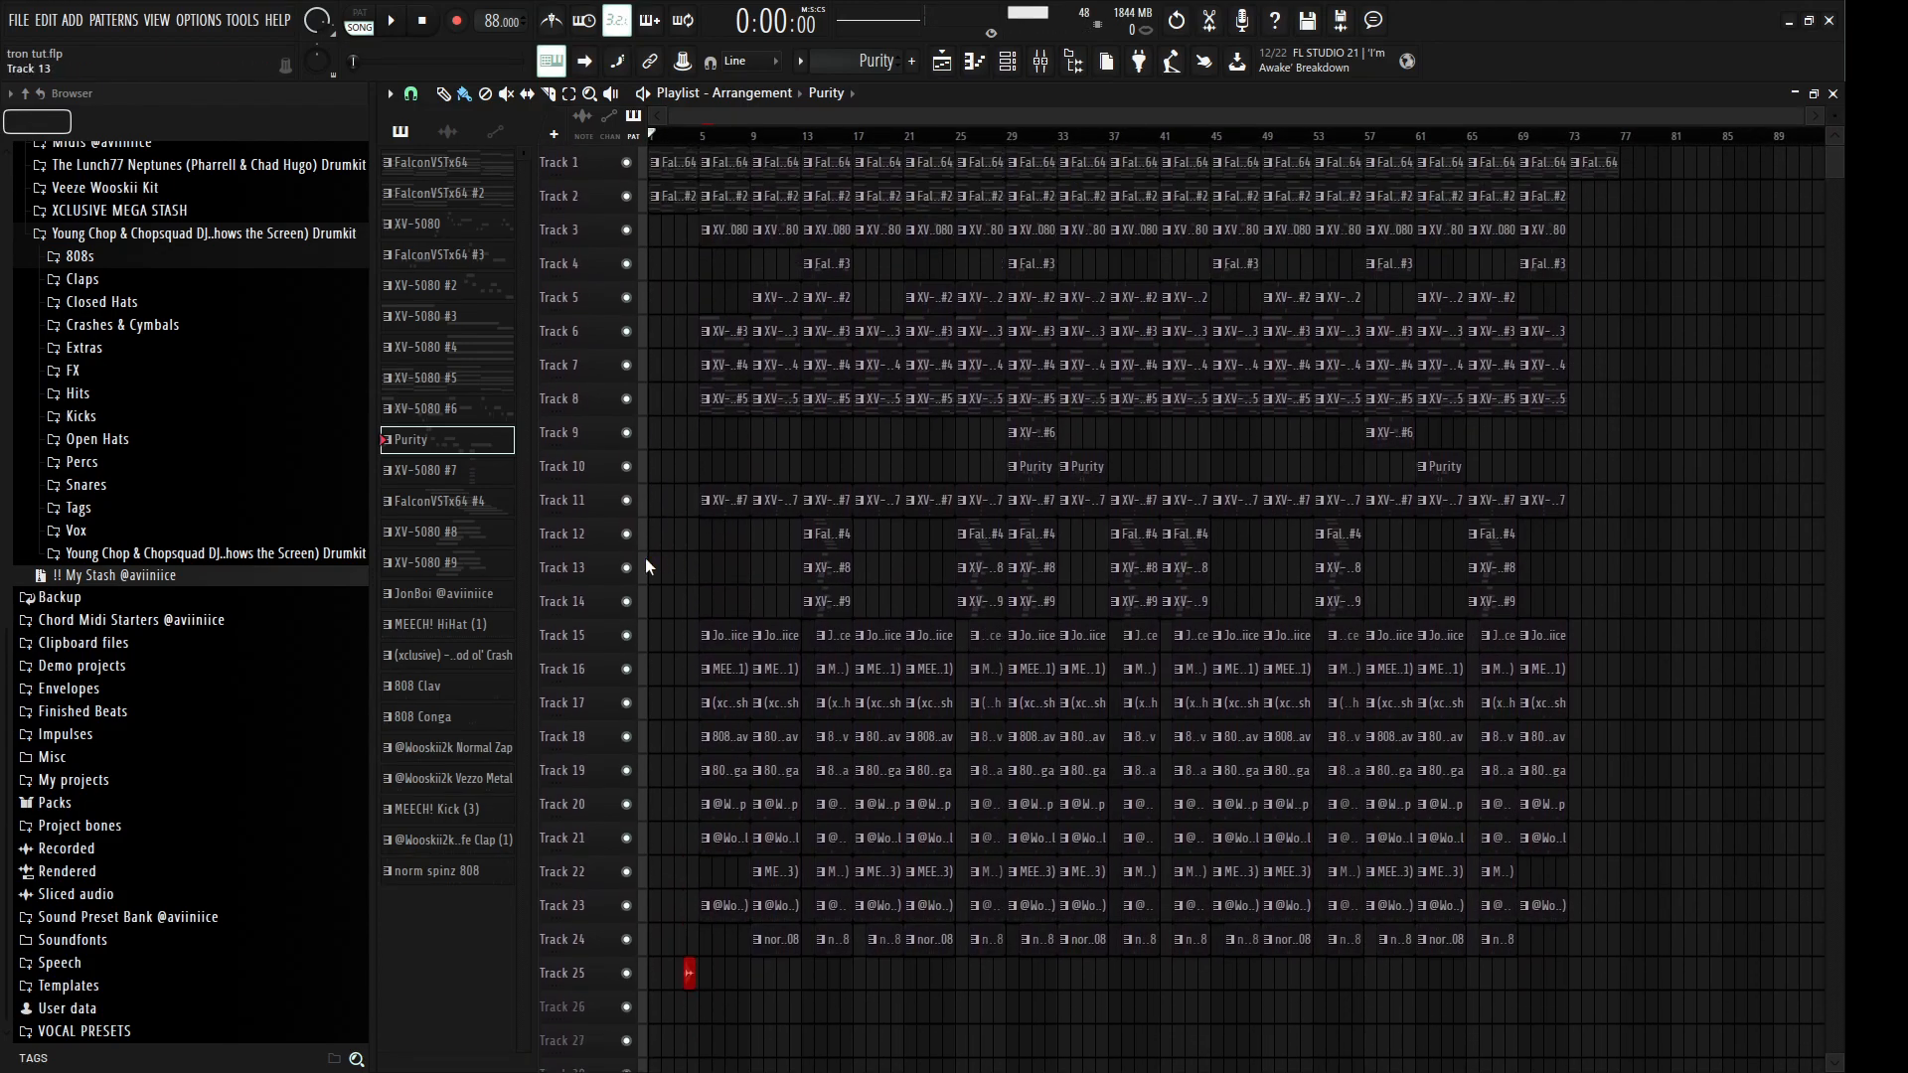
{"action": "scroll", "coordinate": [660, 573], "scroll_direction": "down", "scroll_amount": 3}
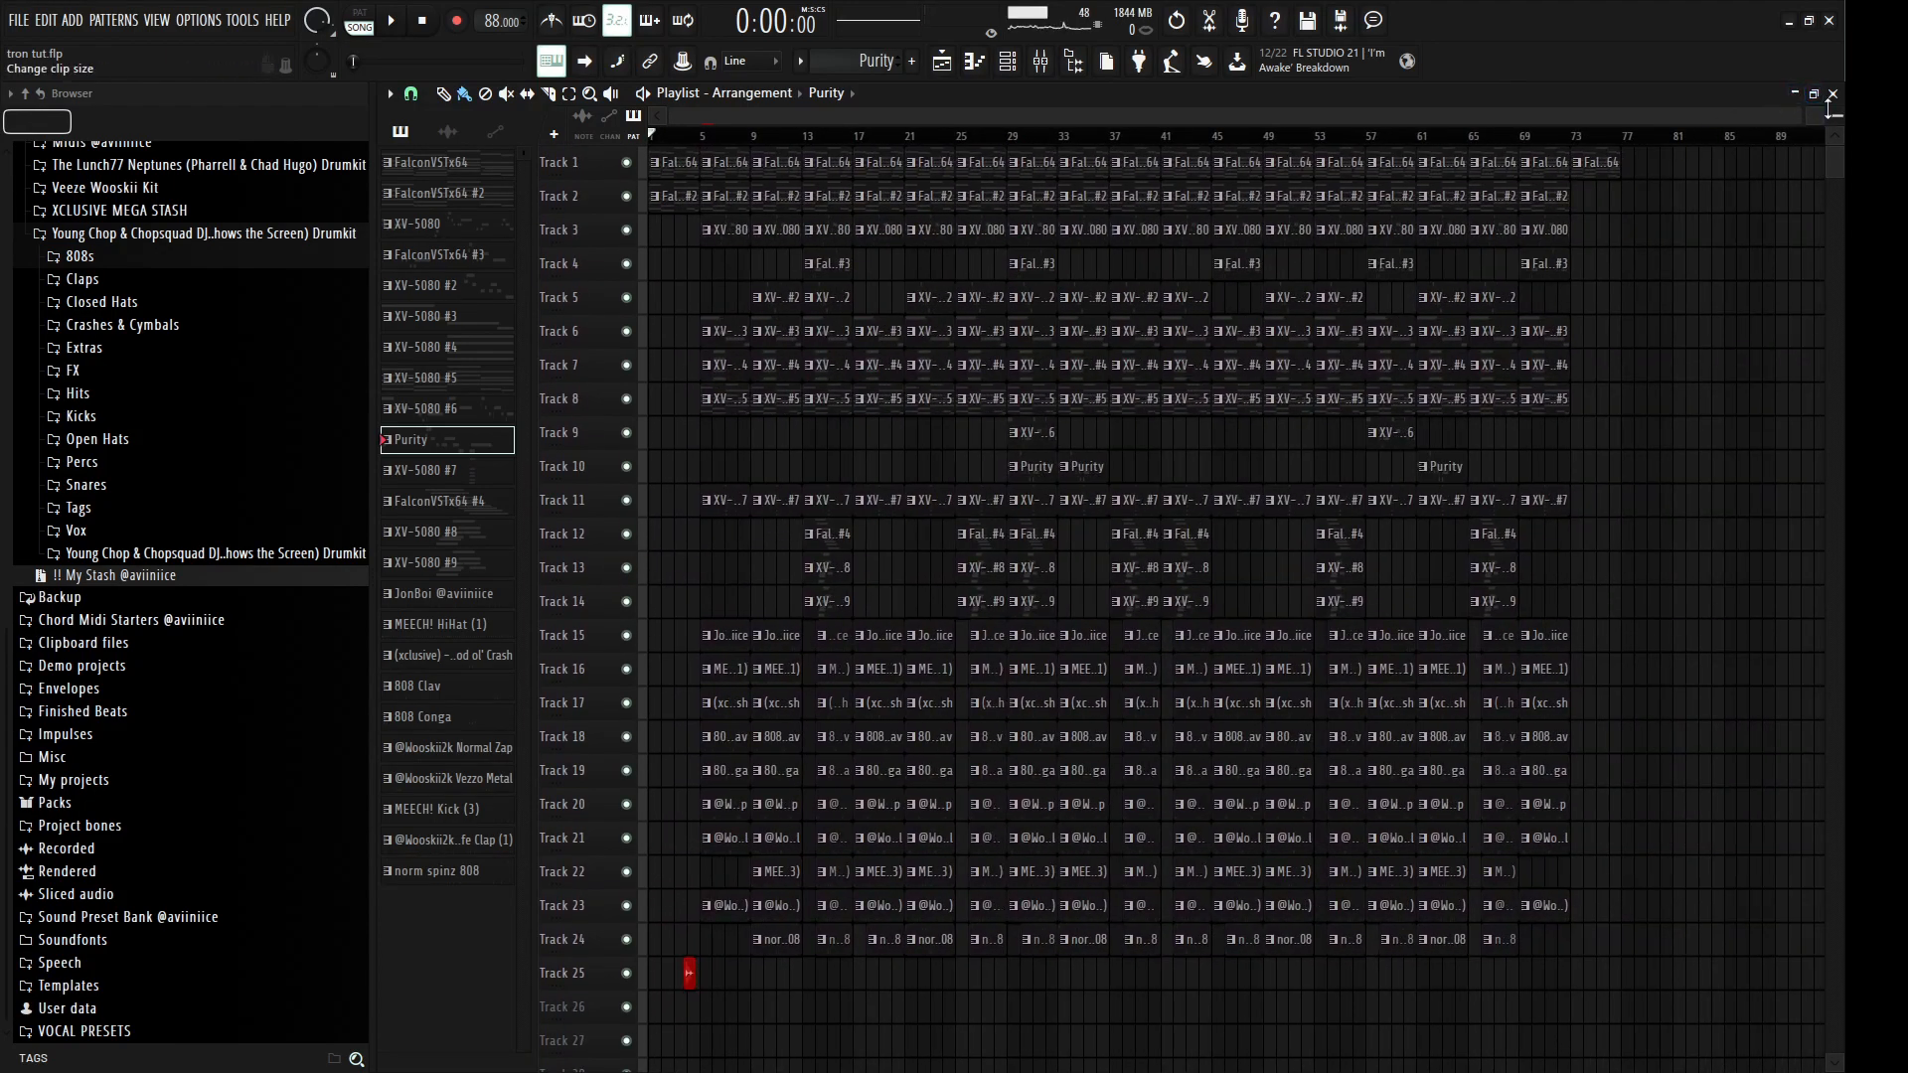
{"action": "scroll", "coordinate": [1828, 111], "scroll_direction": "down", "scroll_amount": 3}
{"action": "scroll", "coordinate": [701, 448], "scroll_direction": "up", "scroll_amount": 2}
{"action": "scroll", "coordinate": [700, 448], "scroll_direction": "down", "scroll_amount": 2}
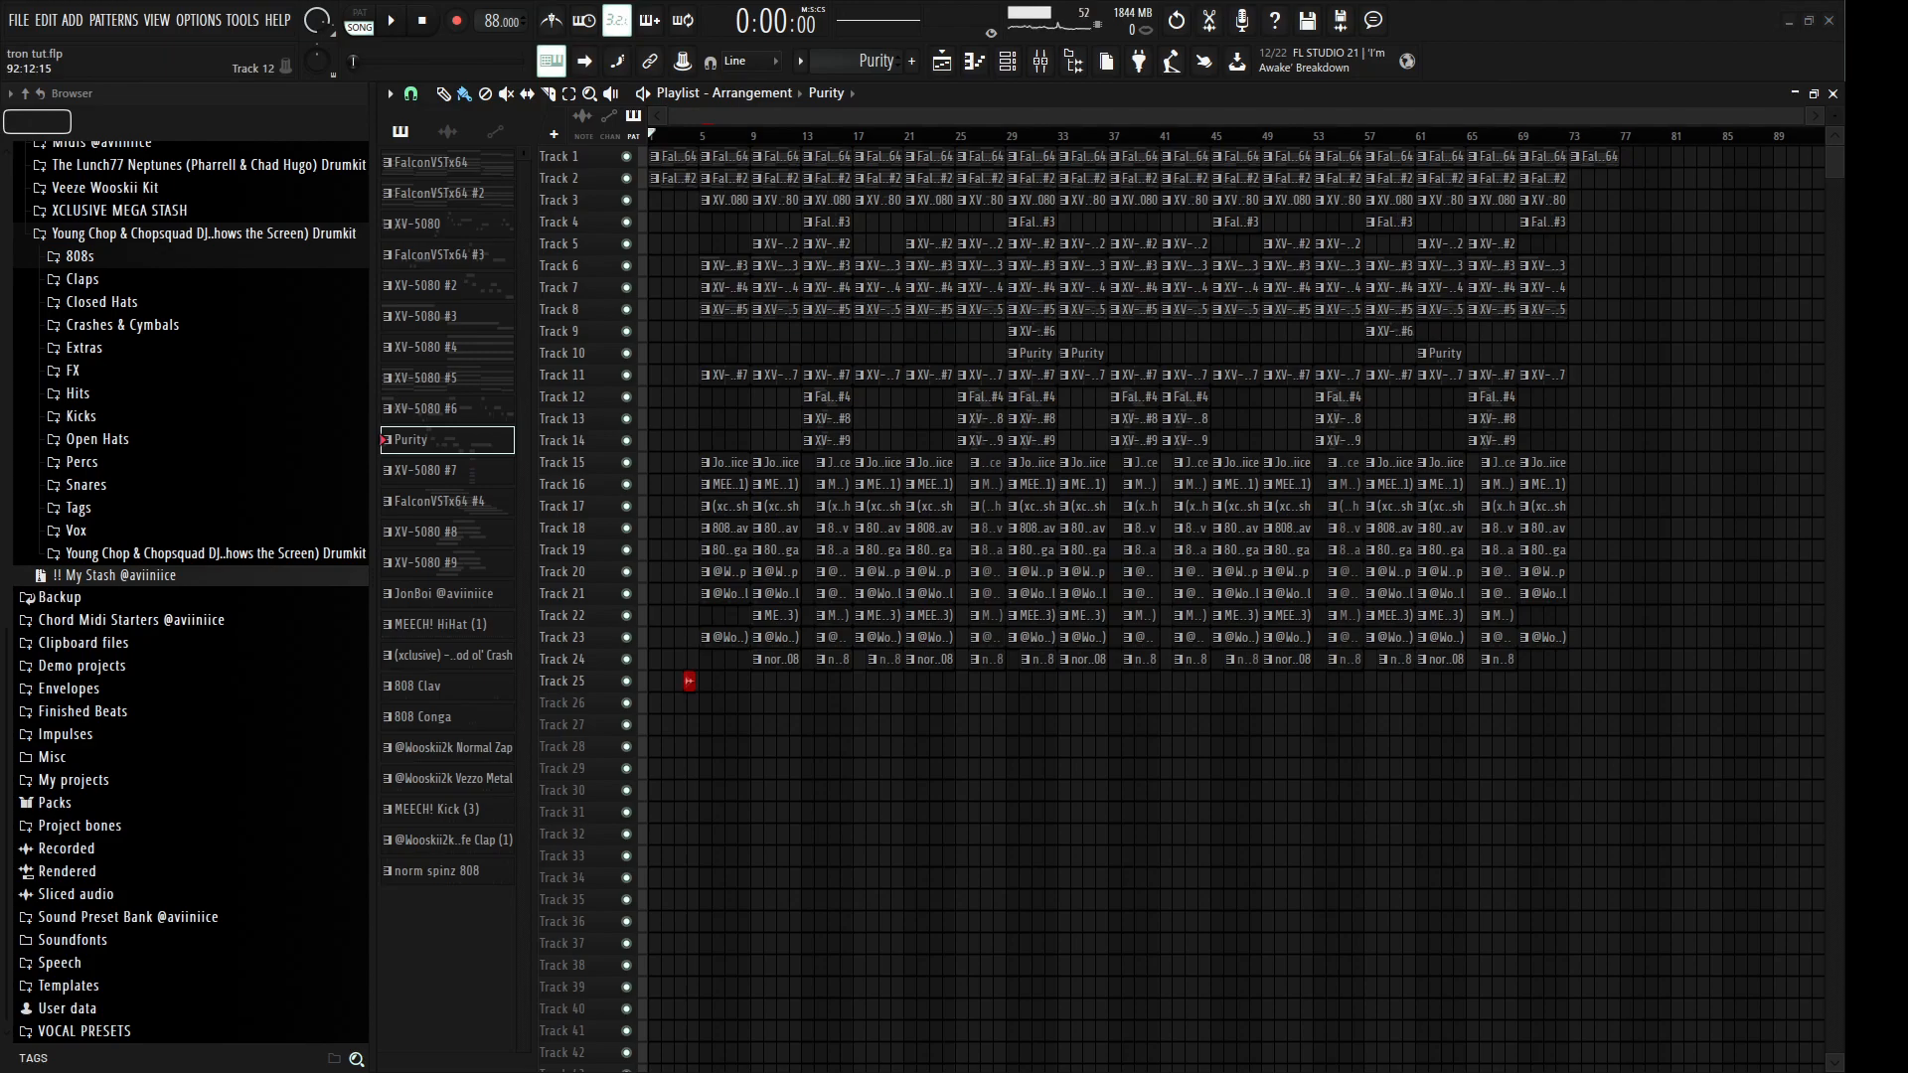
Step: Play the arrangement from the beginning through the opening sections, and stop playback
{"action": "key", "text": "space"}
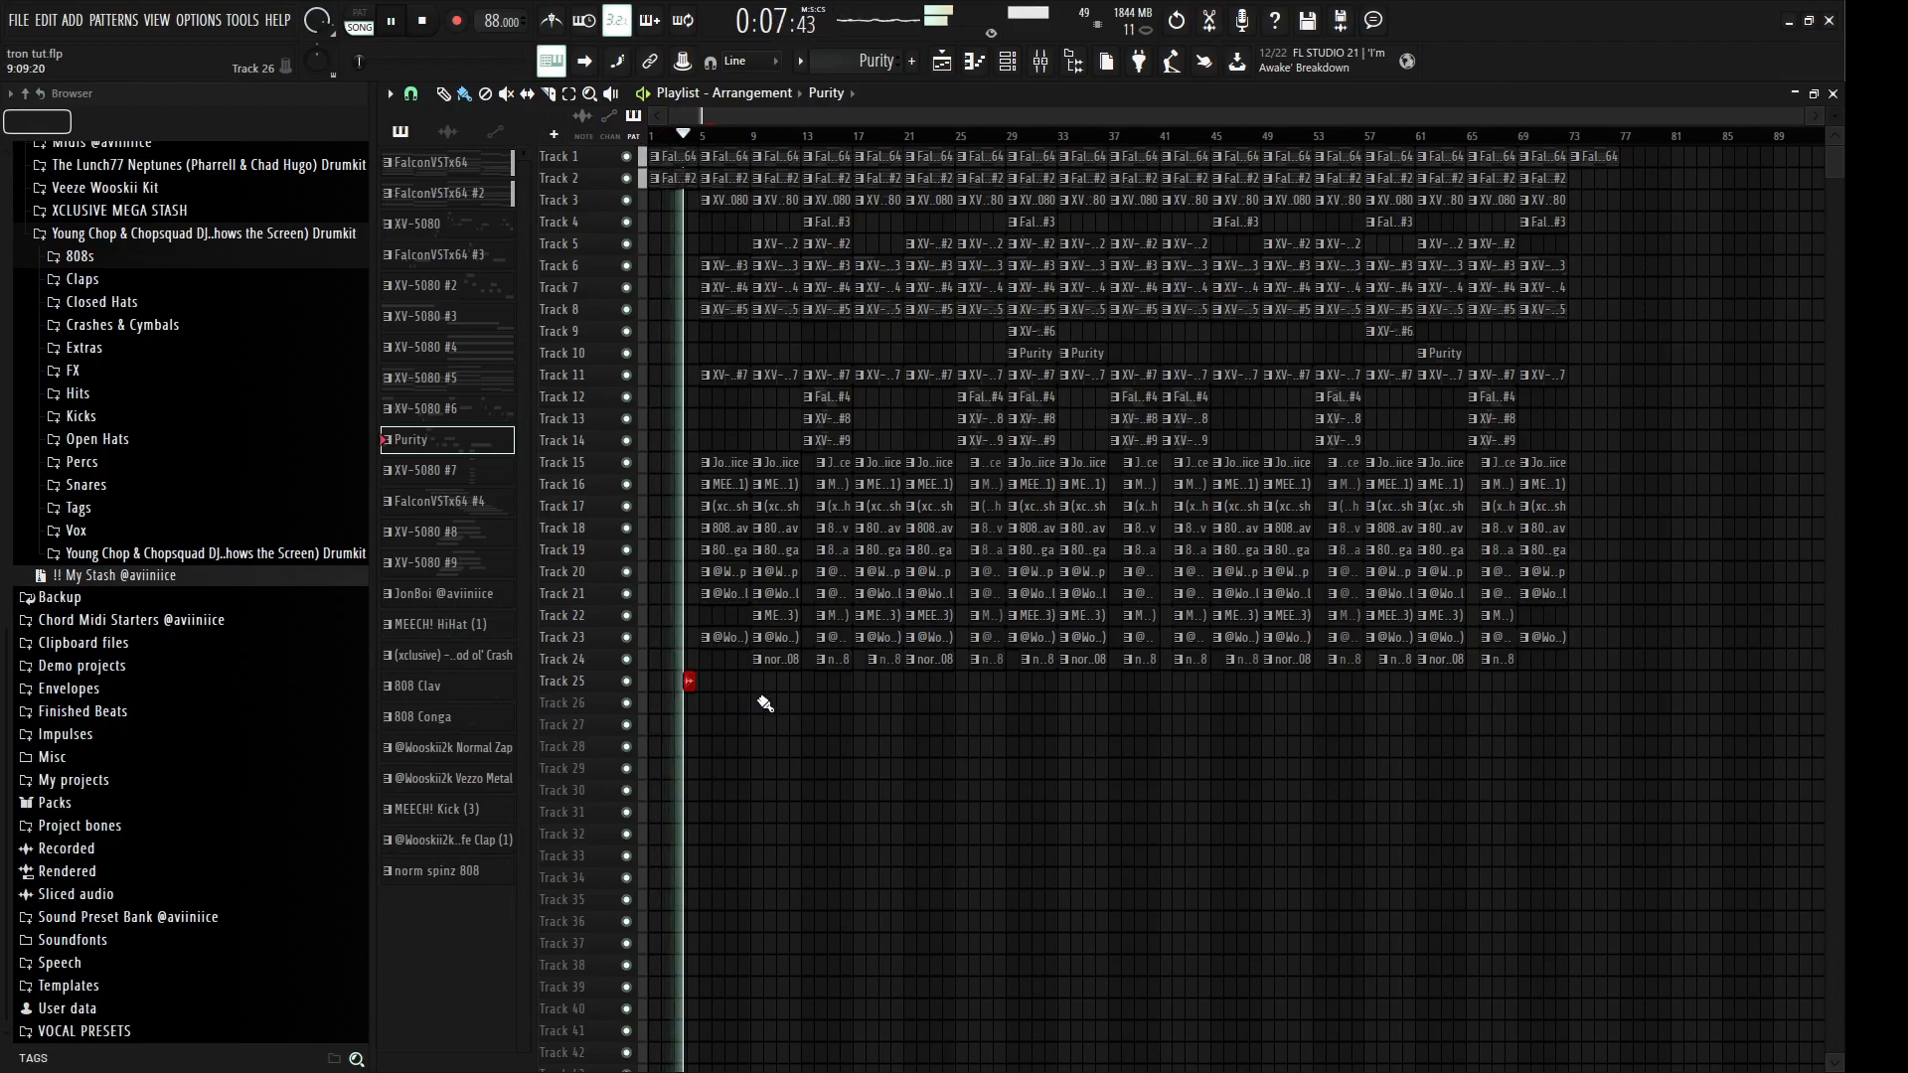
{"action": "scroll", "coordinate": [660, 803], "scroll_direction": "up", "scroll_amount": 2}
{"action": "scroll", "coordinate": [663, 801], "scroll_direction": "down", "scroll_amount": 2}
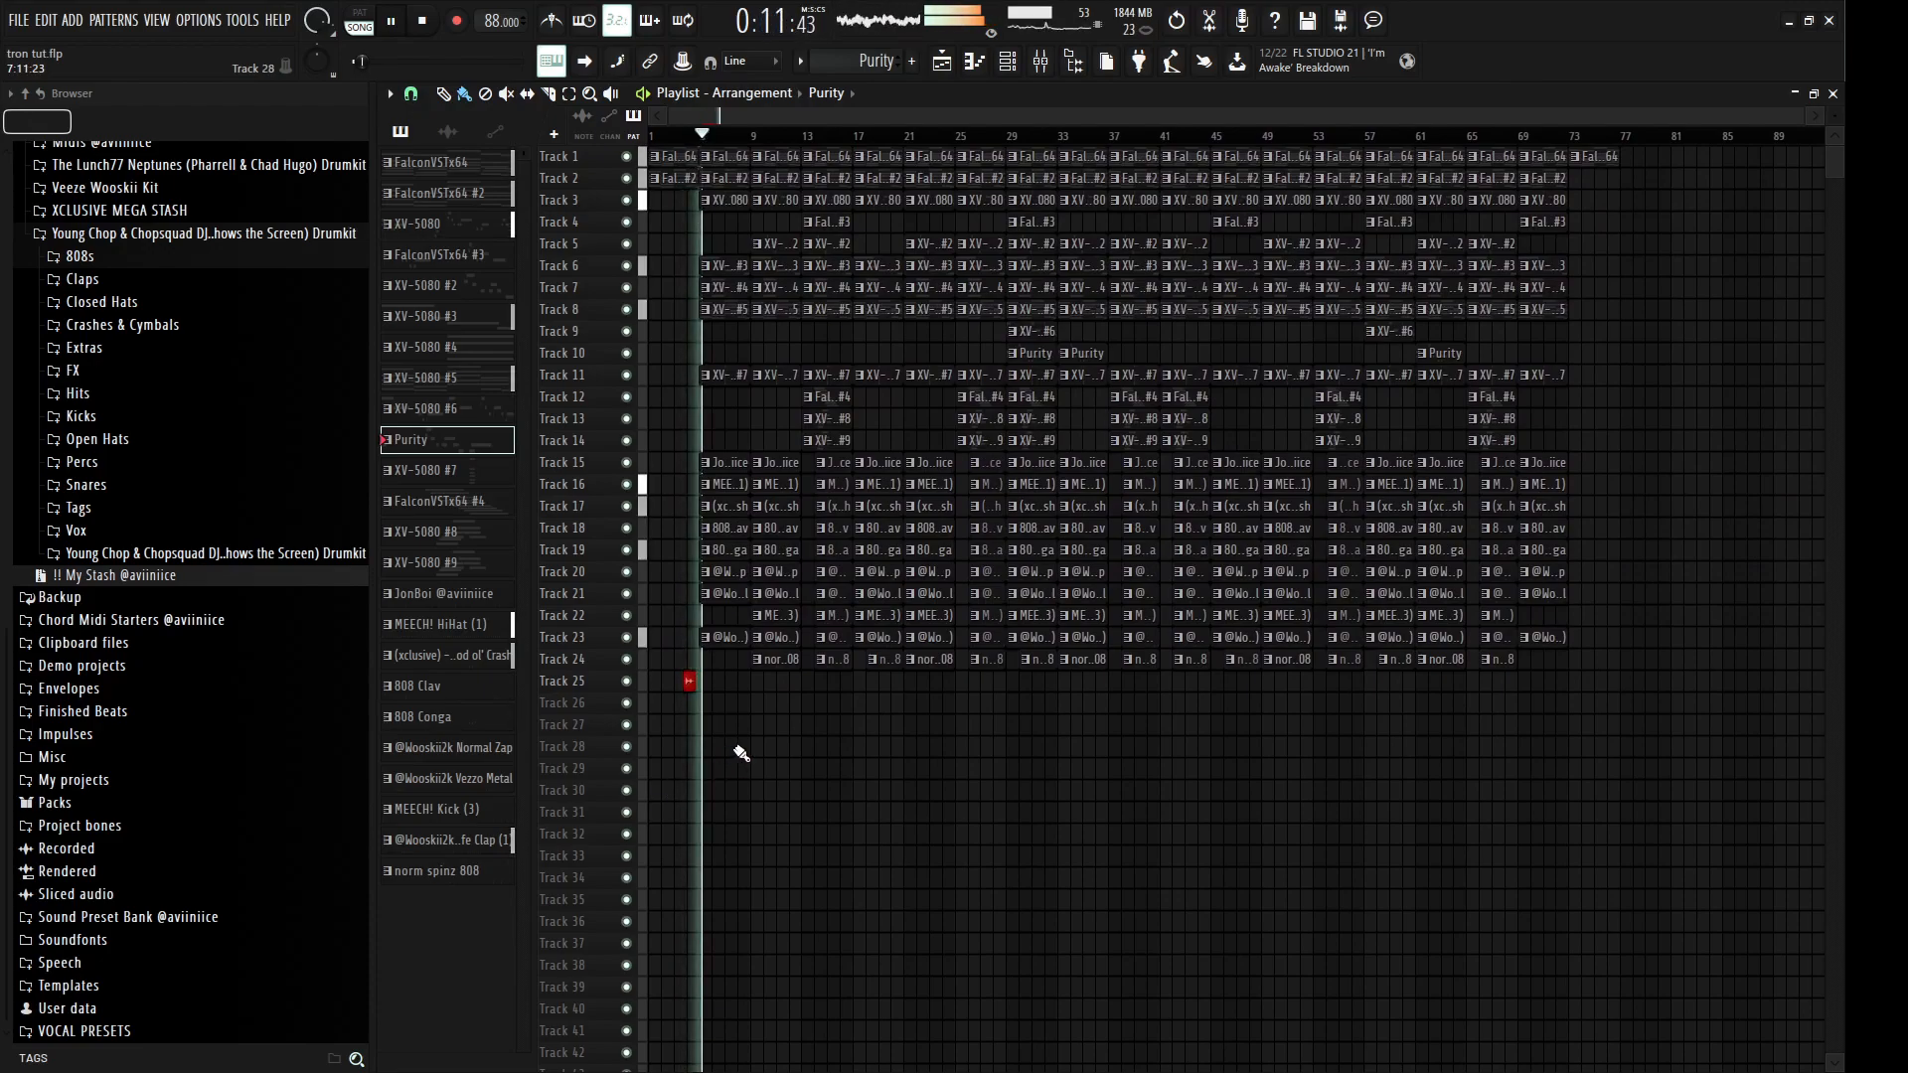
{"action": "scroll", "coordinate": [651, 790], "scroll_direction": "up", "scroll_amount": 2}
{"action": "scroll", "coordinate": [635, 797], "scroll_direction": "down", "scroll_amount": 2}
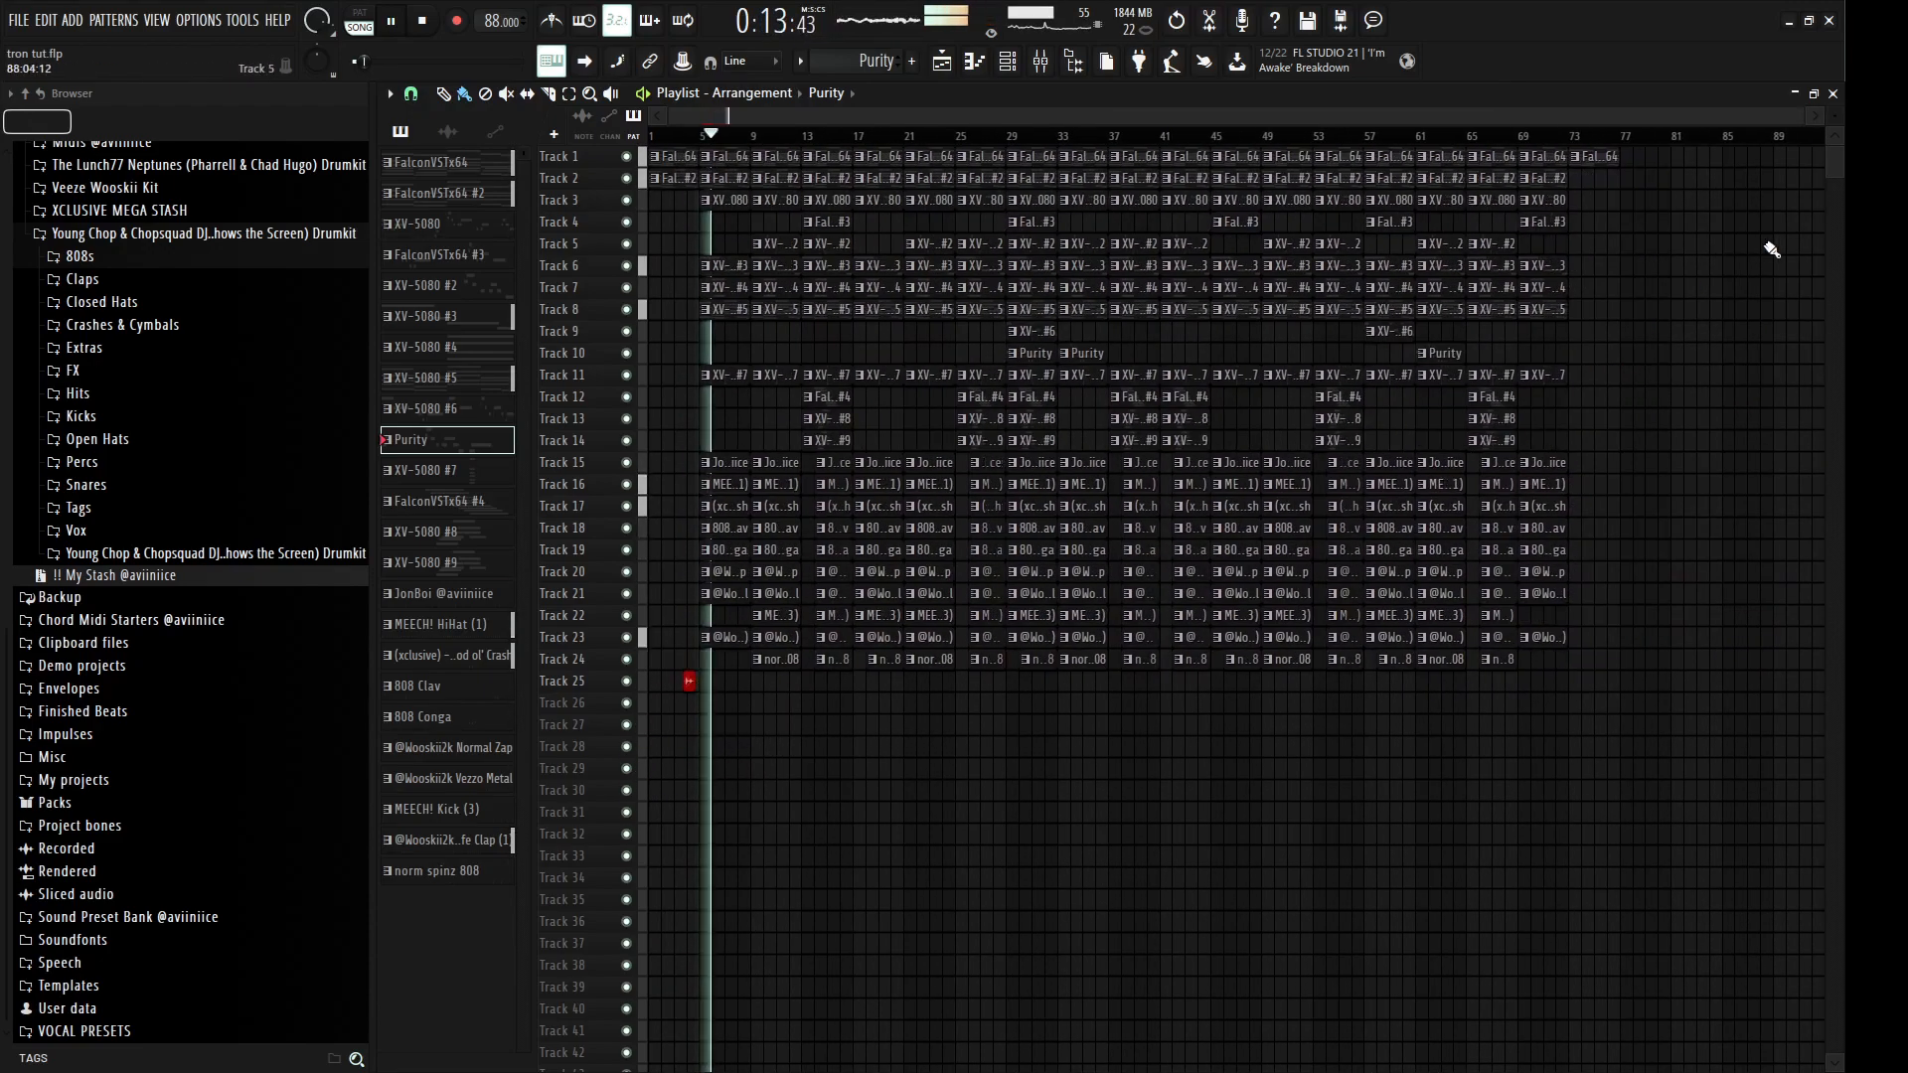
{"action": "mouse_move", "coordinate": [1838, 114]}
{"action": "left_mouse_down"}
{"action": "mouse_move", "coordinate": [1840, 130]}
{"action": "mouse_move", "coordinate": [1839, 113]}
{"action": "left_mouse_up"}
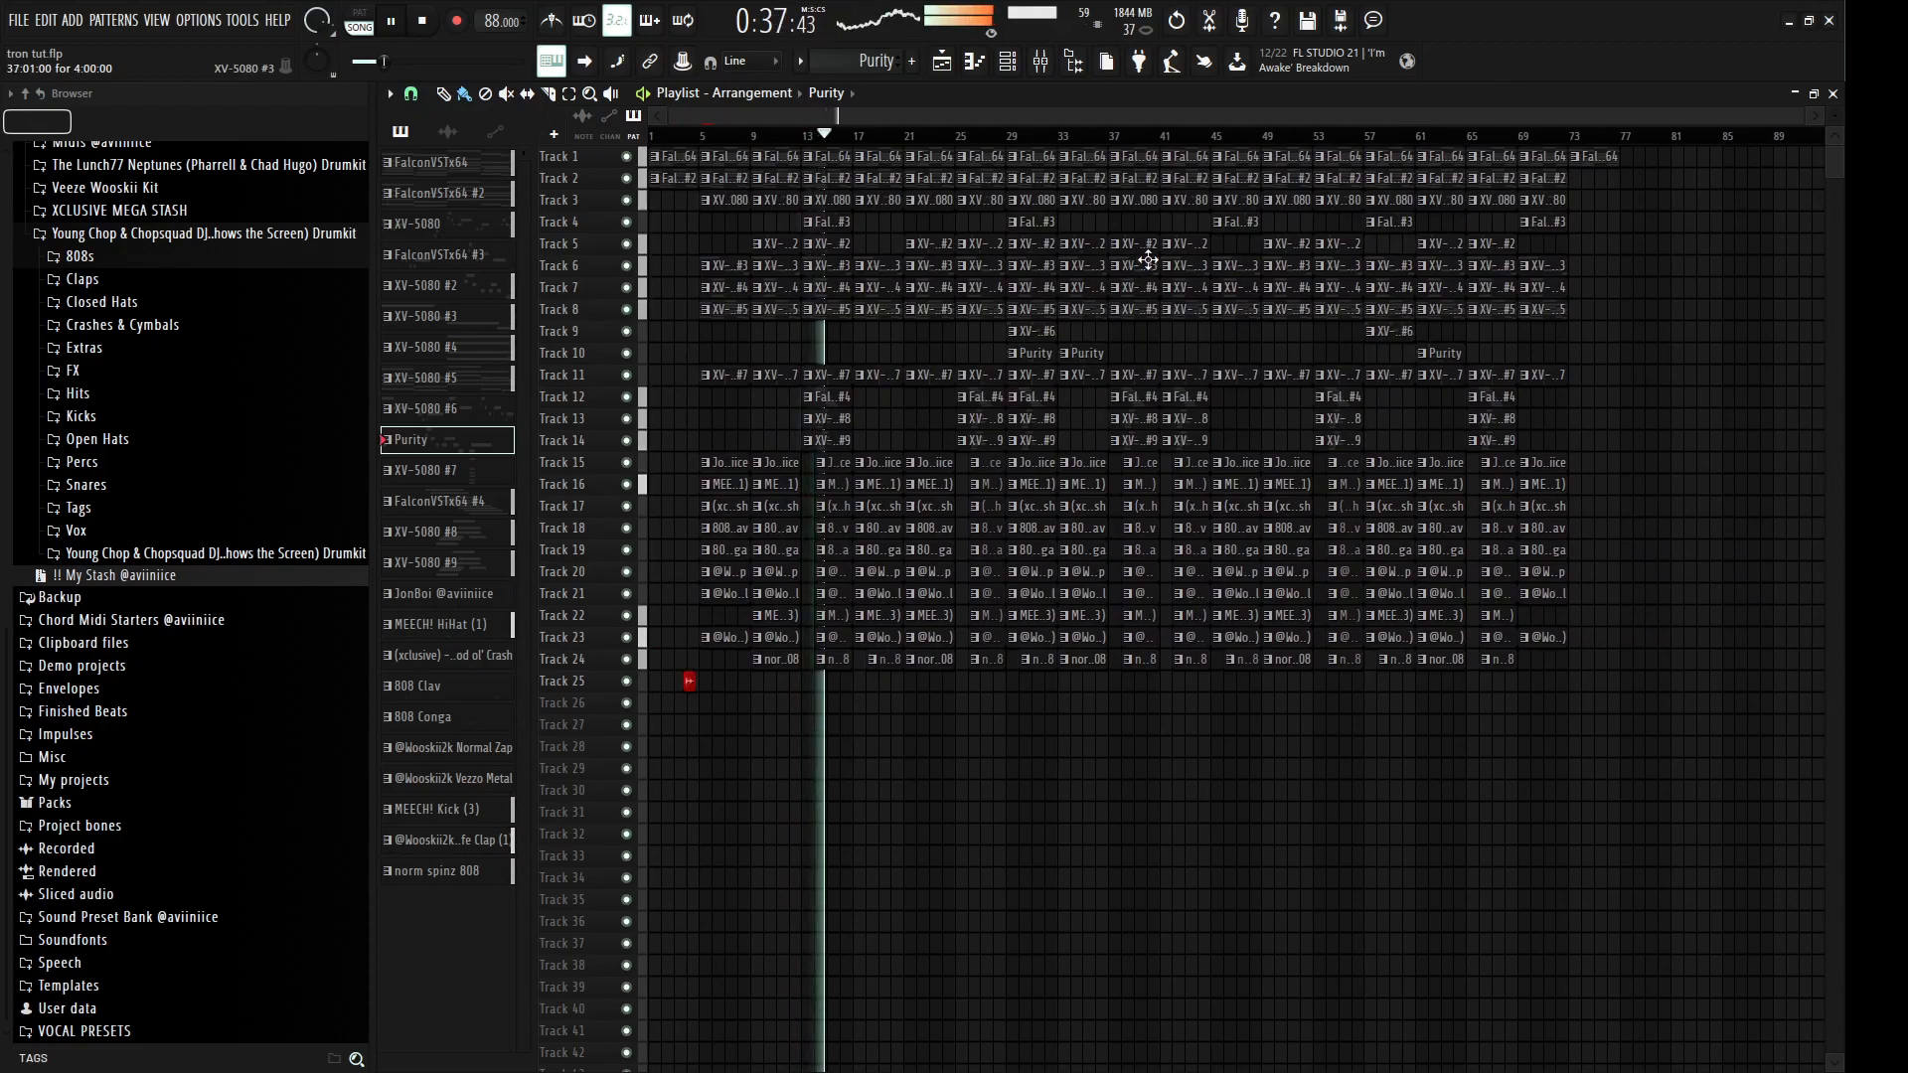
{"action": "key", "text": "space"}
Step: Select bars 29 to 33 as the playback range, and open Track 1's FalconVSTx64 clip there, soloed, in the piano roll
{"action": "left_click_drag", "start_coordinate": [1018, 147], "coordinate": [1066, 148]}
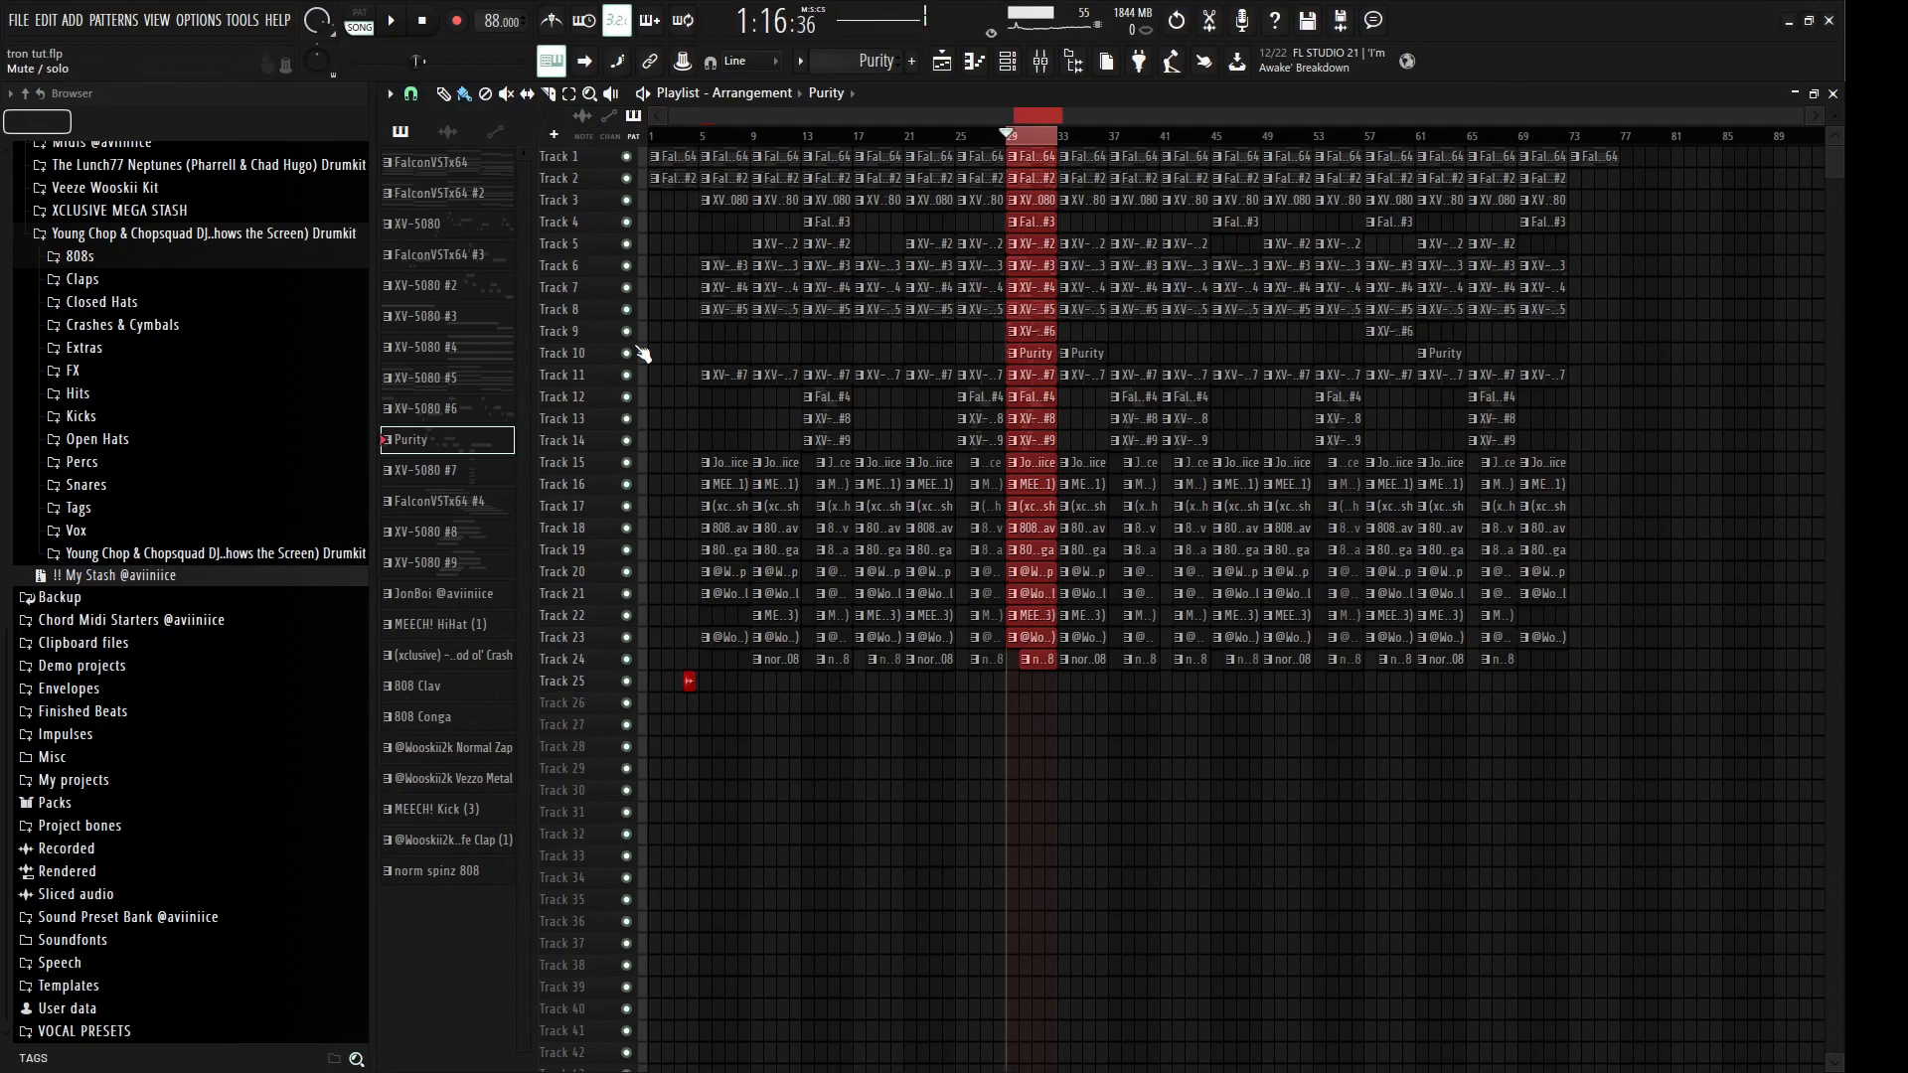
{"action": "double_click", "coordinate": [1040, 156]}
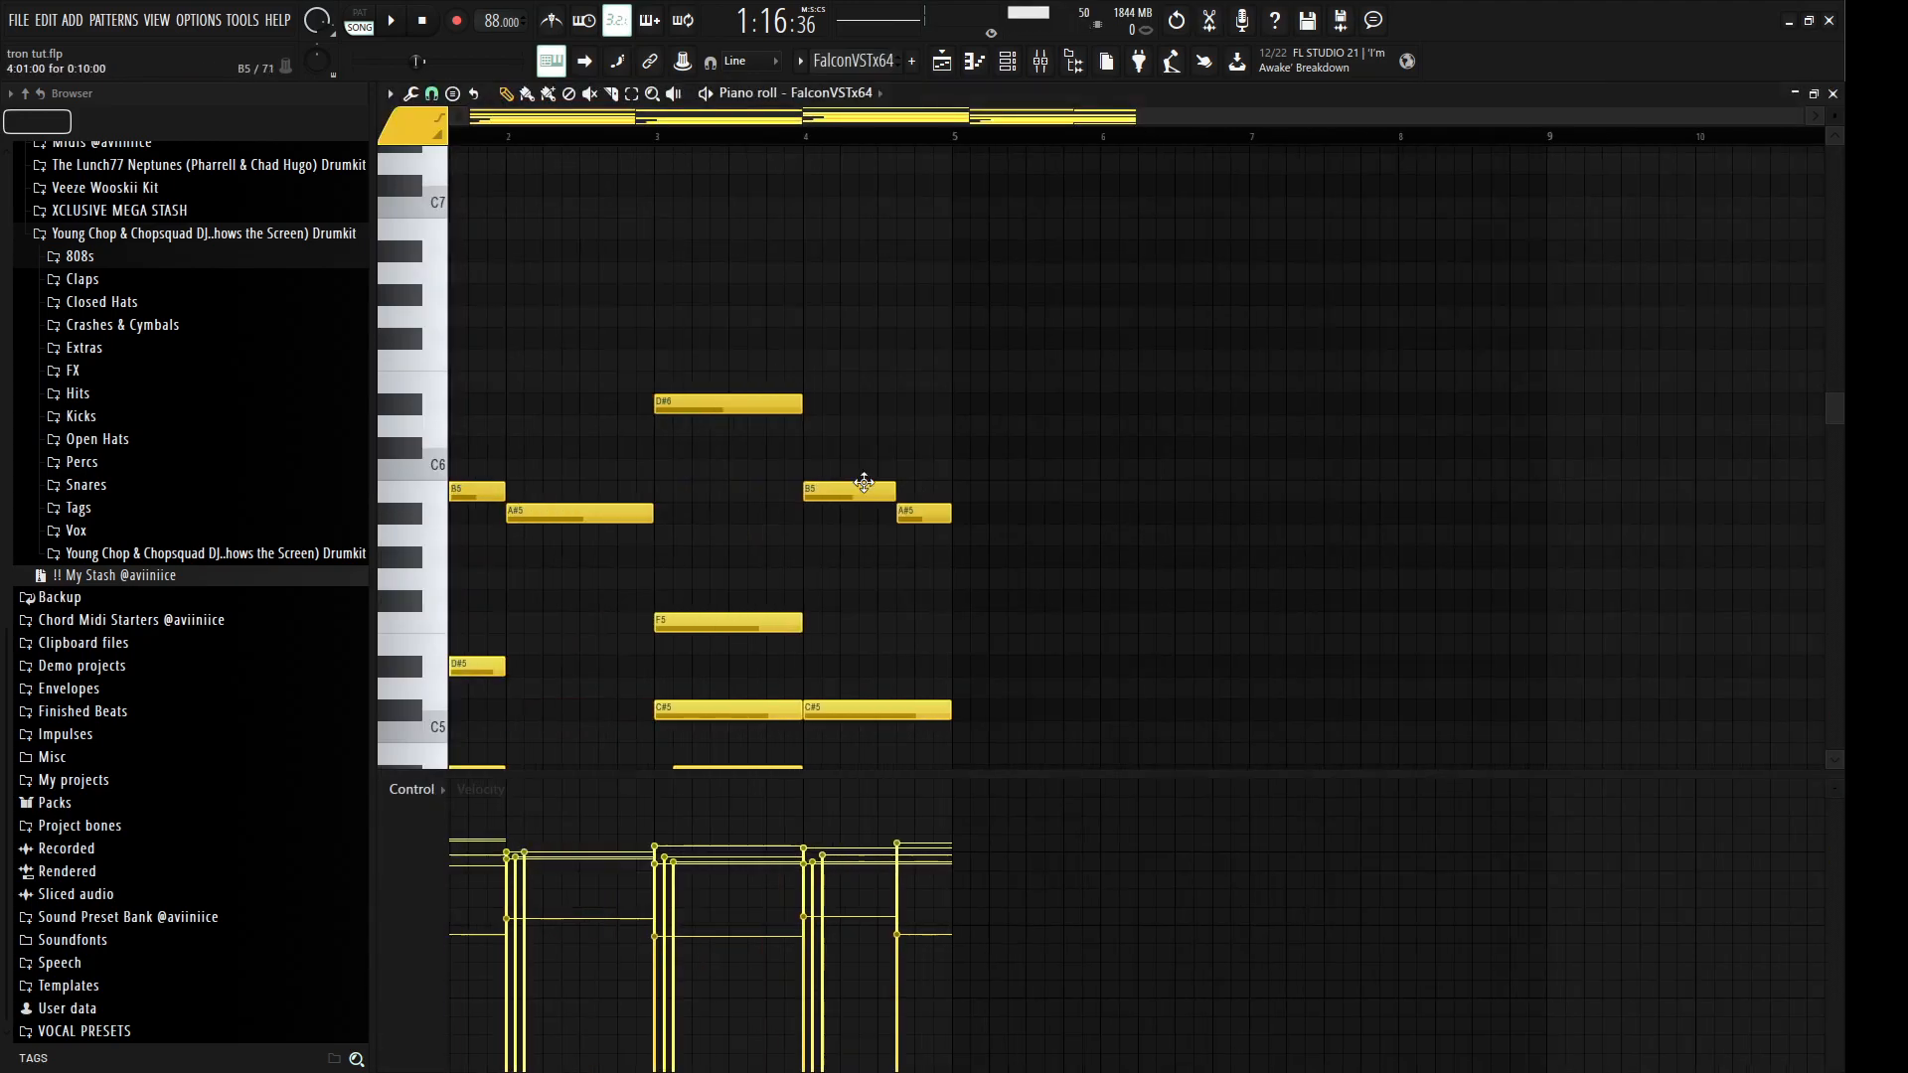
{"action": "scroll", "coordinate": [872, 467], "scroll_direction": "up", "scroll_amount": 4}
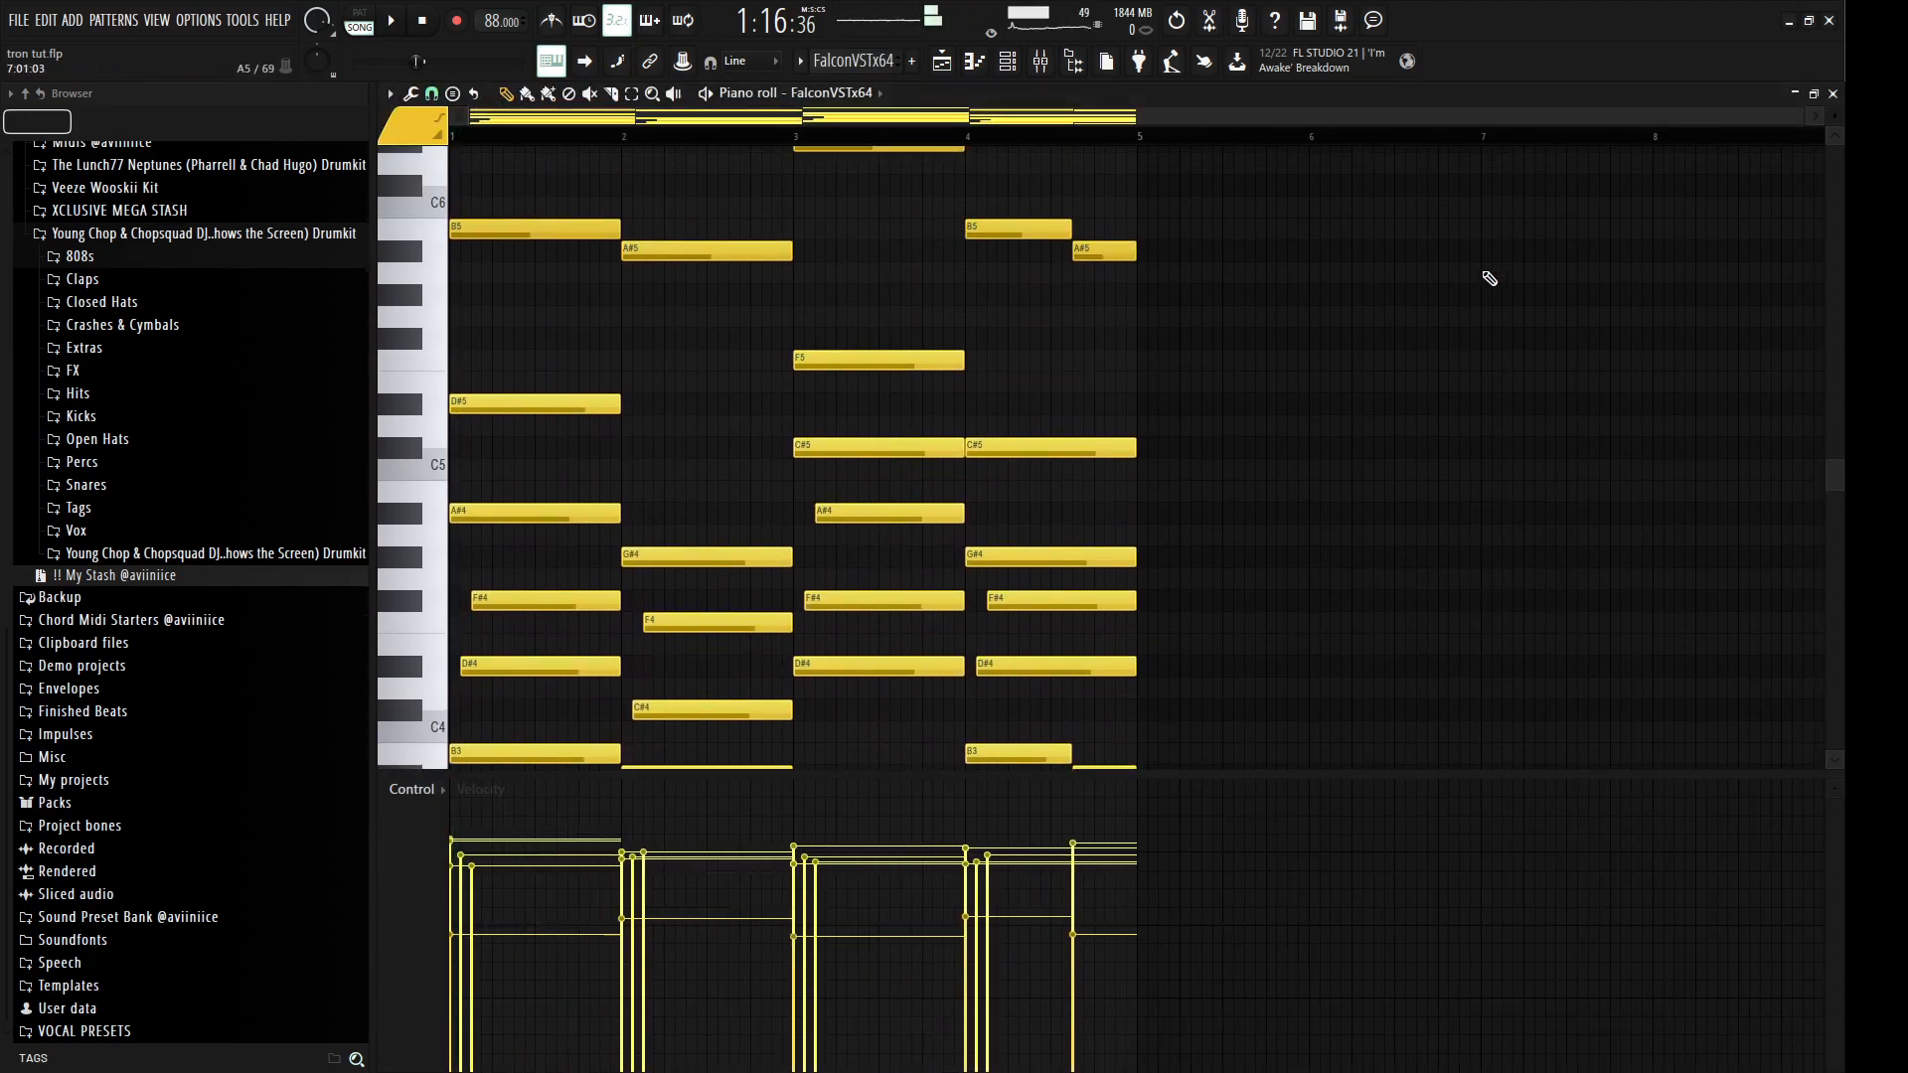
Step: View the instrument preset loaded in the FalconVSTx64 channel, and close the plugin and the channel rack
{"action": "left_click", "coordinate": [1006, 61]}
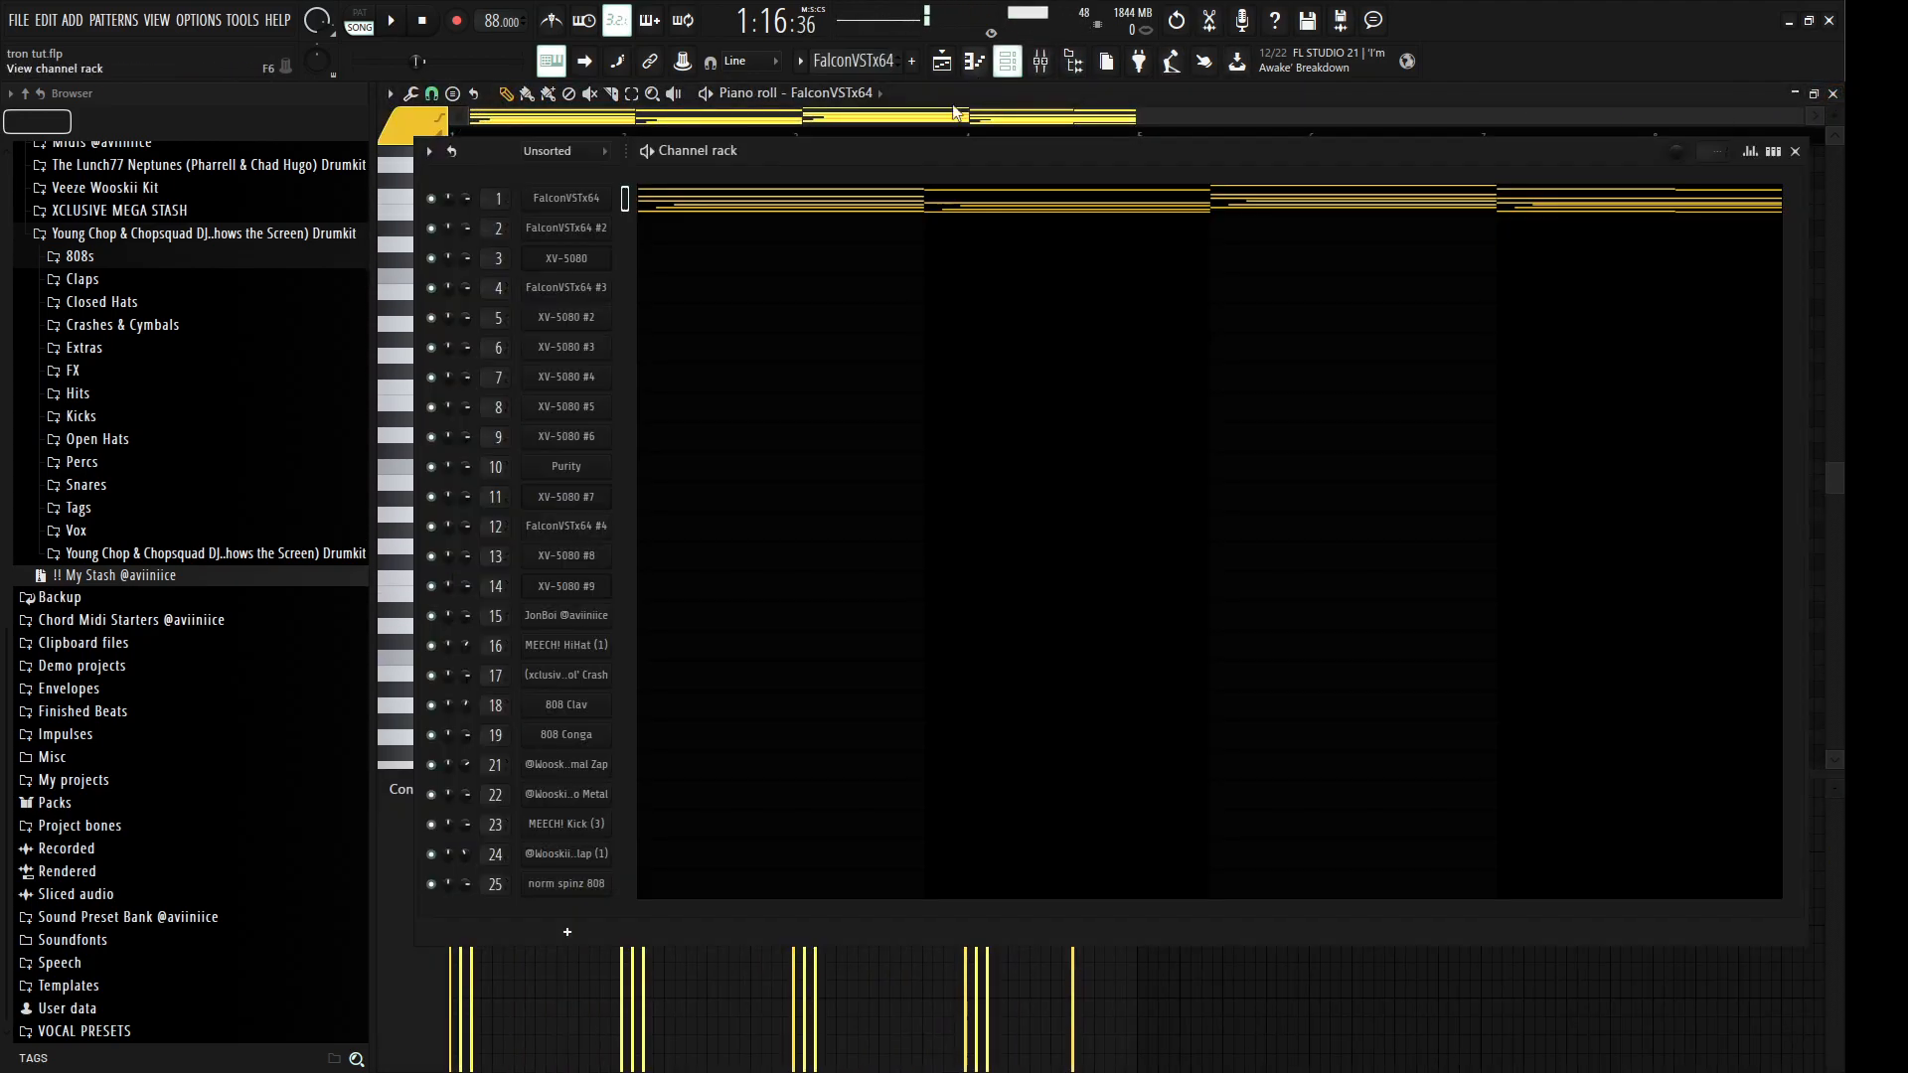
{"action": "left_click", "coordinate": [575, 199]}
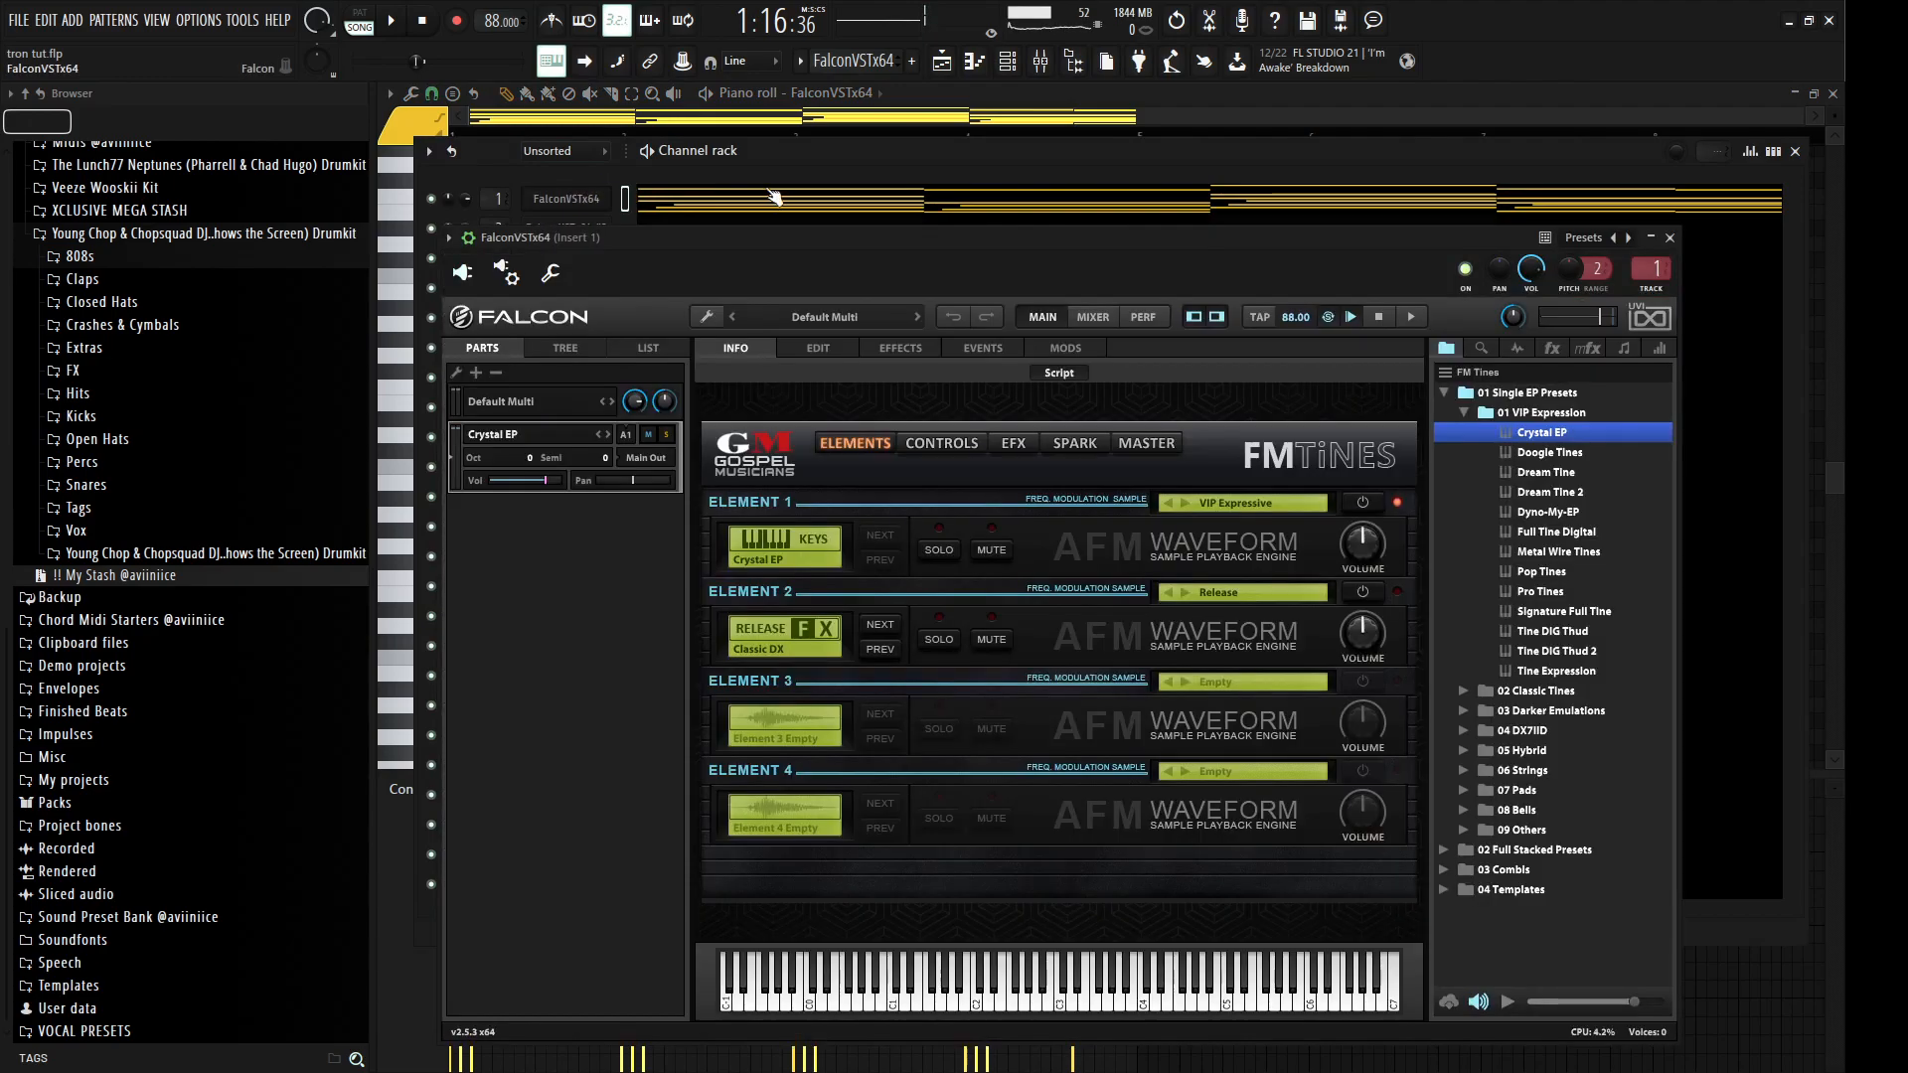
{"action": "left_click", "coordinate": [1670, 239]}
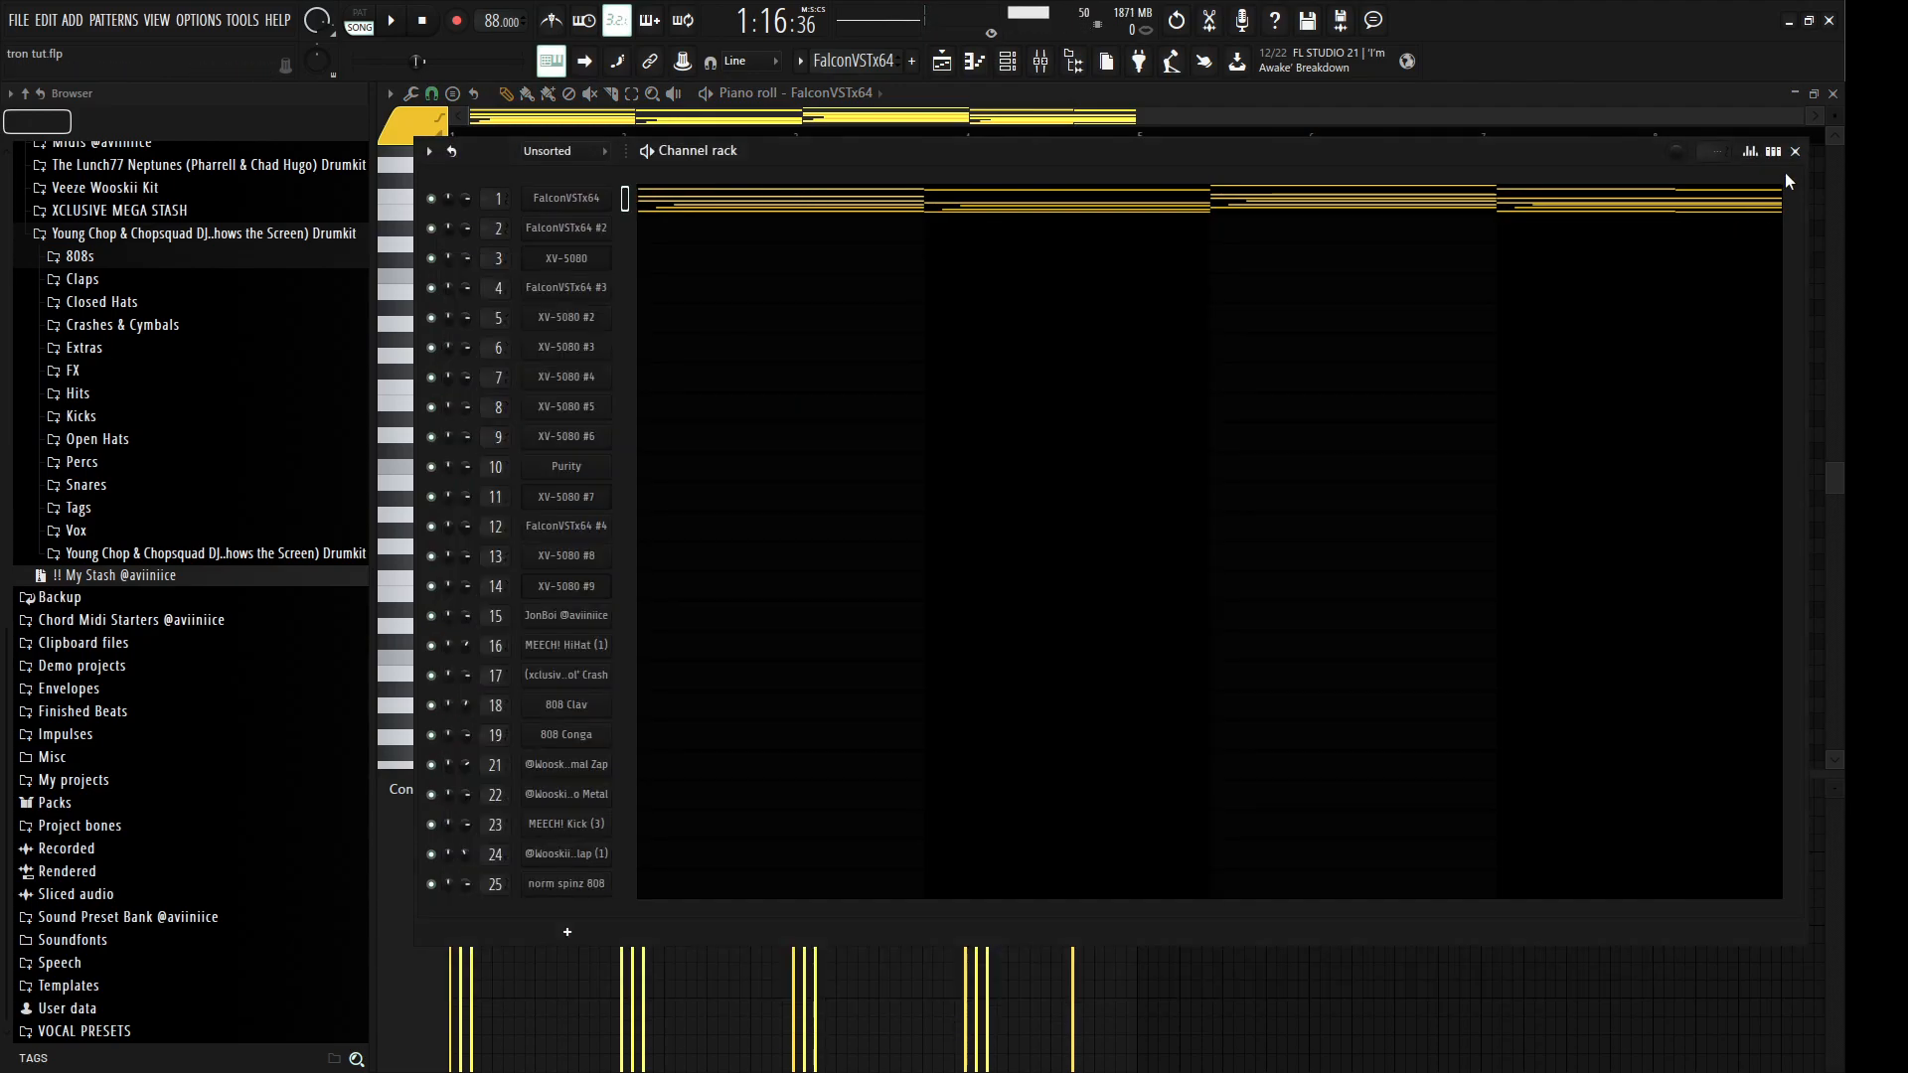
{"action": "left_click", "coordinate": [1794, 151]}
Step: Play the FalconVSTx64 chord pattern, collapsing the browser's expanded folders meanwhile, and stop playback
{"action": "scroll", "coordinate": [1054, 452], "scroll_direction": "down", "scroll_amount": 1}
{"action": "key", "text": "space"}
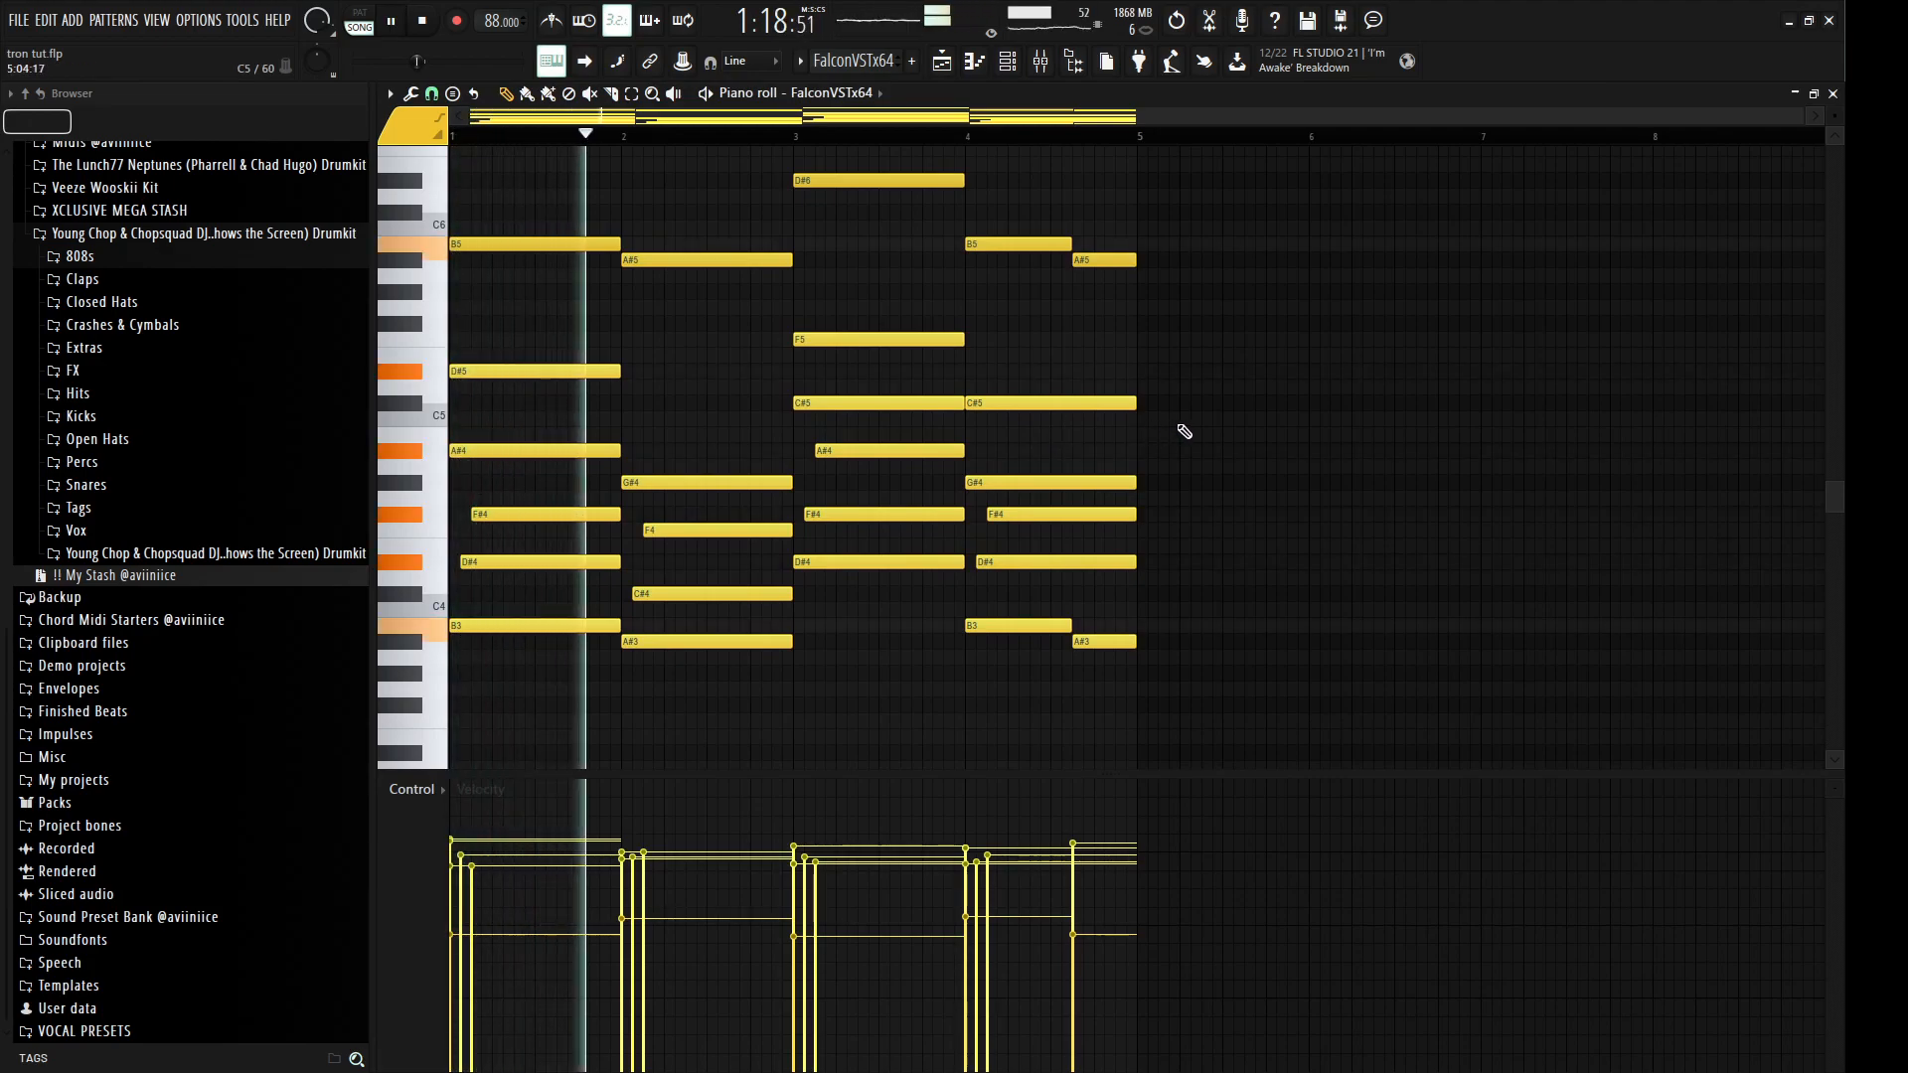
{"action": "left_click", "coordinate": [27, 95]}
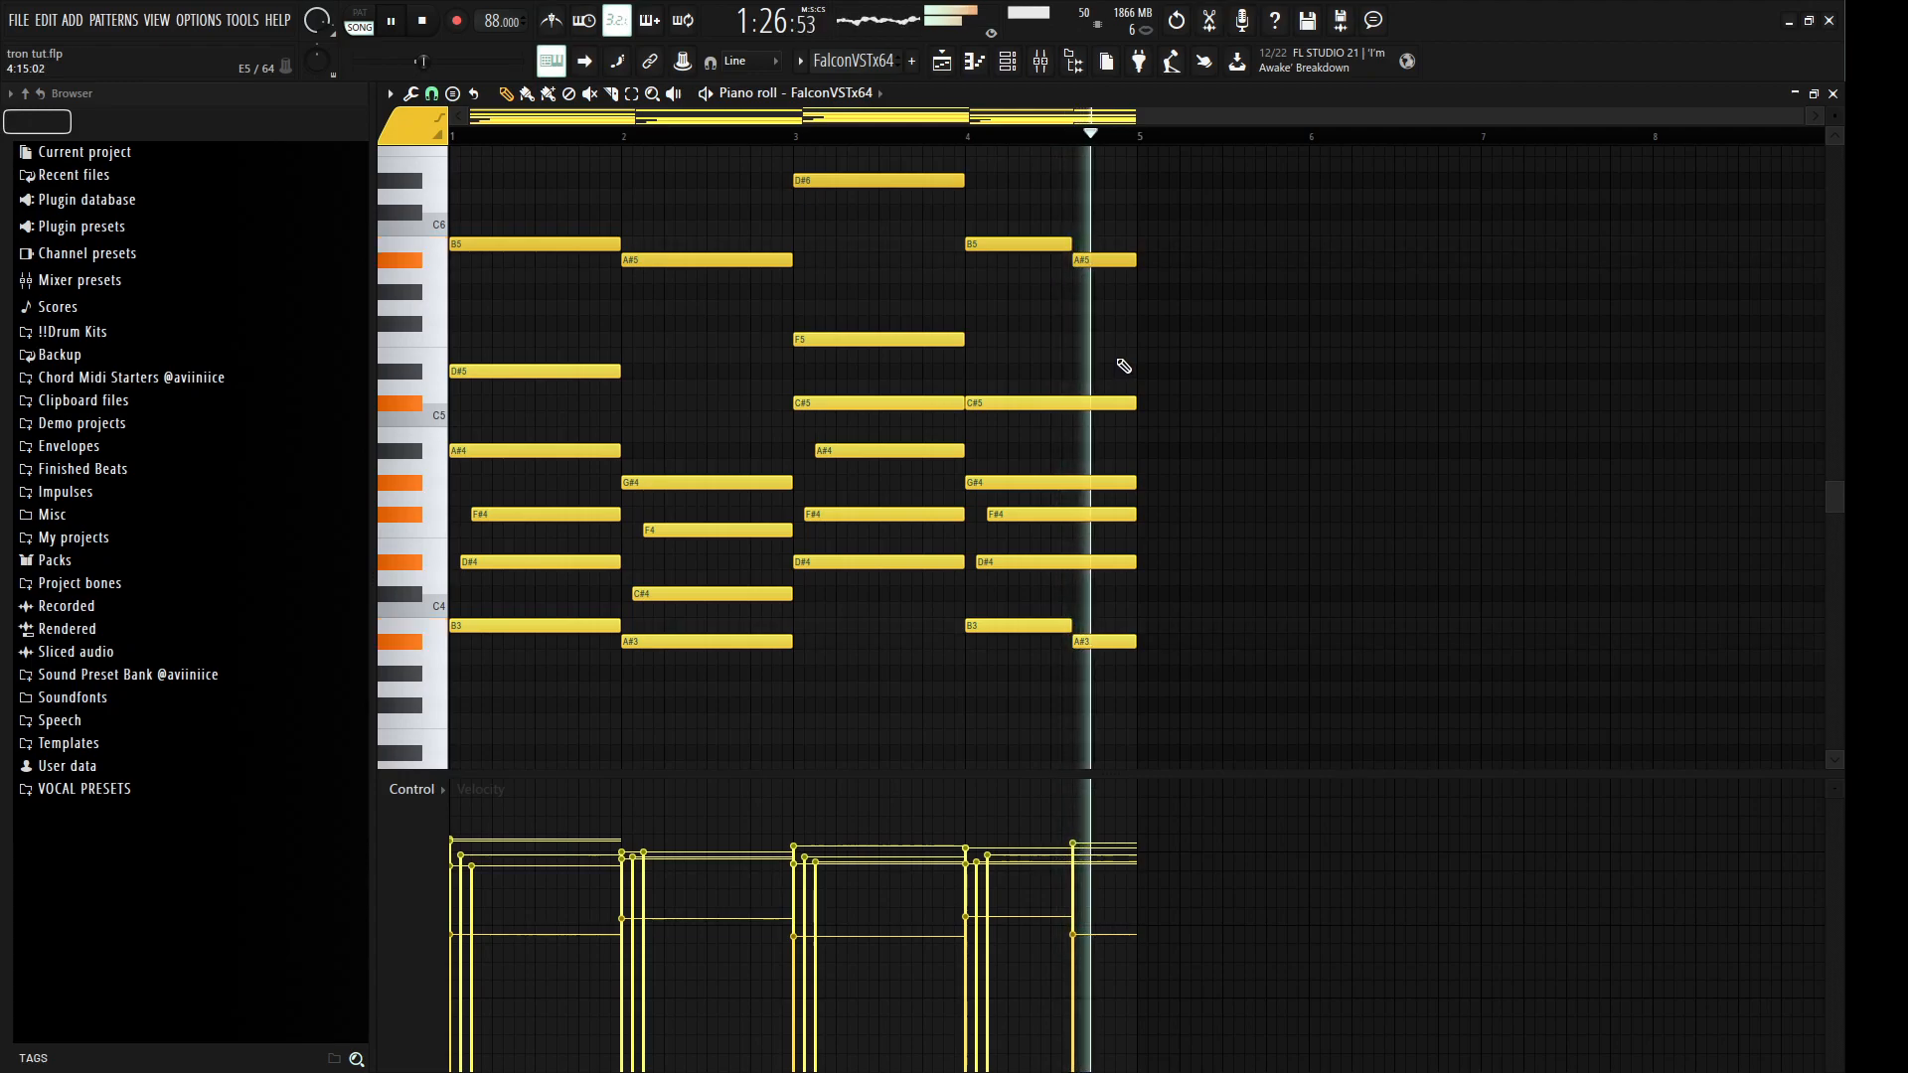
{"action": "key", "text": "space"}
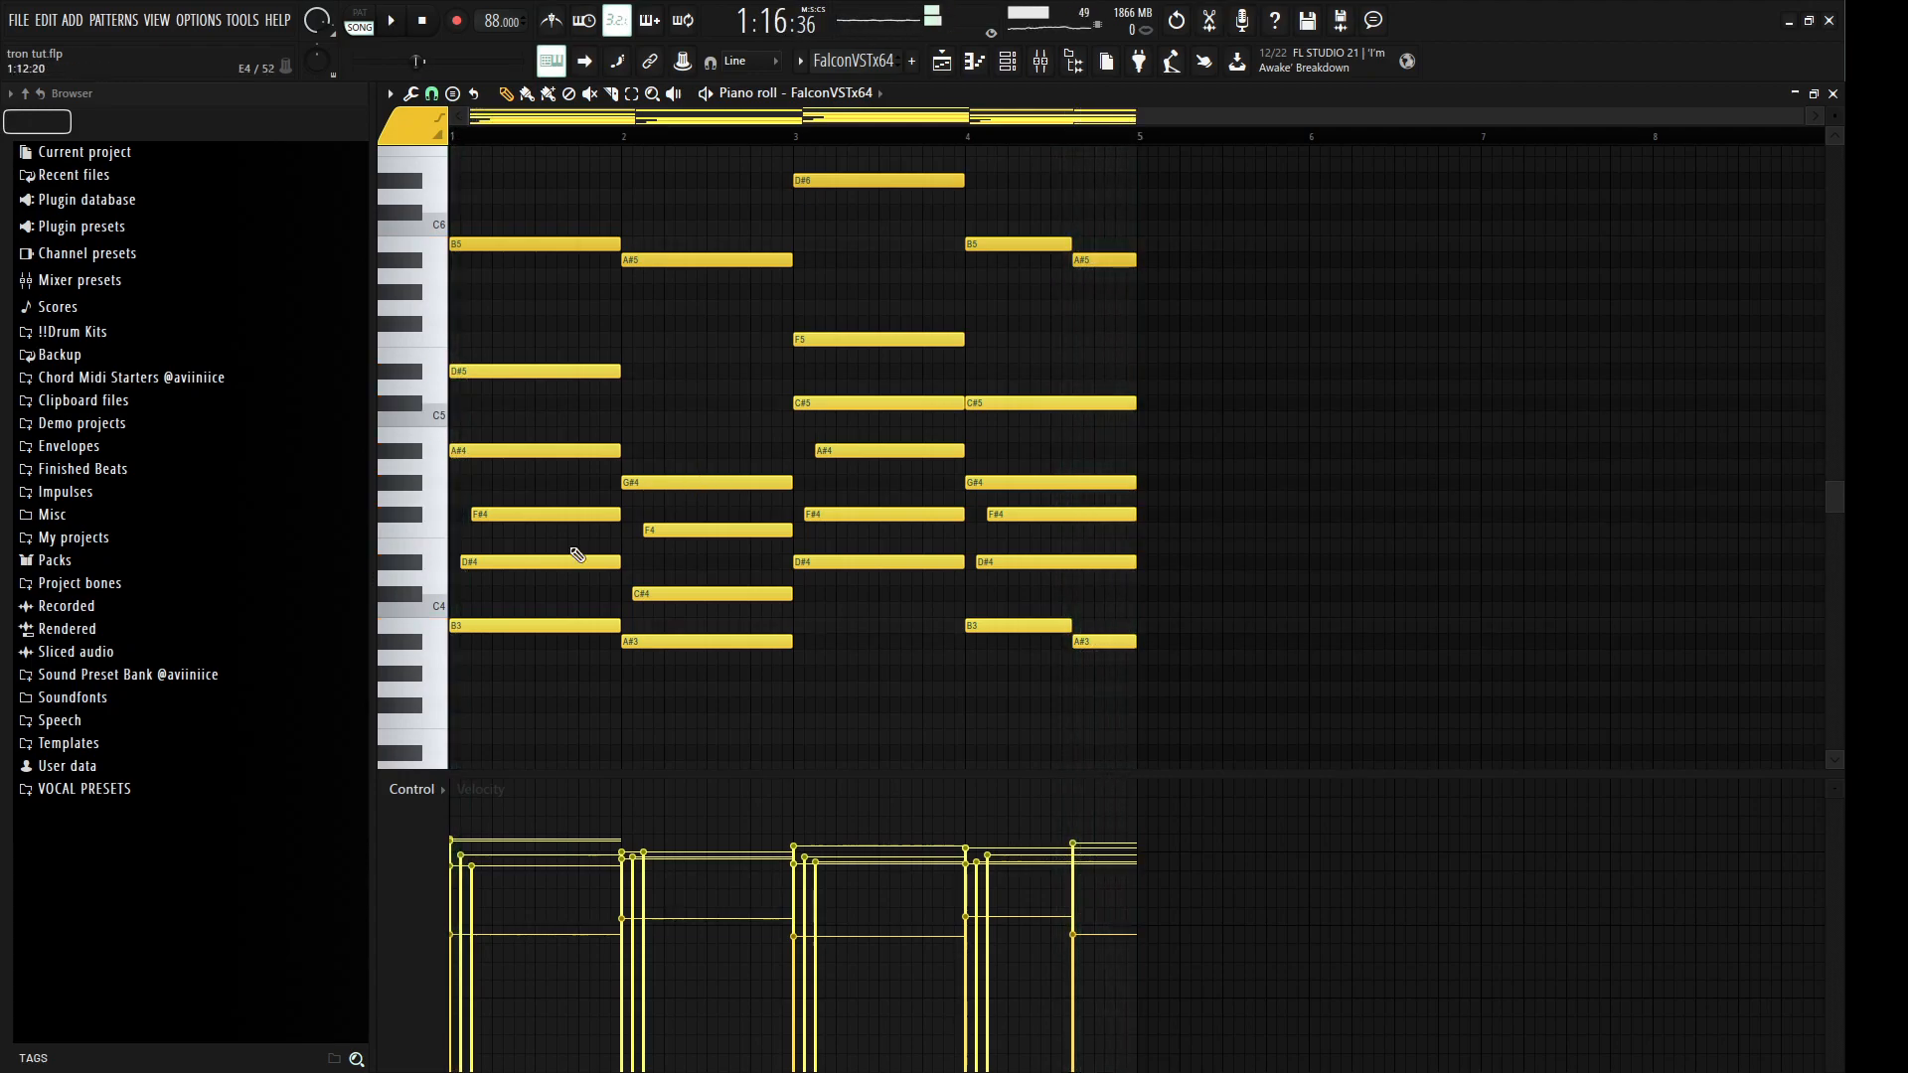
Step: Select the B3, A#3 and D#4 notes under the four chords, try nudging them slightly right, and move them back
{"action": "left_click", "coordinate": [534, 626], "text": "ctrl+shift"}
{"action": "left_click", "coordinate": [694, 641], "text": "ctrl+shift"}
{"action": "left_click", "coordinate": [940, 566], "text": "ctrl+shift"}
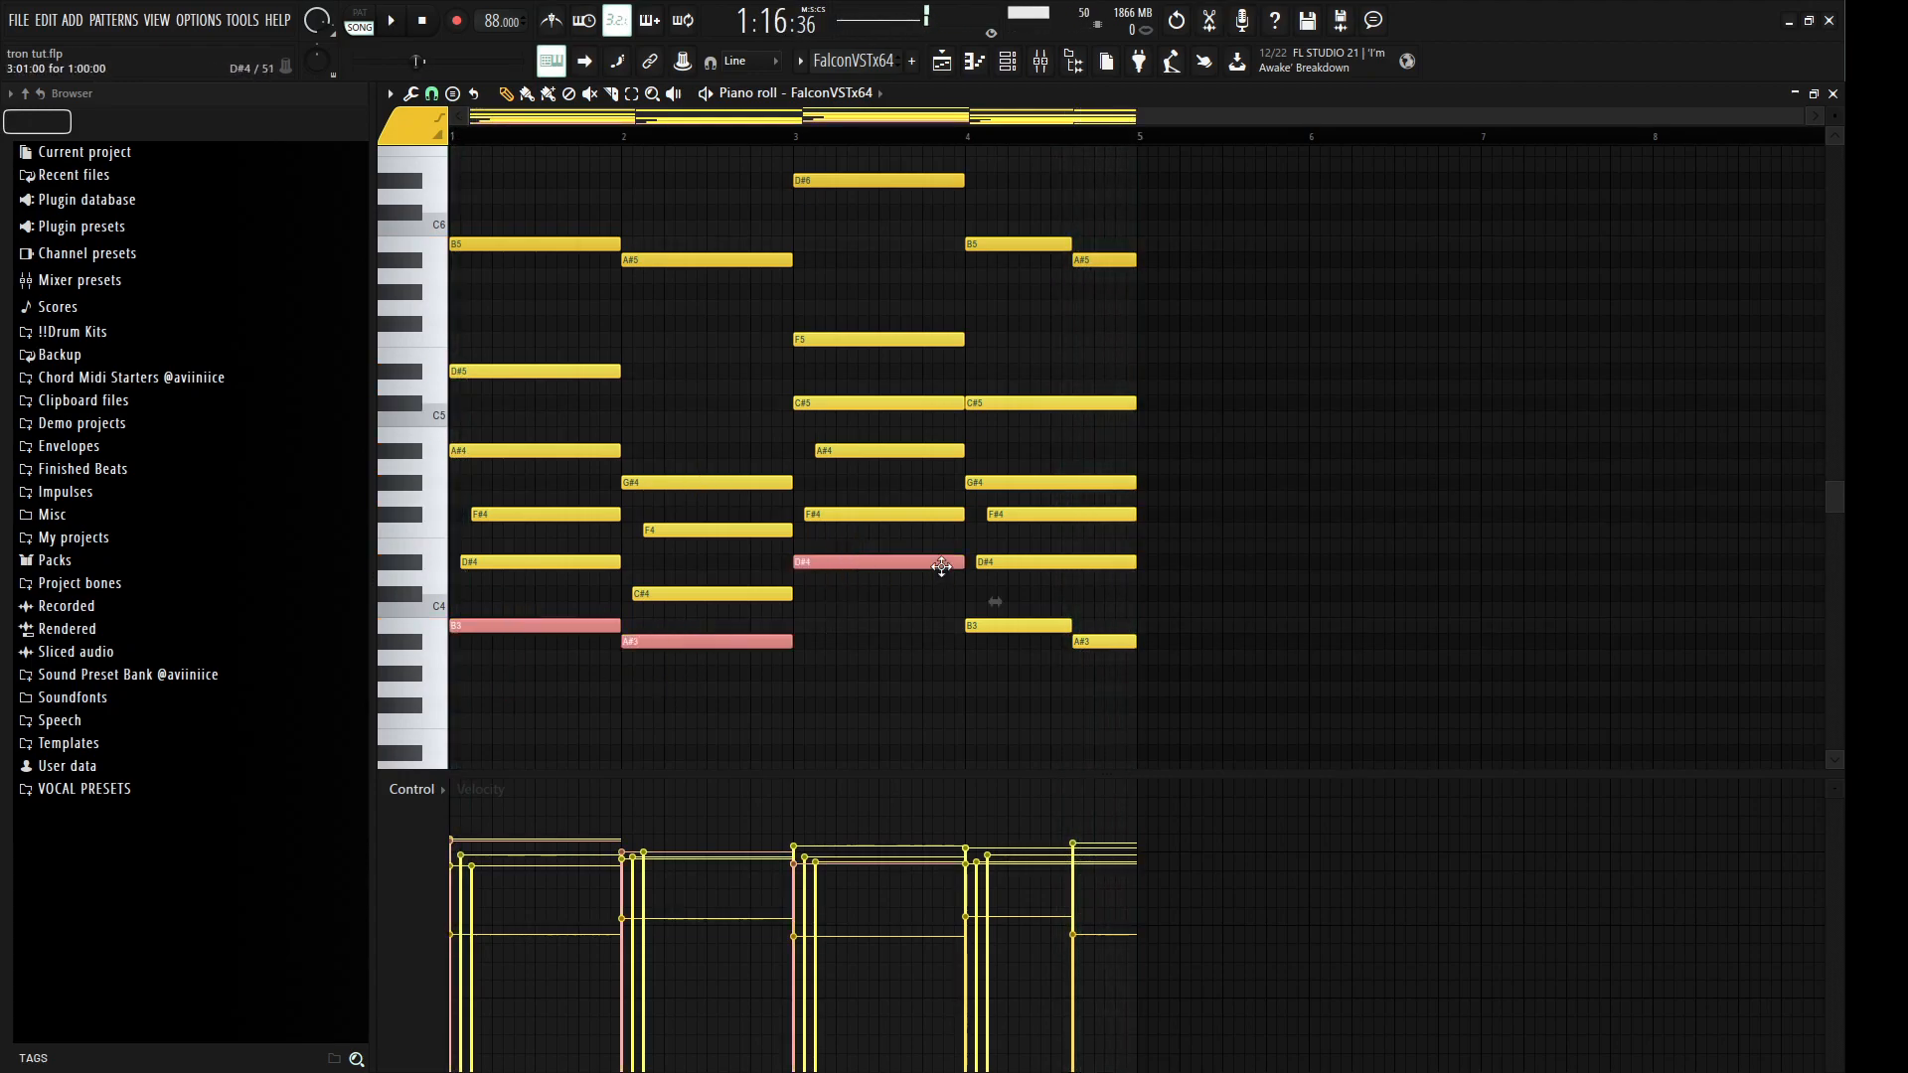
{"action": "left_click", "coordinate": [982, 565], "text": "ctrl+shift"}
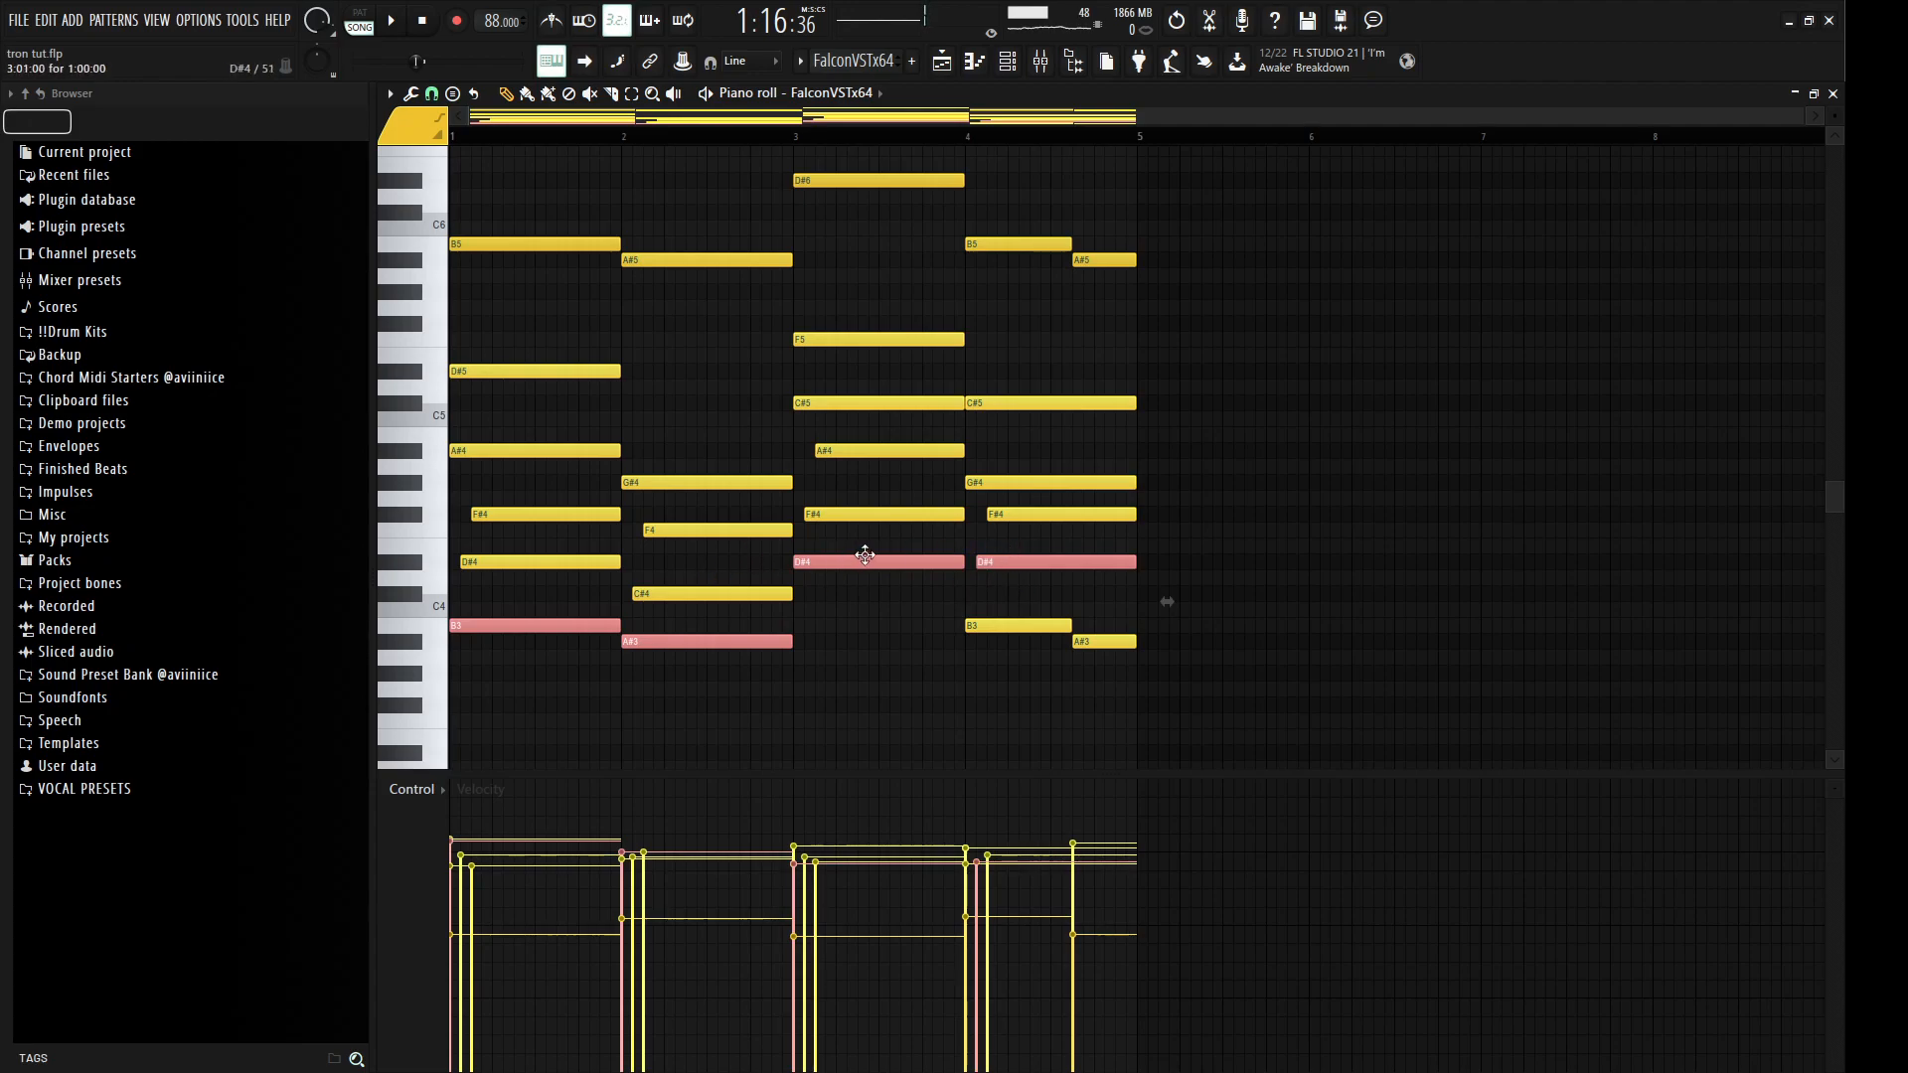
{"action": "key", "text": "shift+Right"}
{"action": "key", "text": "shift+Right"}
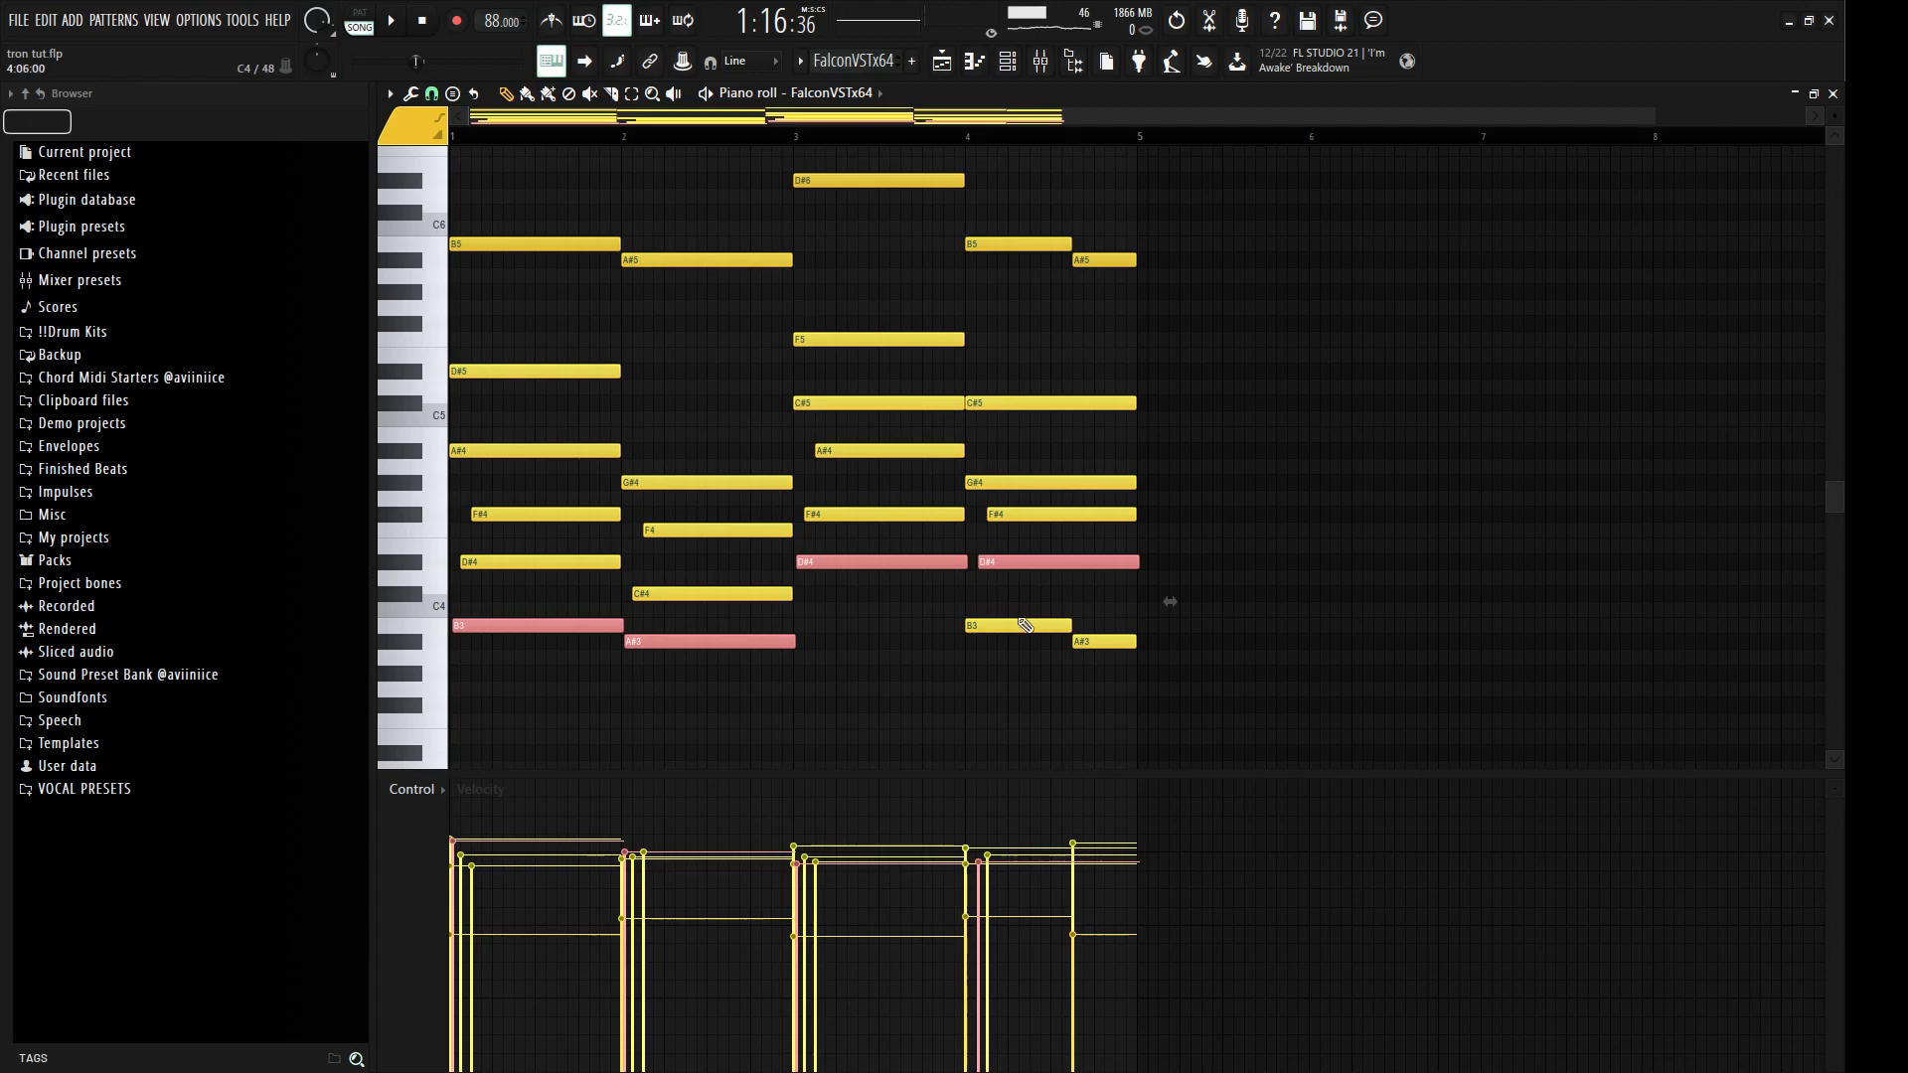
{"action": "scroll", "coordinate": [770, 679], "scroll_direction": "up", "scroll_amount": 5, "text": "ctrl"}
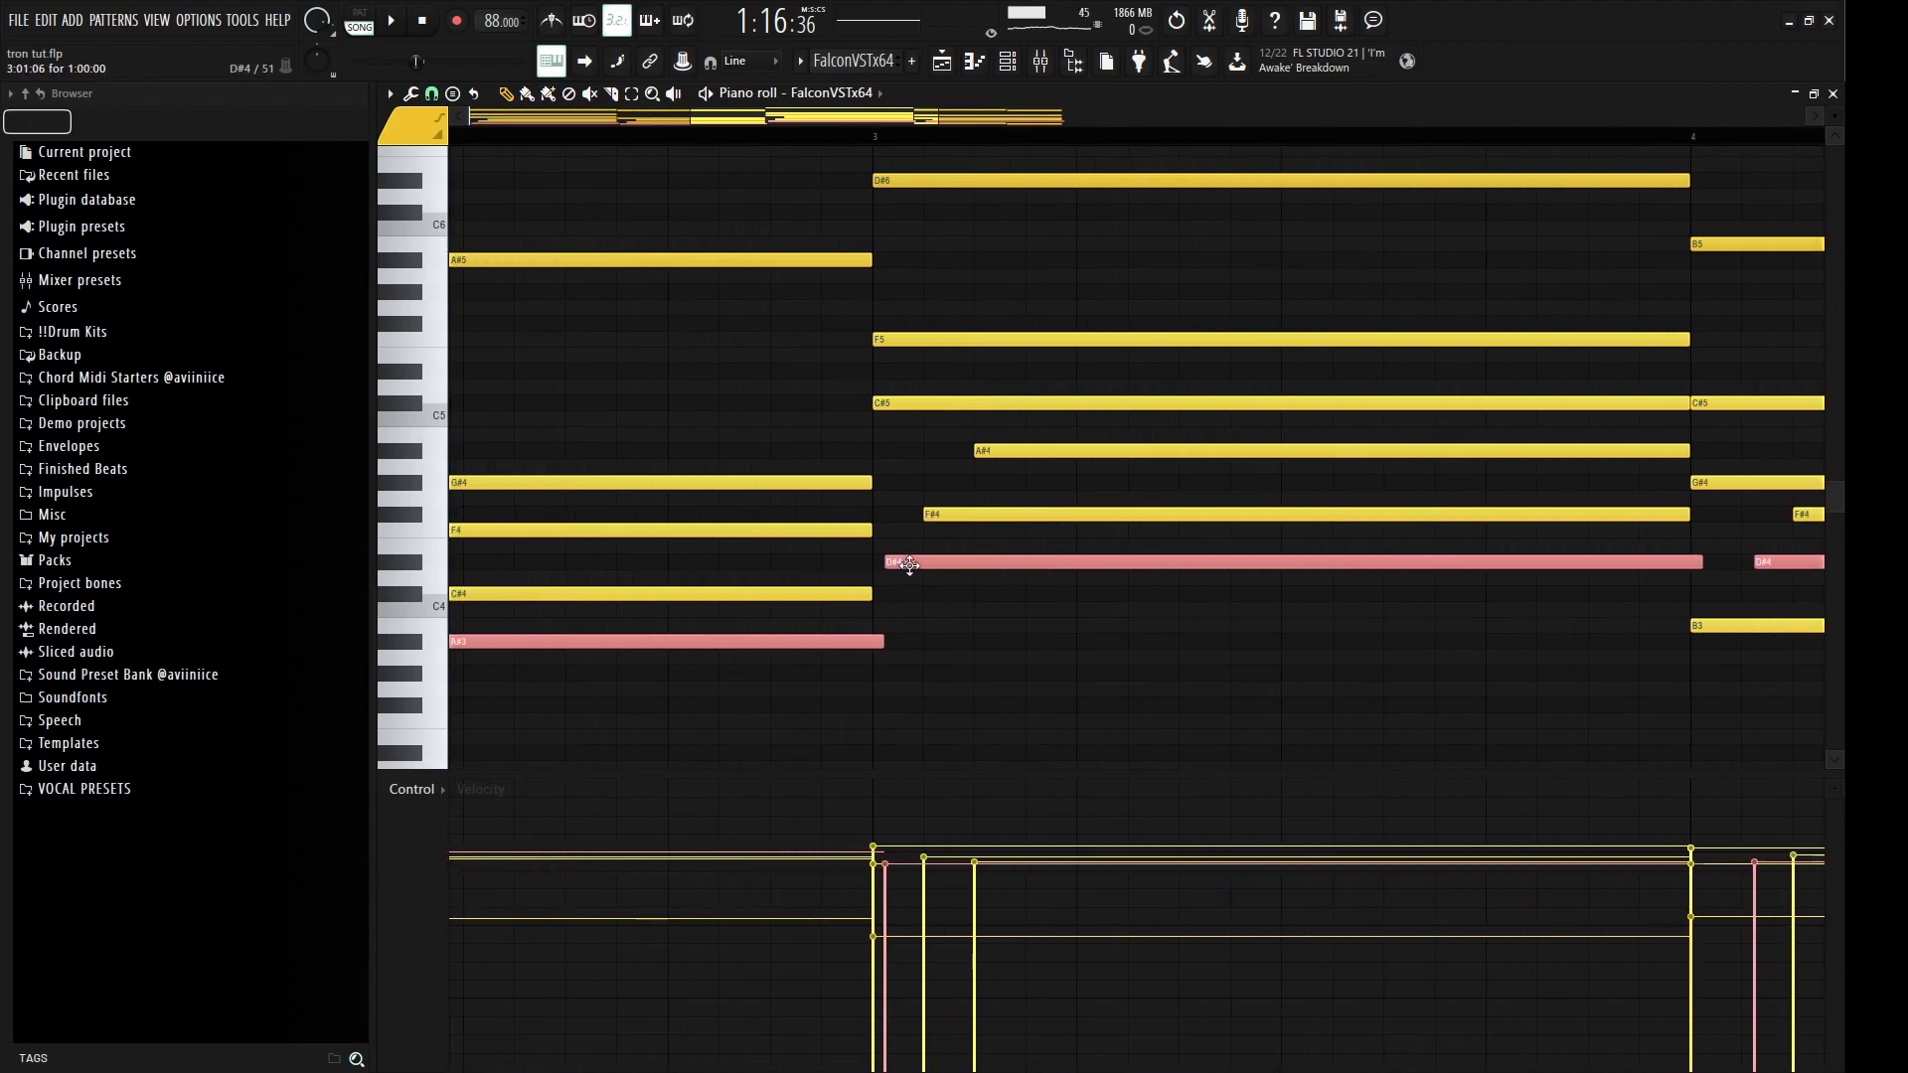
{"action": "left_click_drag", "start_coordinate": [909, 566], "coordinate": [898, 567]}
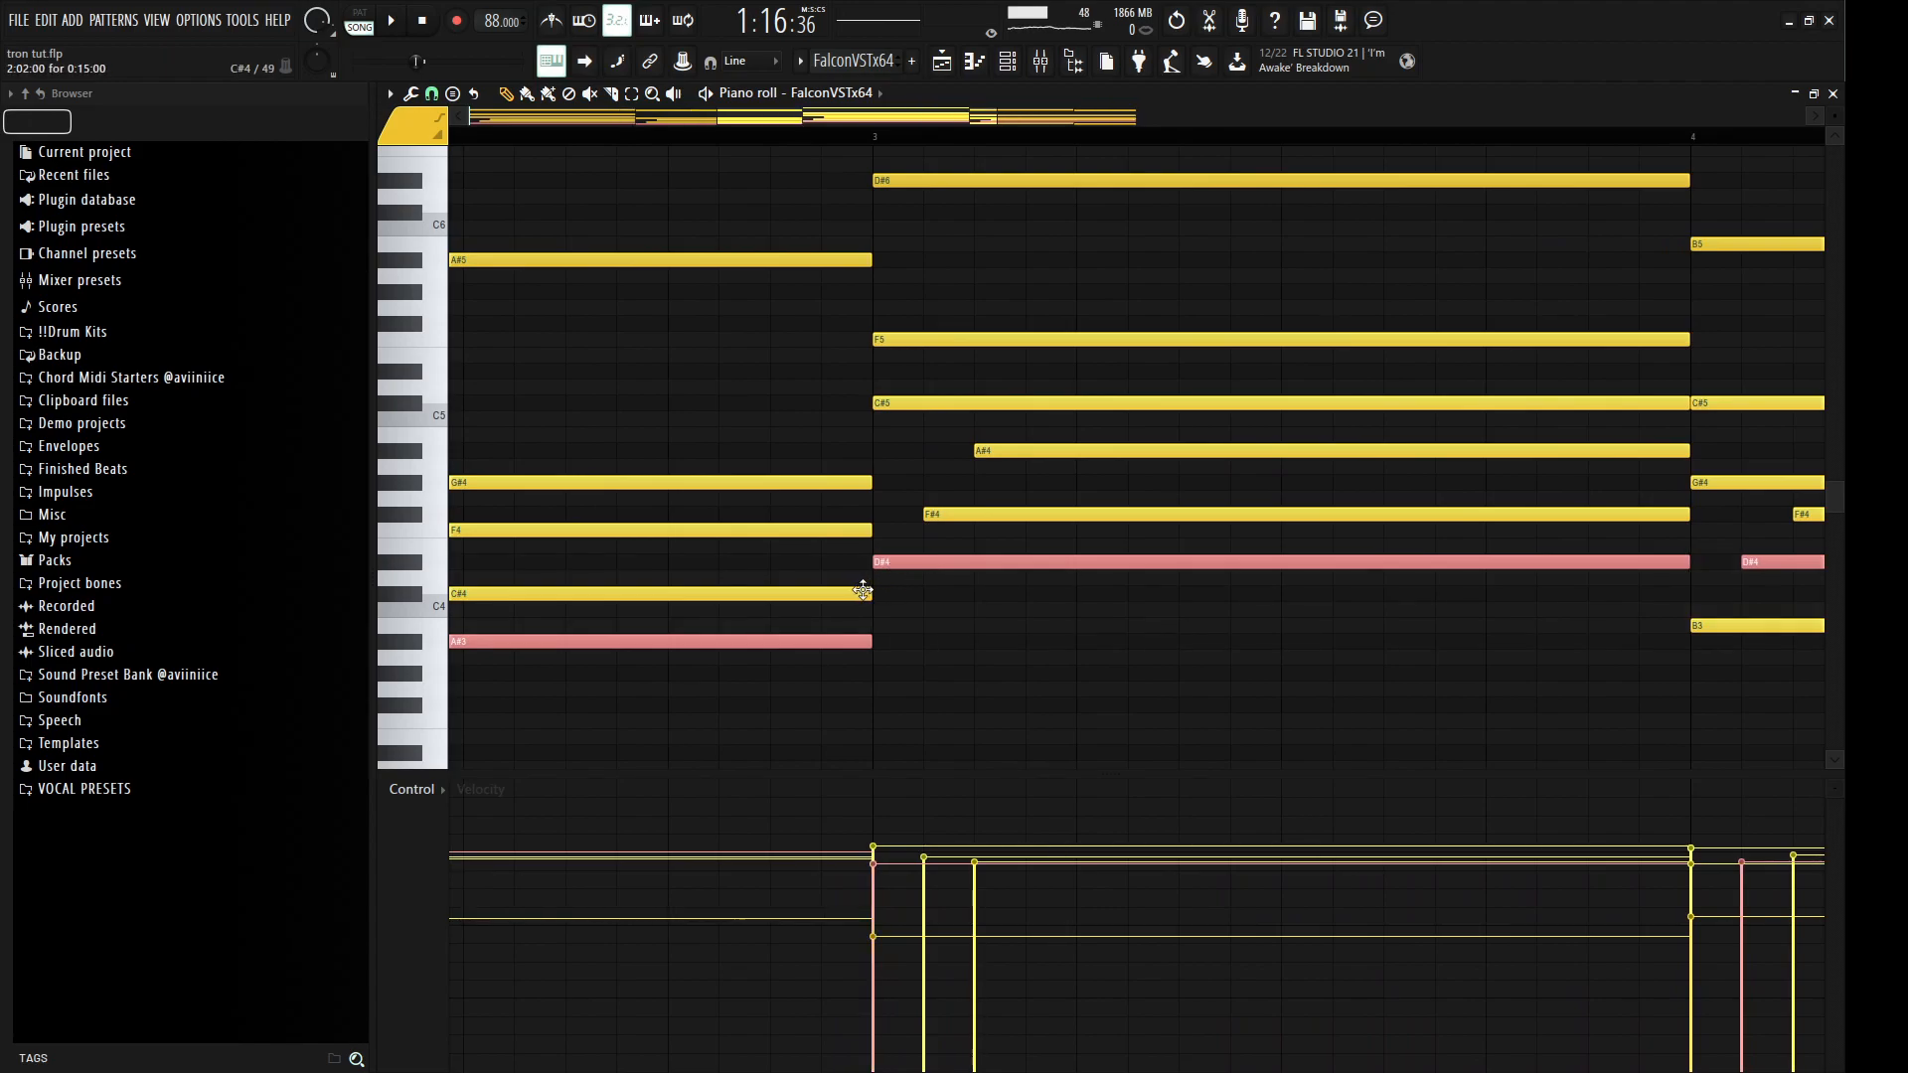
Step: Highlight the upper chord notes from G#4 upward across all four bars, and clear the selection
{"action": "scroll", "coordinate": [866, 596], "scroll_direction": "down", "scroll_amount": 2, "text": "ctrl"}
{"action": "scroll", "coordinate": [866, 596], "scroll_direction": "down", "scroll_amount": 4, "text": "ctrl"}
{"action": "left_click_drag", "start_coordinate": [618, 425], "coordinate": [698, 525], "text": "ctrl"}
{"action": "left_click", "coordinate": [737, 488]}
{"action": "left_click", "coordinate": [588, 450], "text": "ctrl+shift"}
{"action": "left_click", "coordinate": [898, 450], "text": "ctrl+shift"}
{"action": "left_click", "coordinate": [1037, 482], "text": "ctrl+shift"}
{"action": "left_click_drag", "start_coordinate": [1046, 429], "coordinate": [525, 149], "text": "ctrl+shift"}
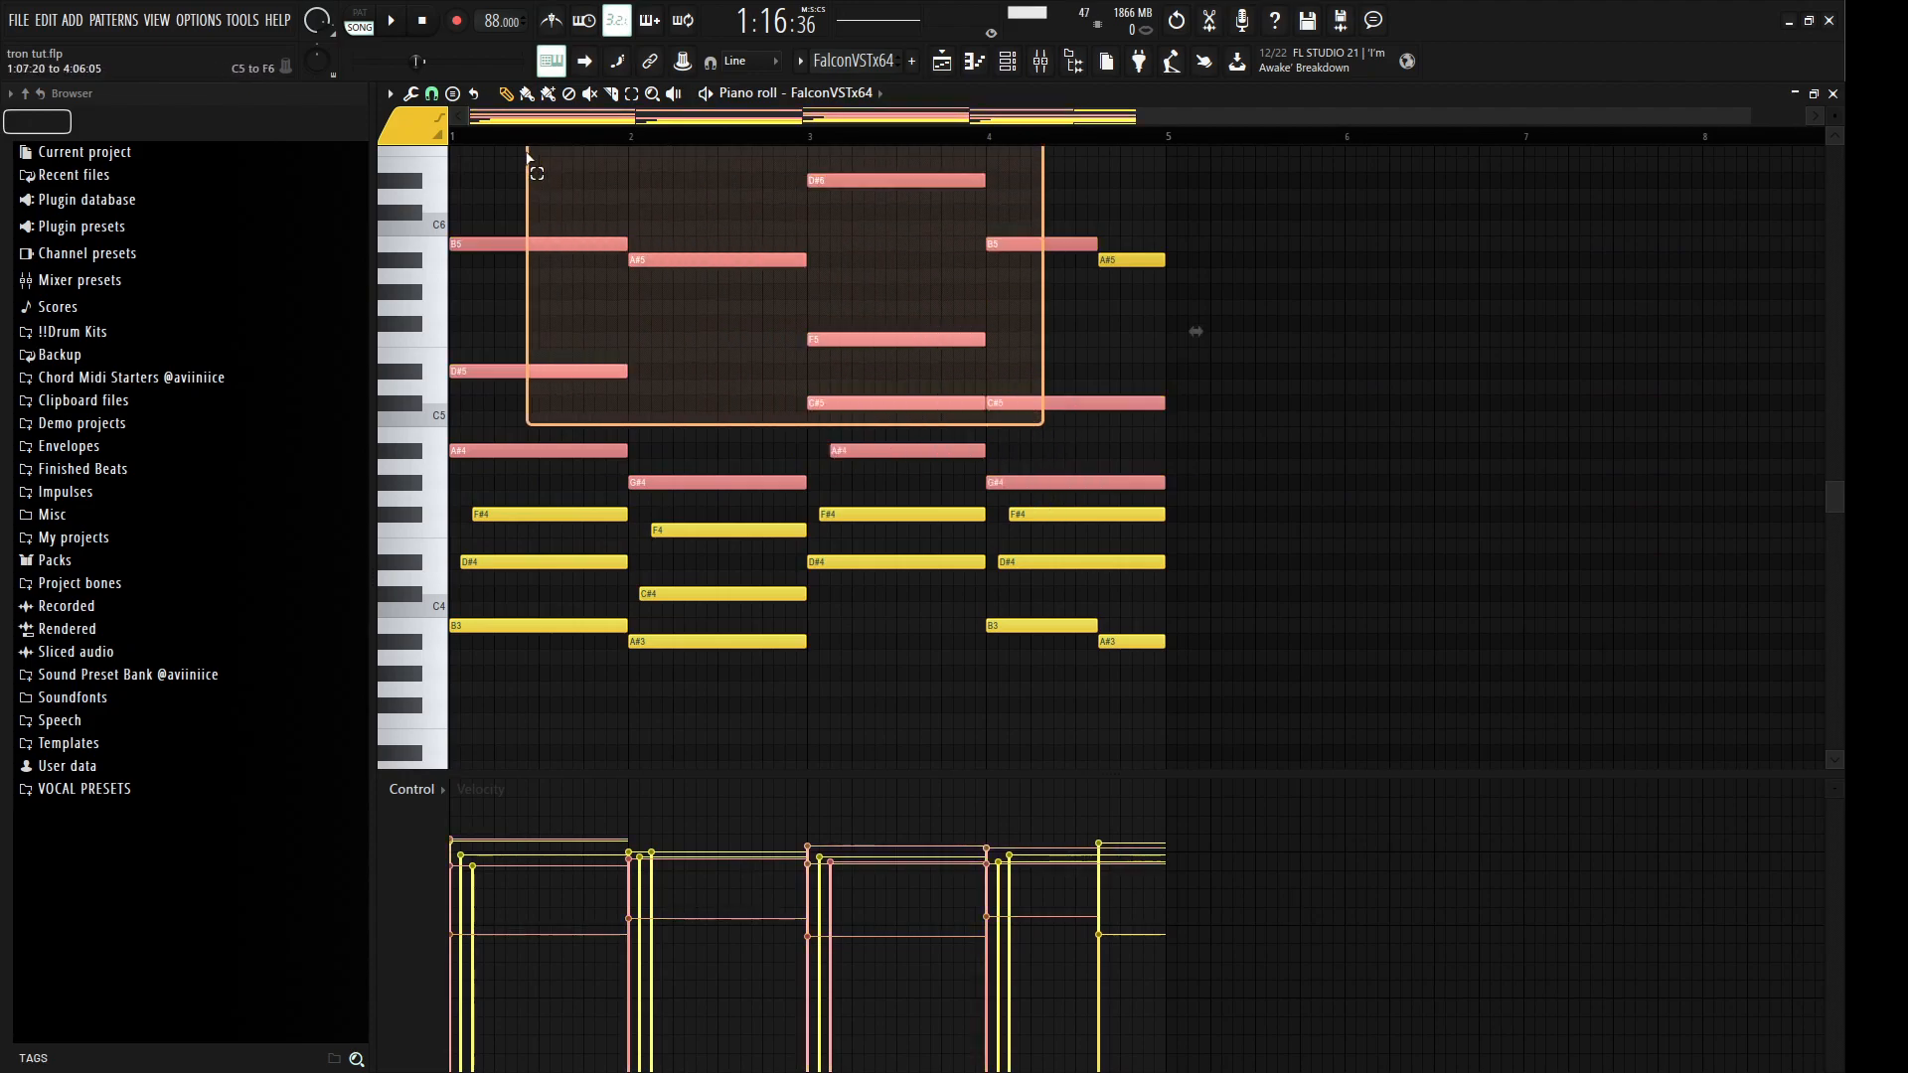
{"action": "scroll", "coordinate": [825, 228], "scroll_direction": "up", "scroll_amount": 1}
{"action": "left_click_drag", "start_coordinate": [531, 253], "coordinate": [537, 298], "text": "ctrl+shift"}
{"action": "left_click_drag", "start_coordinate": [658, 259], "coordinate": [656, 317], "text": "ctrl+shift"}
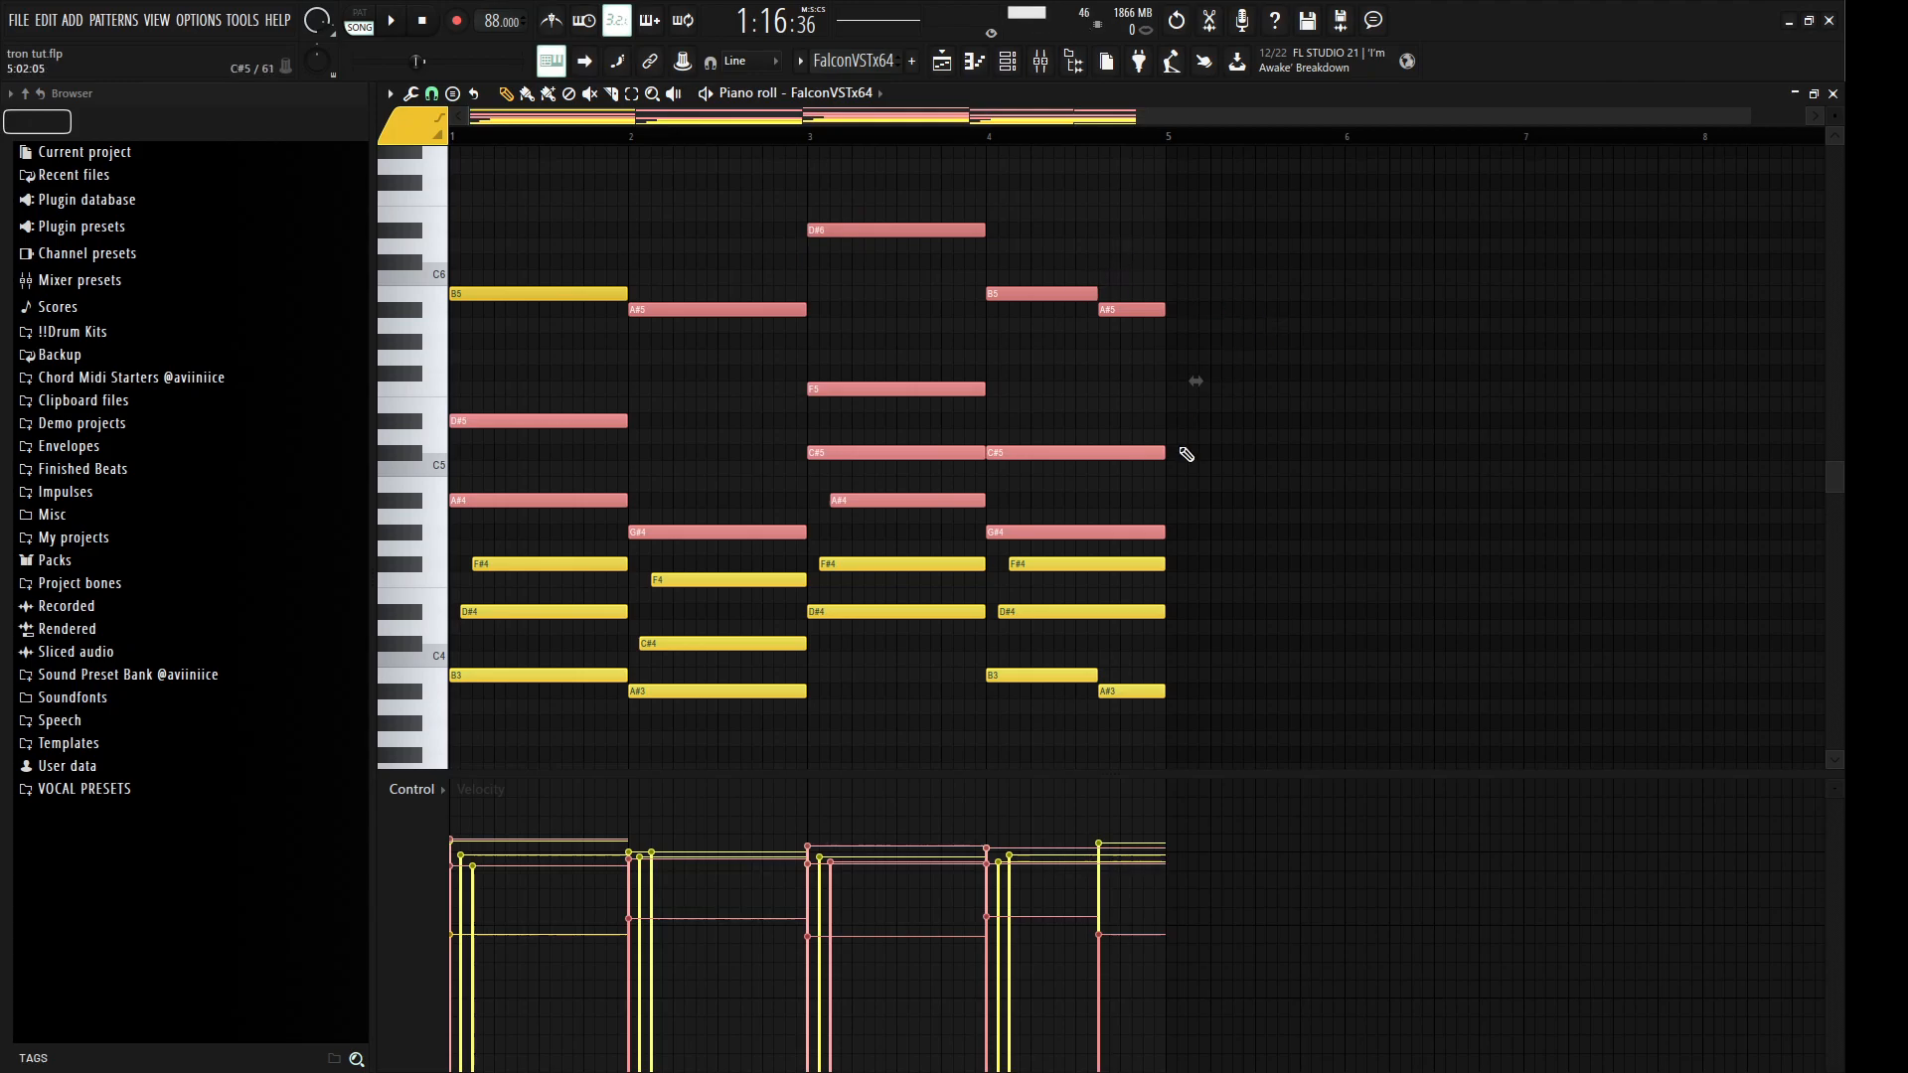
{"action": "left_click", "coordinate": [1184, 564]}
{"action": "right_click", "coordinate": [1190, 563]}
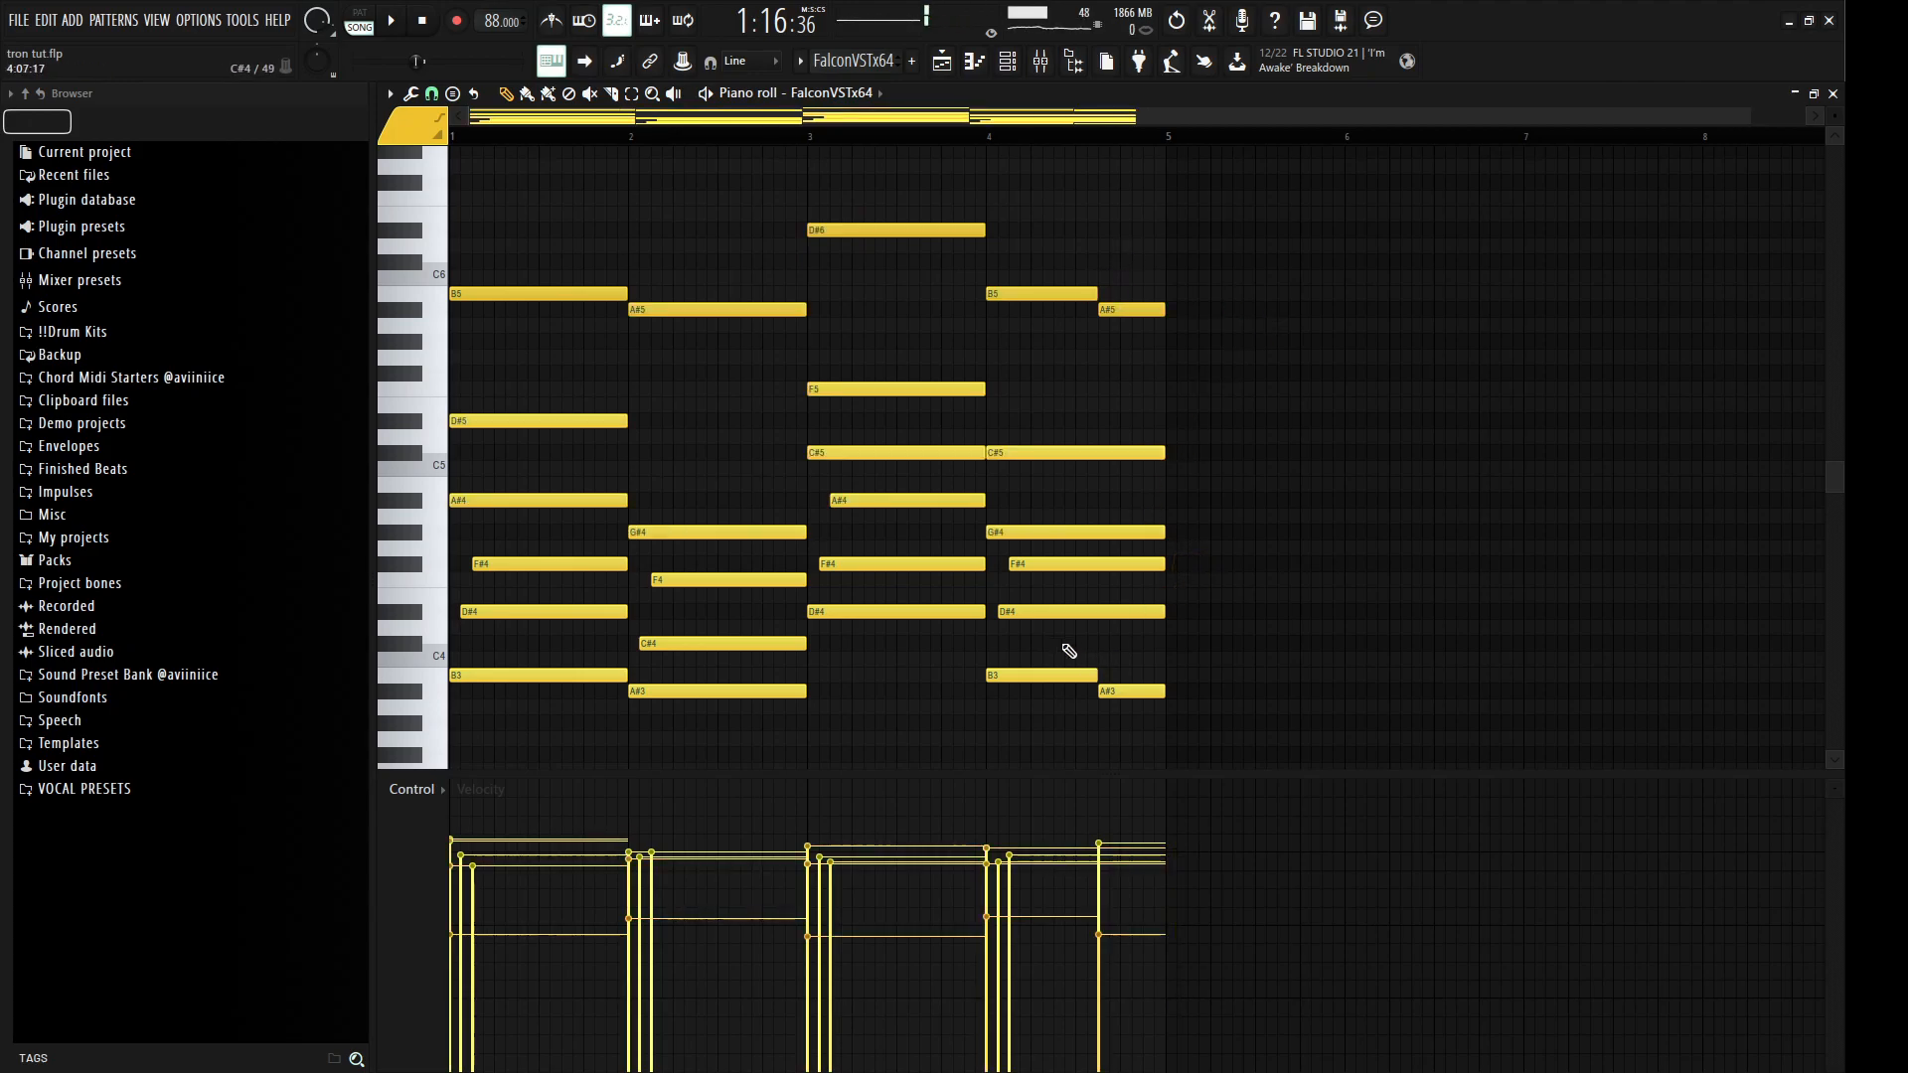
Step: Examine the staggered starts of the lower chord notes, and close the FalconVSTx64 piano roll
{"action": "scroll", "coordinate": [1412, 402], "scroll_direction": "down", "scroll_amount": 2}
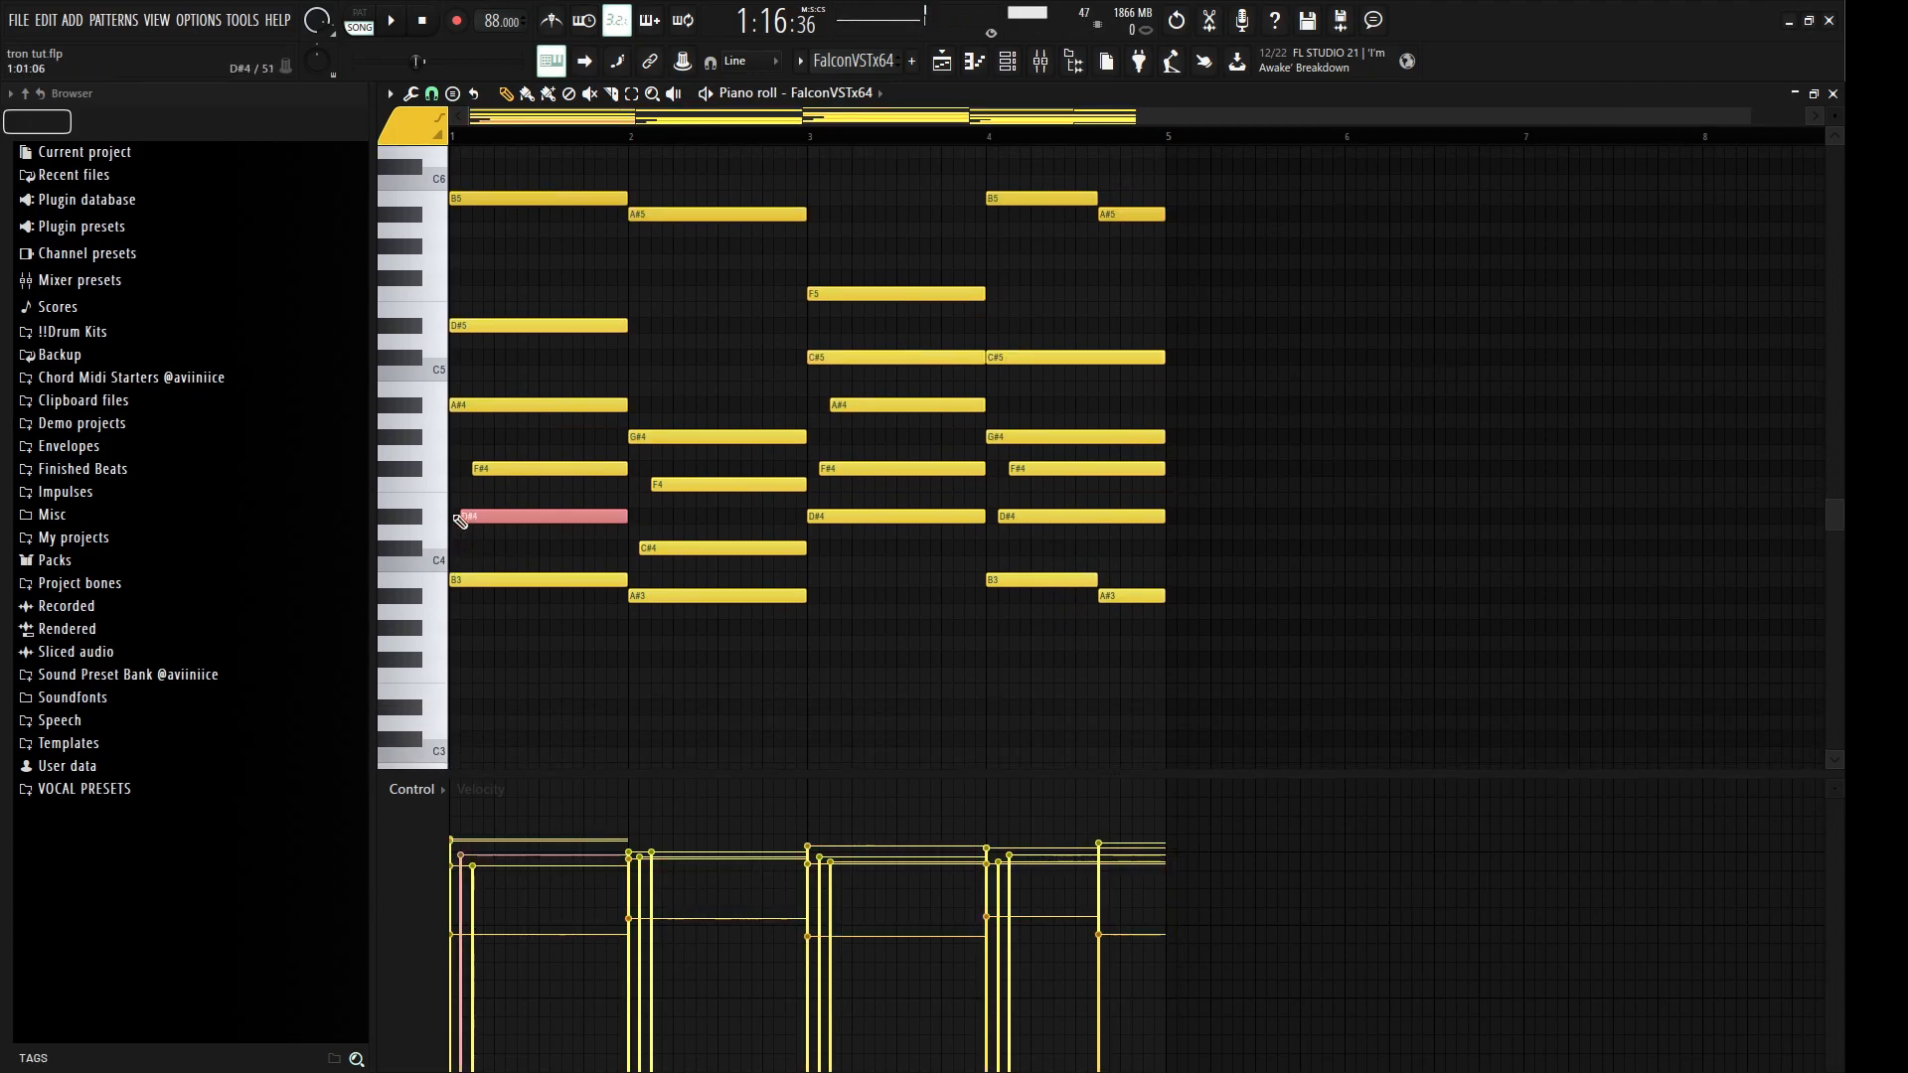
{"action": "scroll", "coordinate": [435, 632], "scroll_direction": "up", "scroll_amount": 4}
{"action": "scroll", "coordinate": [435, 632], "scroll_direction": "down", "scroll_amount": 4}
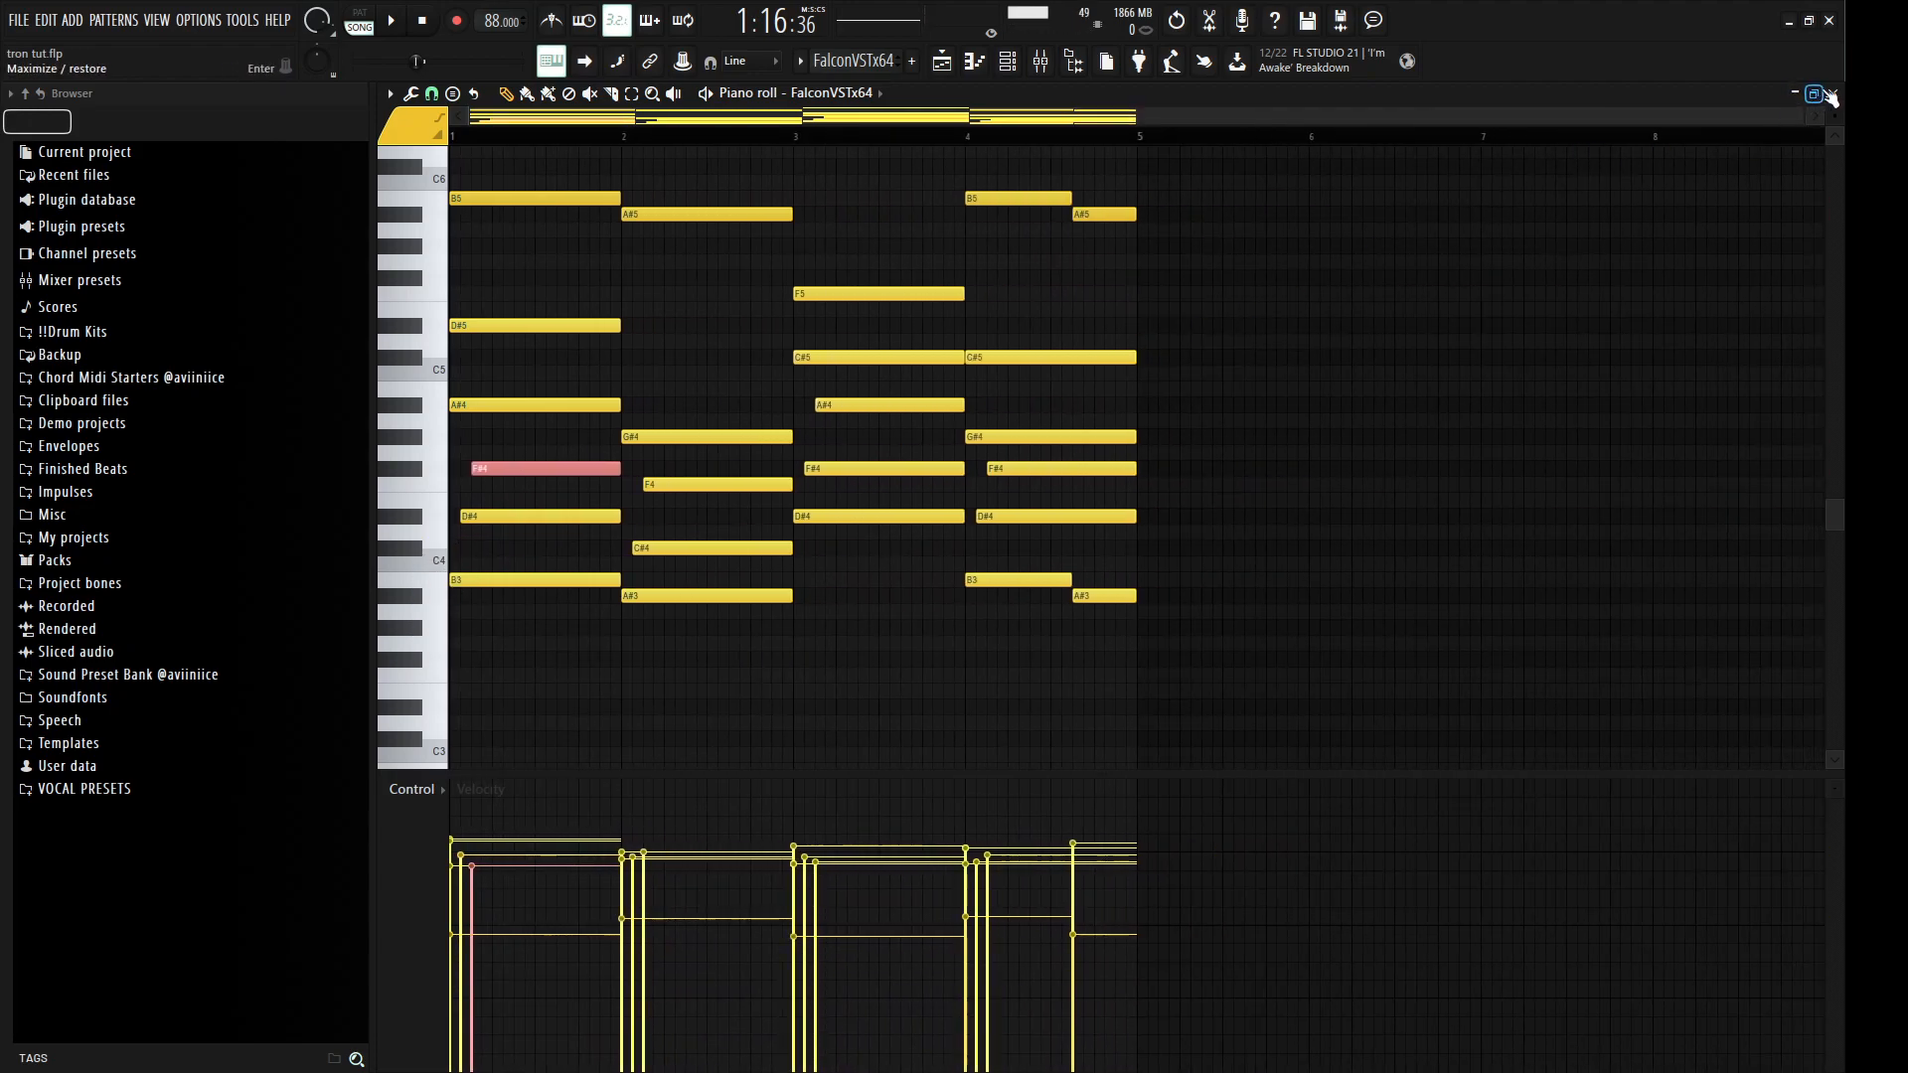
{"action": "left_click", "coordinate": [1828, 93]}
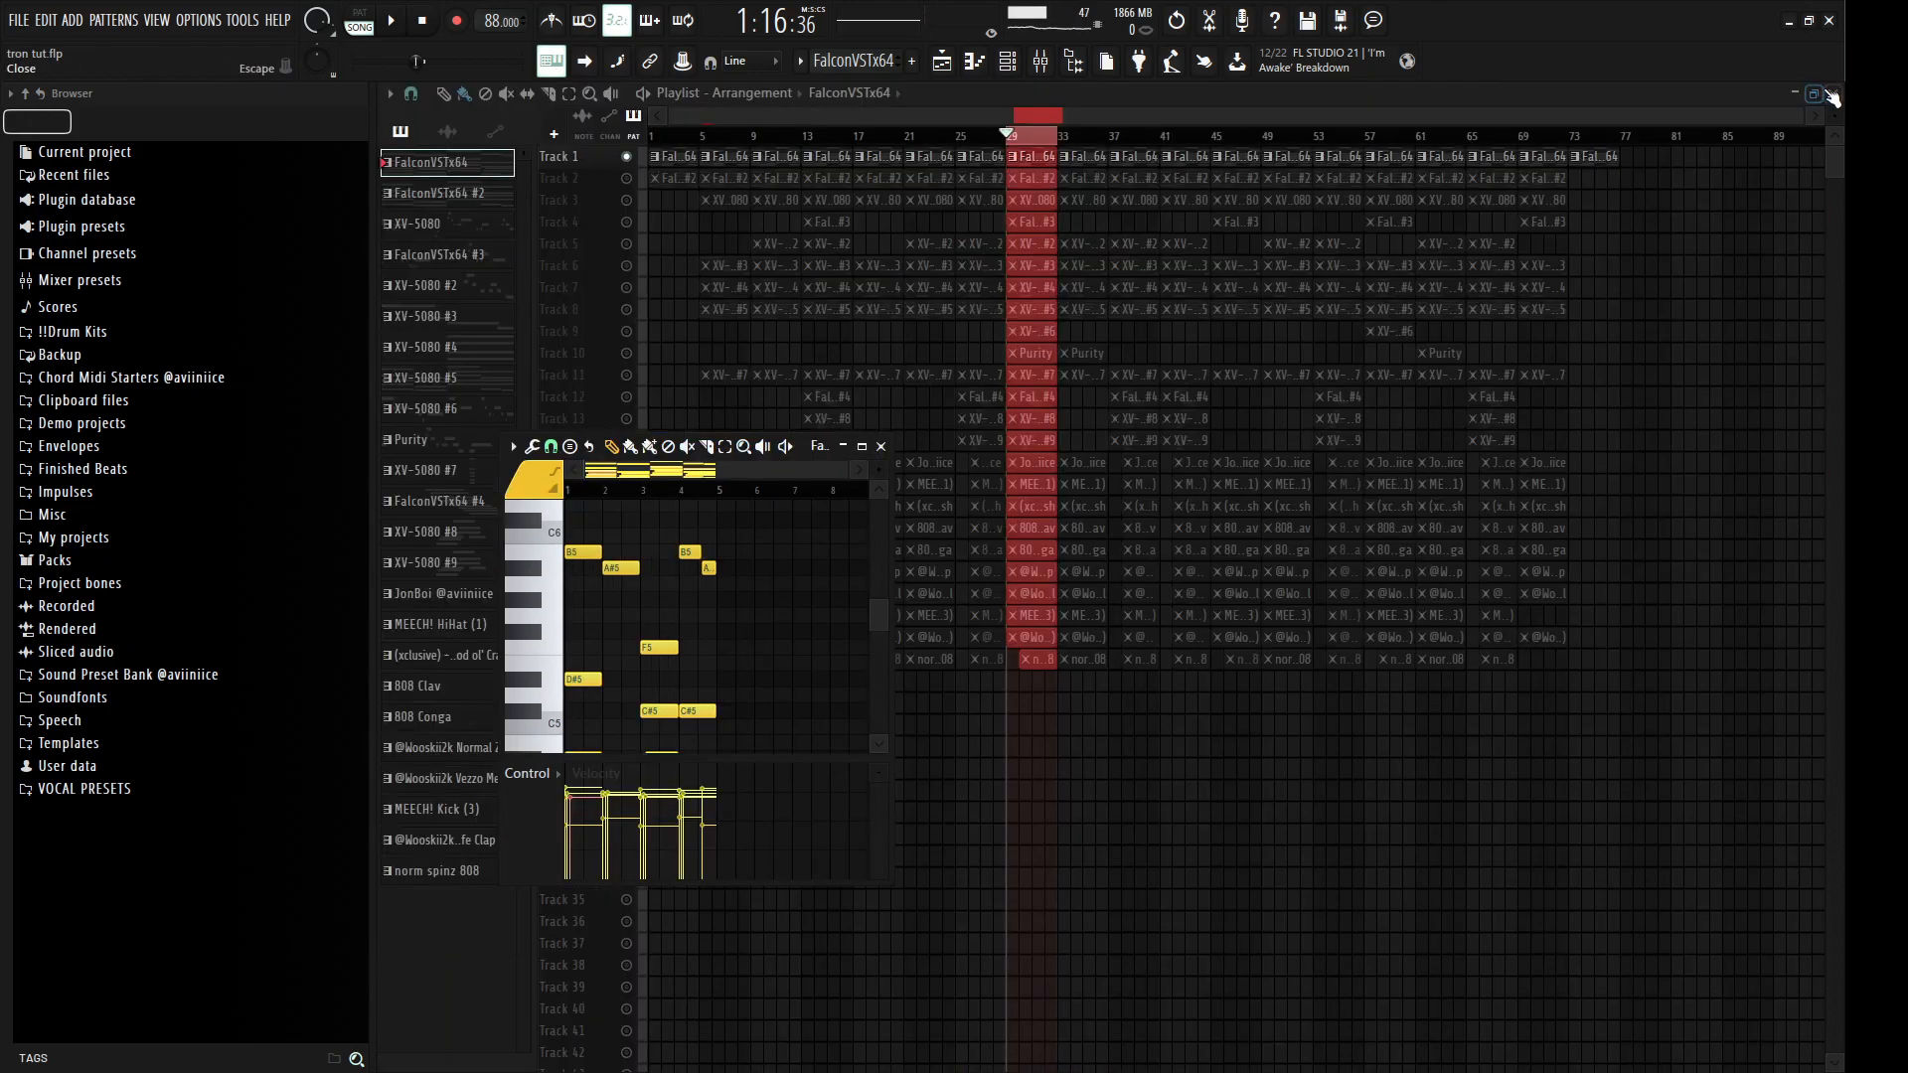
{"action": "left_click", "coordinate": [880, 446]}
Step: Solo Track 2 and open its FalconVSTx64 #2 clip in a maximized piano roll
{"action": "right_click", "coordinate": [628, 180]}
{"action": "double_click", "coordinate": [1043, 176]}
{"action": "left_click", "coordinate": [873, 448]}
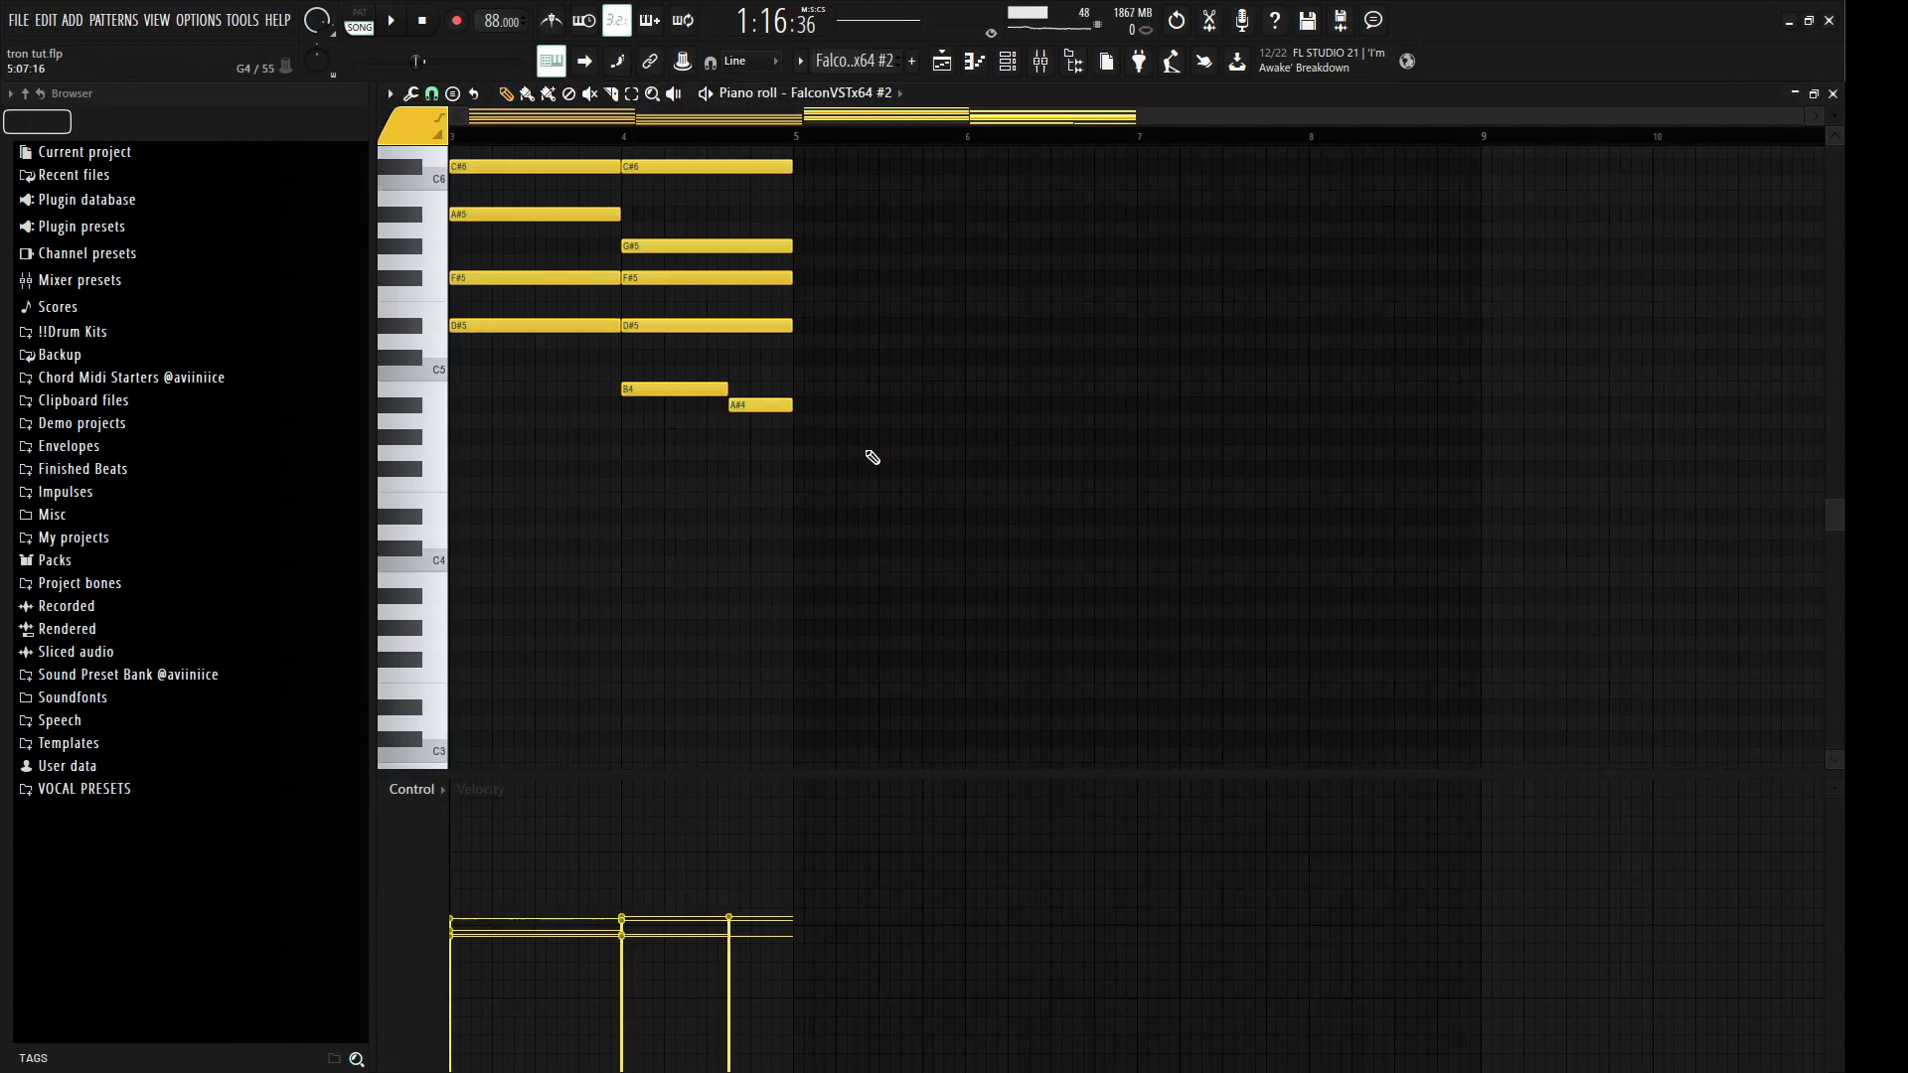
Step: View the instrument preset loaded in the FalconVSTx64 #2 channel, and close the plugin and the channel rack
{"action": "left_click", "coordinate": [1029, 70]}
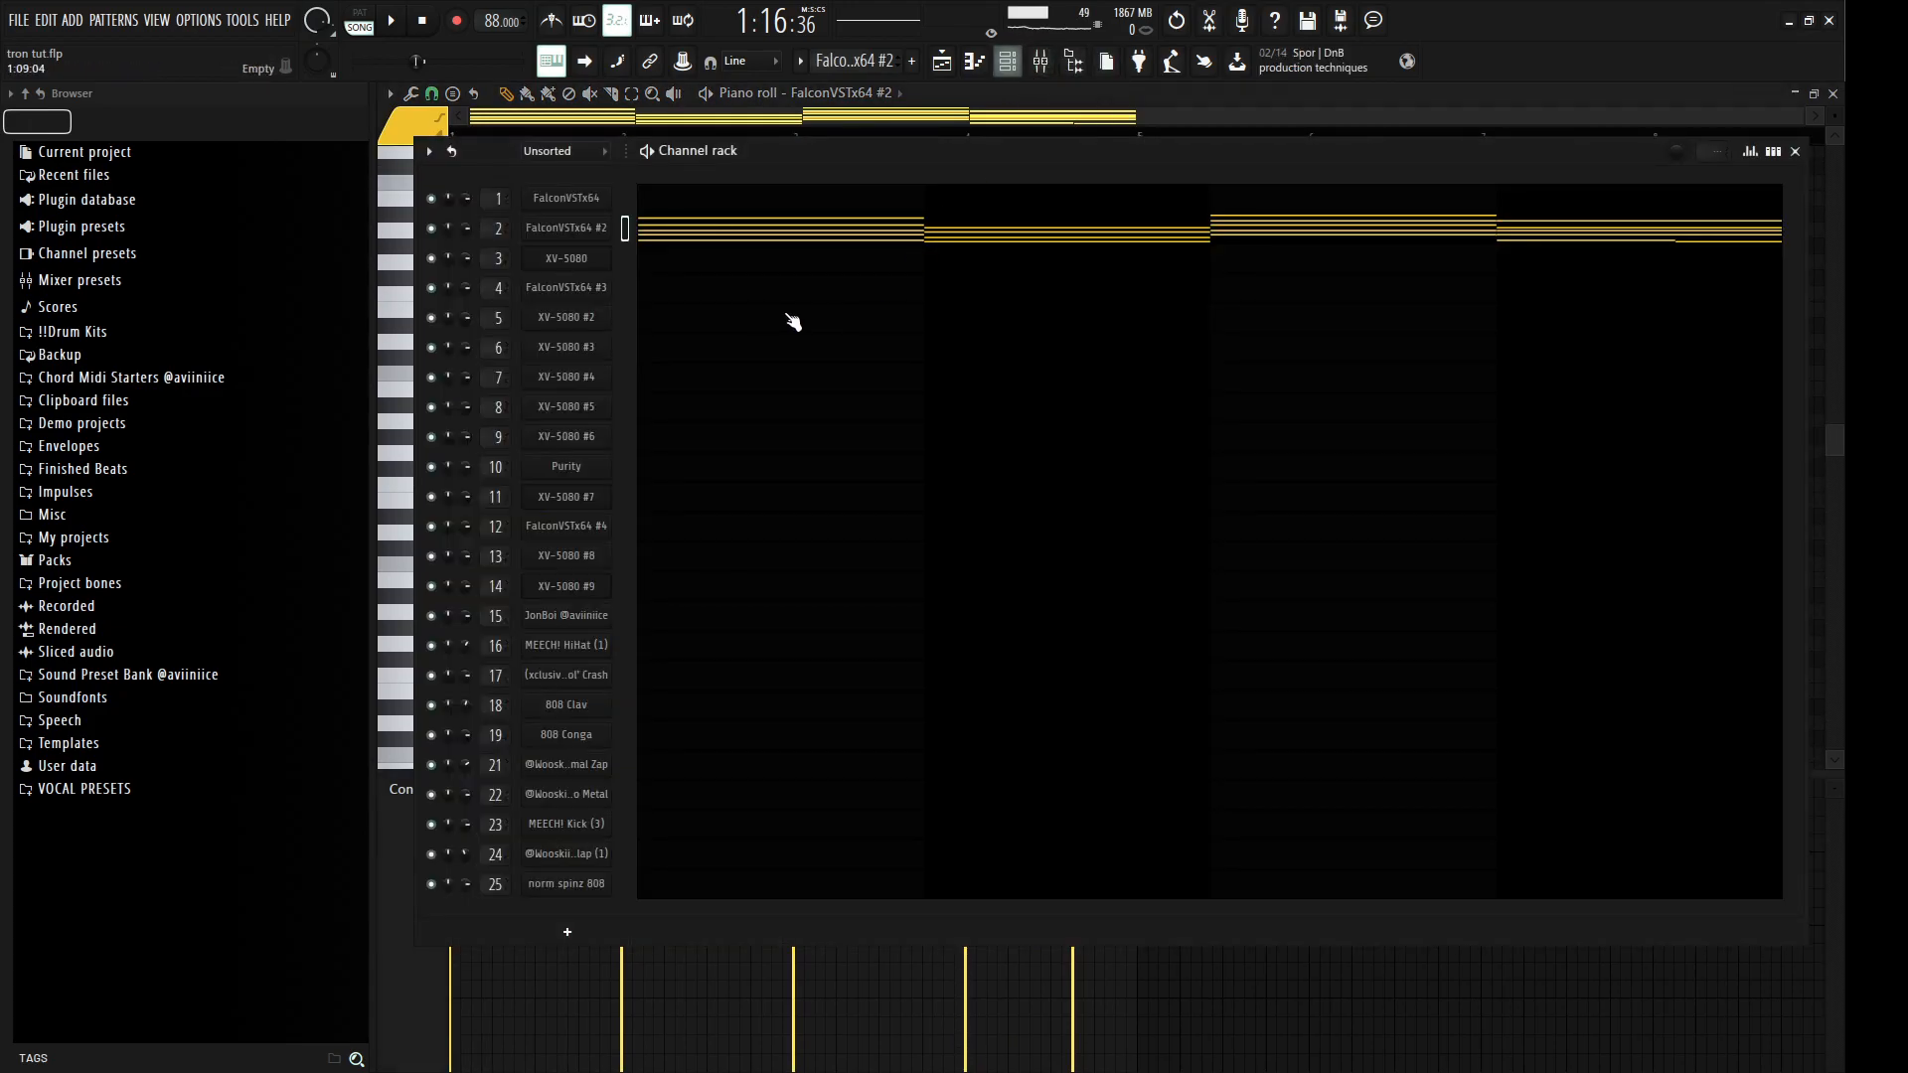
{"action": "left_click", "coordinate": [575, 230]}
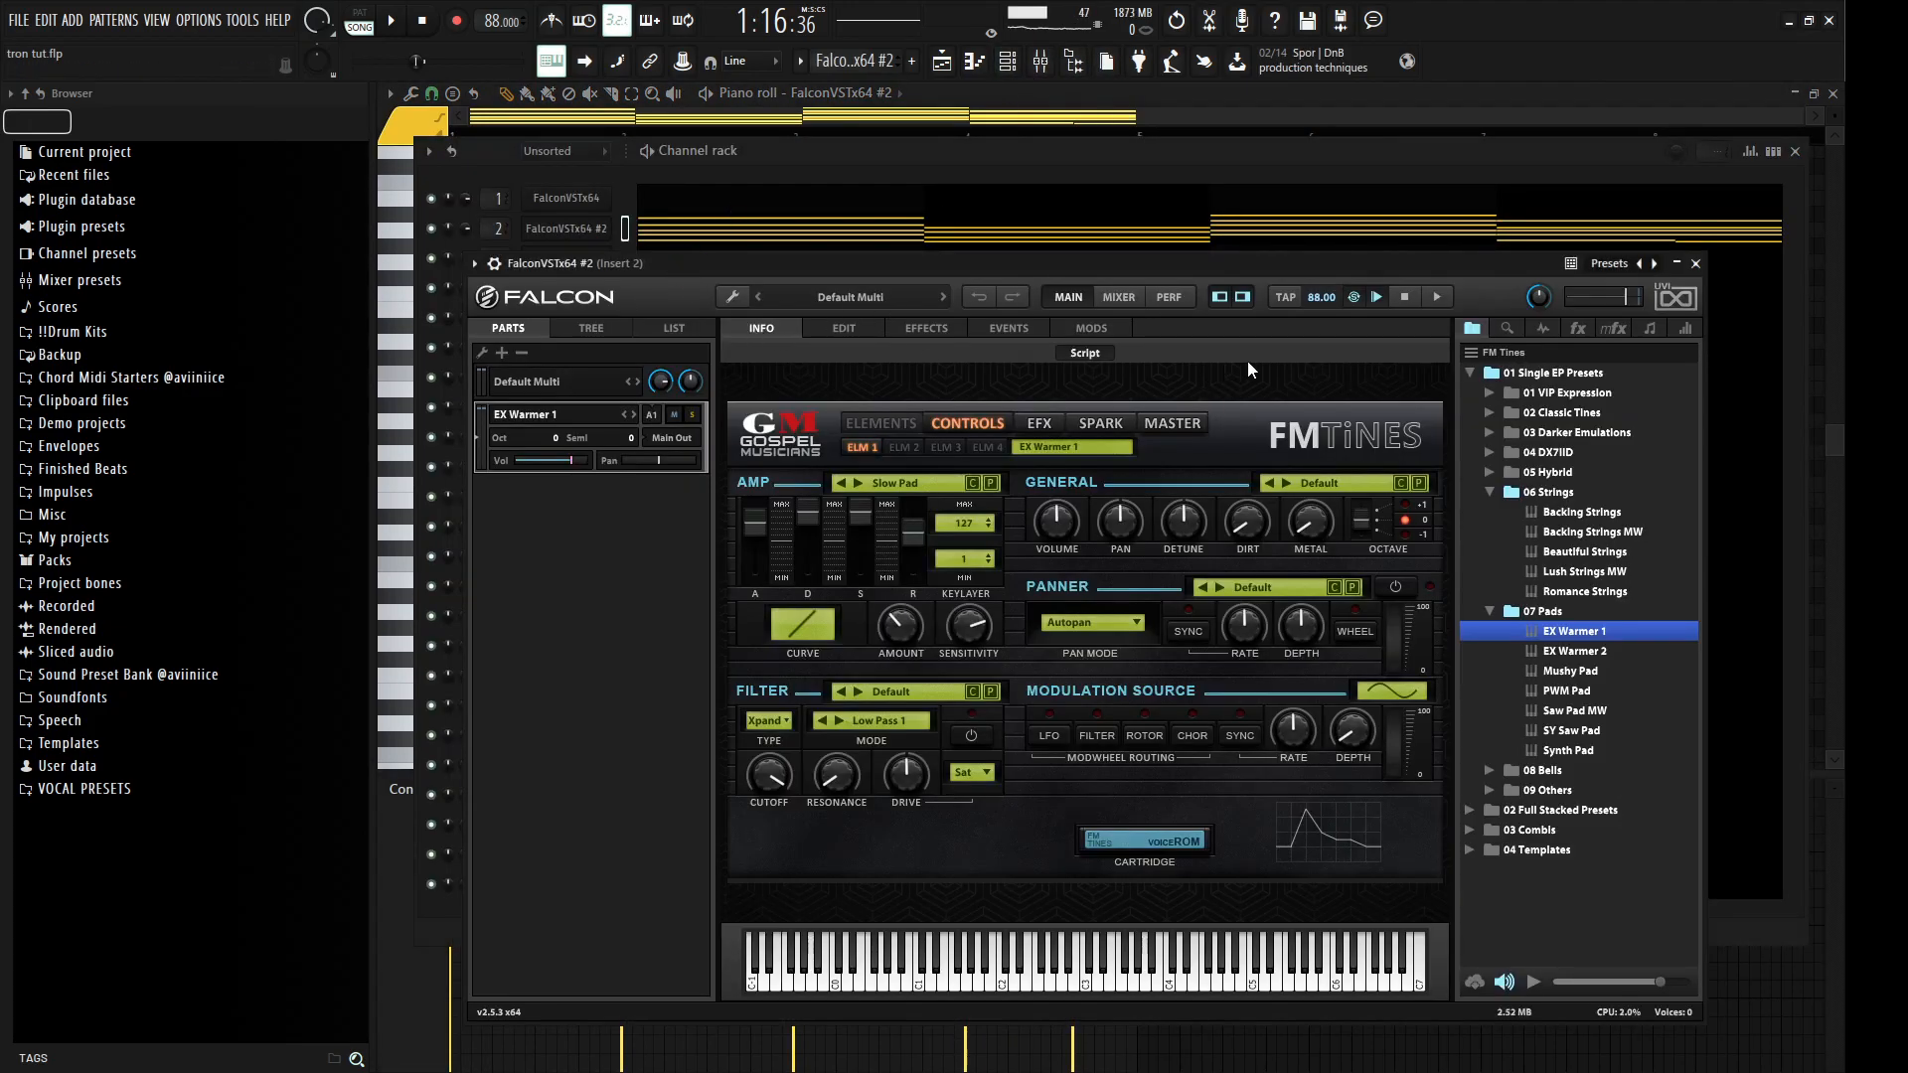
{"action": "left_click", "coordinate": [1695, 264]}
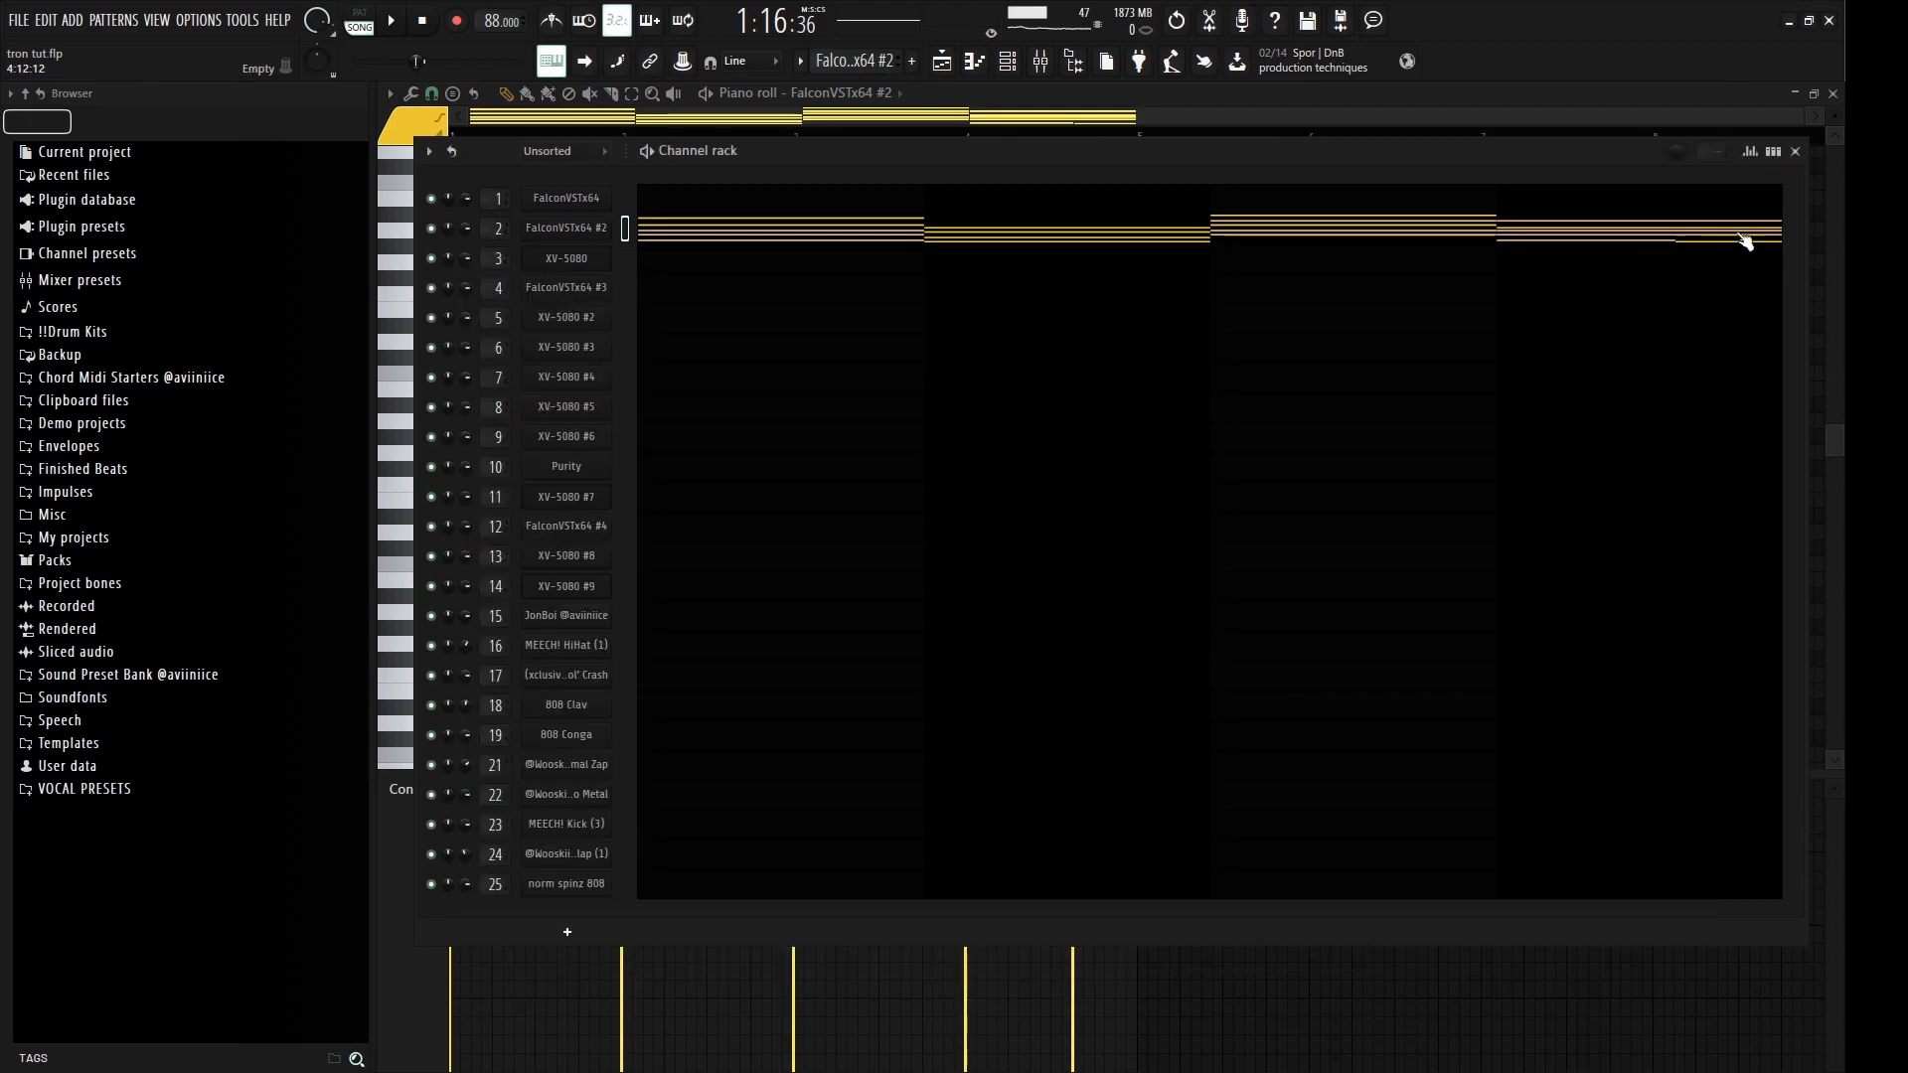
{"action": "left_click", "coordinate": [1796, 152]}
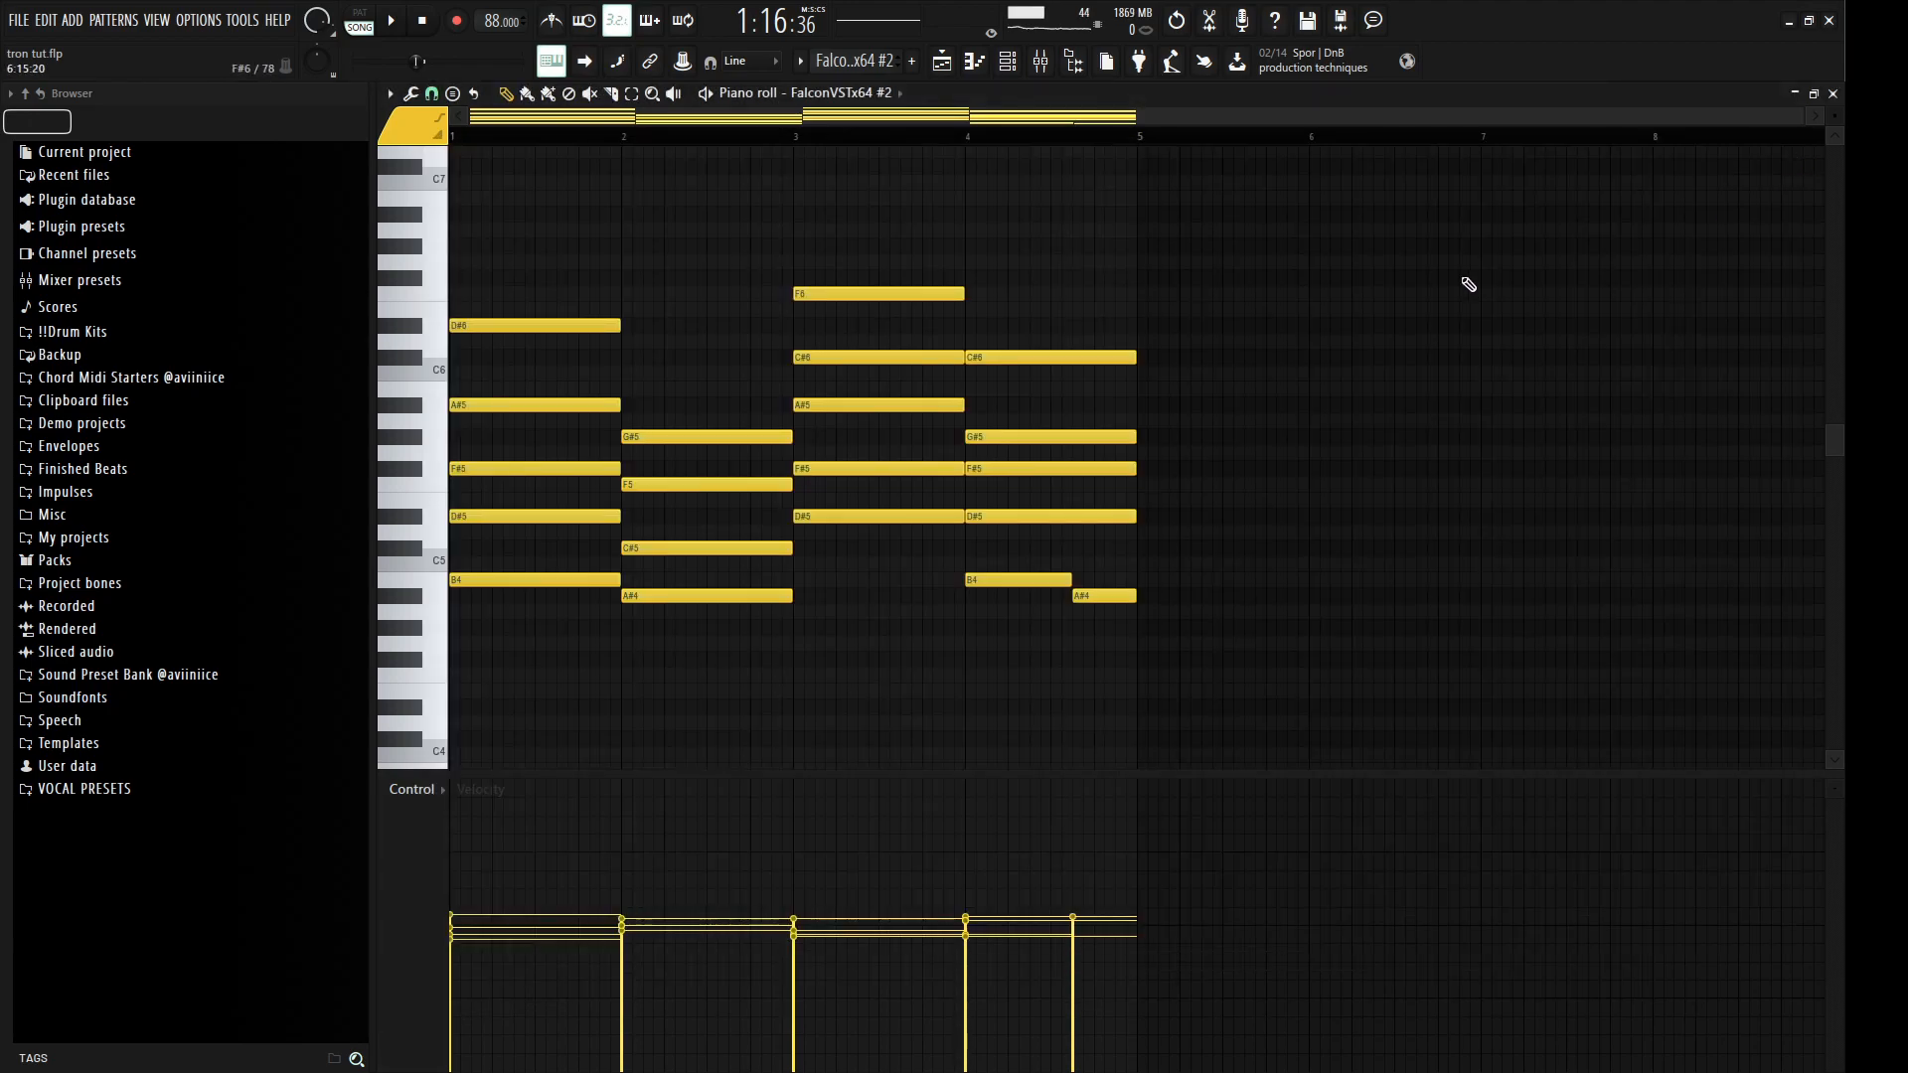
Step: Play the FalconVSTx64 #2 chords, and view the XV-5080 melody from bar 1 in the piano roll
{"action": "key", "text": "space"}
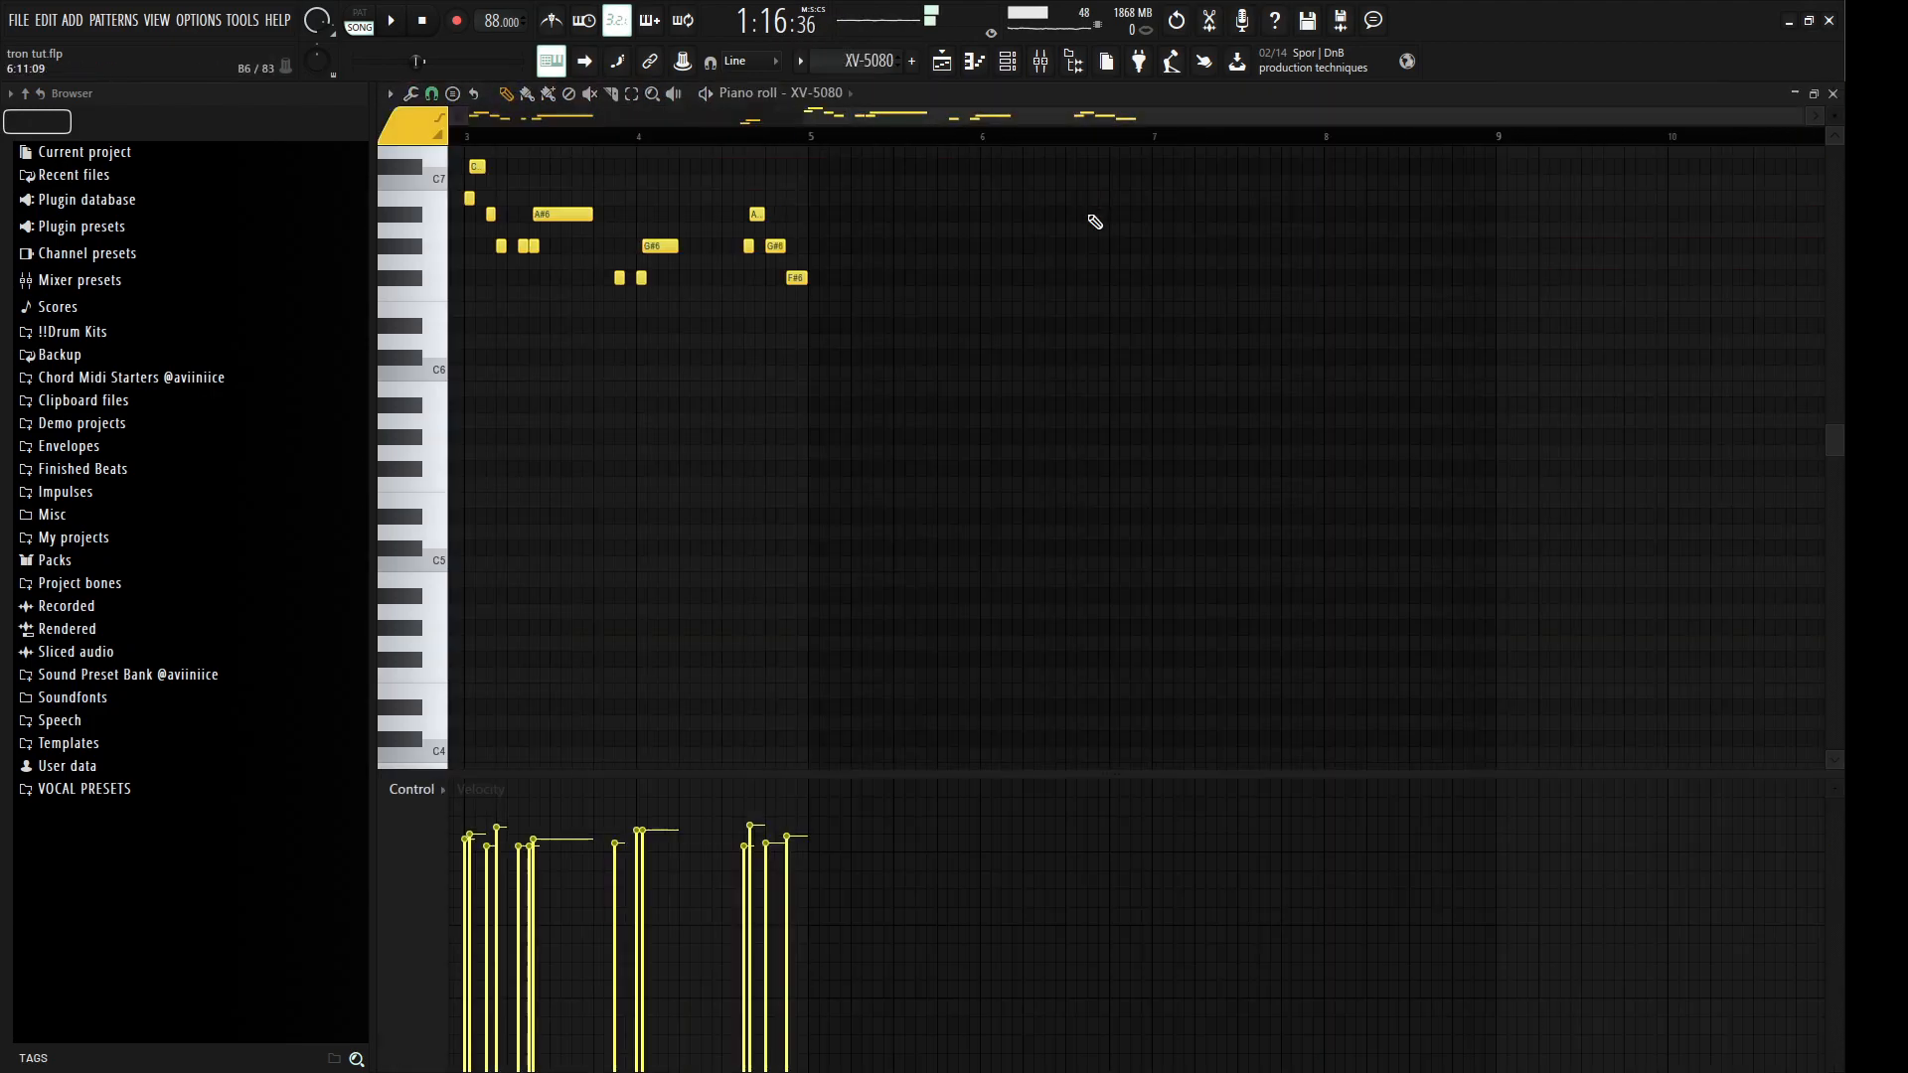
{"action": "scroll", "coordinate": [1013, 317], "scroll_direction": "left", "scroll_amount": 3}
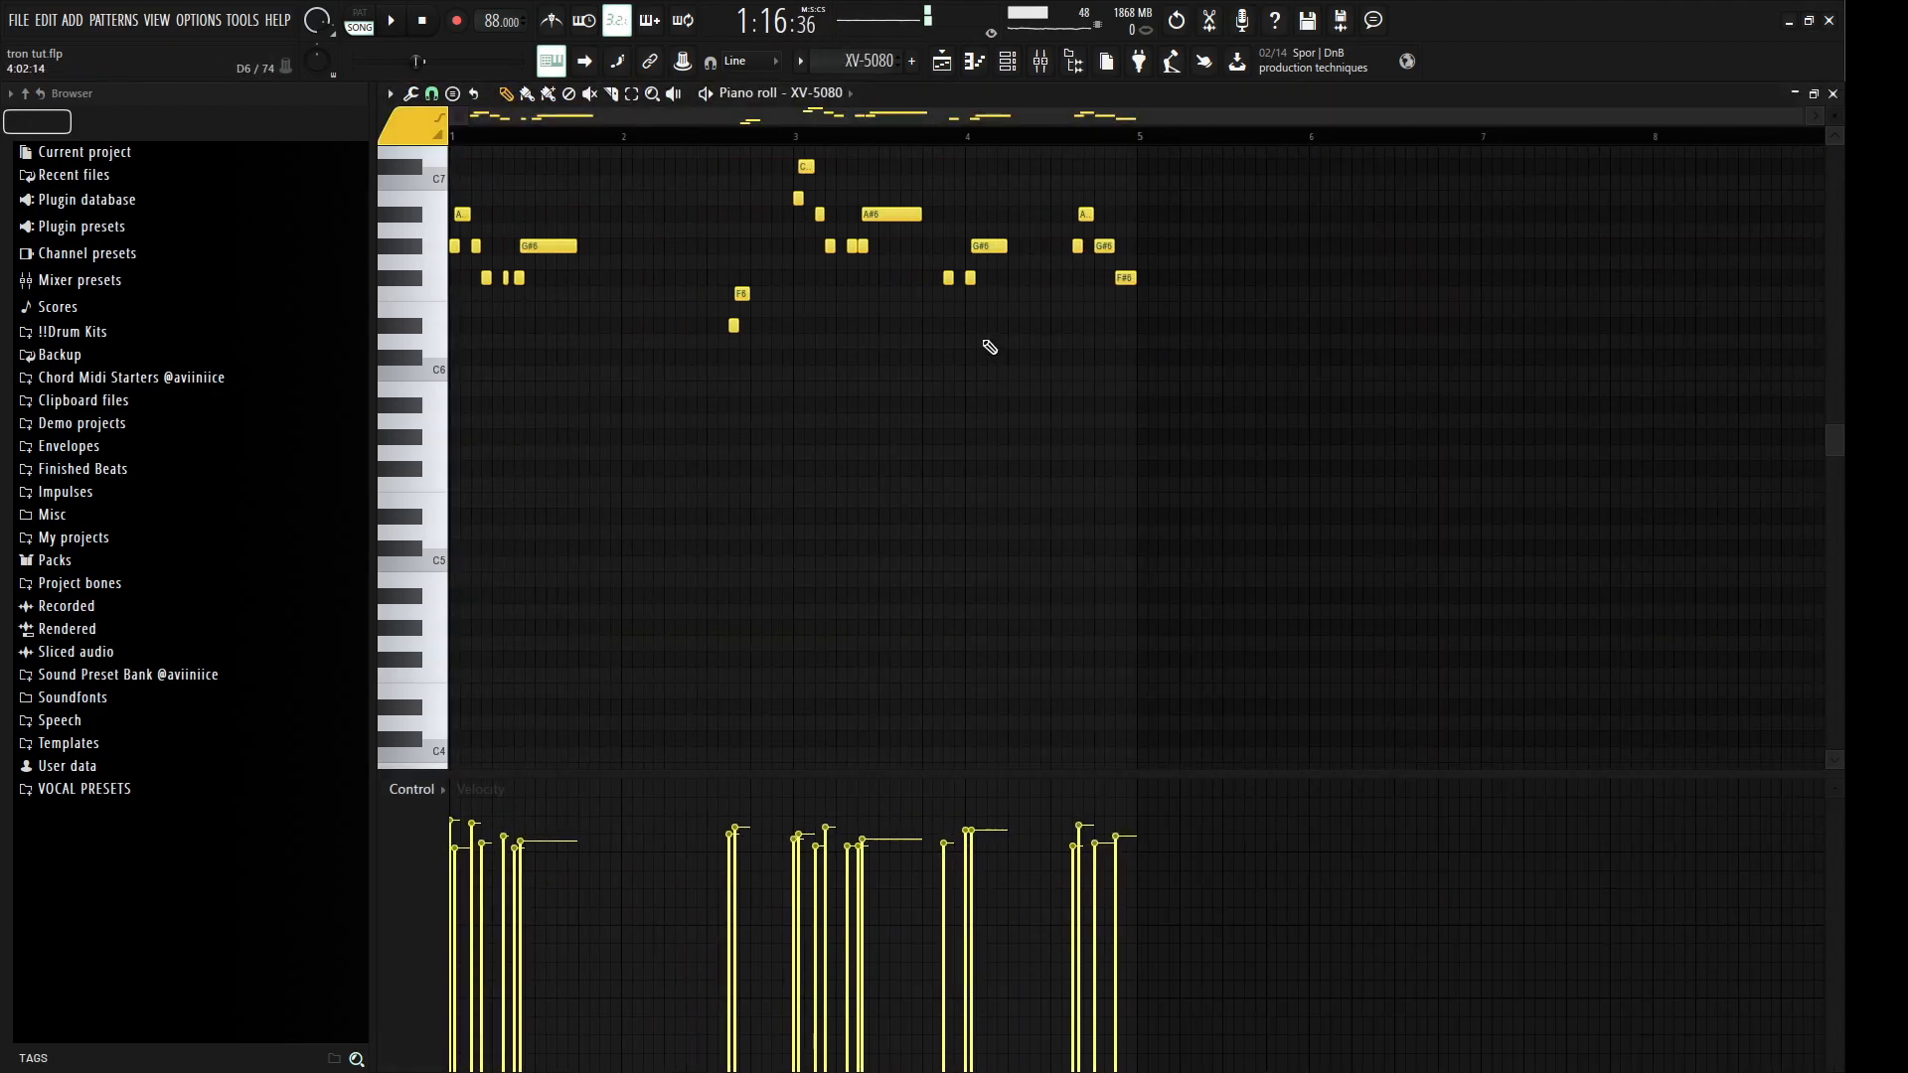
Step: View the instrument preset loaded in the XV-5080 channel, and close the plugin and the channel rack
{"action": "scroll", "coordinate": [993, 328], "scroll_direction": "up", "scroll_amount": 5}
{"action": "key", "text": "space"}
{"action": "key", "text": "space"}
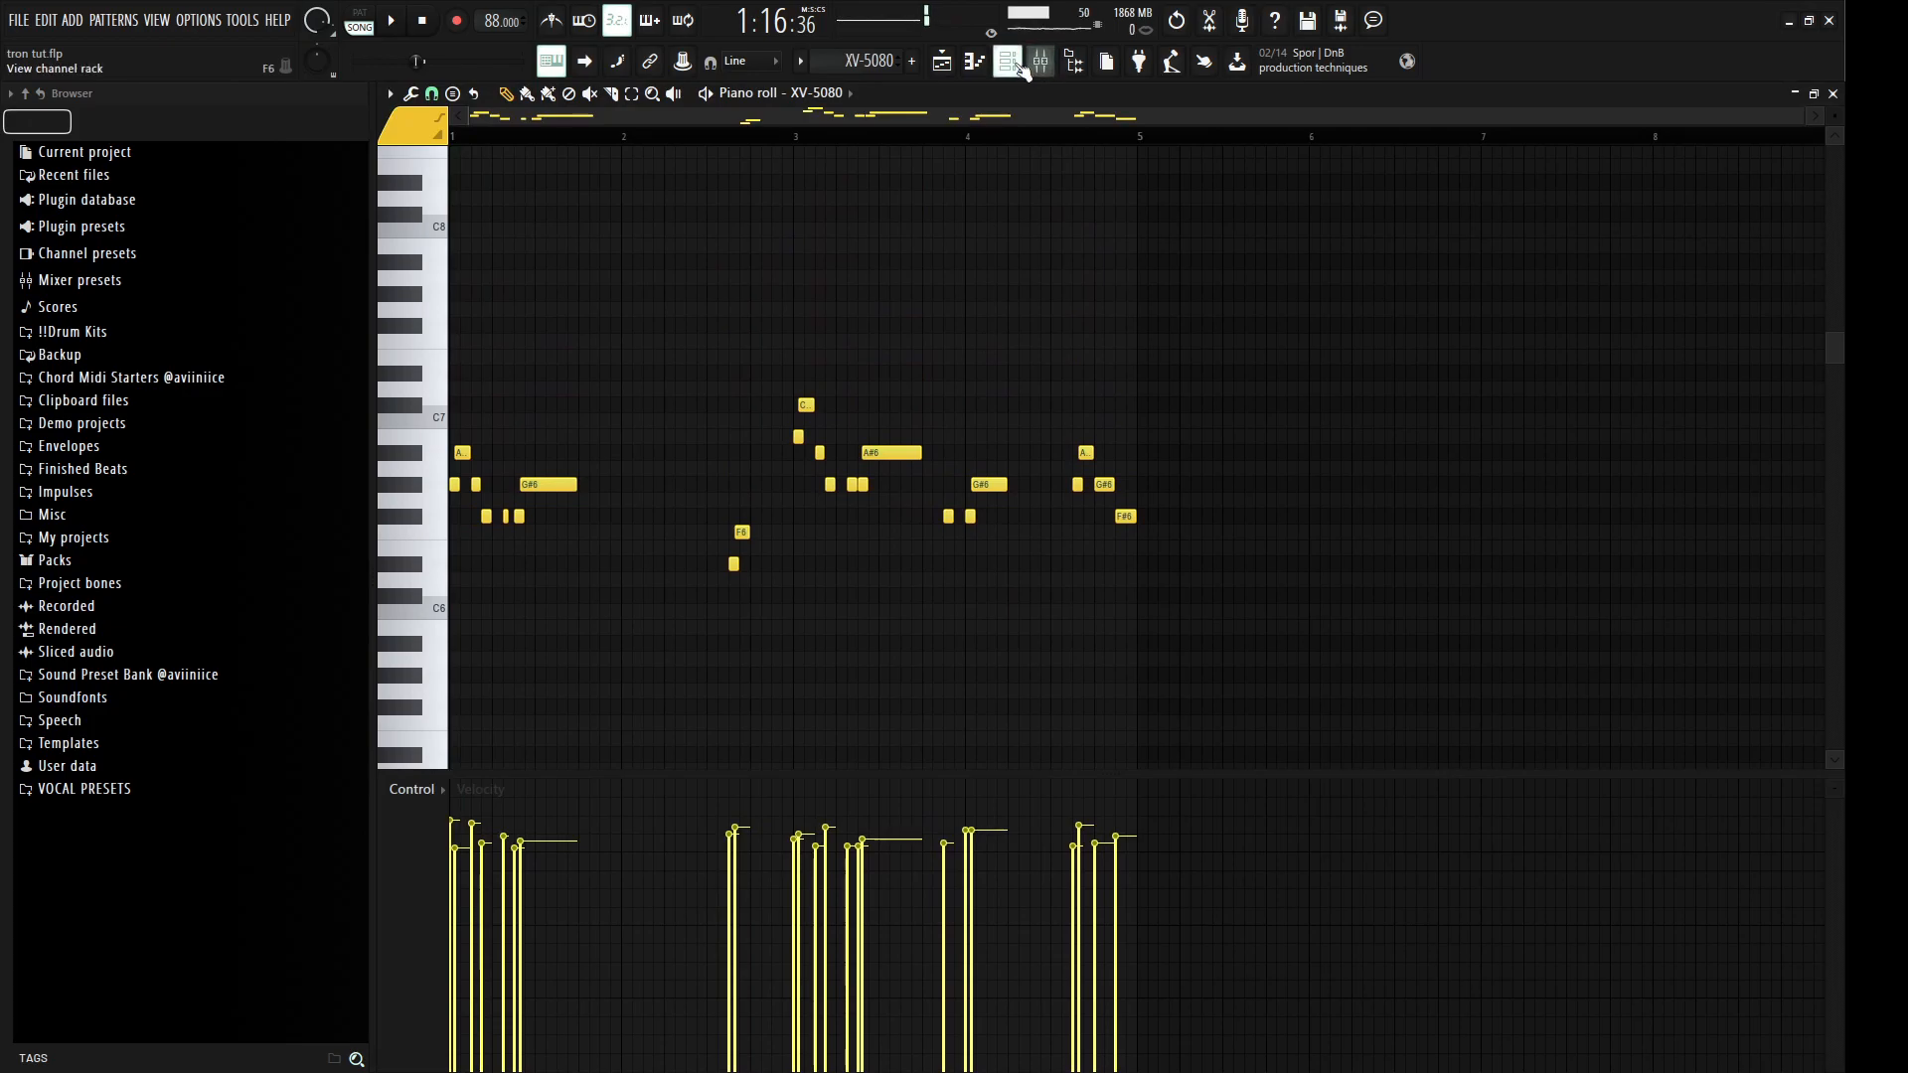
{"action": "key", "text": "F6"}
{"action": "left_click", "coordinate": [568, 262]}
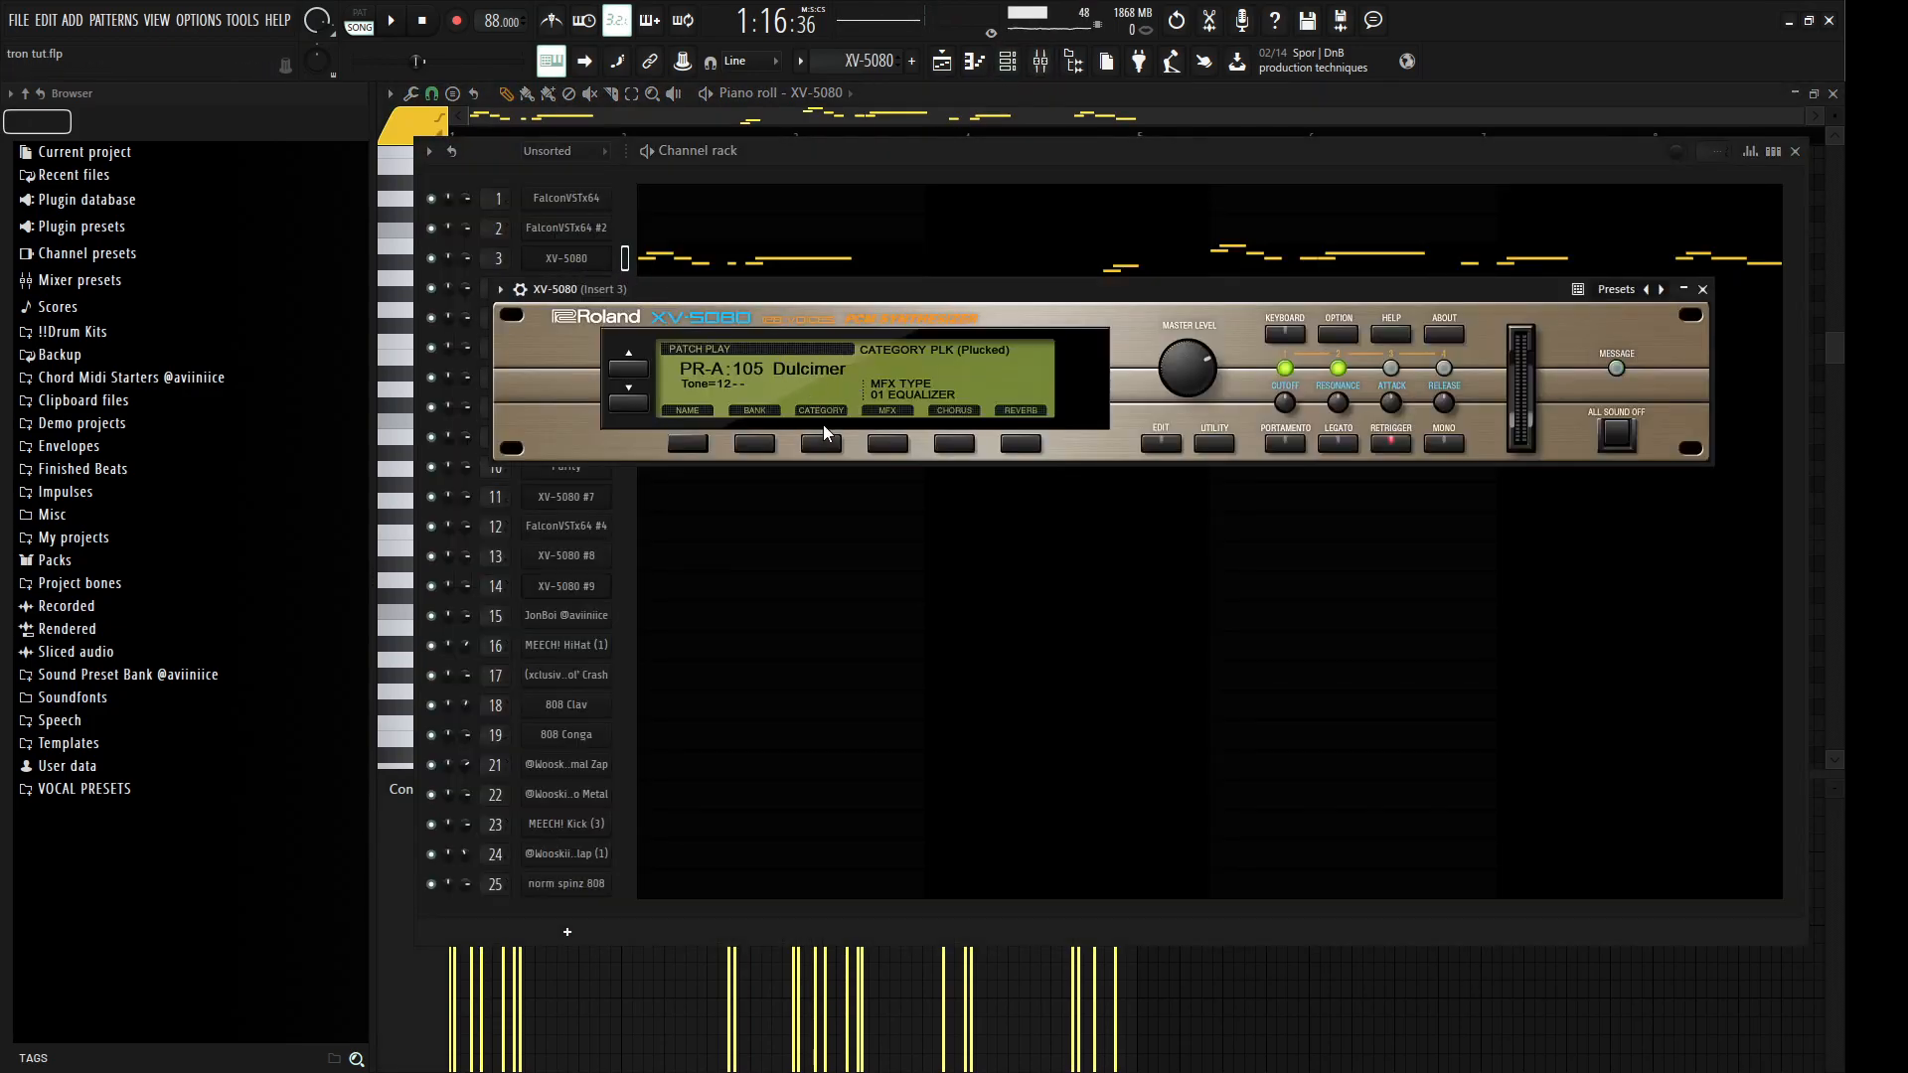
{"action": "left_click", "coordinate": [1701, 290]}
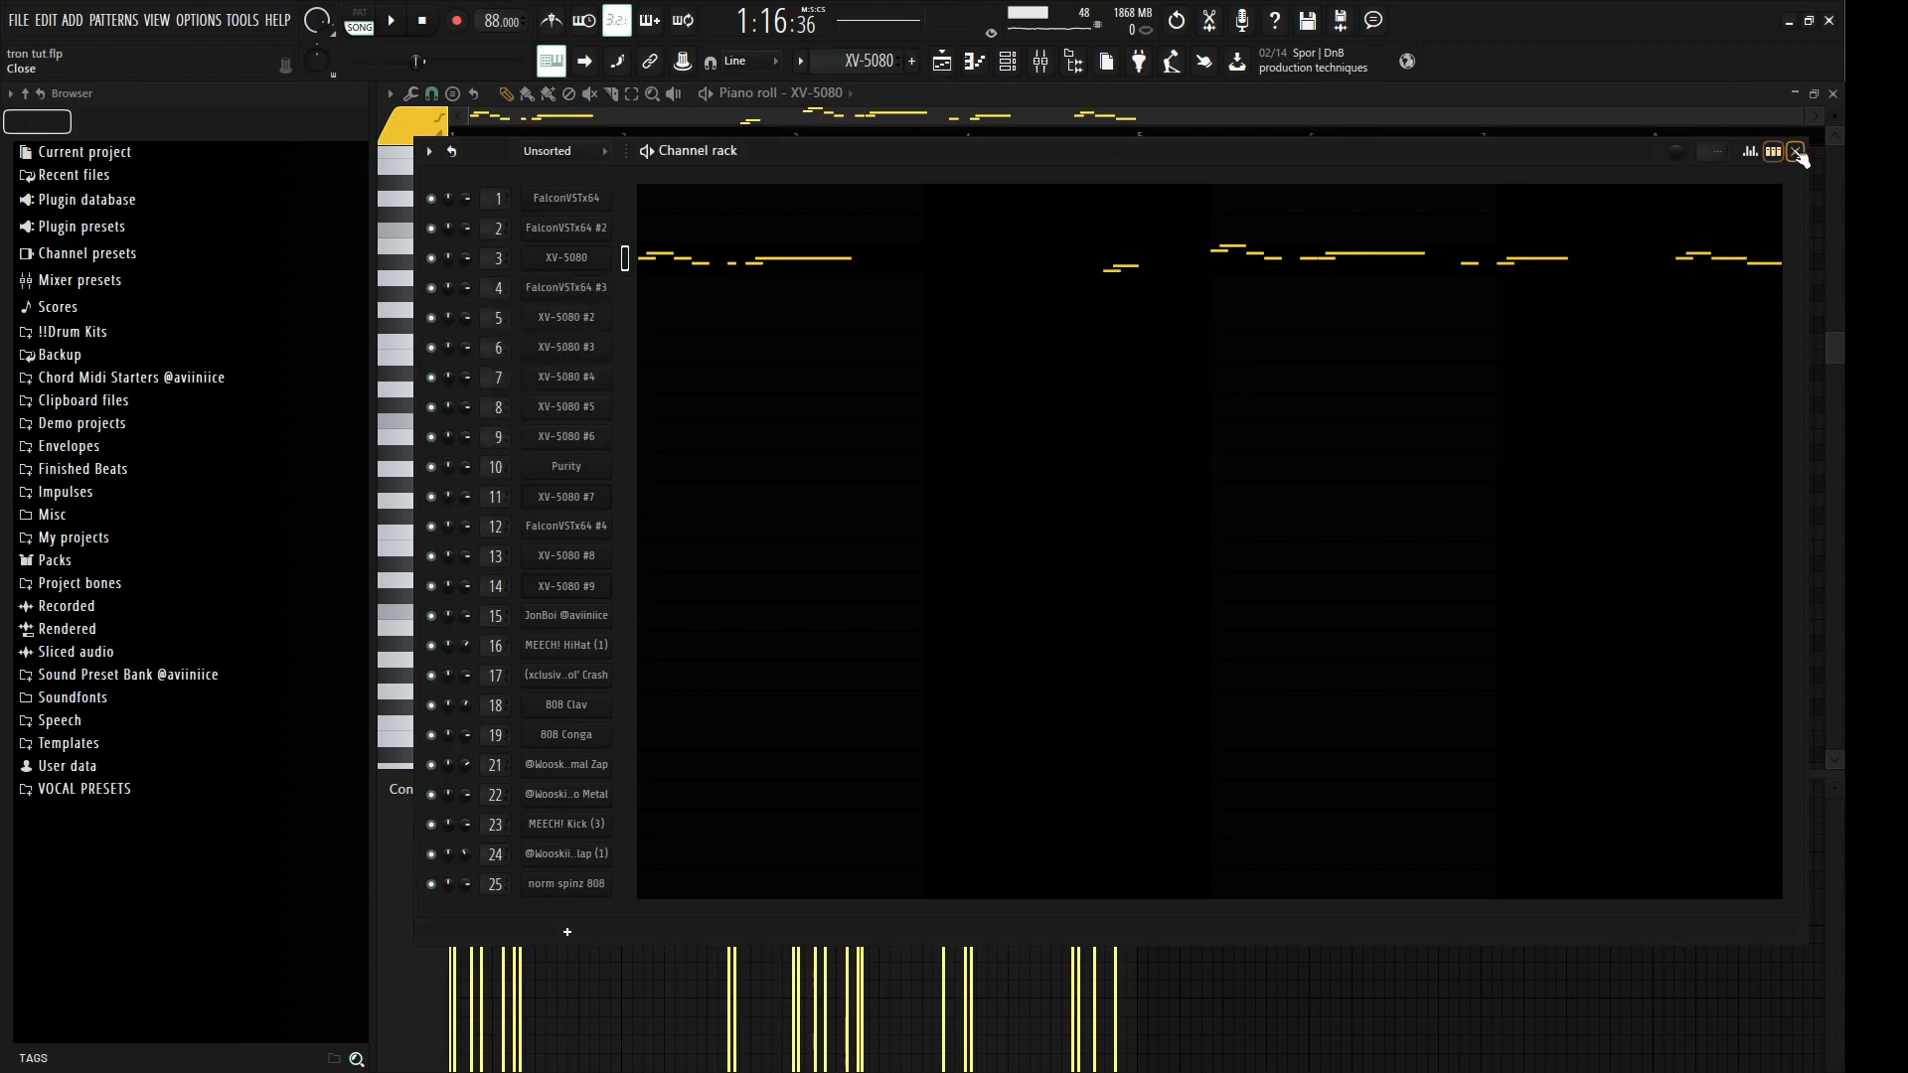
{"action": "left_click", "coordinate": [1795, 152]}
Step: Shorten the first of the two adjacent G#6 notes in bar 3 of the XV-5080 melody to about half its length
{"action": "scroll", "coordinate": [795, 476], "scroll_direction": "up", "scroll_amount": 4}
{"action": "left_click", "coordinate": [926, 487], "text": "ctrl"}
{"action": "scroll", "coordinate": [936, 517], "scroll_direction": "up", "scroll_amount": 5}
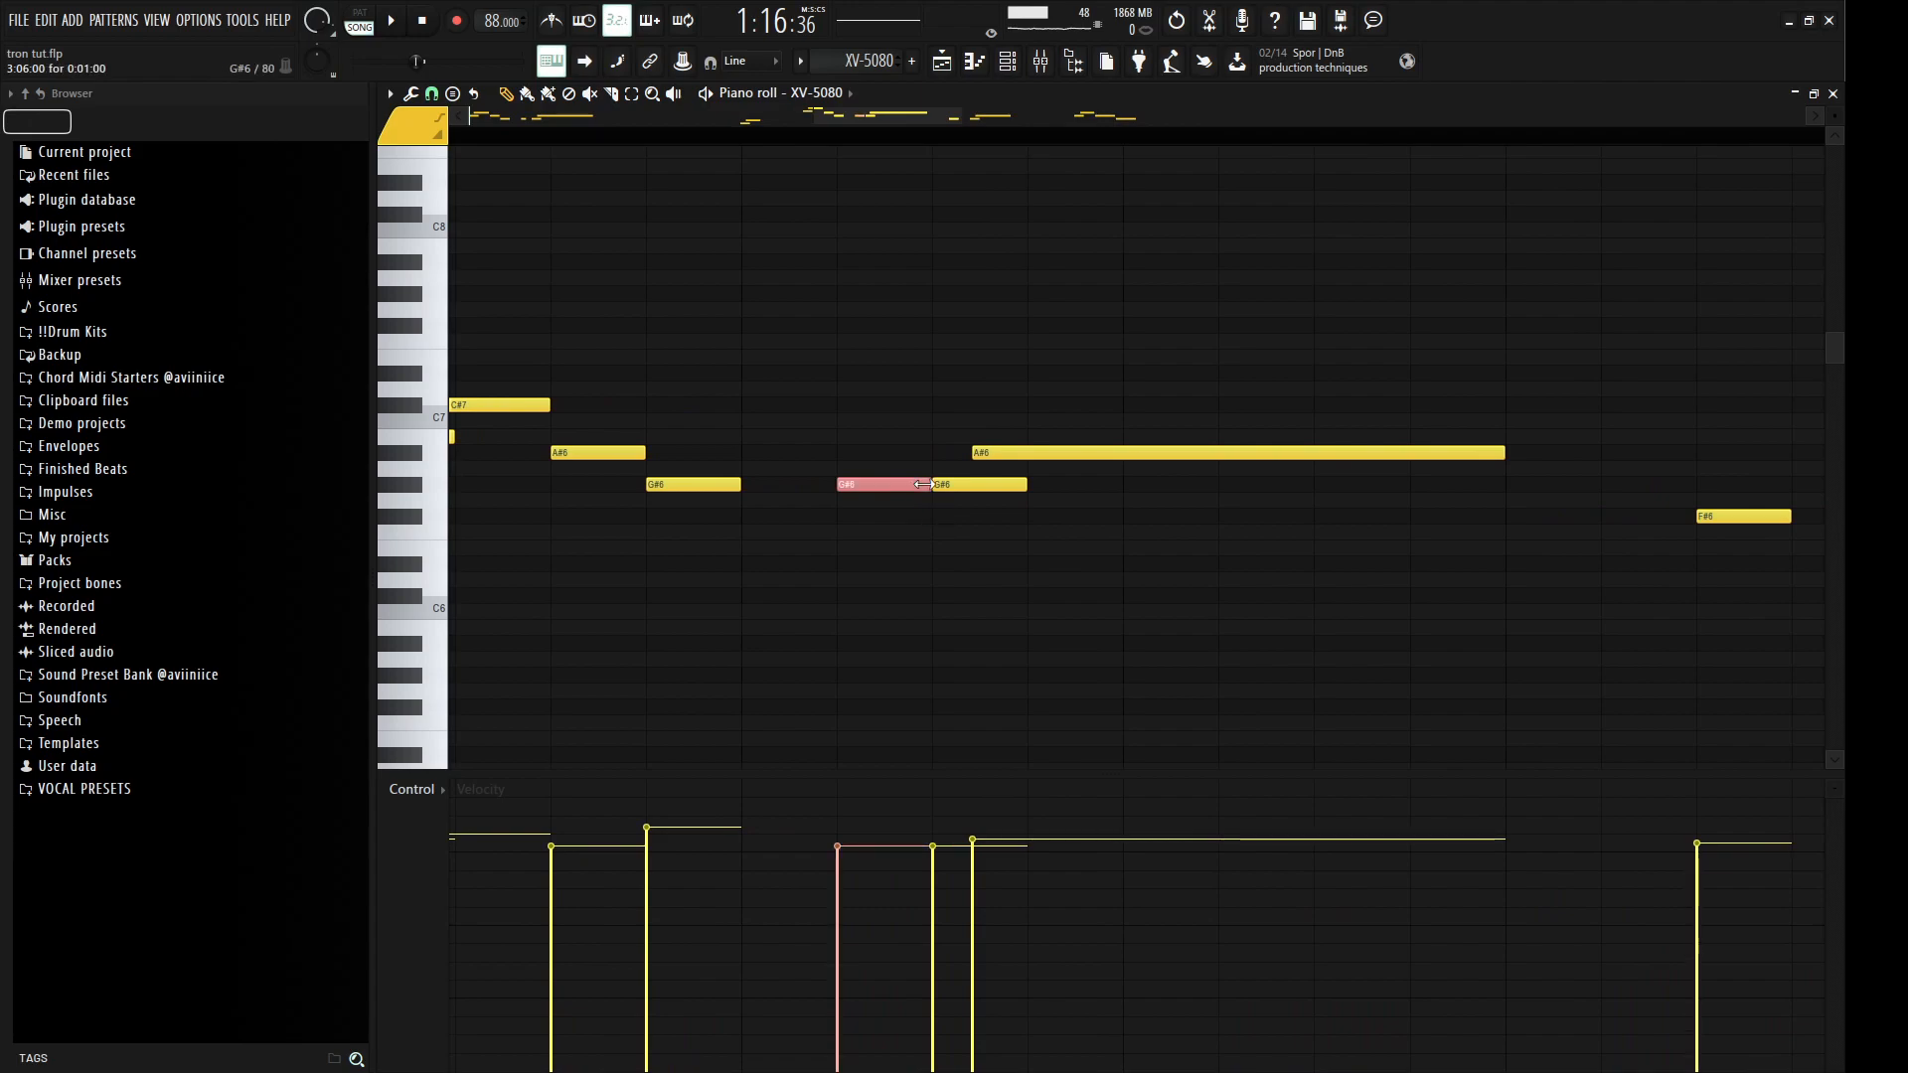
{"action": "scroll", "coordinate": [889, 527], "scroll_direction": "down", "scroll_amount": 4}
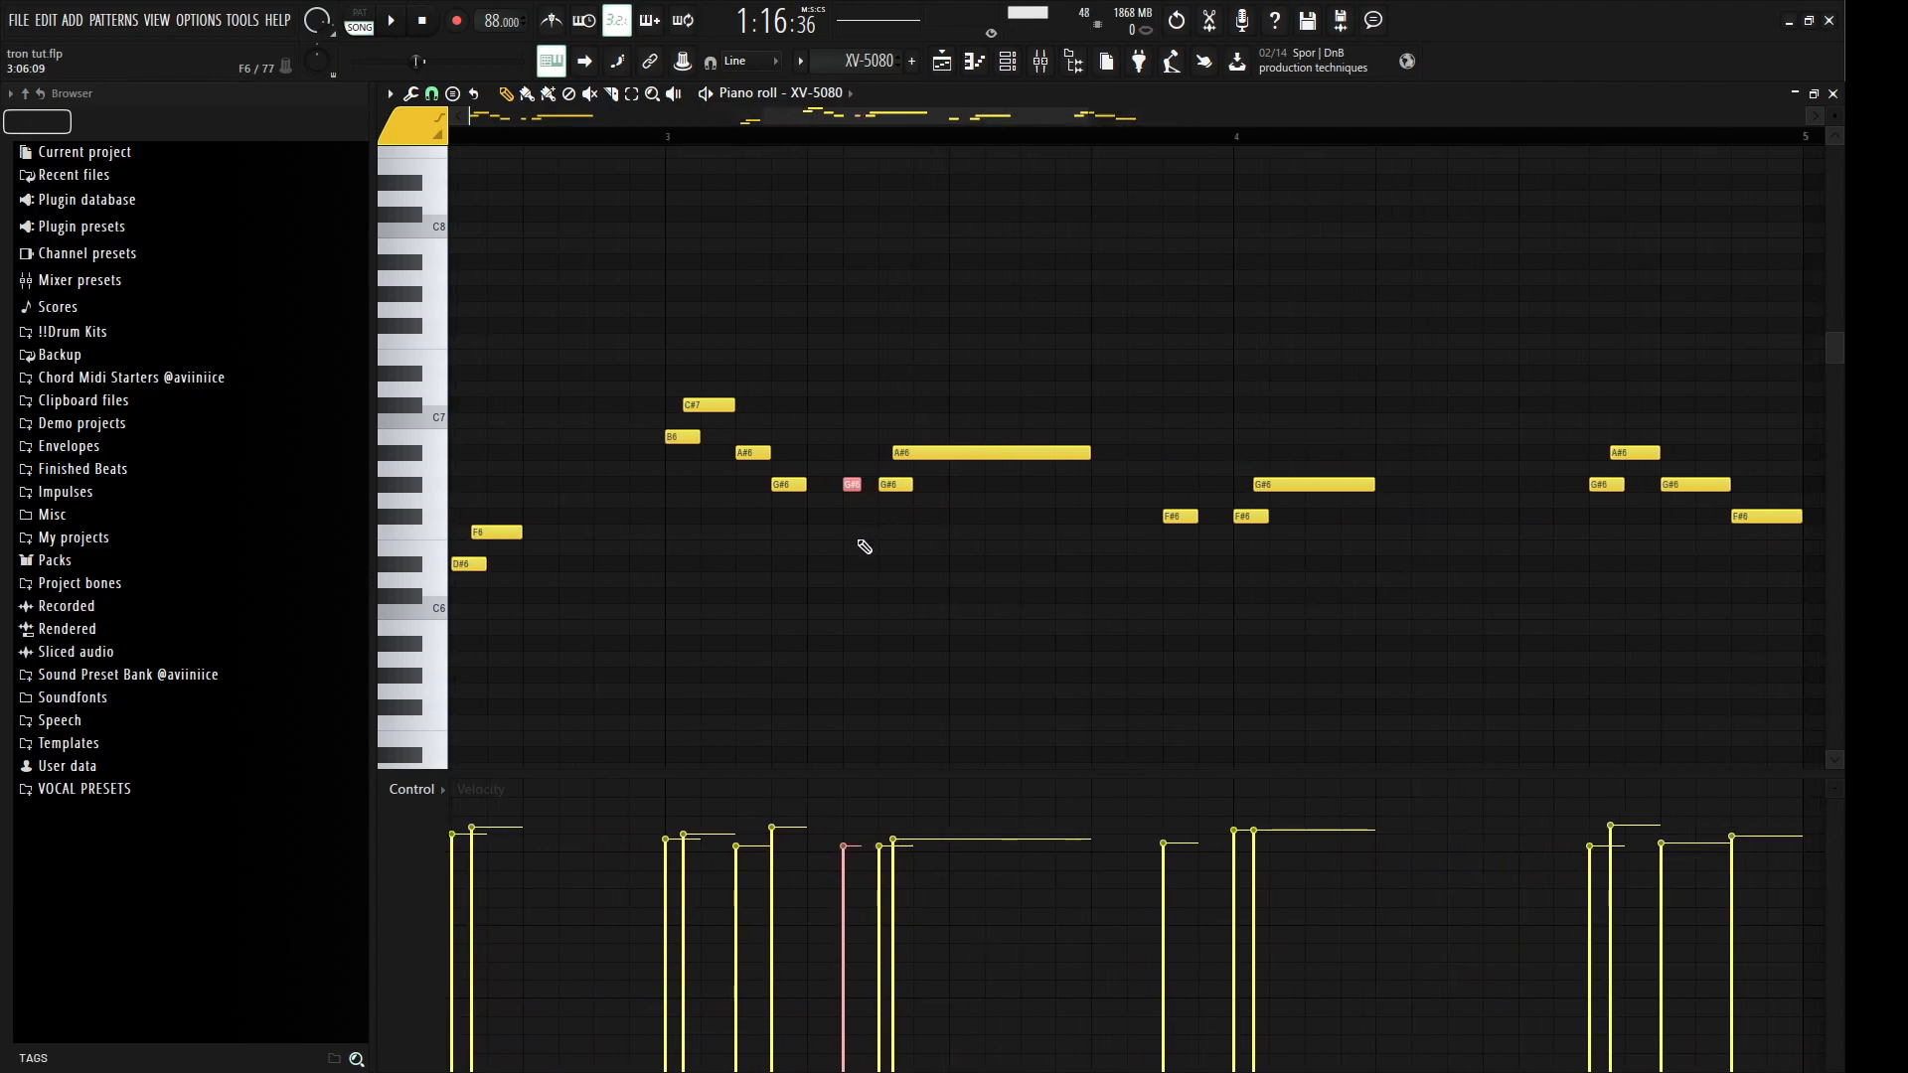
{"action": "scroll", "coordinate": [874, 526], "scroll_direction": "up", "scroll_amount": 3}
{"action": "scroll", "coordinate": [890, 549], "scroll_direction": "down", "scroll_amount": 5}
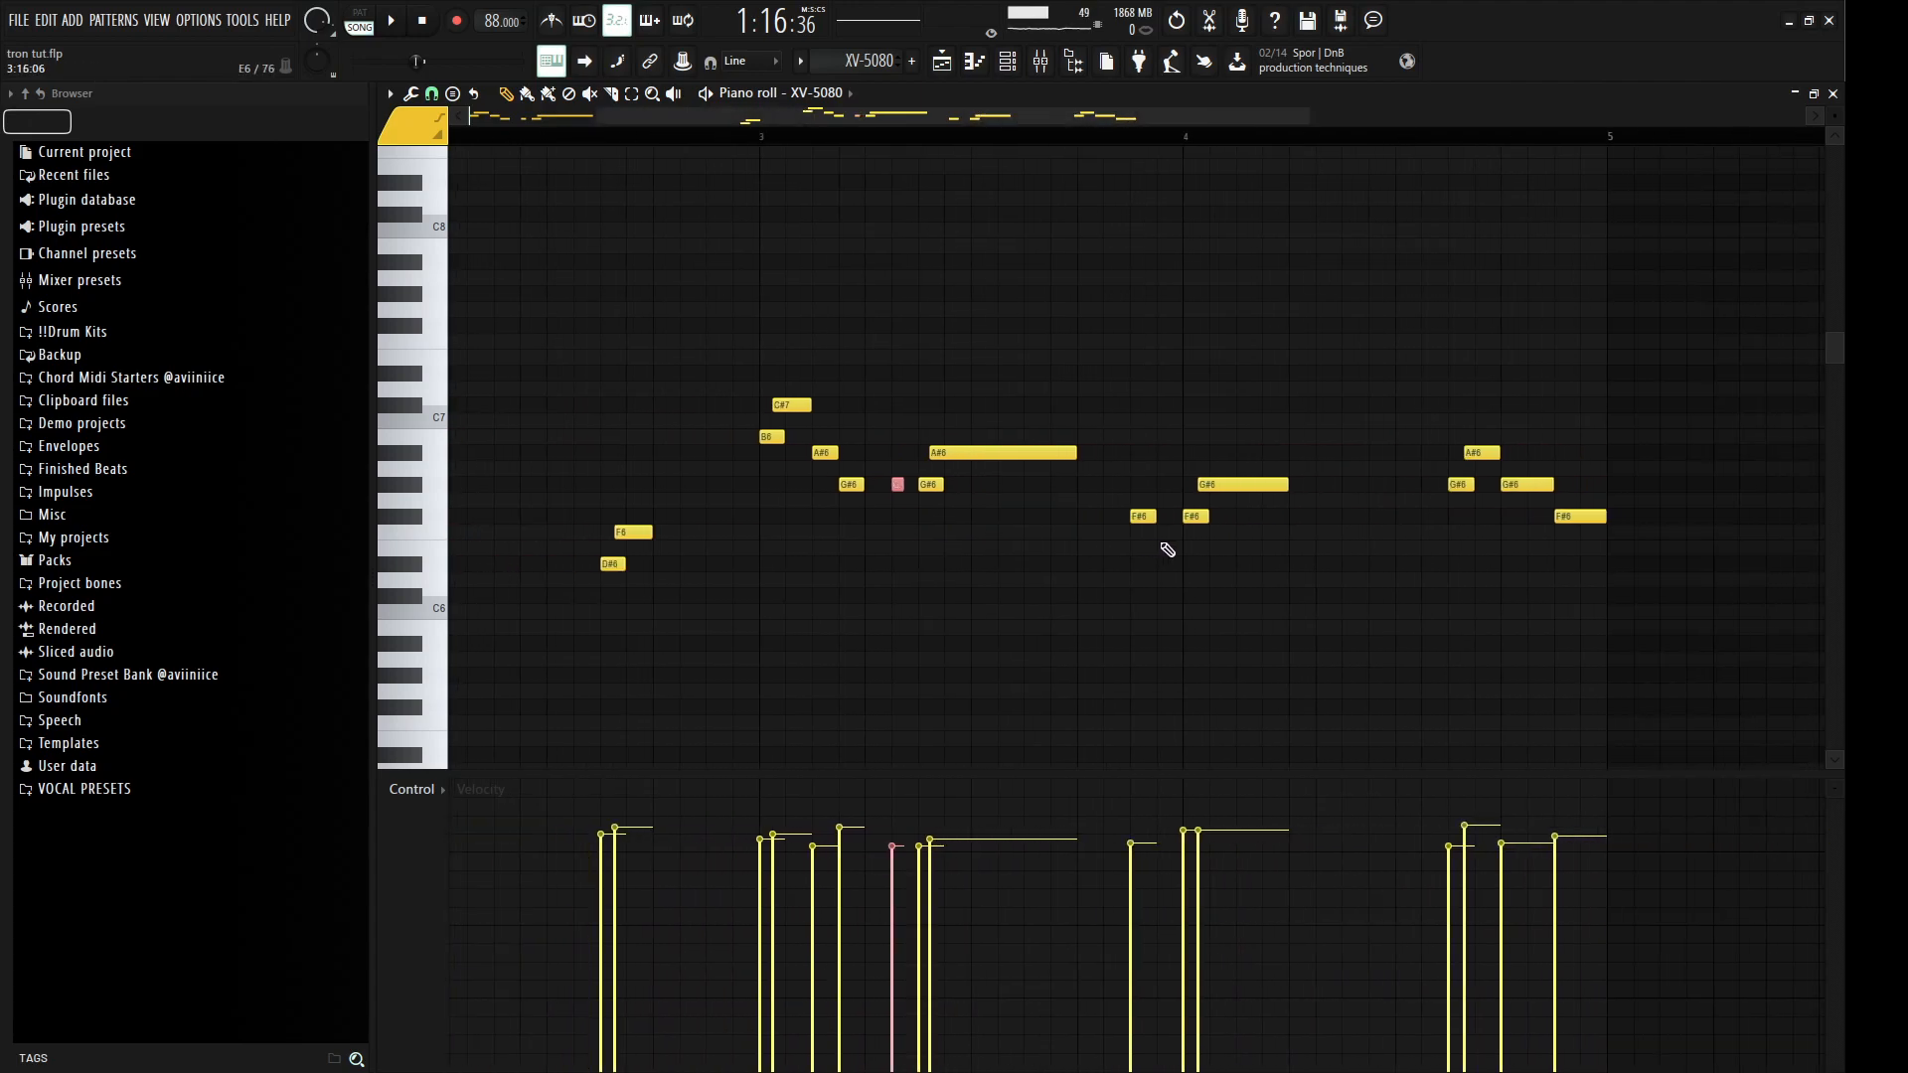
{"action": "scroll", "coordinate": [1158, 550], "scroll_direction": "down", "scroll_amount": 4}
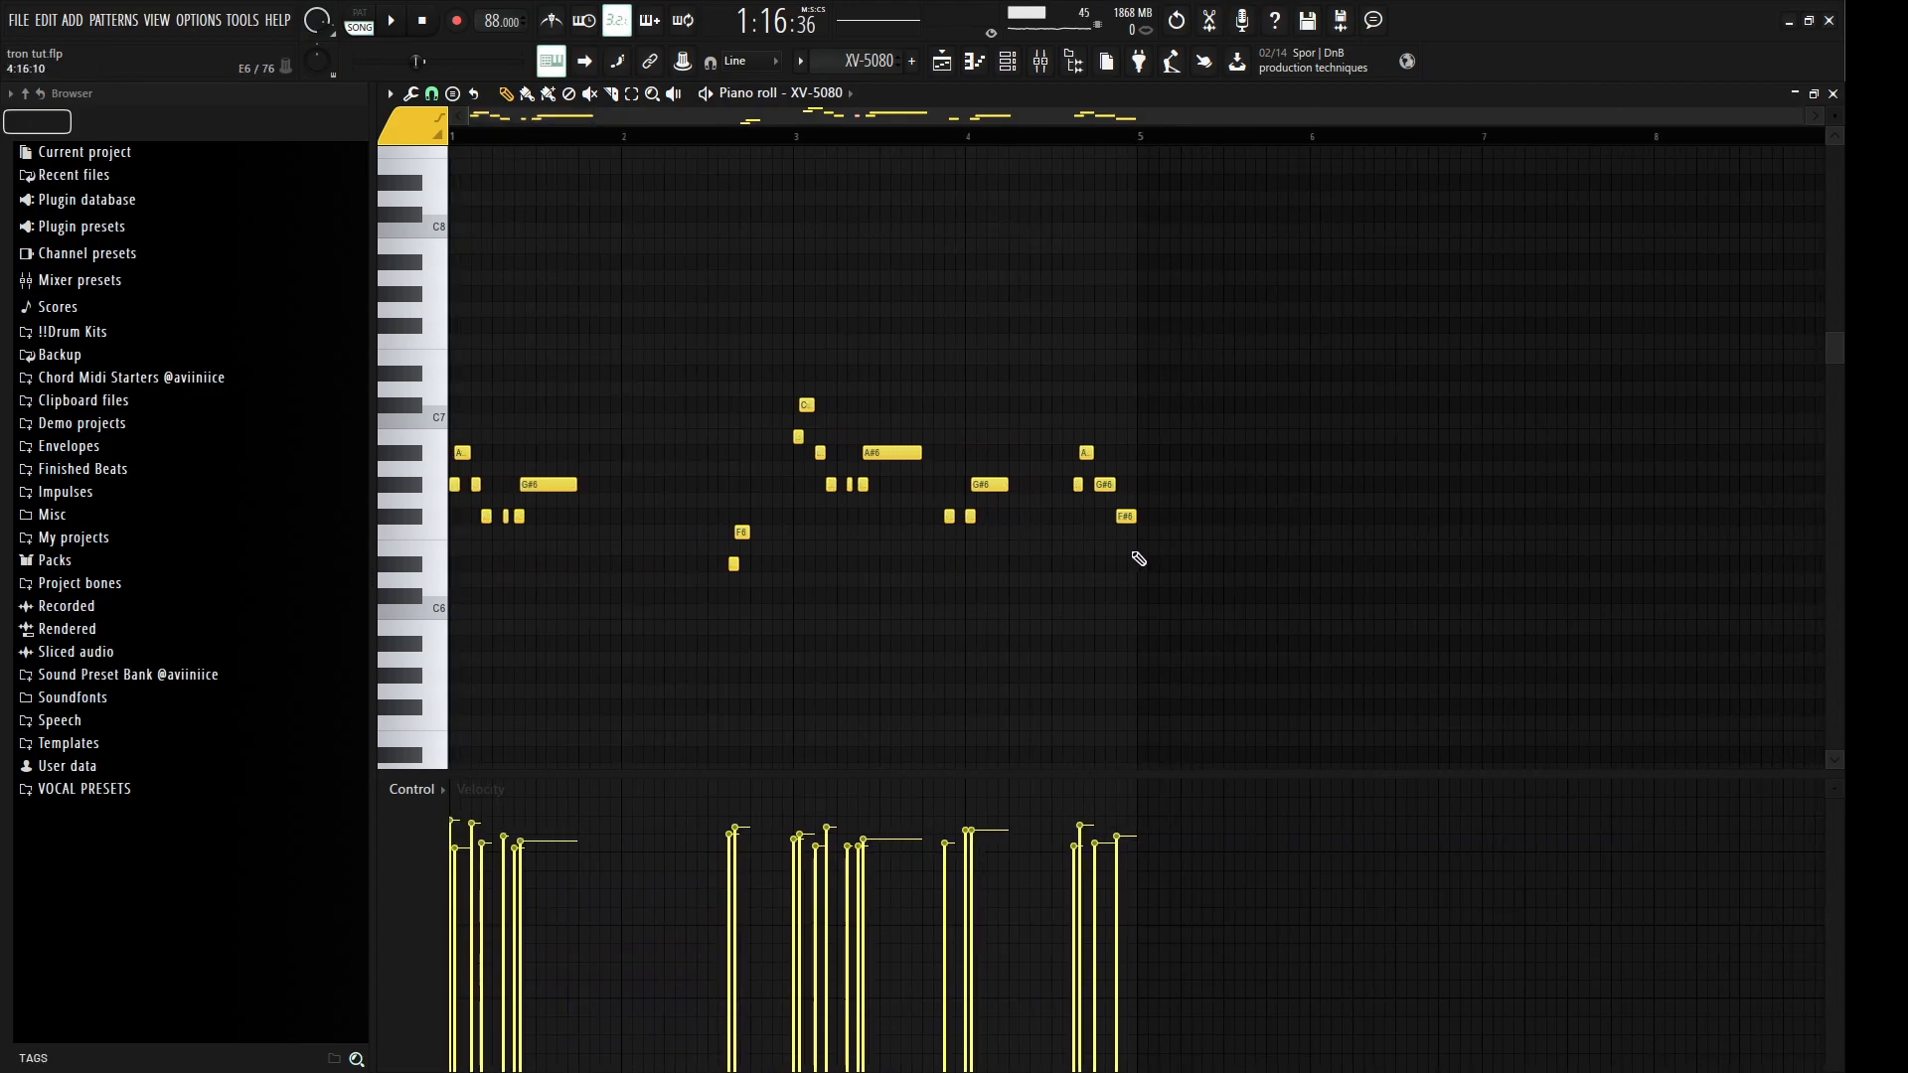
Step: Play the XV-5080 melody through to bar 4, and return to the playlist
{"action": "key", "text": "space"}
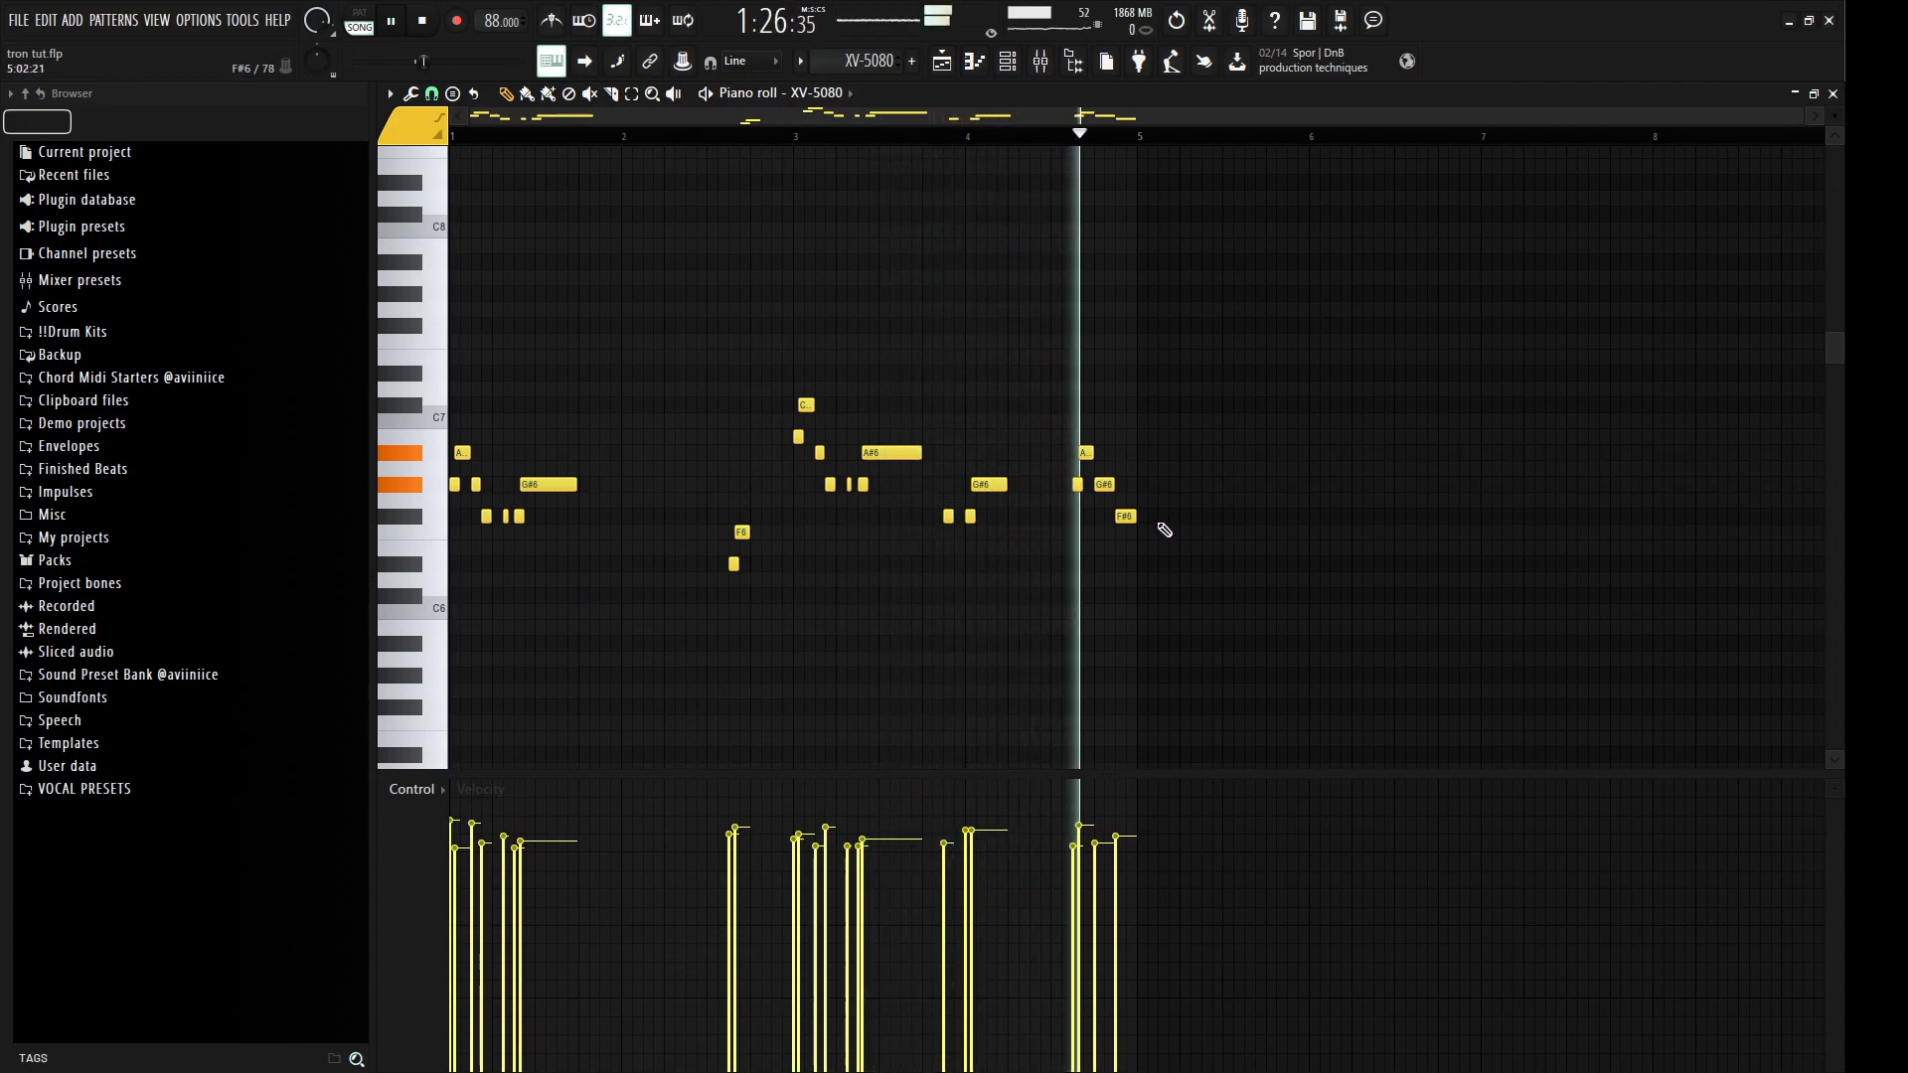
{"action": "key", "text": "space"}
{"action": "key", "text": "F5"}
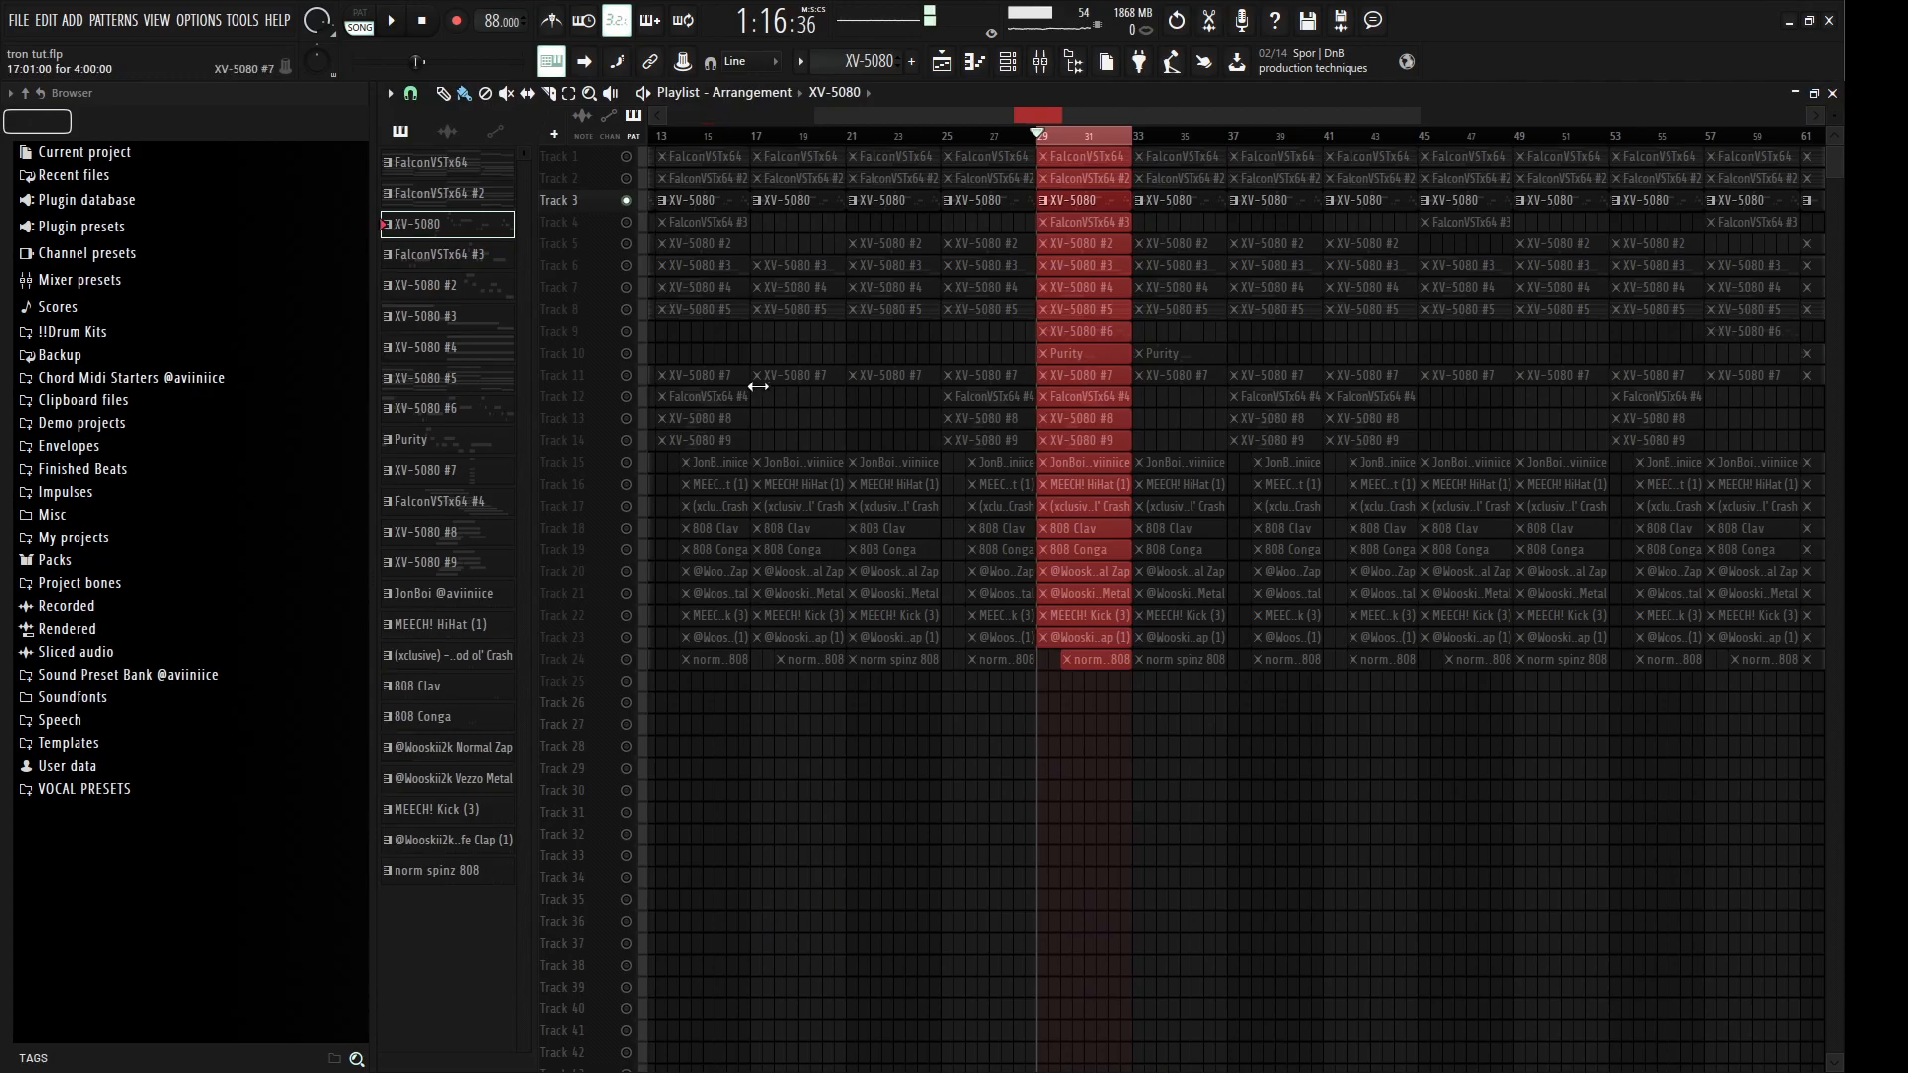
Step: Solo Track 4 and open its FalconVSTx64 #3 clip in the piano roll
{"action": "scroll", "coordinate": [987, 456], "scroll_direction": "up", "scroll_amount": 3}
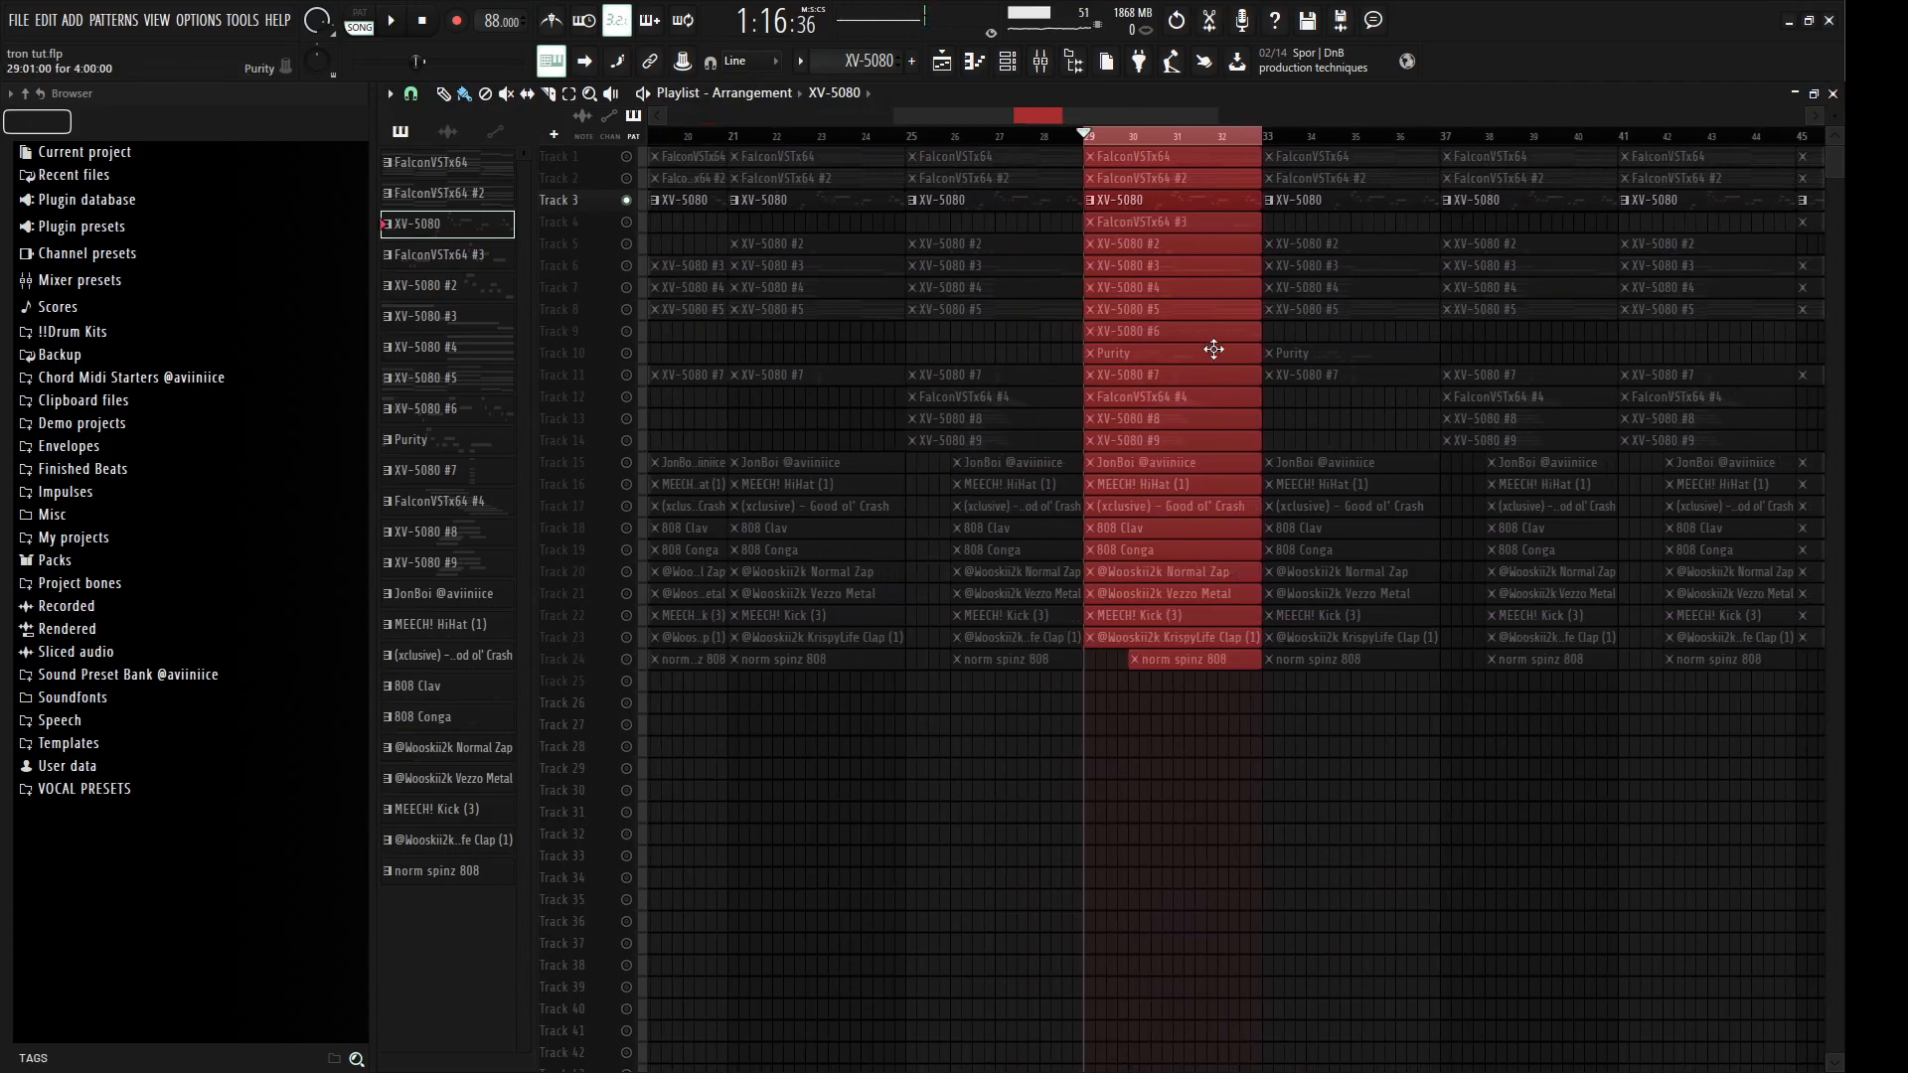
{"action": "scroll", "coordinate": [1831, 119], "scroll_direction": "up", "scroll_amount": 3}
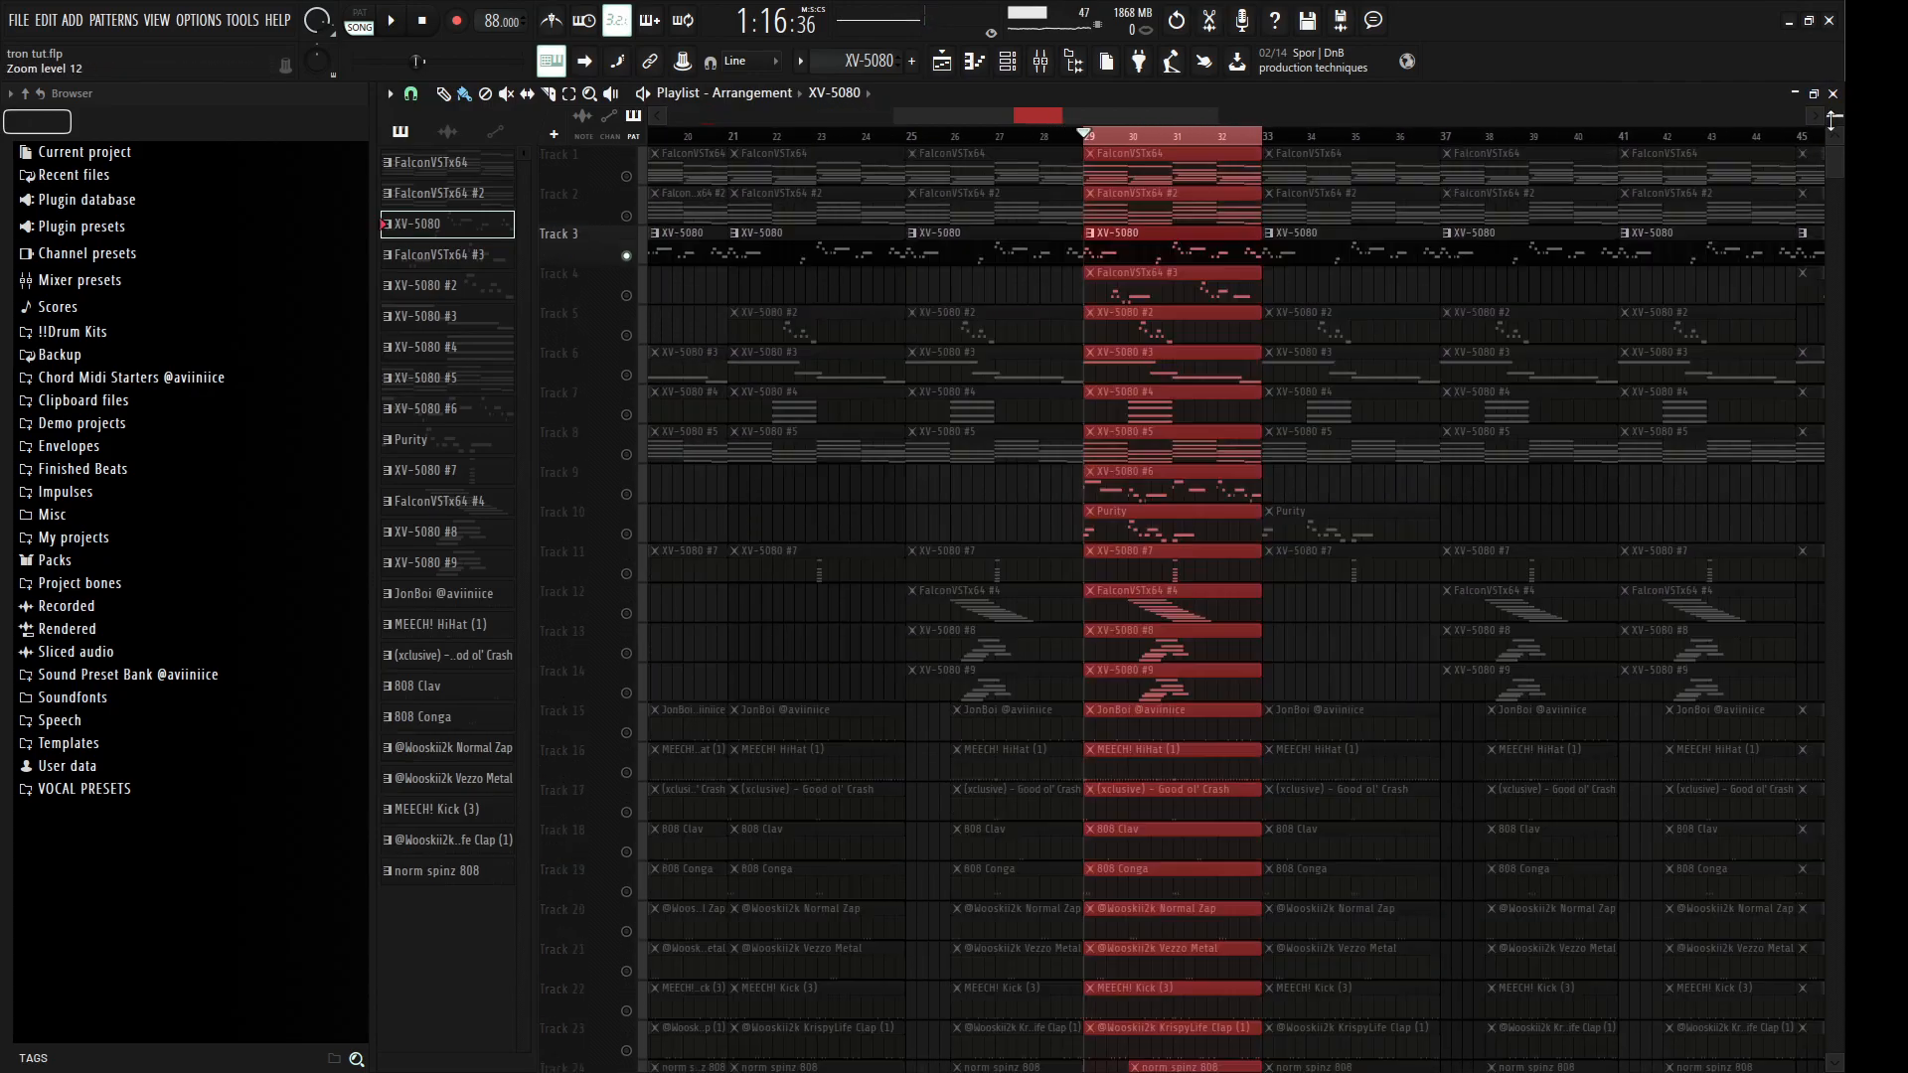
{"action": "left_click", "coordinate": [627, 296]}
{"action": "double_click", "coordinate": [1156, 278]}
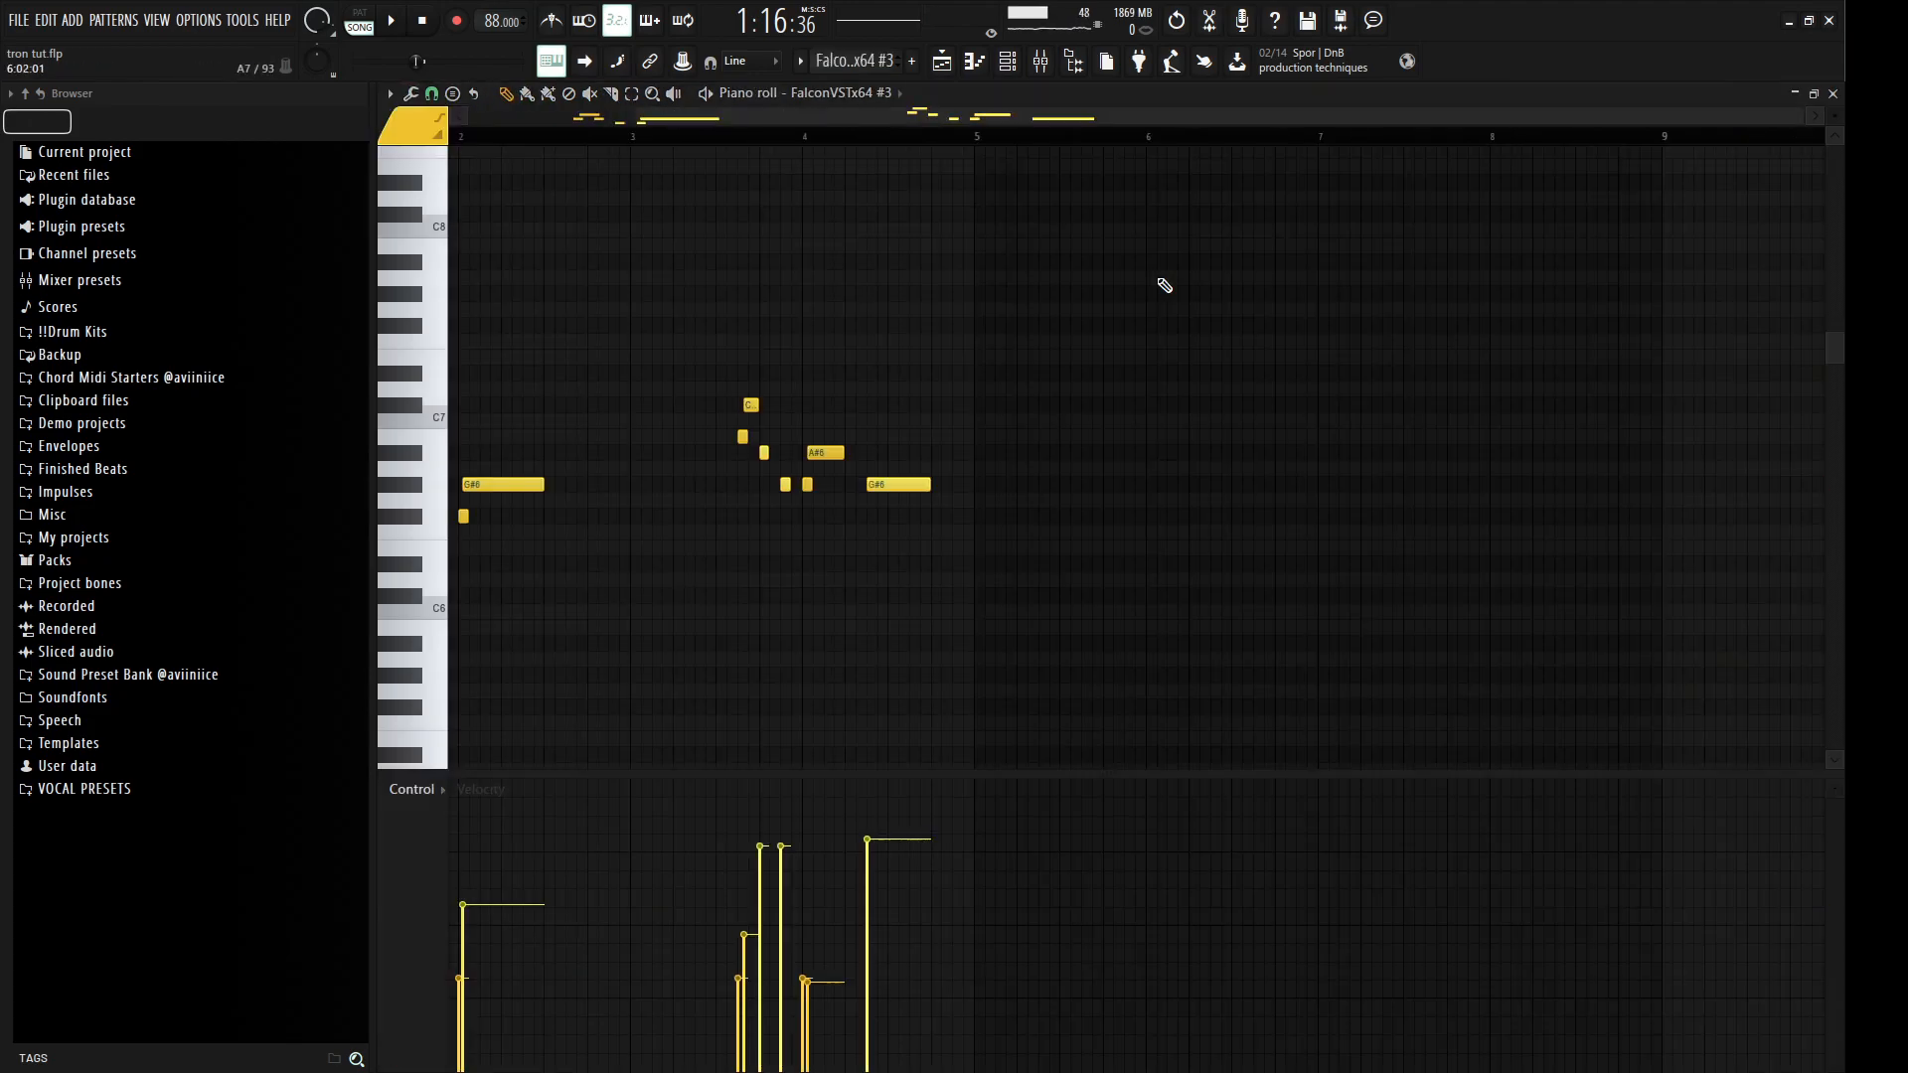
Step: View the instrument preset loaded in the FalconVSTx64 #3 channel, and close the plugin and the channel rack
{"action": "key", "text": "F6"}
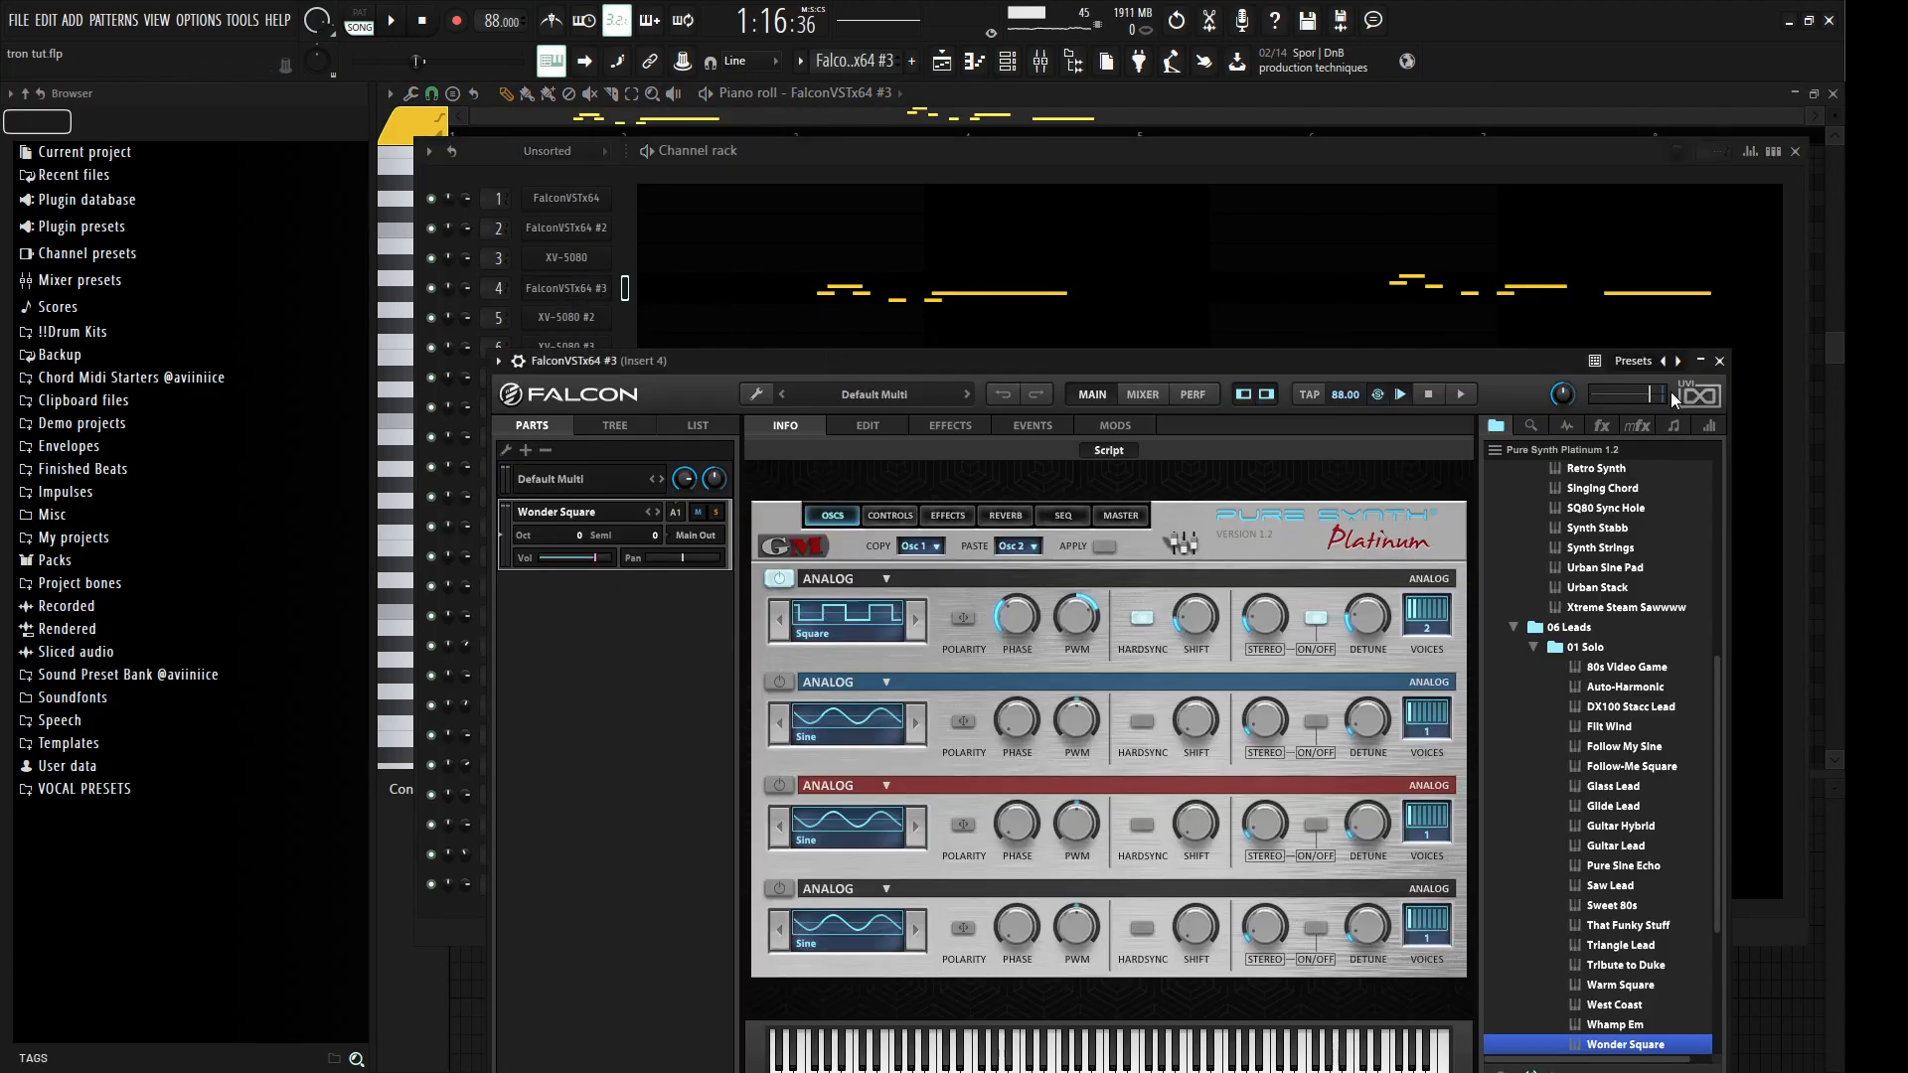
{"action": "left_click", "coordinate": [1720, 360]}
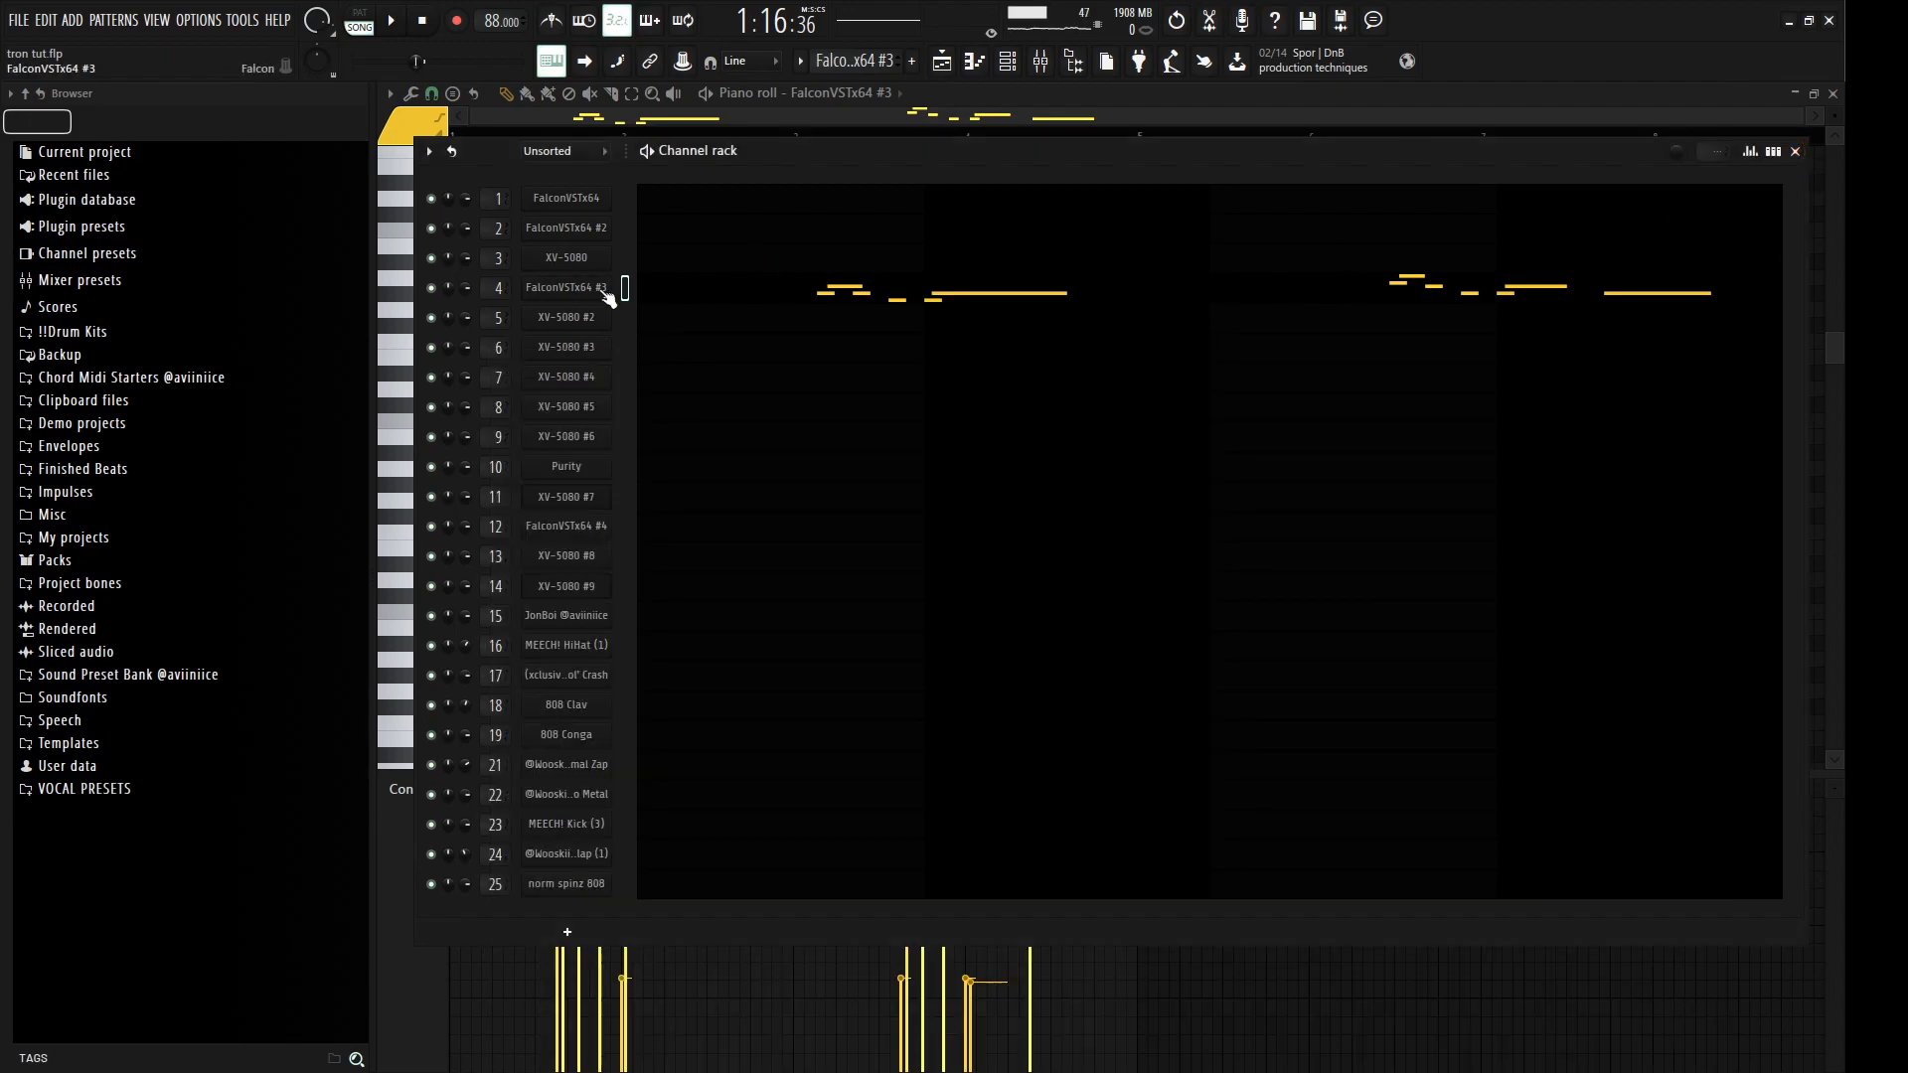
{"action": "left_click", "coordinate": [576, 294]}
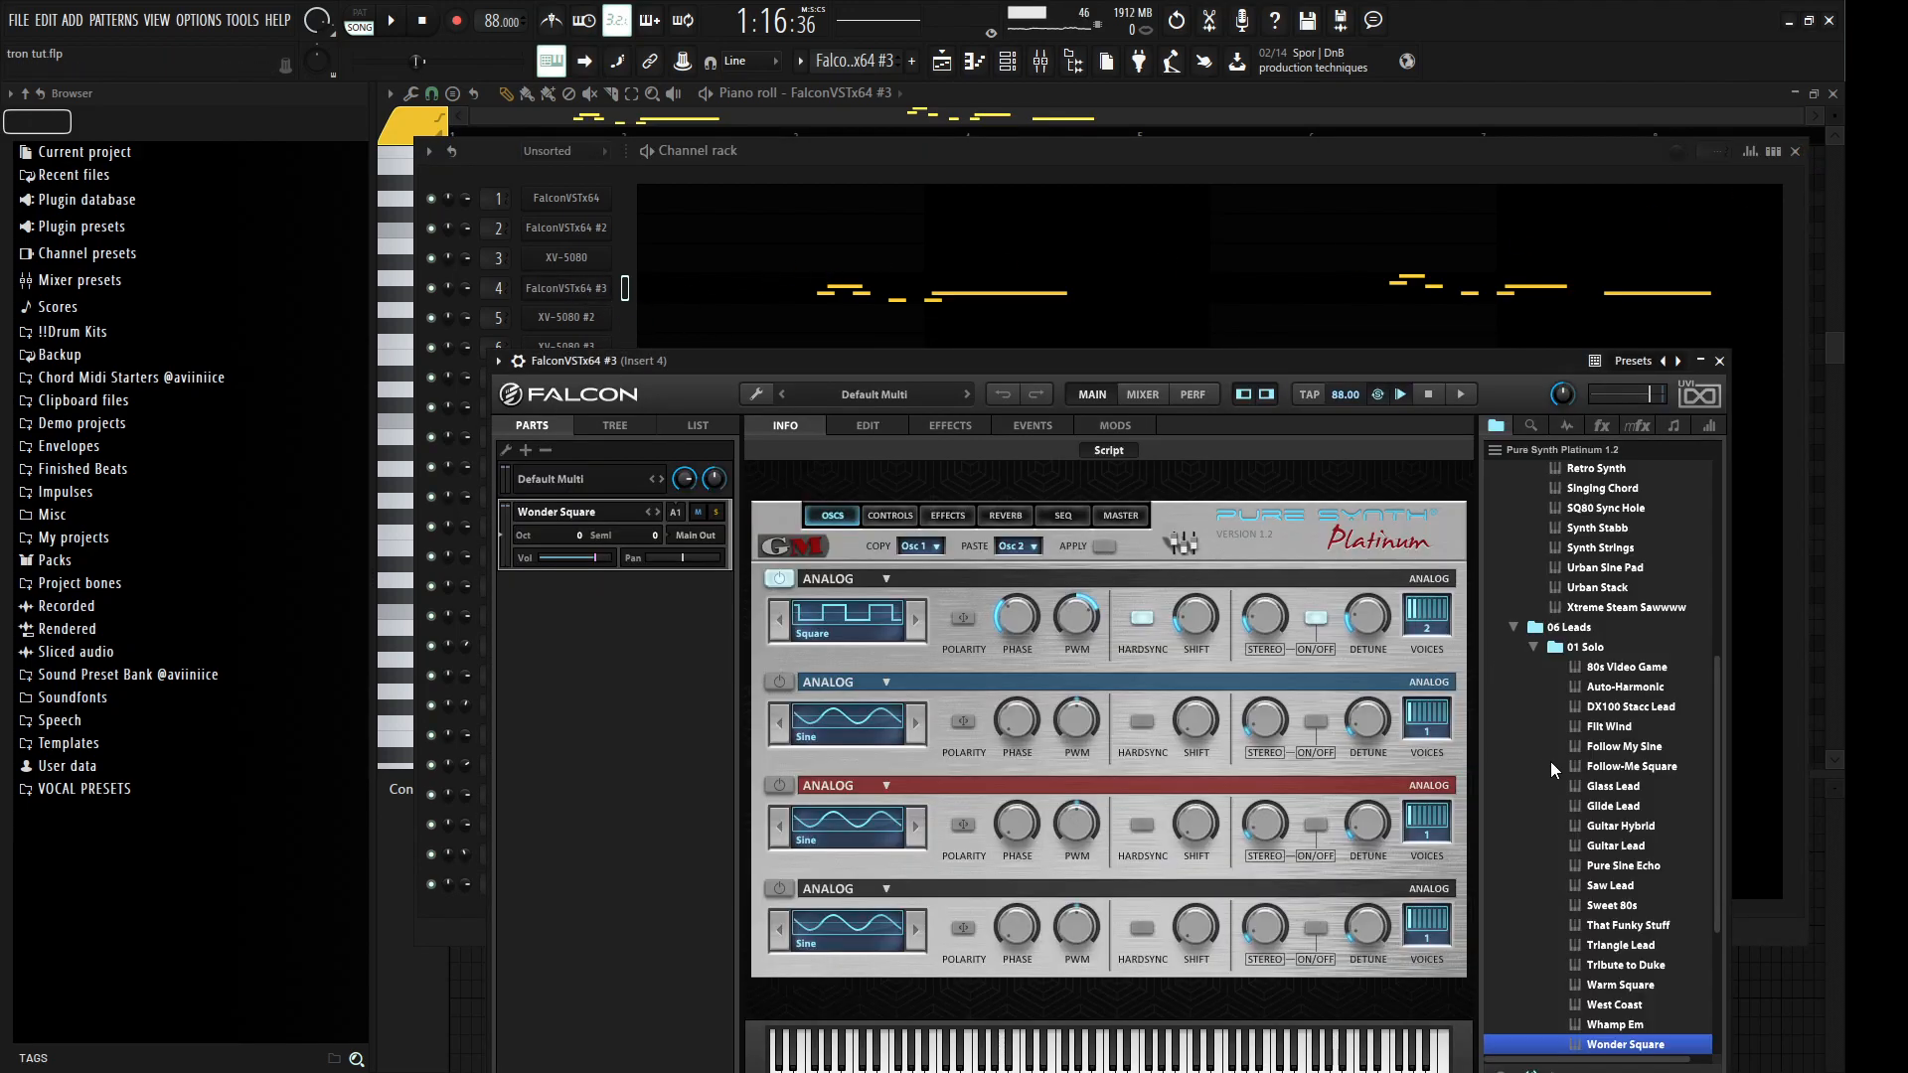
{"action": "left_click", "coordinate": [1718, 361]}
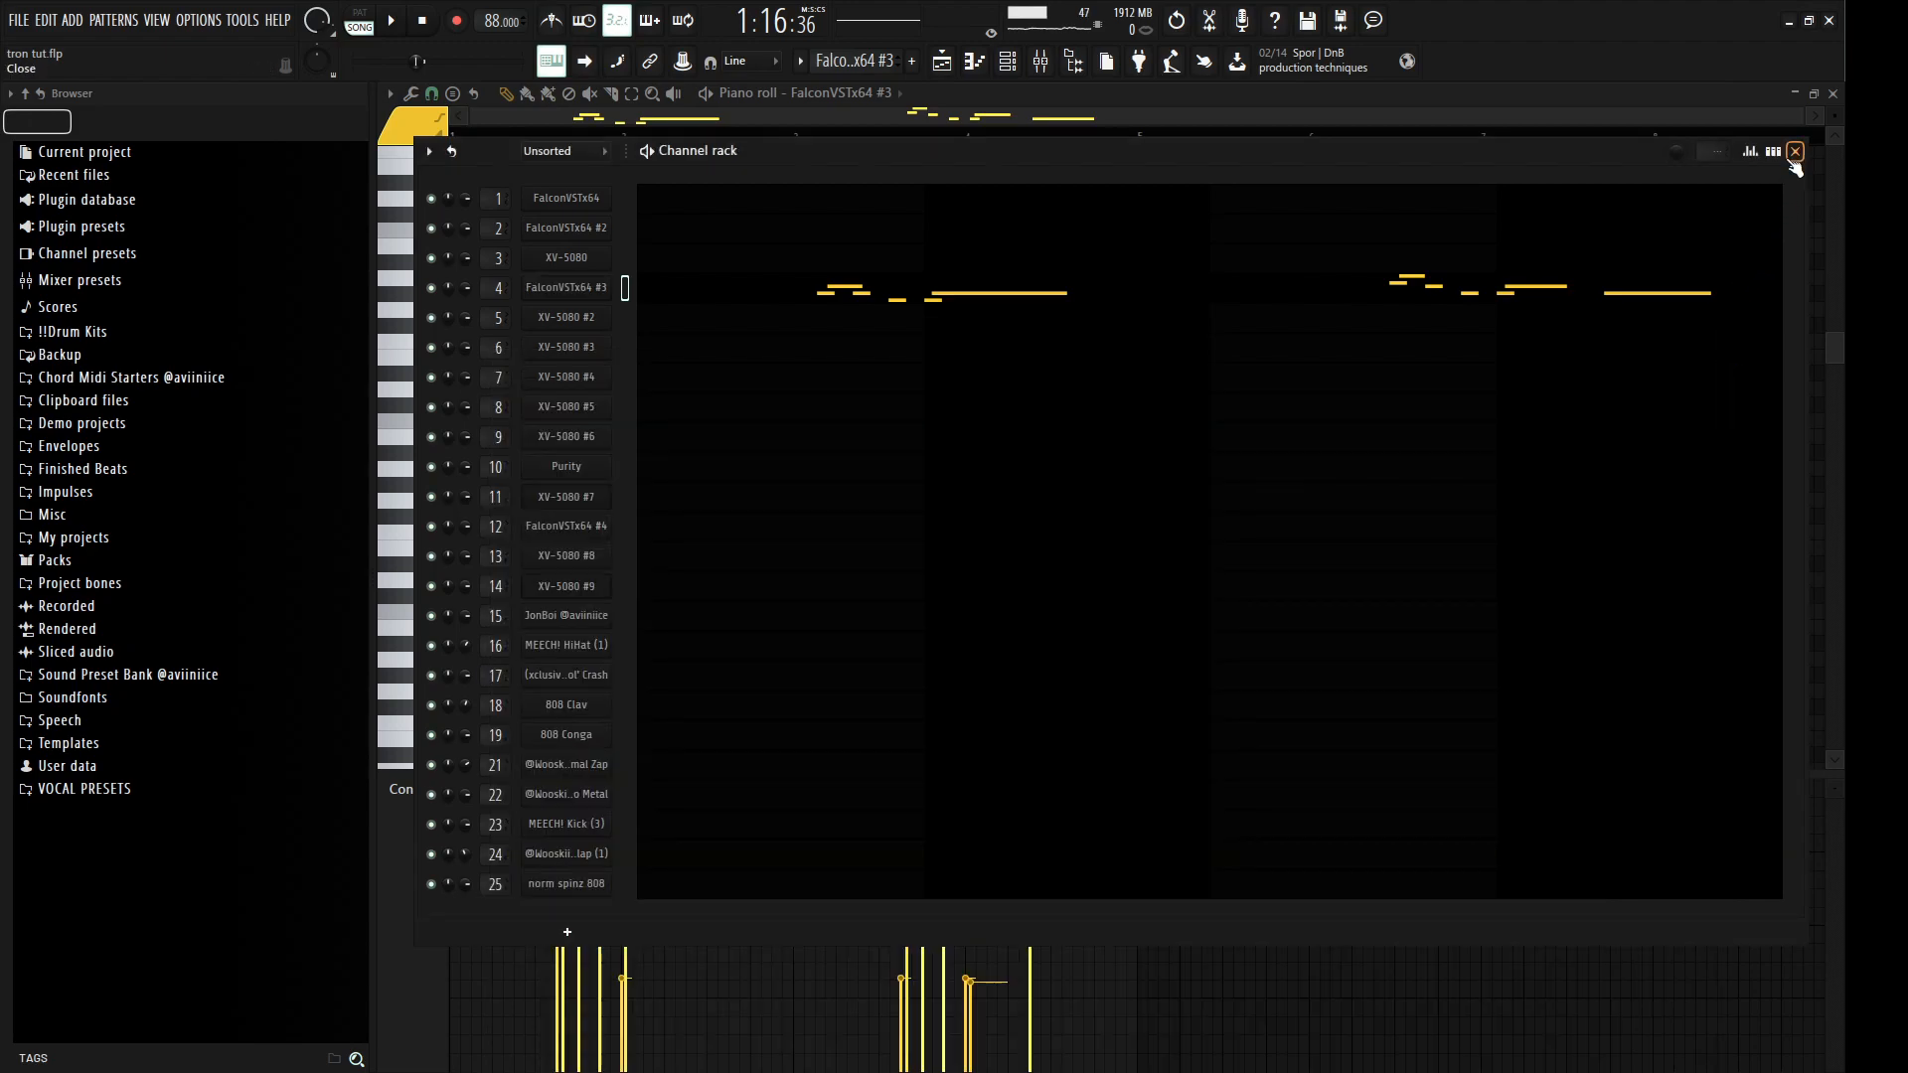
{"action": "left_click", "coordinate": [626, 287]}
Step: Play the FalconVSTx64 #3 melody and examine its two phrases by highlighting their notes, leaving nothing selected
{"action": "key", "text": "space"}
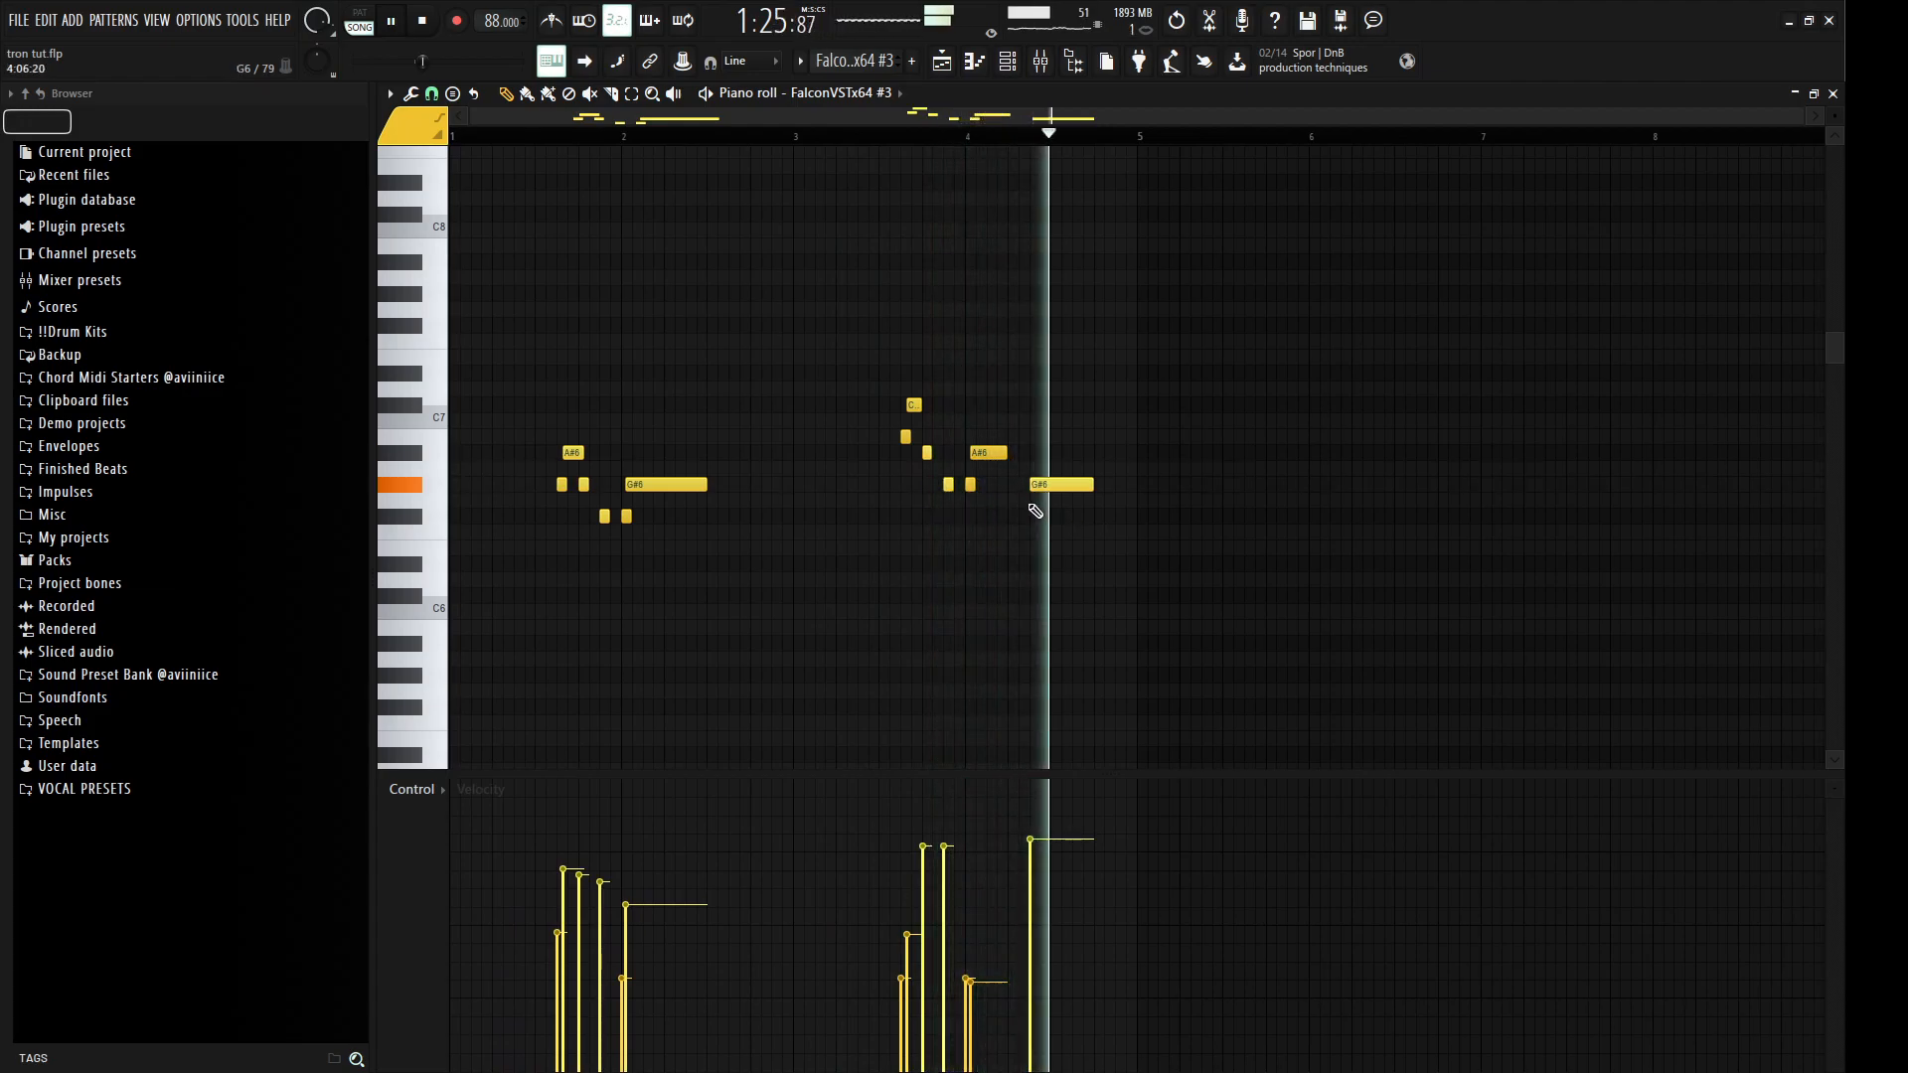
{"action": "key", "text": "space"}
{"action": "left_click_drag", "start_coordinate": [806, 511], "coordinate": [444, 449]}
{"action": "left_click_drag", "start_coordinate": [1071, 600], "coordinate": [661, 440]}
{"action": "left_click_drag", "start_coordinate": [1187, 628], "coordinate": [765, 388]}
{"action": "left_click_drag", "start_coordinate": [1040, 534], "coordinate": [629, 403]}
{"action": "left_click_drag", "start_coordinate": [1091, 534], "coordinate": [950, 487]}
{"action": "key", "text": "ctrl+a"}
{"action": "scroll", "coordinate": [545, 490], "scroll_direction": "up", "scroll_amount": 2}
{"action": "scroll", "coordinate": [546, 490], "scroll_direction": "down", "scroll_amount": 2}
{"action": "left_click", "coordinate": [636, 499]}
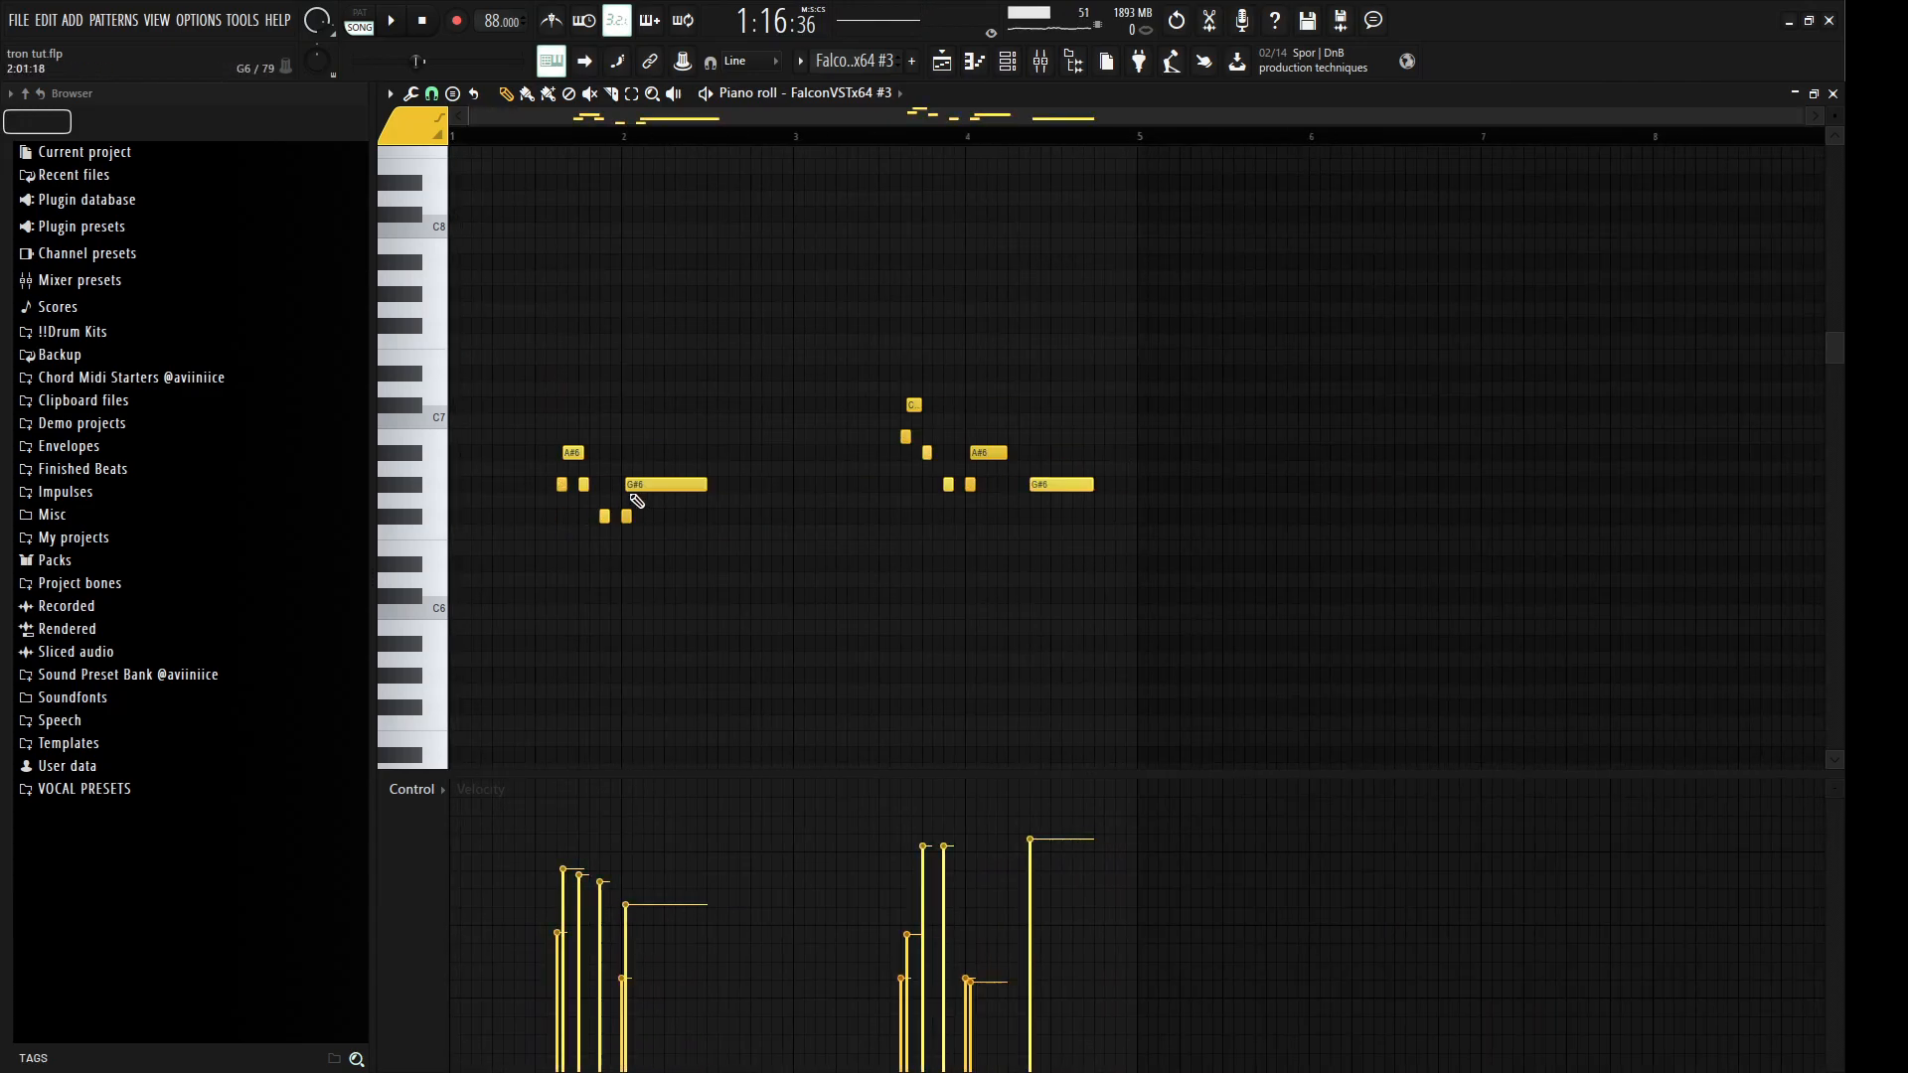
Step: Try shifting the first three notes of both FalconVSTx64 #3 phrases slightly earlier, and restore their timing
{"action": "left_click_drag", "start_coordinate": [598, 504], "coordinate": [553, 445]}
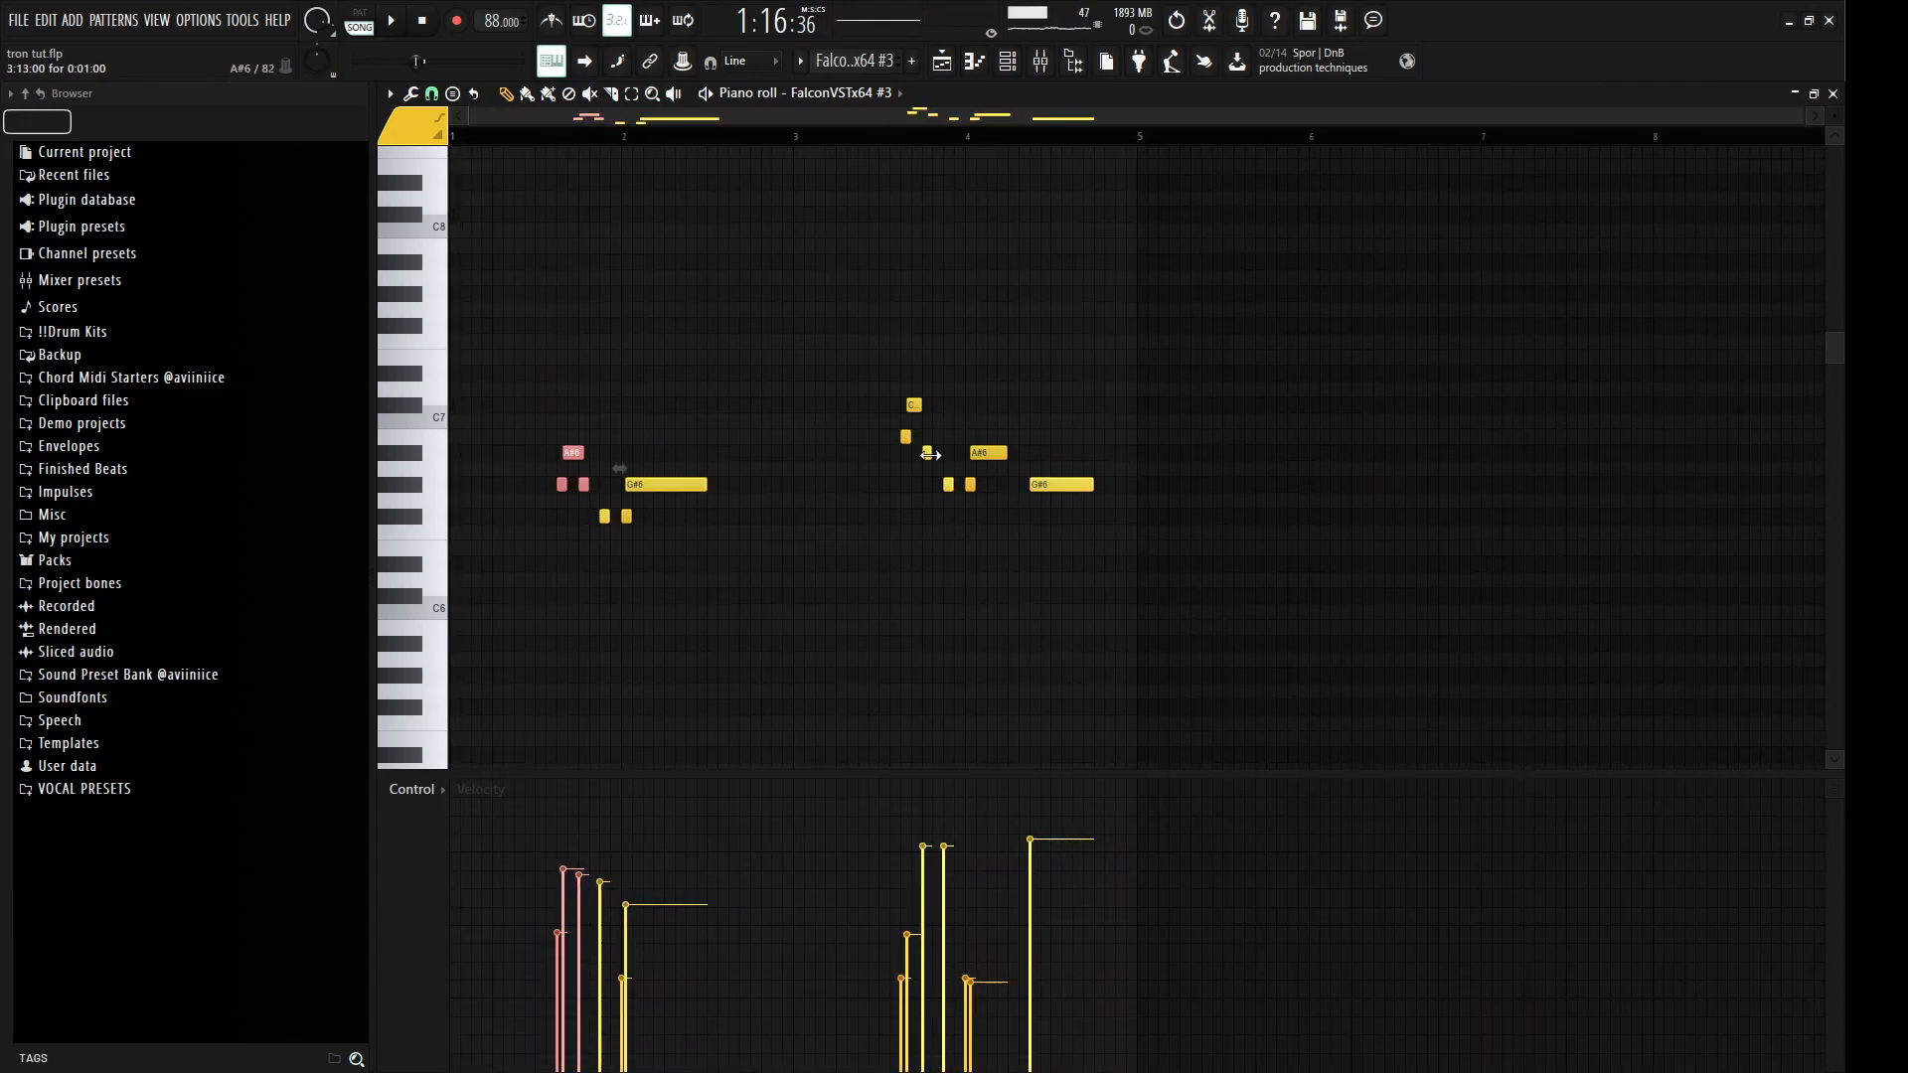
{"action": "left_click_drag", "start_coordinate": [935, 476], "coordinate": [896, 398]}
{"action": "scroll", "coordinate": [556, 504], "scroll_direction": "down", "scroll_amount": 3}
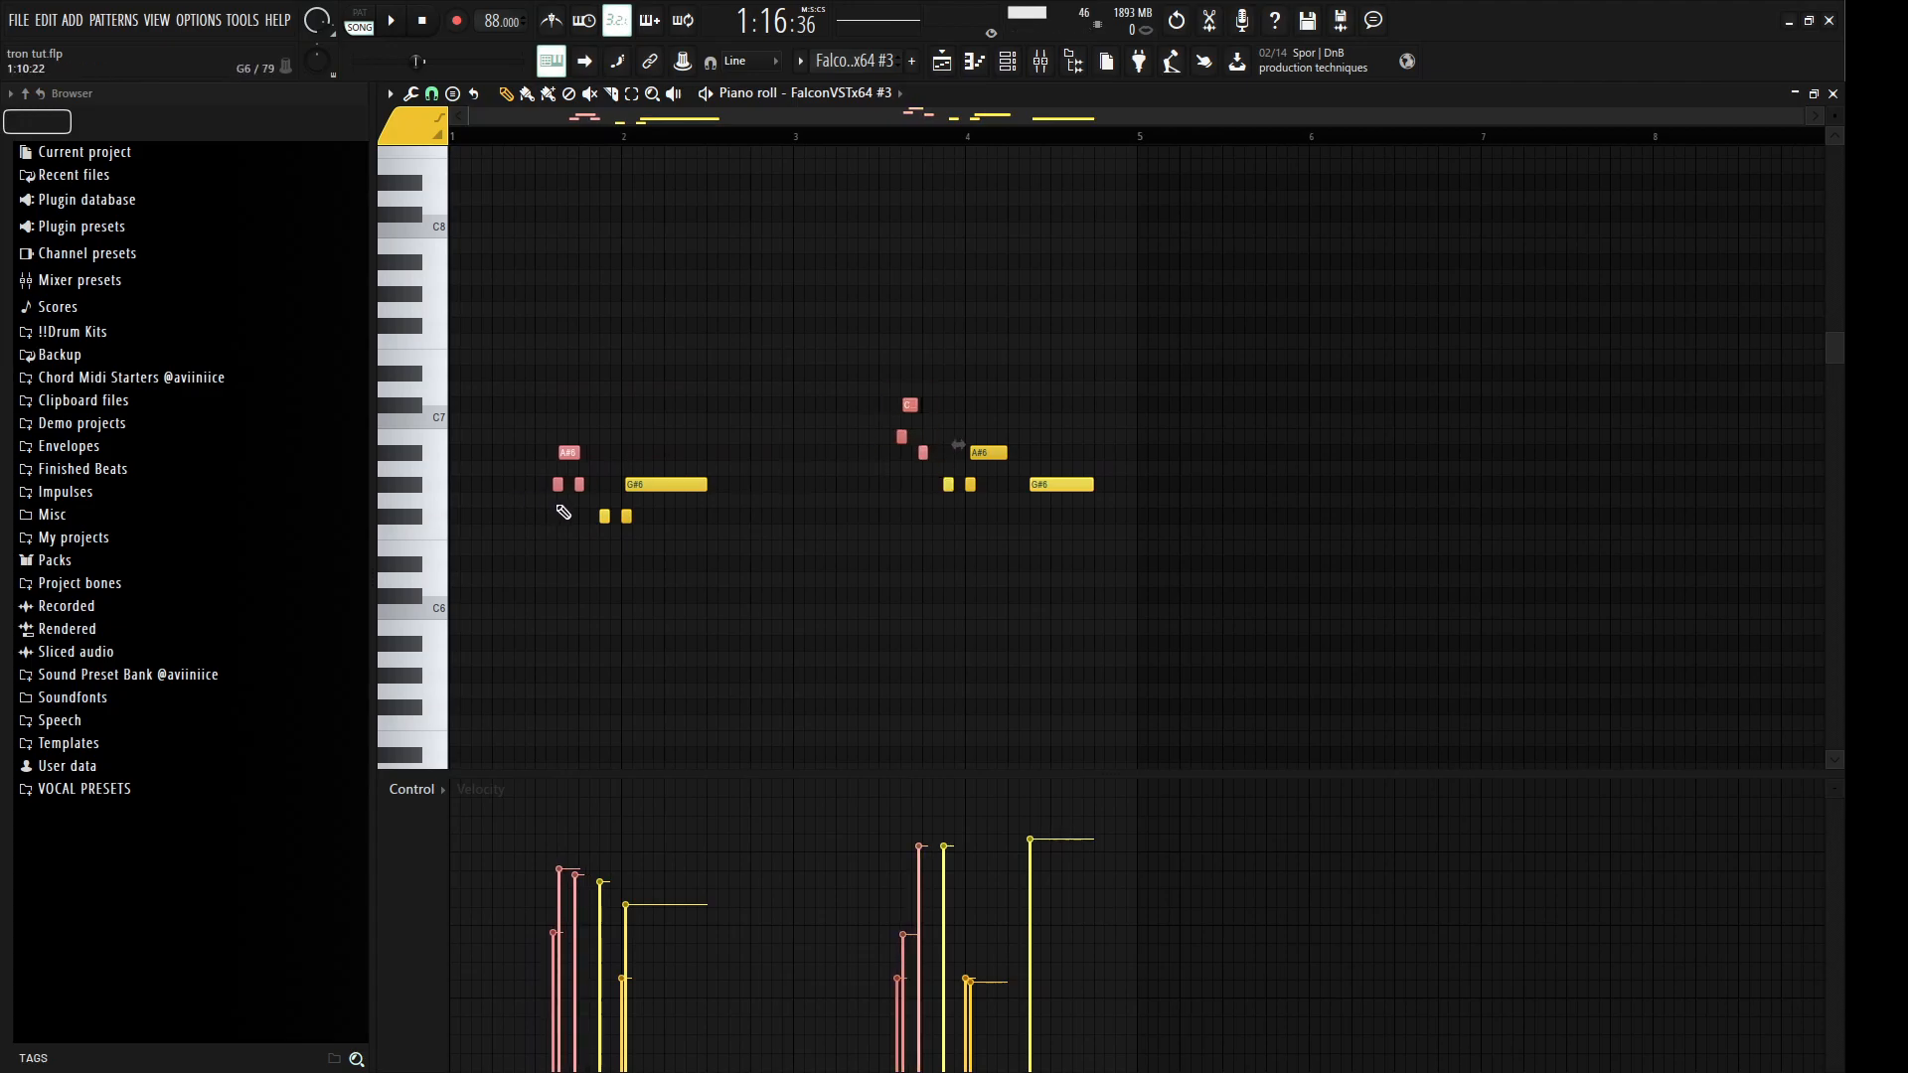
{"action": "scroll", "coordinate": [898, 502], "scroll_direction": "up", "scroll_amount": 5}
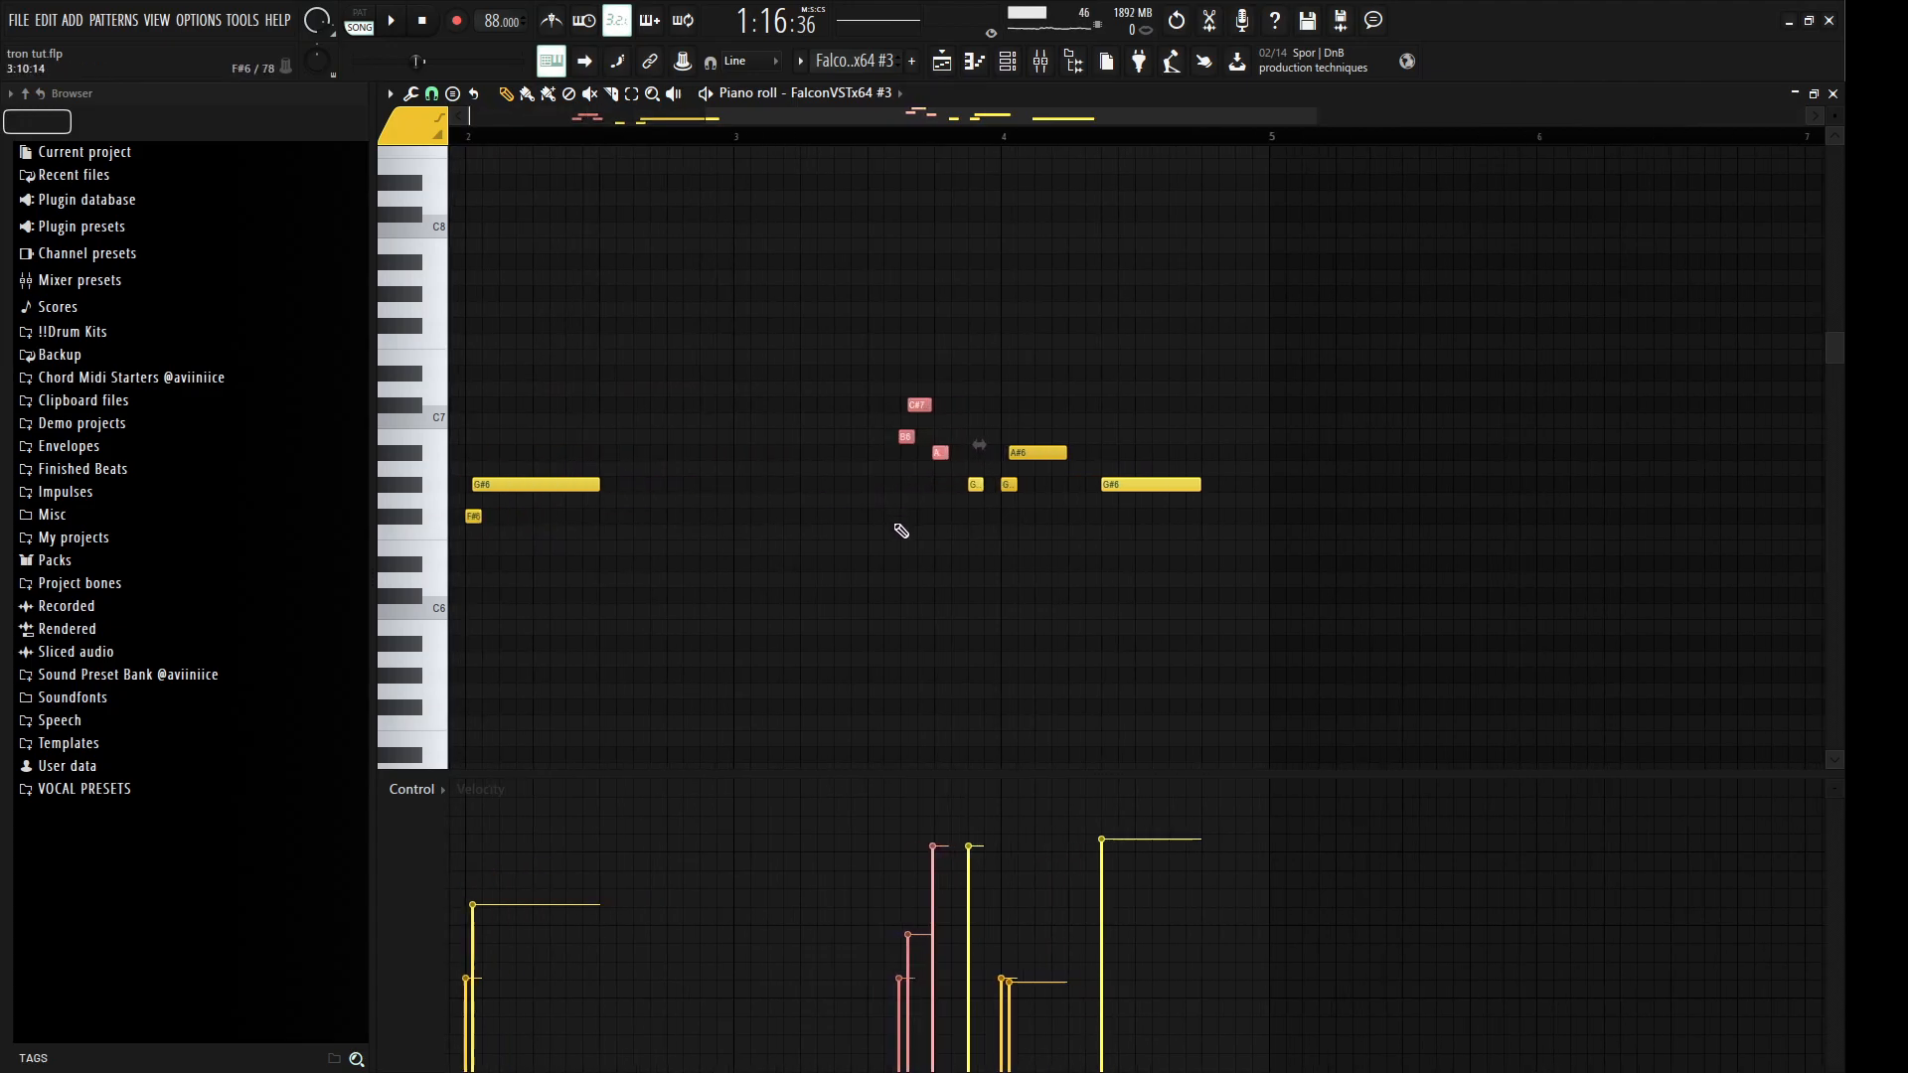
{"action": "key", "text": "shift+Right"}
{"action": "scroll", "coordinate": [944, 437], "scroll_direction": "up", "scroll_amount": 1}
{"action": "scroll", "coordinate": [944, 437], "scroll_direction": "up", "scroll_amount": 1}
{"action": "scroll", "coordinate": [944, 437], "scroll_direction": "down", "scroll_amount": 1}
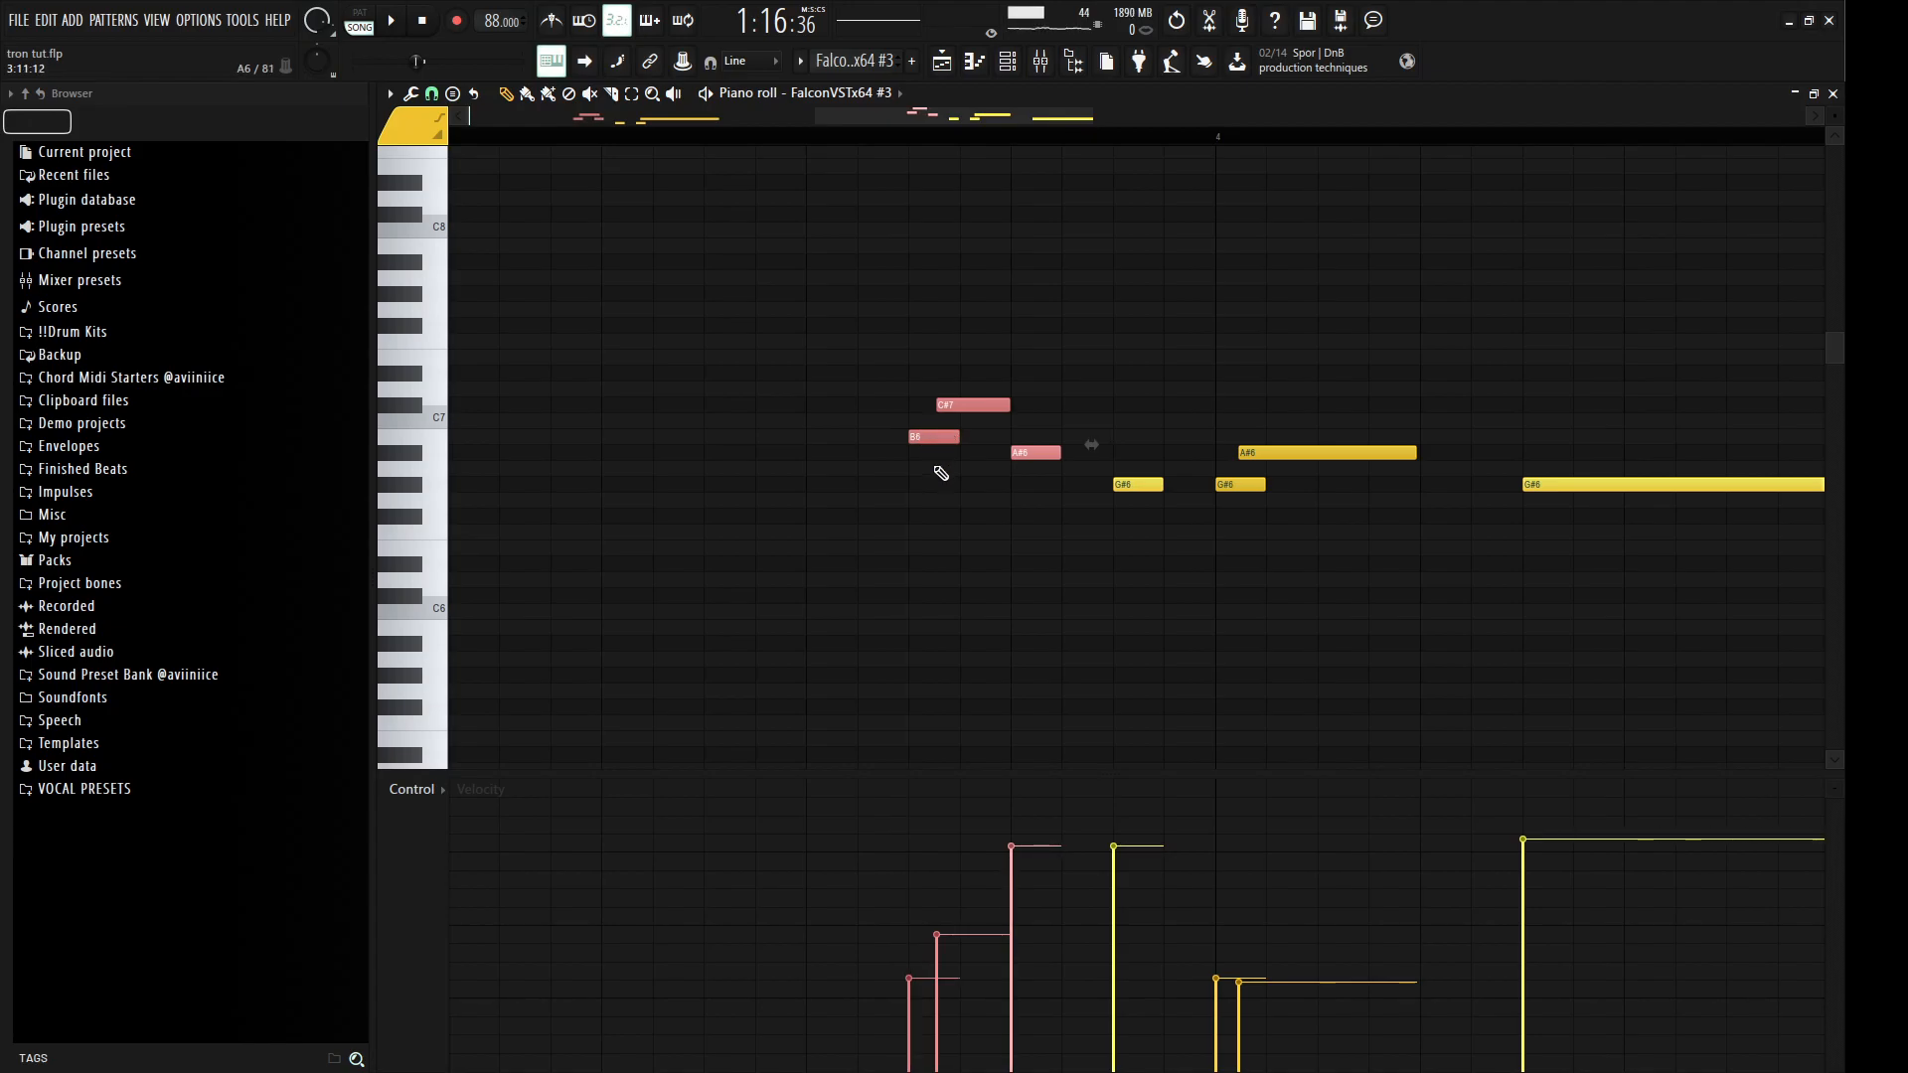
Step: Highlight the notes of the two FalconVSTx64 #3 phrases to compare them, and close the piano roll
{"action": "scroll", "coordinate": [939, 472], "scroll_direction": "down", "scroll_amount": 5}
{"action": "left_click_drag", "start_coordinate": [687, 554], "coordinate": [551, 480]}
{"action": "left_click_drag", "start_coordinate": [1083, 554], "coordinate": [970, 444]}
{"action": "left_click_drag", "start_coordinate": [1008, 522], "coordinate": [940, 449]}
{"action": "left_click_drag", "start_coordinate": [1077, 541], "coordinate": [906, 391]}
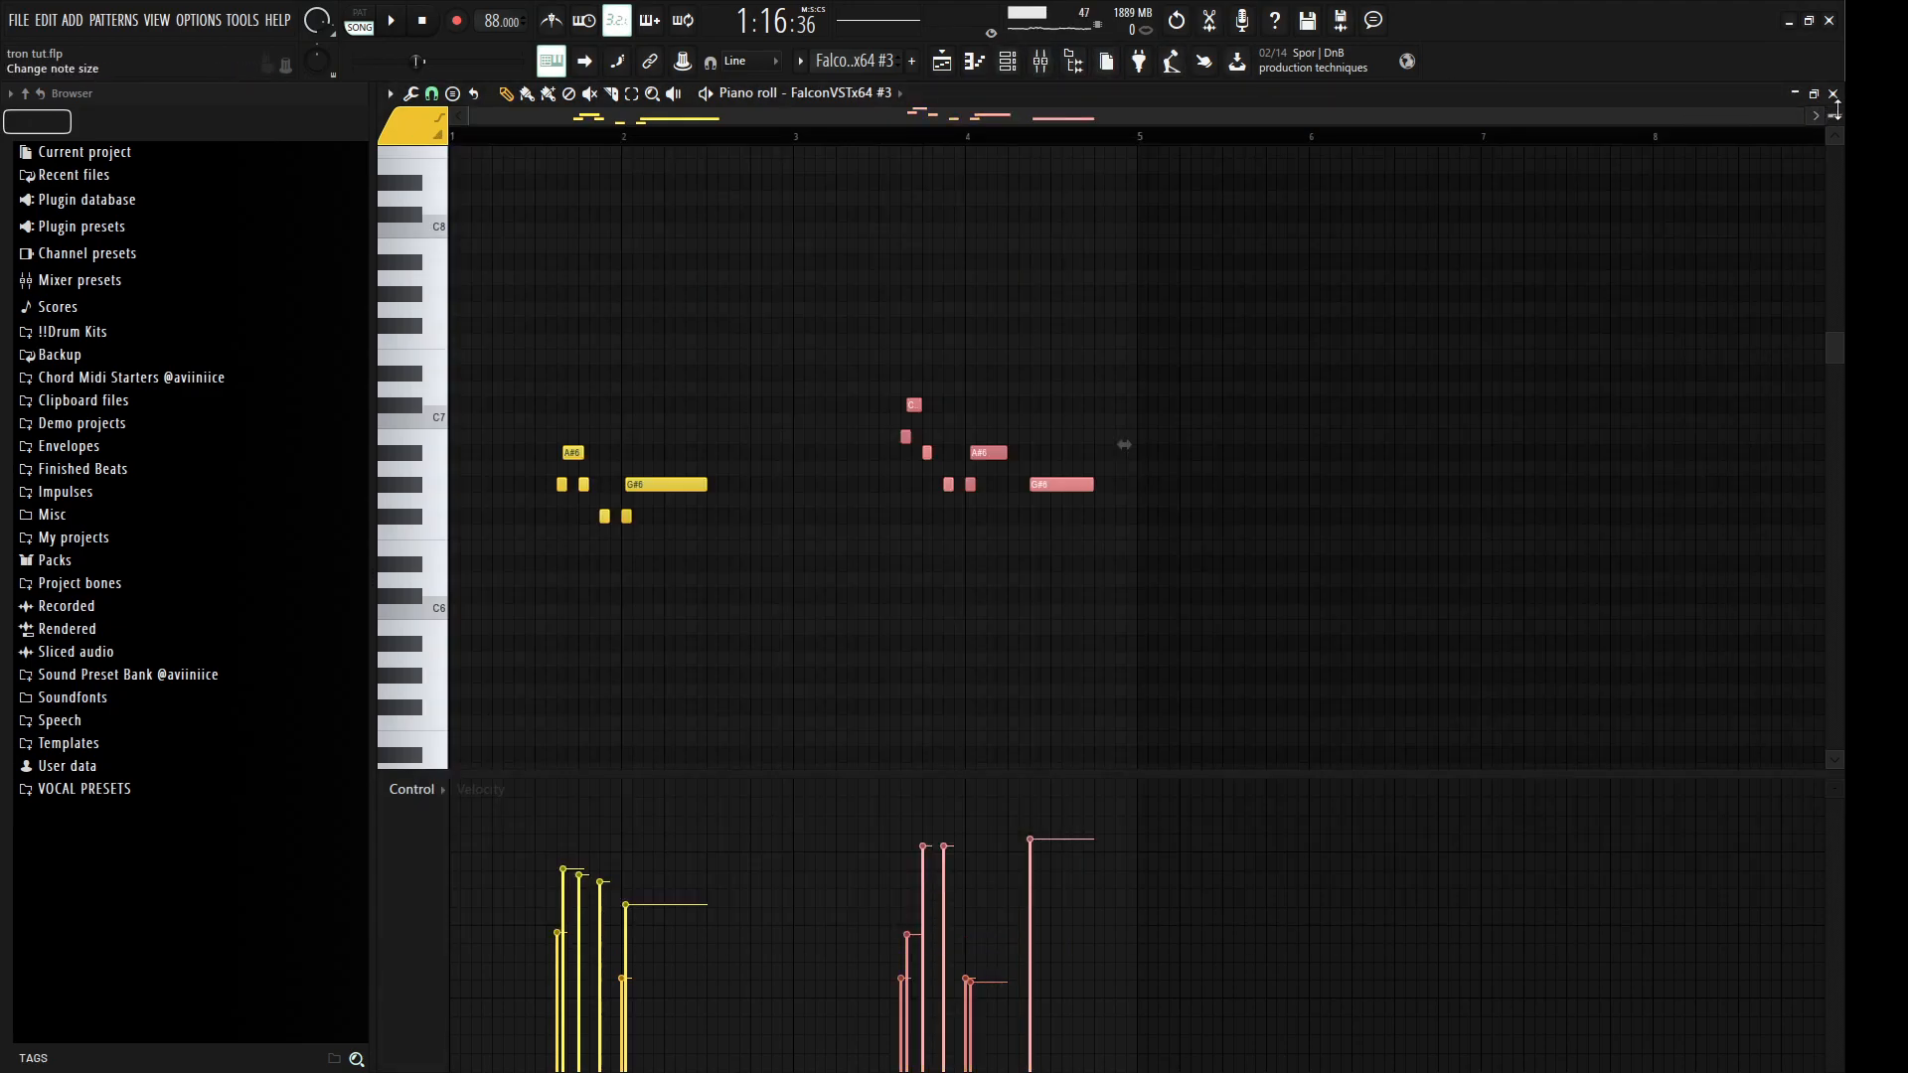
{"action": "left_click", "coordinate": [1833, 93]}
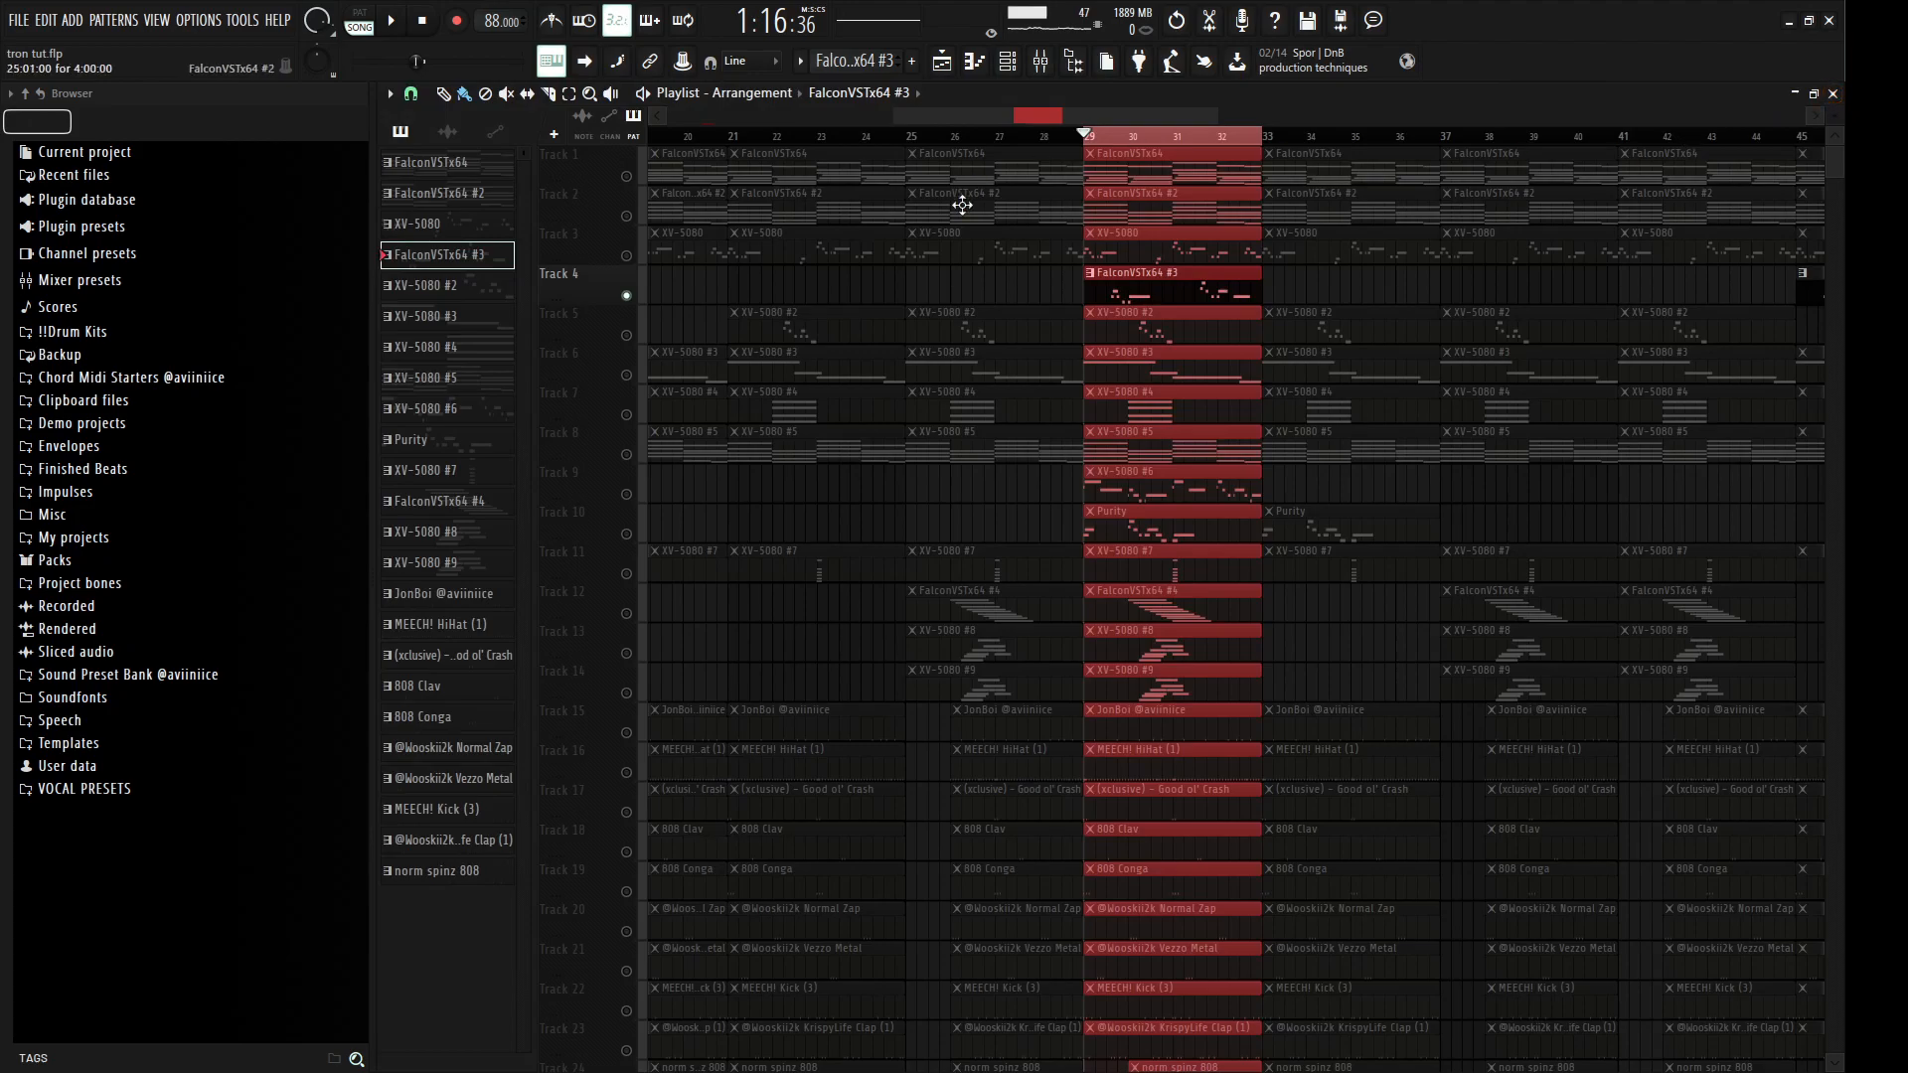
Step: Open the XV-5080 #2 clip in the piano roll and view the channel's instrument preset, closing the plugin and channel rack
{"action": "double_click", "coordinate": [1219, 310]}
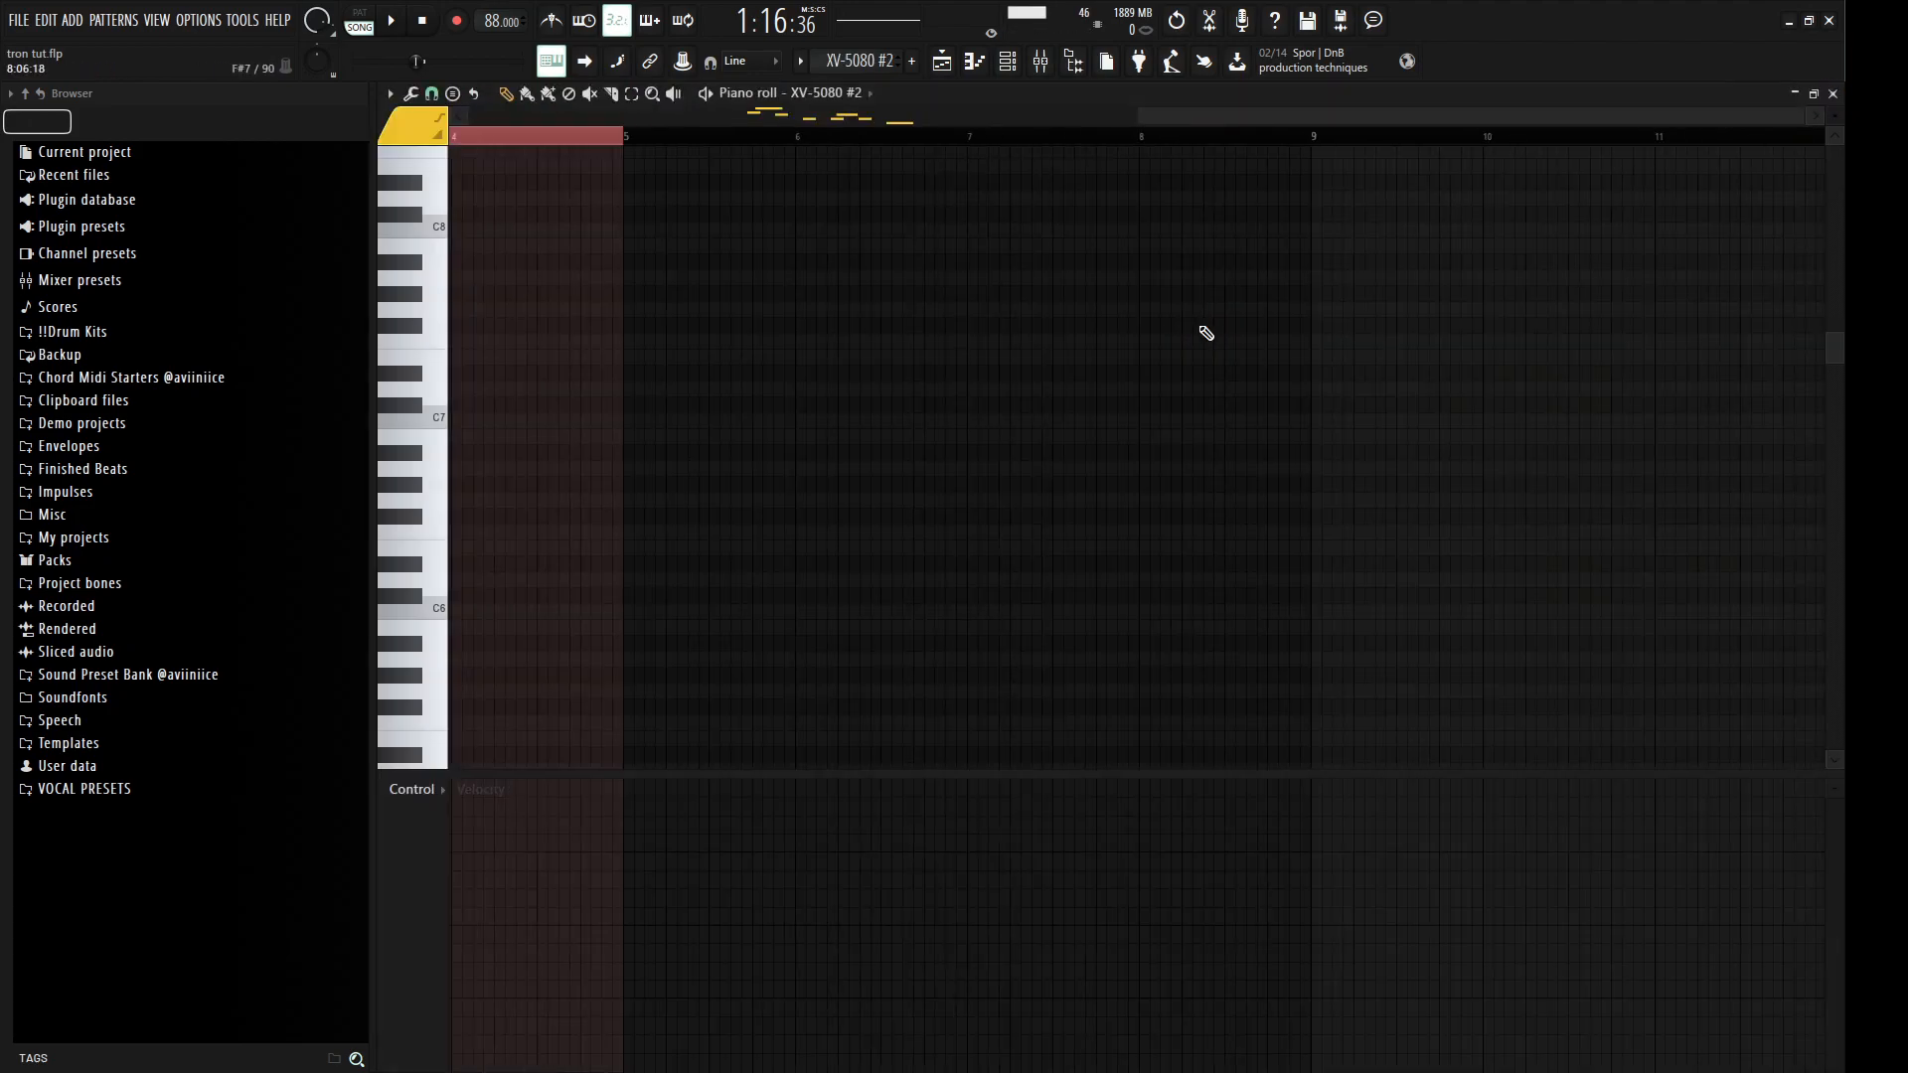
{"action": "left_click", "coordinate": [1006, 64]}
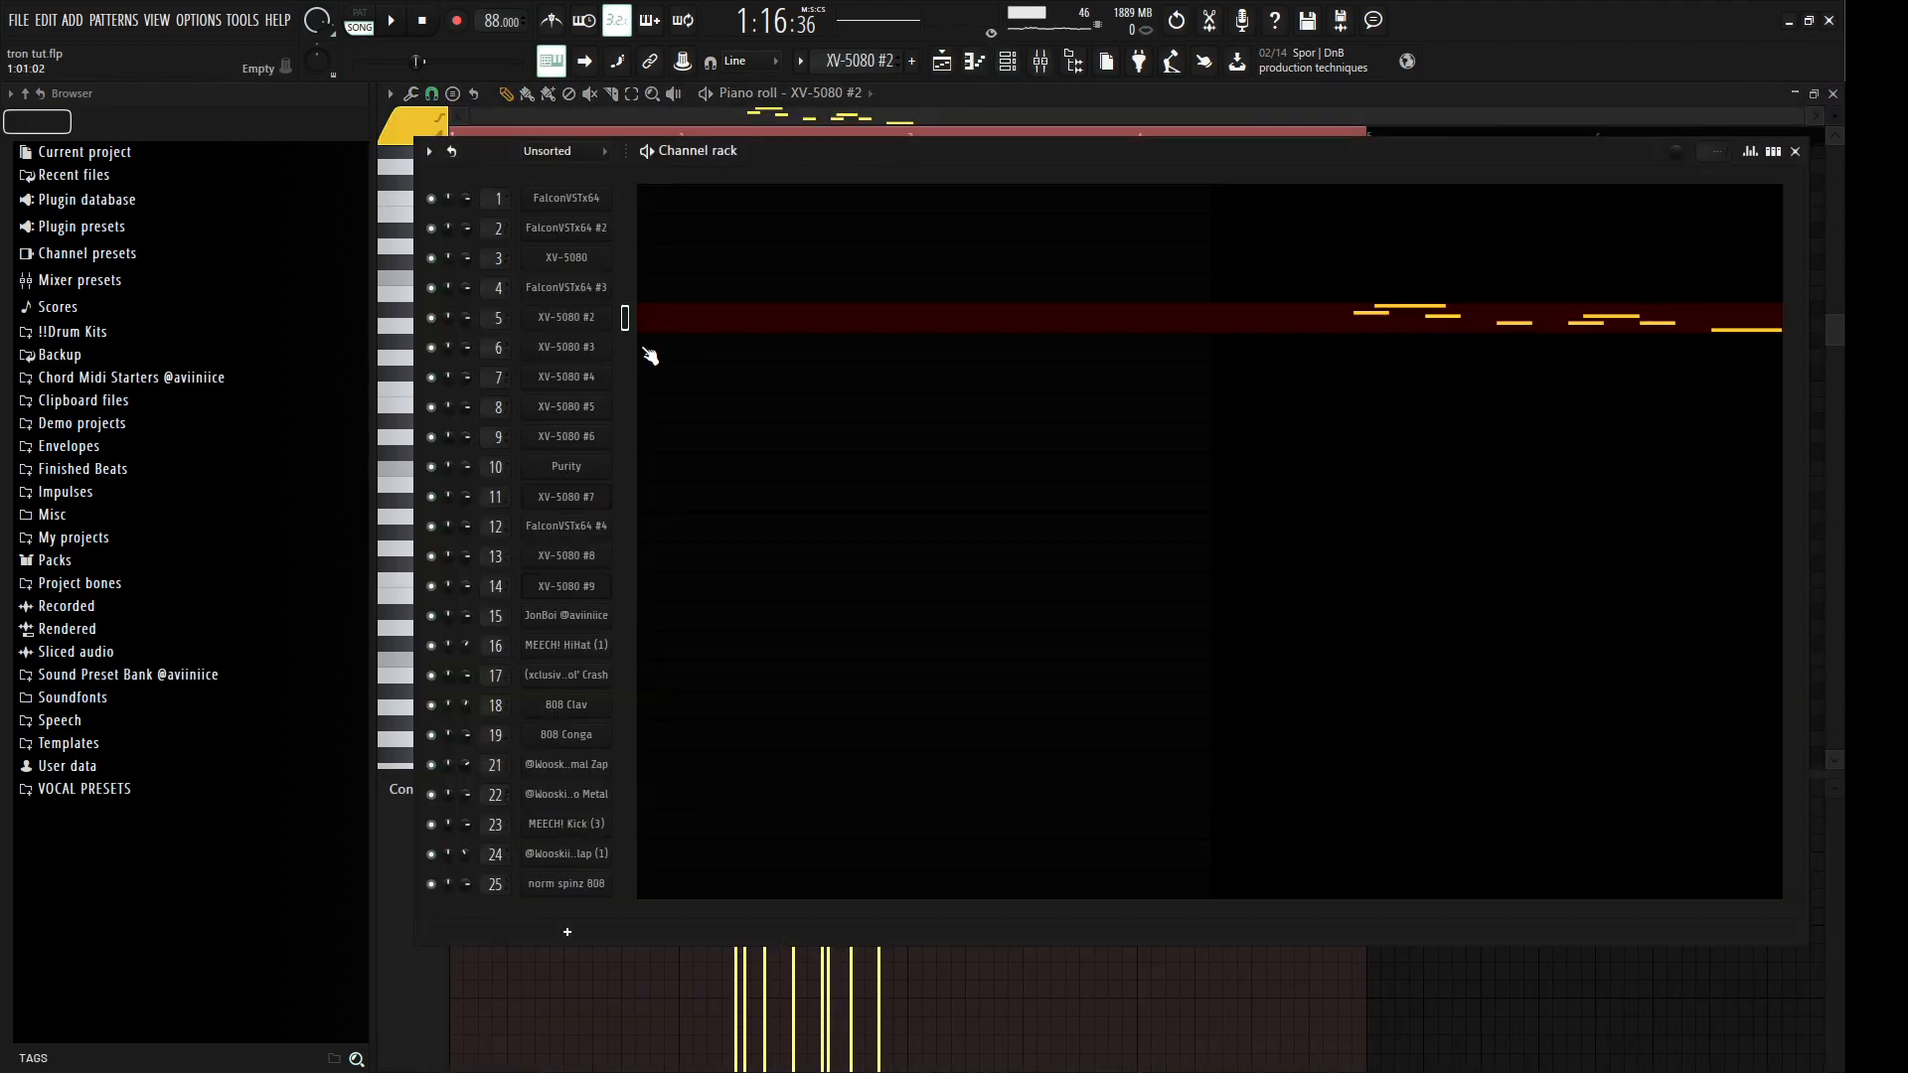
{"action": "left_click", "coordinate": [559, 318]}
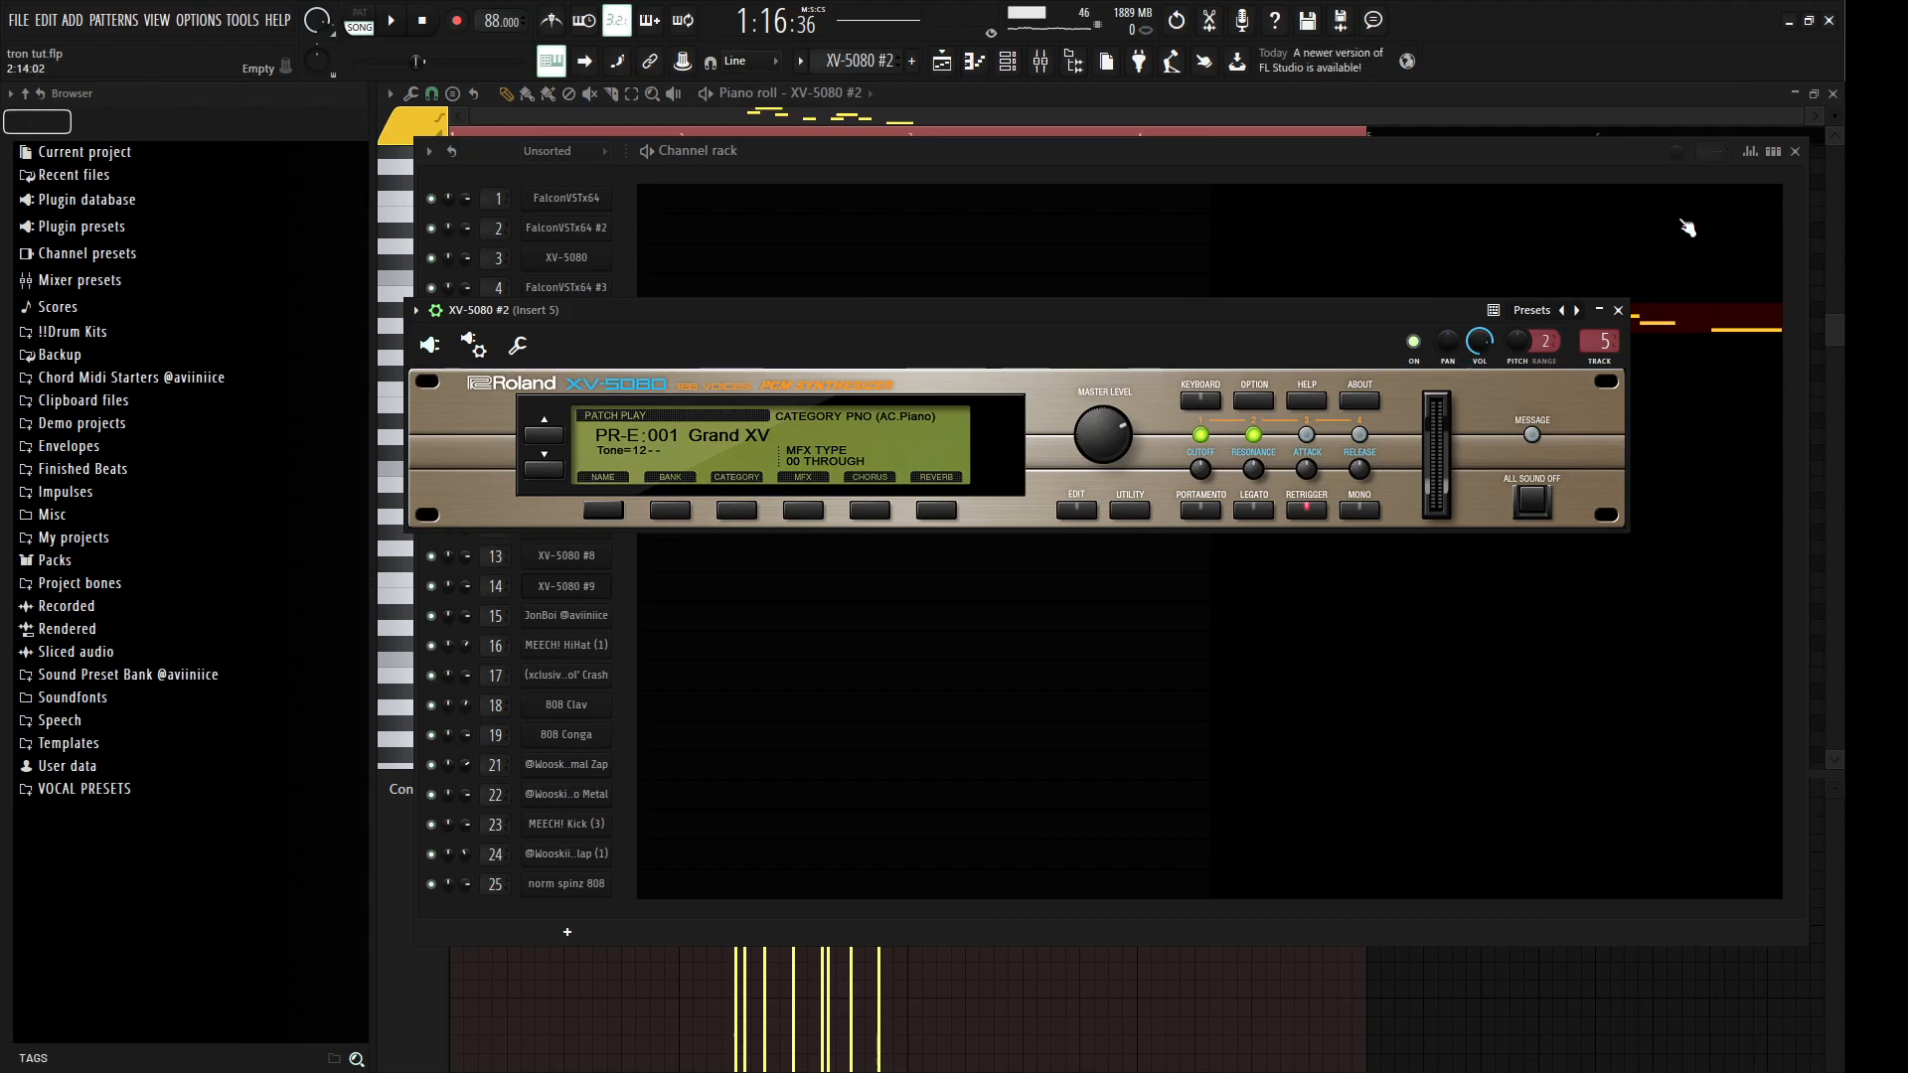
{"action": "left_click", "coordinate": [1798, 152]}
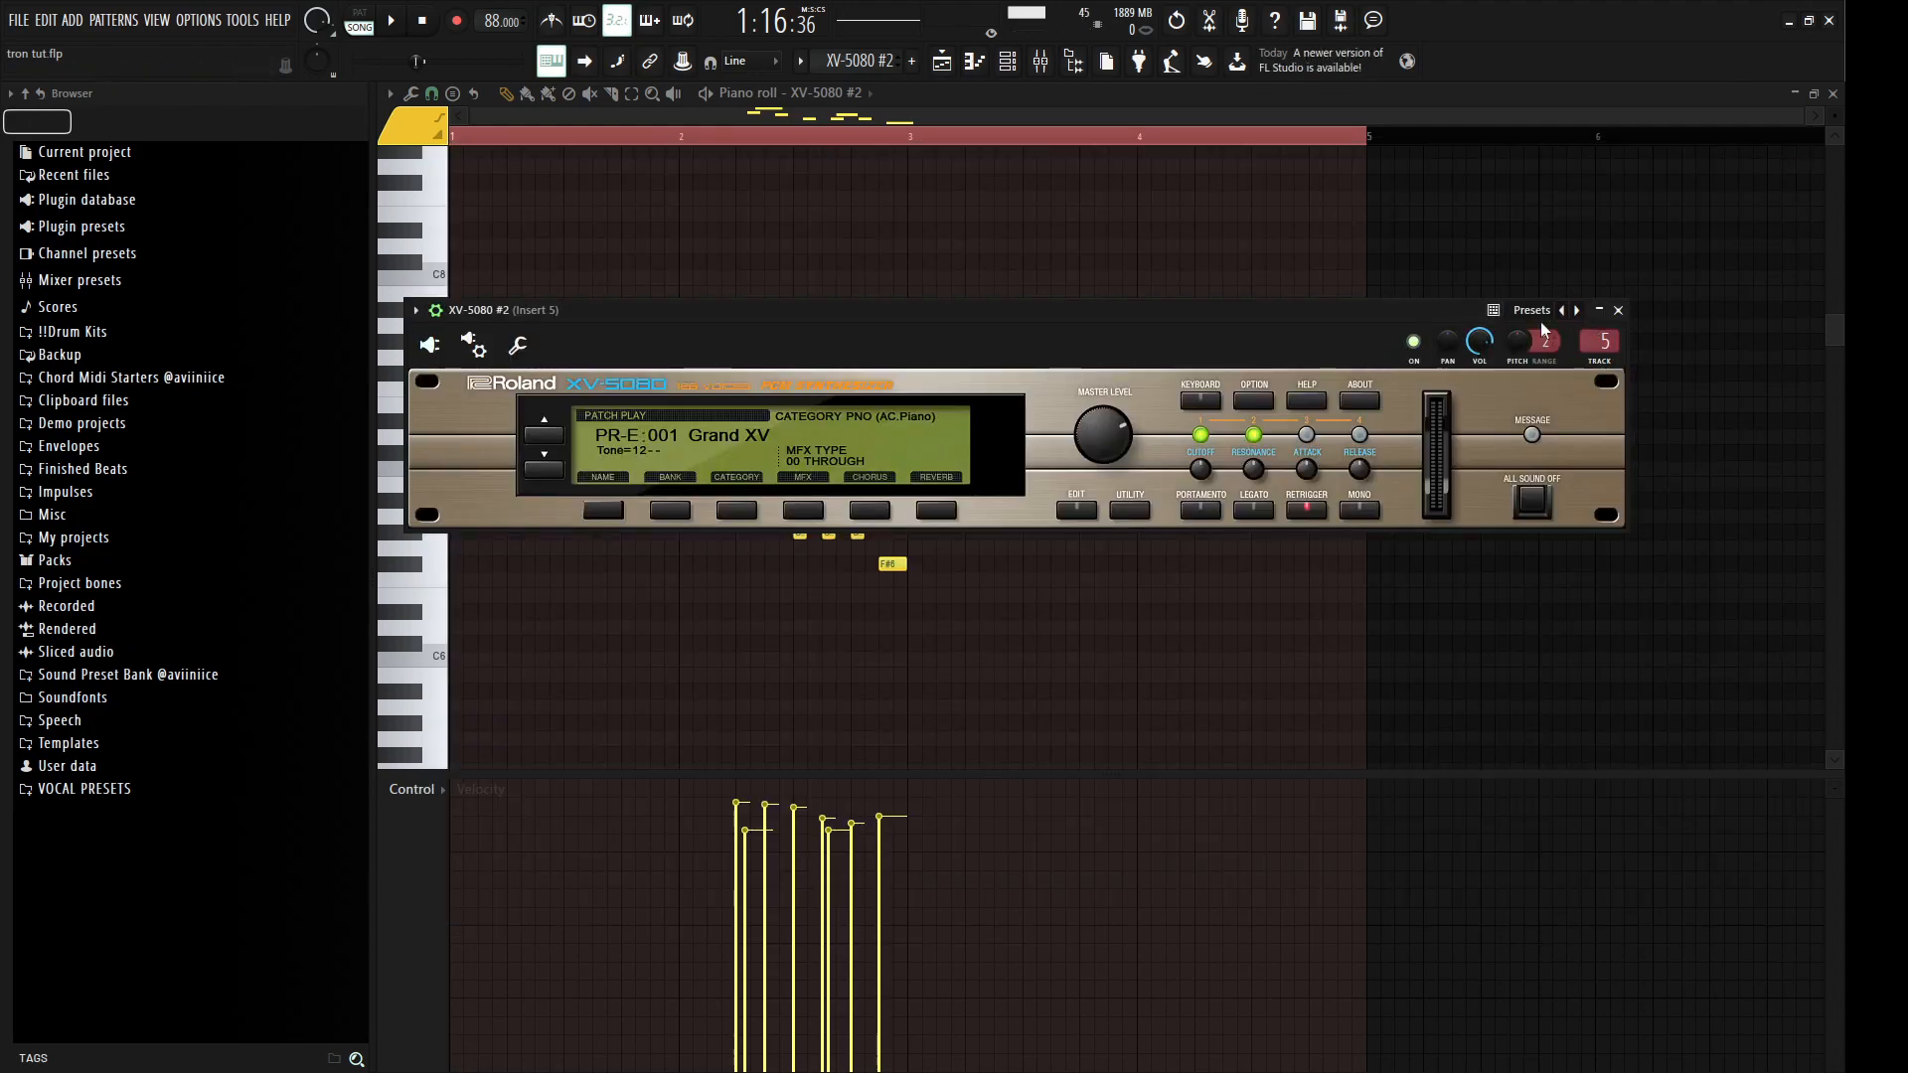
{"action": "left_click", "coordinate": [1618, 311]}
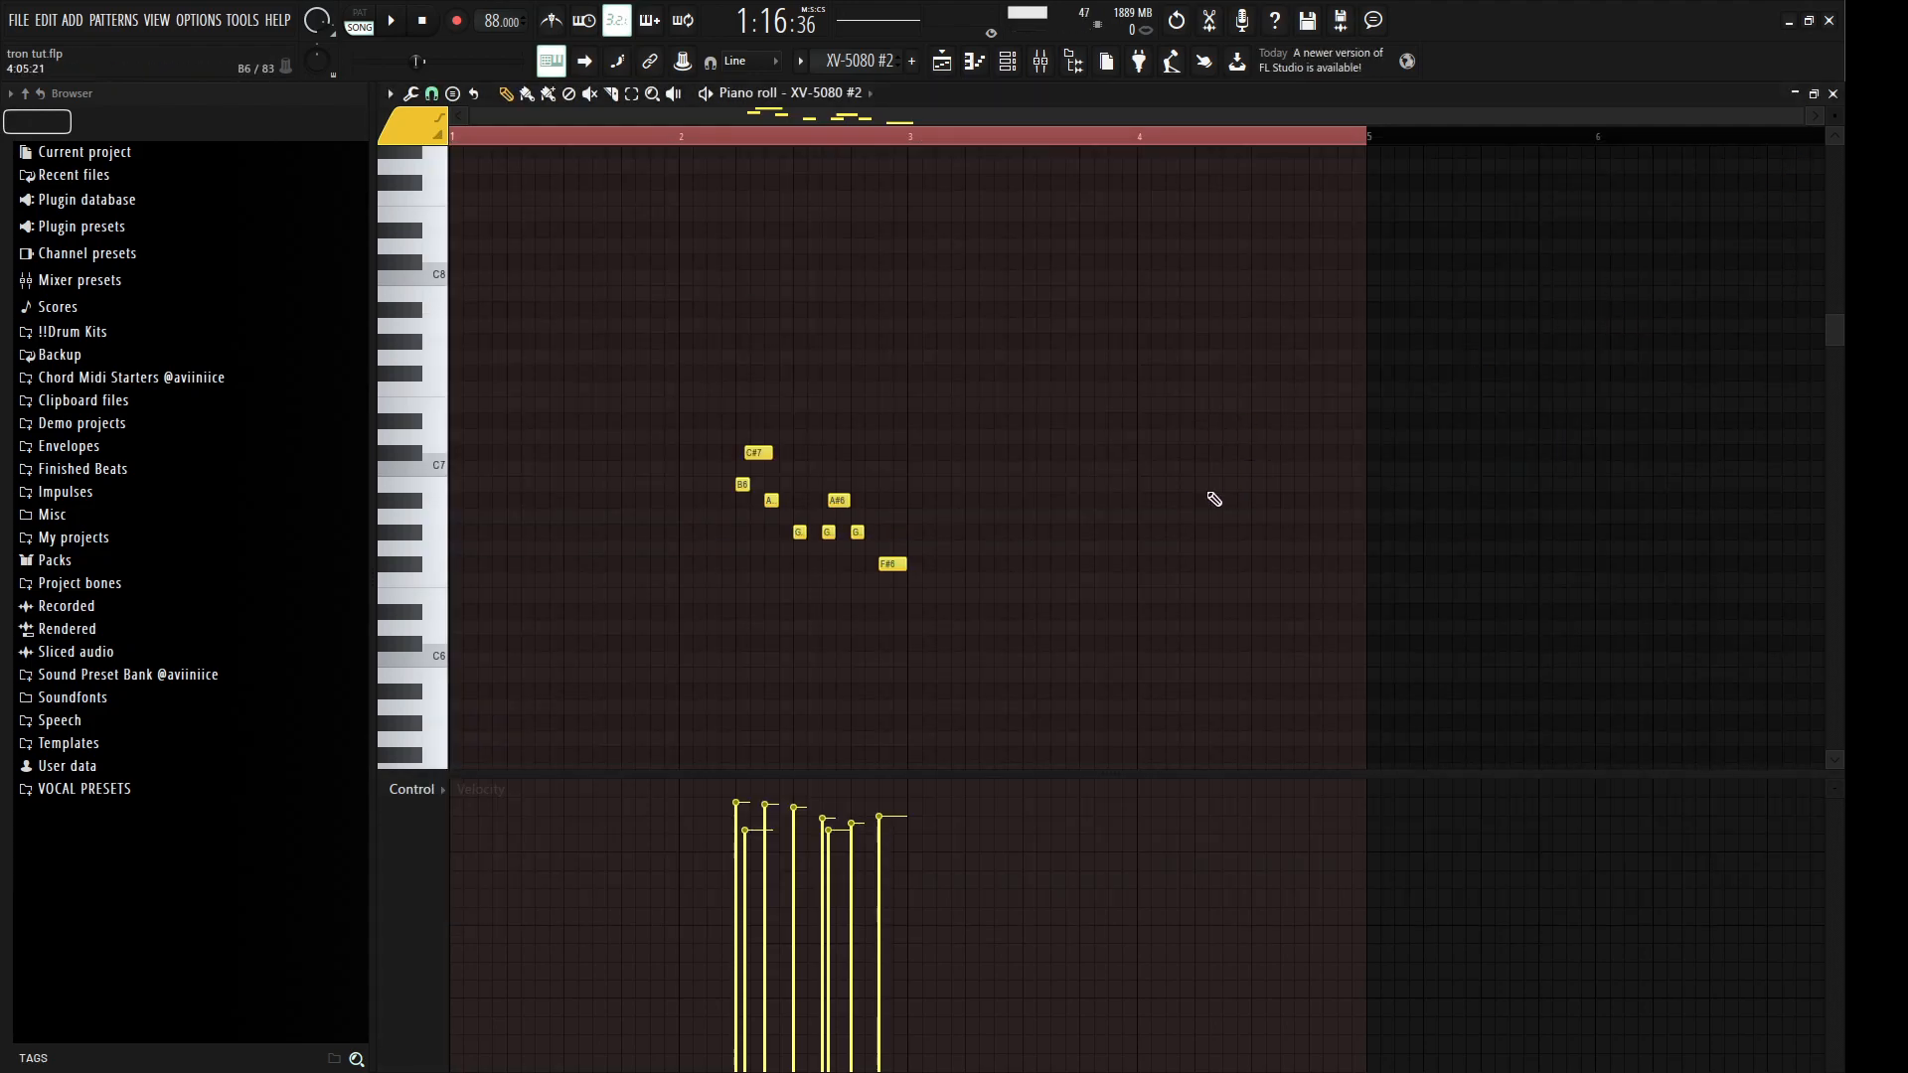
Step: Play the short XV-5080 #2 melody in bar 2, and examine its notes
{"action": "key", "text": "space"}
{"action": "scroll", "coordinate": [1120, 524], "scroll_direction": "down", "scroll_amount": 3}
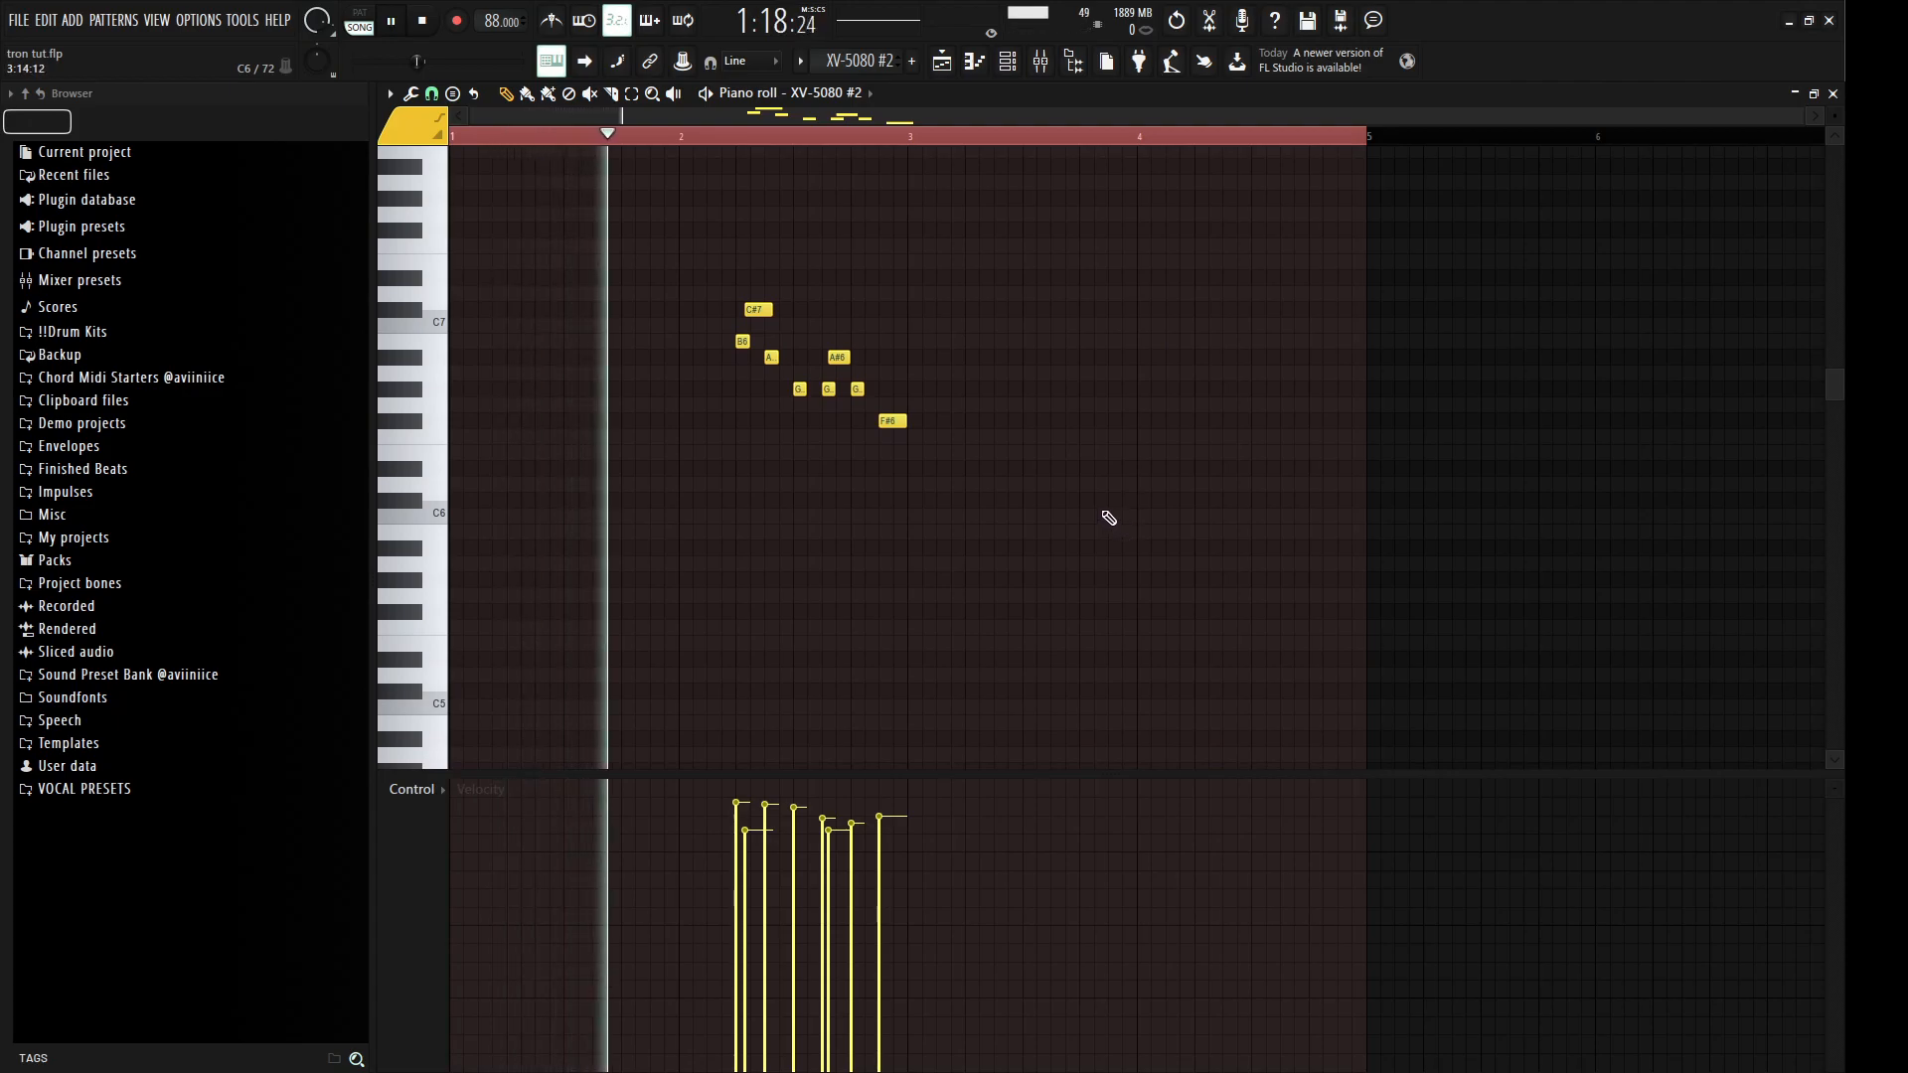
{"action": "scroll", "coordinate": [1103, 514], "scroll_direction": "up", "scroll_amount": 2}
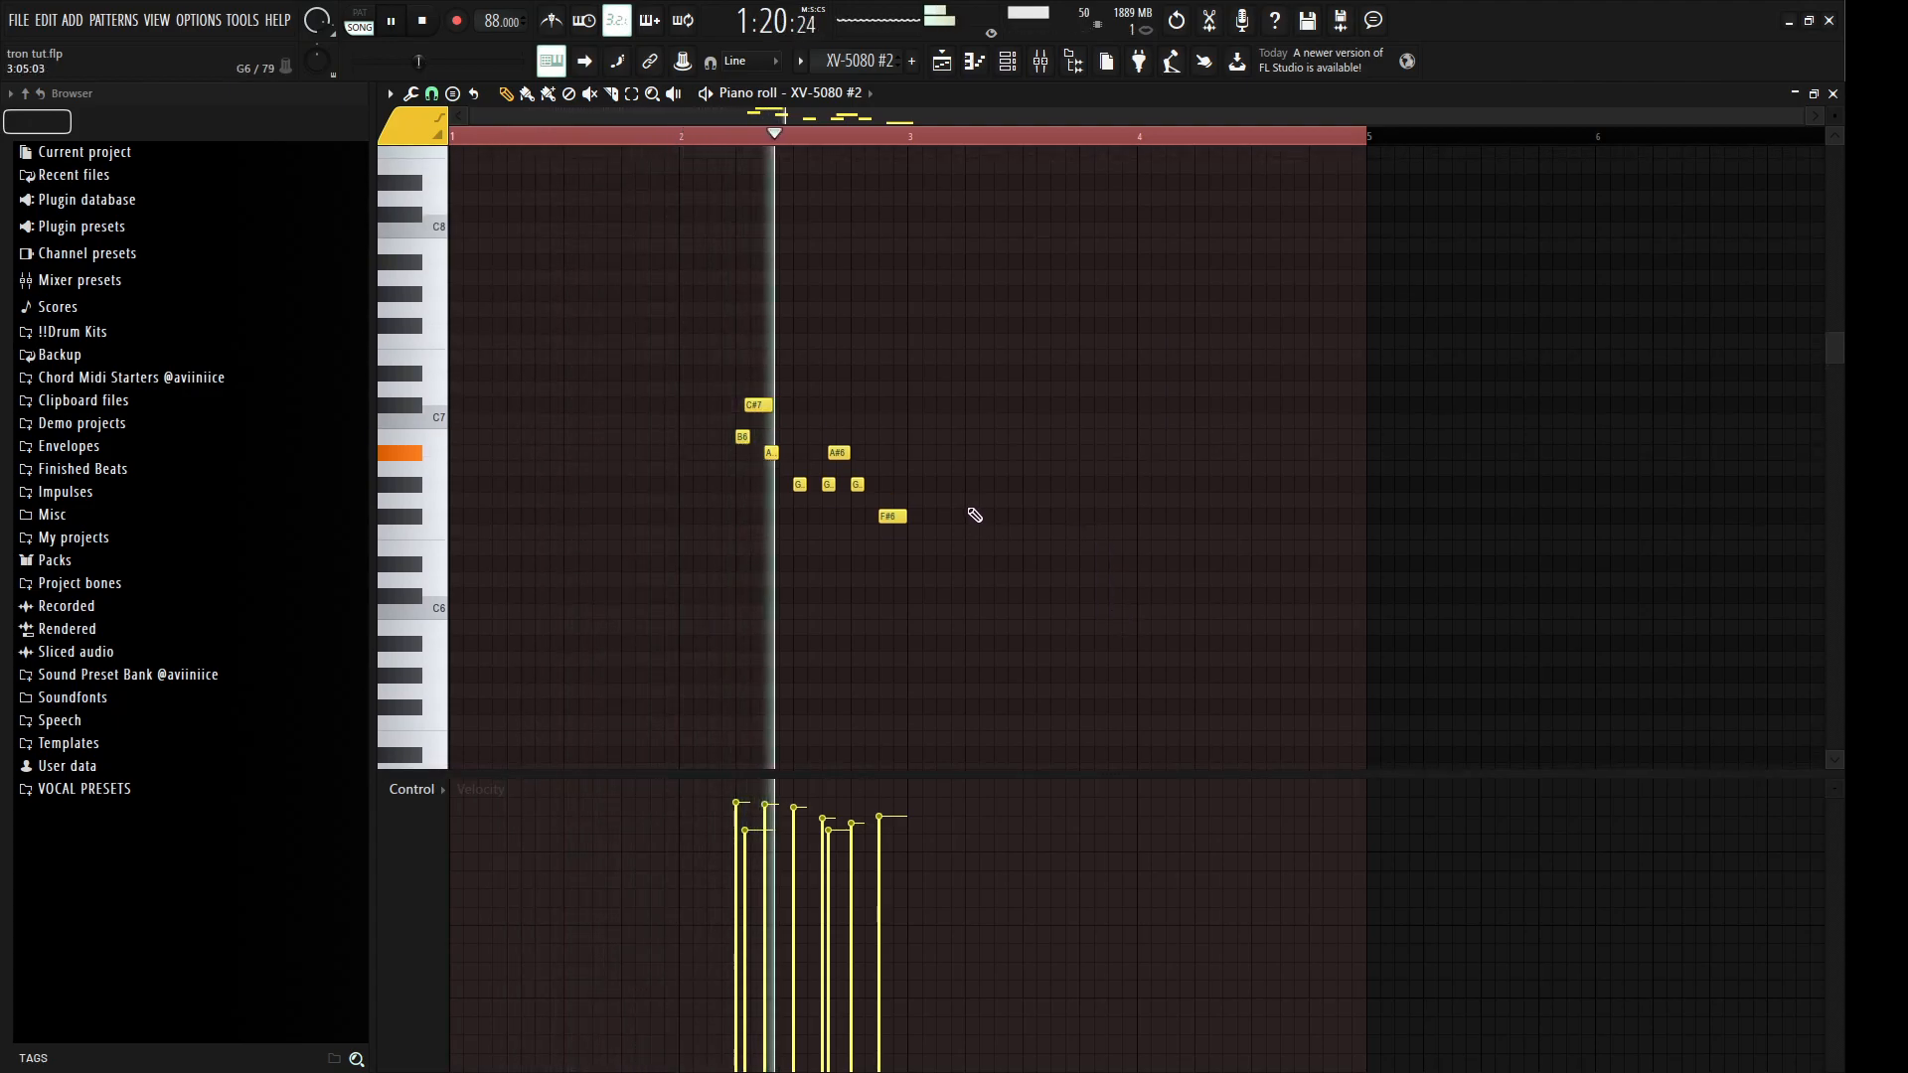
{"action": "key", "text": "space"}
{"action": "left_click_drag", "start_coordinate": [1034, 554], "coordinate": [723, 393]}
{"action": "scroll", "coordinate": [760, 497], "scroll_direction": "up", "scroll_amount": 3}
{"action": "scroll", "coordinate": [844, 581], "scroll_direction": "down", "scroll_amount": 3}
{"action": "left_click", "coordinate": [1031, 323], "text": "ctrl"}
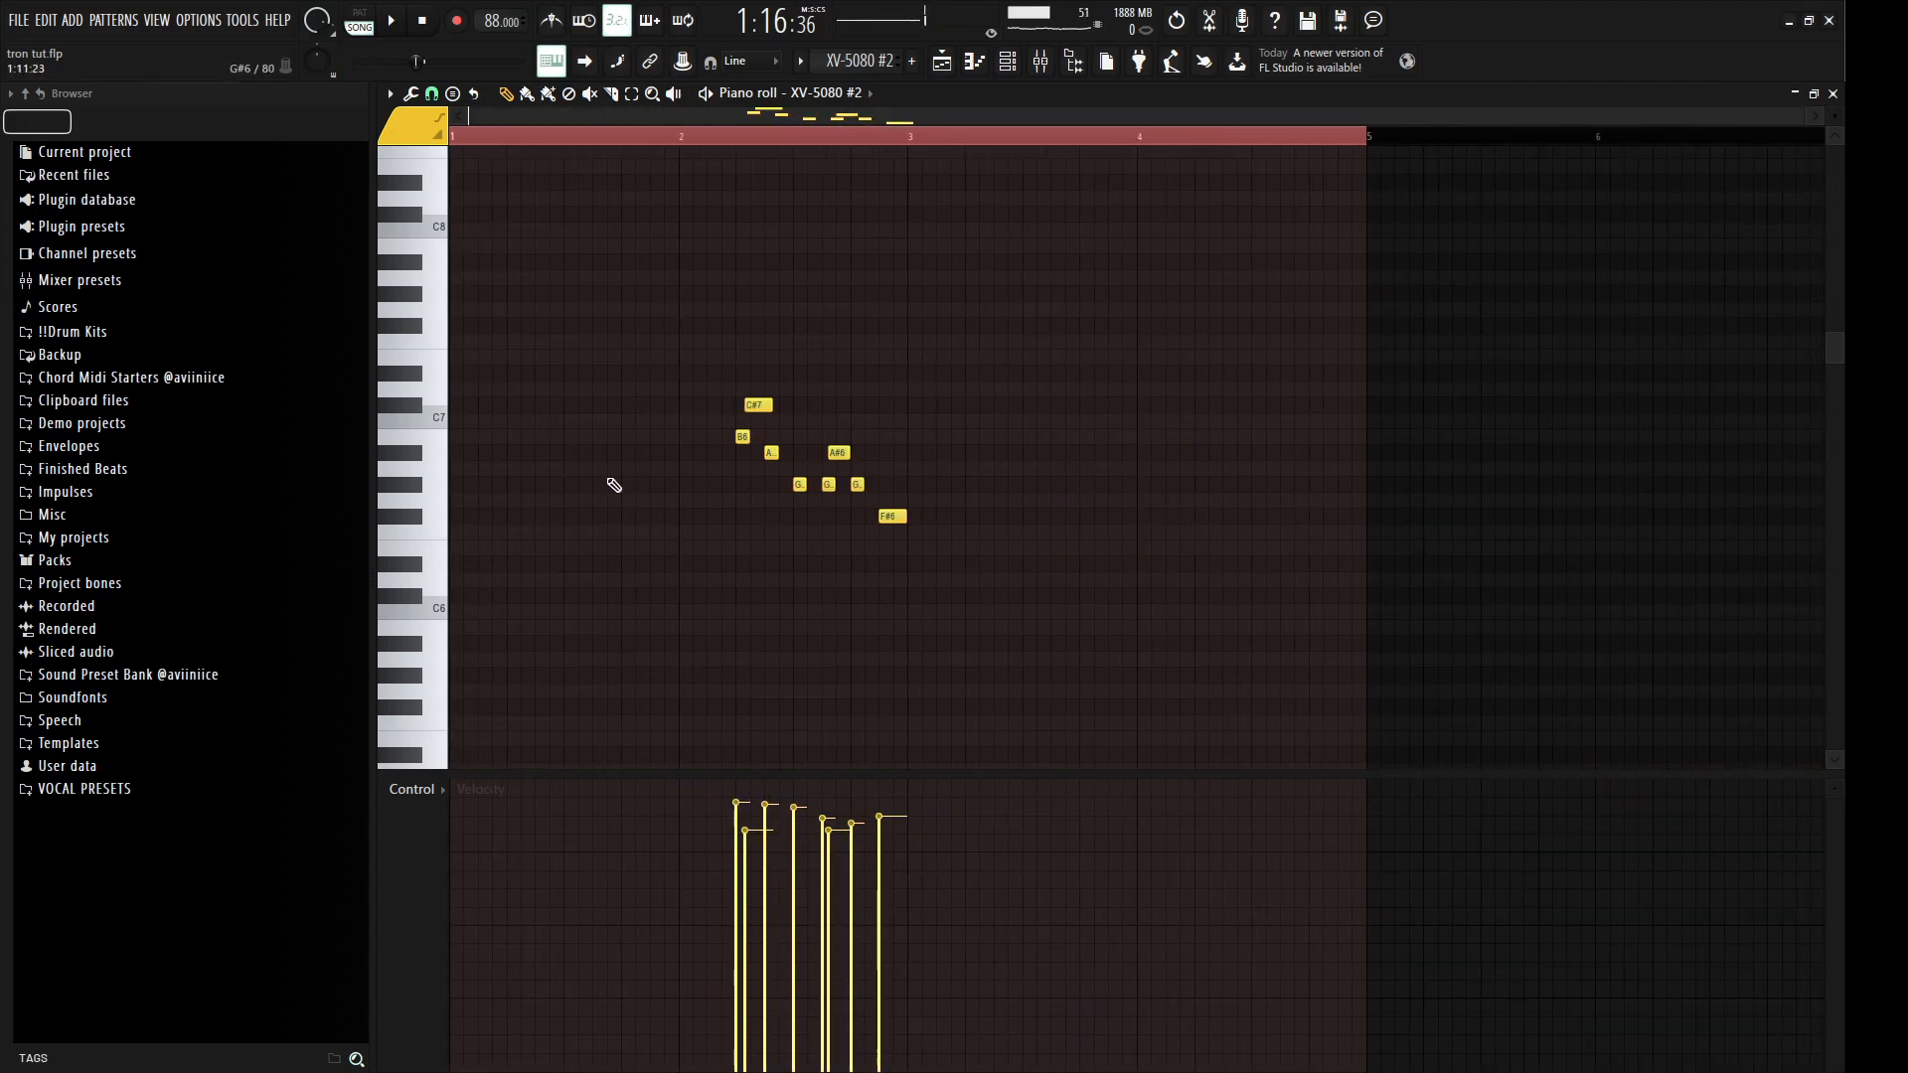
Step: Examine the opening three notes of the XV-5080 #2 melody, audition the G#6 key, and select the whole melody
{"action": "scroll", "coordinate": [763, 403], "scroll_direction": "up", "scroll_amount": 3}
{"action": "left_click_drag", "start_coordinate": [740, 352], "coordinate": [866, 459]}
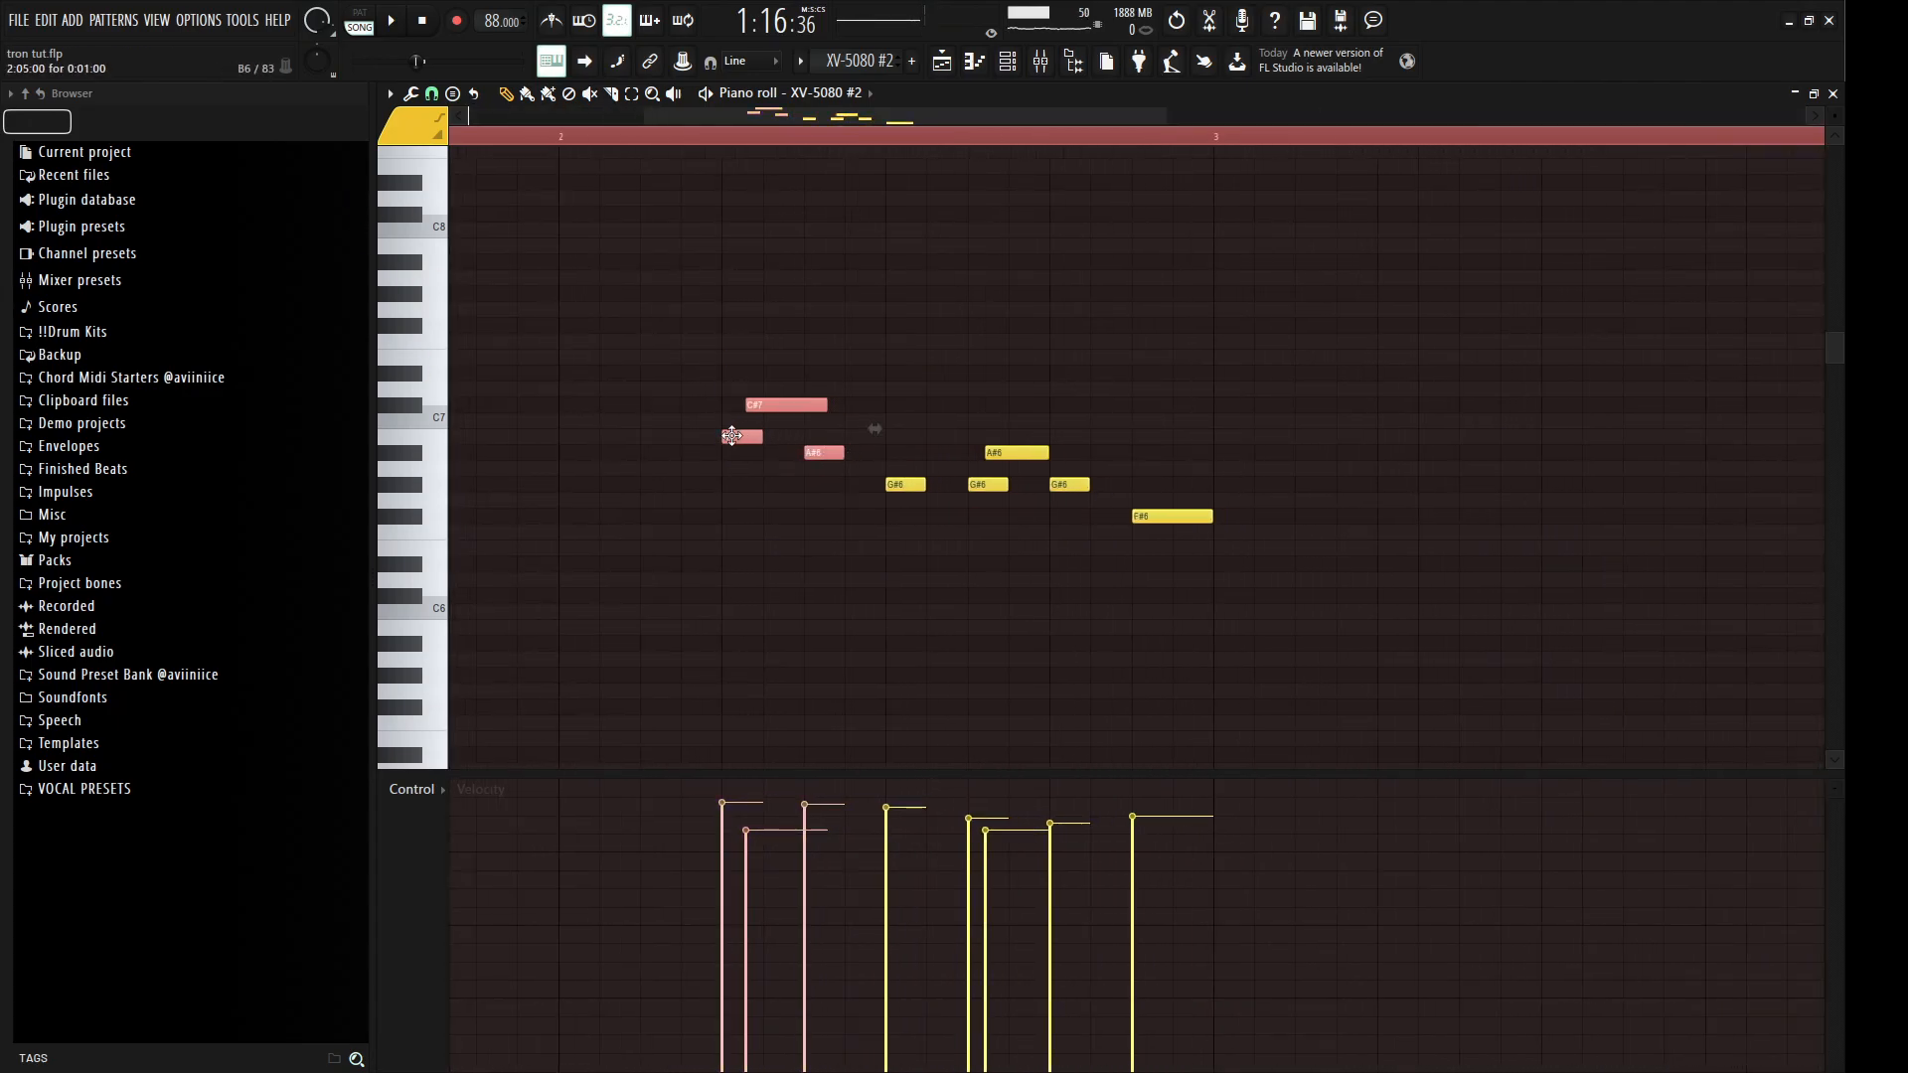
{"action": "scroll", "coordinate": [736, 436], "scroll_direction": "down", "scroll_amount": 2}
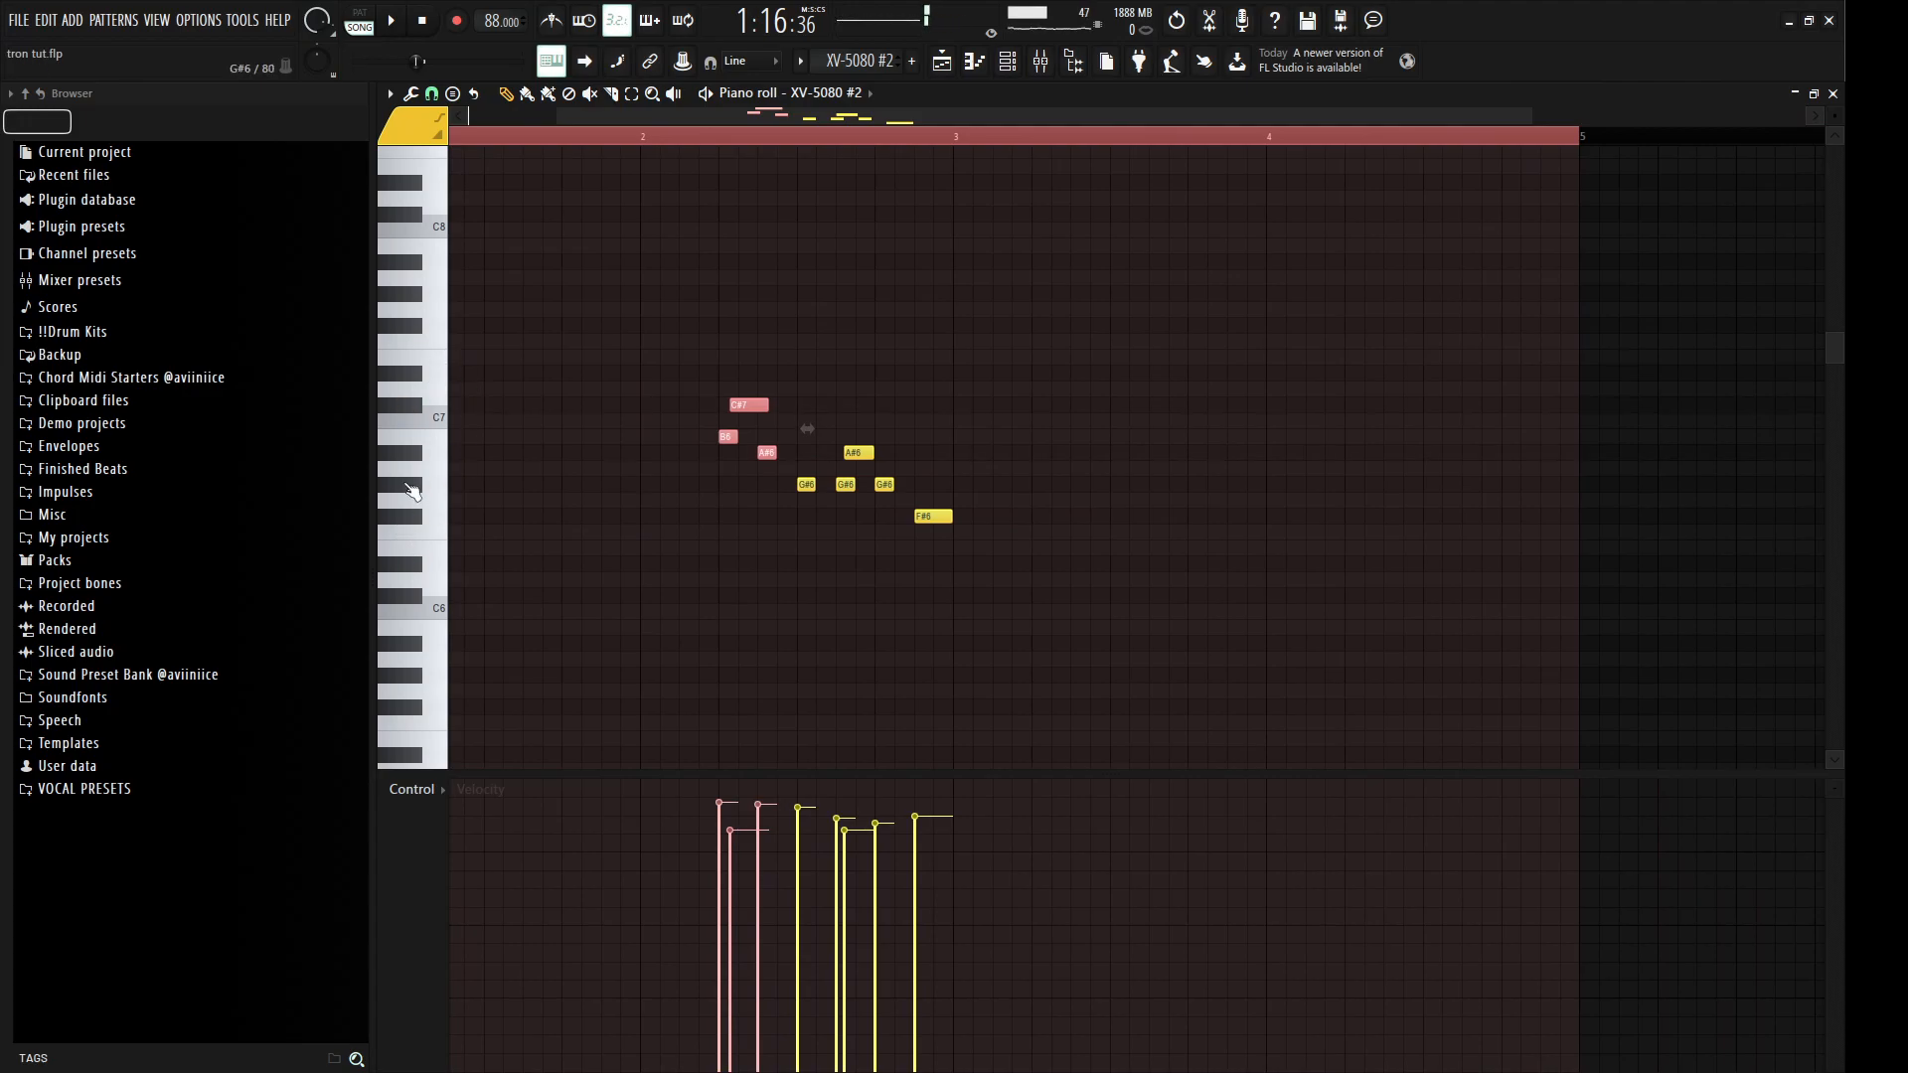
{"action": "left_click", "coordinate": [417, 486]}
{"action": "scroll", "coordinate": [1039, 586], "scroll_direction": "down", "scroll_amount": 1}
{"action": "left_click_drag", "start_coordinate": [1039, 586], "coordinate": [602, 292]}
{"action": "scroll", "coordinate": [765, 427], "scroll_direction": "up", "scroll_amount": 2}
{"action": "scroll", "coordinate": [769, 449], "scroll_direction": "down", "scroll_amount": 1}
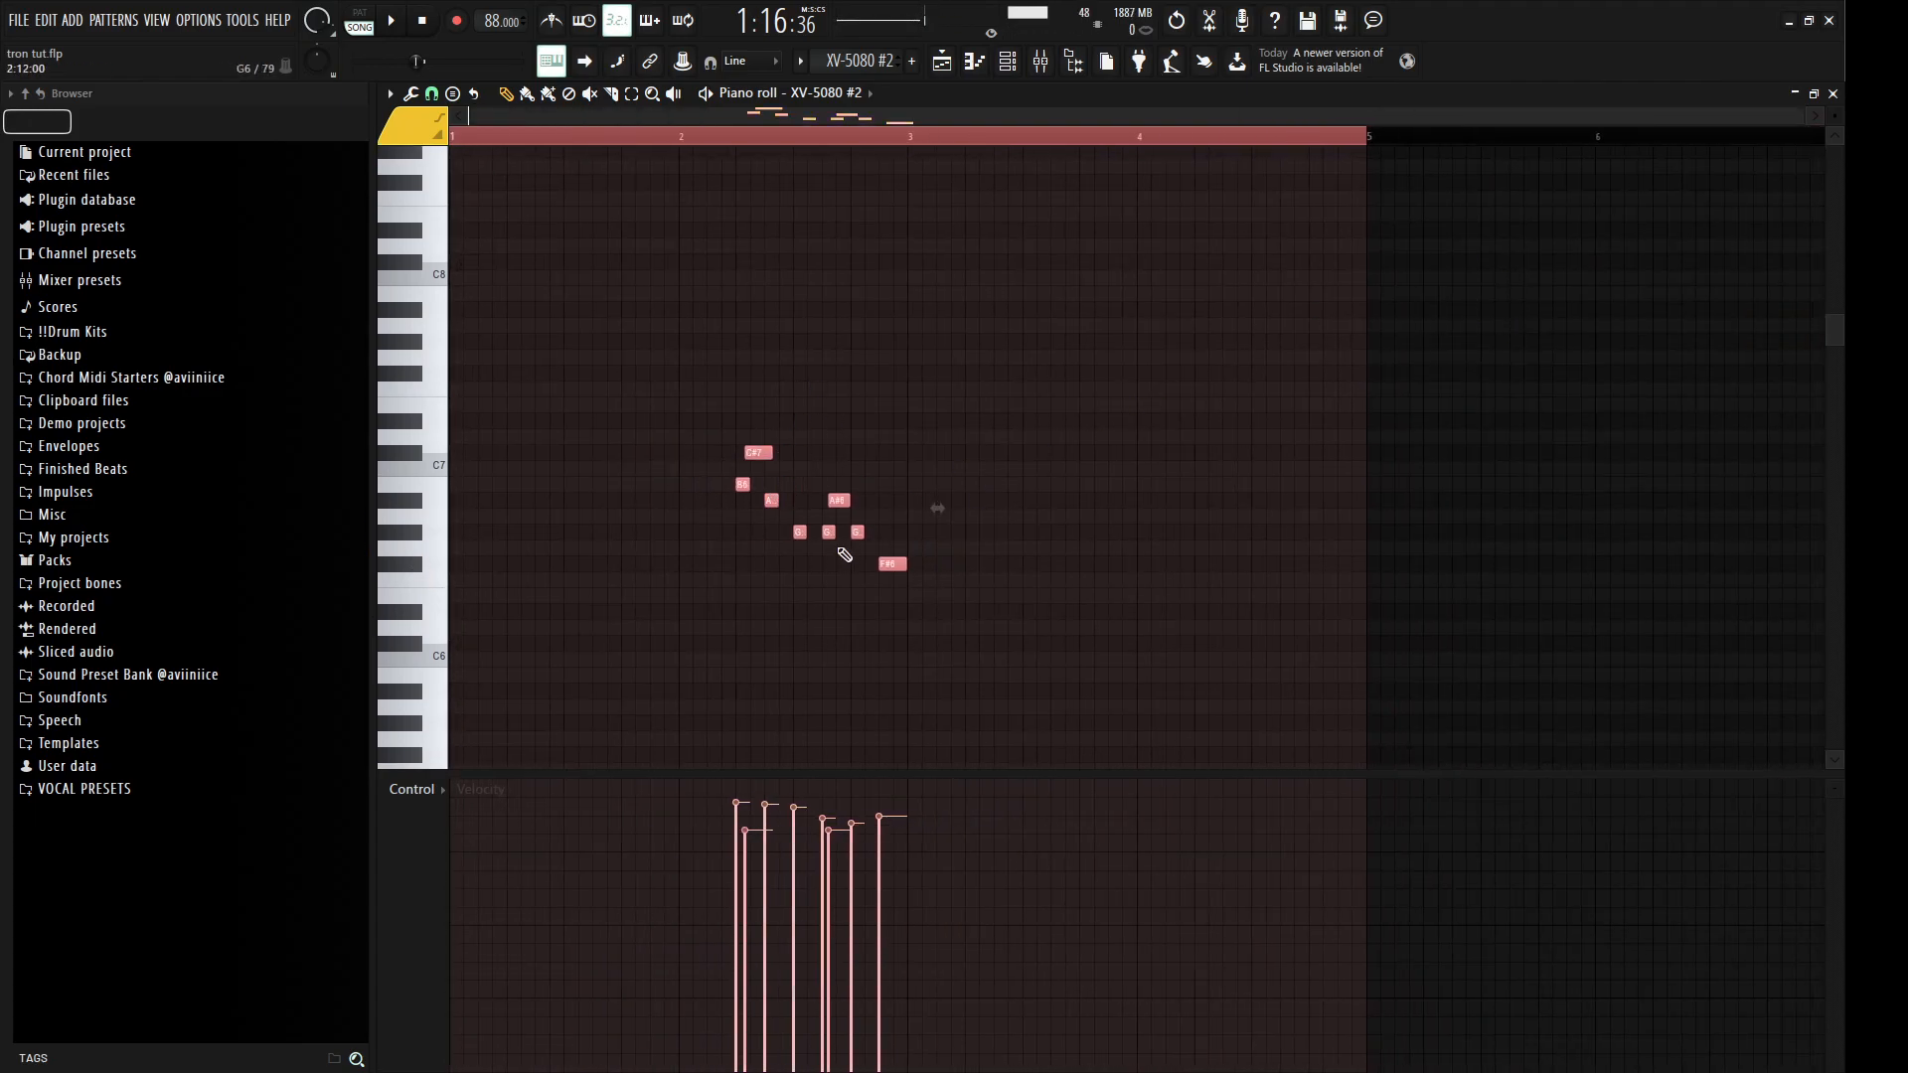
Step: Open the XV-5080 #3 clip in the piano roll and check its instrument preset, closing the plugin and channel rack
{"action": "left_click", "coordinate": [1832, 93]}
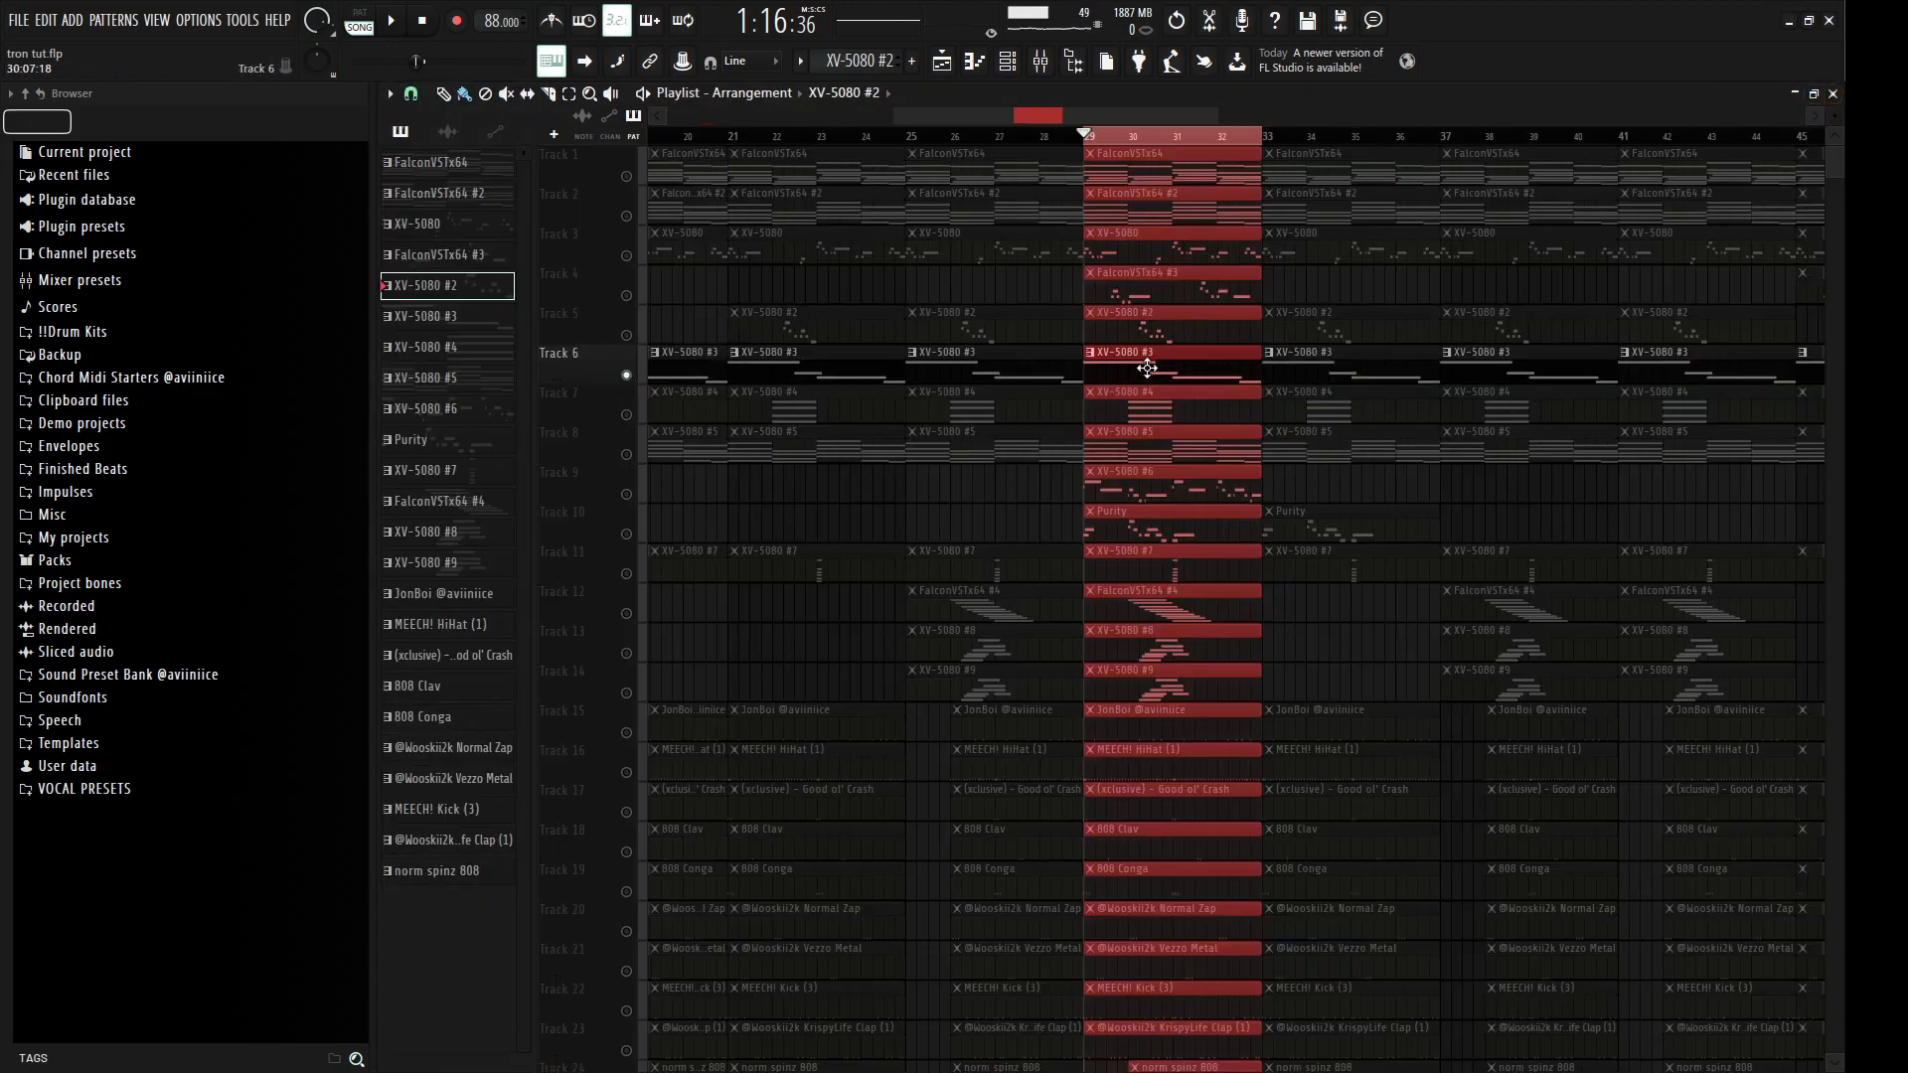
{"action": "double_click", "coordinate": [1120, 373]}
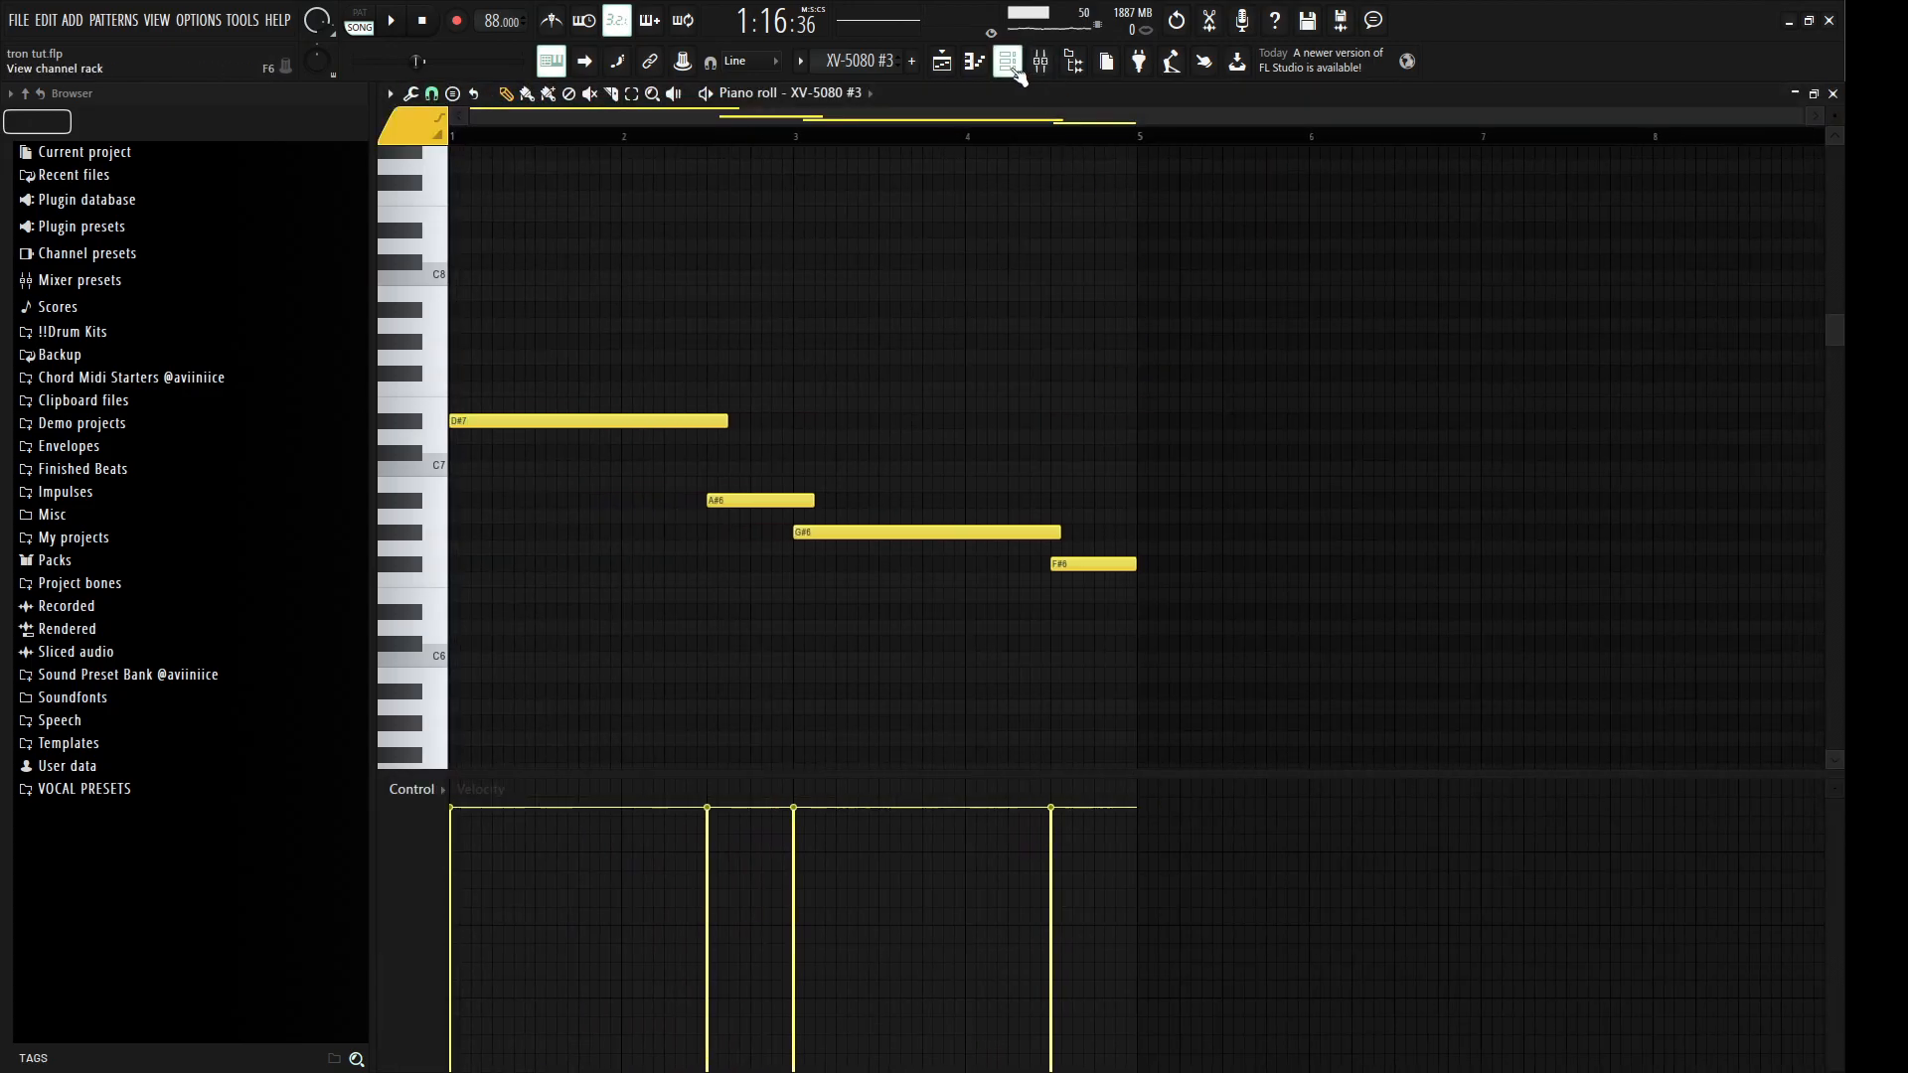
{"action": "left_click", "coordinate": [1006, 61]}
{"action": "left_click", "coordinate": [566, 347]}
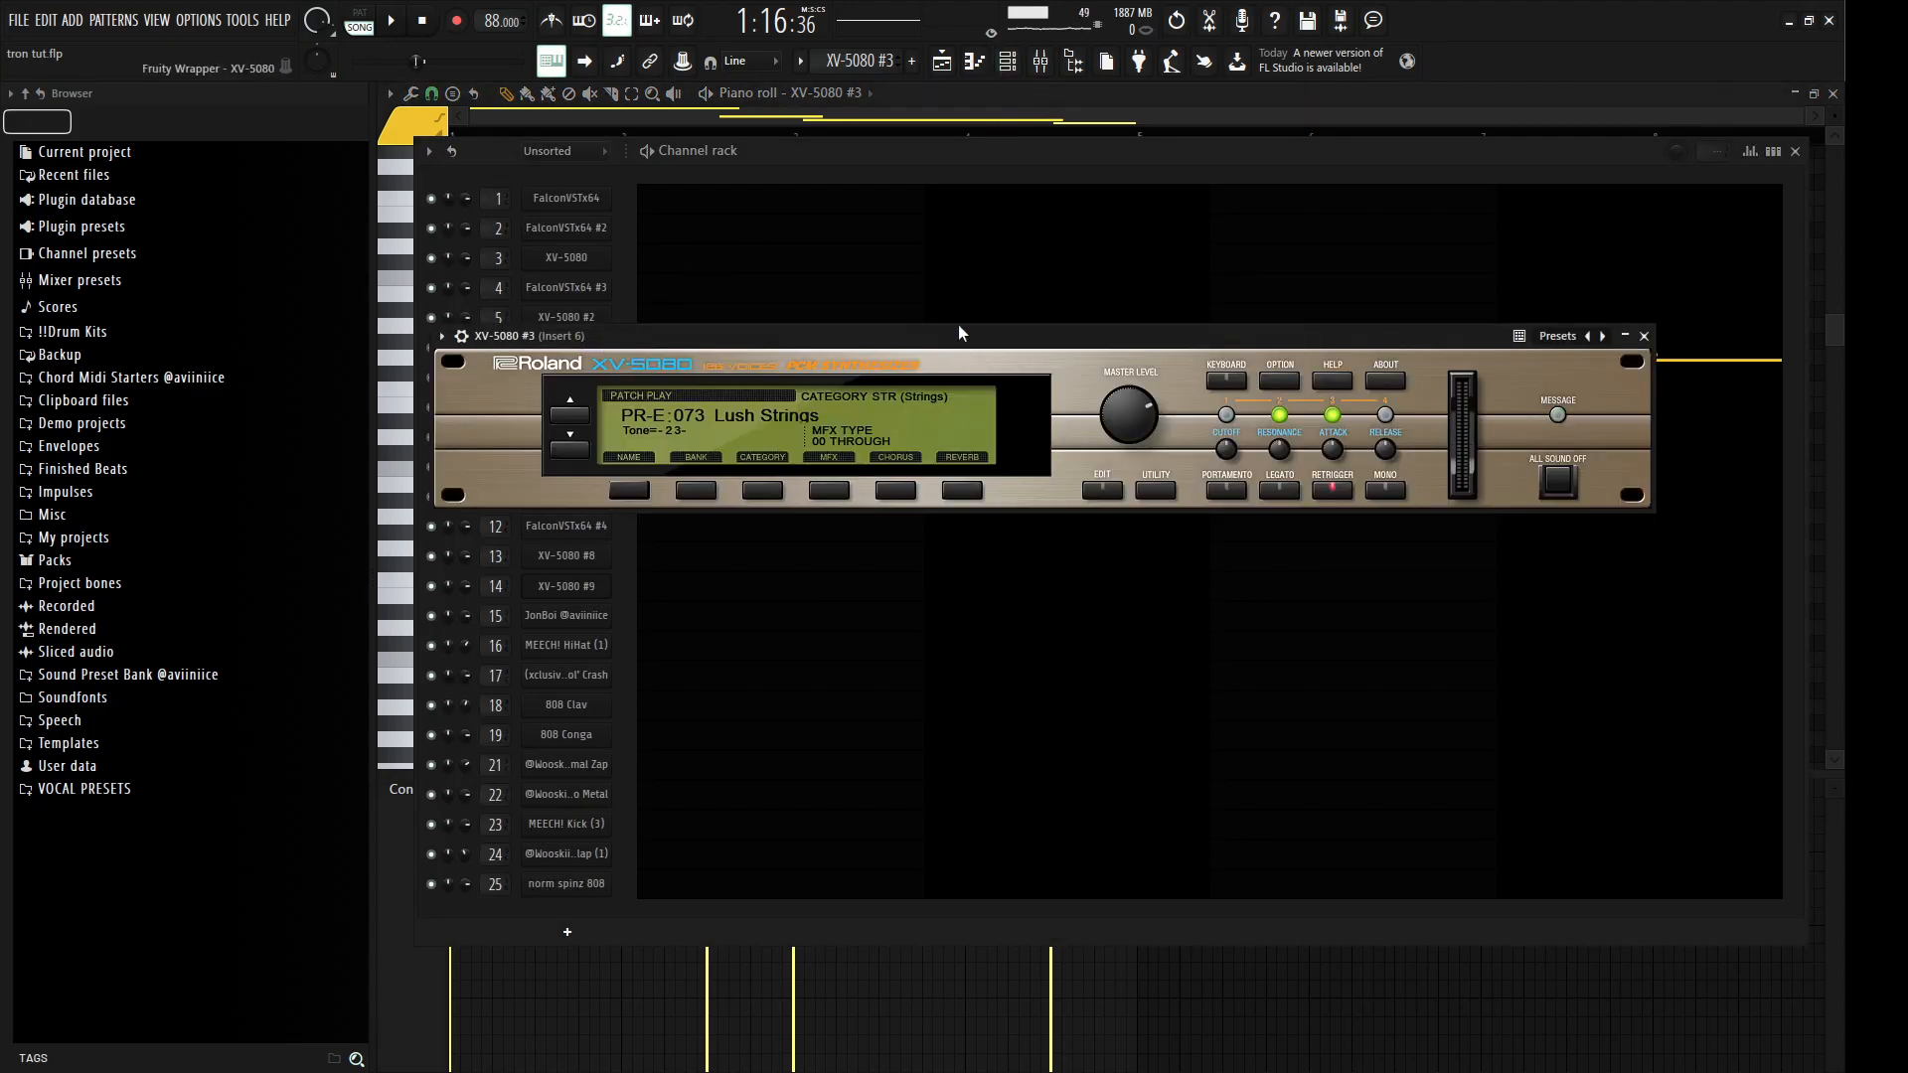
{"action": "left_click", "coordinate": [1644, 336]}
{"action": "left_click", "coordinate": [1794, 151]}
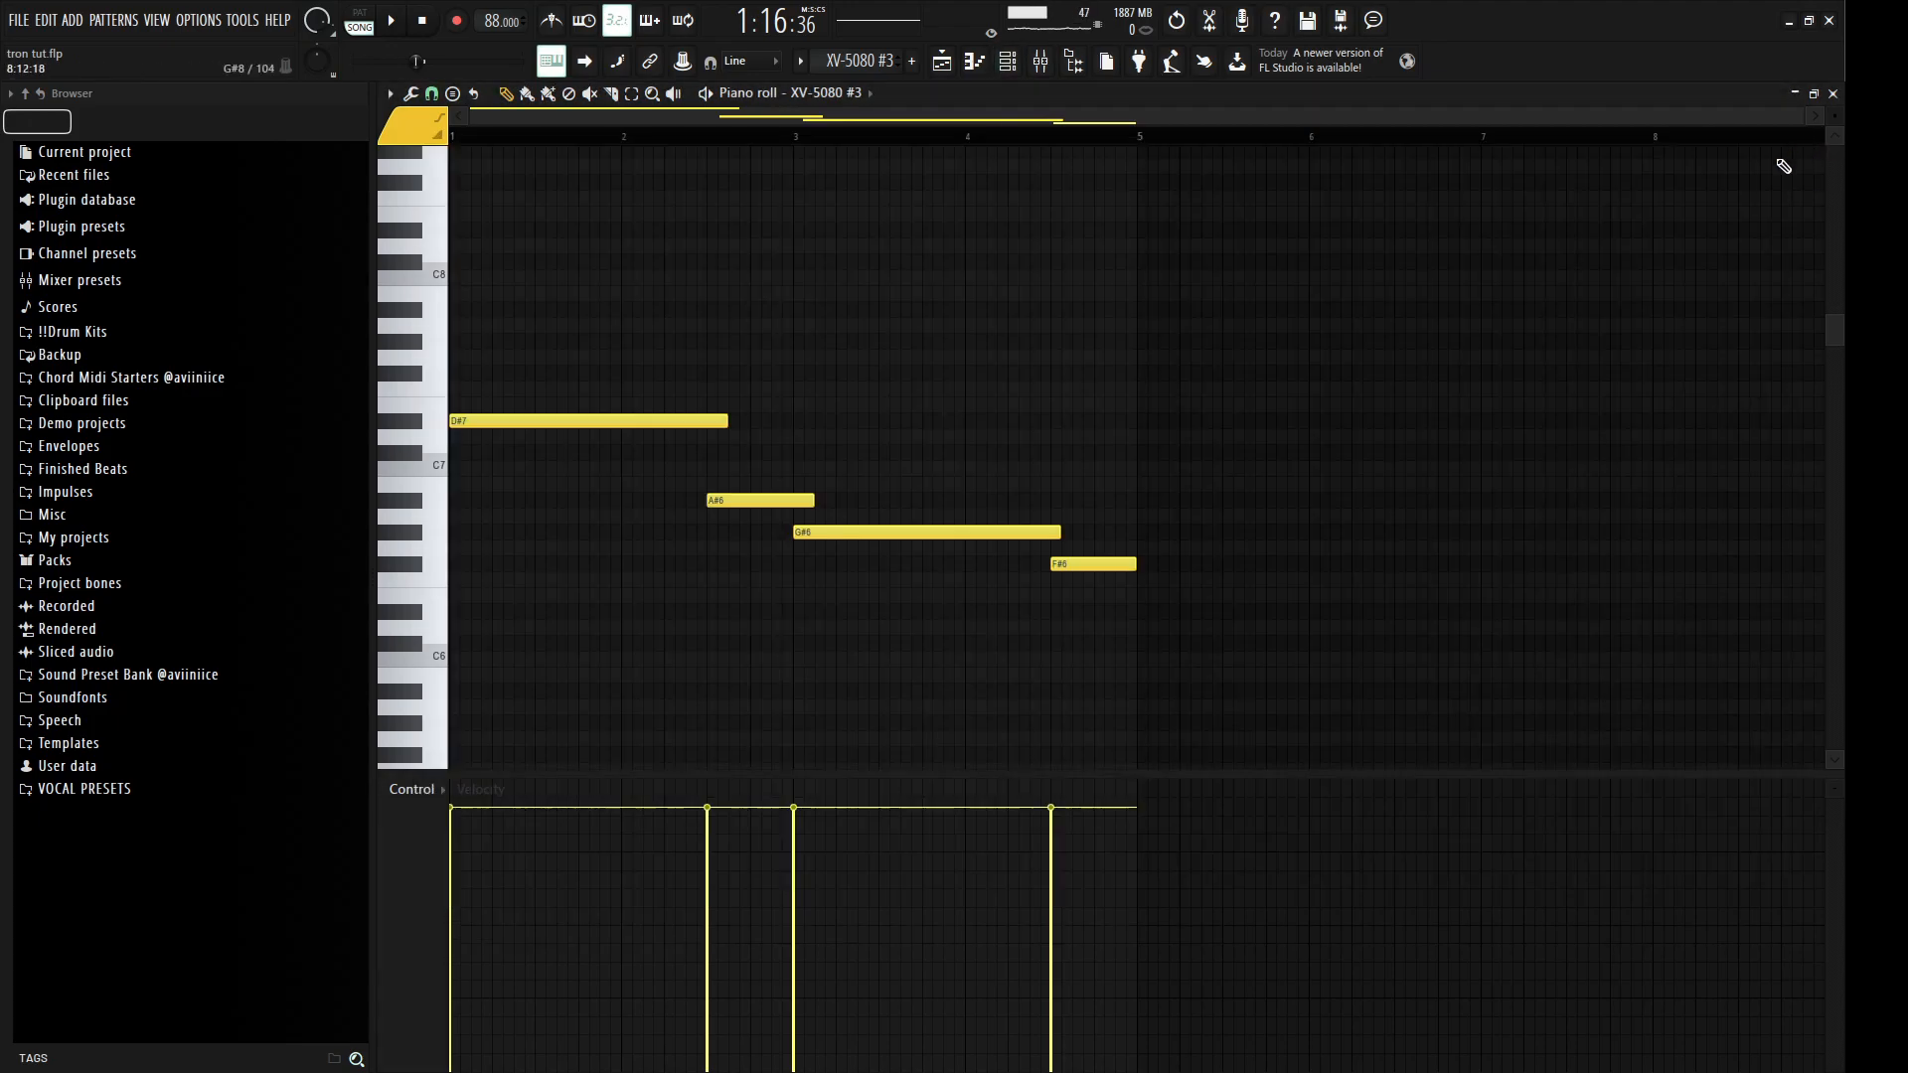
Step: Play the four-note XV-5080 #3 melody through its four bars, and close the piano roll
{"action": "key", "text": "ctrl+a"}
{"action": "key", "text": "space"}
{"action": "key", "text": "ctrl+d"}
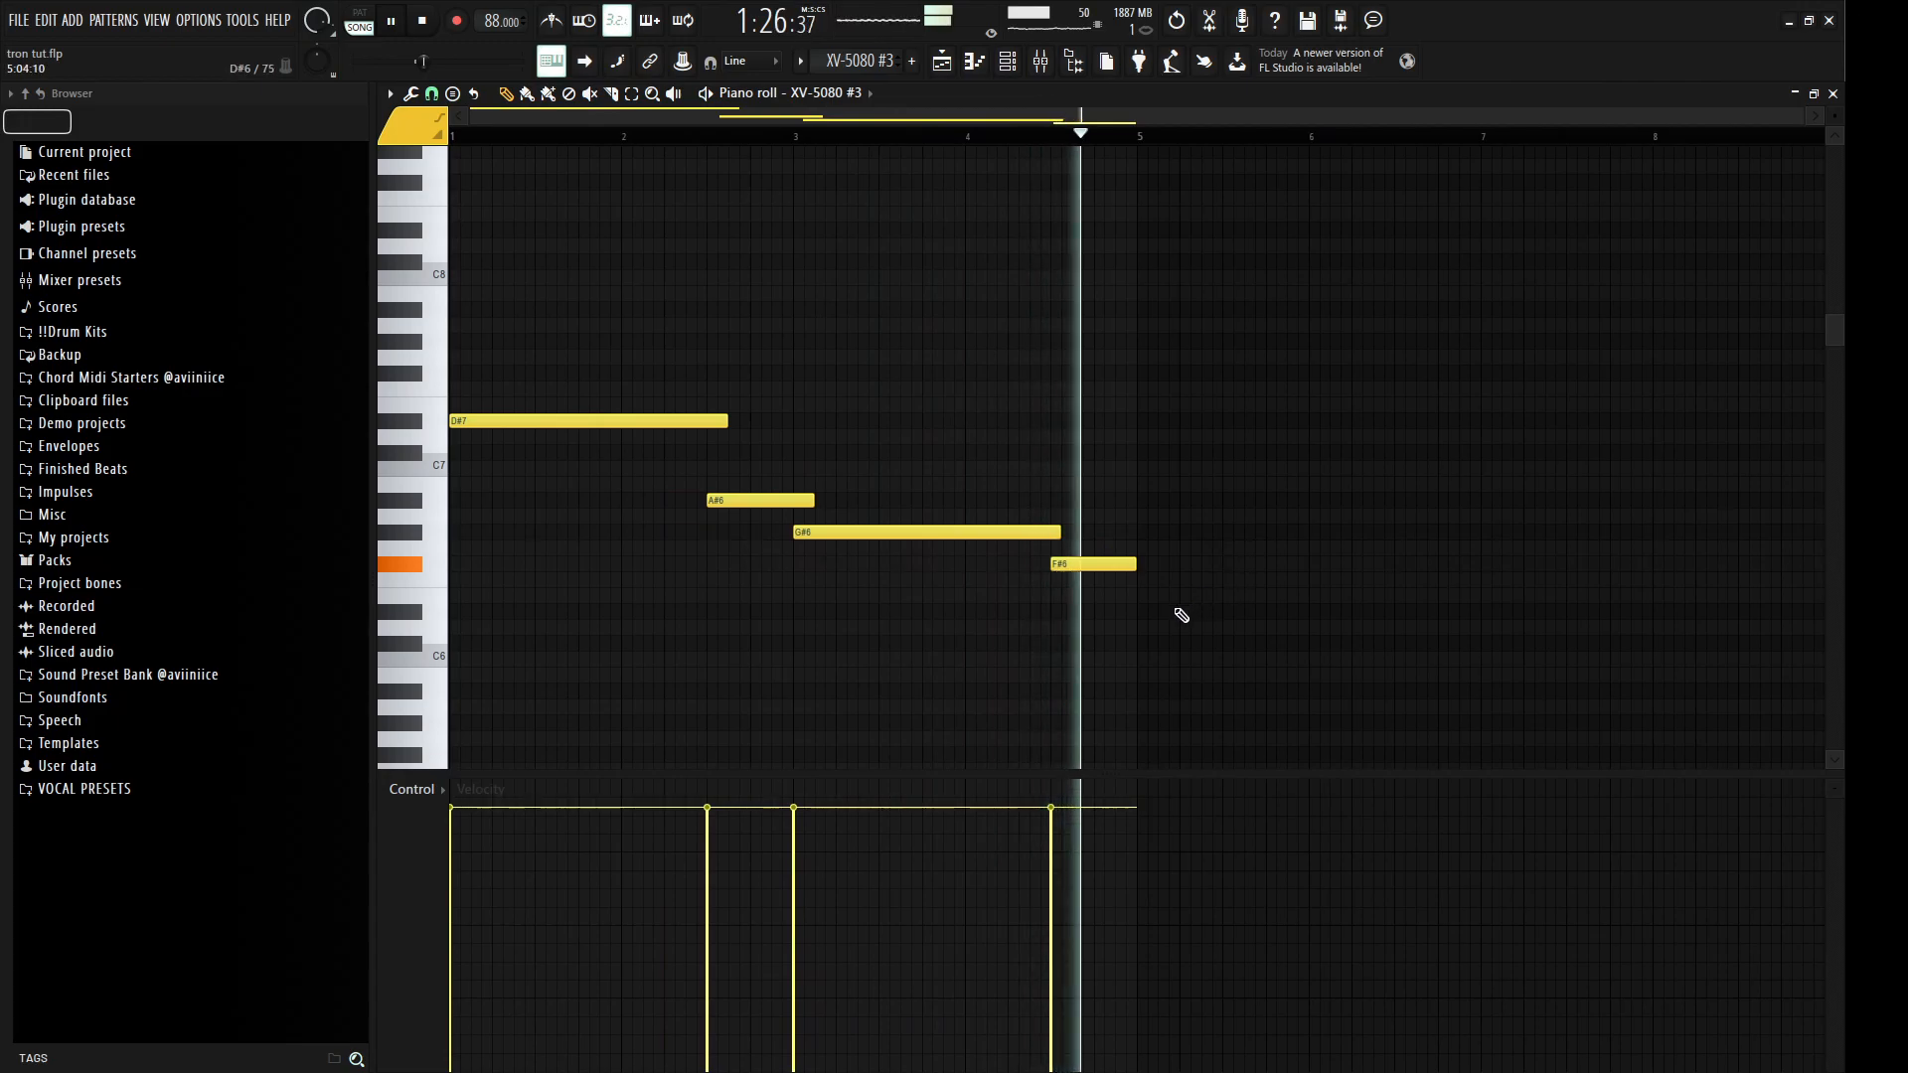
{"action": "key", "text": "space"}
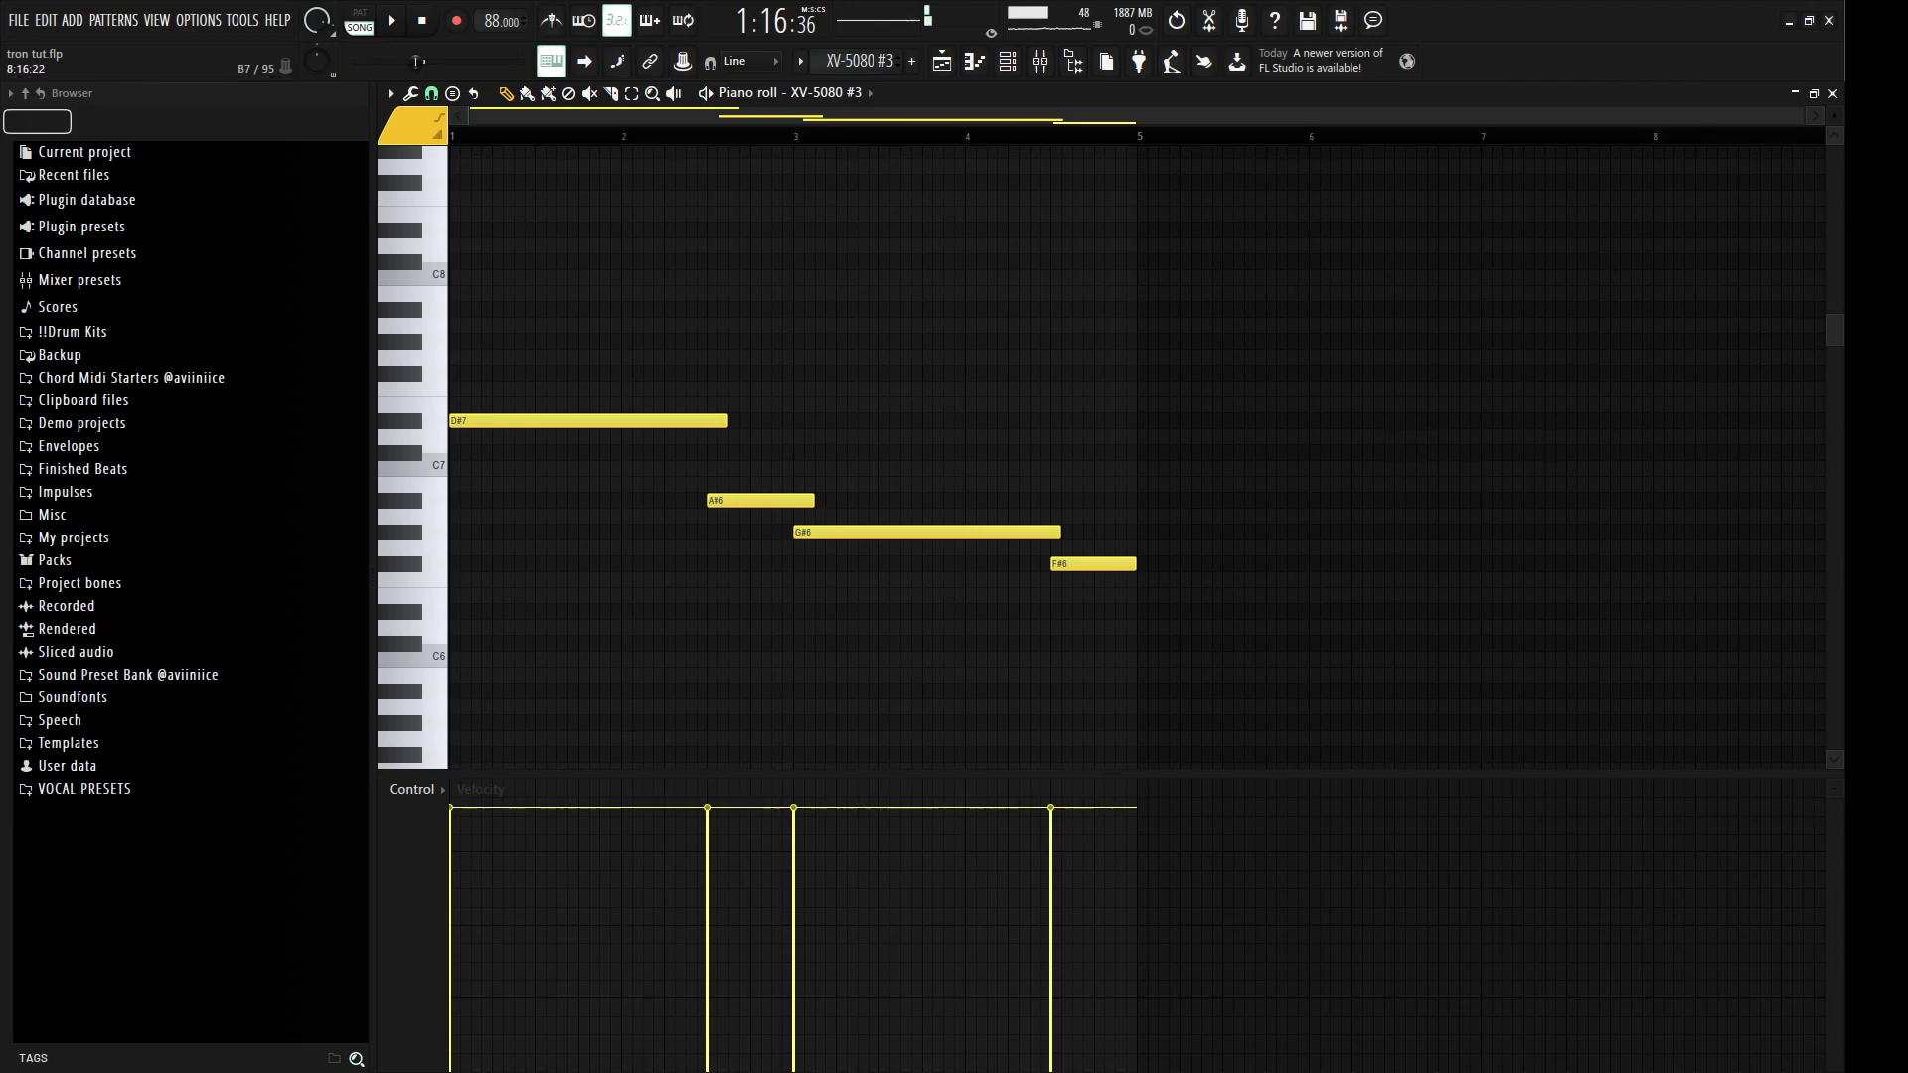
{"action": "left_click", "coordinate": [1834, 94]}
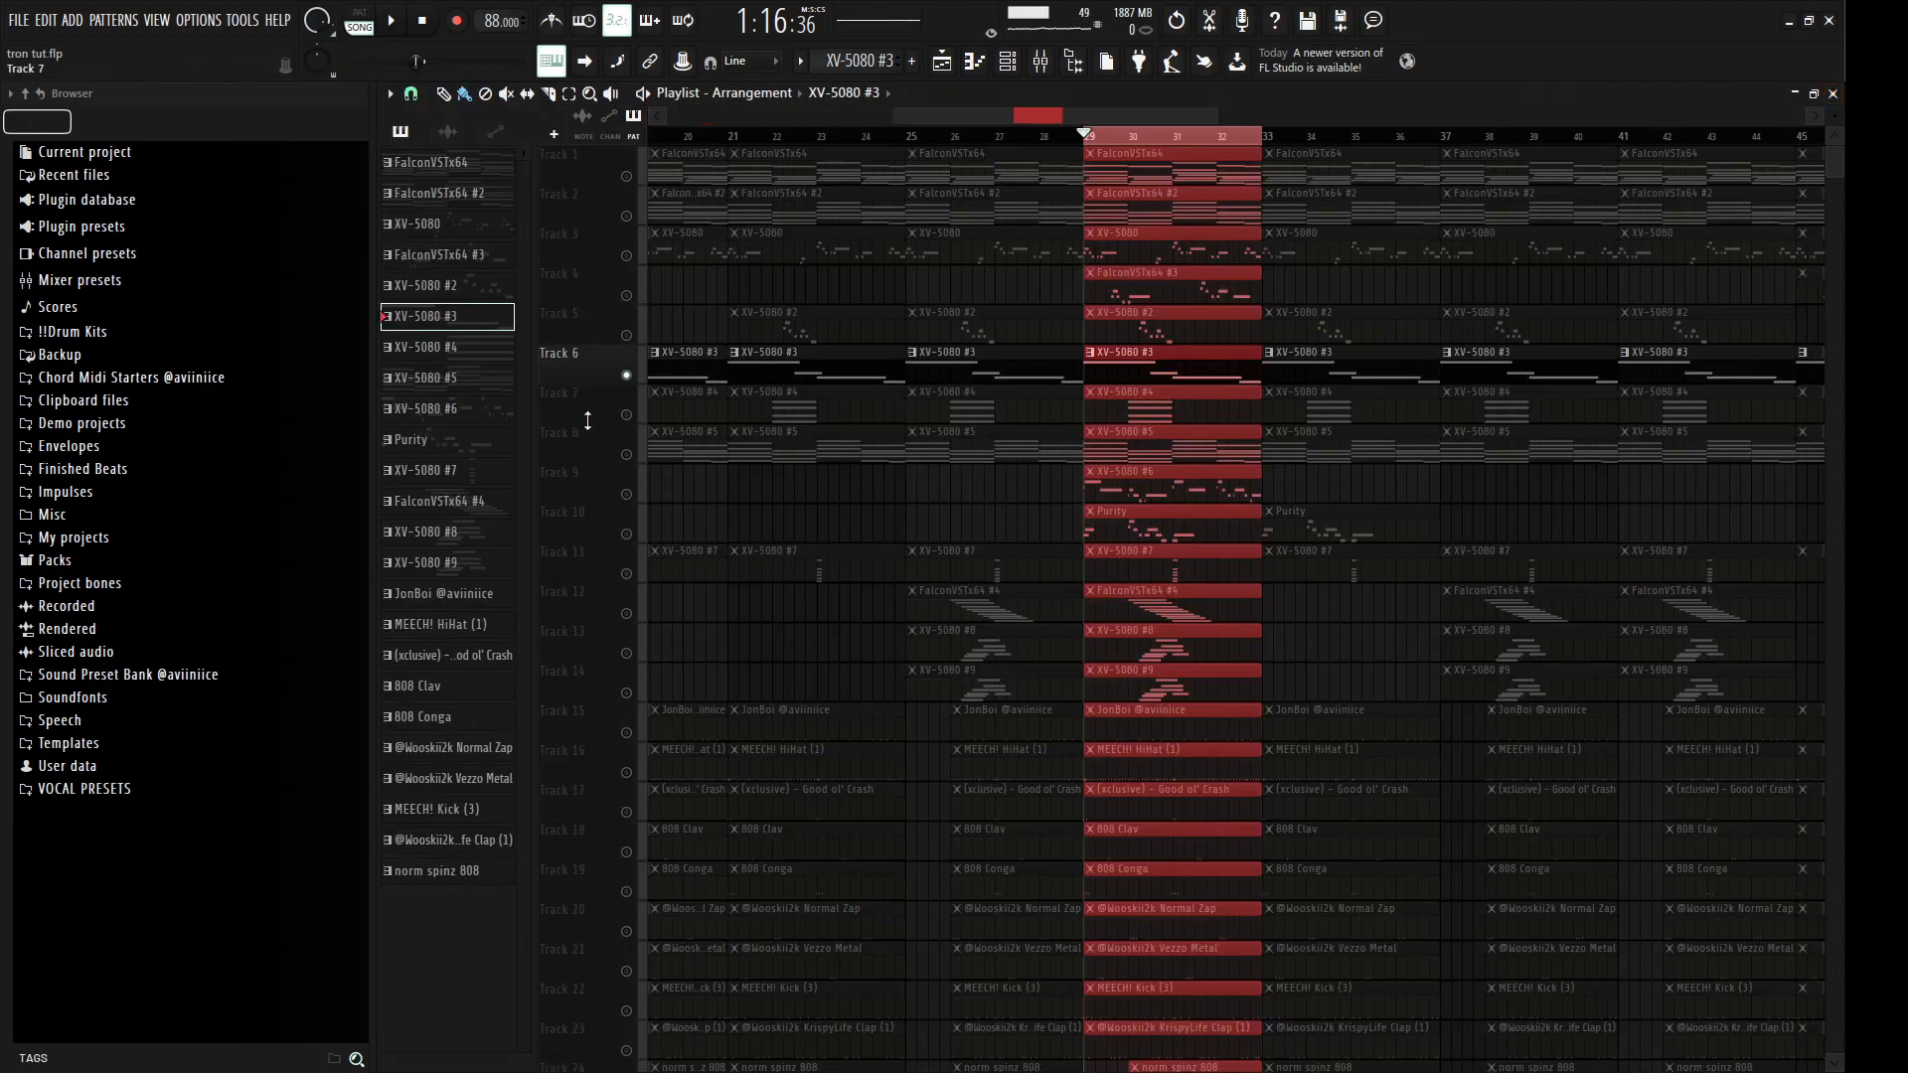
Step: Check the XV-5080 #4 channel's instrument preset, and open its clip in the piano roll
{"action": "left_click", "coordinate": [1006, 60]}
{"action": "left_click", "coordinate": [583, 380]}
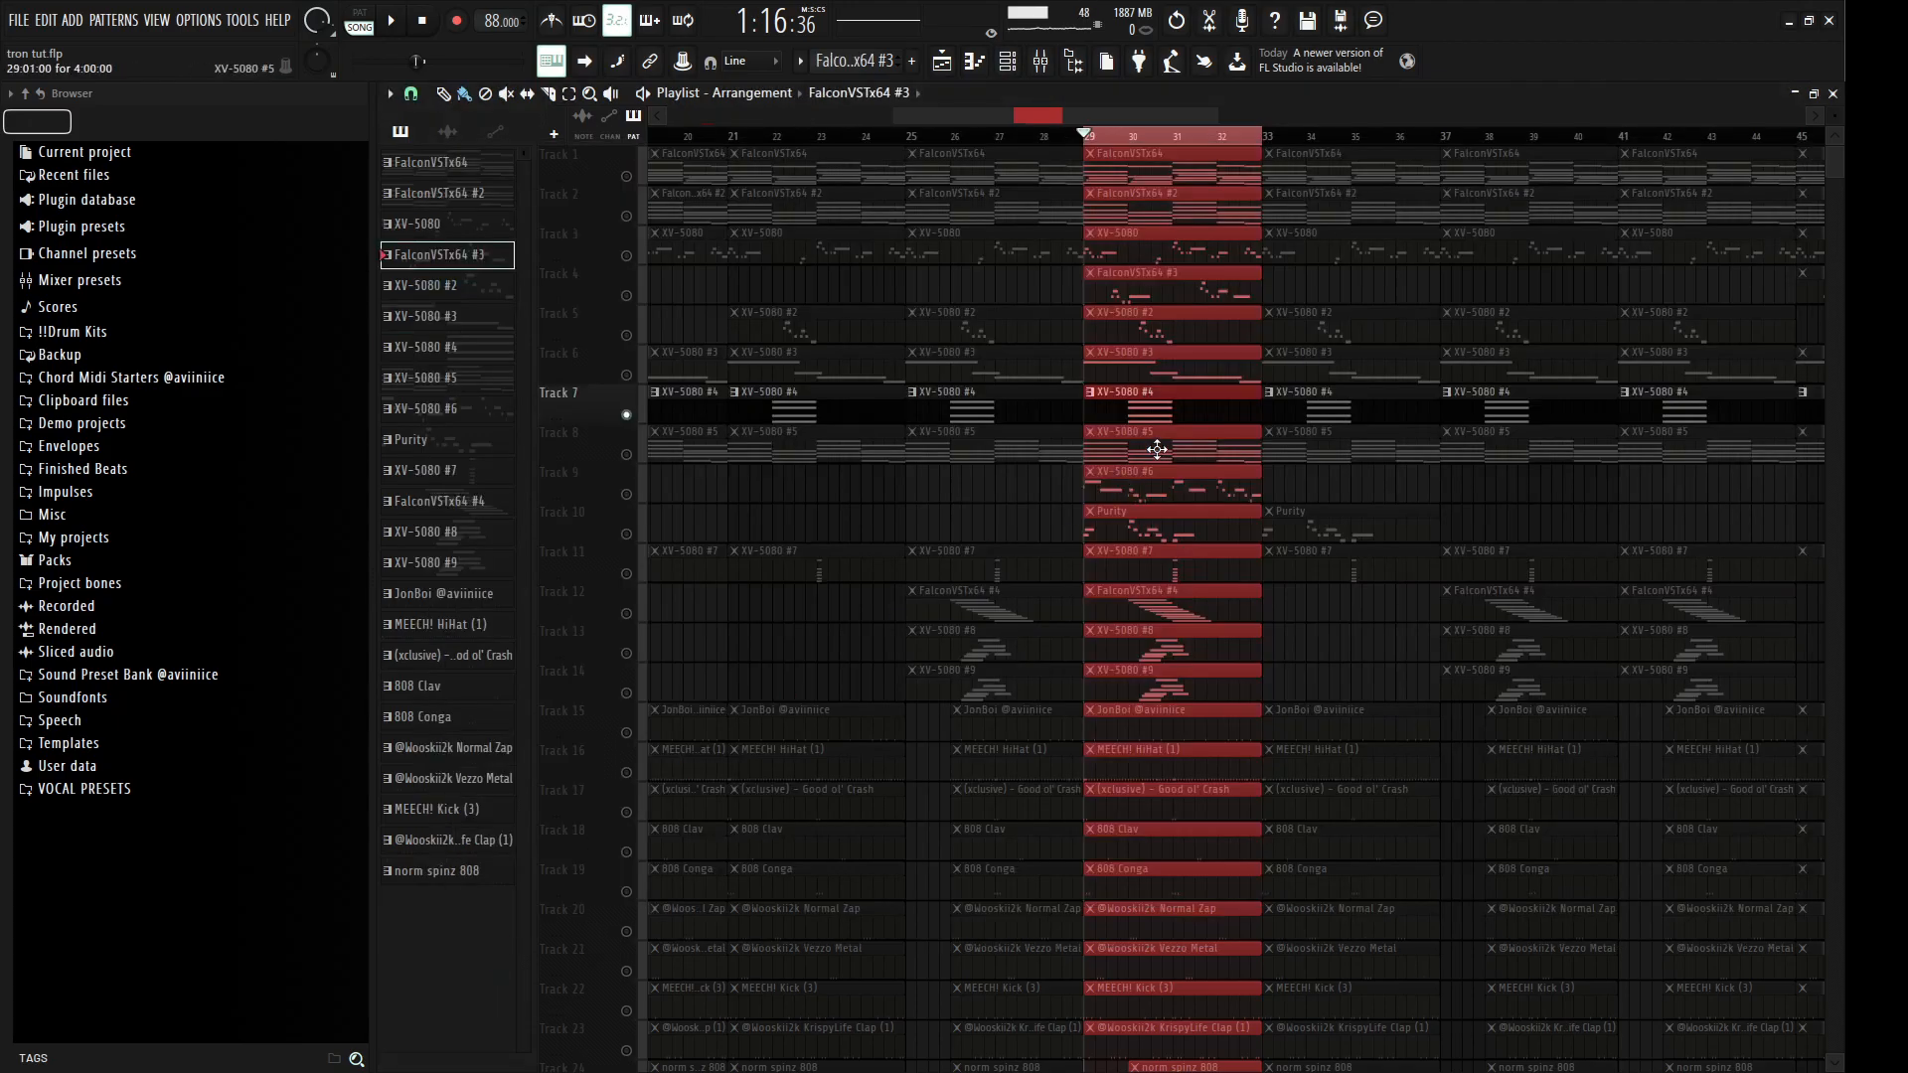
{"action": "left_click", "coordinate": [1143, 410]}
{"action": "double_click", "coordinate": [1142, 410]}
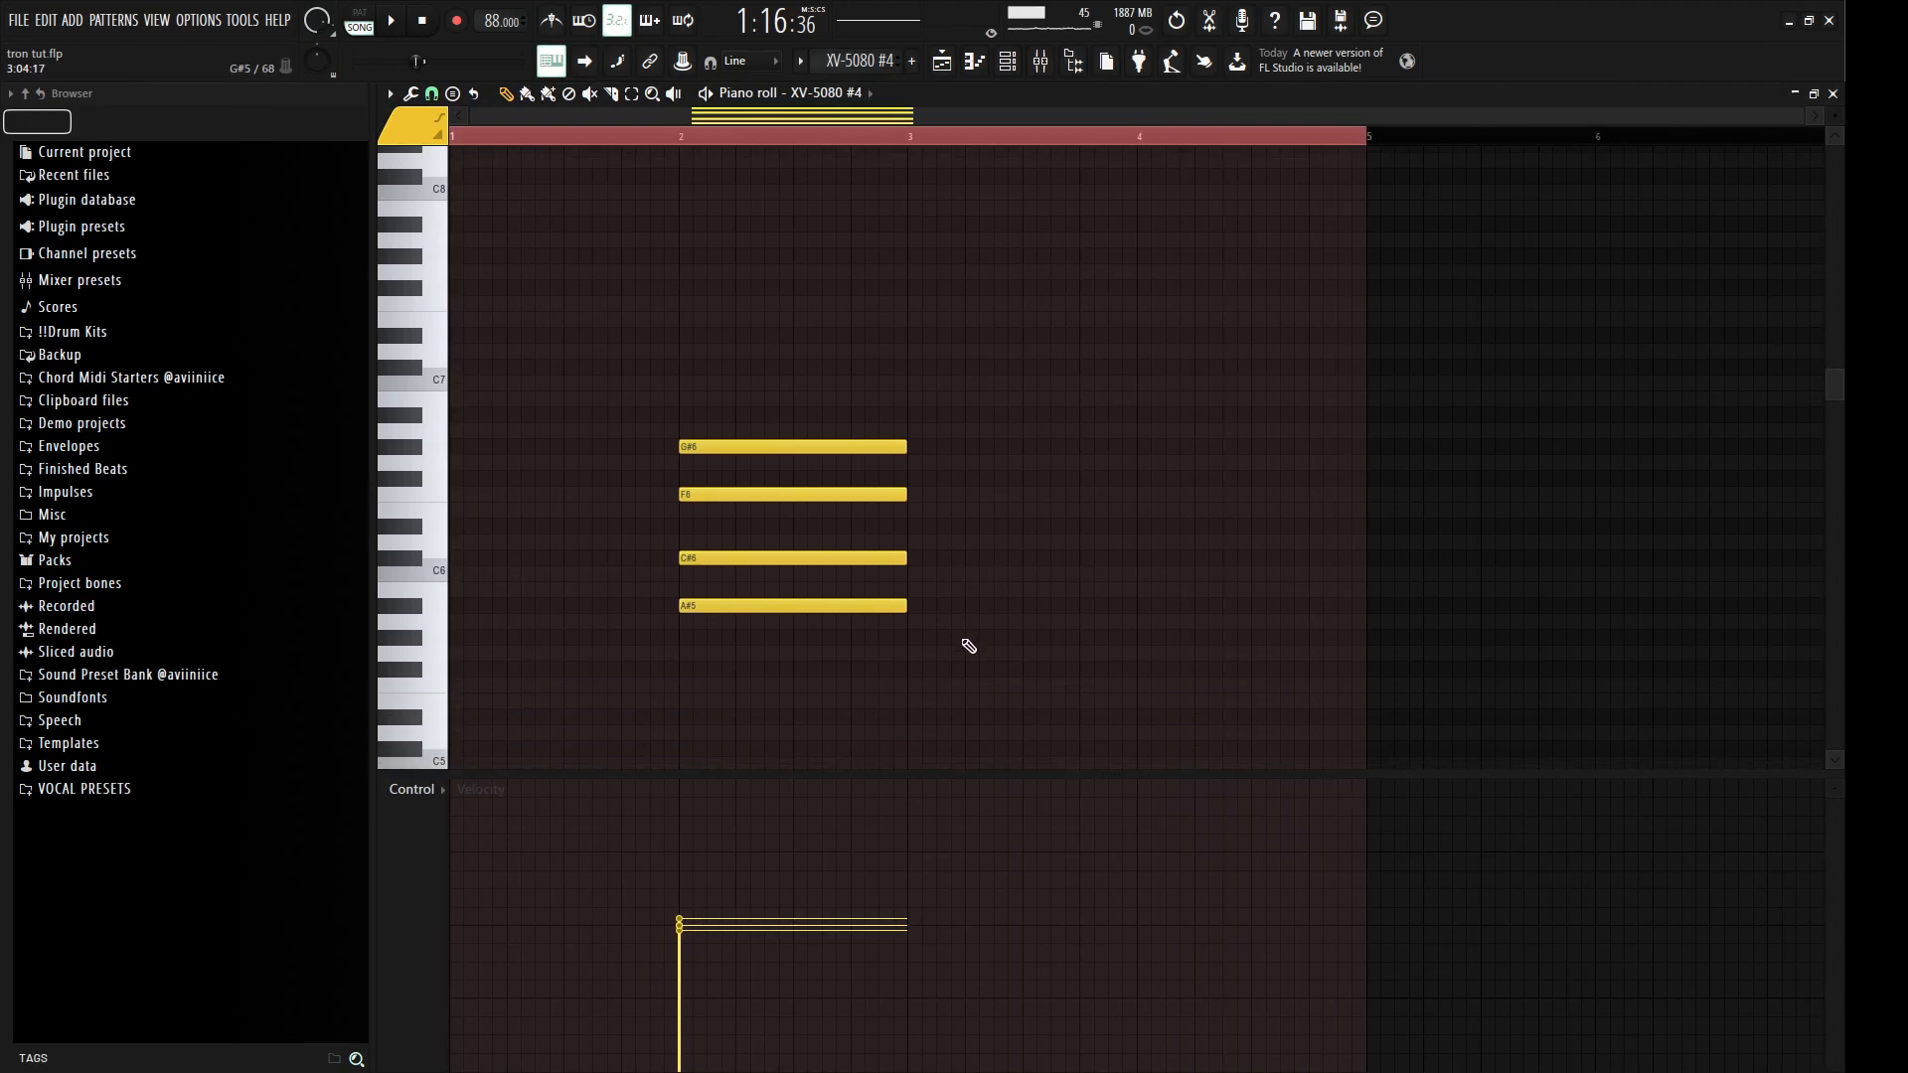
Step: Select and play the sustained XV-5080 #4 chord in bar 2, and close the piano roll
{"action": "key", "text": "ctrl+a"}
{"action": "key", "text": "space"}
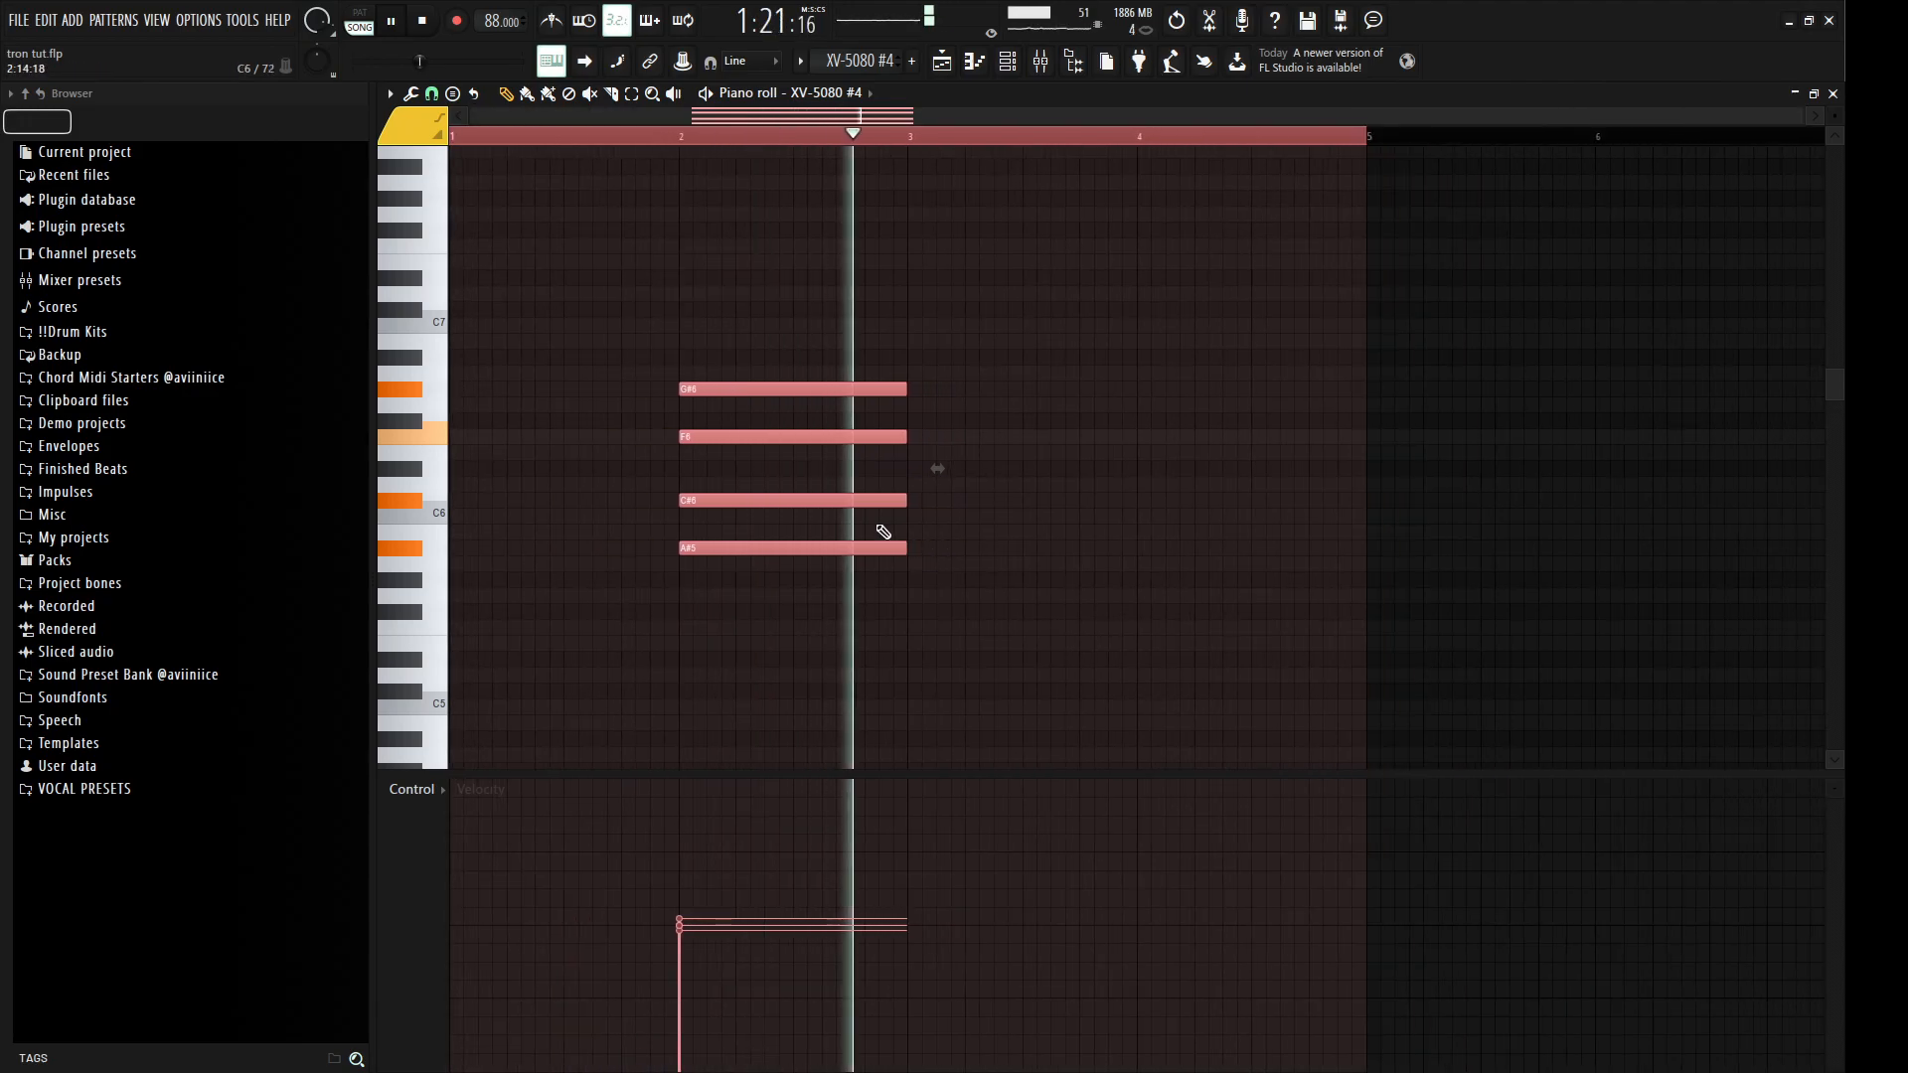
{"action": "key", "text": "space"}
{"action": "left_click", "coordinate": [1833, 93]}
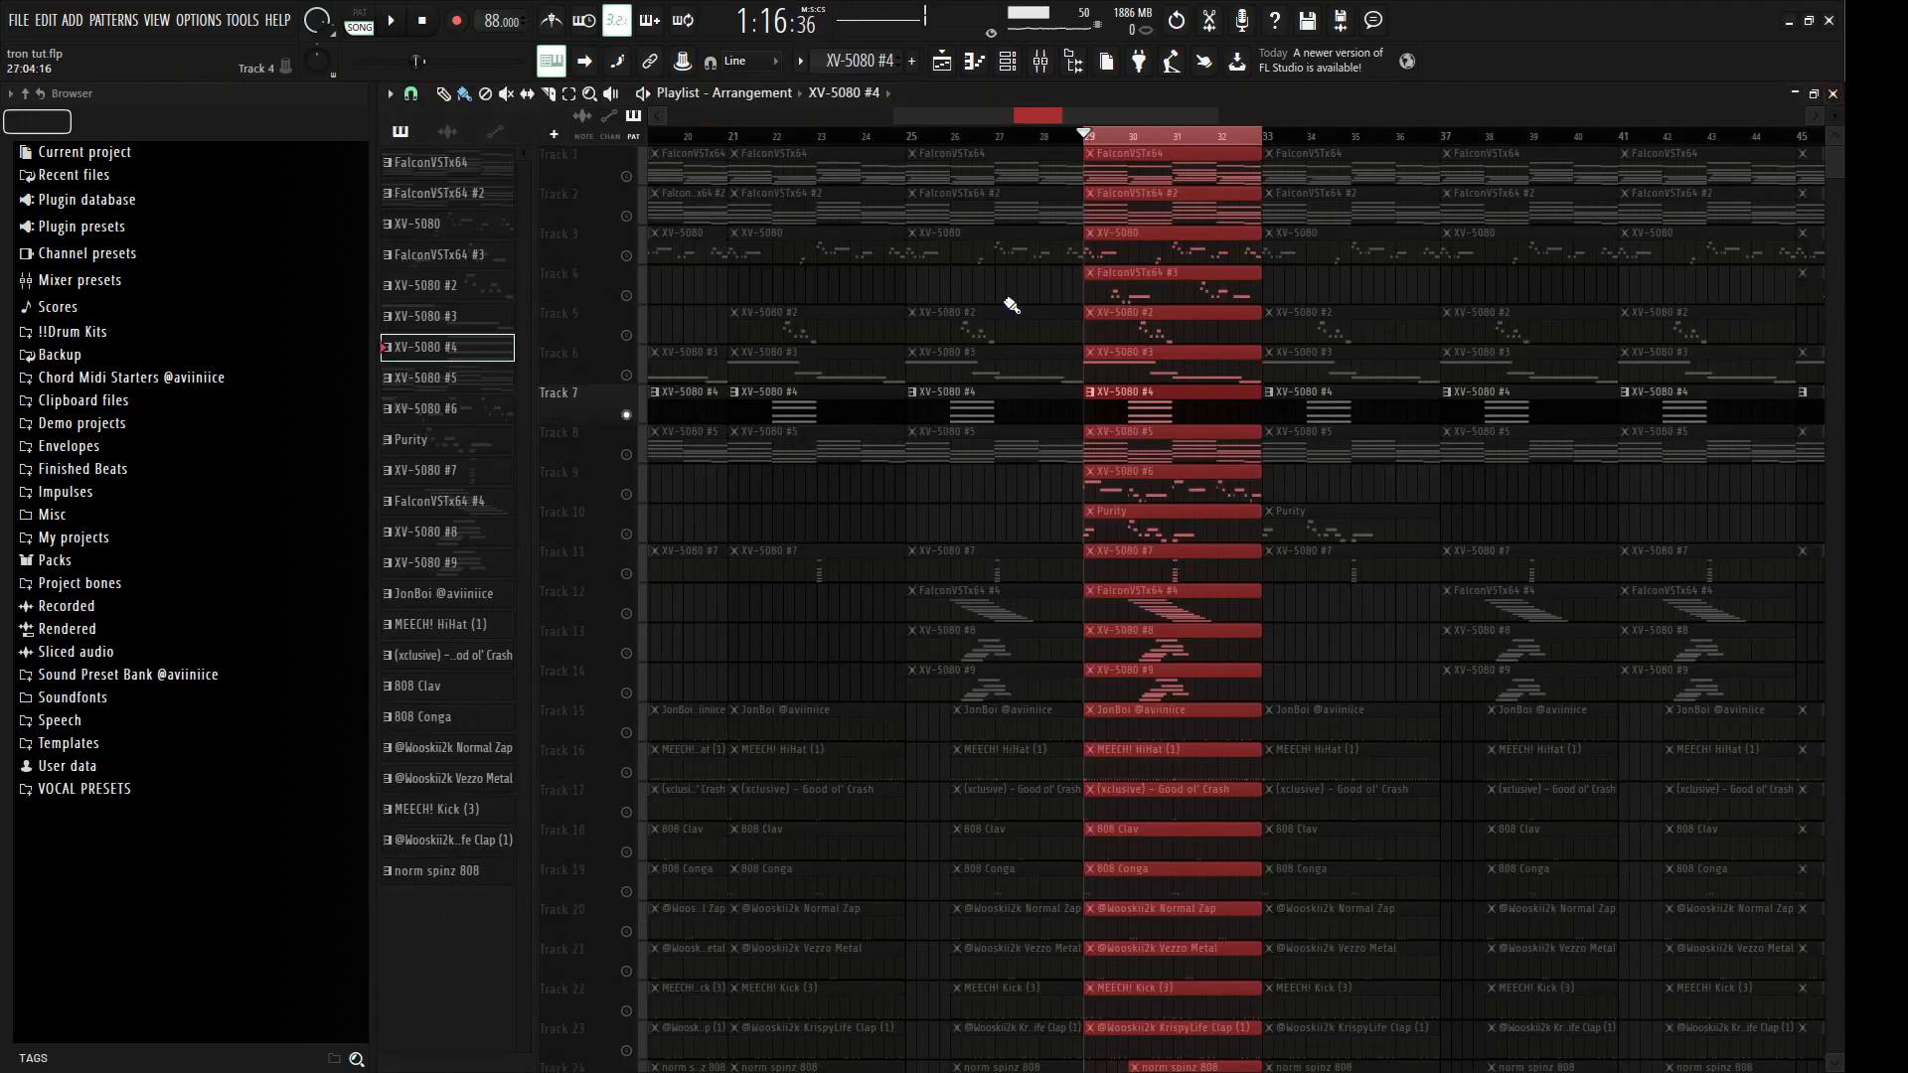
Step: Examine the chord notes of the FalconVSTx64 #2 clip in the piano roll, and close it
{"action": "double_click", "coordinate": [1139, 209]}
{"action": "scroll", "coordinate": [932, 610], "scroll_direction": "down", "scroll_amount": 3}
{"action": "left_click_drag", "start_coordinate": [697, 327], "coordinate": [701, 656]}
{"action": "left_click", "coordinate": [1833, 94]}
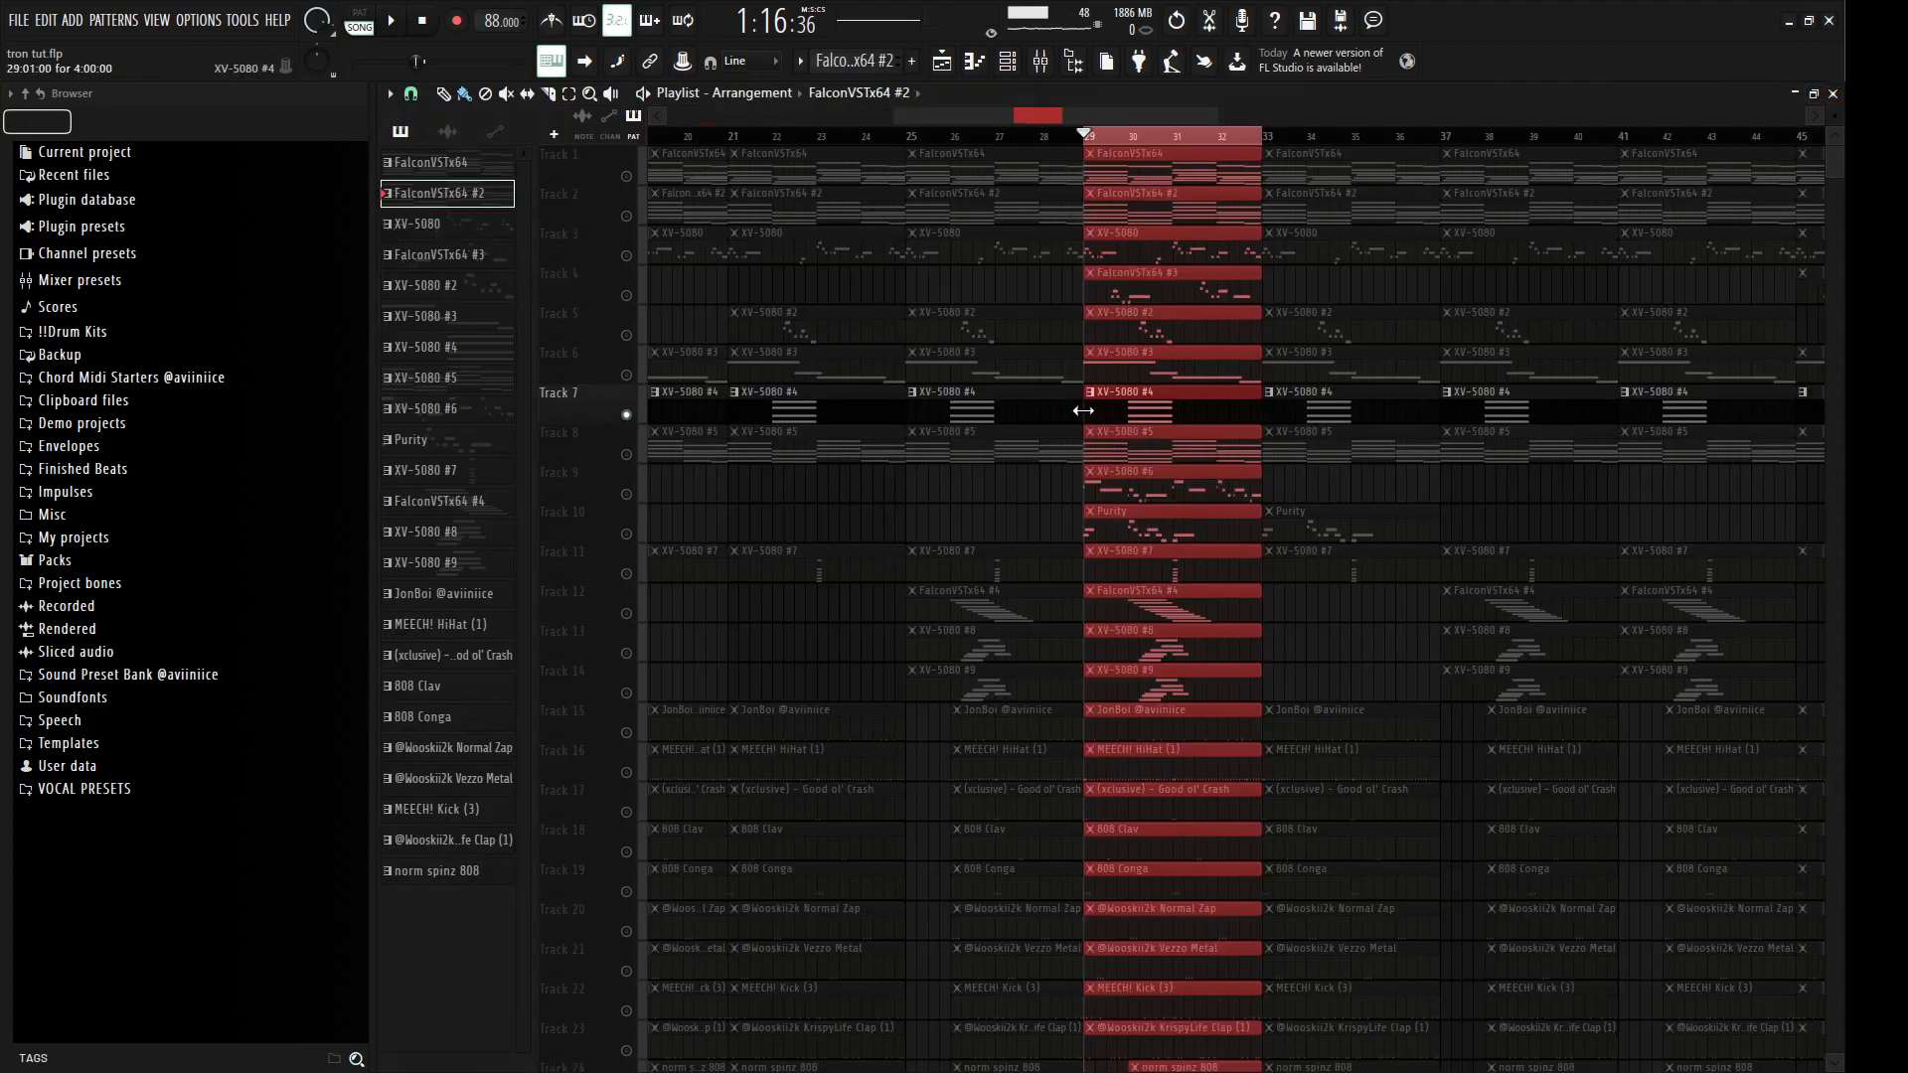
Step: Open the XV-5080 #5 clip in the piano roll and view the channel's instrument preset, closing the plugin and channel rack
{"action": "double_click", "coordinate": [1112, 447]}
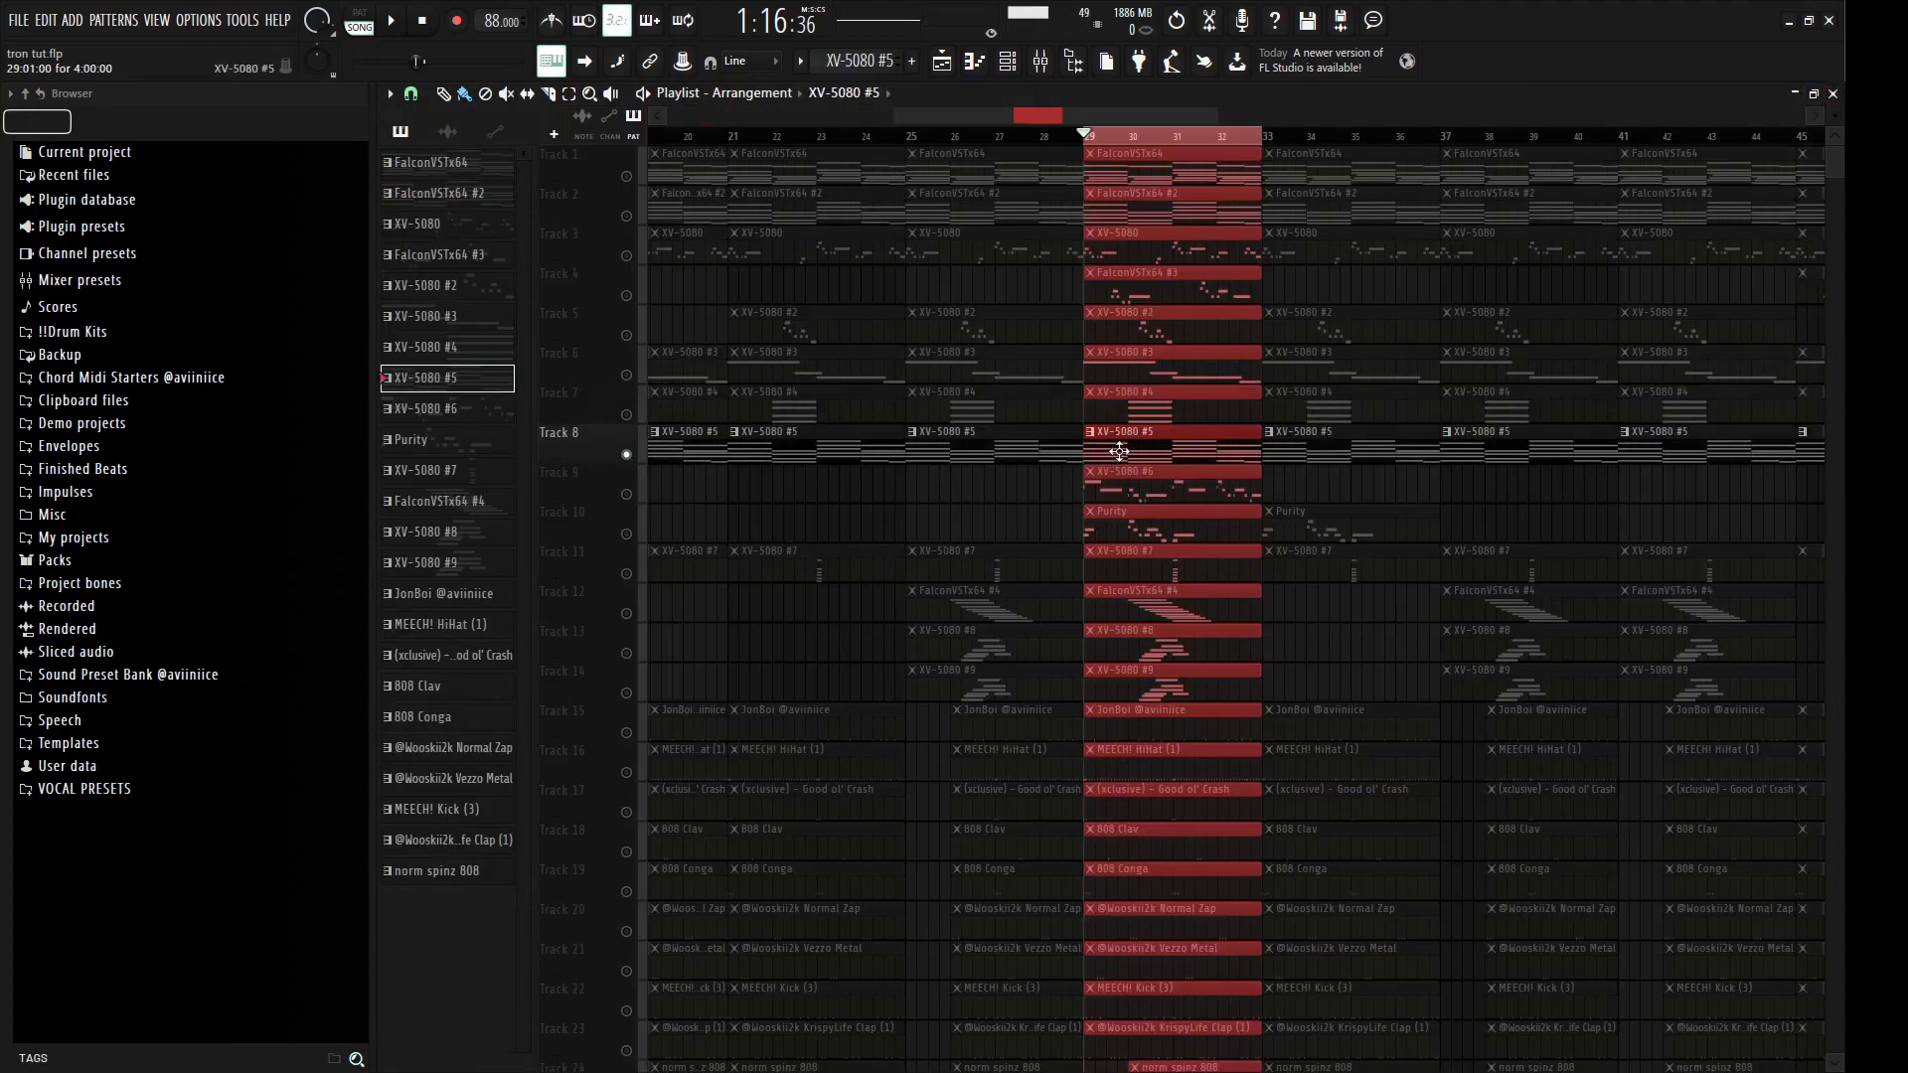
{"action": "left_click_drag", "start_coordinate": [955, 357], "coordinate": [966, 355]}
{"action": "left_click", "coordinate": [1007, 62]}
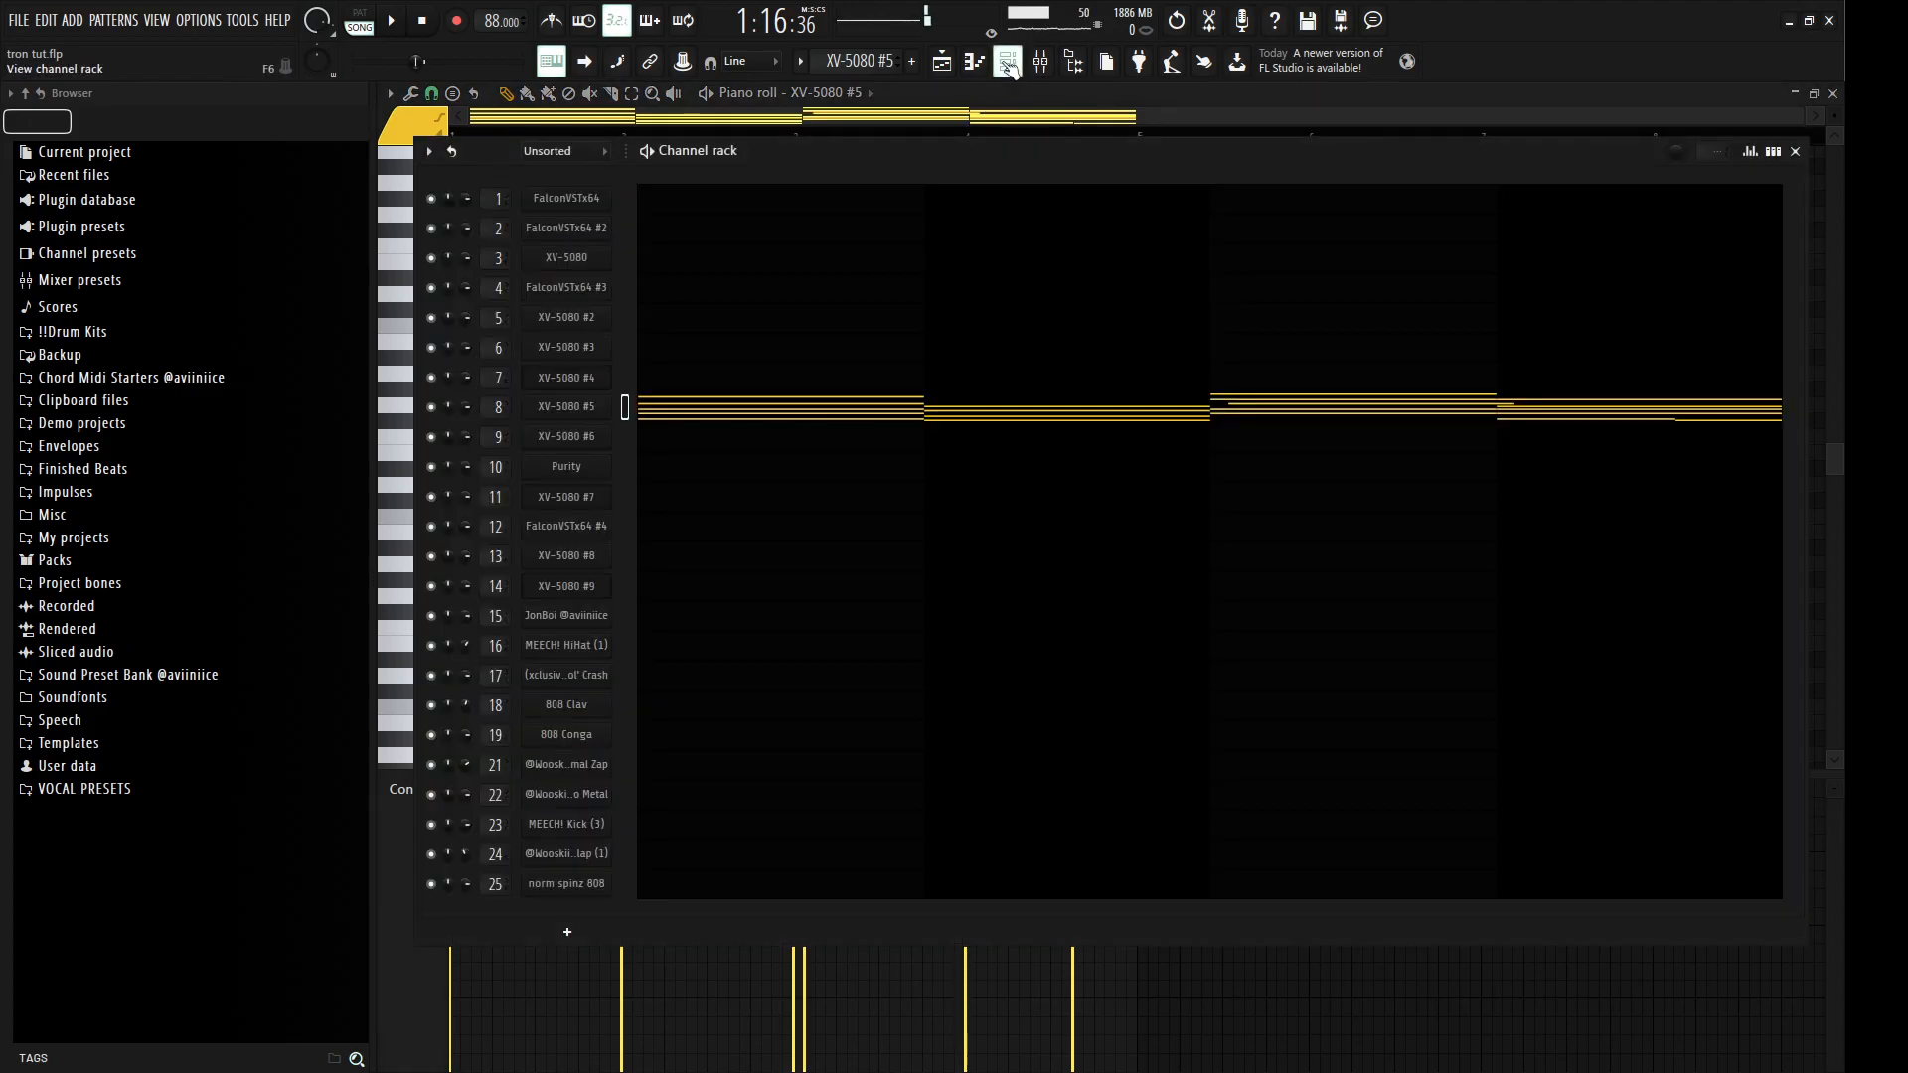
{"action": "left_click", "coordinate": [591, 408]}
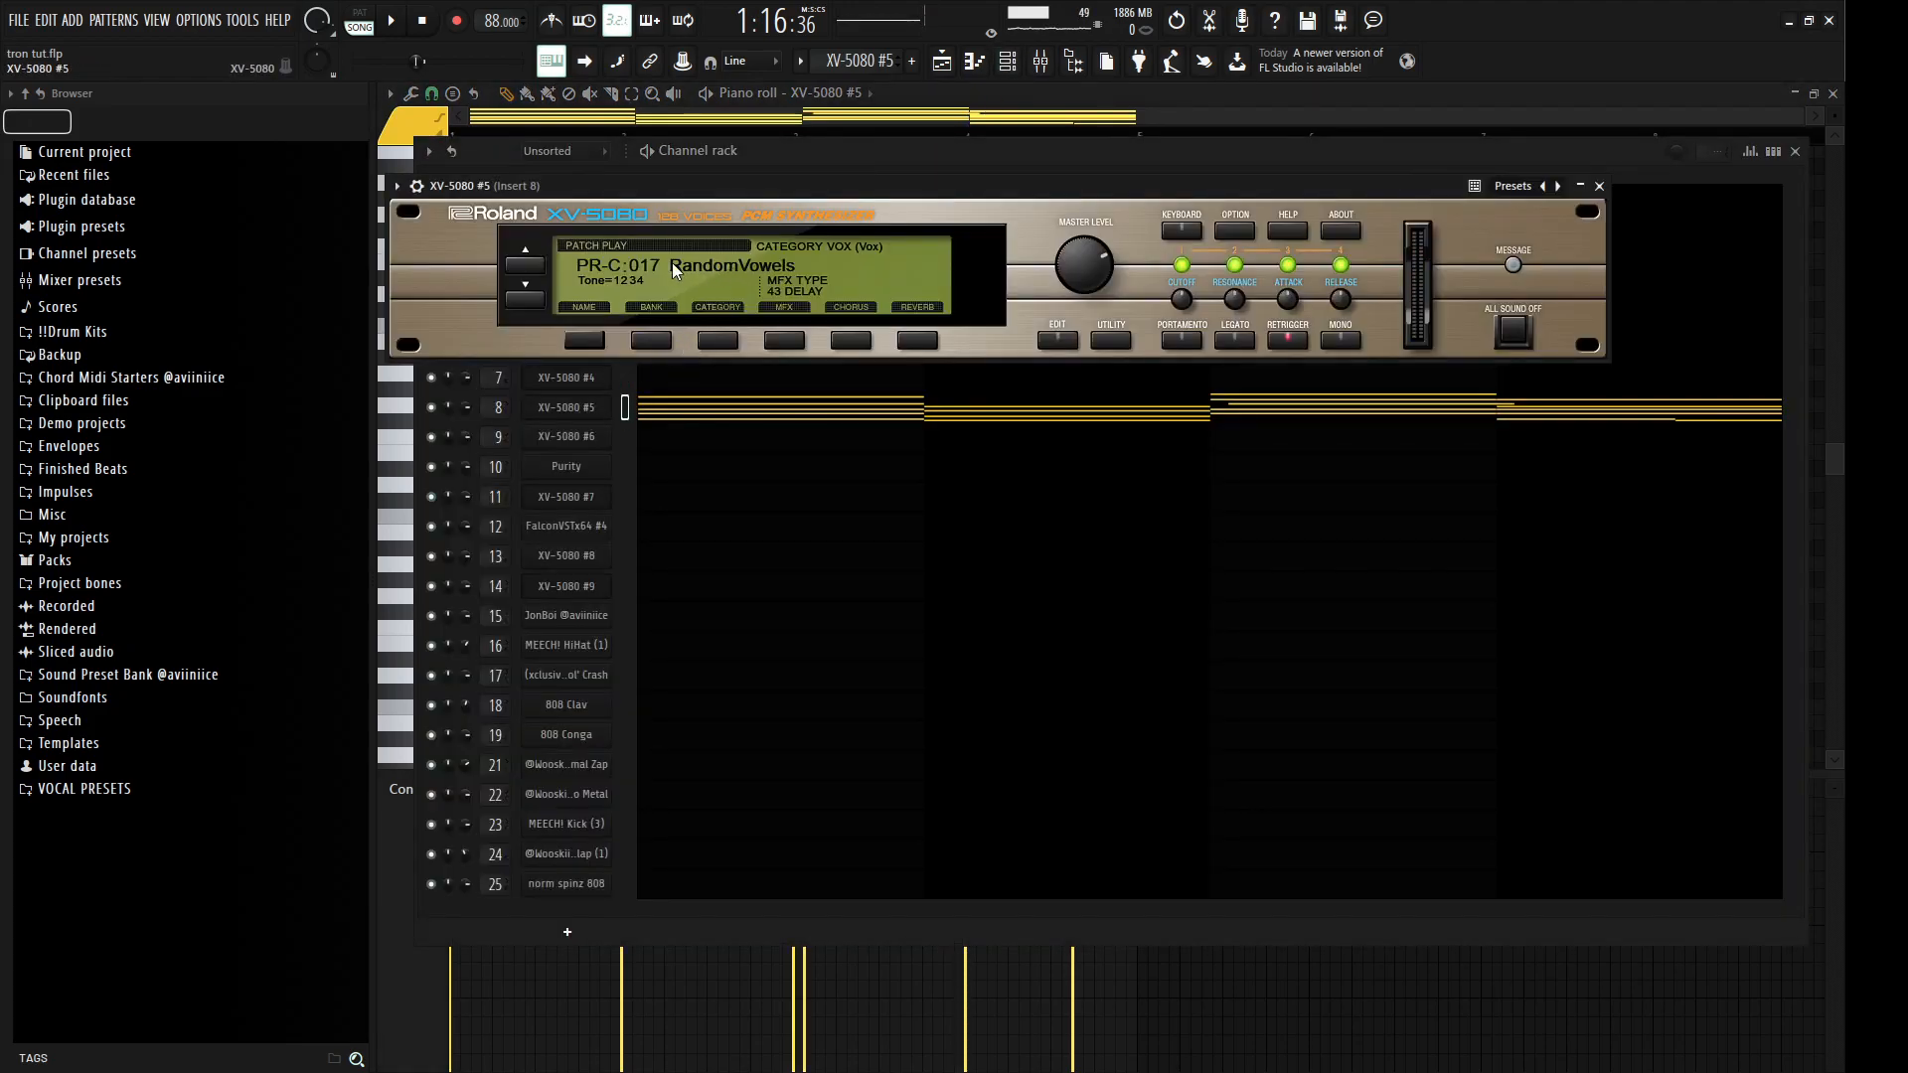
{"action": "left_click", "coordinate": [1599, 186]}
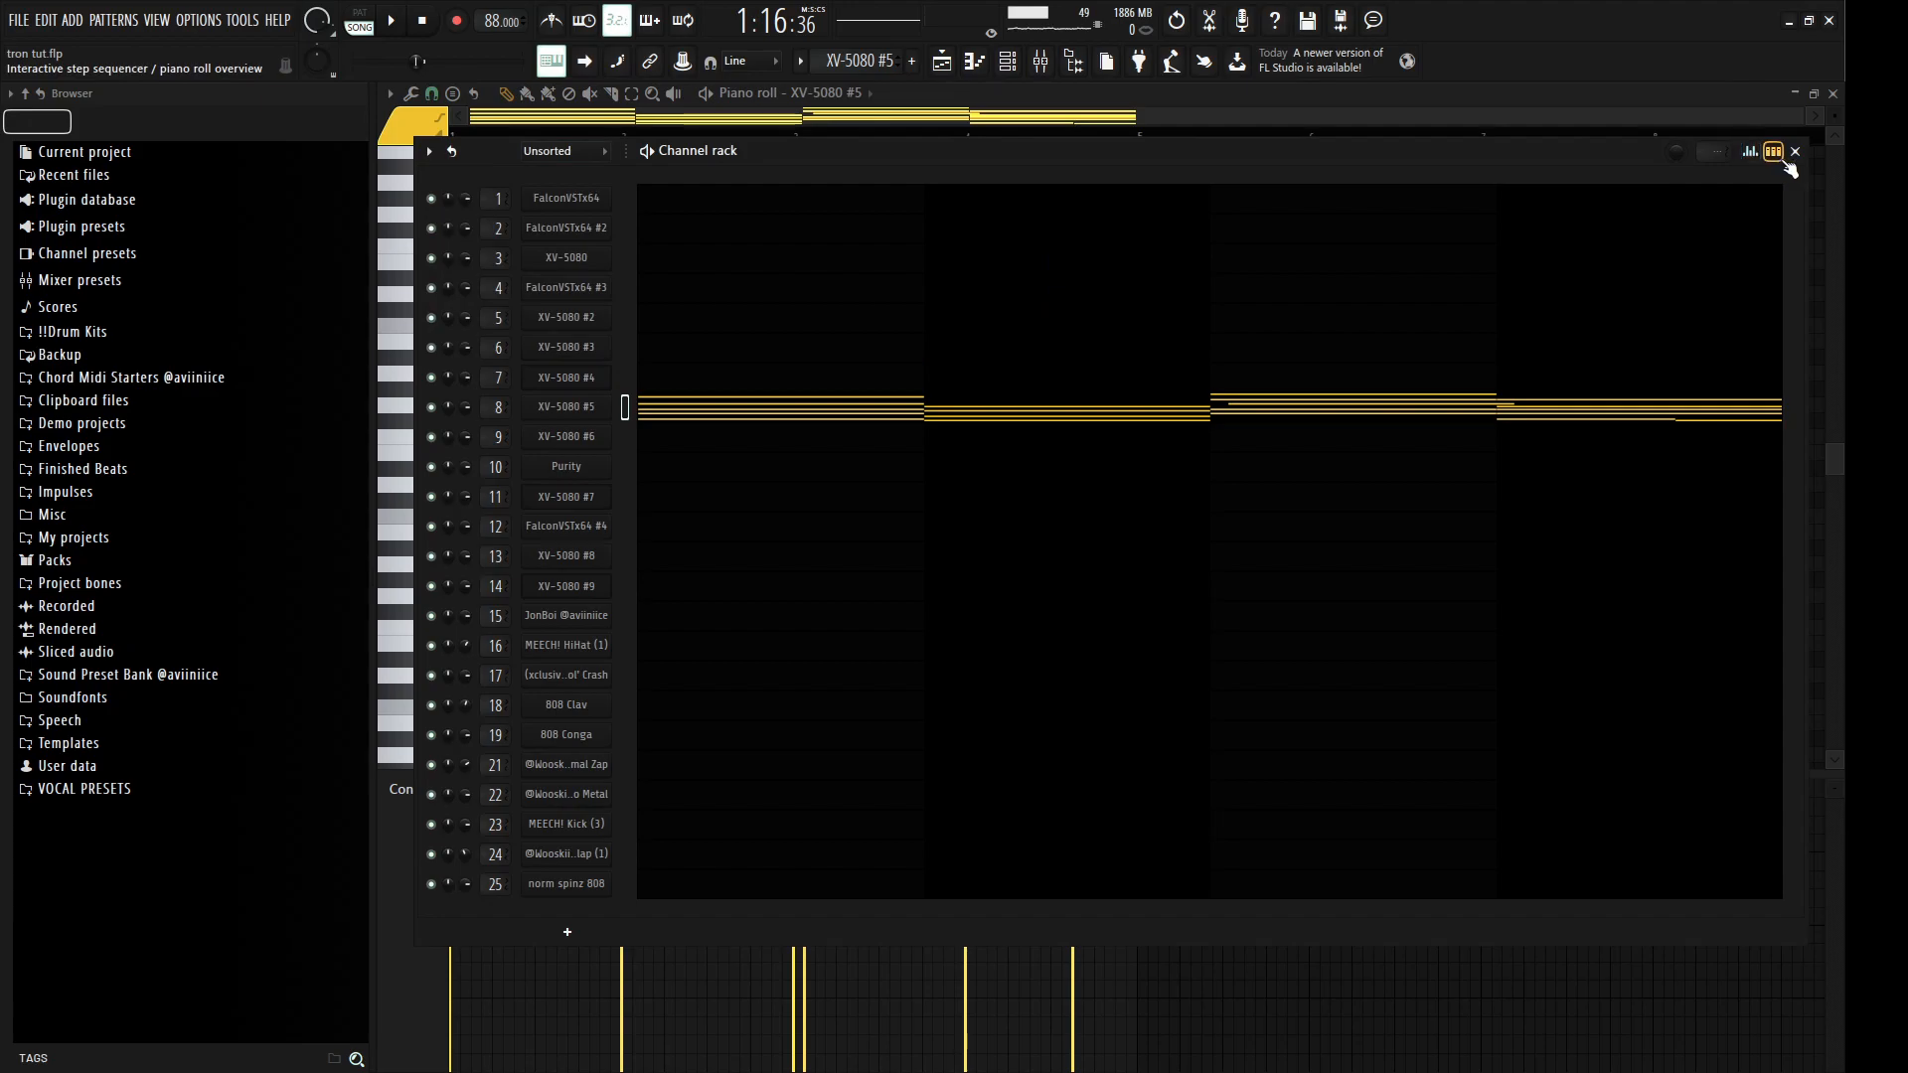
{"action": "left_click", "coordinate": [1794, 151]}
Step: Play the XV-5080 #5 chord progression with all its notes selected, and return to the playlist
{"action": "scroll", "coordinate": [1066, 495], "scroll_direction": "down", "scroll_amount": 3}
{"action": "scroll", "coordinate": [1061, 499], "scroll_direction": "up", "scroll_amount": 3}
{"action": "key", "text": "space"}
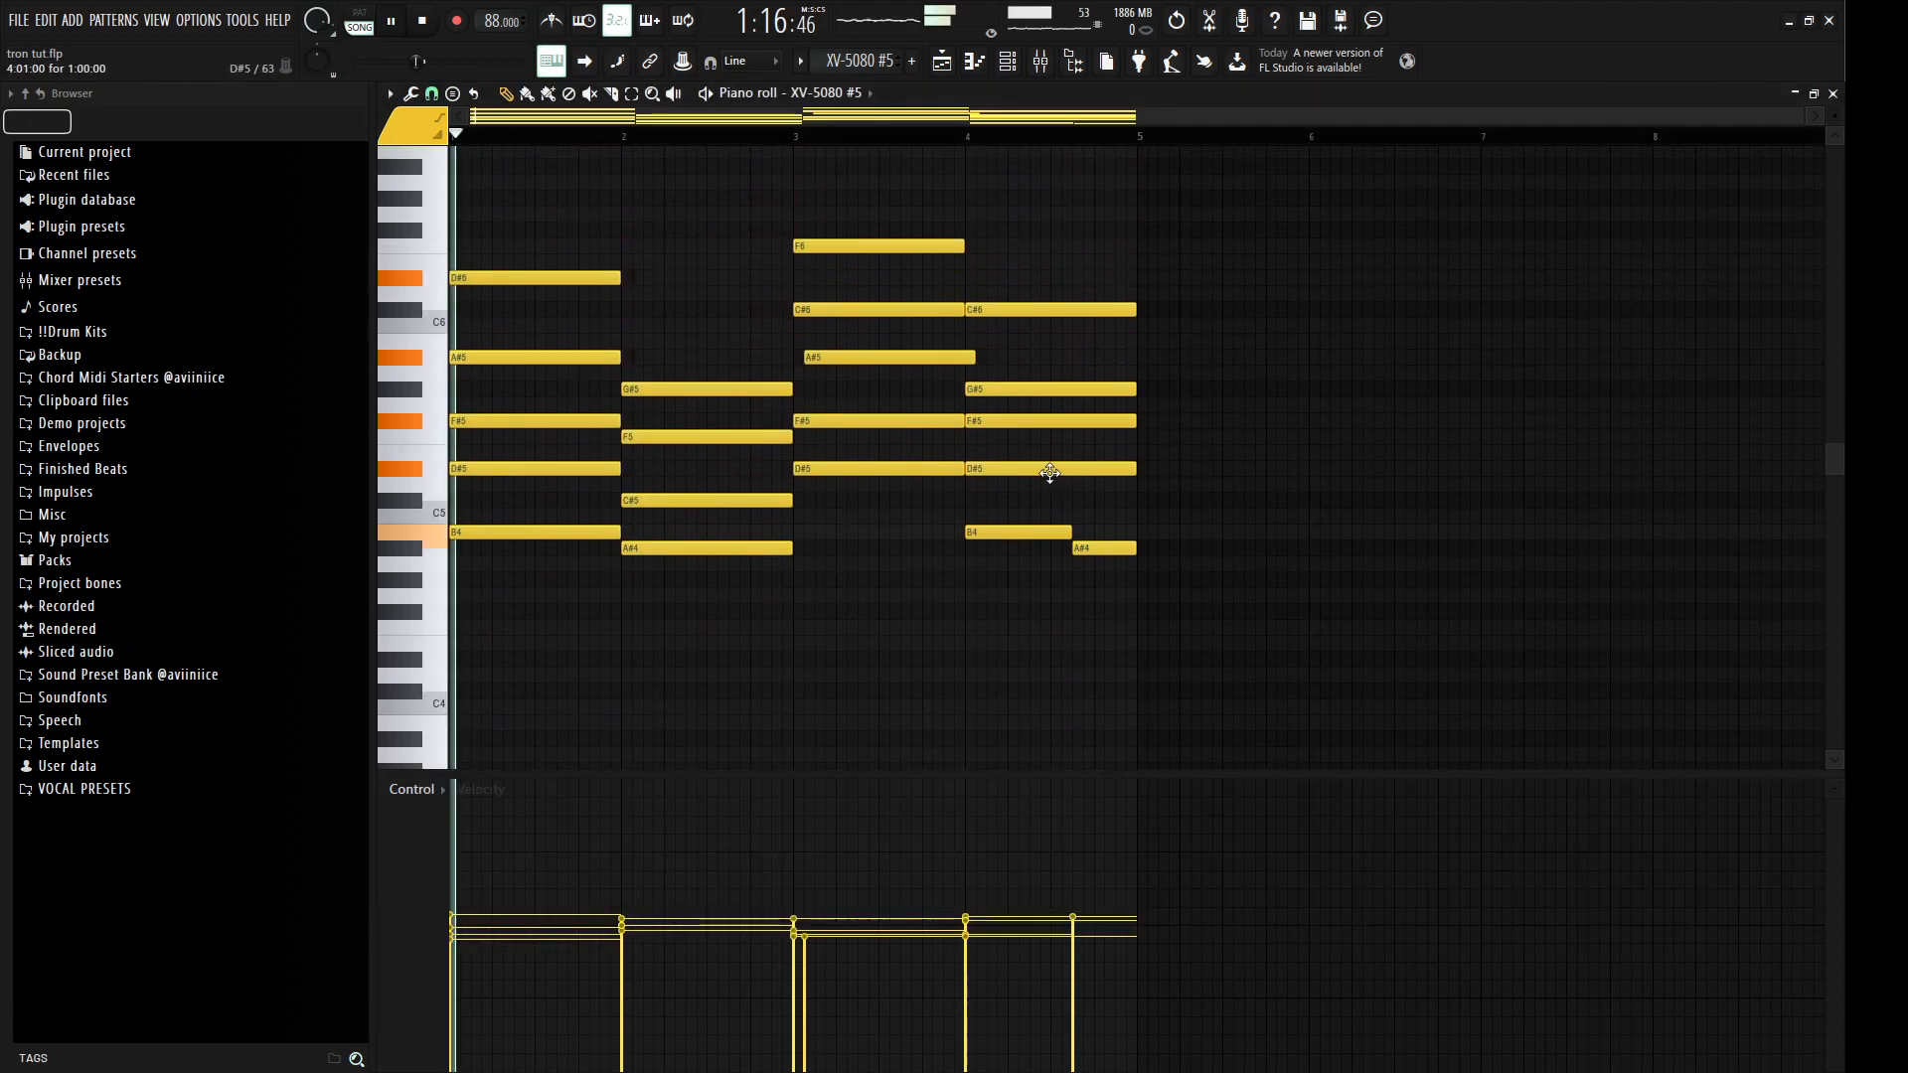
{"action": "key", "text": "ctrl+a"}
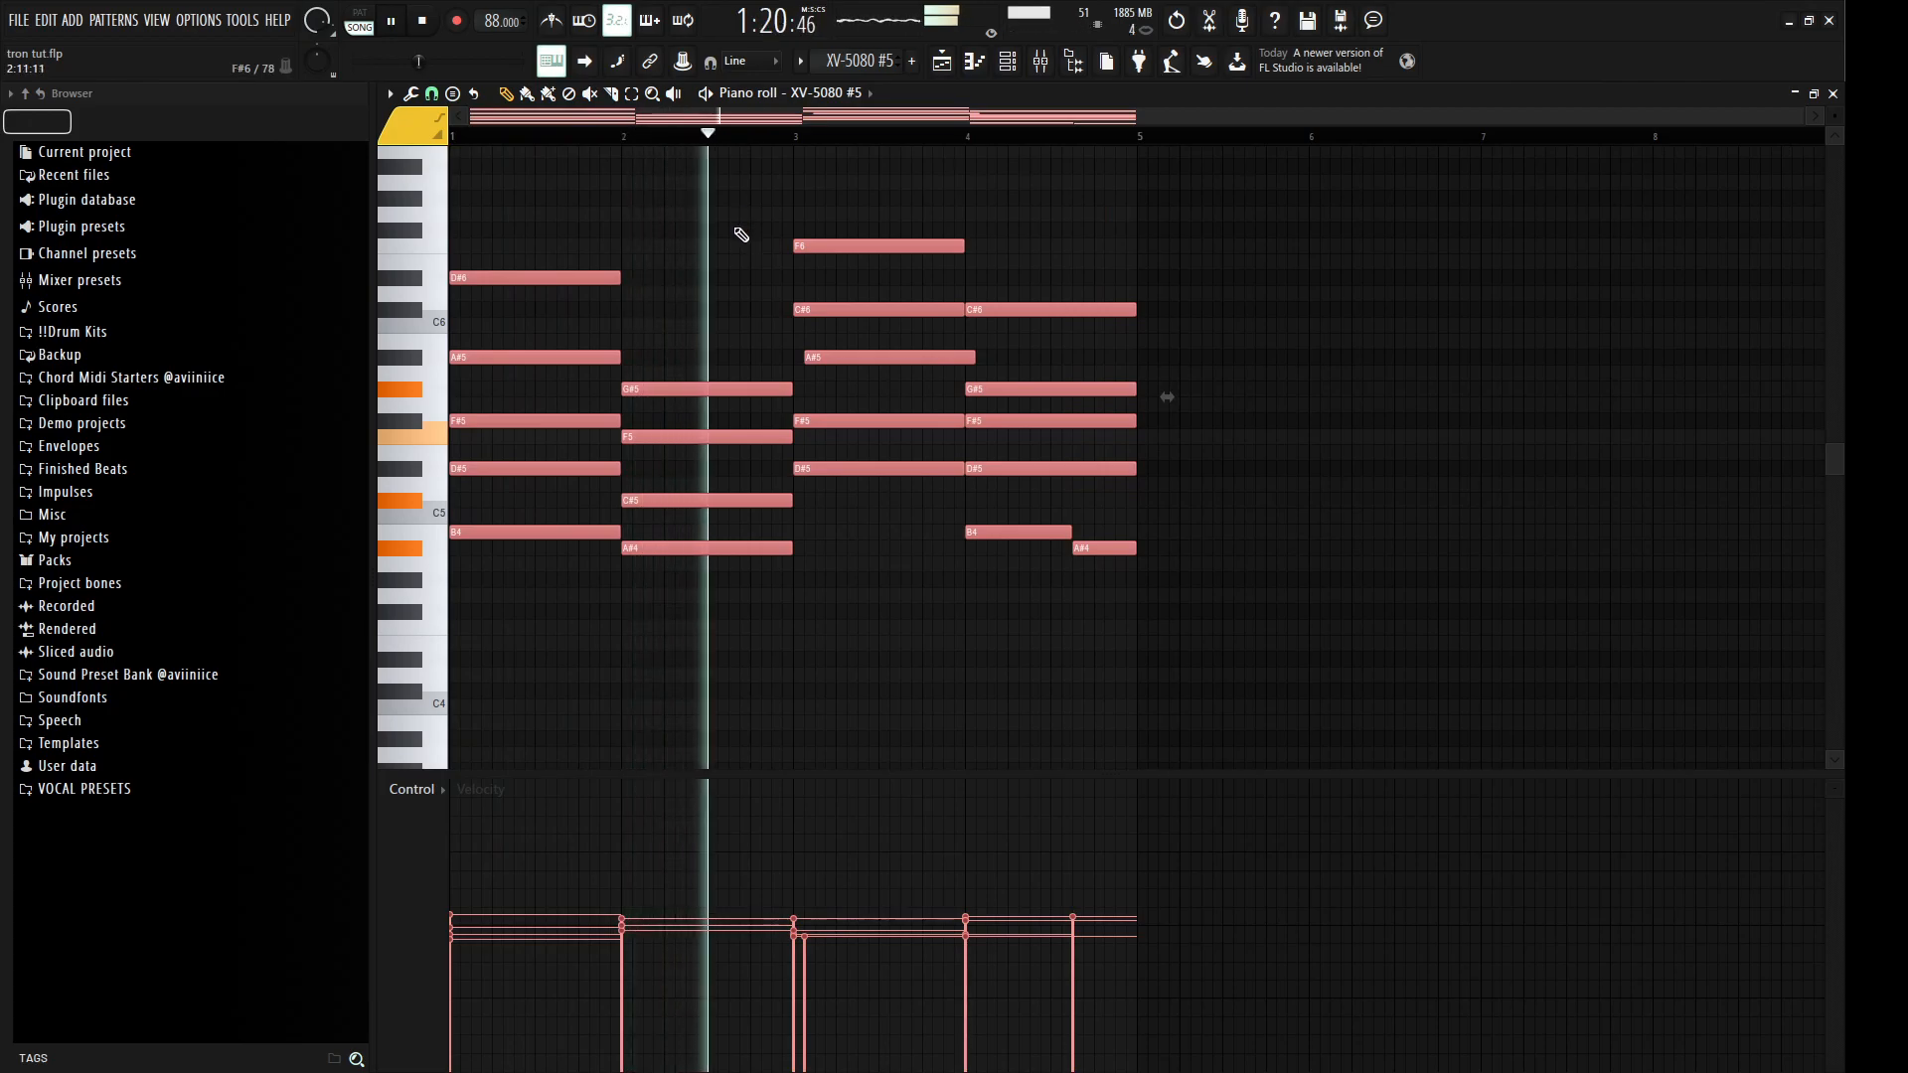
{"action": "left_click", "coordinate": [1040, 62]}
{"action": "left_click", "coordinate": [1044, 65]}
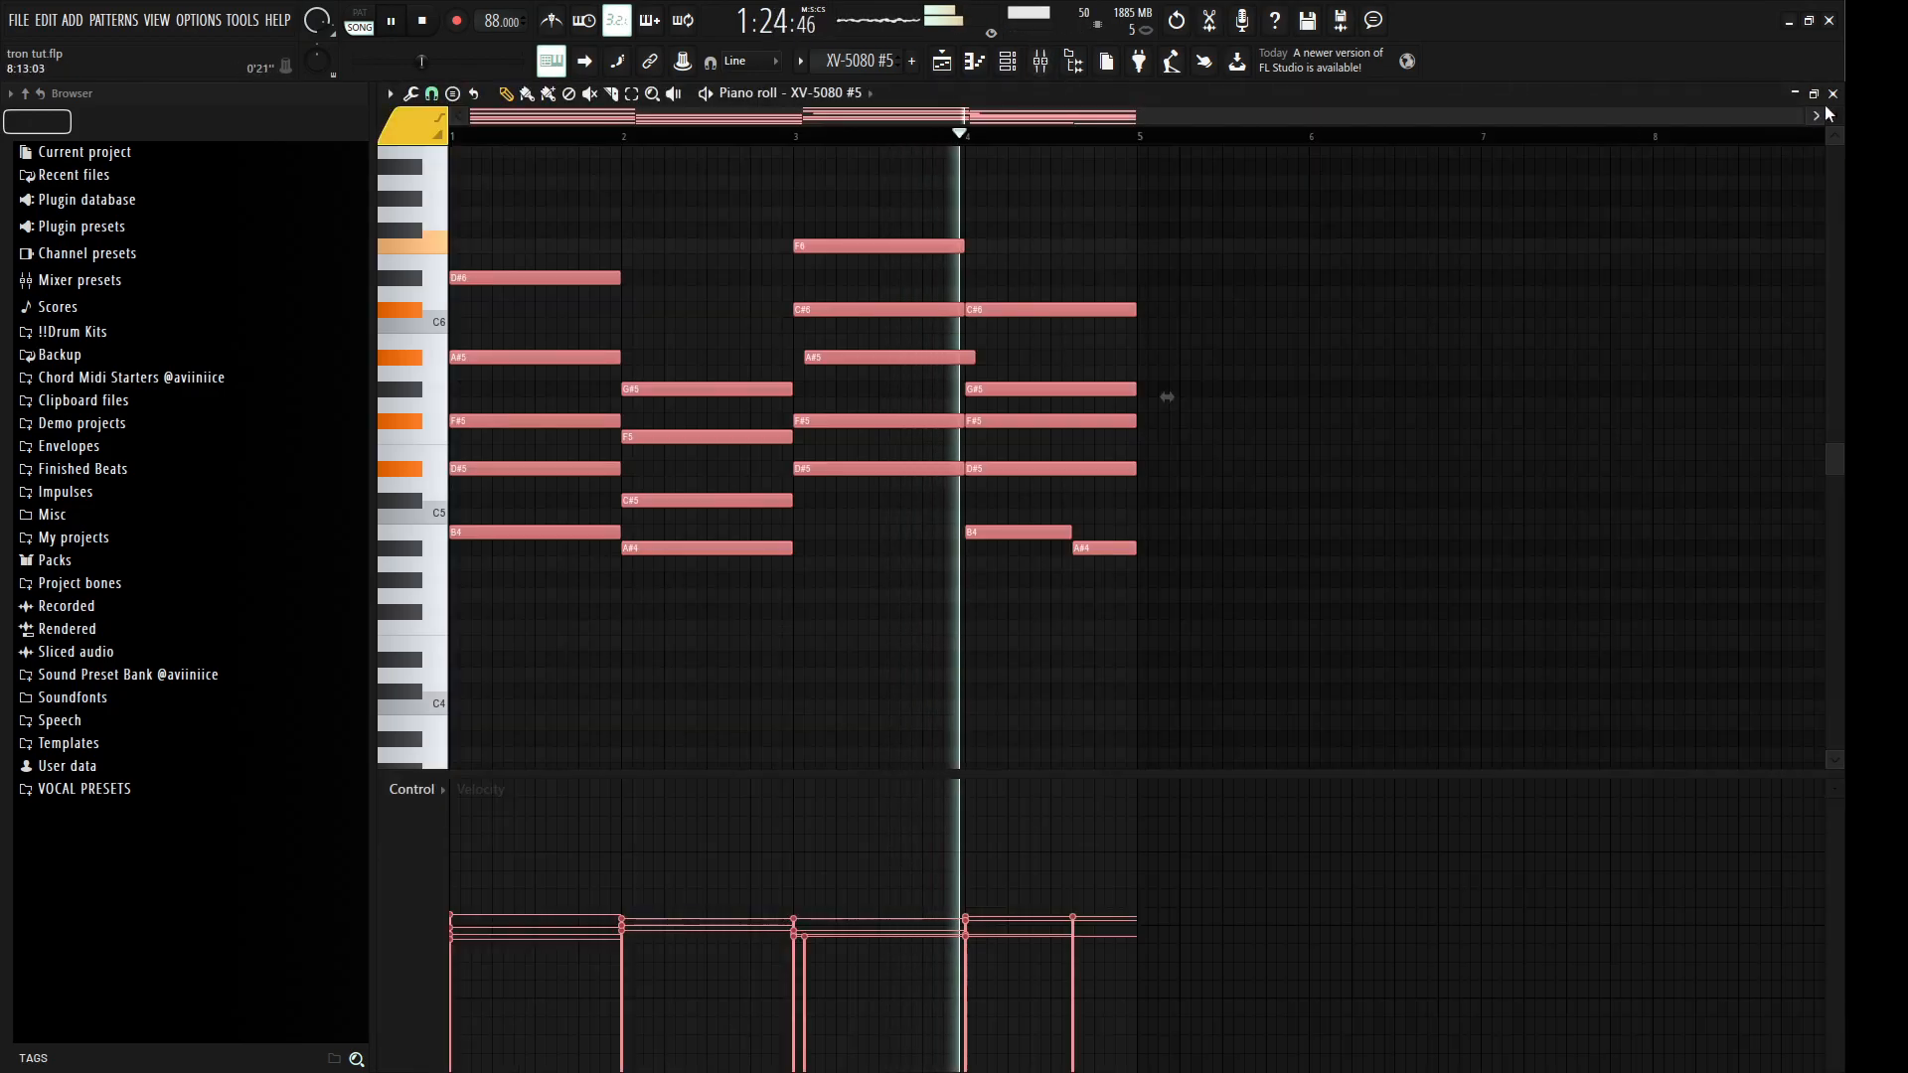
{"action": "key", "text": "F5"}
{"action": "key", "text": "space"}
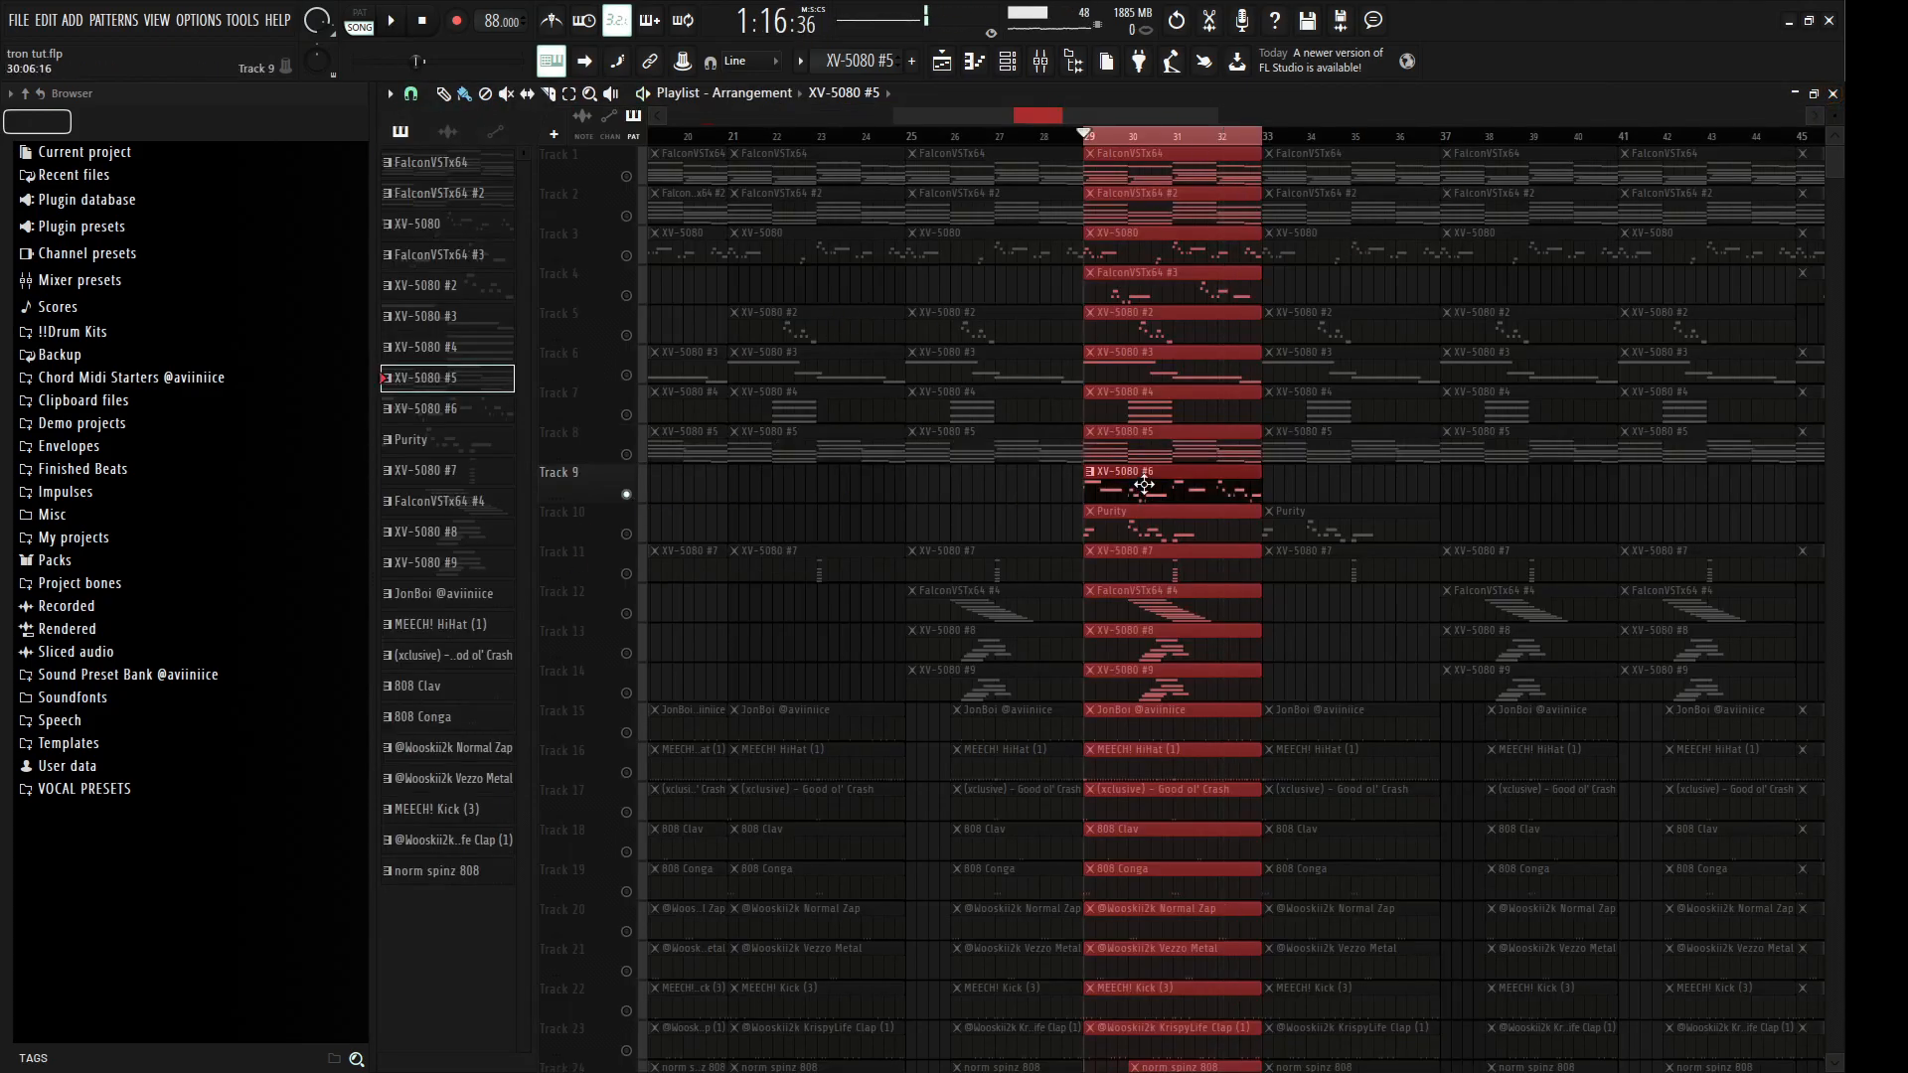
Step: Open the XV-5080 #6 clip in the piano roll and inspect its instrument preset, closing the plugin and channel rack
{"action": "double_click", "coordinate": [1098, 487]}
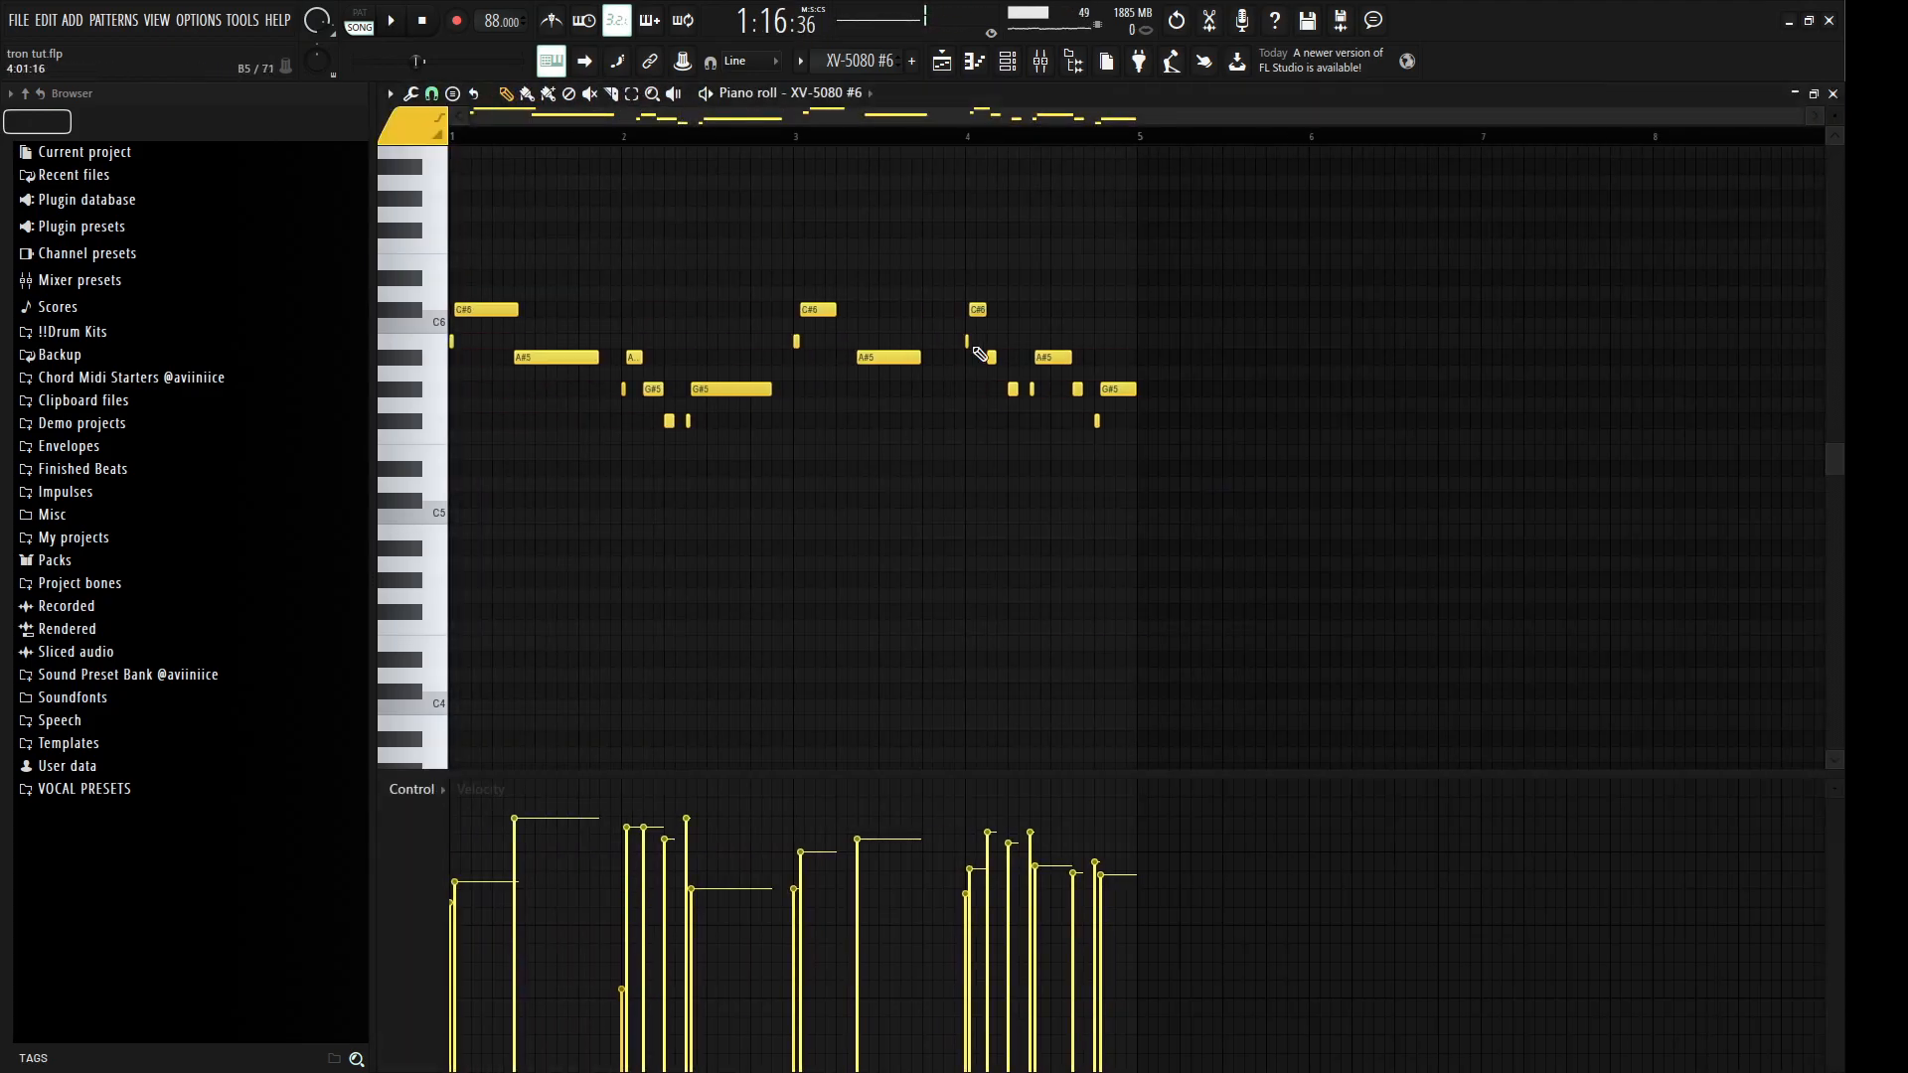
{"action": "left_click", "coordinate": [1007, 61]}
{"action": "left_click", "coordinate": [581, 436]}
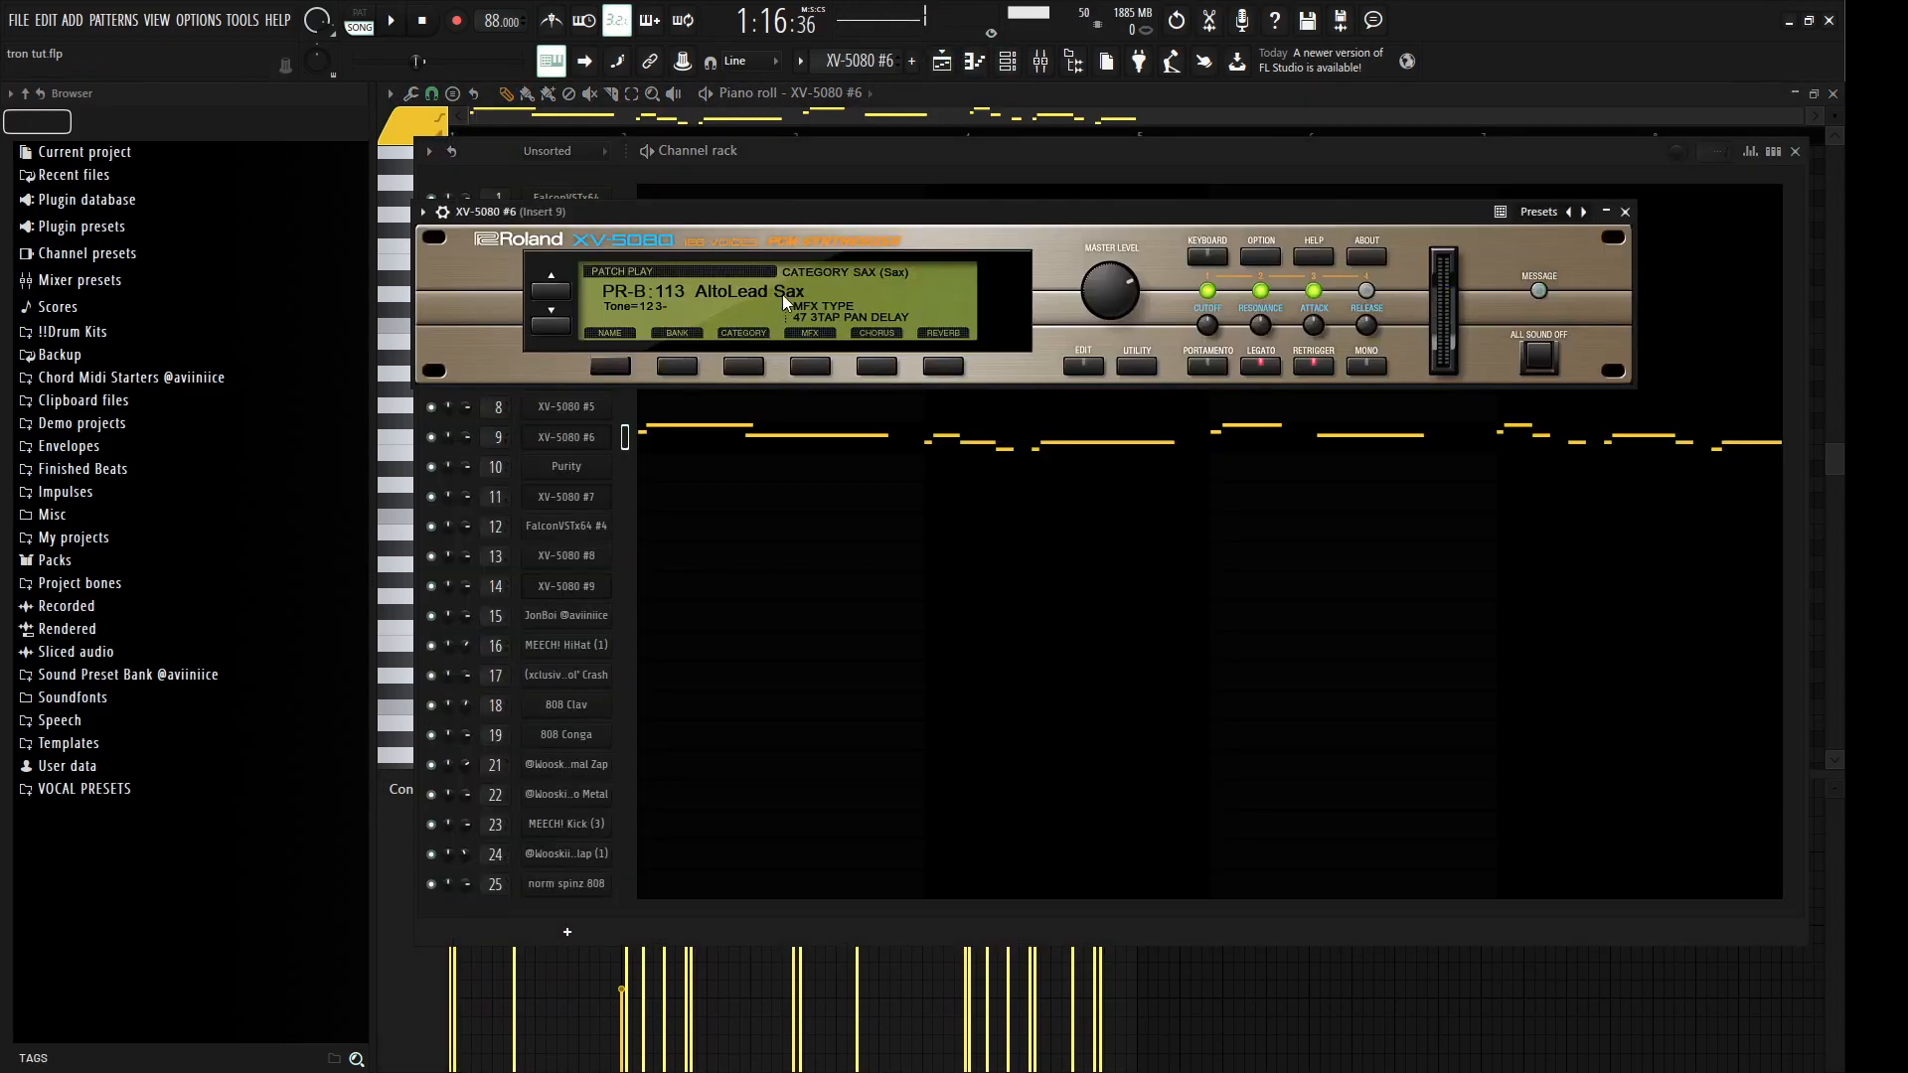
{"action": "left_click", "coordinate": [1625, 212]}
{"action": "left_click", "coordinate": [1794, 151]}
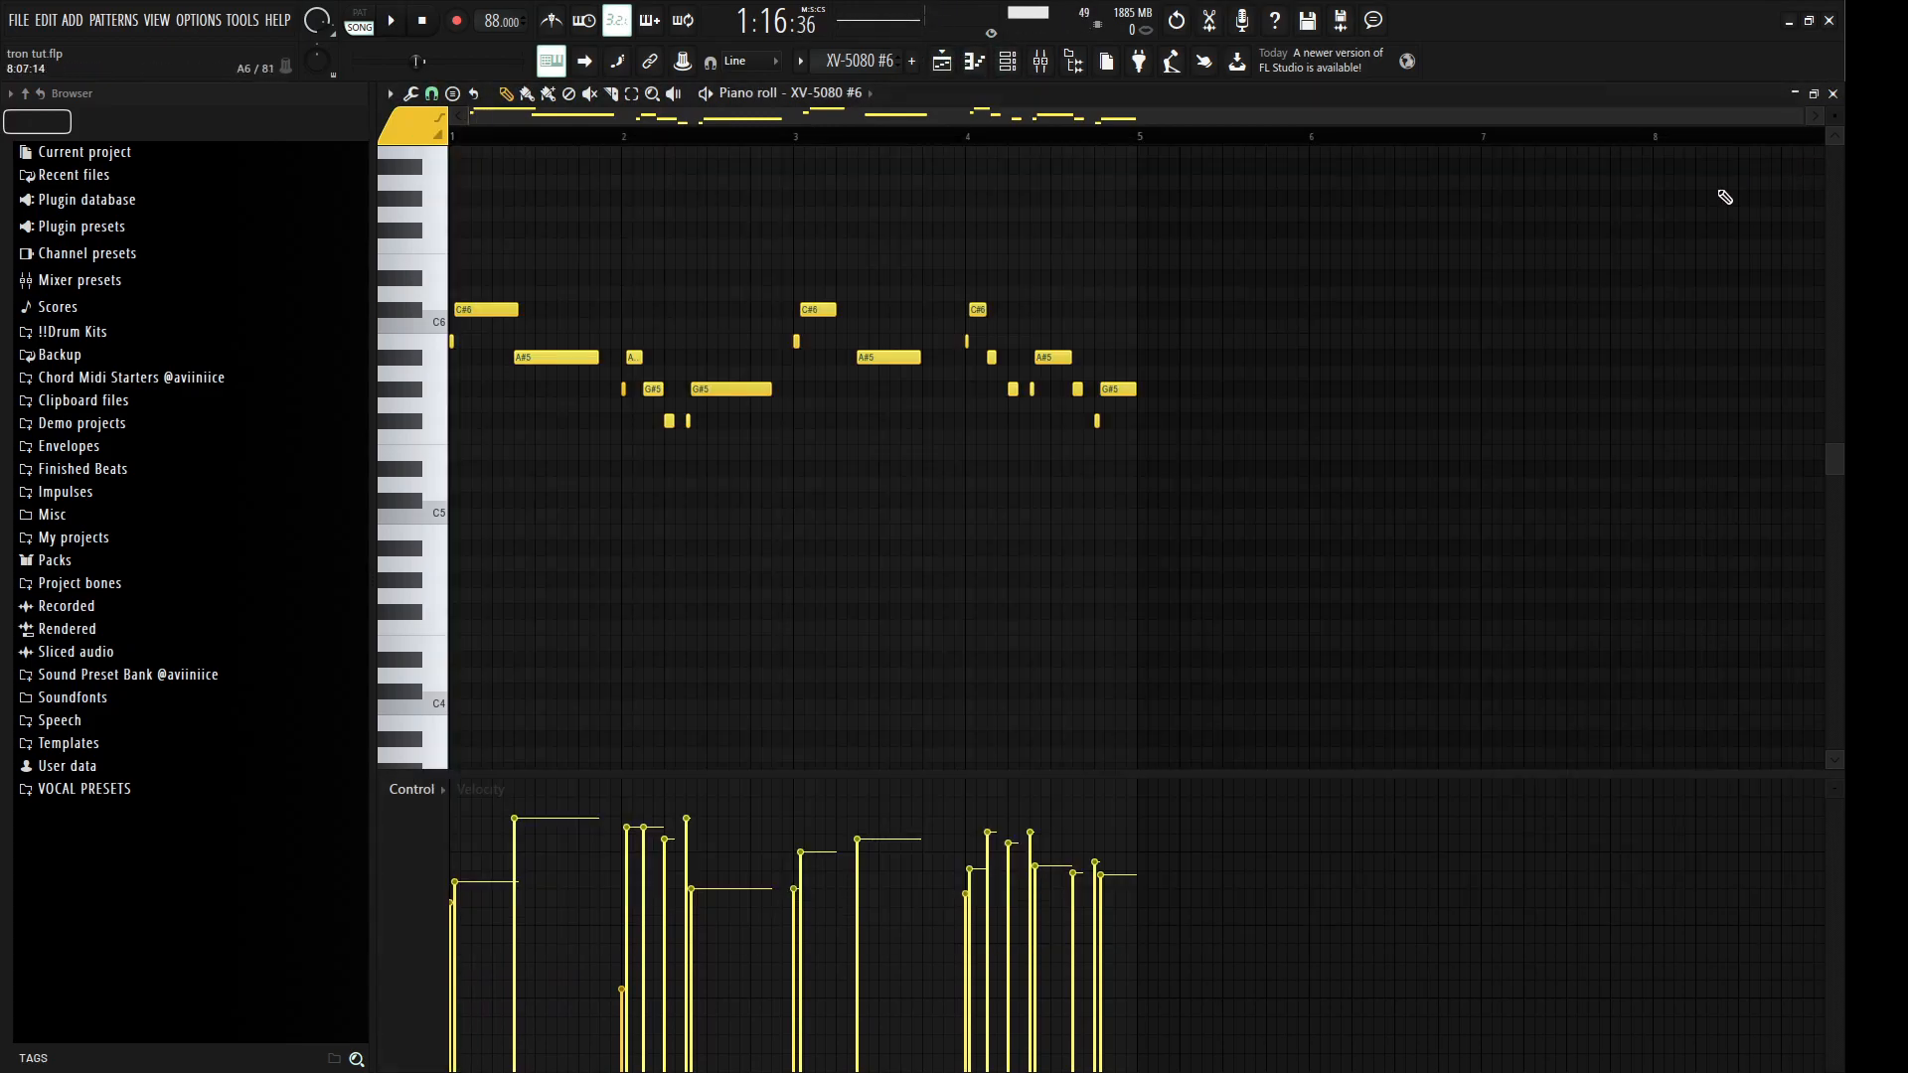
Step: Play the XV-5080 #6 melody through its four bars, and replay it from the start
{"action": "key", "text": "space"}
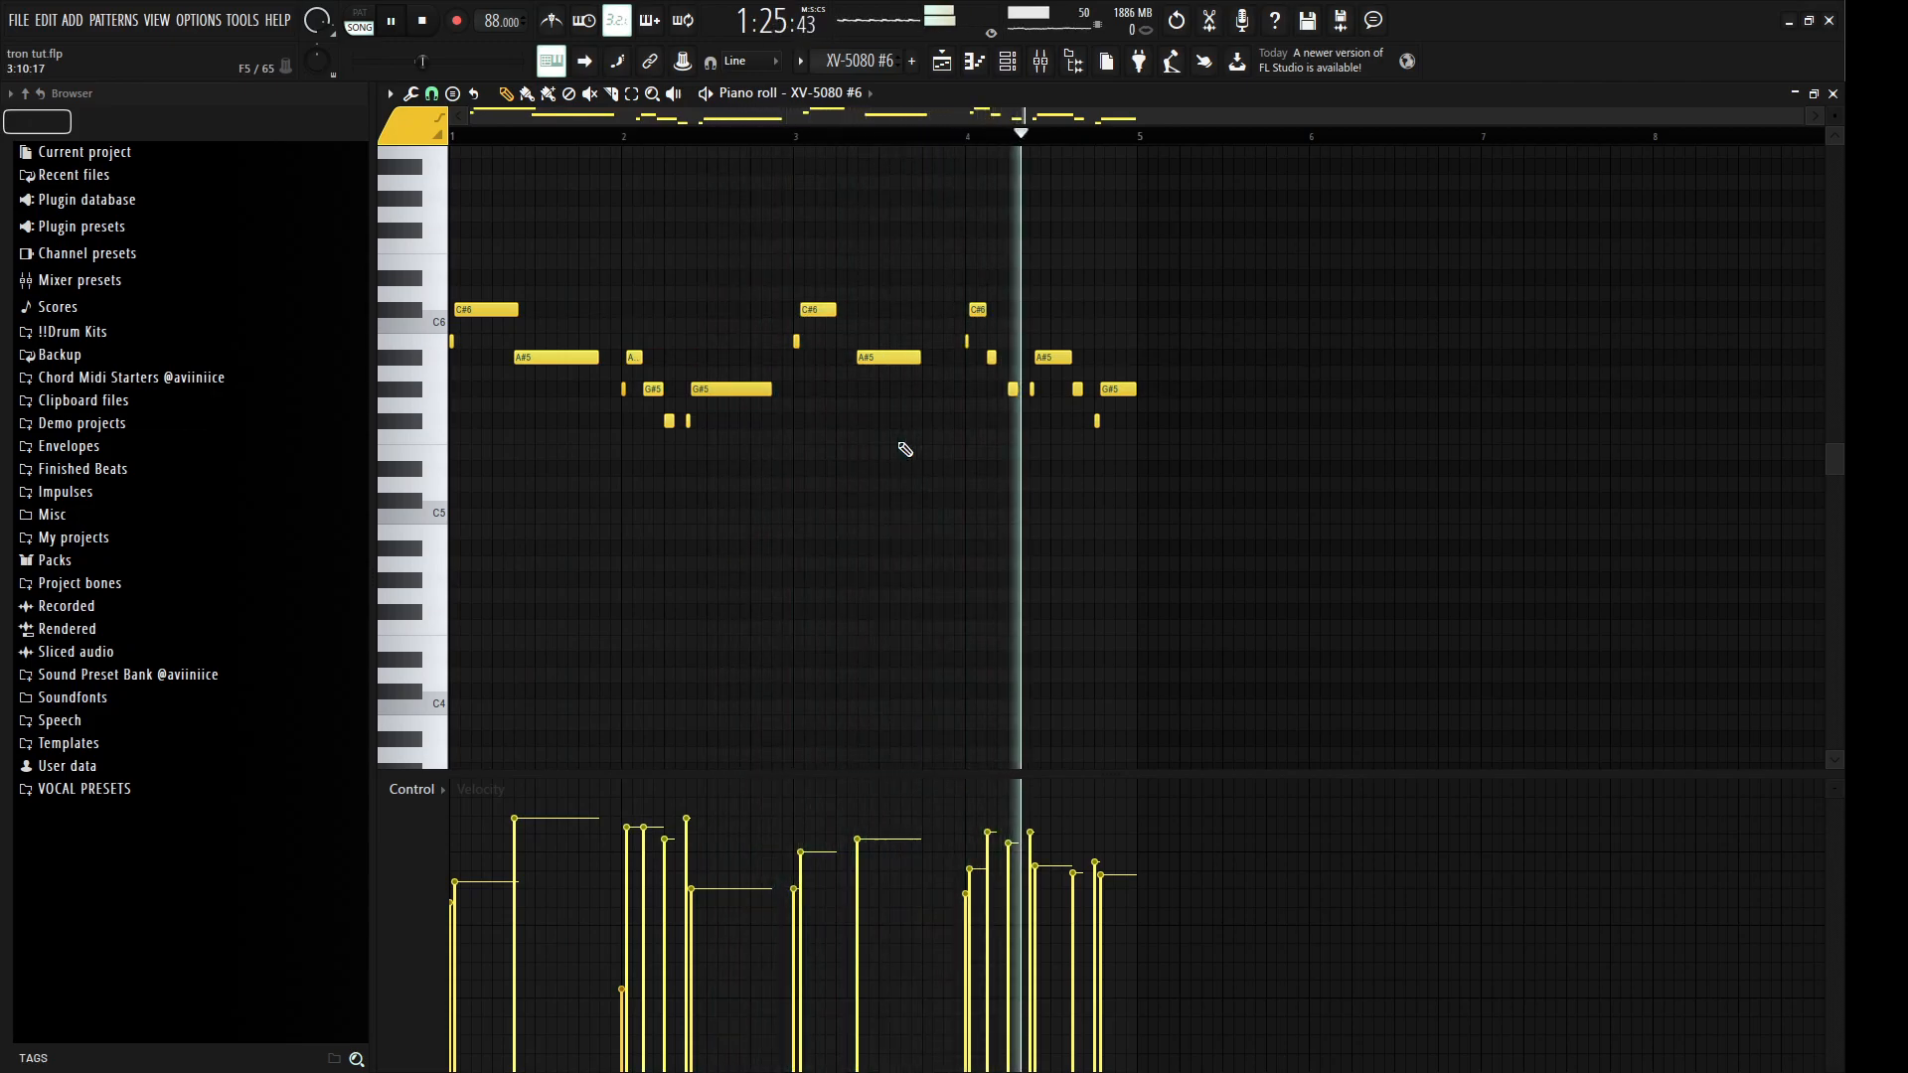
{"action": "key", "text": "space"}
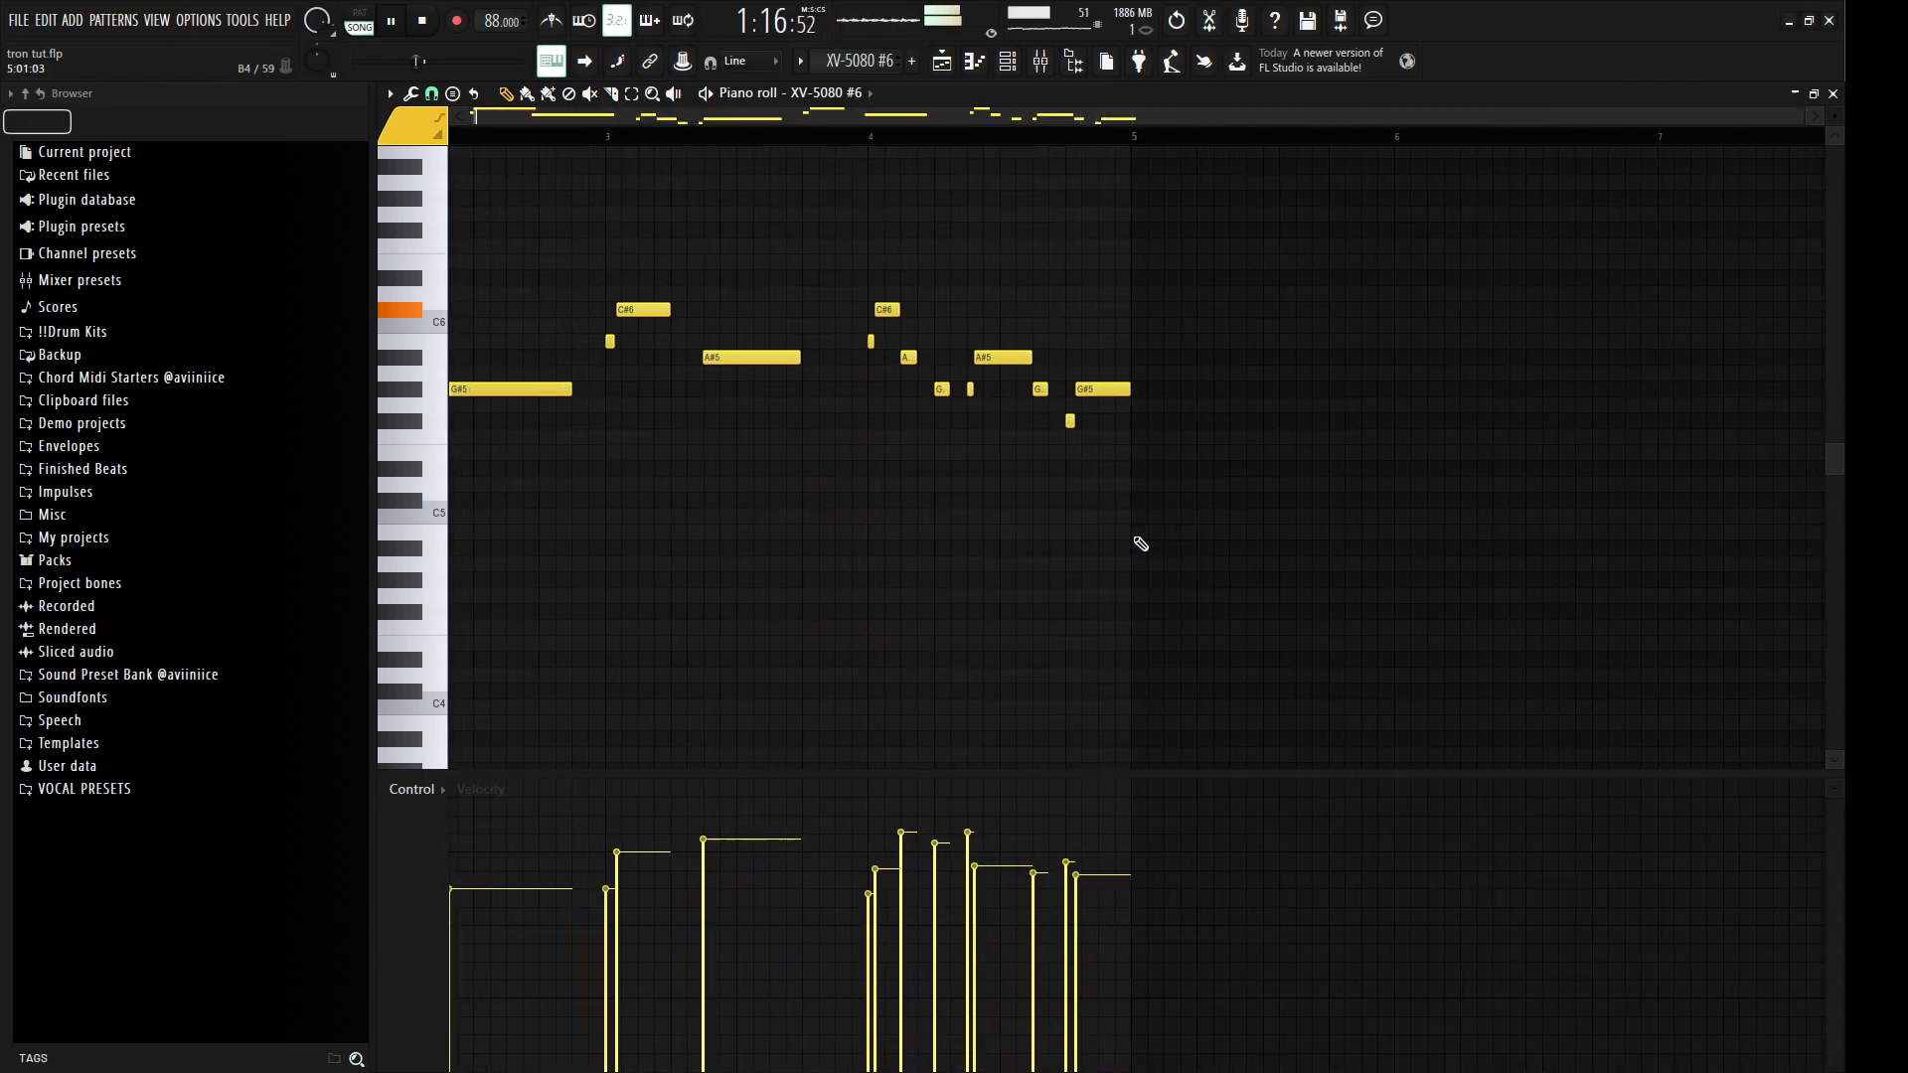
{"action": "scroll", "coordinate": [403, 455], "scroll_direction": "up", "scroll_amount": 1}
Step: Highlight the very short grace notes in the XV-5080 #6 melody and examine their timing
{"action": "left_click_drag", "start_coordinate": [460, 356], "coordinate": [450, 339]}
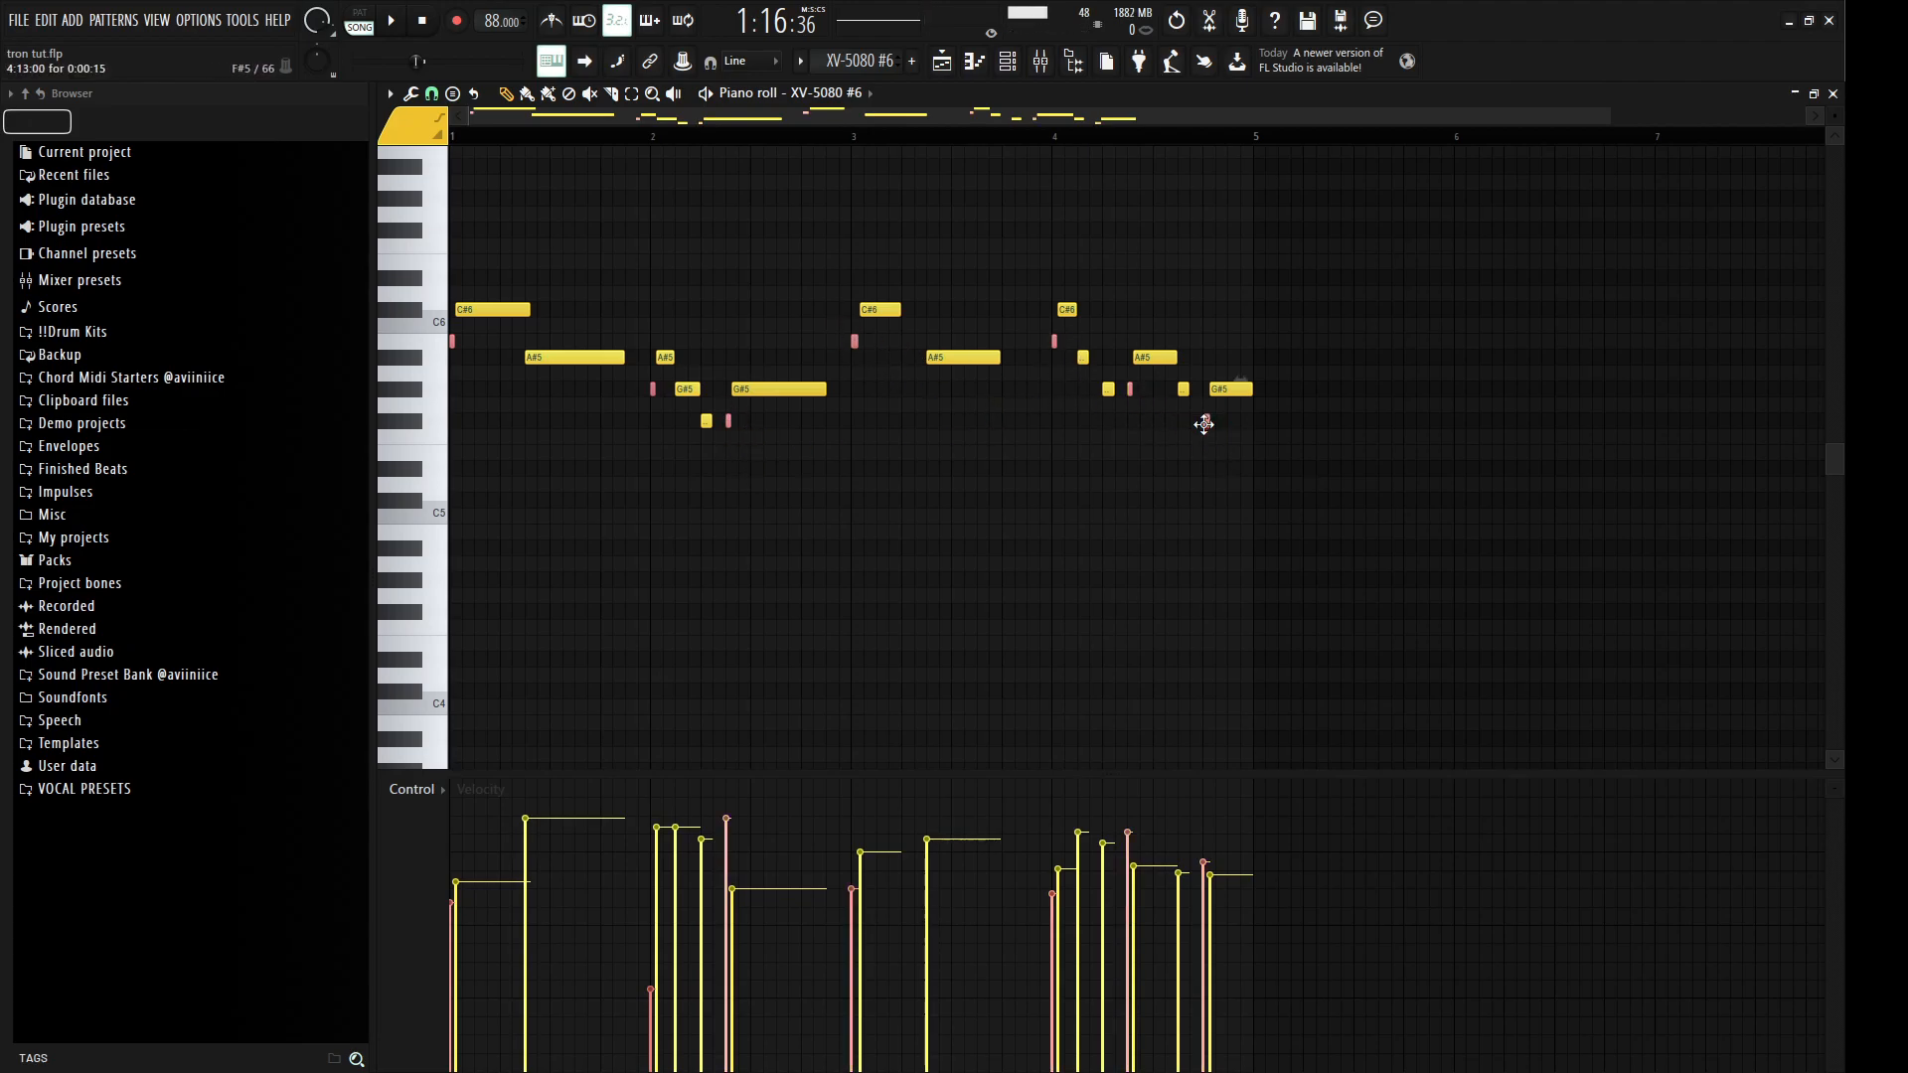
{"action": "scroll", "coordinate": [726, 453], "scroll_direction": "up", "scroll_amount": 5}
{"action": "scroll", "coordinate": [745, 528], "scroll_direction": "down", "scroll_amount": 6}
{"action": "scroll", "coordinate": [782, 527], "scroll_direction": "up", "scroll_amount": 2}
{"action": "scroll", "coordinate": [786, 526], "scroll_direction": "down", "scroll_amount": 2}
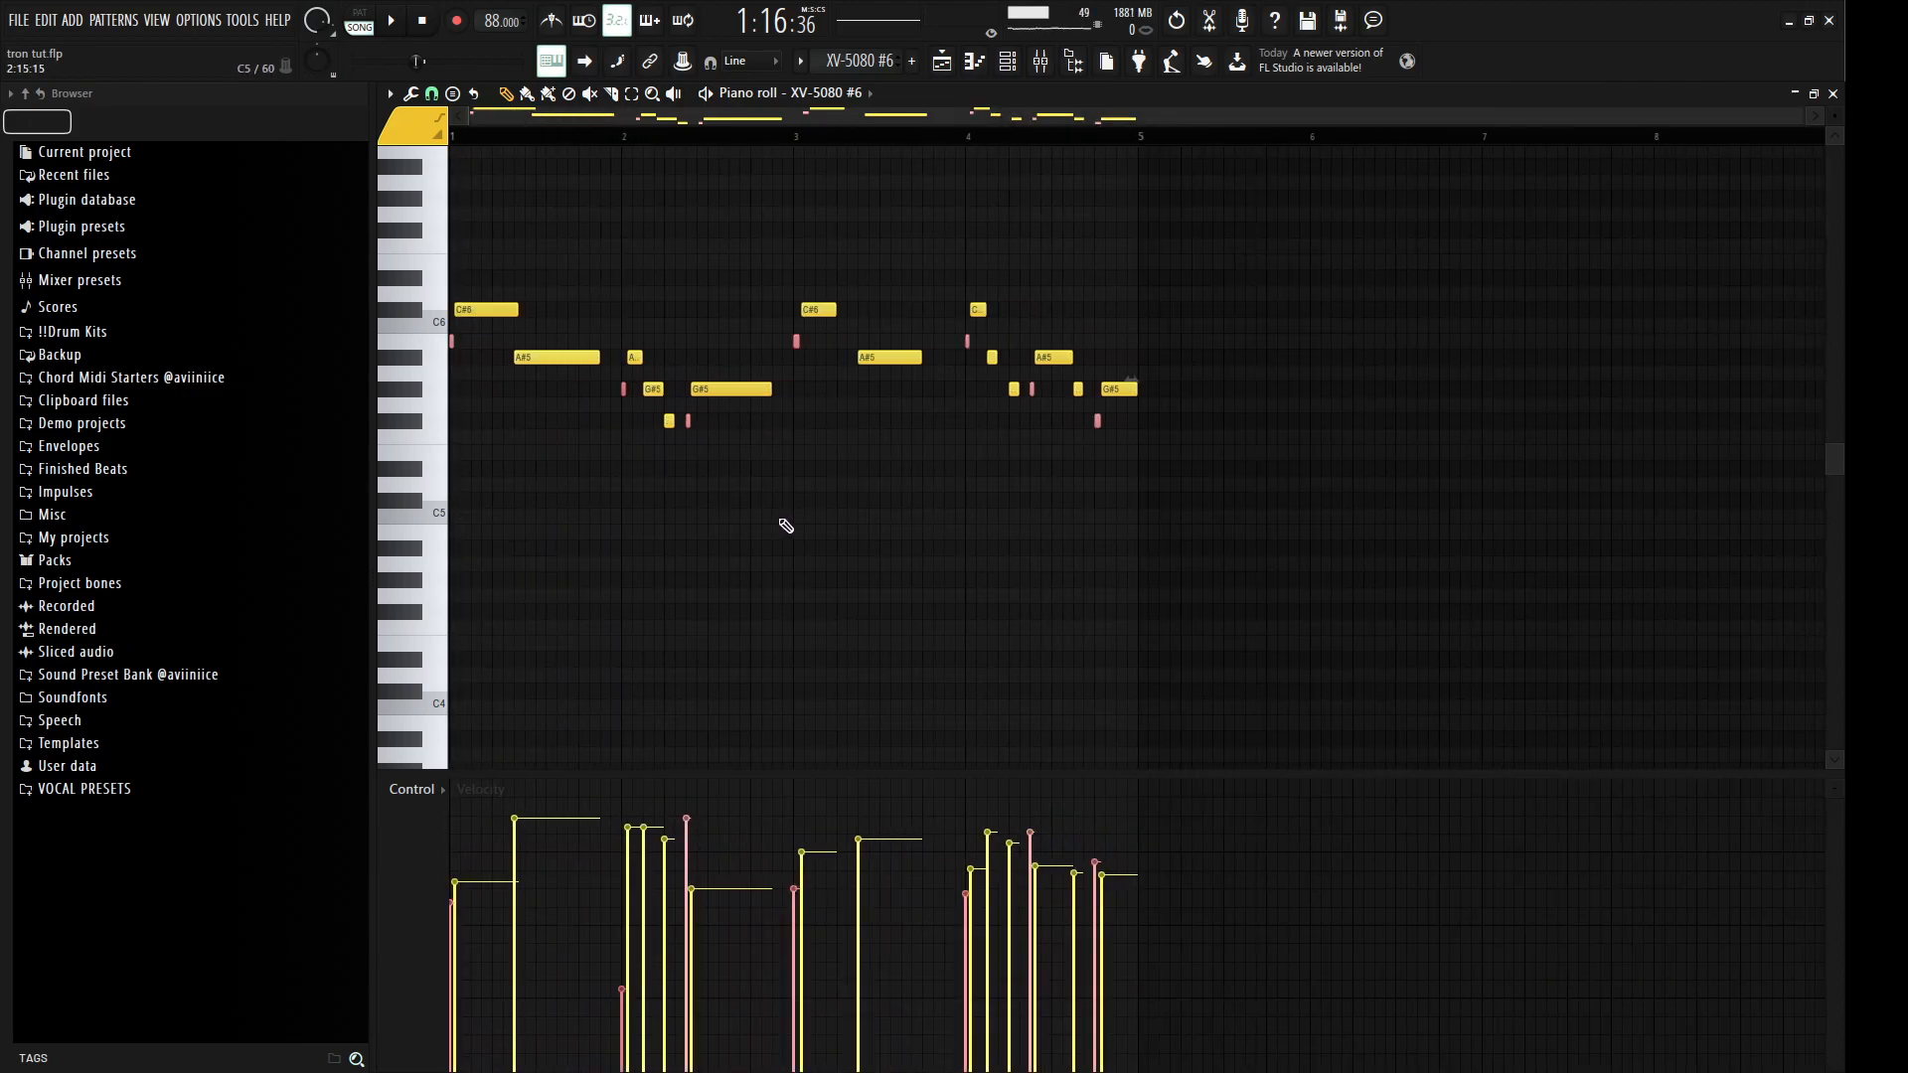
Step: Highlight the main notes in bars 1 and 2 of the XV-5080 #6 melody to examine them
{"action": "left_click", "coordinate": [498, 310], "text": "ctrl+shift"}
{"action": "left_click", "coordinate": [555, 356], "text": "ctrl+shift"}
{"action": "left_click_drag", "start_coordinate": [644, 365], "coordinate": [673, 425]}
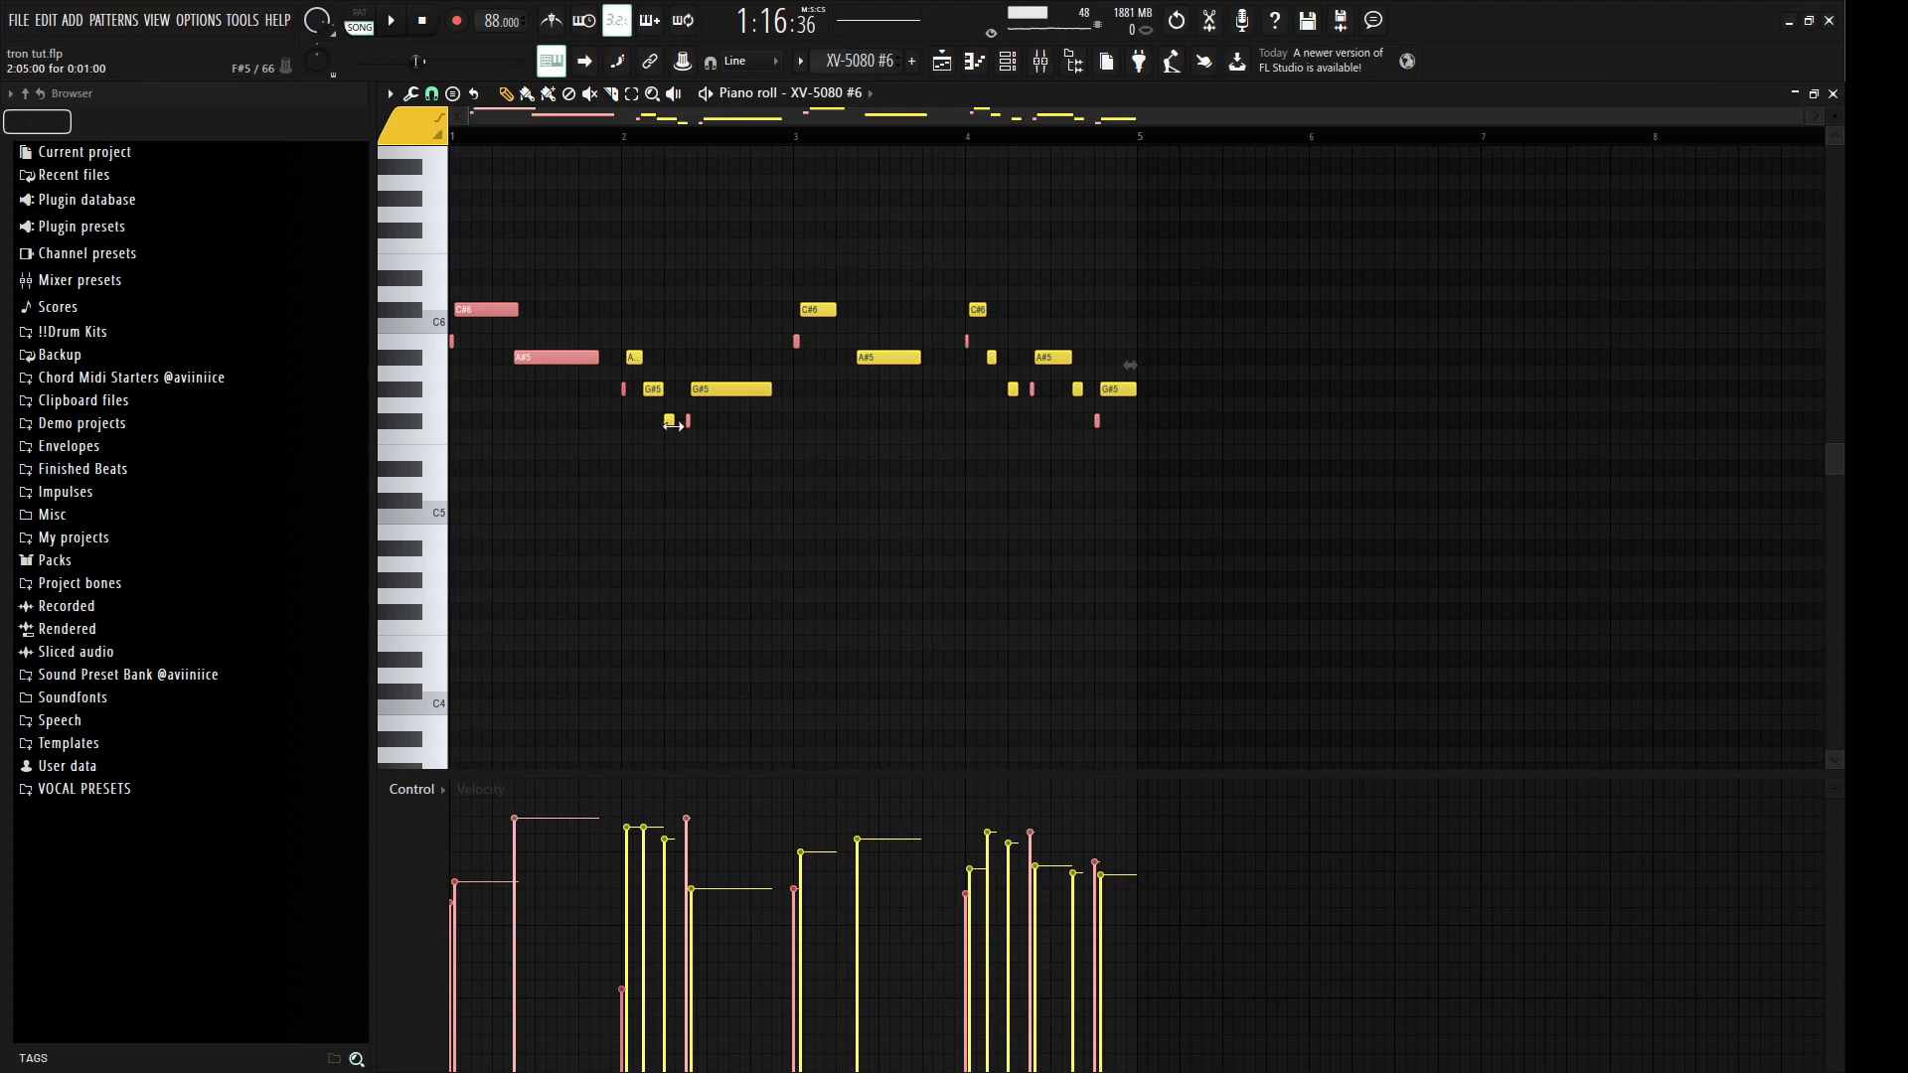
{"action": "left_click", "coordinate": [658, 410], "text": "ctrl"}
{"action": "left_click", "coordinate": [634, 358], "text": "ctrl+shift"}
{"action": "left_click", "coordinate": [668, 420], "text": "ctrl+shift"}
{"action": "left_click", "coordinate": [730, 389], "text": "ctrl+shift"}
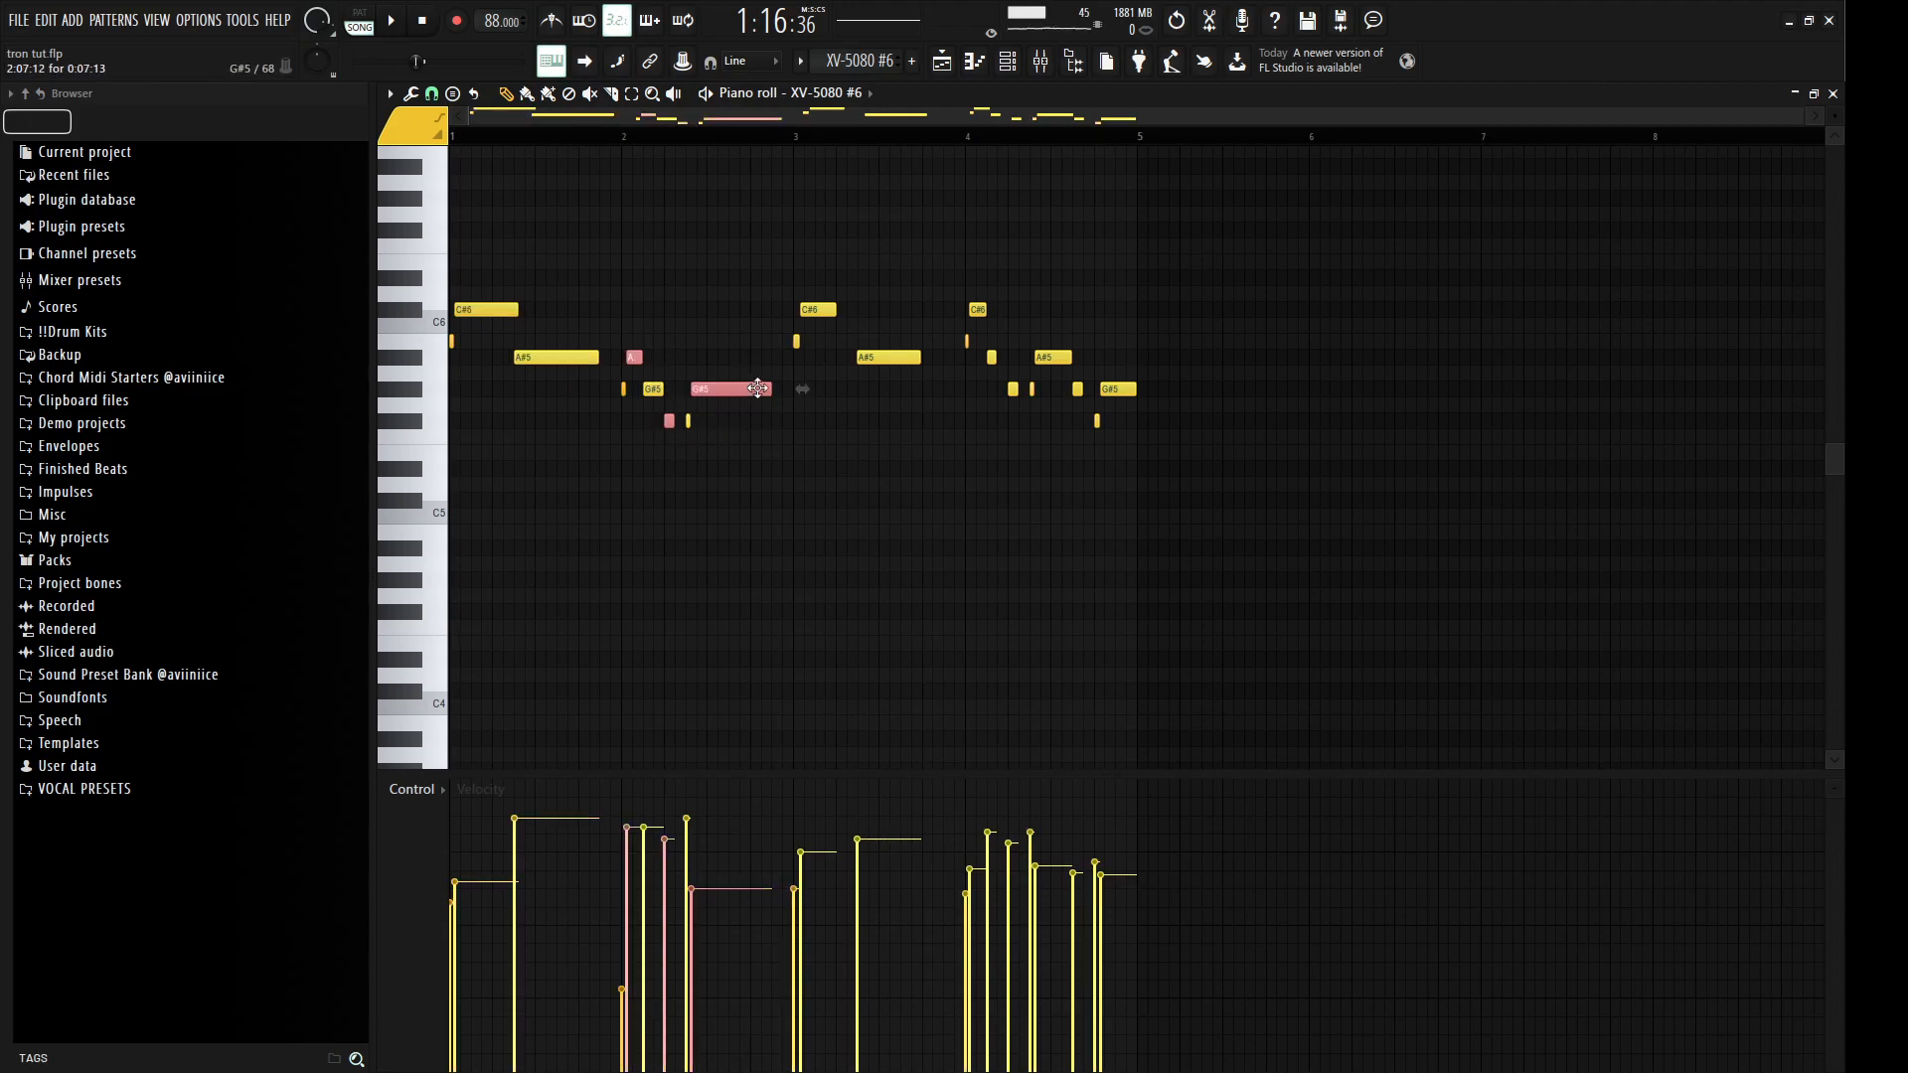
Step: Extend the highlight to the notes in bars 3 and 4 of the XV-5080 #6 melody, including bar 4's grace notes
{"action": "left_click", "coordinate": [906, 357], "text": "ctrl+shift"}
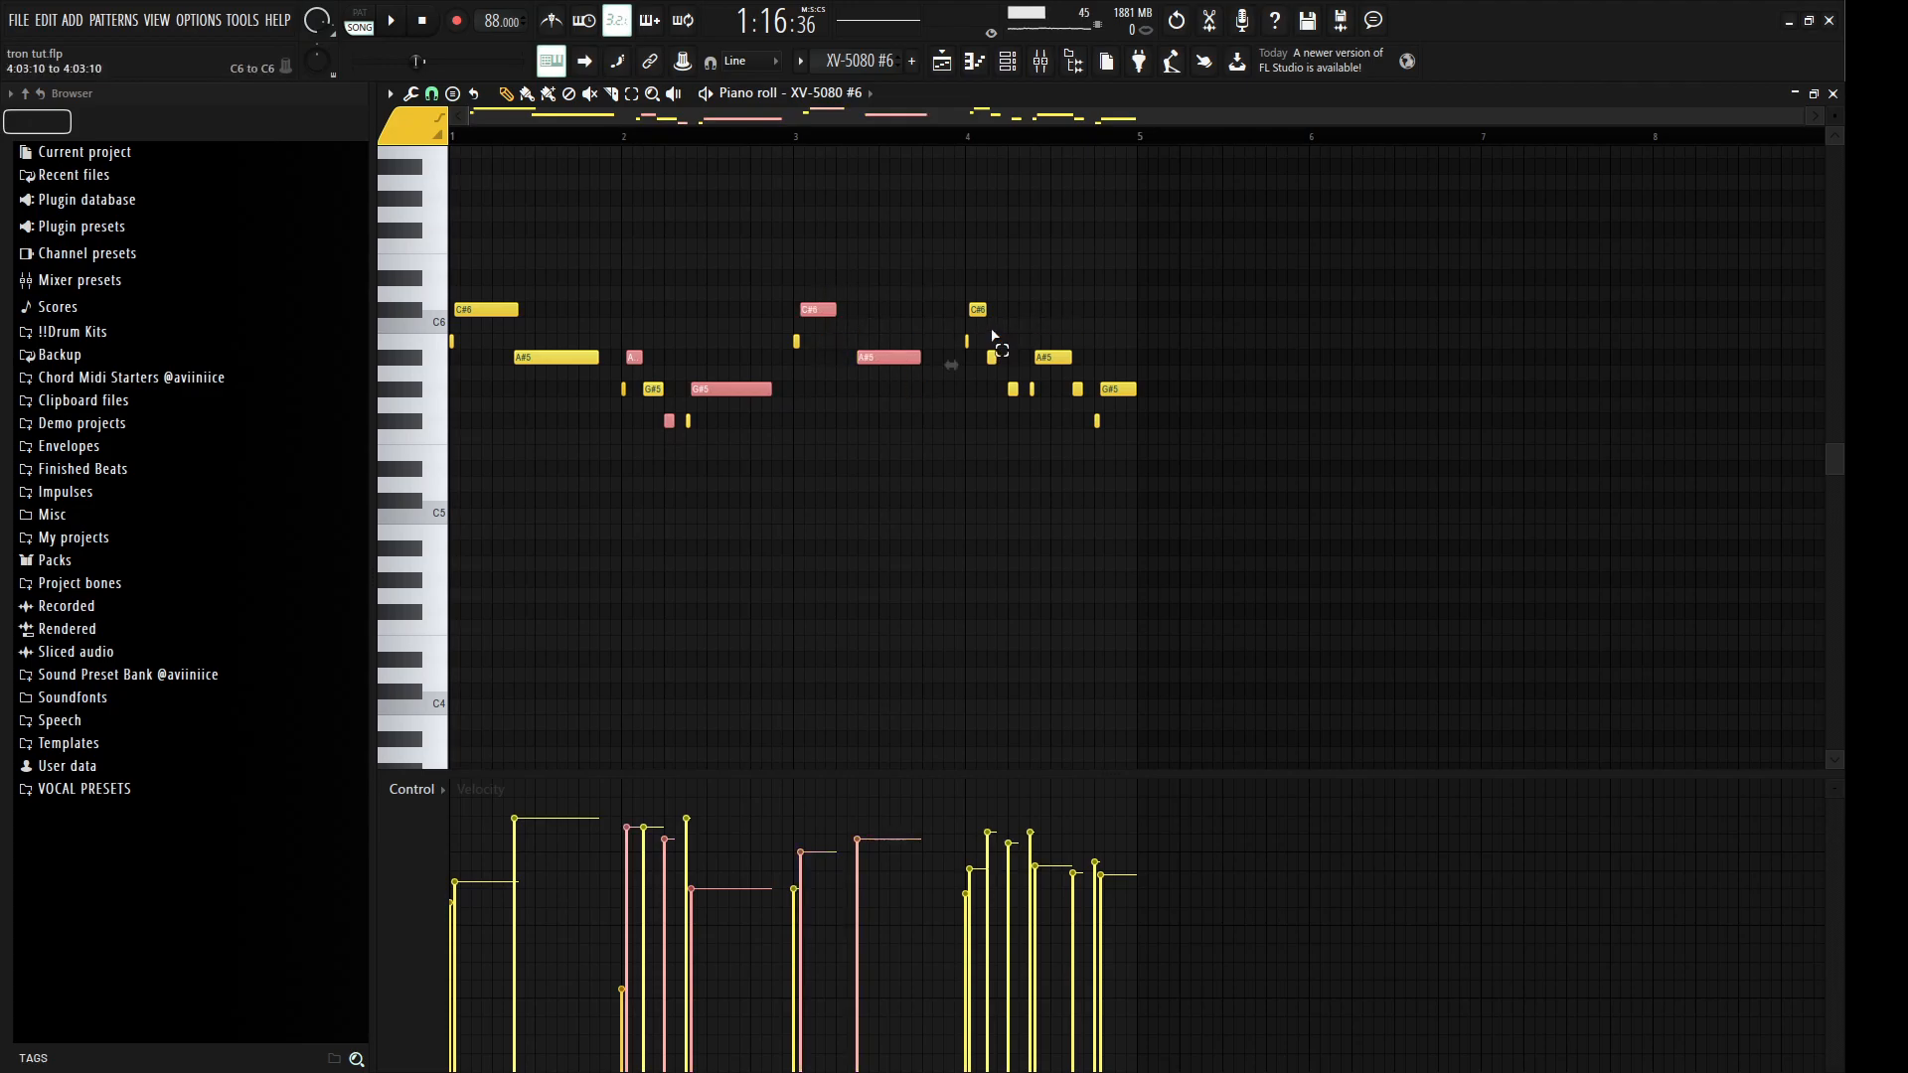
{"action": "left_click", "coordinate": [981, 313], "text": "ctrl+shift"}
{"action": "left_click", "coordinate": [1012, 390], "text": "ctrl+shift"}
{"action": "left_click", "coordinate": [1053, 360], "text": "ctrl+shift"}
{"action": "left_click", "coordinate": [1078, 390], "text": "ctrl+shift"}
{"action": "left_click", "coordinate": [1097, 421], "text": "ctrl+shift"}
{"action": "left_click", "coordinate": [1114, 389], "text": "ctrl+shift"}
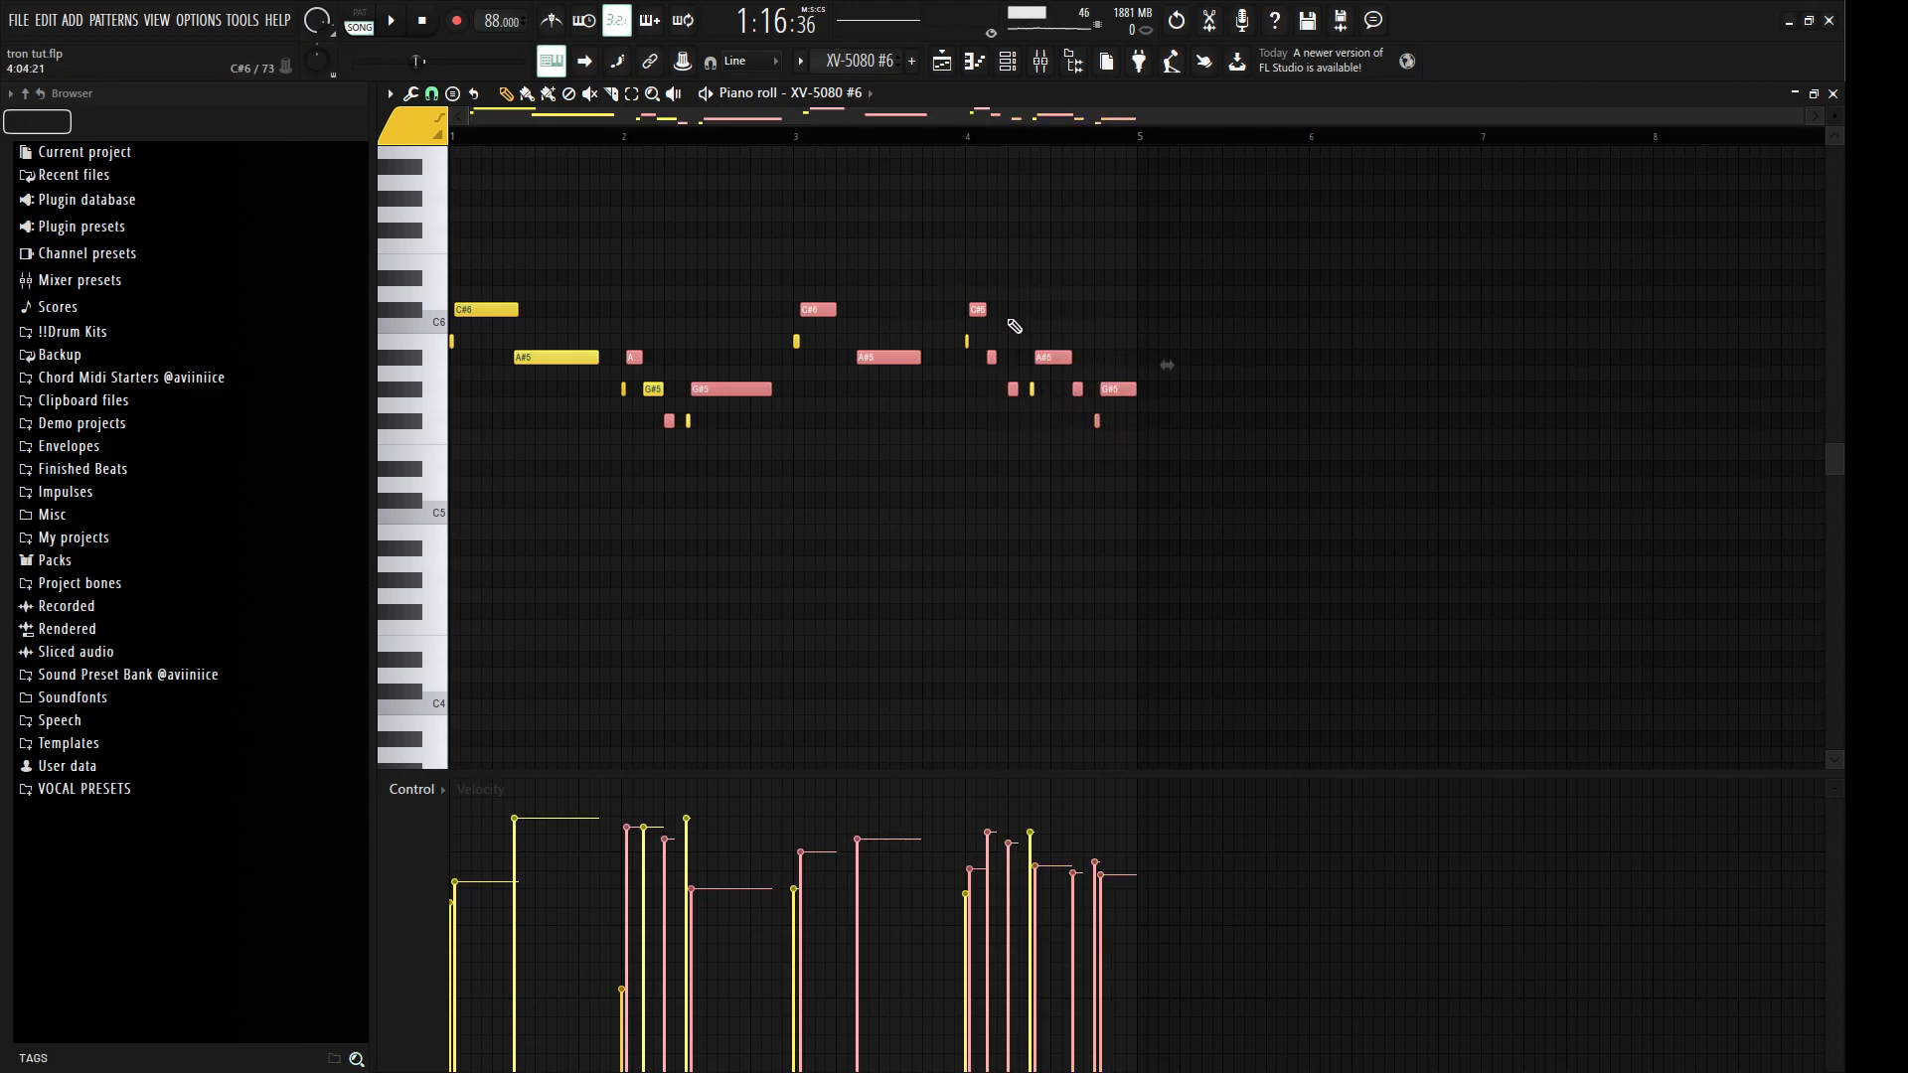
{"action": "left_click", "coordinate": [966, 342], "text": "ctrl+shift"}
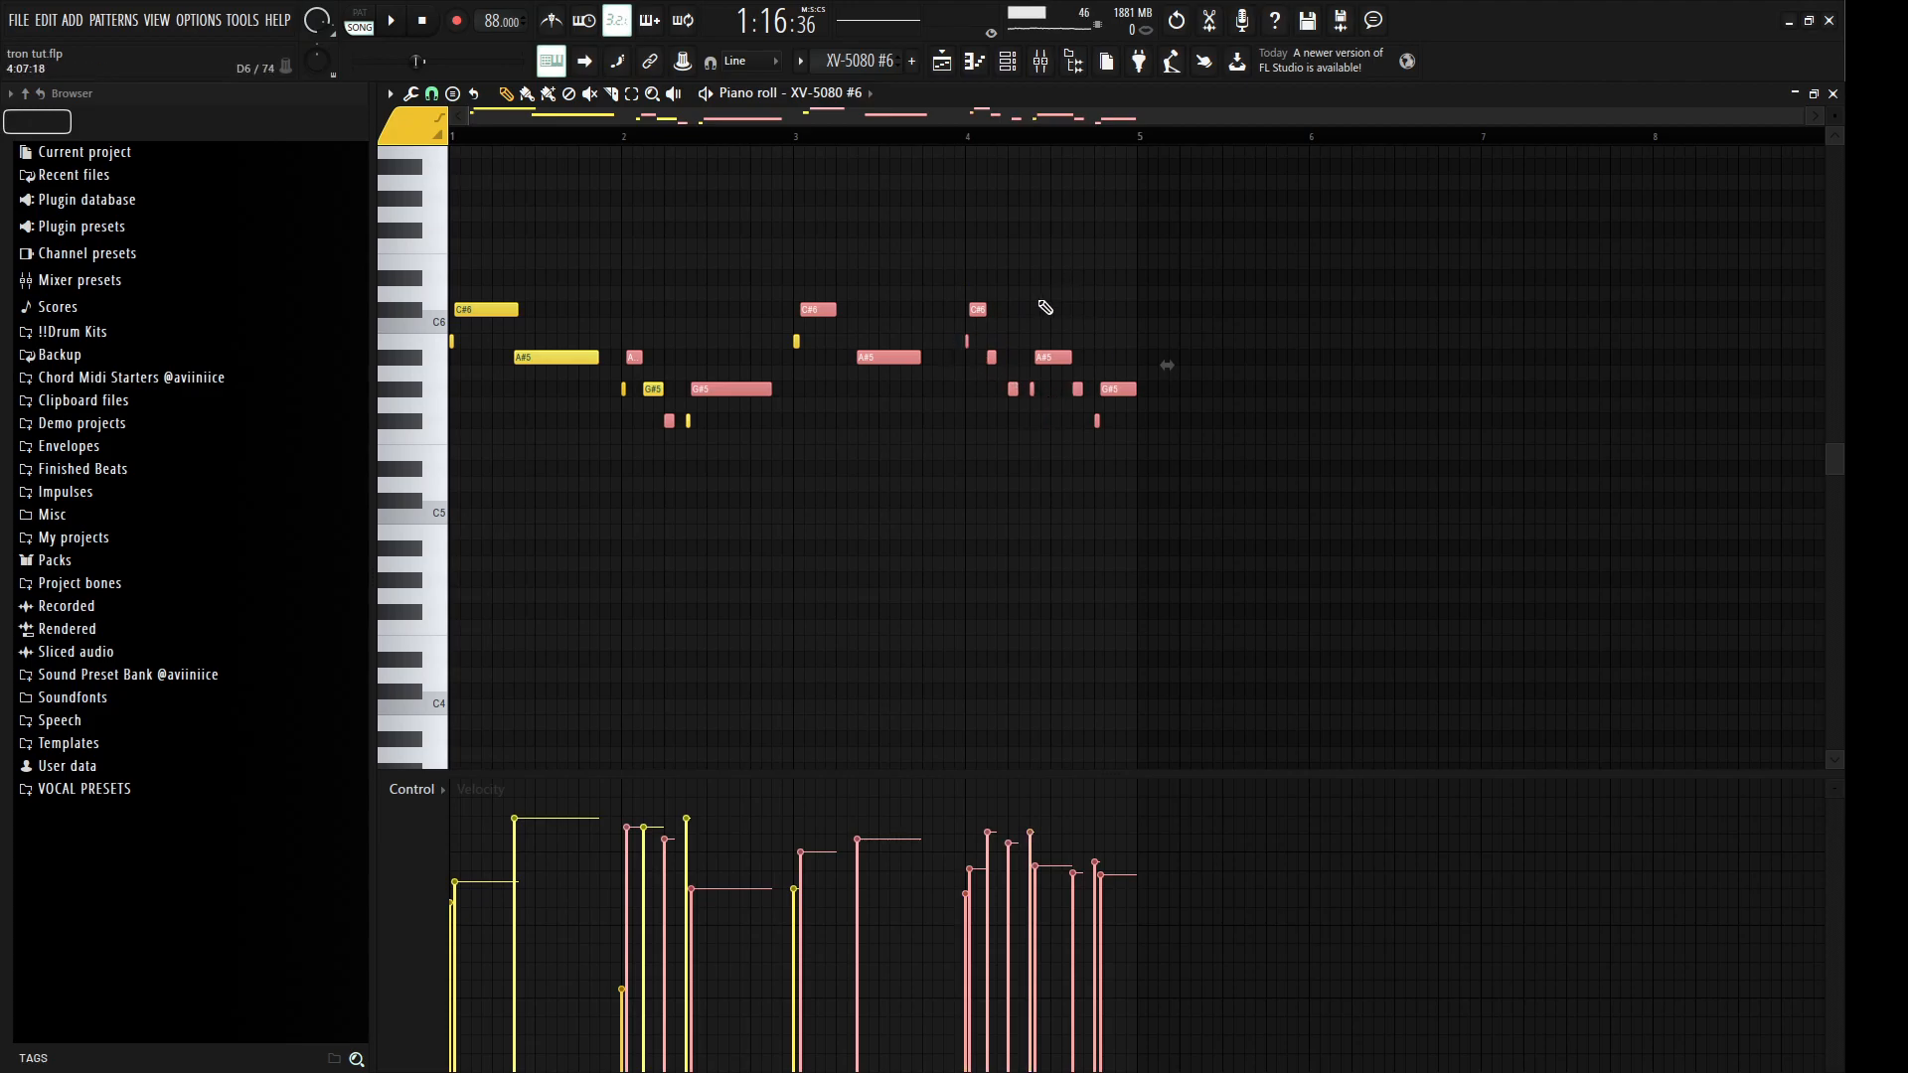
Step: Close the XV-5080 #6 piano roll, and open the Purity clip to examine its melody notes
{"action": "left_click", "coordinate": [1833, 94]}
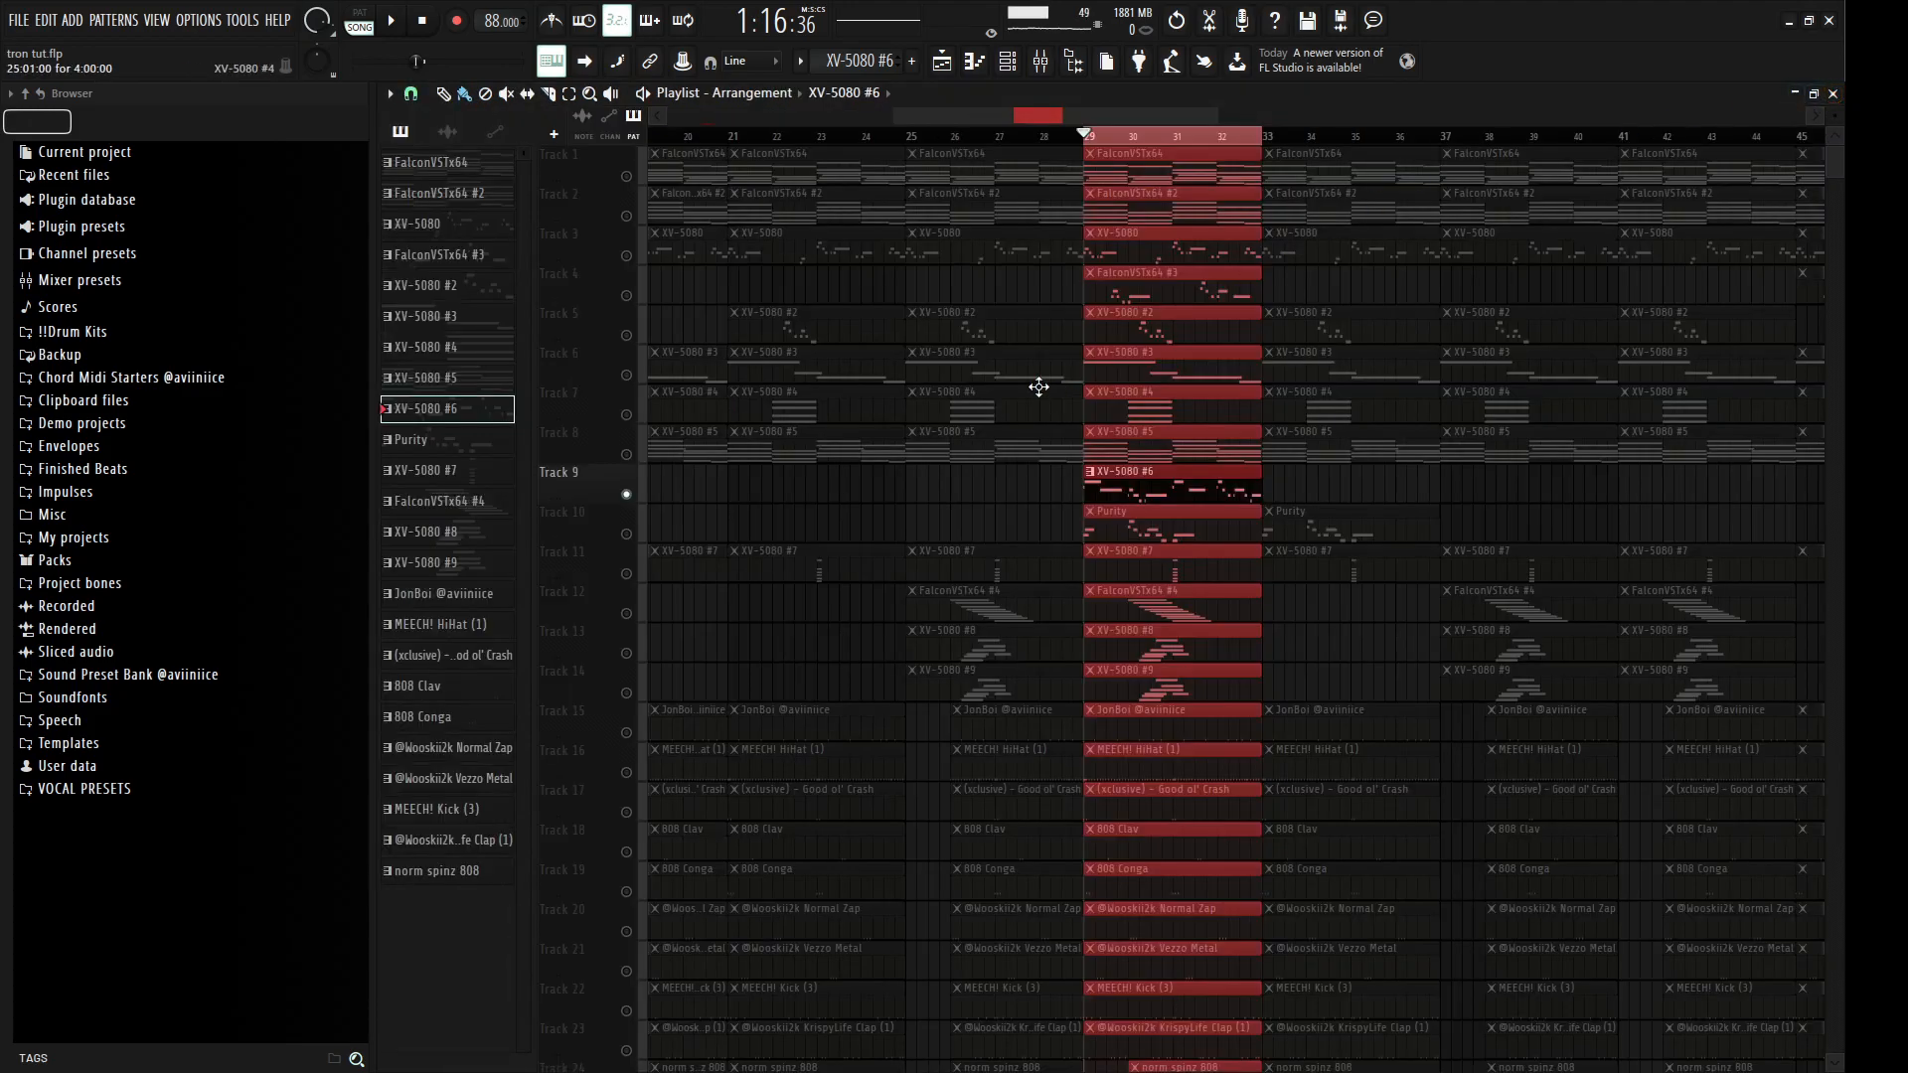
{"action": "left_click", "coordinate": [620, 521]}
{"action": "double_click", "coordinate": [1223, 526]}
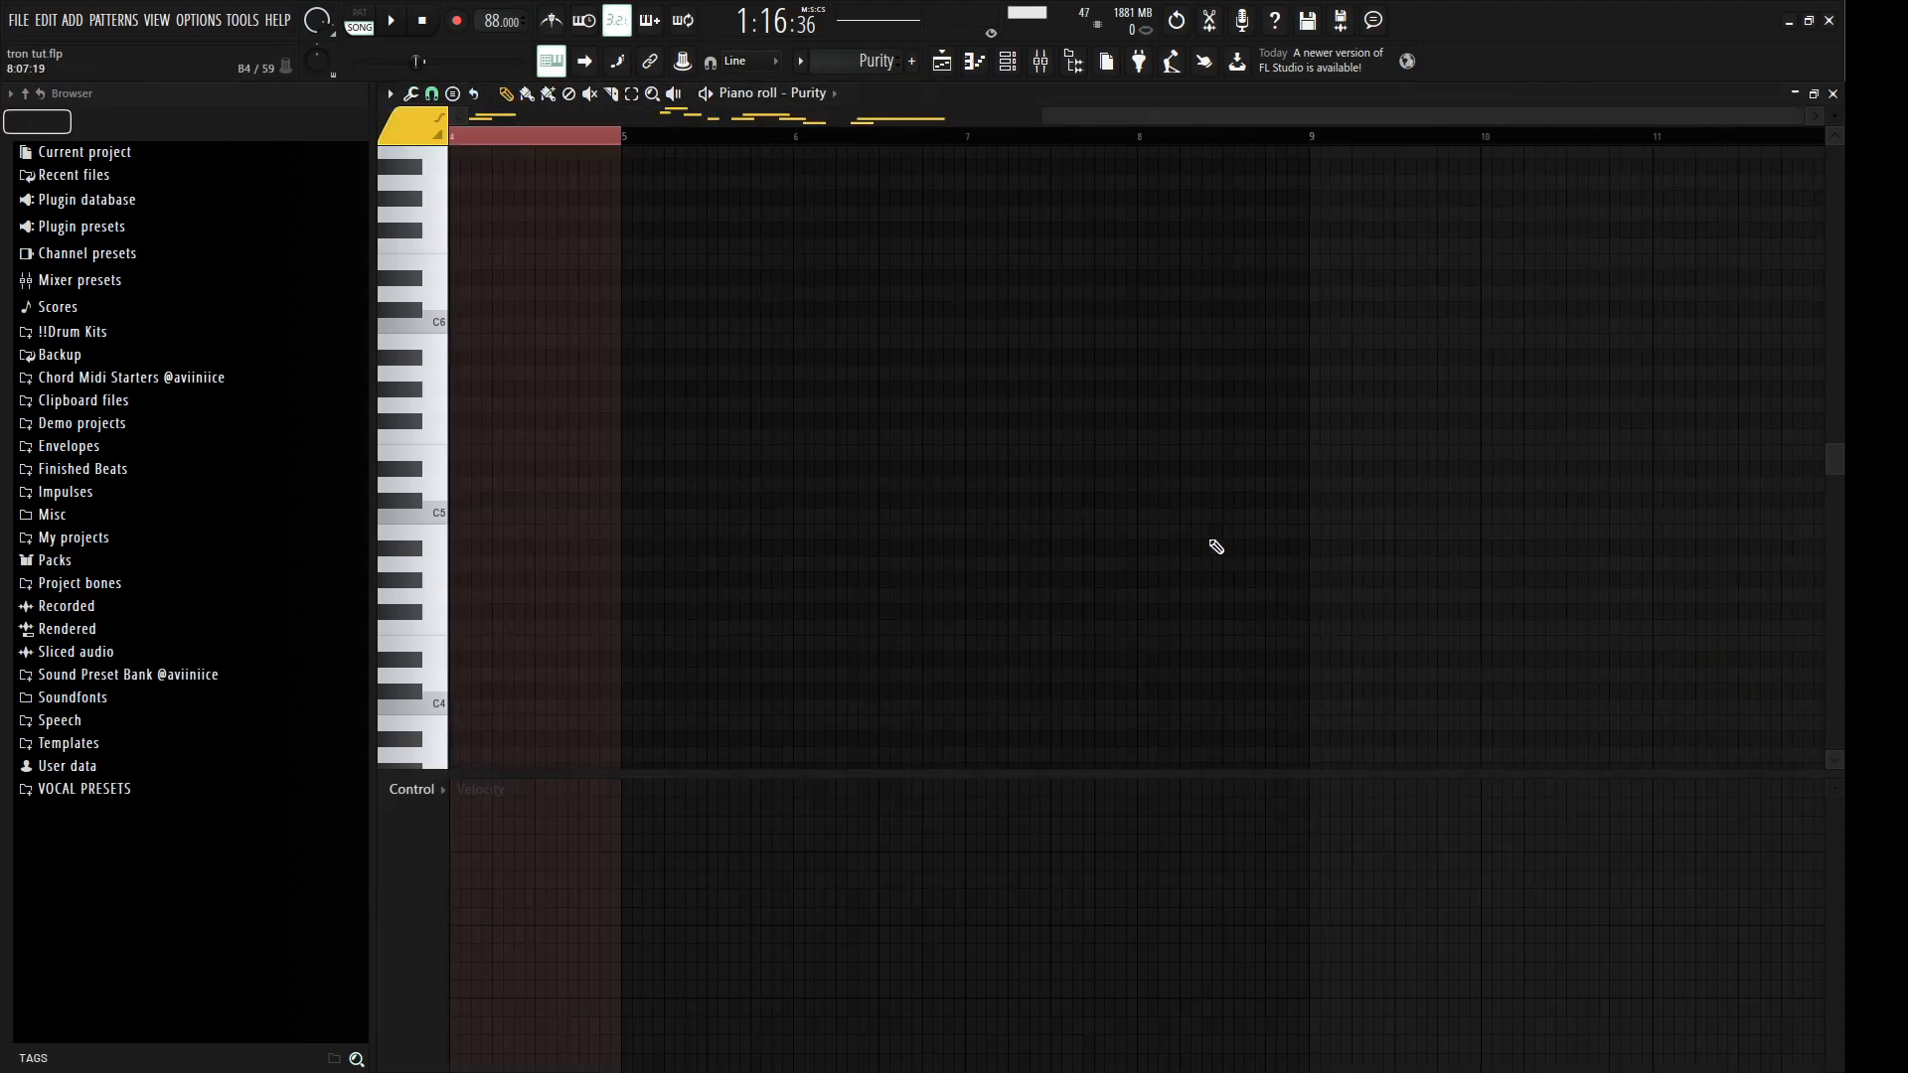
{"action": "scroll", "coordinate": [1119, 579], "scroll_direction": "down", "scroll_amount": 4}
{"action": "scroll", "coordinate": [1120, 582], "scroll_direction": "up", "scroll_amount": 3}
{"action": "scroll", "coordinate": [1119, 581], "scroll_direction": "down", "scroll_amount": 3}
{"action": "scroll", "coordinate": [1034, 578], "scroll_direction": "down", "scroll_amount": 1}
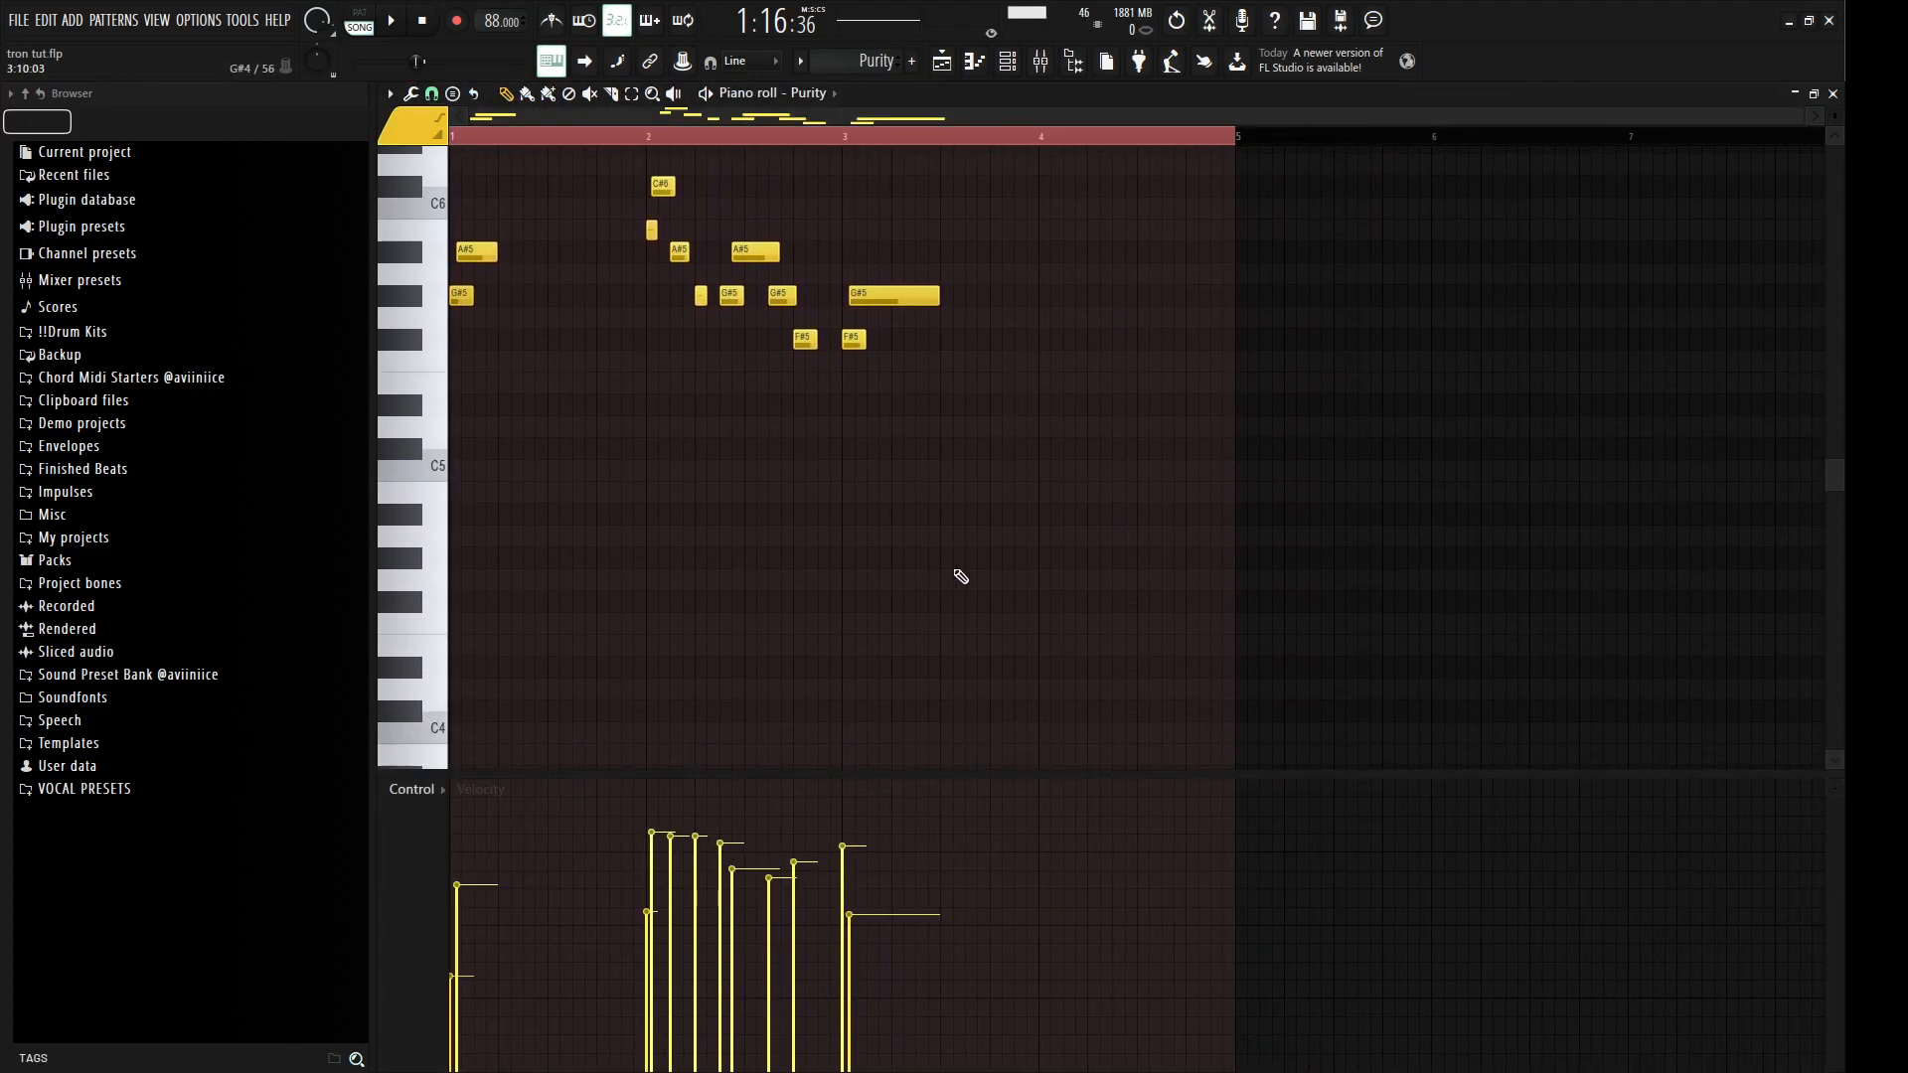
Step: Look up the instrument preset loaded on the Purity channel, and close the plugin and channel rack
{"action": "scroll", "coordinate": [904, 517], "scroll_direction": "up", "scroll_amount": 2}
{"action": "left_click", "coordinate": [1006, 61]}
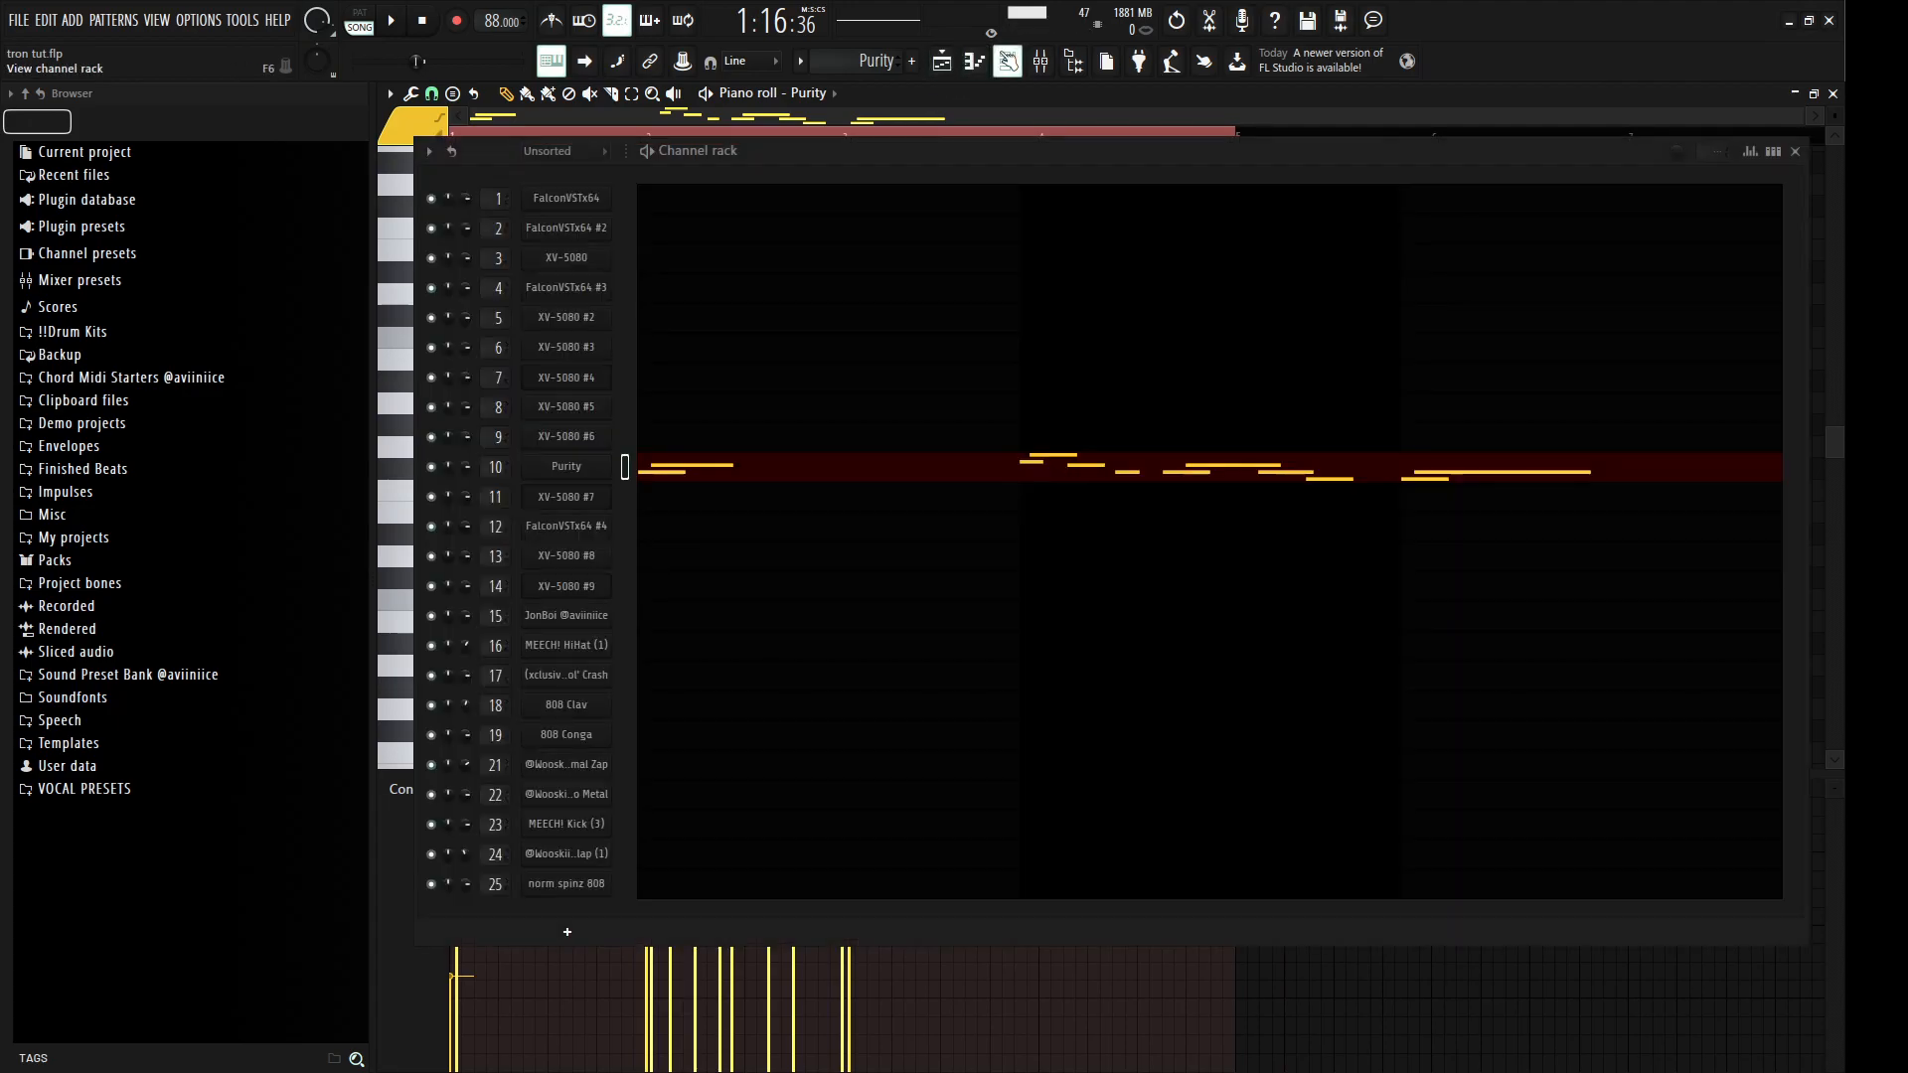
{"action": "left_click", "coordinate": [580, 467]}
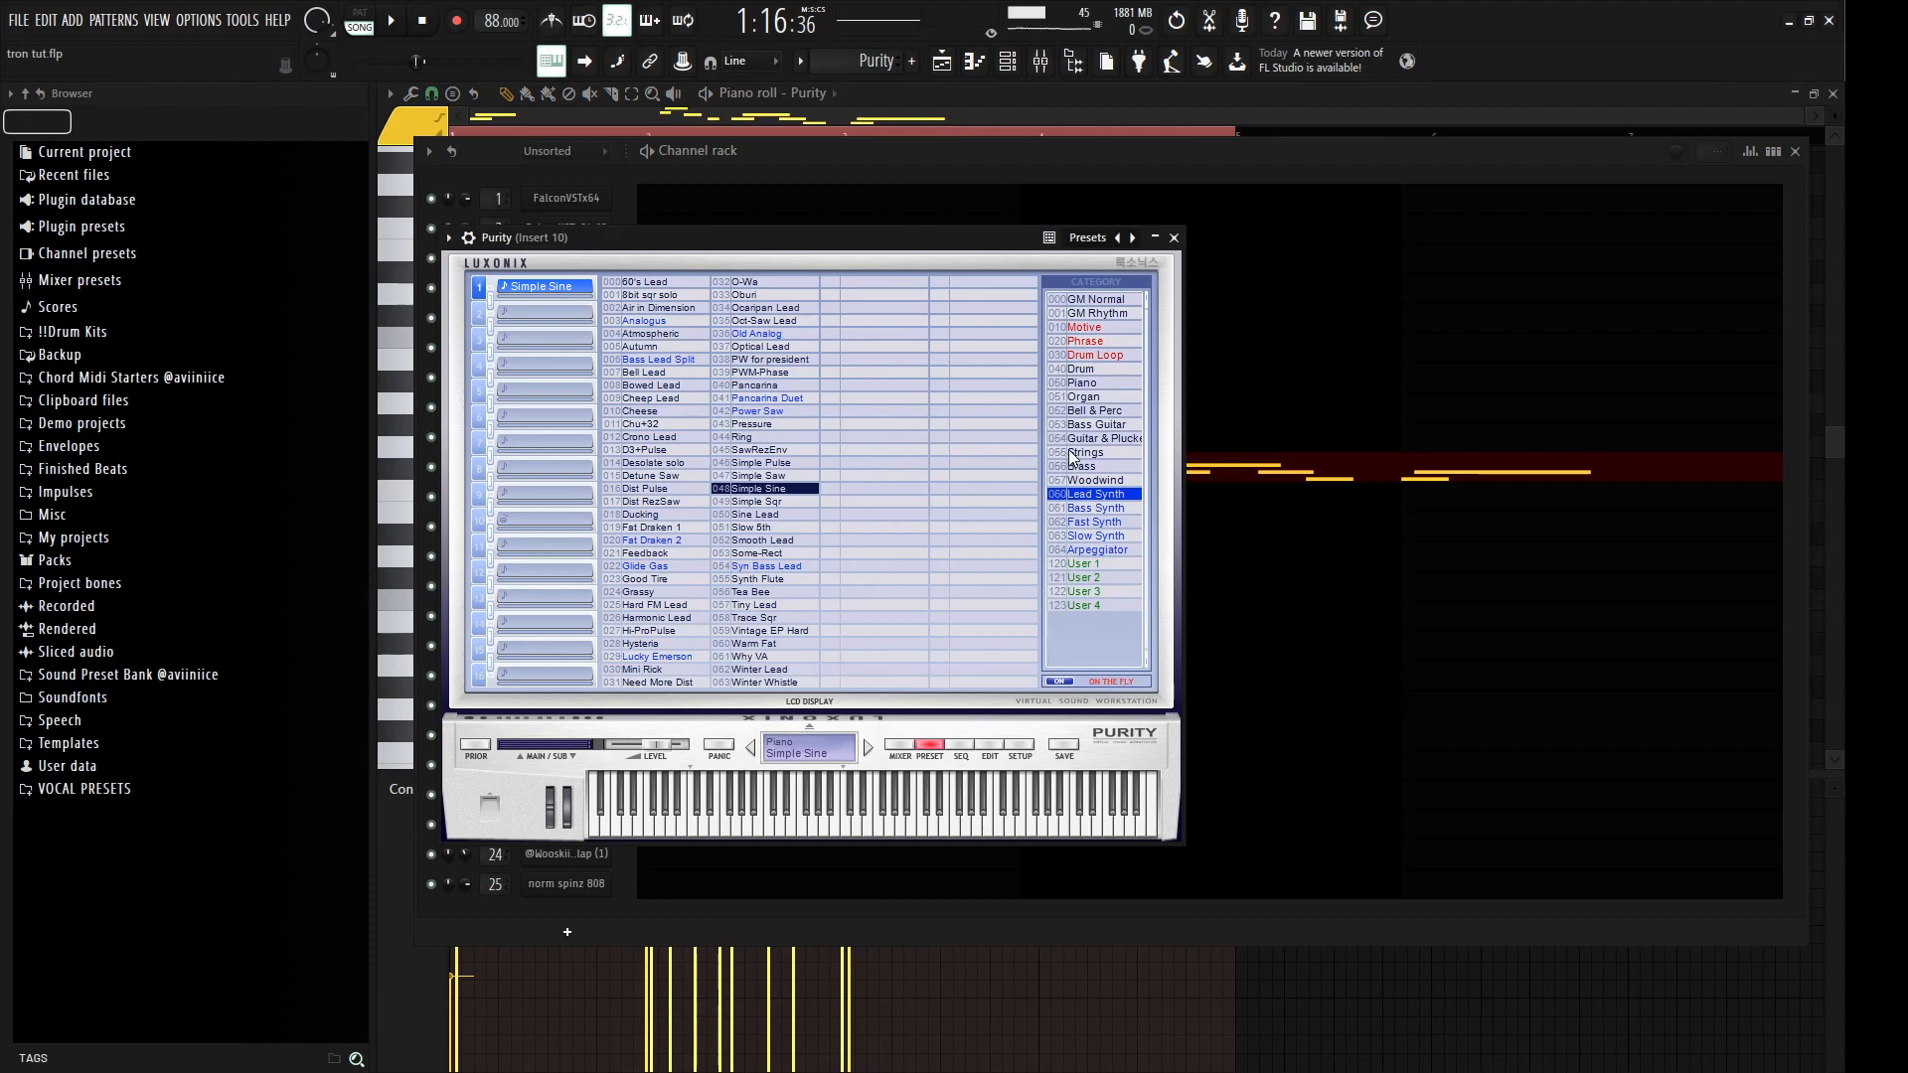
{"action": "left_click", "coordinate": [1173, 238]}
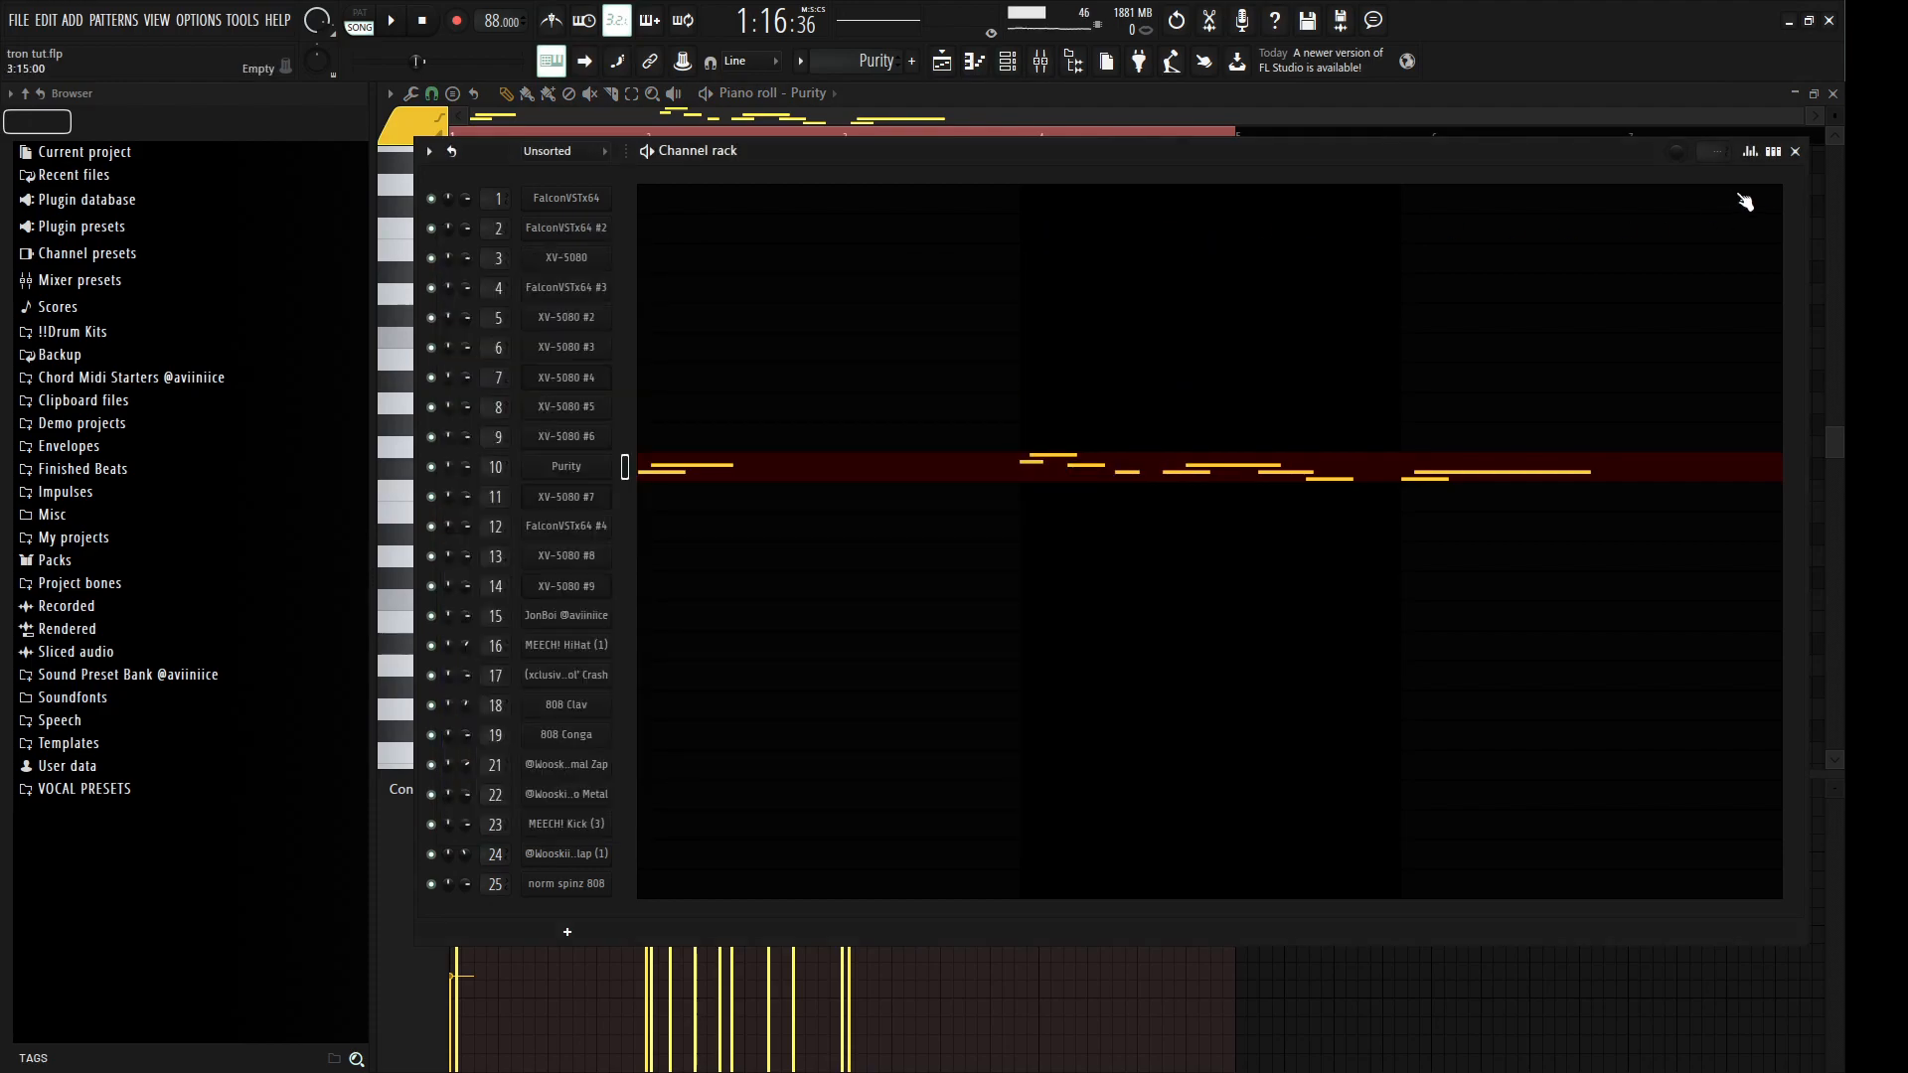
{"action": "left_click", "coordinate": [1795, 152]}
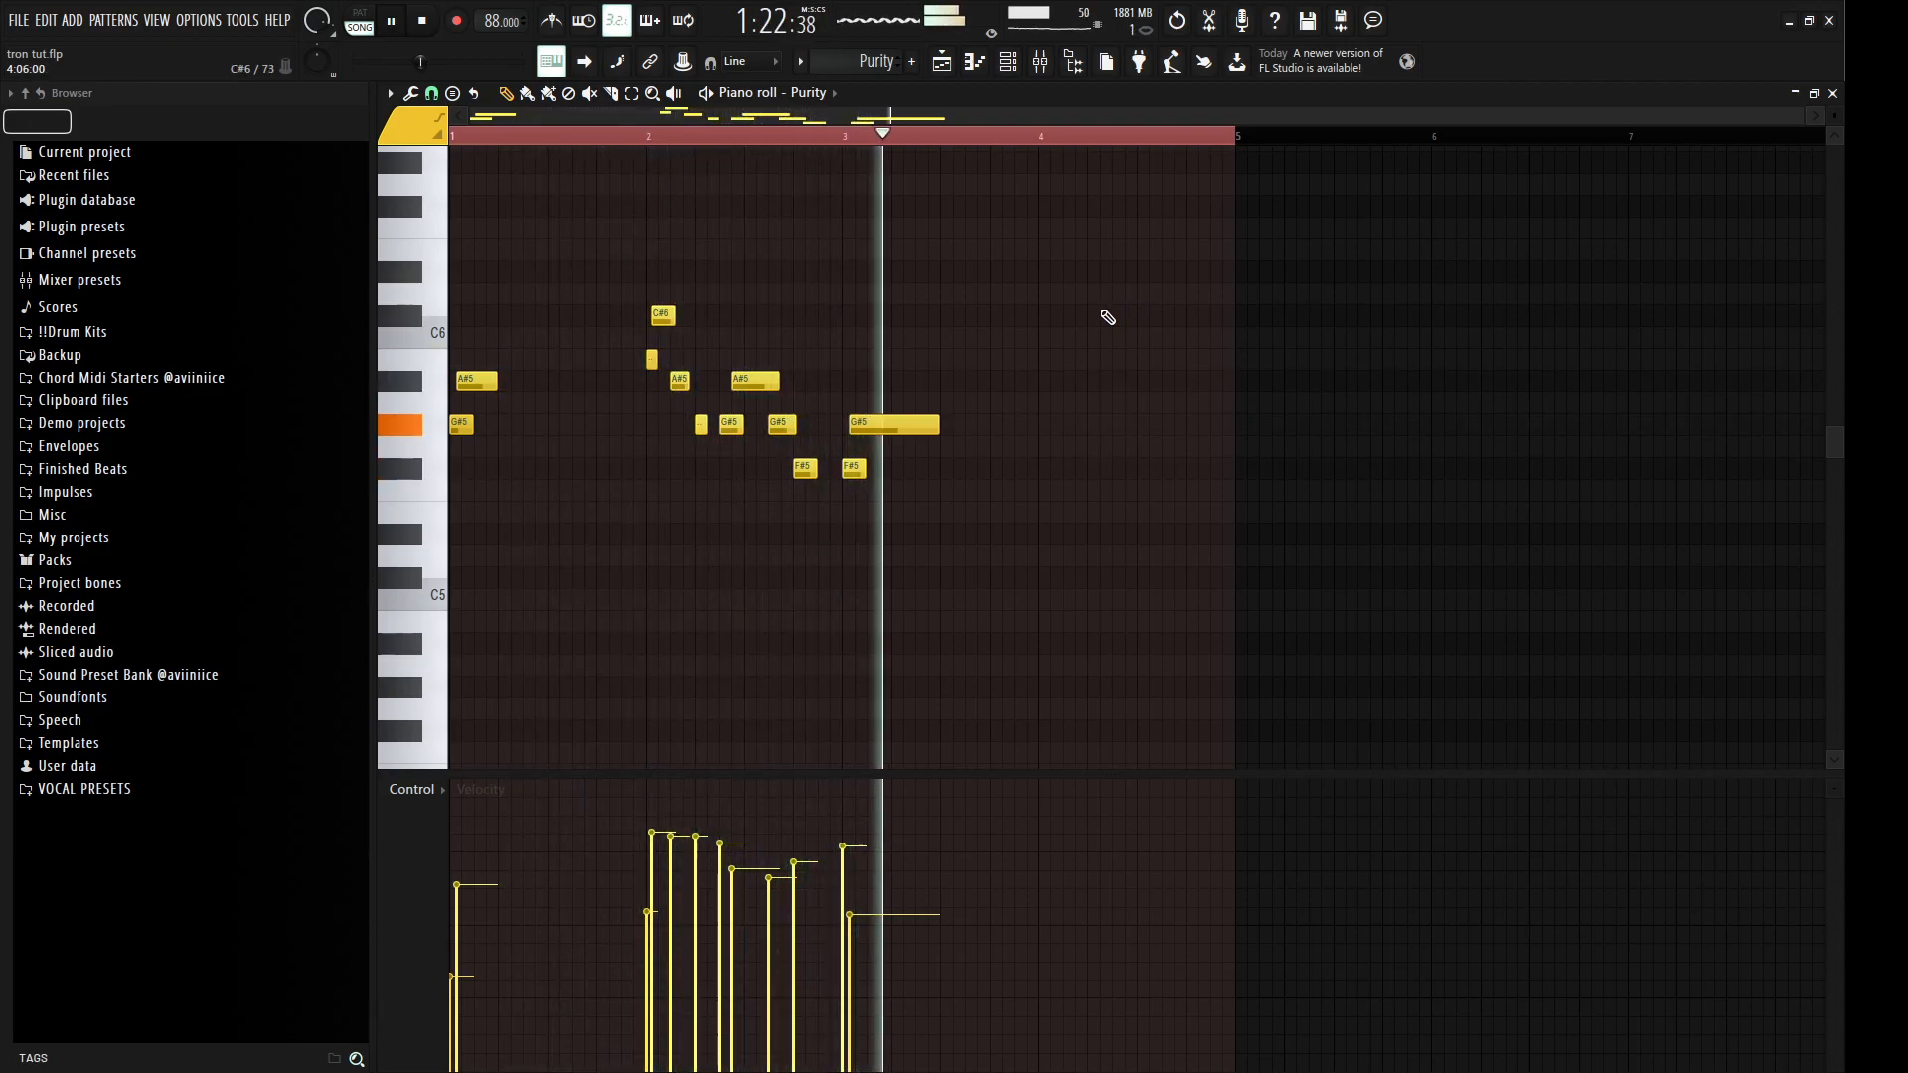
Step: Play the Purity melody through while viewing its notes, and save the project
{"action": "scroll", "coordinate": [824, 509], "scroll_direction": "up", "scroll_amount": 4}
{"action": "scroll", "coordinate": [809, 503], "scroll_direction": "down", "scroll_amount": 5}
{"action": "left_click_drag", "start_coordinate": [1106, 500], "coordinate": [440, 253]}
{"action": "key", "text": "ctrl+s"}
{"action": "left_click", "coordinate": [769, 332]}
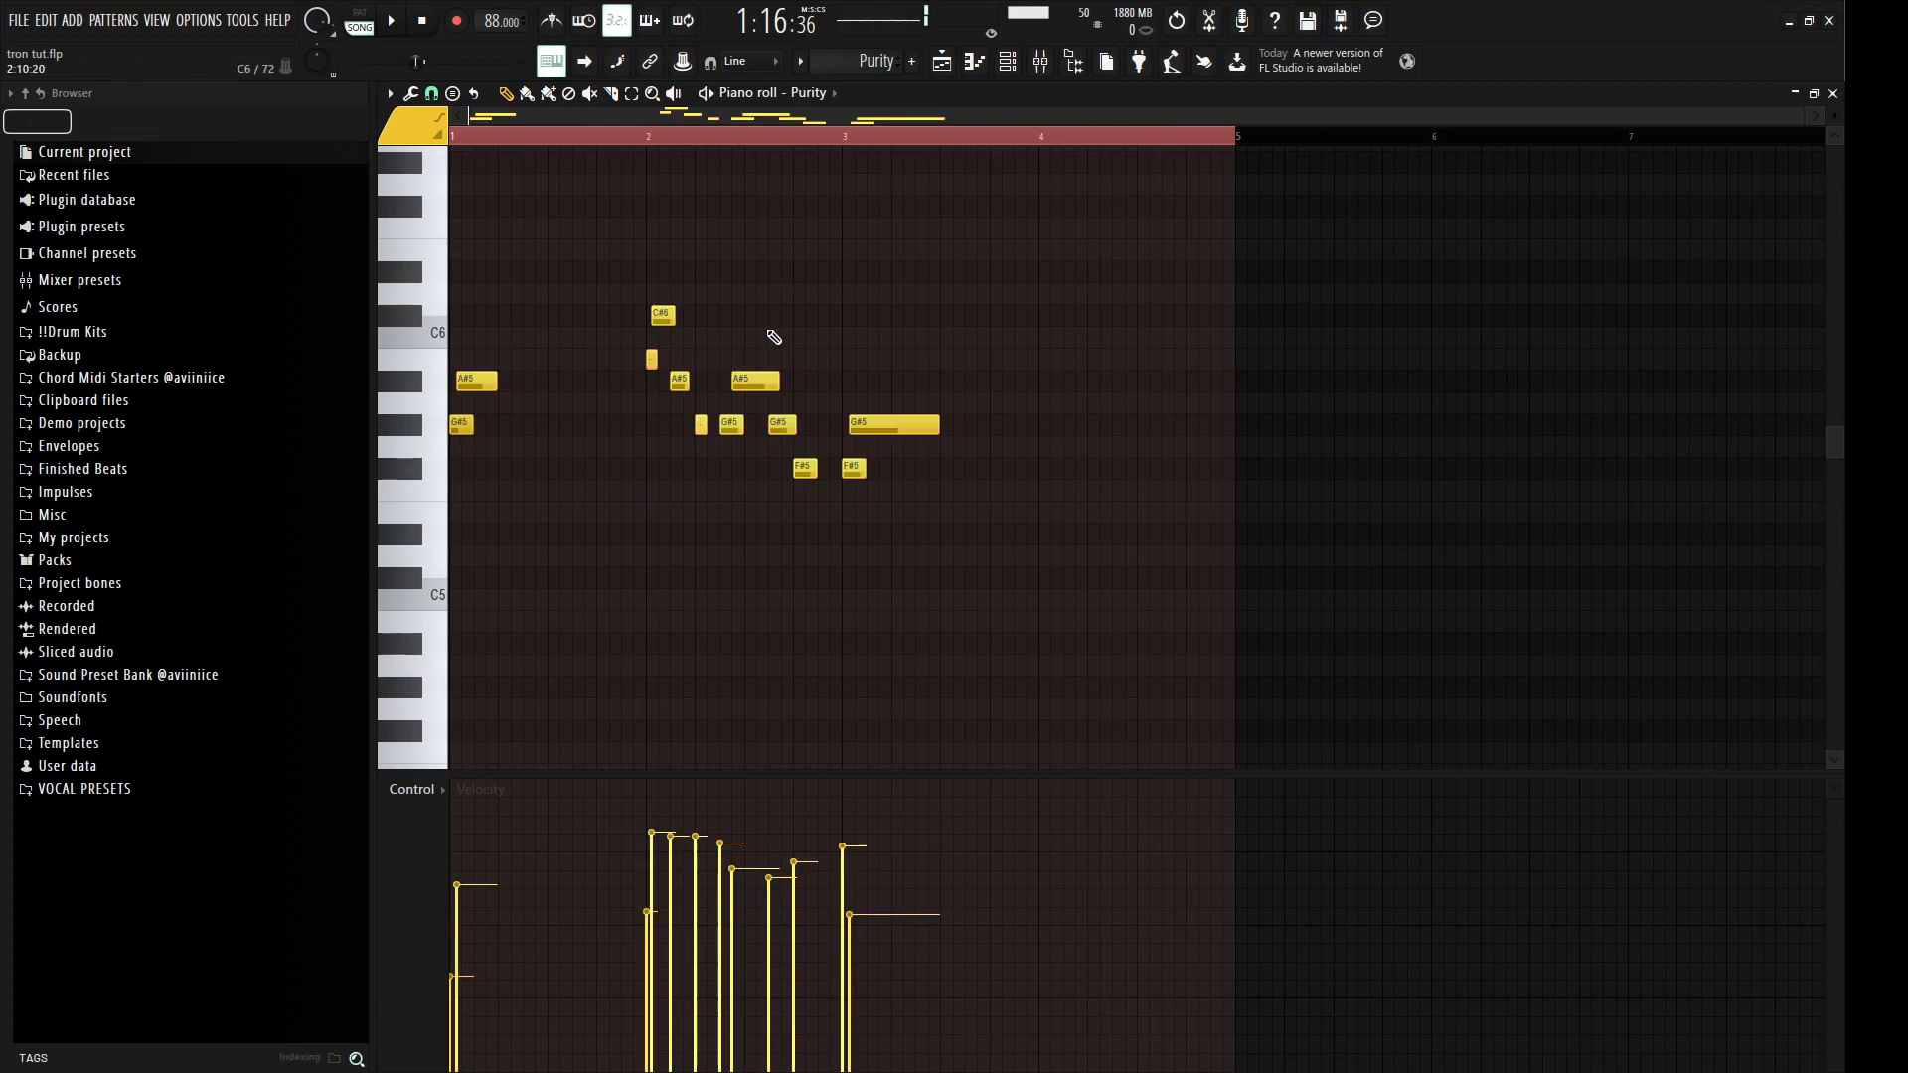
Step: Highlight groups of notes across bars 1 to 3 of the Purity melody to examine their pitches and timing
{"action": "left_click", "coordinate": [651, 358], "text": "ctrl+shift"}
{"action": "left_click", "coordinate": [662, 316], "text": "ctrl+shift"}
{"action": "left_click", "coordinate": [678, 381], "text": "ctrl+shift"}
{"action": "mouse_move", "coordinate": [444, 430]}
{"action": "left_mouse_down"}
{"action": "mouse_move", "coordinate": [464, 392]}
{"action": "mouse_move", "coordinate": [475, 408]}
{"action": "left_mouse_up"}
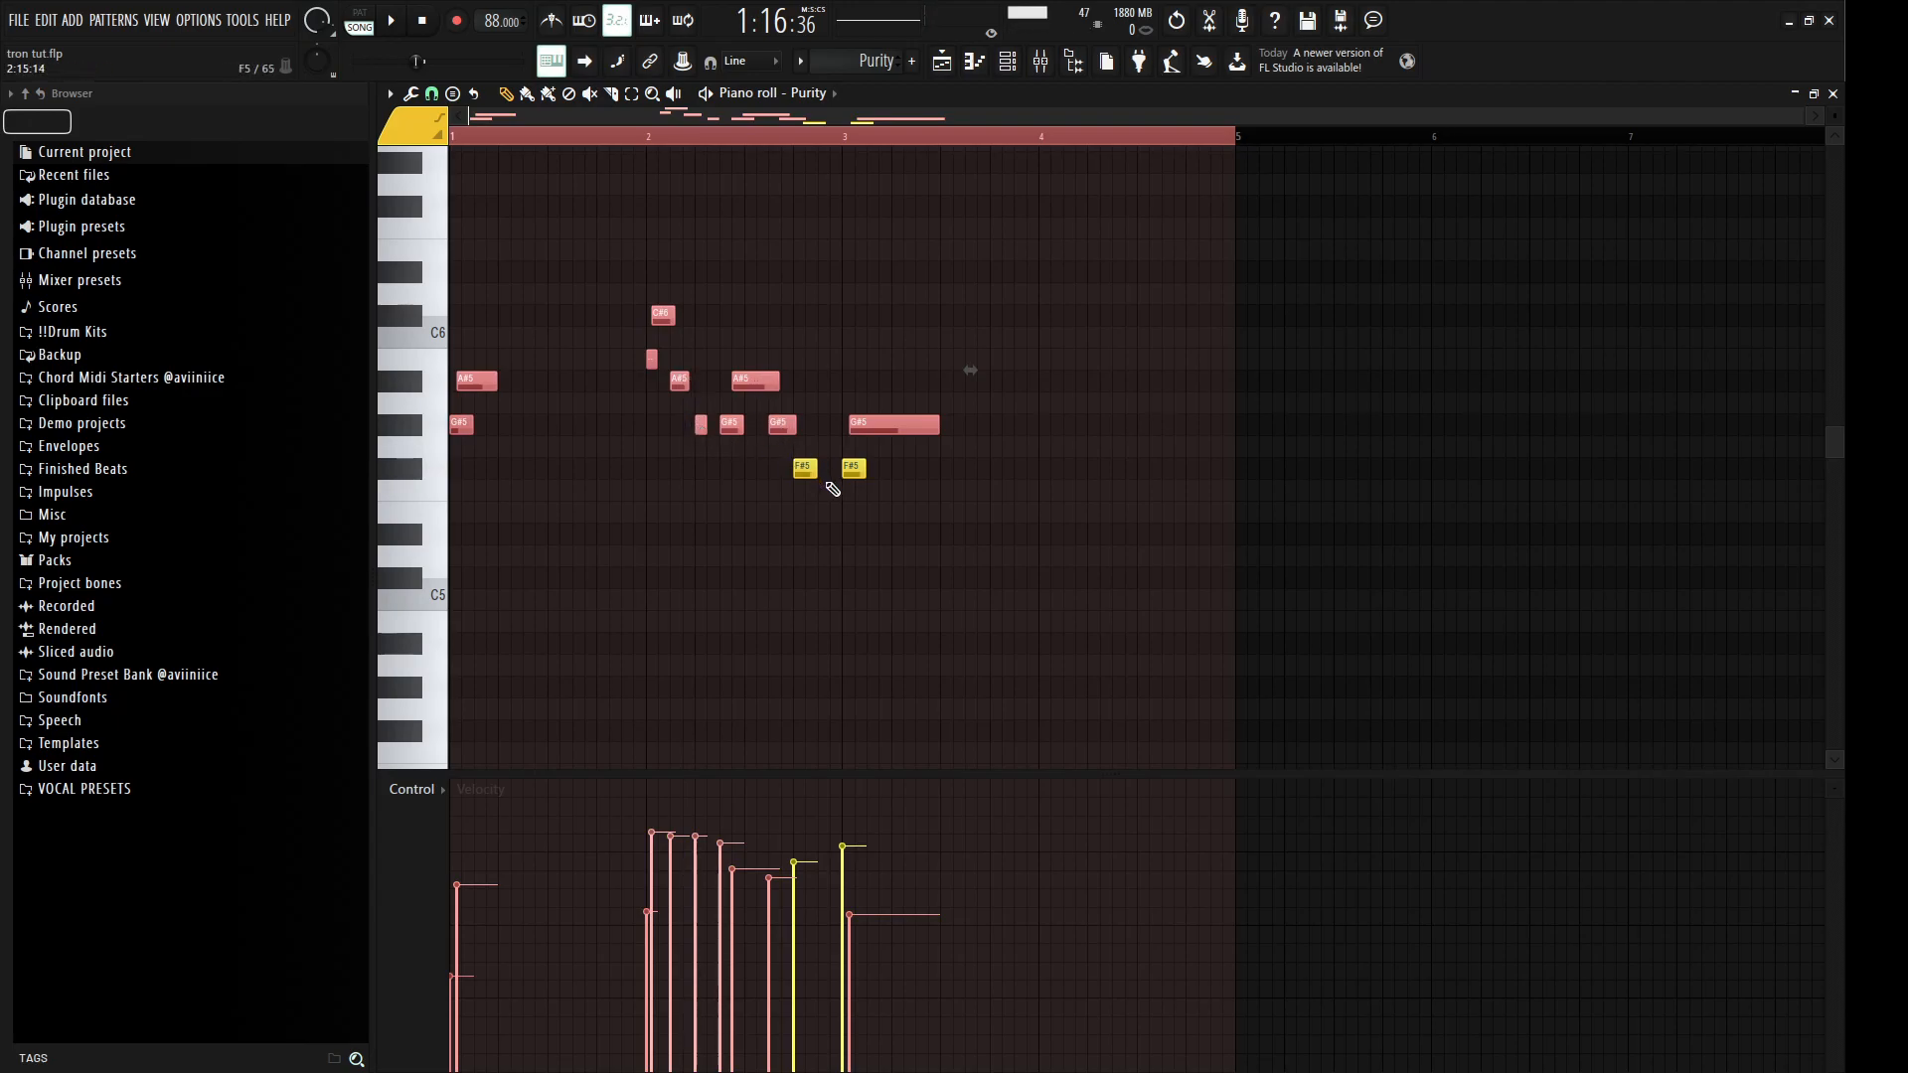
{"action": "left_click", "coordinate": [924, 469]}
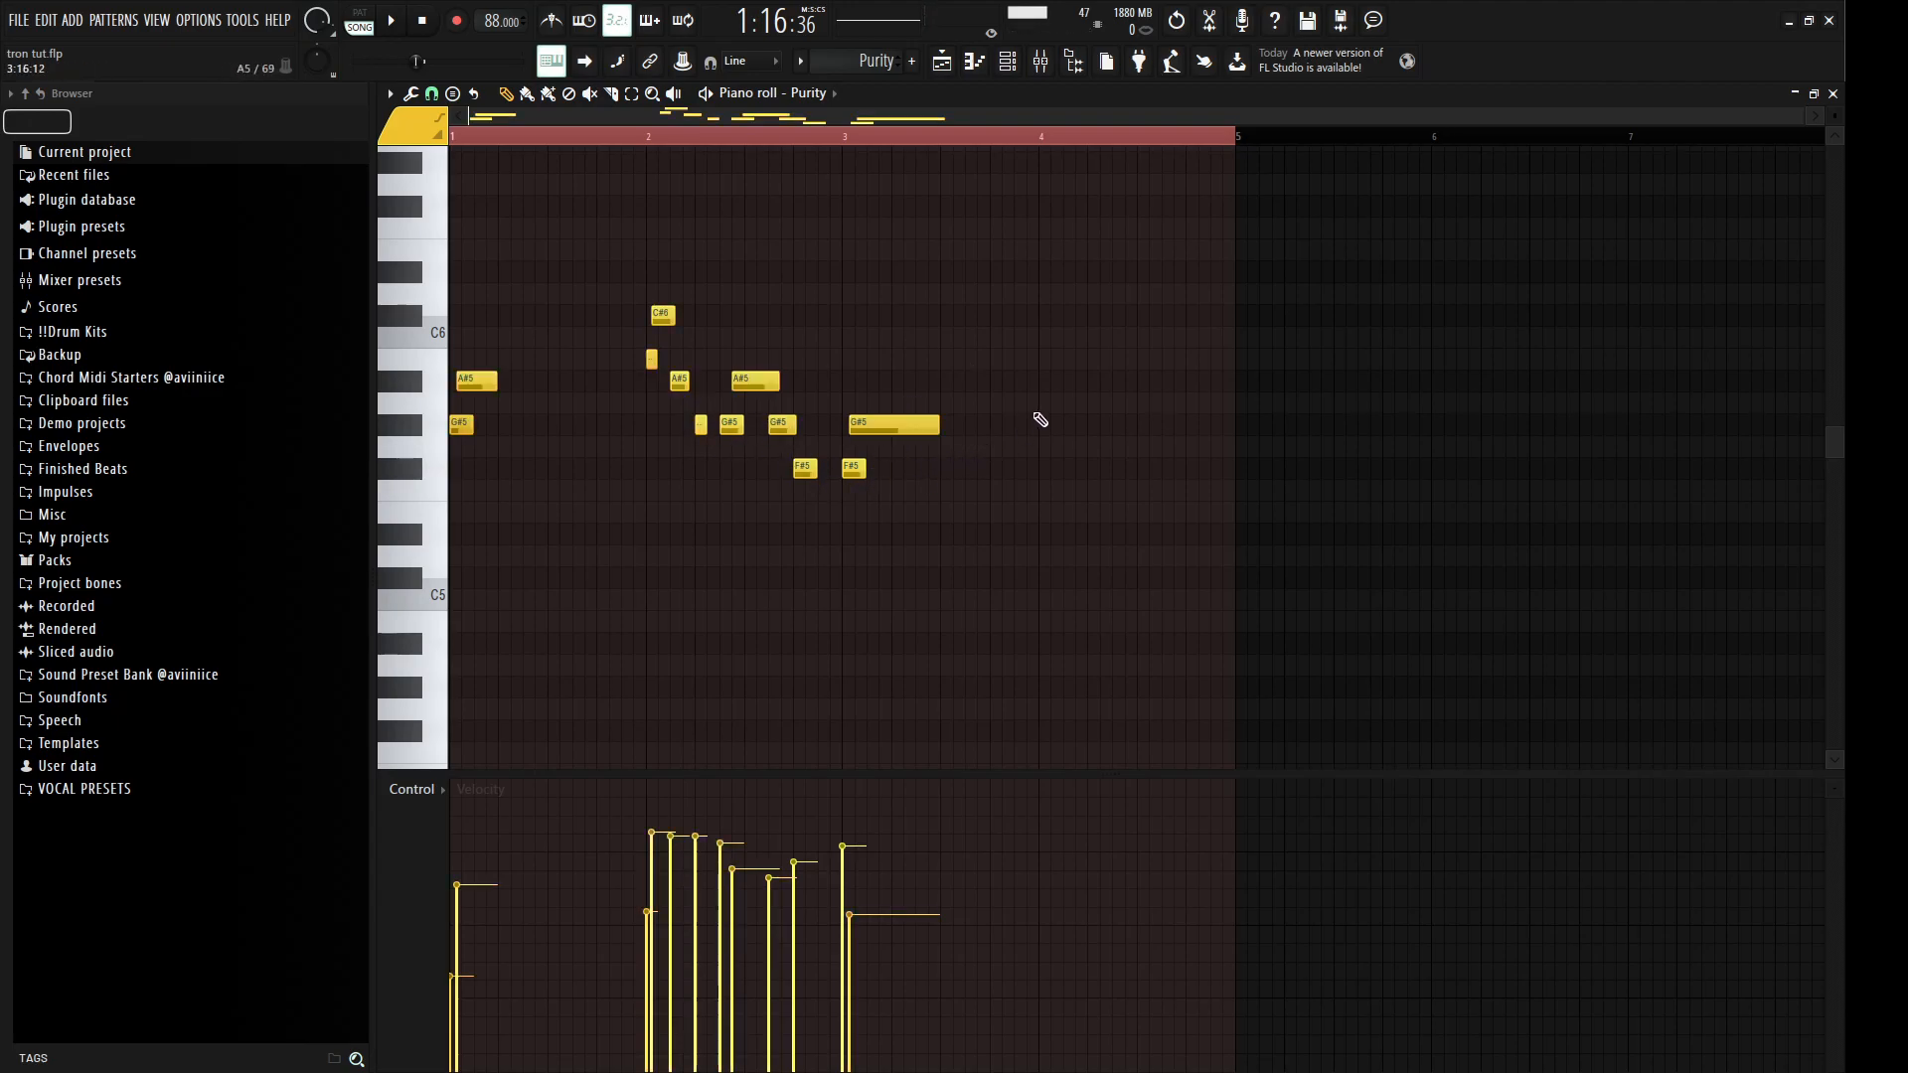
{"action": "left_click_drag", "start_coordinate": [637, 288], "coordinate": [1165, 459]}
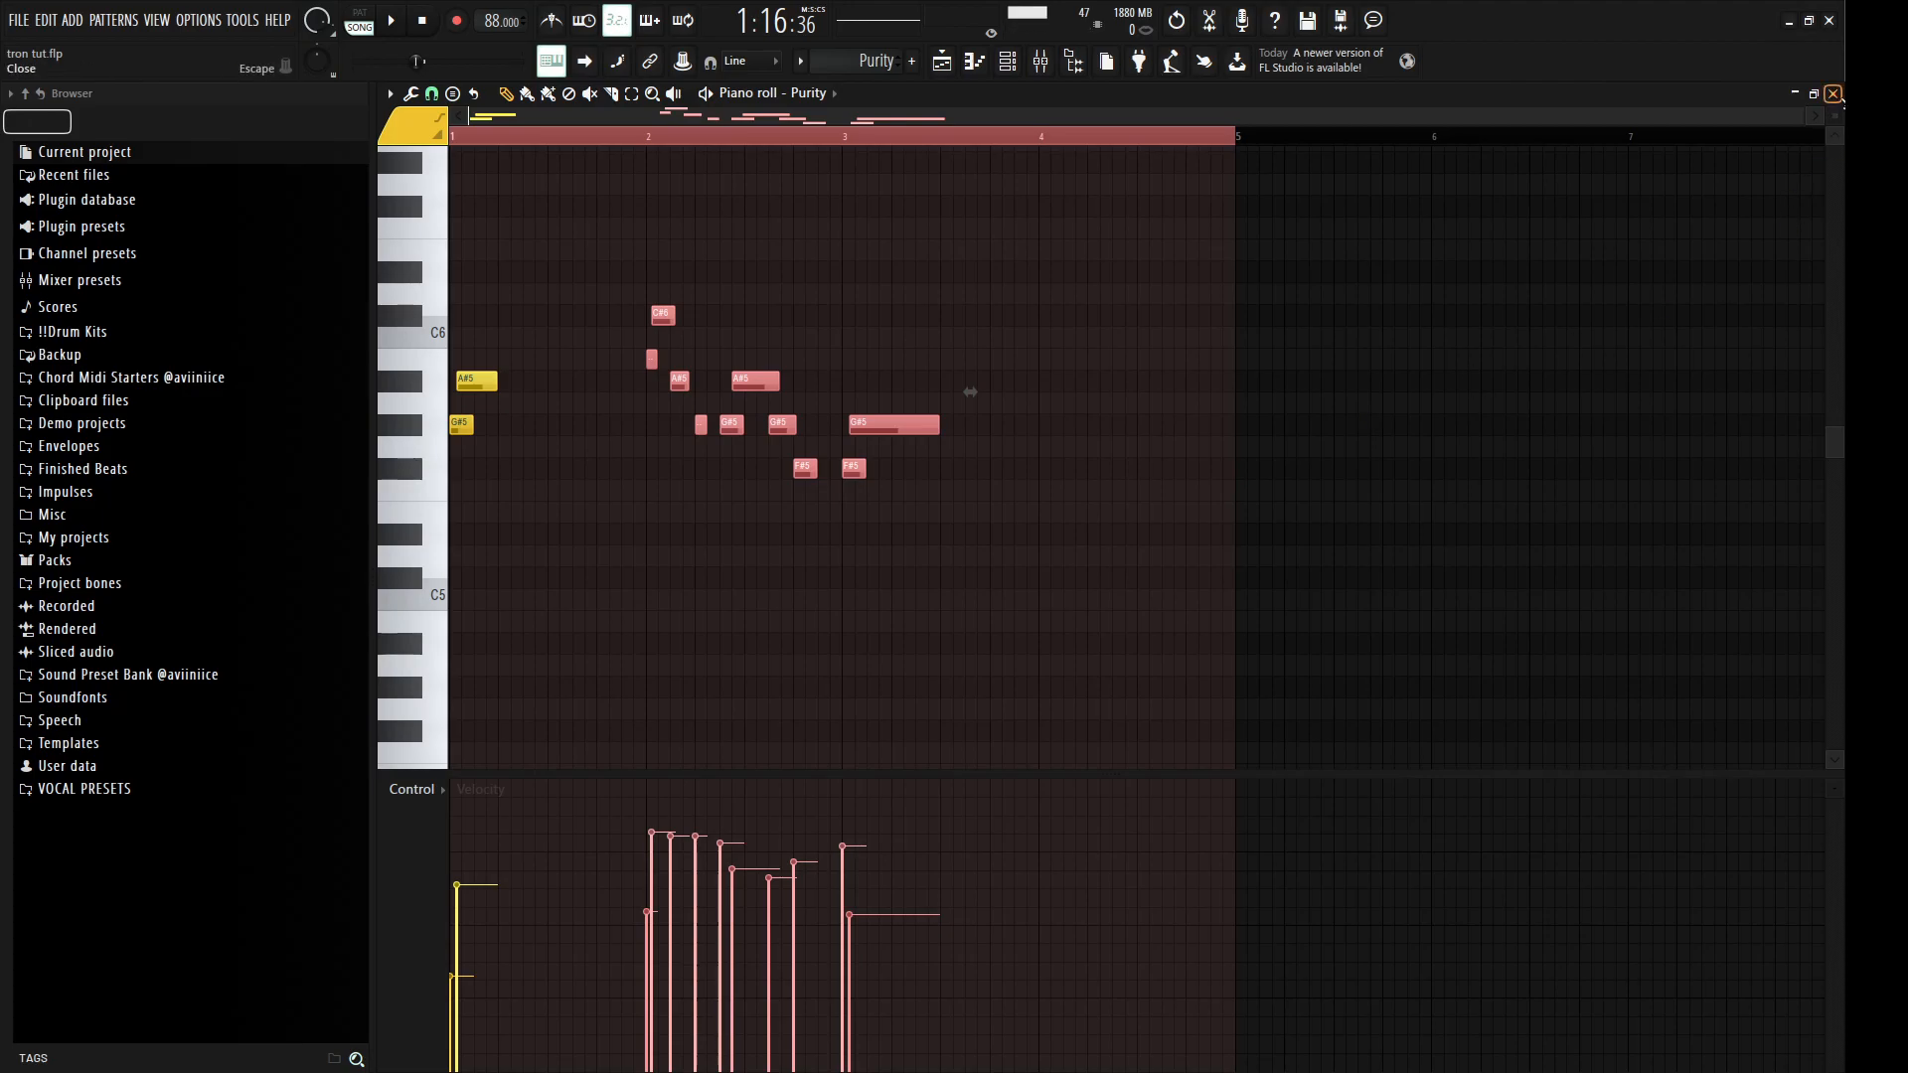
Step: Solo Track 11 in the playlist and open its XV-5080 #7 clip to view the whole chord
{"action": "key", "text": "Escape"}
{"action": "scroll", "coordinate": [1222, 504], "scroll_direction": "up", "scroll_amount": 5}
{"action": "right_click", "coordinate": [1094, 486]}
{"action": "key", "text": "ctrl+z"}
{"action": "scroll", "coordinate": [1222, 507], "scroll_direction": "down", "scroll_amount": 4}
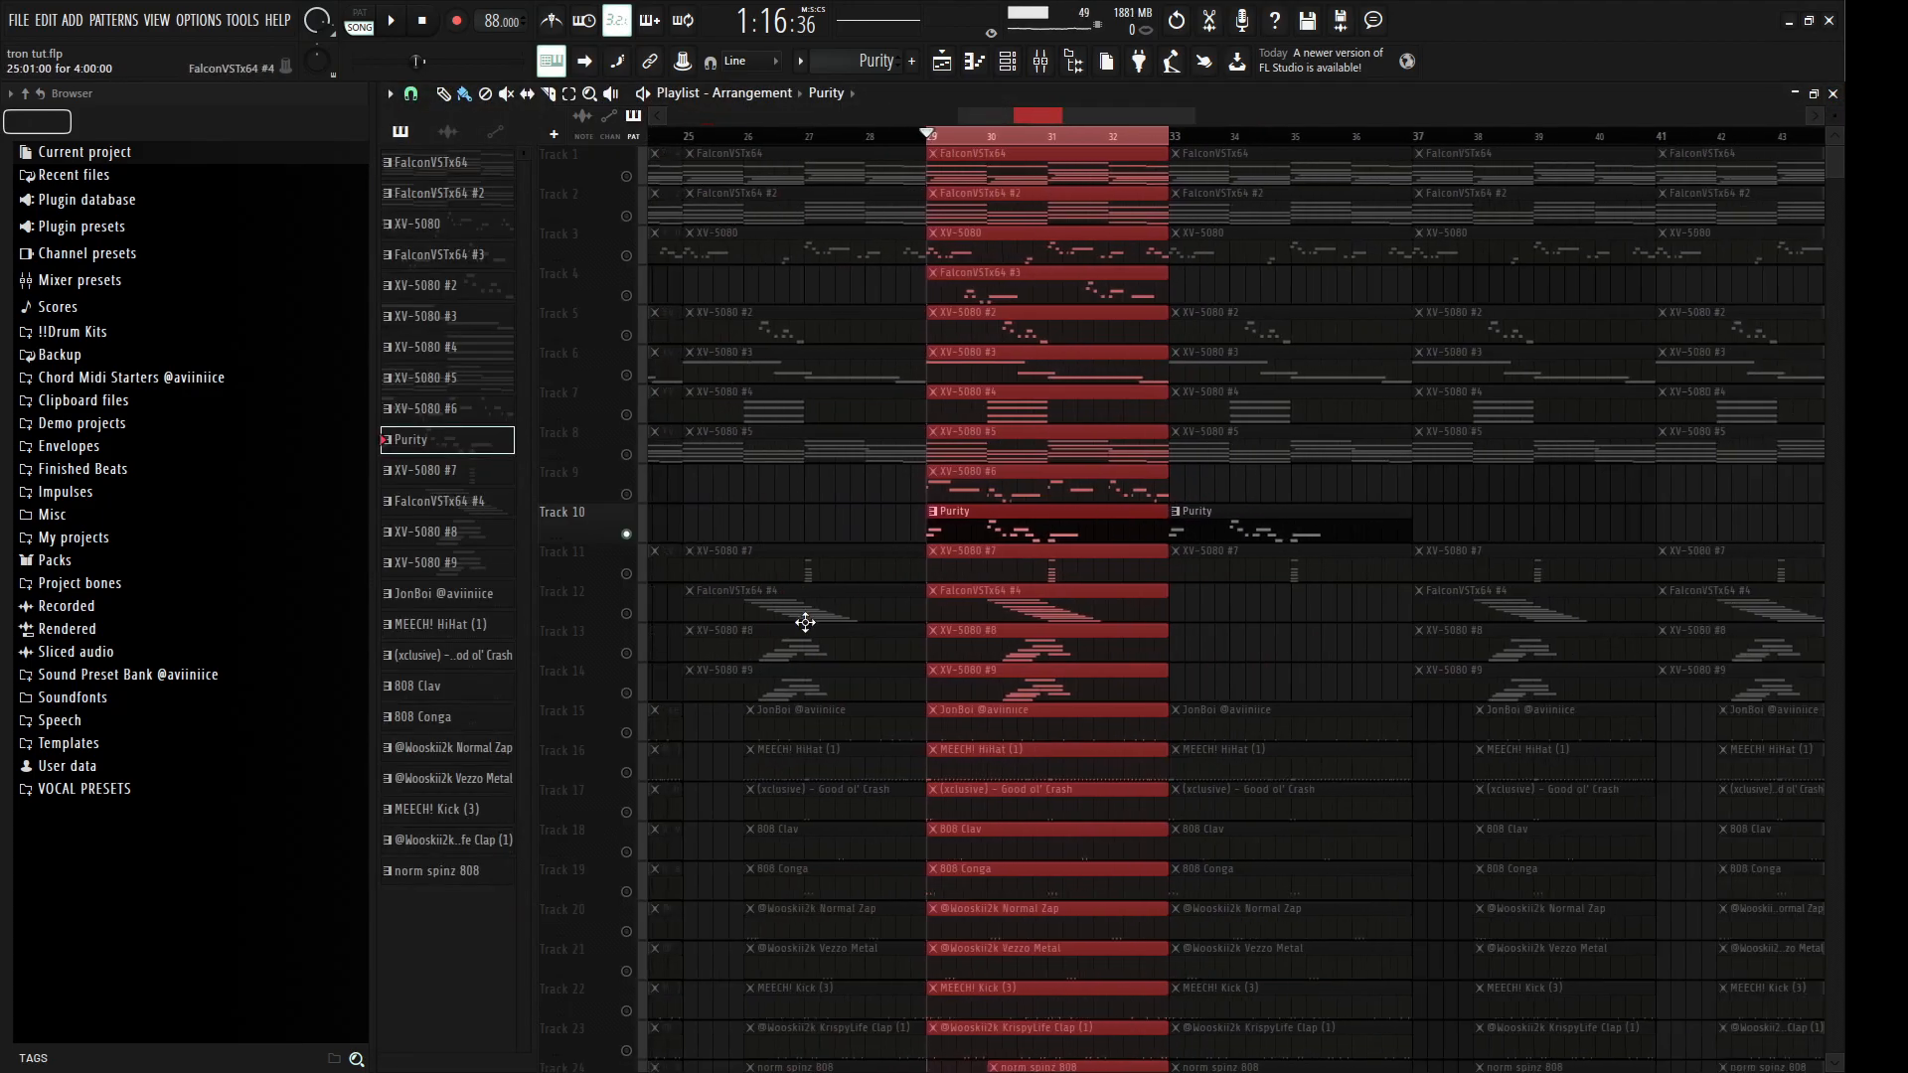
{"action": "left_click", "coordinate": [633, 578]}
{"action": "double_click", "coordinate": [977, 561]}
{"action": "scroll", "coordinate": [900, 702], "scroll_direction": "down", "scroll_amount": 1}
{"action": "scroll", "coordinate": [900, 703], "scroll_direction": "up", "scroll_amount": 1}
{"action": "scroll", "coordinate": [1831, 124], "scroll_direction": "down", "scroll_amount": 6}
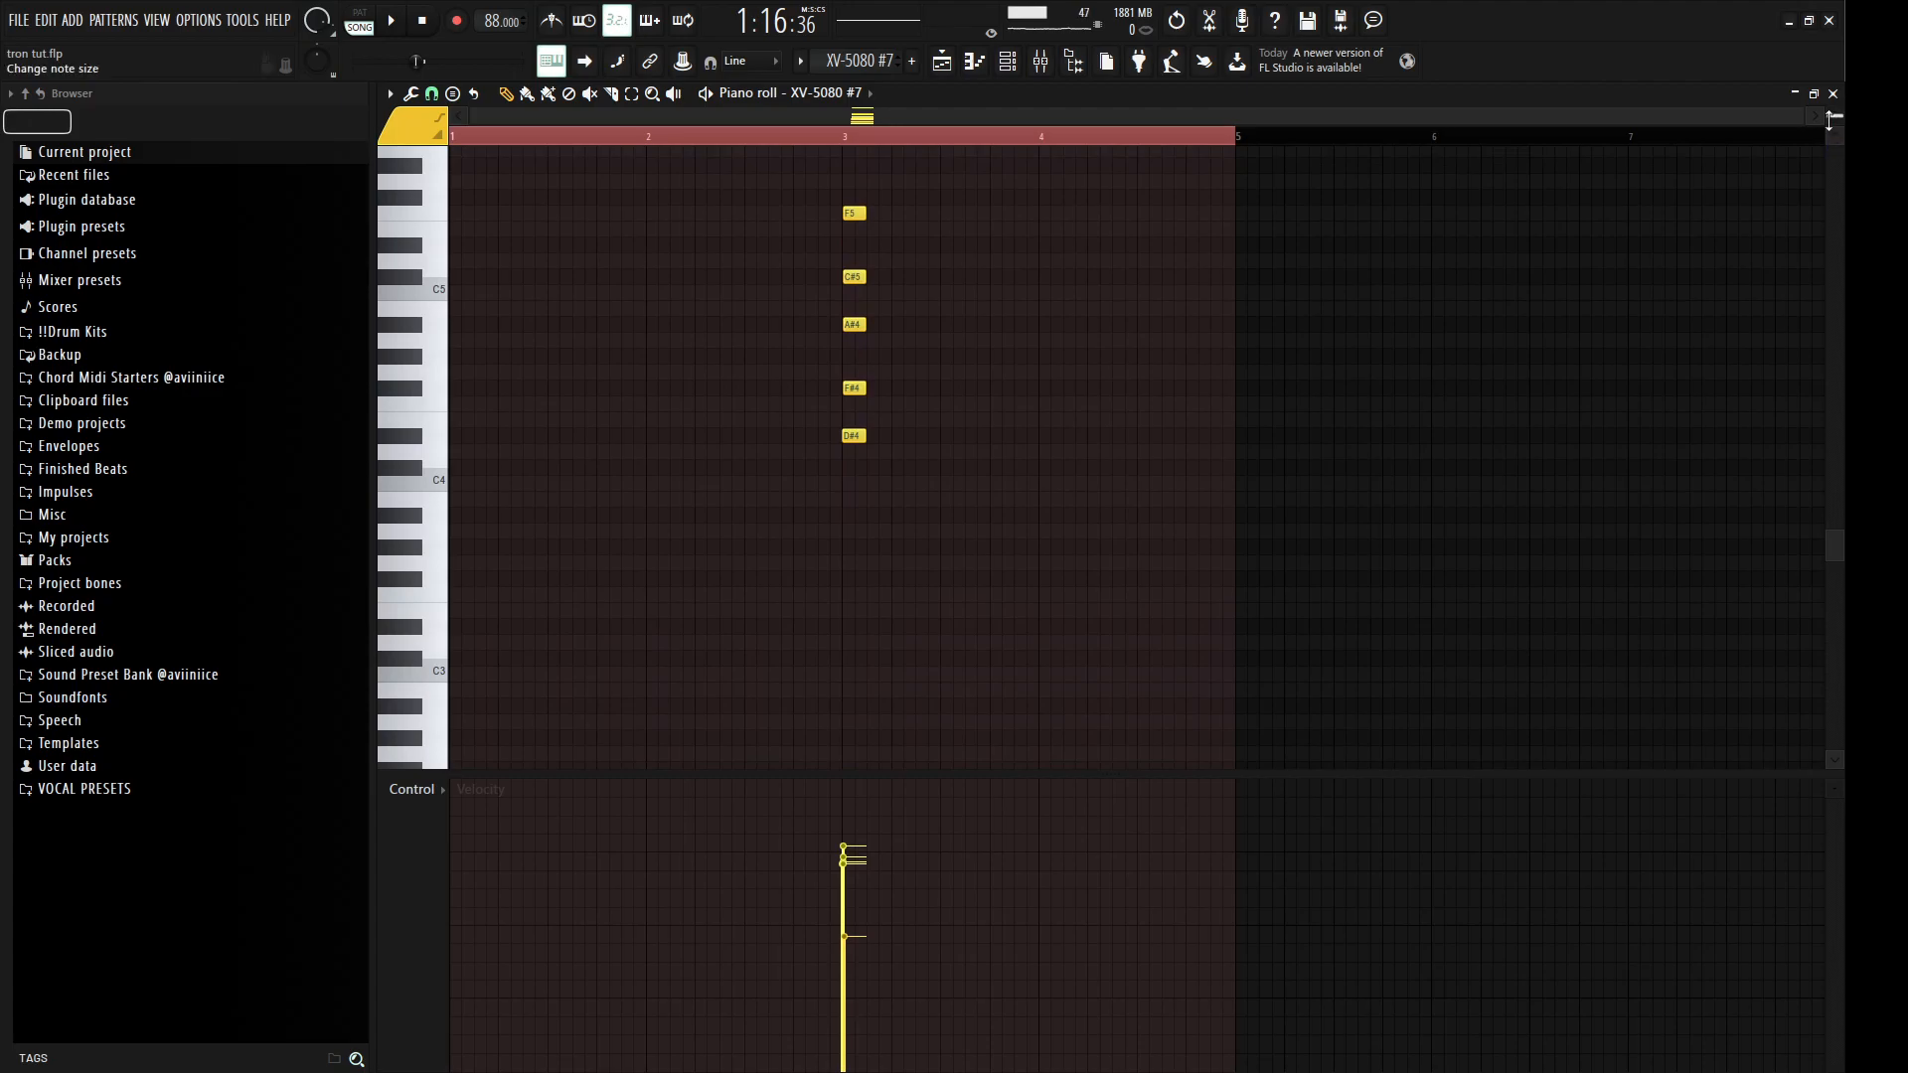
{"action": "left_click_drag", "start_coordinate": [1828, 119], "coordinate": [1830, 134]}
{"action": "scroll", "coordinate": [1195, 248], "scroll_direction": "up", "scroll_amount": 4}
Step: Look up the patch loaded on the XV-5080 #7 channel, and close the plugin and channel rack
{"action": "left_click", "coordinate": [1007, 62]}
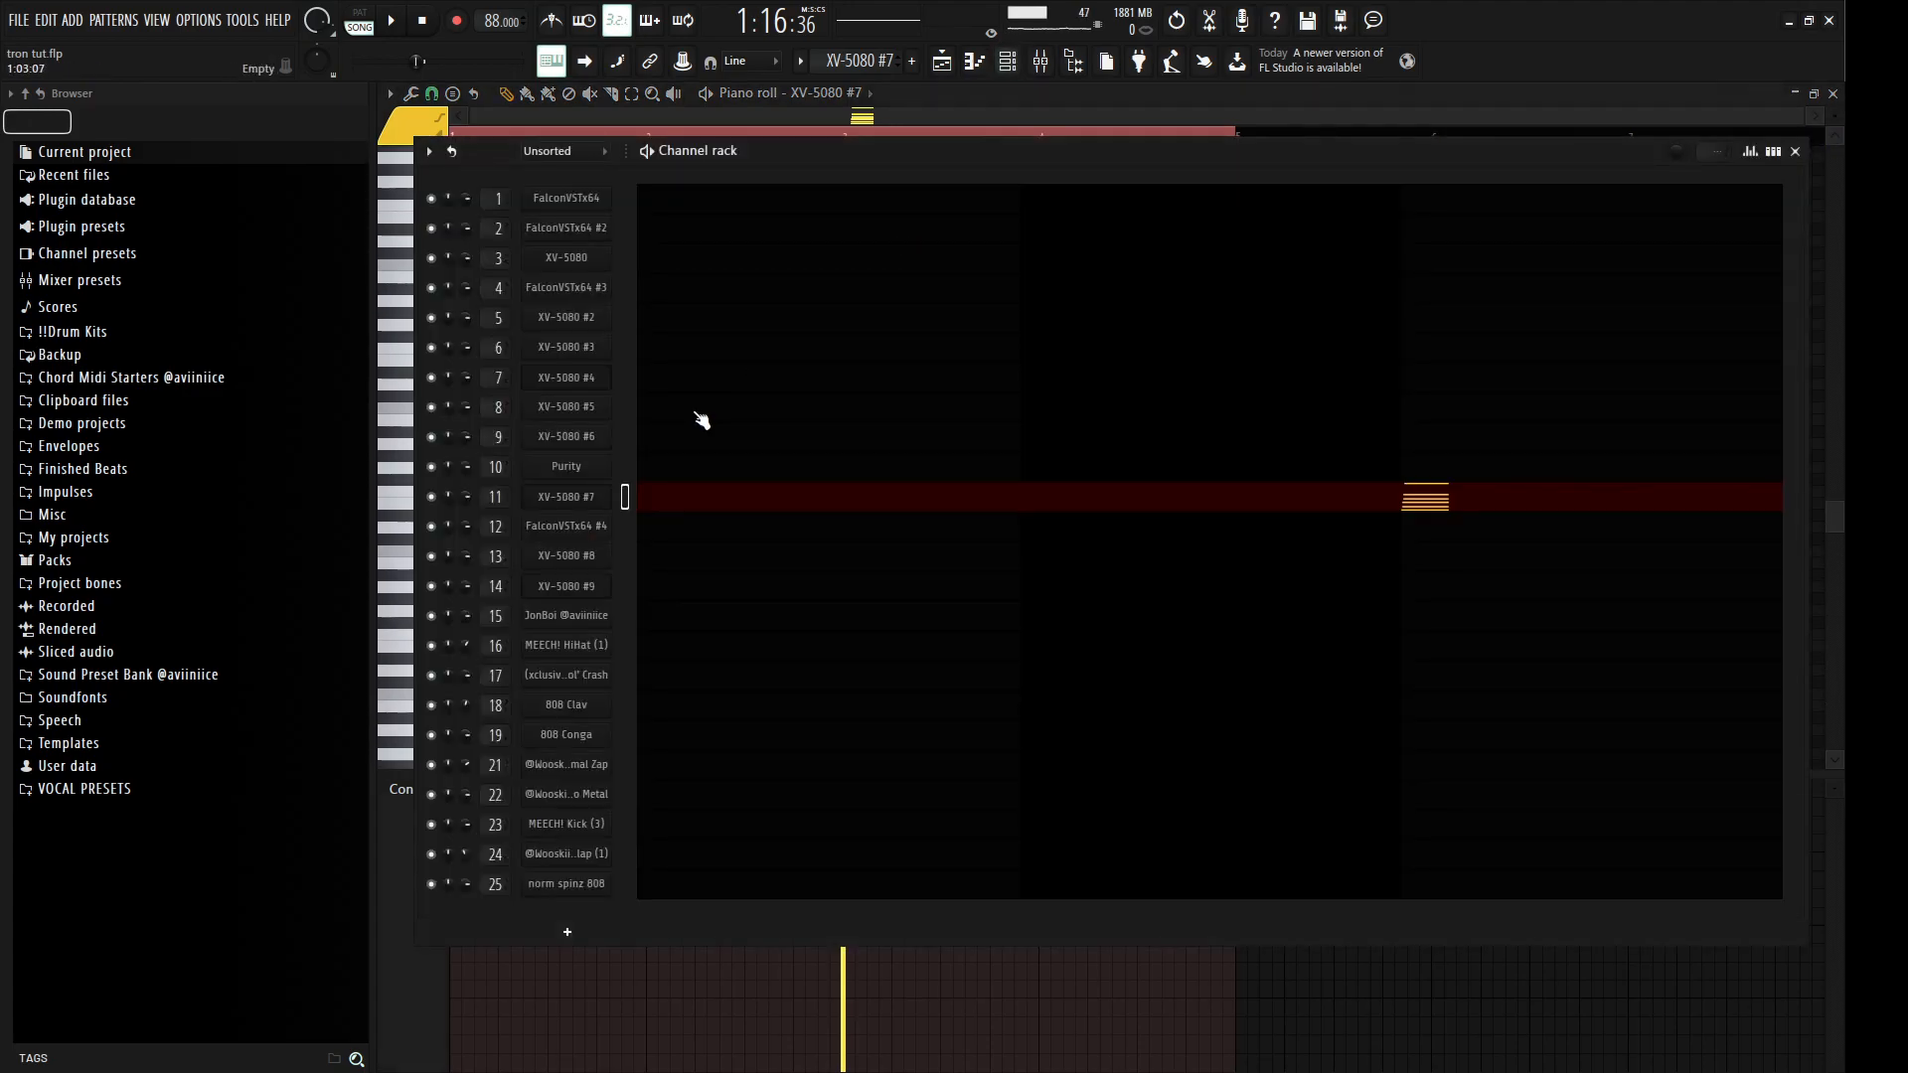
{"action": "left_click", "coordinate": [575, 496]}
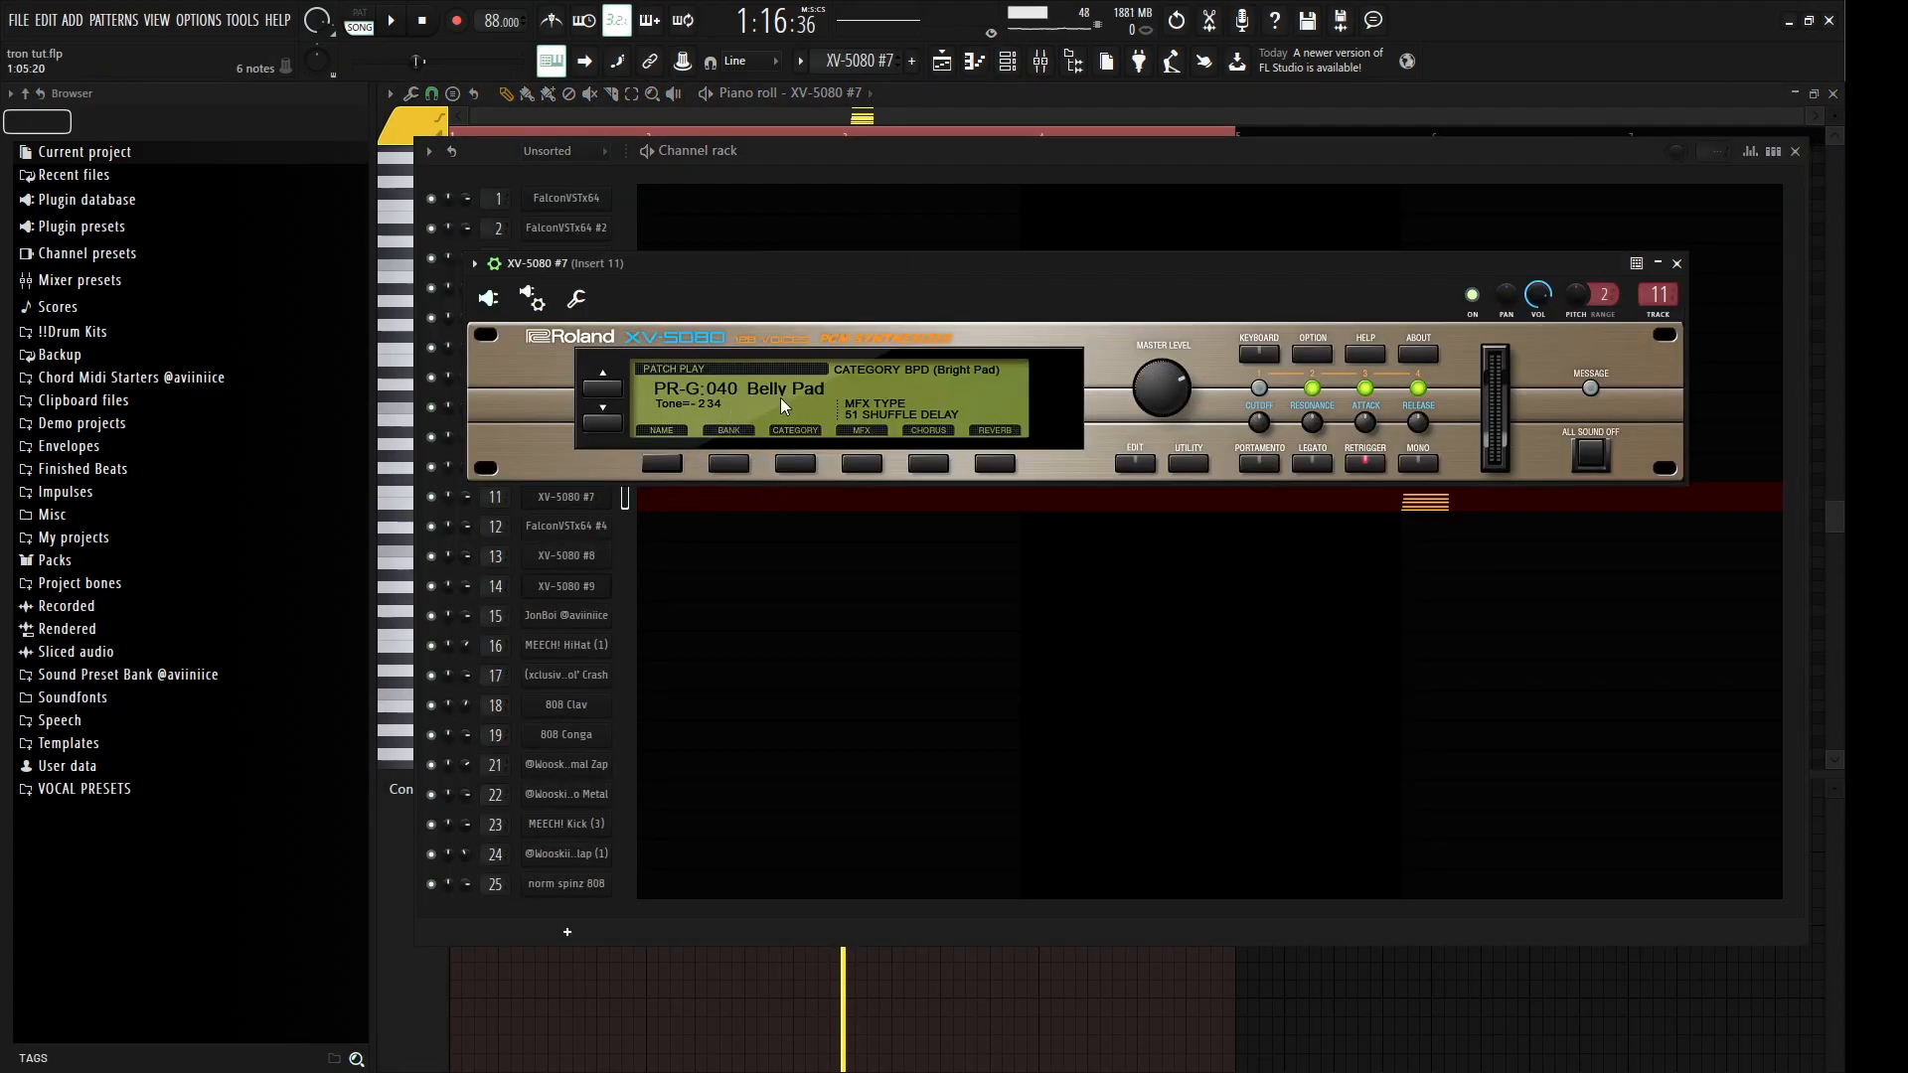
{"action": "left_click", "coordinate": [1674, 264]}
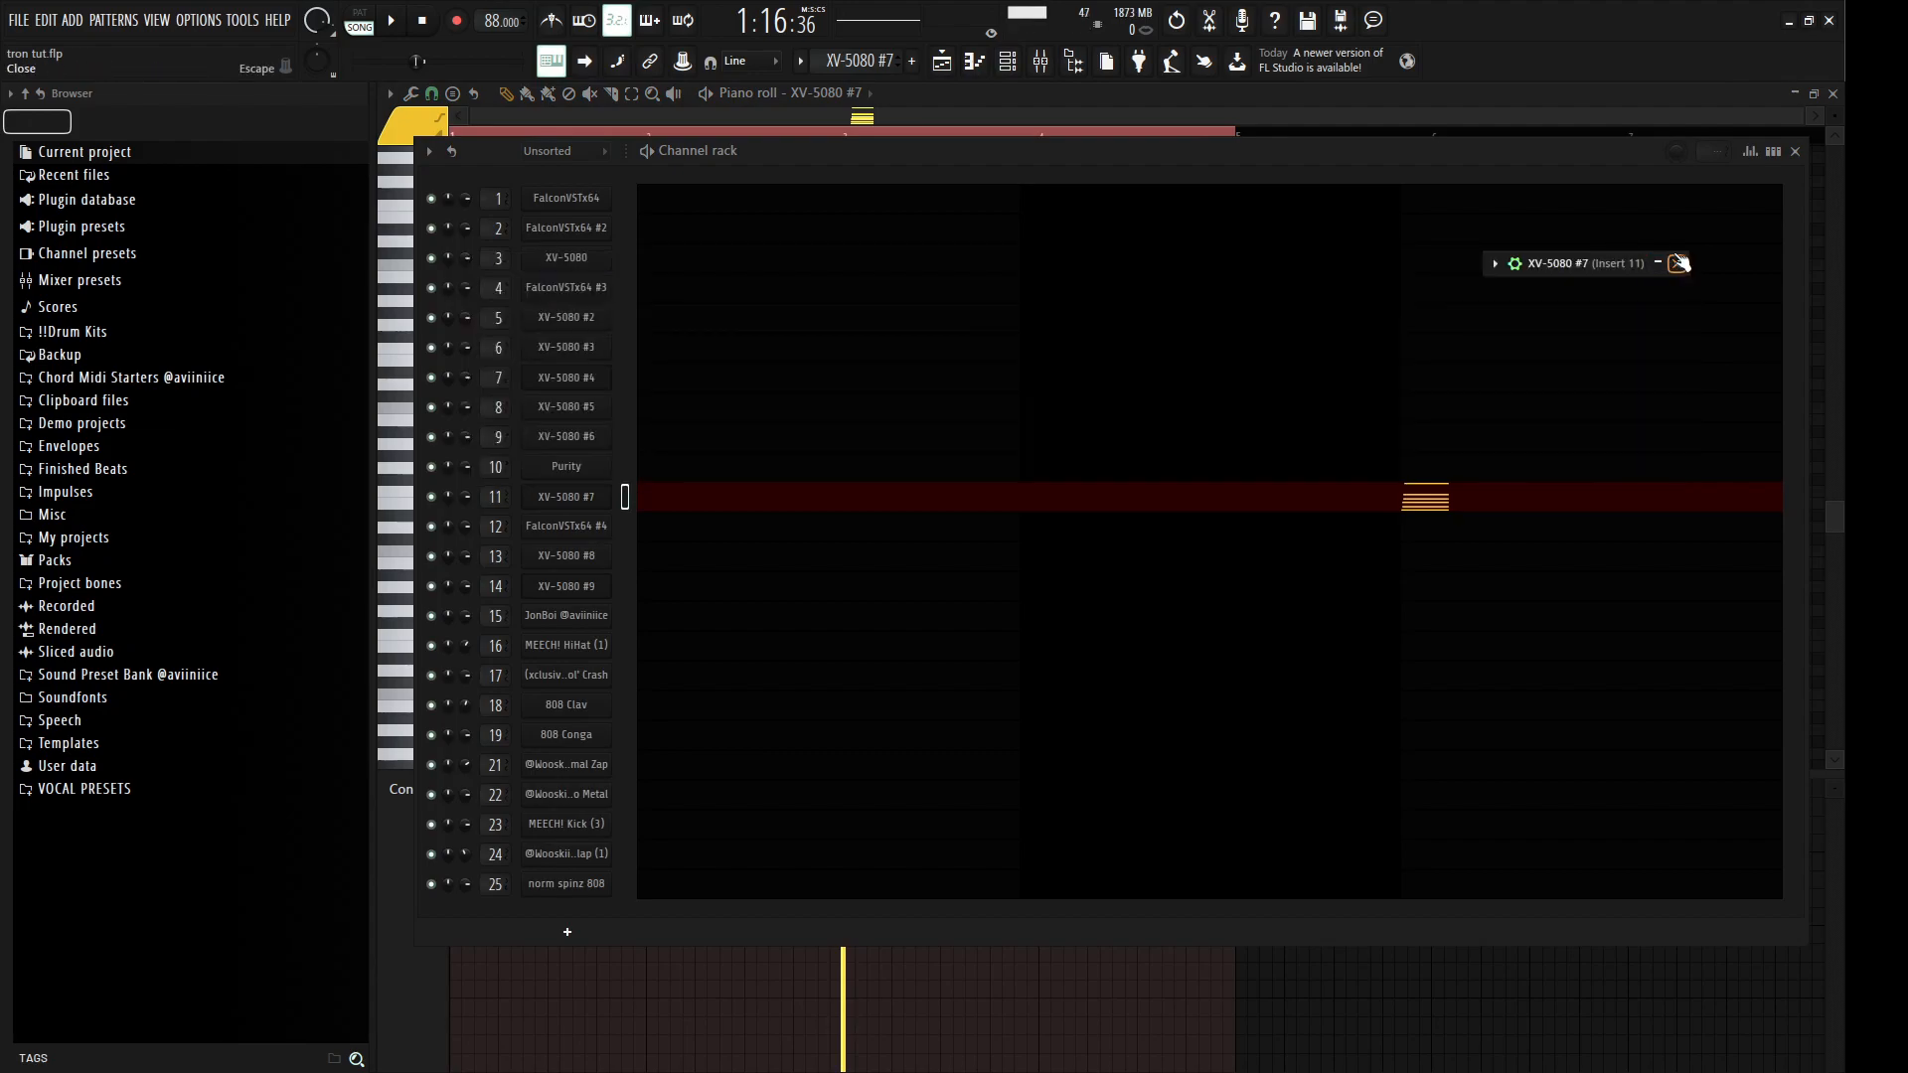
{"action": "left_click", "coordinate": [1796, 154]}
Step: Play the XV-5080 #7 part from just before bar 3 to hear its chord
{"action": "key", "text": "space"}
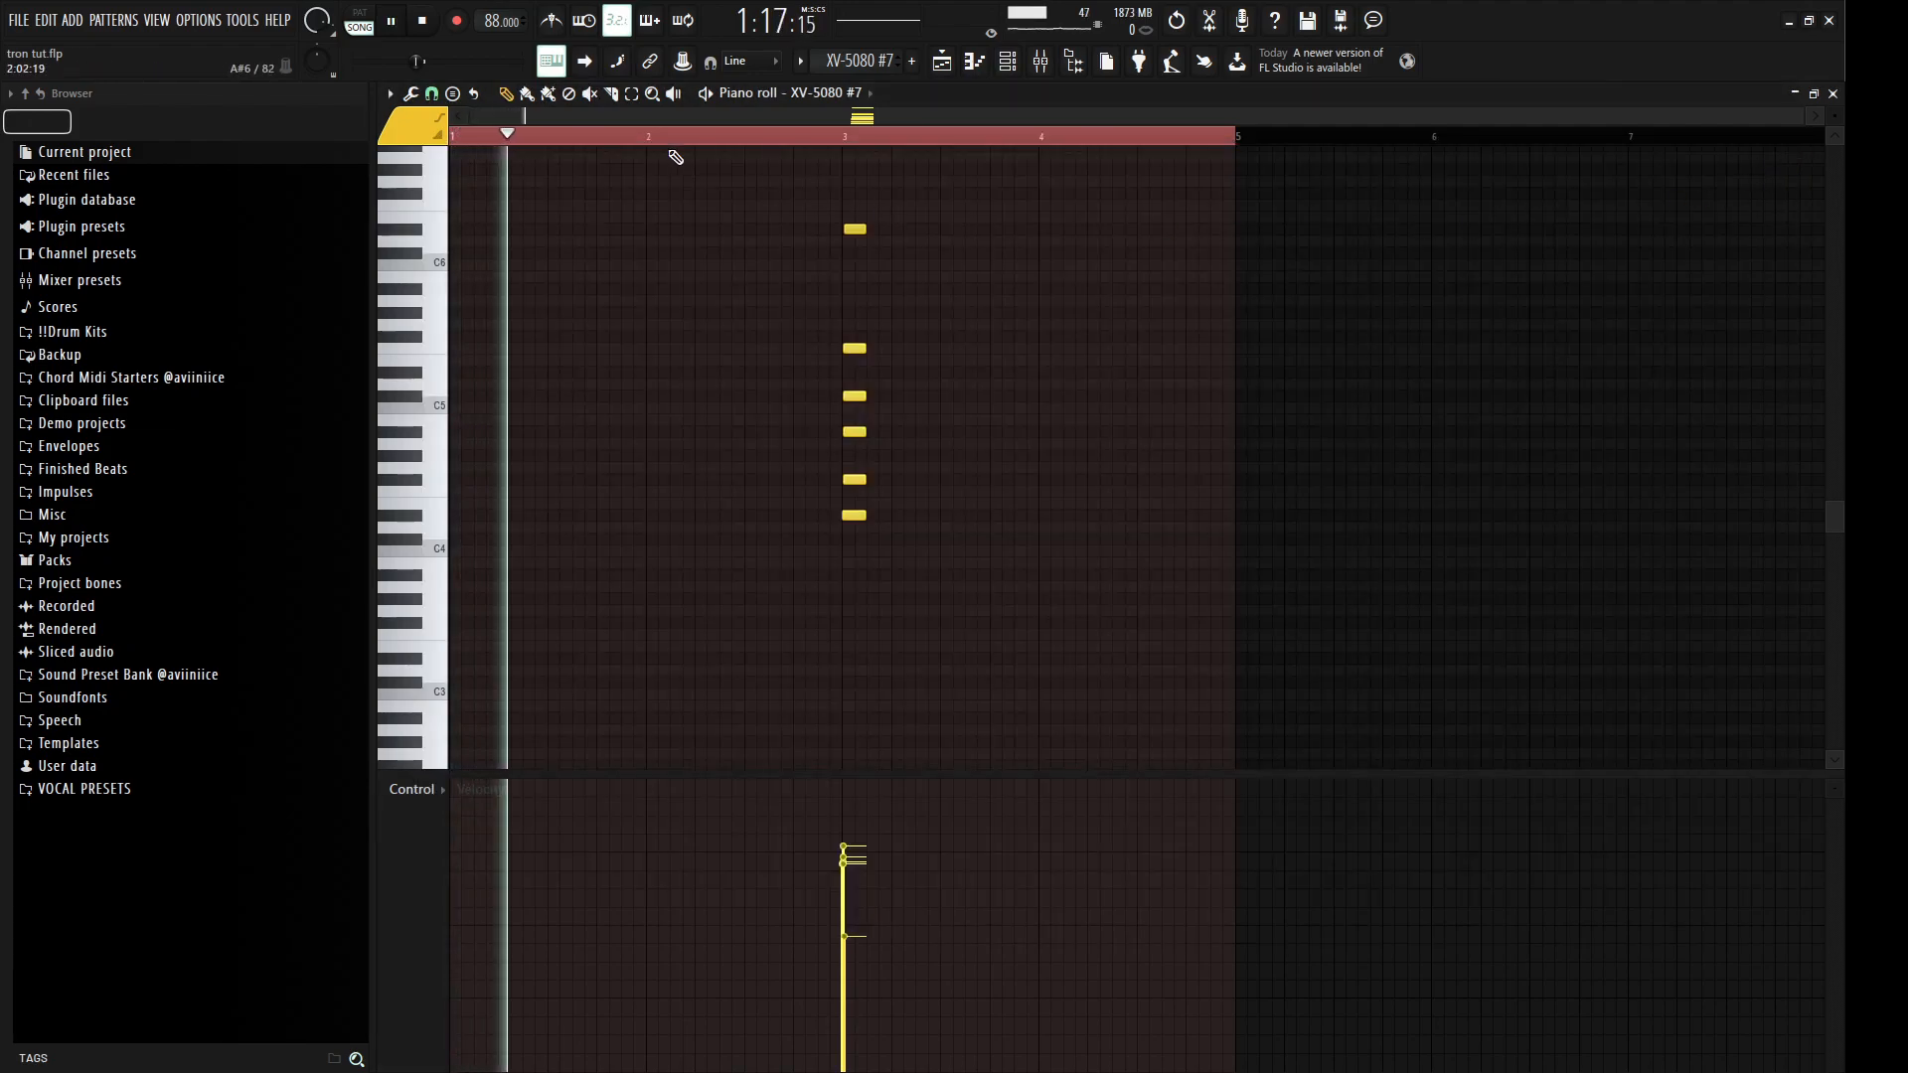
{"action": "left_click", "coordinate": [828, 149]}
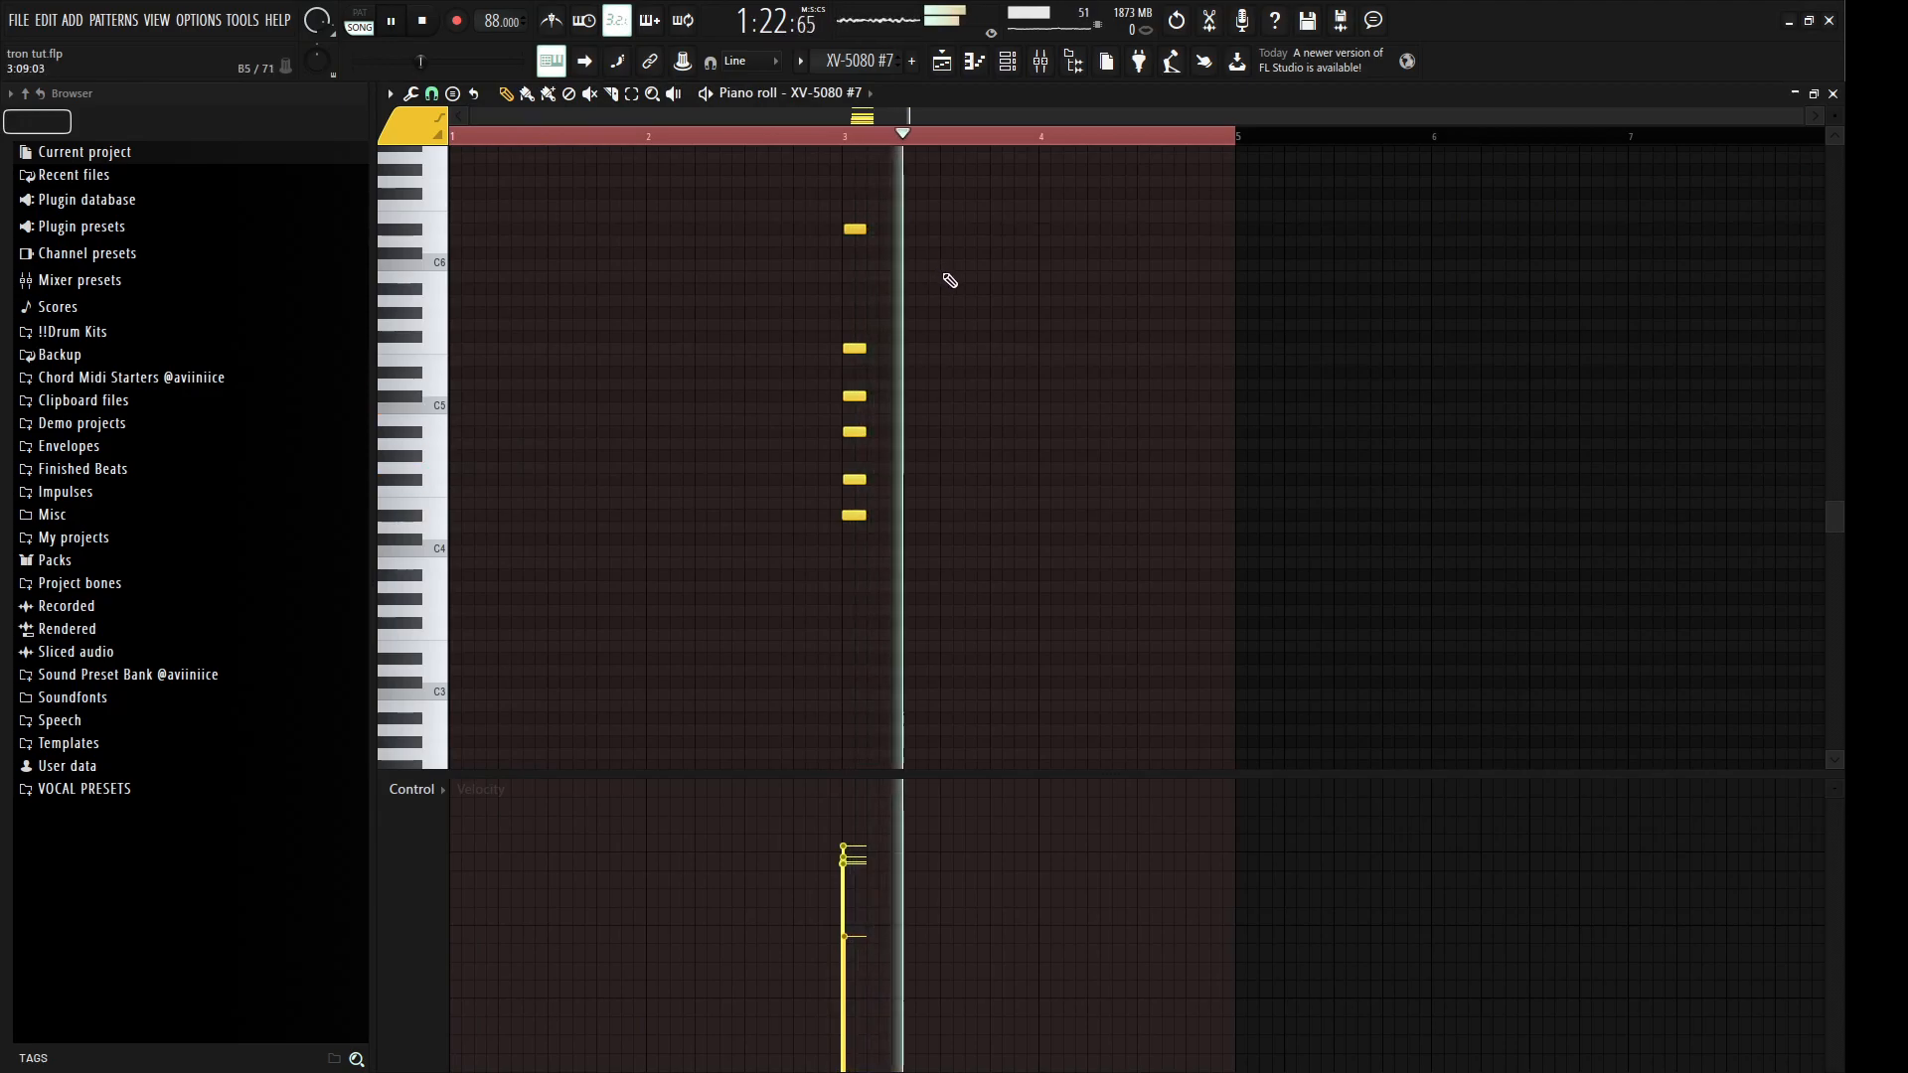
{"action": "scroll", "coordinate": [928, 303], "scroll_direction": "up", "scroll_amount": 1}
{"action": "key", "text": "space"}
Step: Highlight all notes of the XV-5080 #7 chord, examine their start timing up close, and replay the chord
{"action": "left_click_drag", "start_coordinate": [1009, 614], "coordinate": [795, 206]}
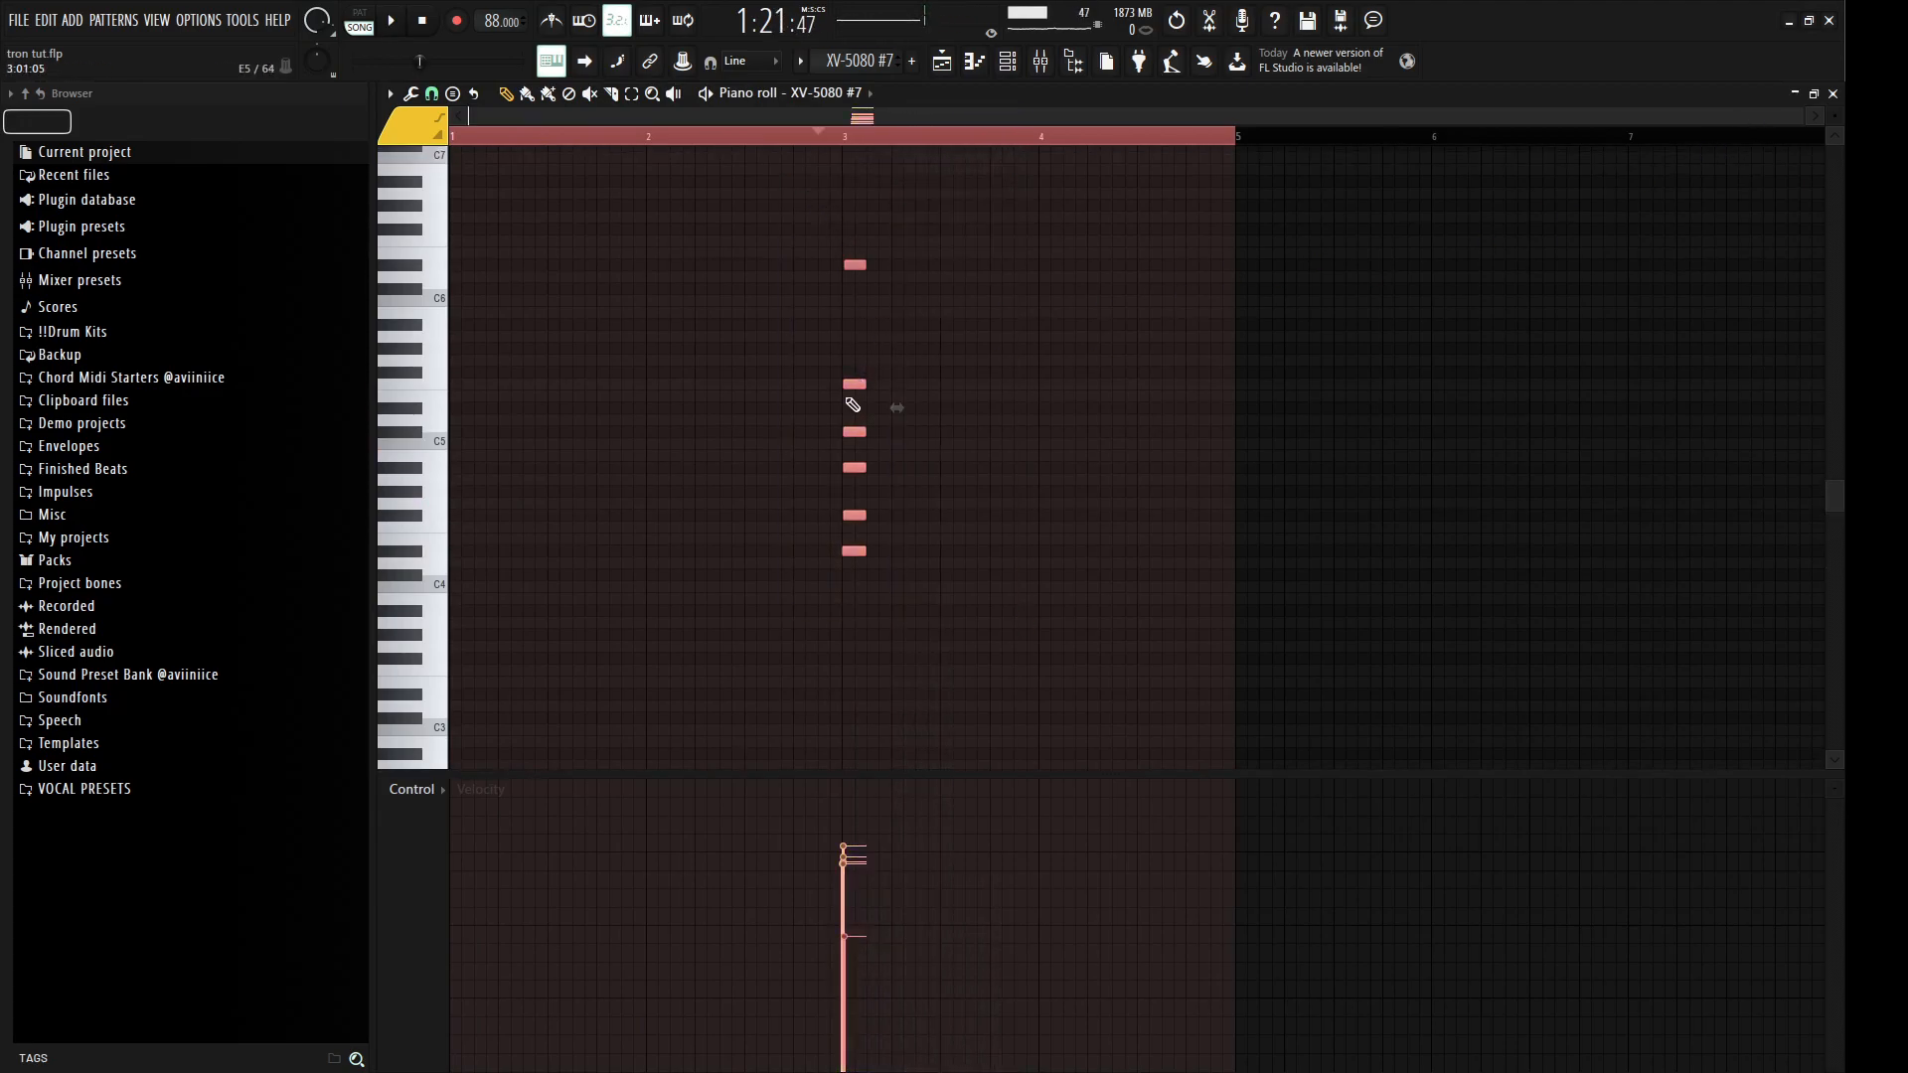
{"action": "scroll", "coordinate": [876, 504], "scroll_direction": "up", "scroll_amount": 3}
{"action": "scroll", "coordinate": [866, 586], "scroll_direction": "up", "scroll_amount": 4}
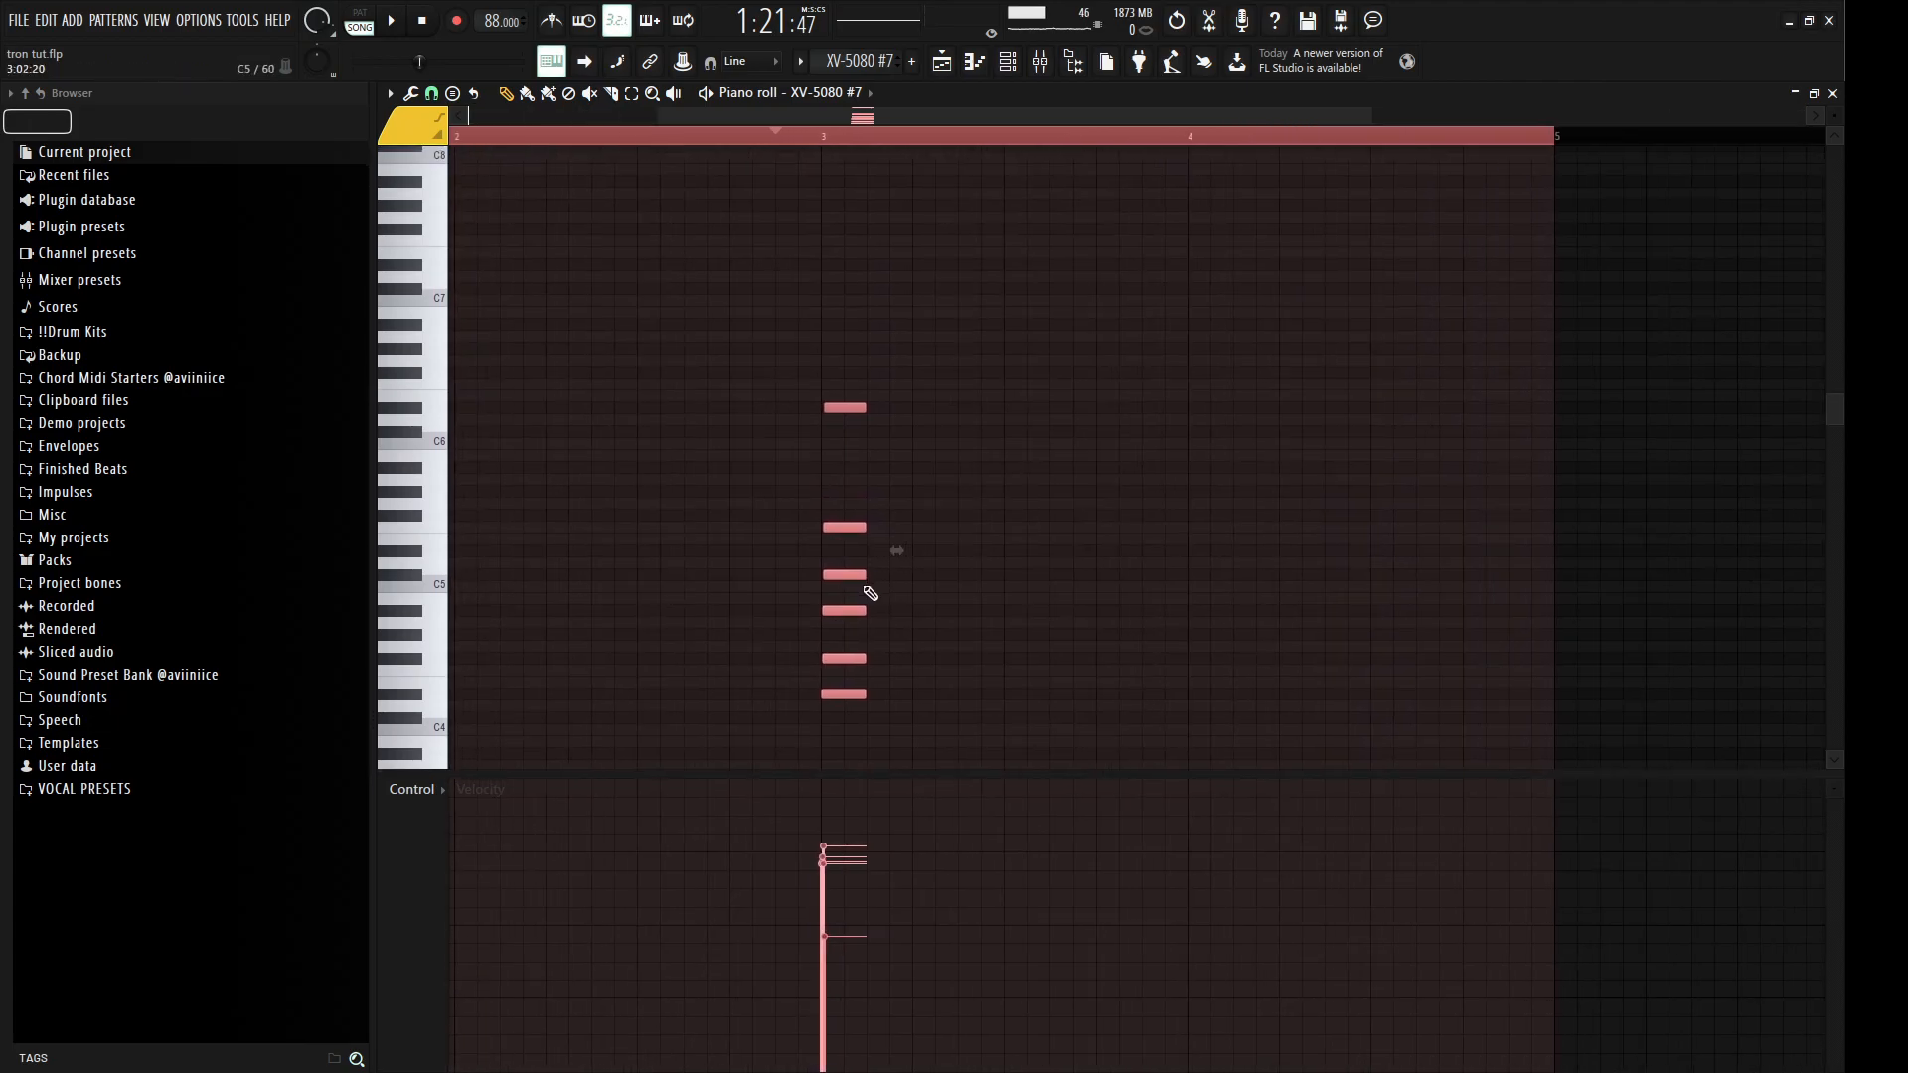
{"action": "scroll", "coordinate": [859, 597], "scroll_direction": "up", "scroll_amount": 7}
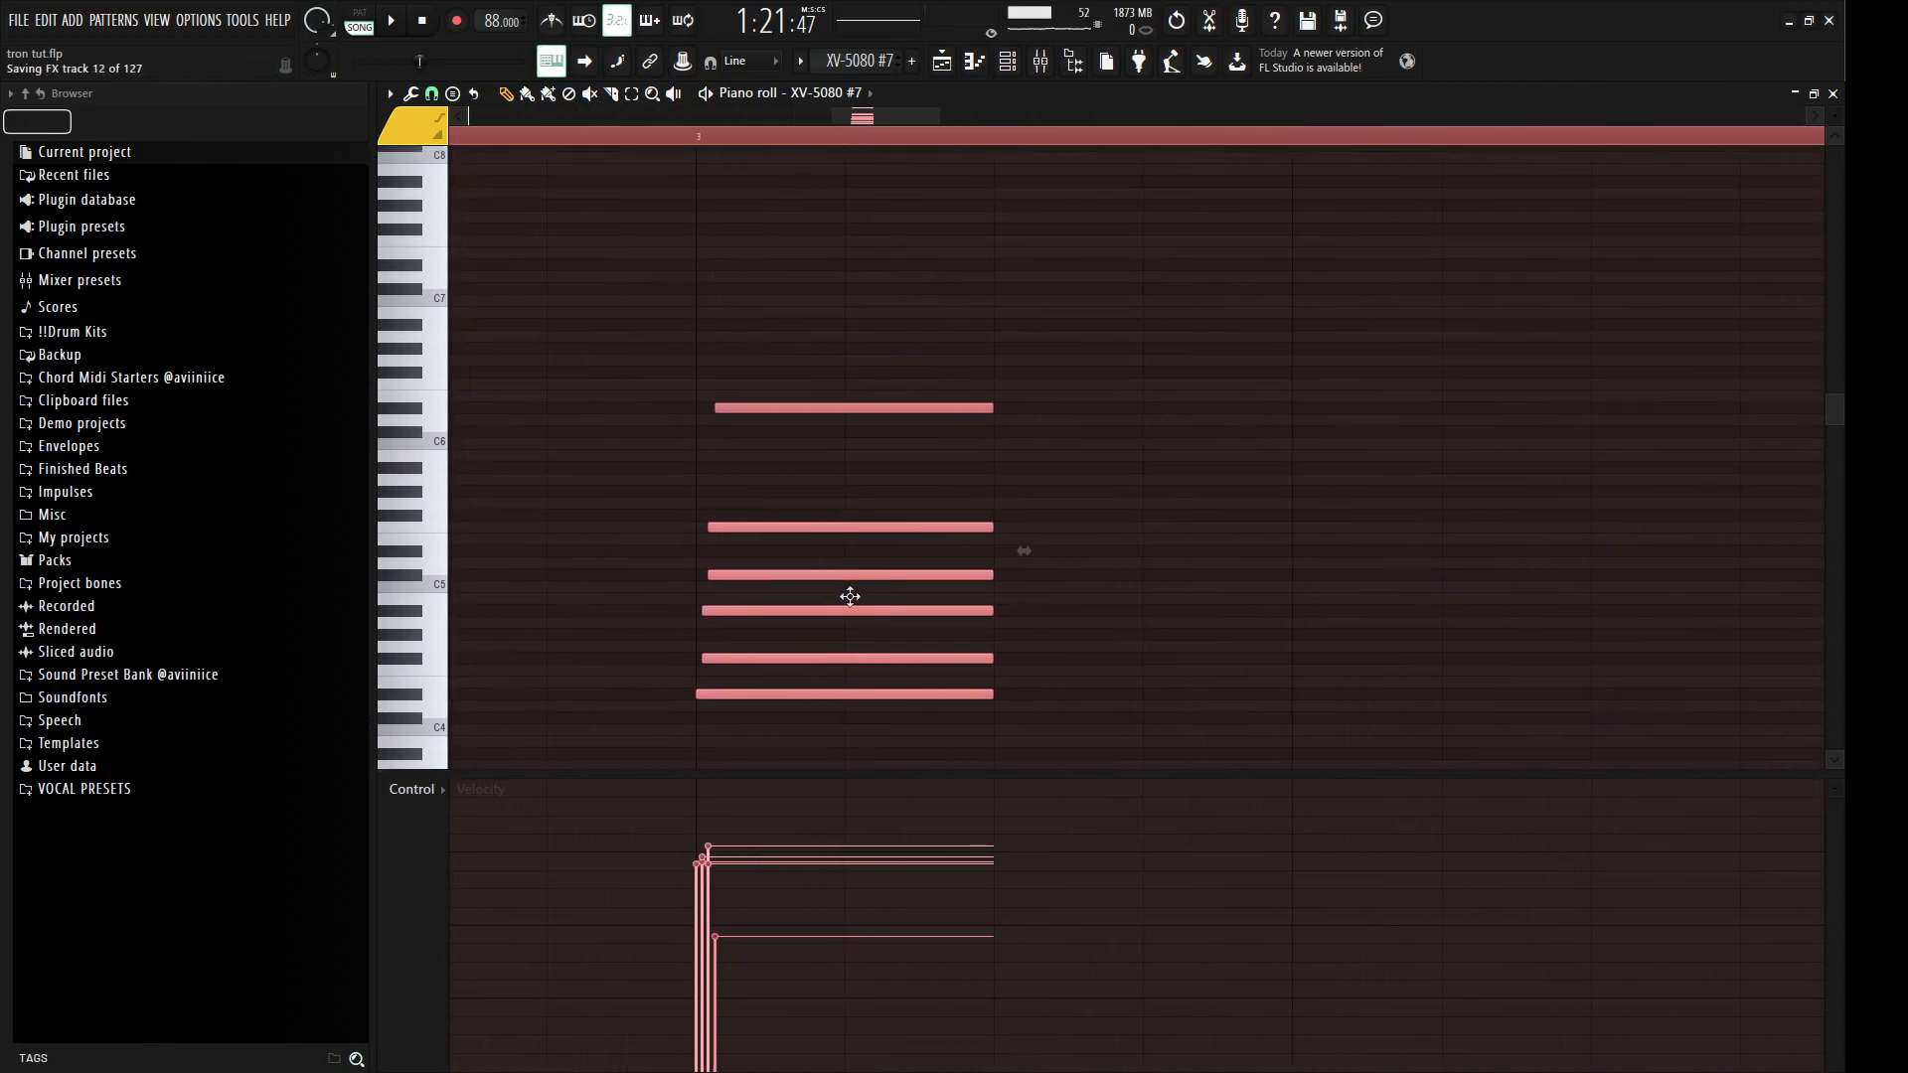
{"action": "scroll", "coordinate": [837, 610], "scroll_direction": "down", "scroll_amount": 11}
{"action": "scroll", "coordinate": [775, 641], "scroll_direction": "up", "scroll_amount": 11}
{"action": "scroll", "coordinate": [745, 646], "scroll_direction": "down", "scroll_amount": 5}
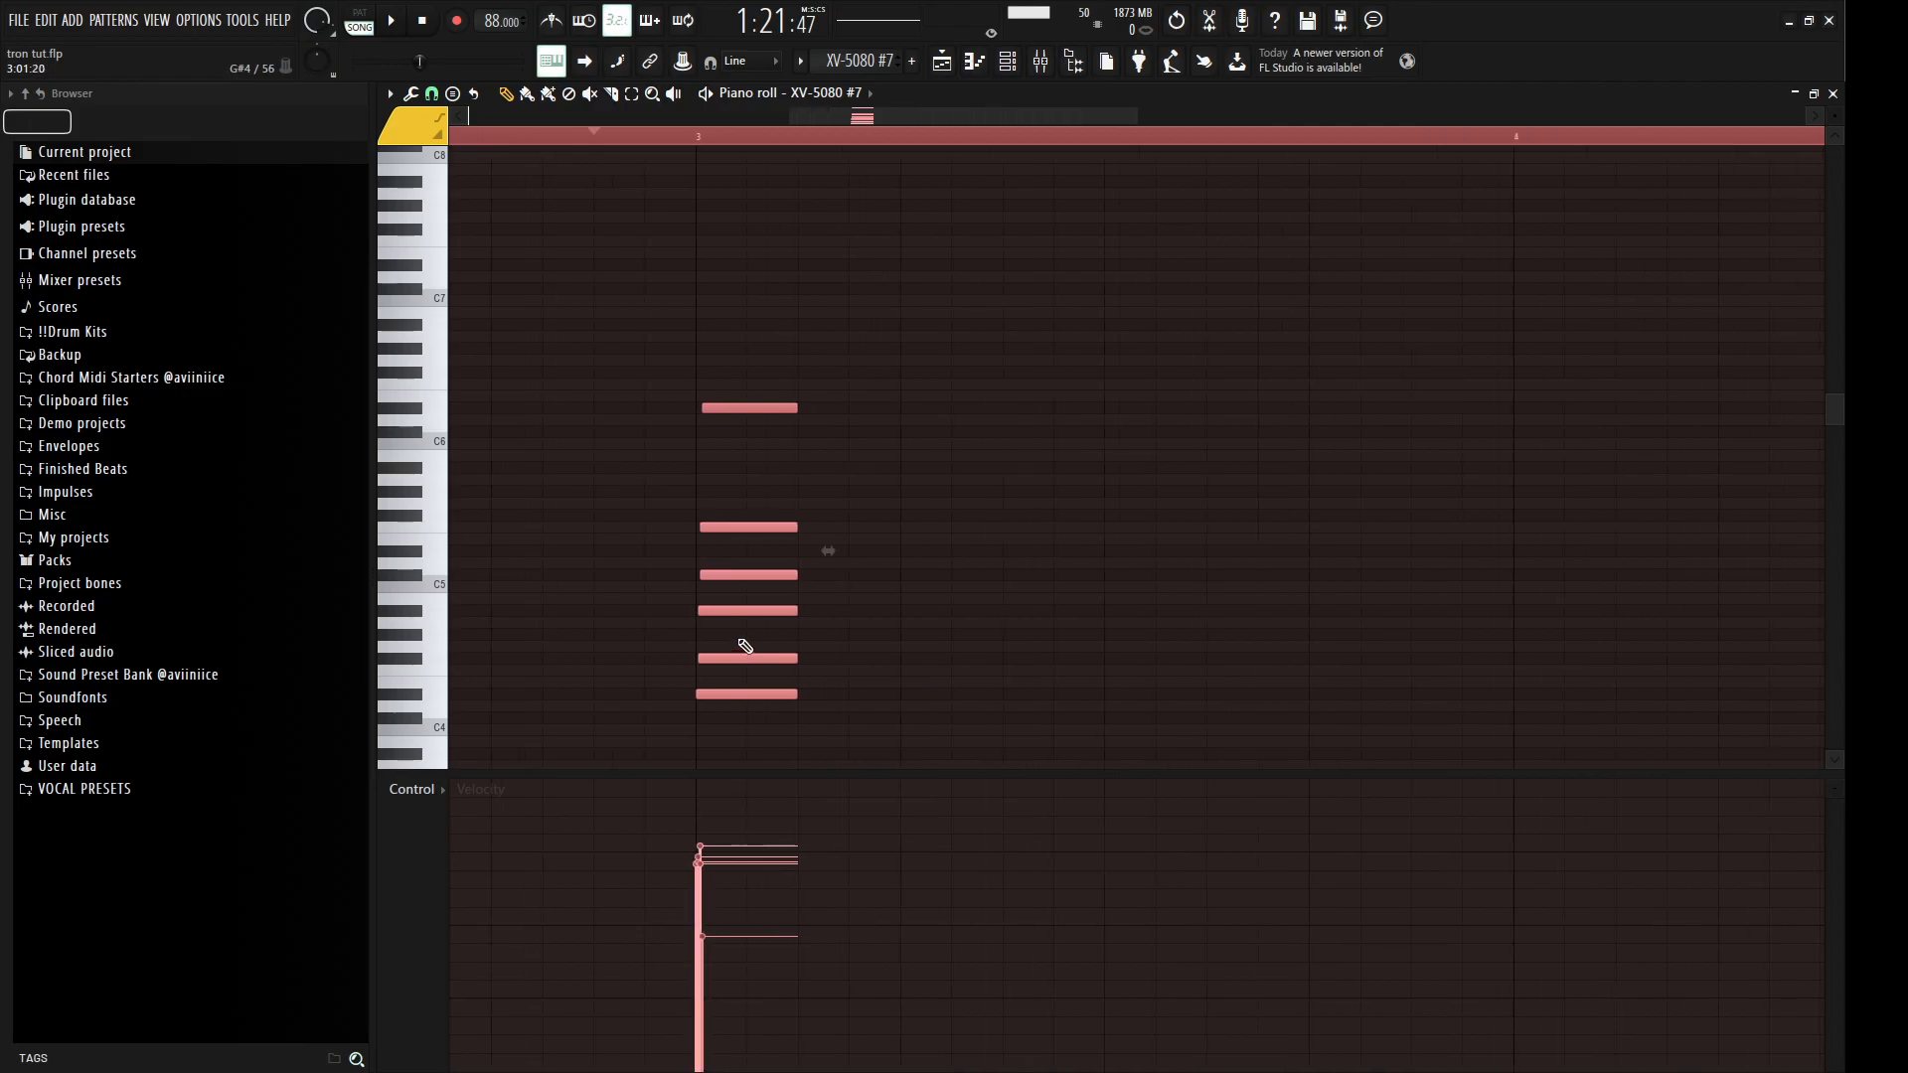
{"action": "scroll", "coordinate": [740, 635], "scroll_direction": "down", "scroll_amount": 8}
{"action": "key", "text": "space"}
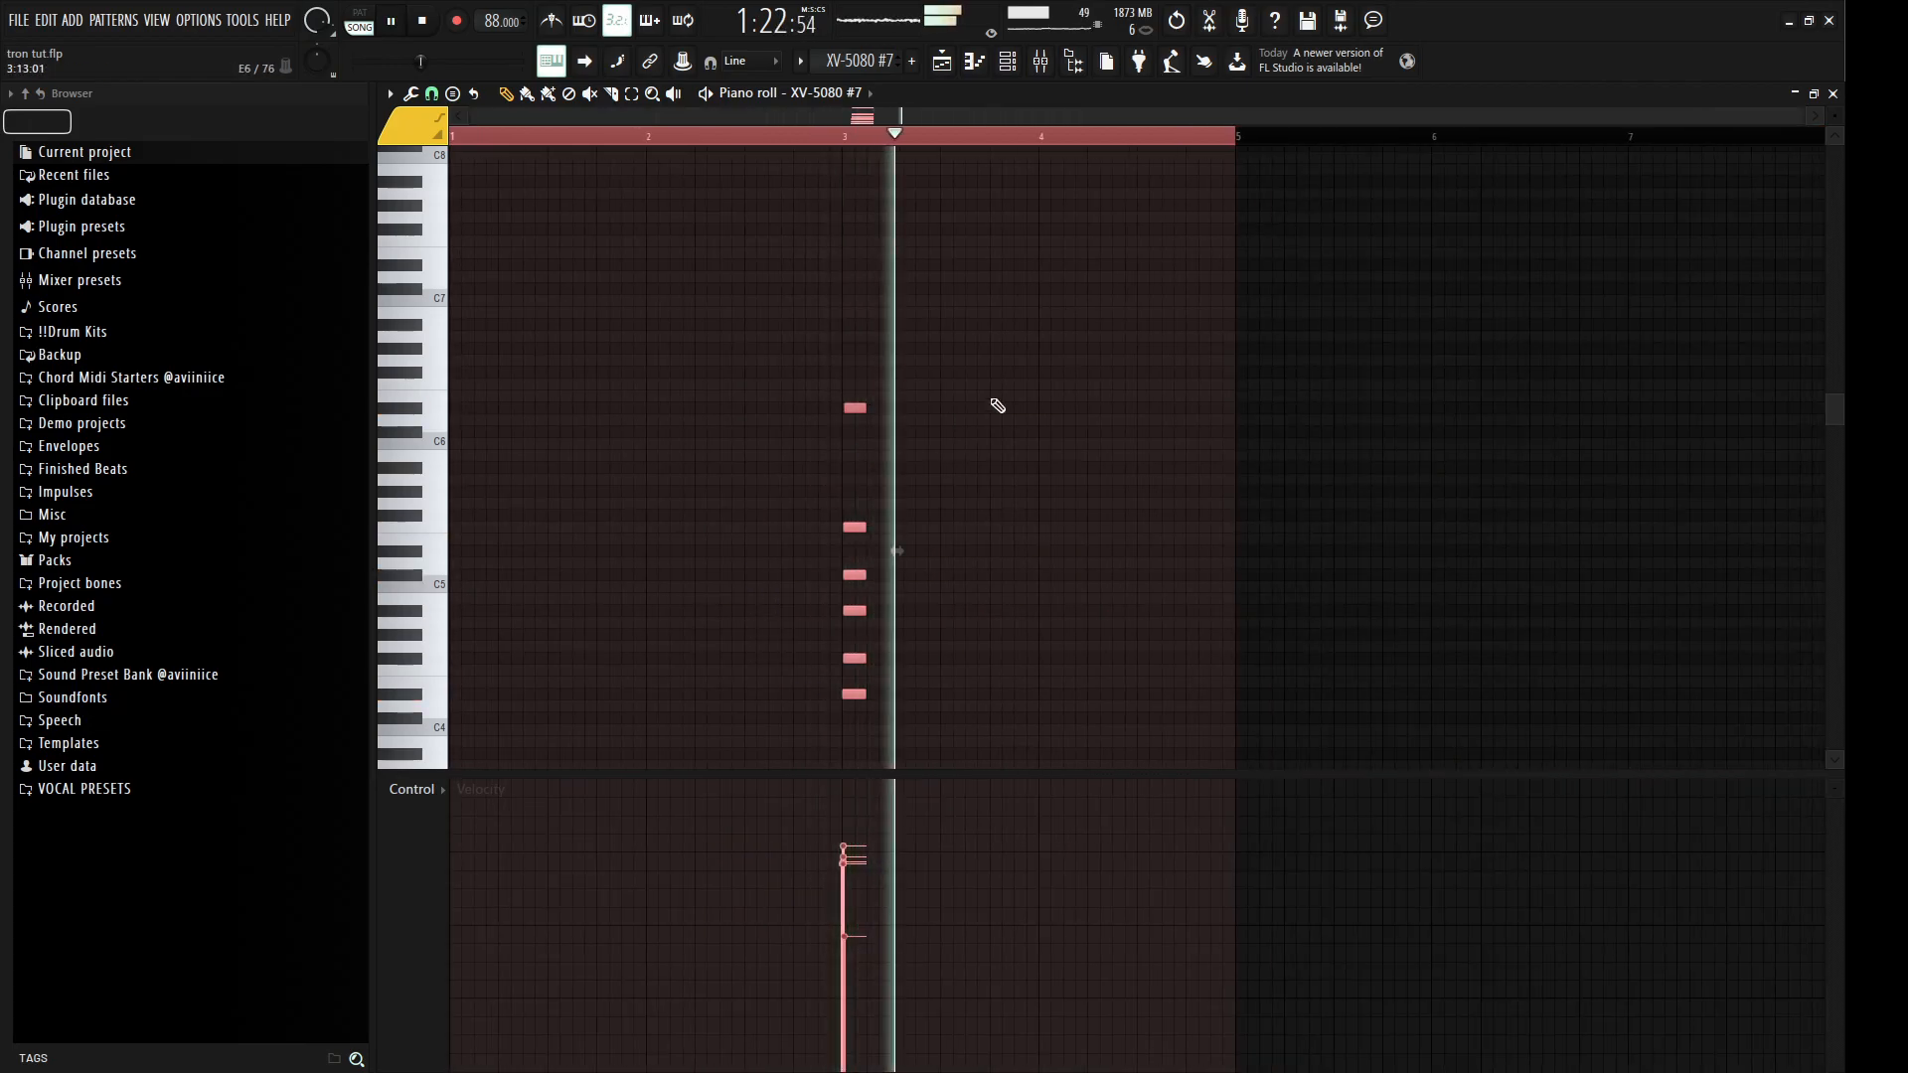
{"action": "key", "text": "space"}
Step: Return to the playlist, solo Track 12, and open its FalconVSTx64 #4 clip
{"action": "left_click", "coordinate": [1833, 93]}
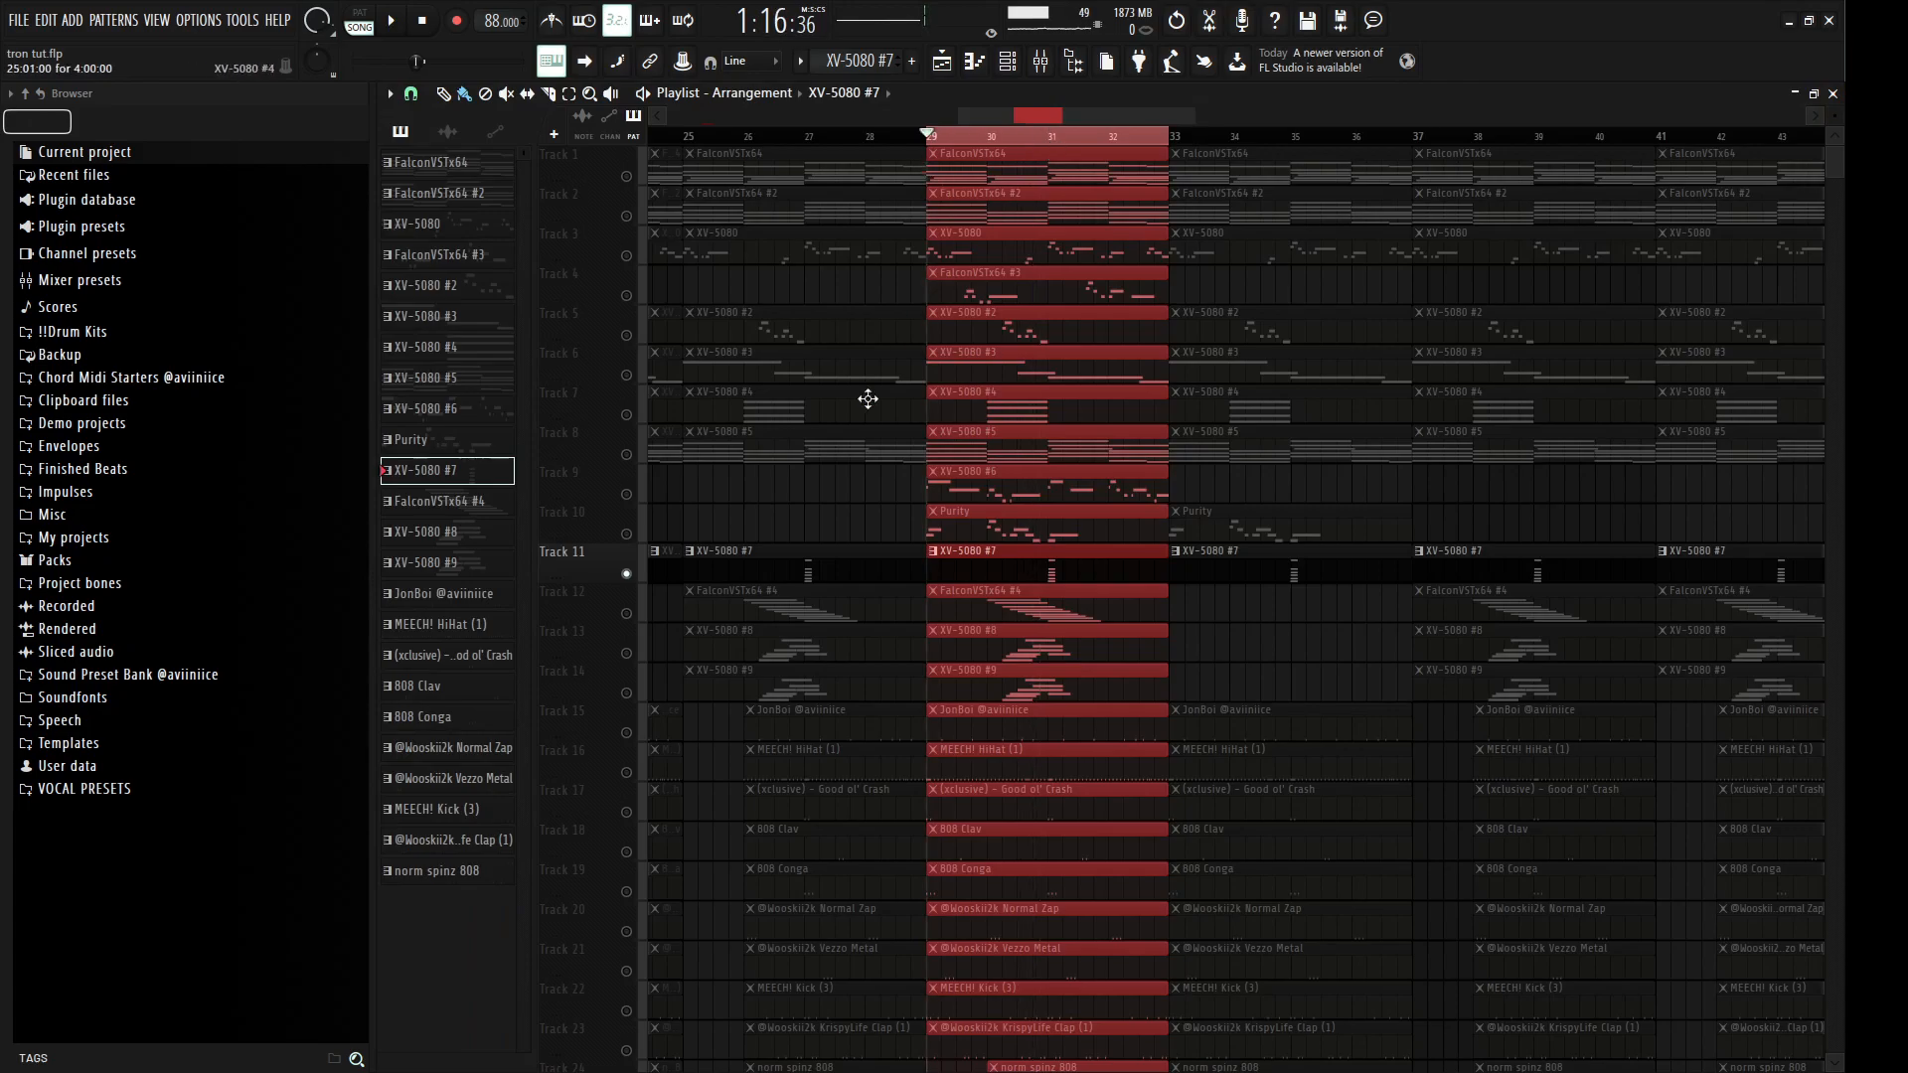
{"action": "scroll", "coordinate": [874, 375], "scroll_direction": "up", "scroll_amount": 4}
{"action": "right_click", "coordinate": [628, 614]}
{"action": "double_click", "coordinate": [1086, 611]}
{"action": "right_click", "coordinate": [1121, 612]}
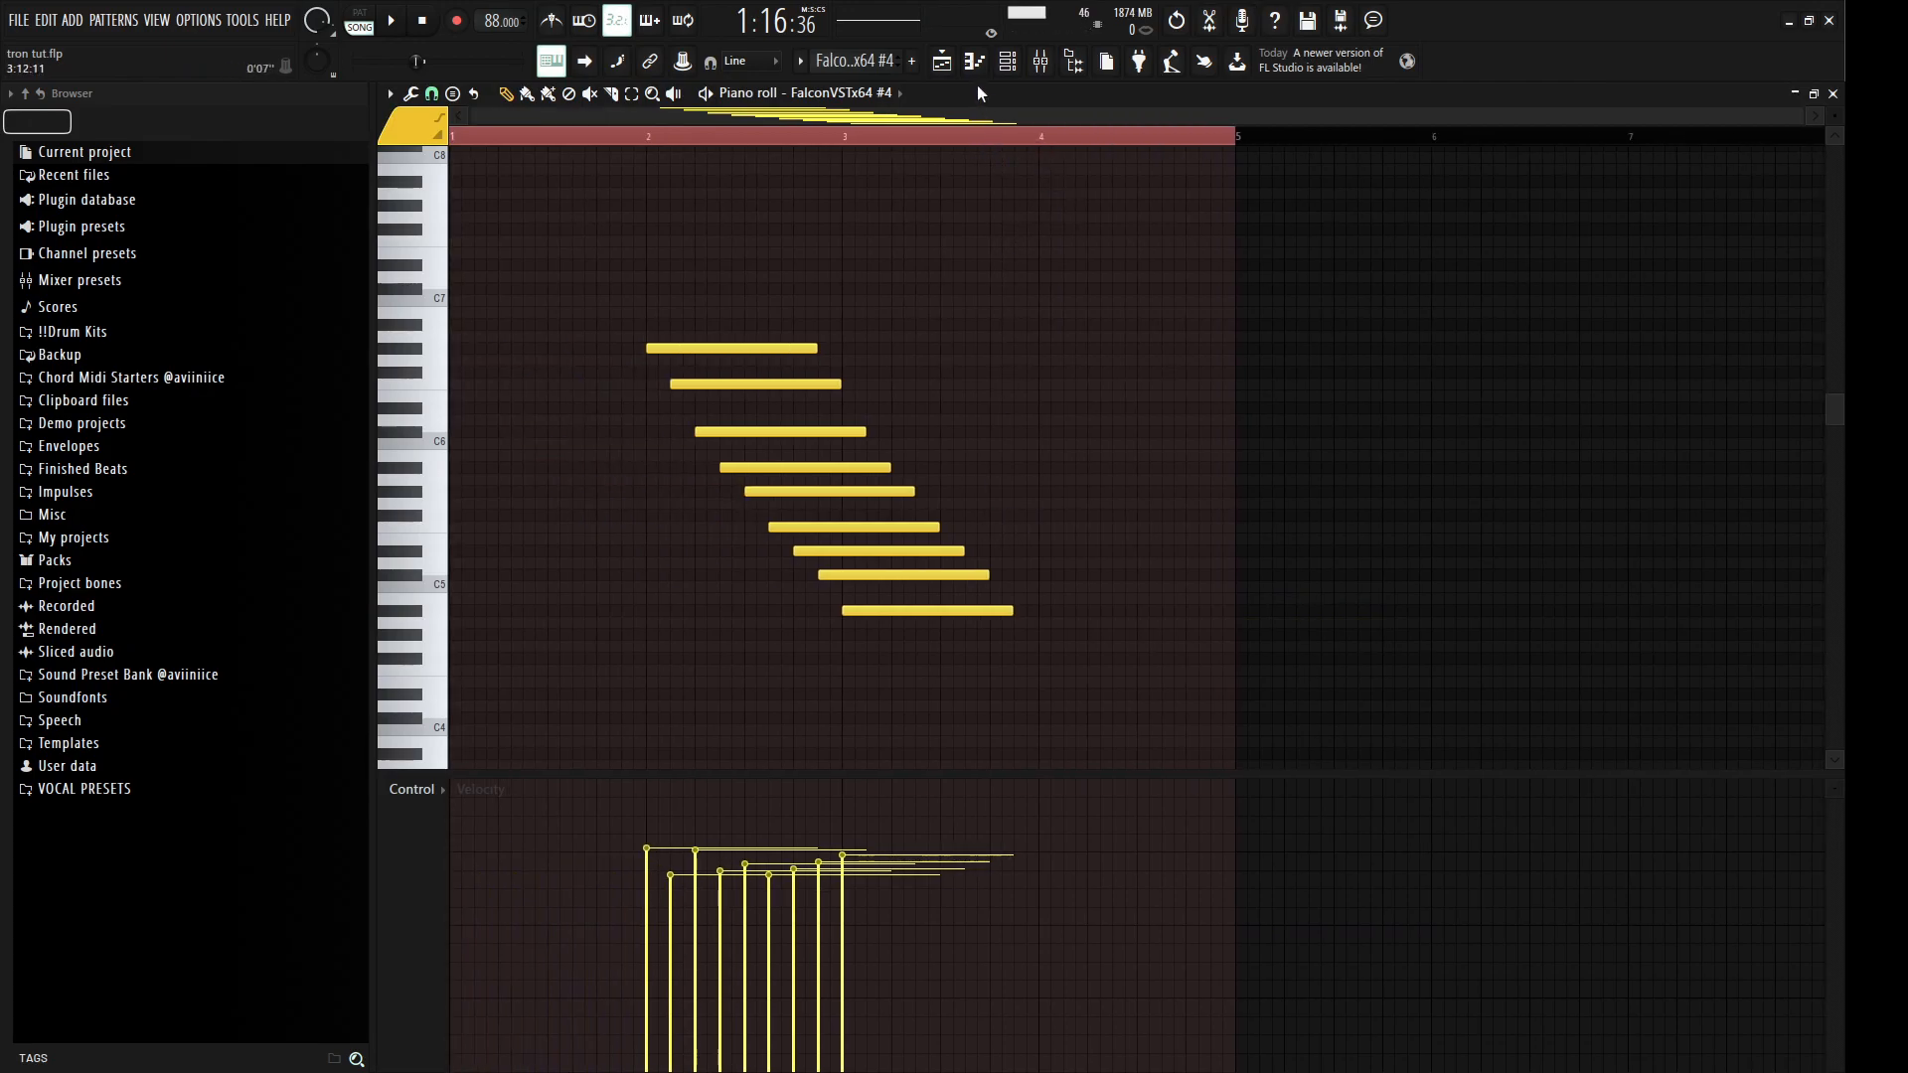
Step: Look up the preset loaded on the FalconVSTx64 #4 channel, and close the plugin and channel rack
{"action": "left_click", "coordinate": [1003, 68]}
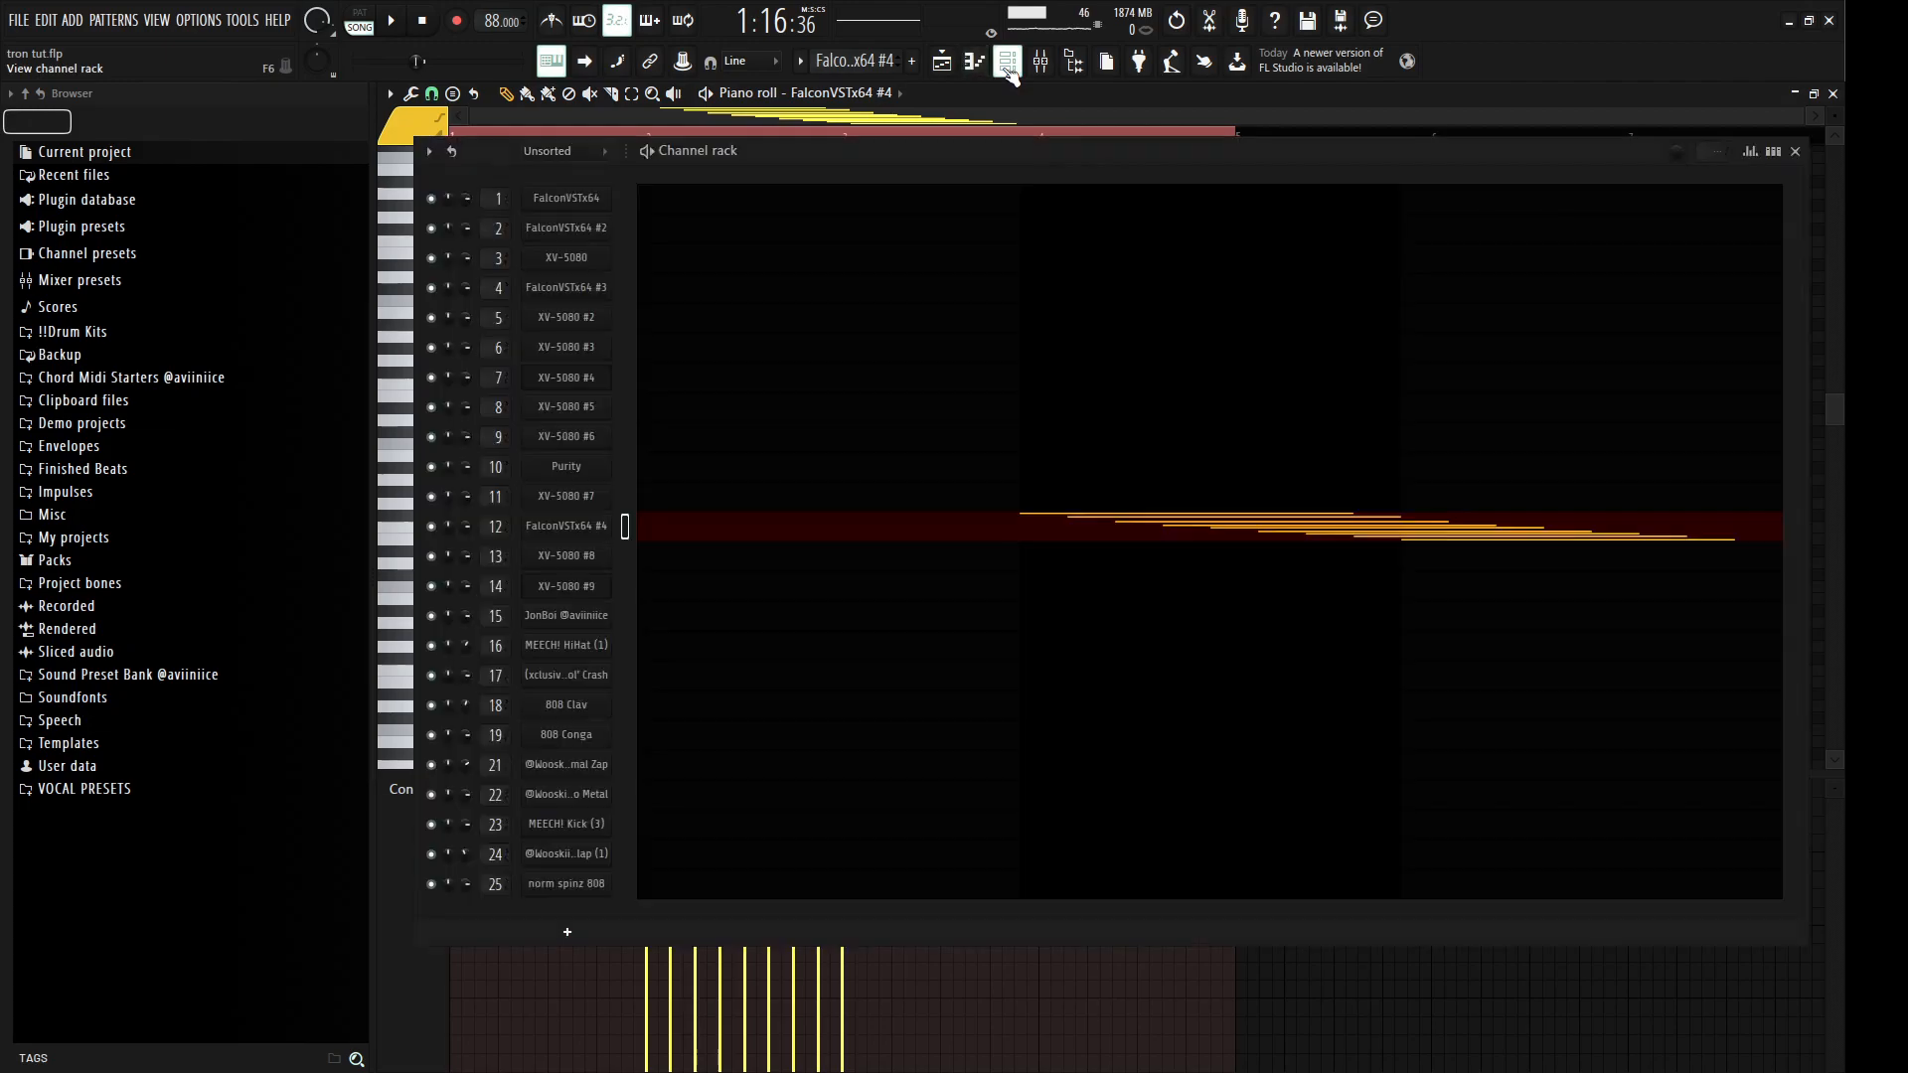
{"action": "left_click", "coordinate": [573, 530]}
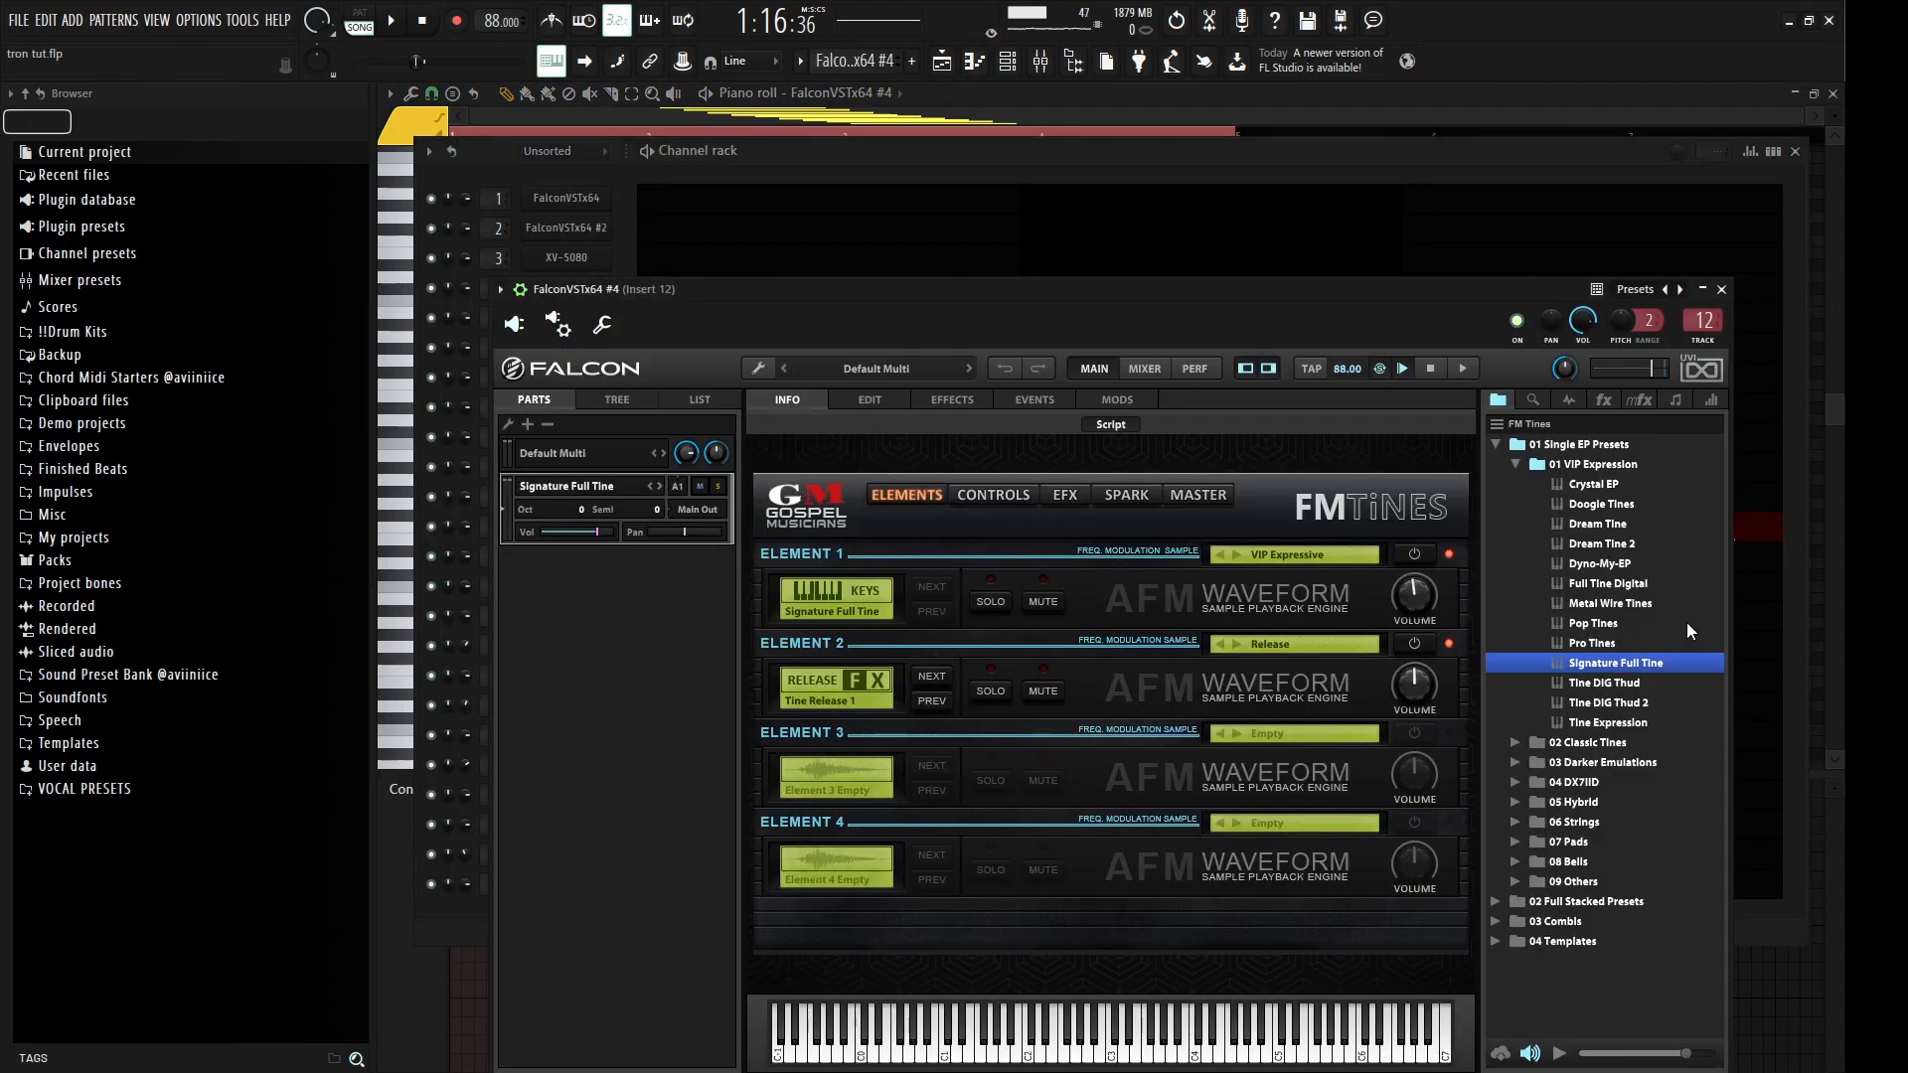
{"action": "left_click", "coordinate": [1722, 289]}
{"action": "left_click", "coordinate": [1801, 151]}
Step: Play the descending FalconVSTx64 #4 run, and close its piano roll
{"action": "key", "text": "space"}
{"action": "scroll", "coordinate": [991, 435], "scroll_direction": "down", "scroll_amount": 1}
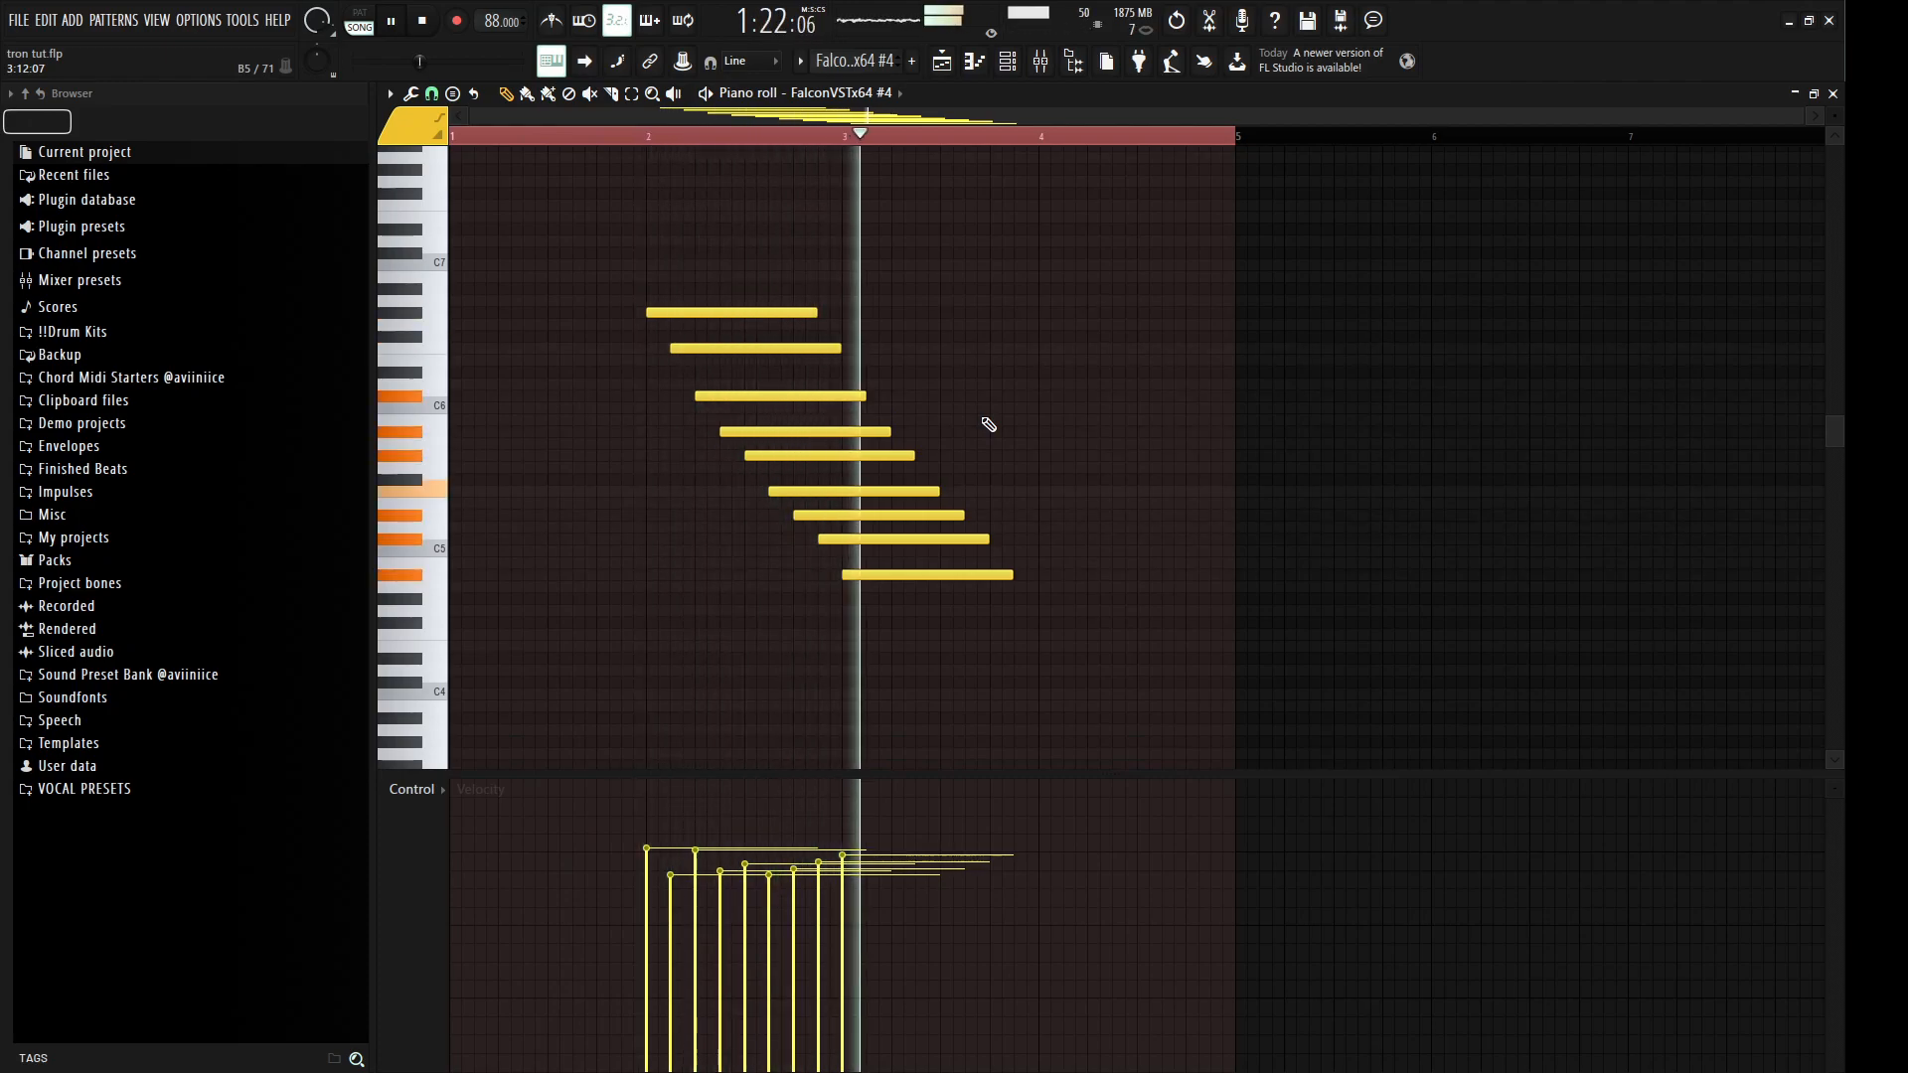
{"action": "left_click", "coordinate": [1833, 93]}
{"action": "key", "text": "space"}
Step: Open the XV-5080 #8 clip with Track 13 soloed, and look up the patch loaded on its channel
{"action": "right_click", "coordinate": [627, 654]}
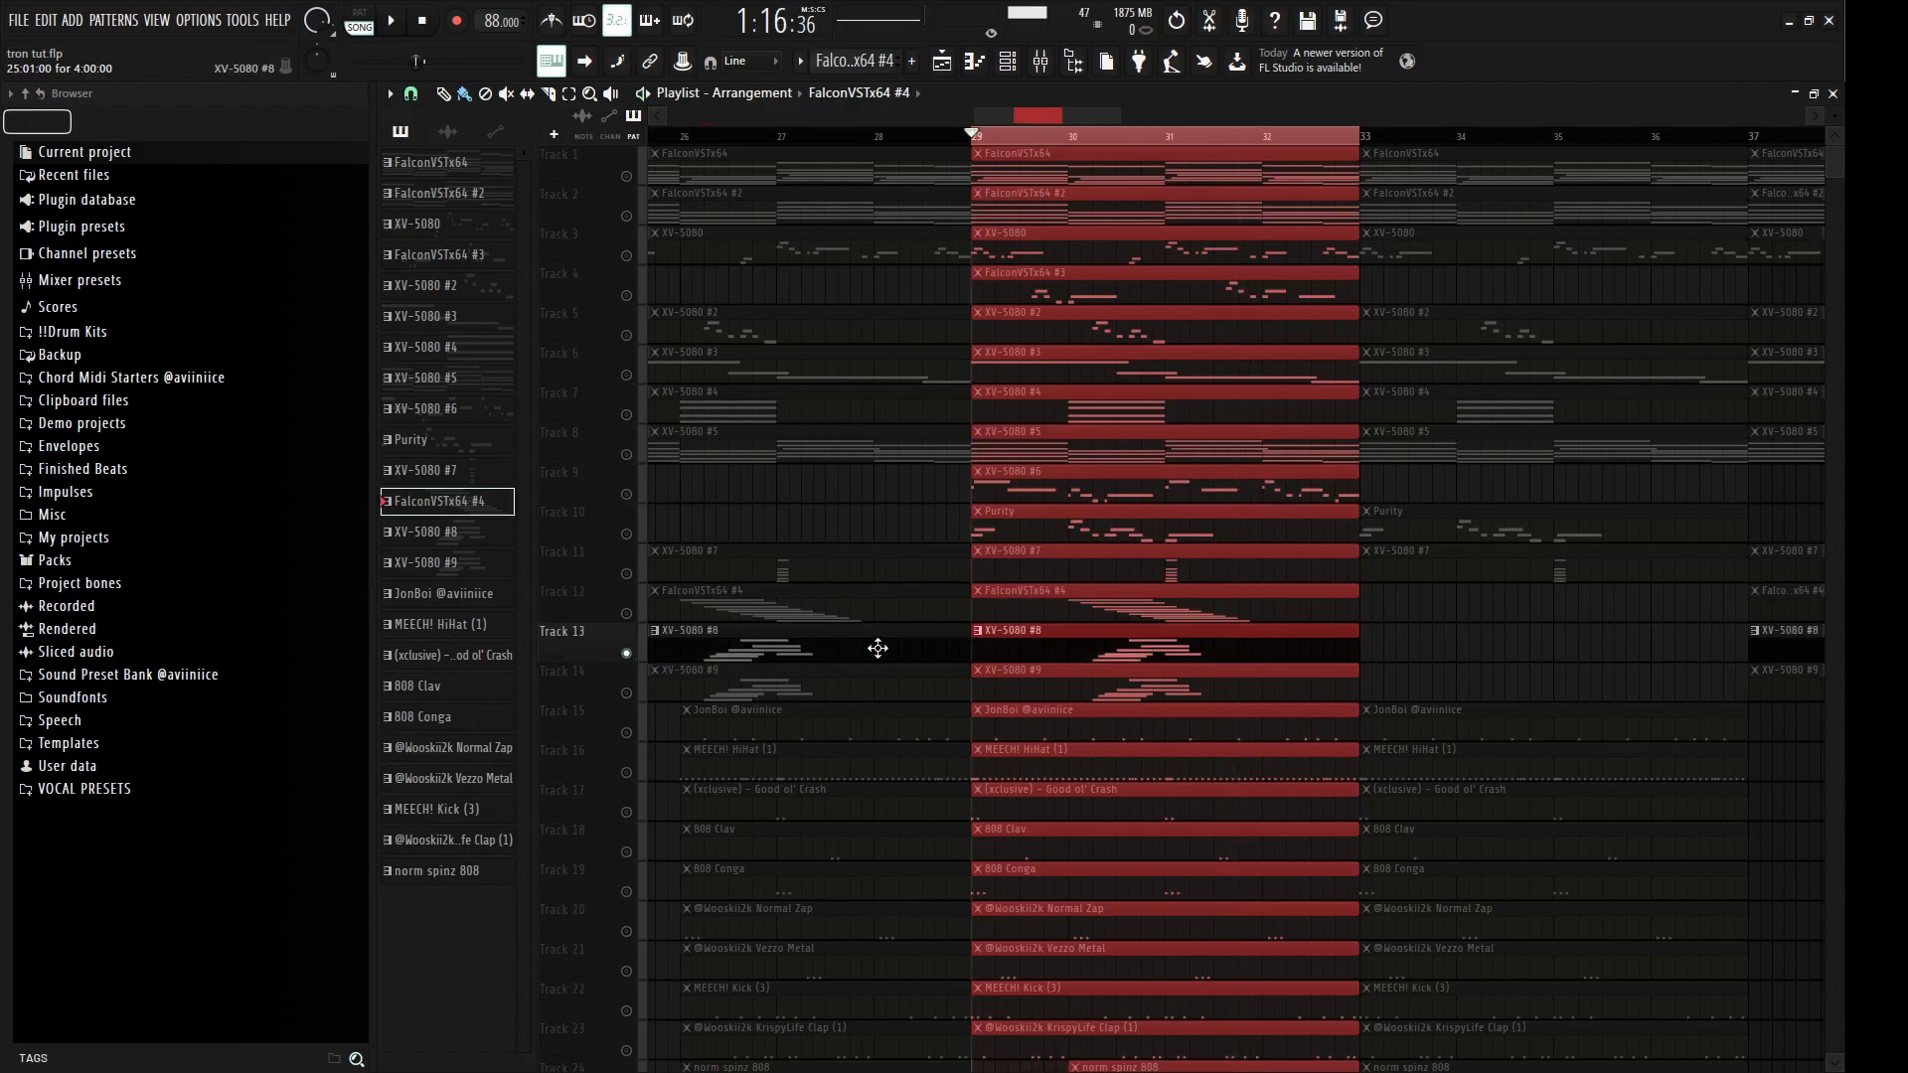
{"action": "double_click", "coordinate": [993, 647]}
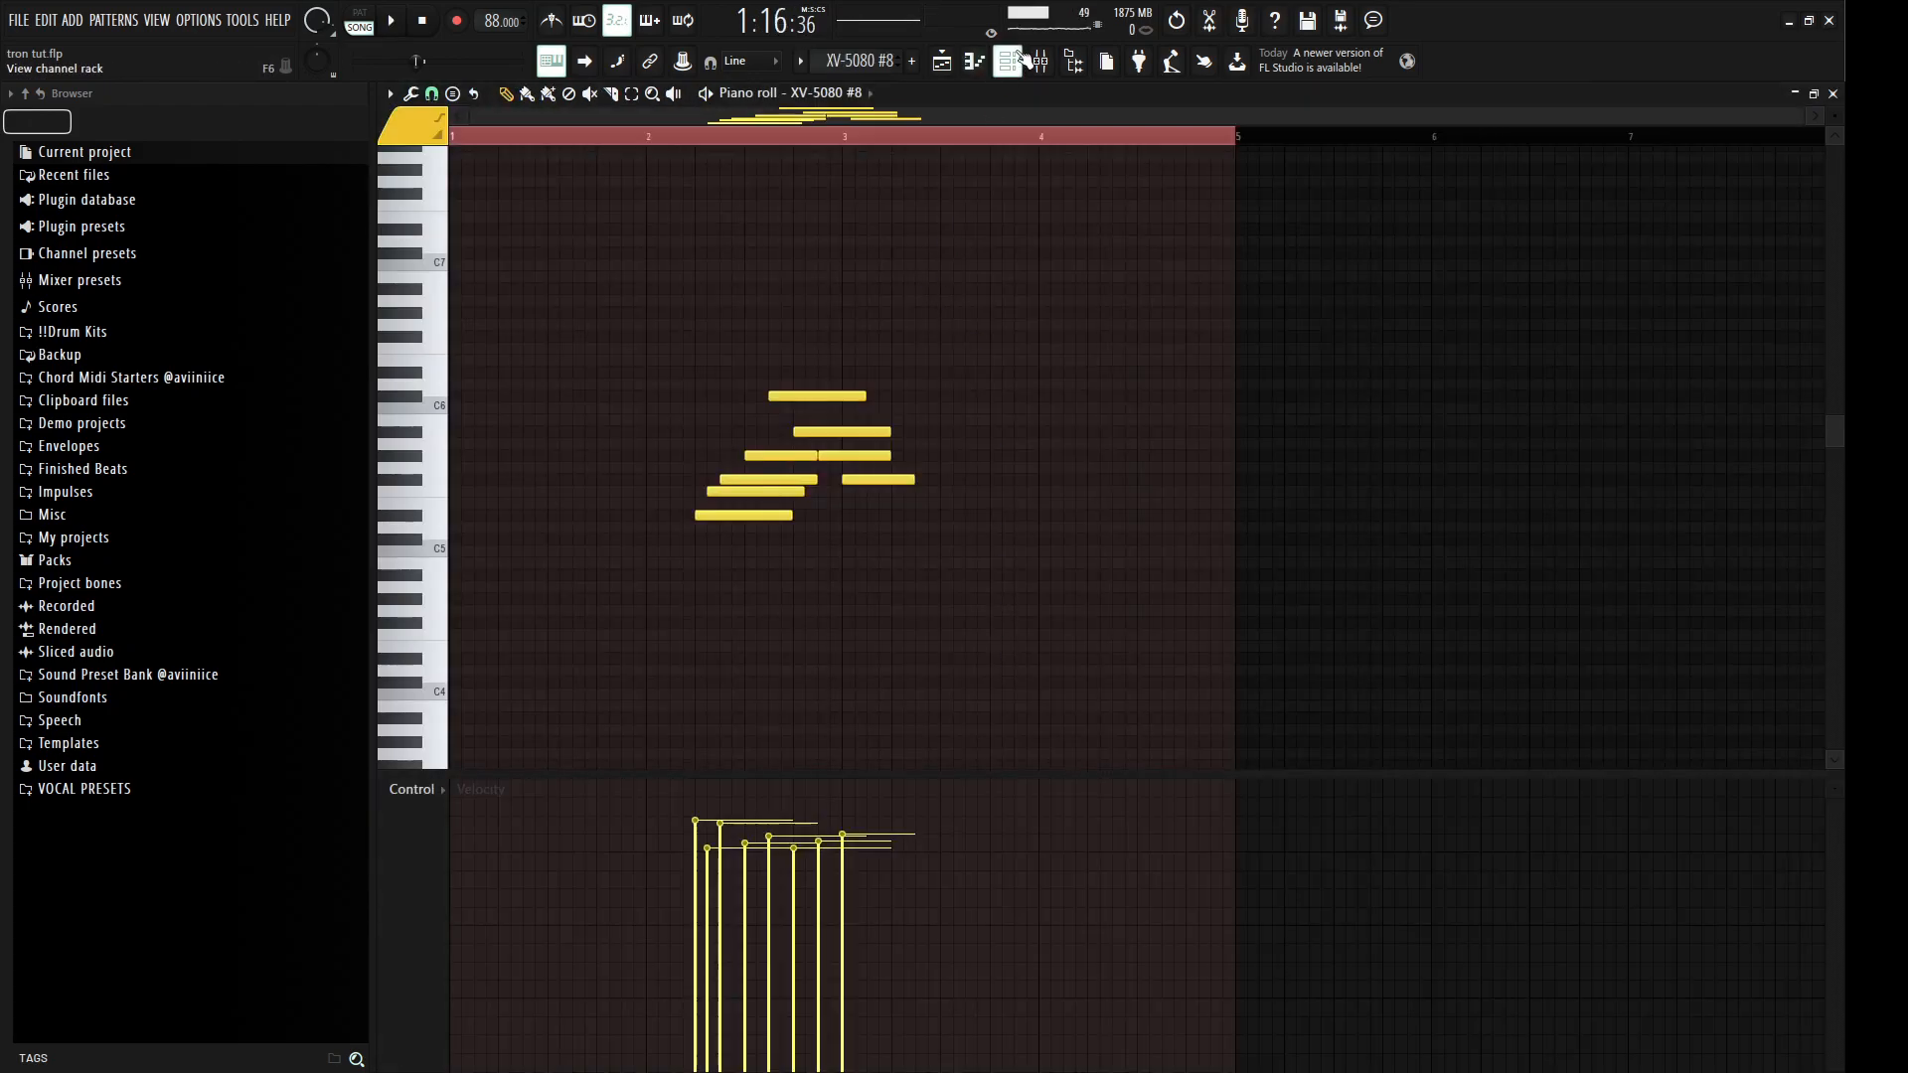
{"action": "left_click", "coordinate": [1022, 59]}
{"action": "left_click", "coordinate": [598, 554]}
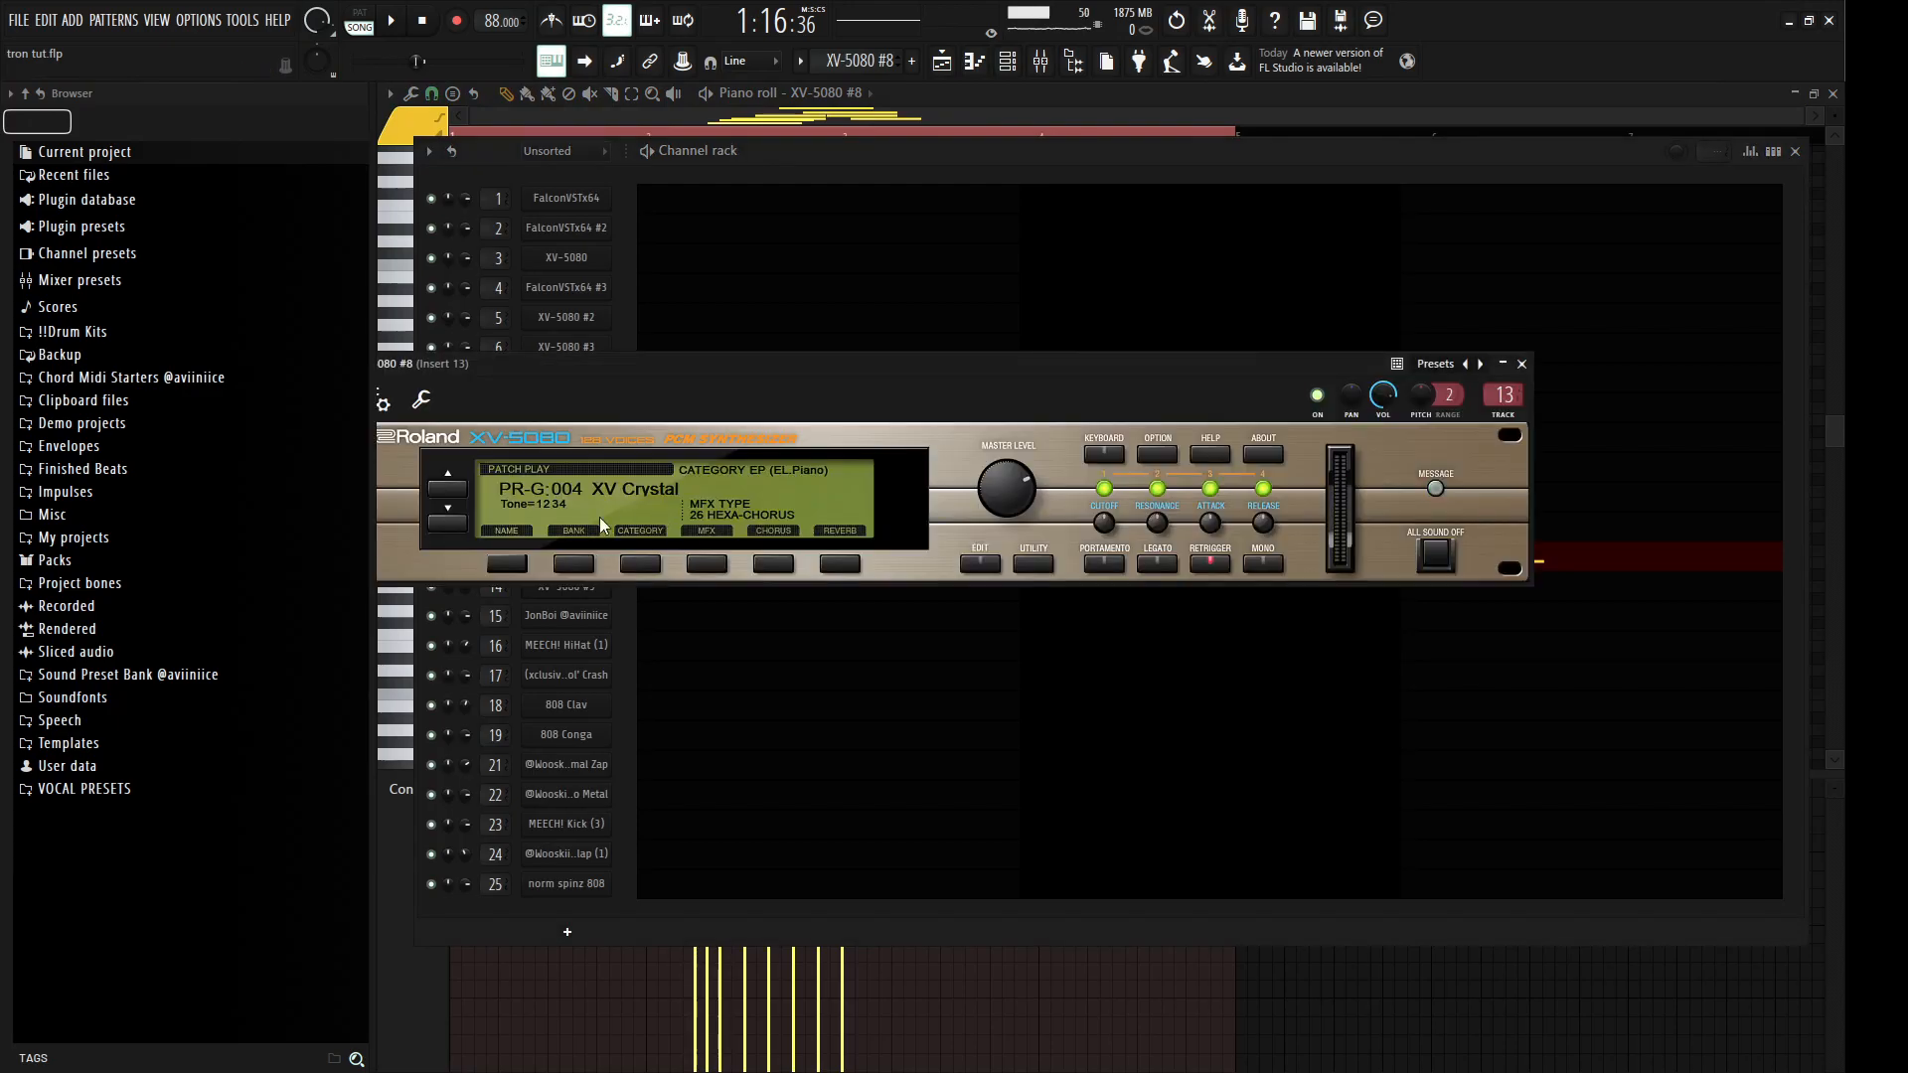
{"action": "left_click", "coordinate": [1521, 365]}
{"action": "left_click", "coordinate": [1794, 151]}
Step: Play the XV-5080 #8 melody, close its piano roll, and stop playback
{"action": "key", "text": "space"}
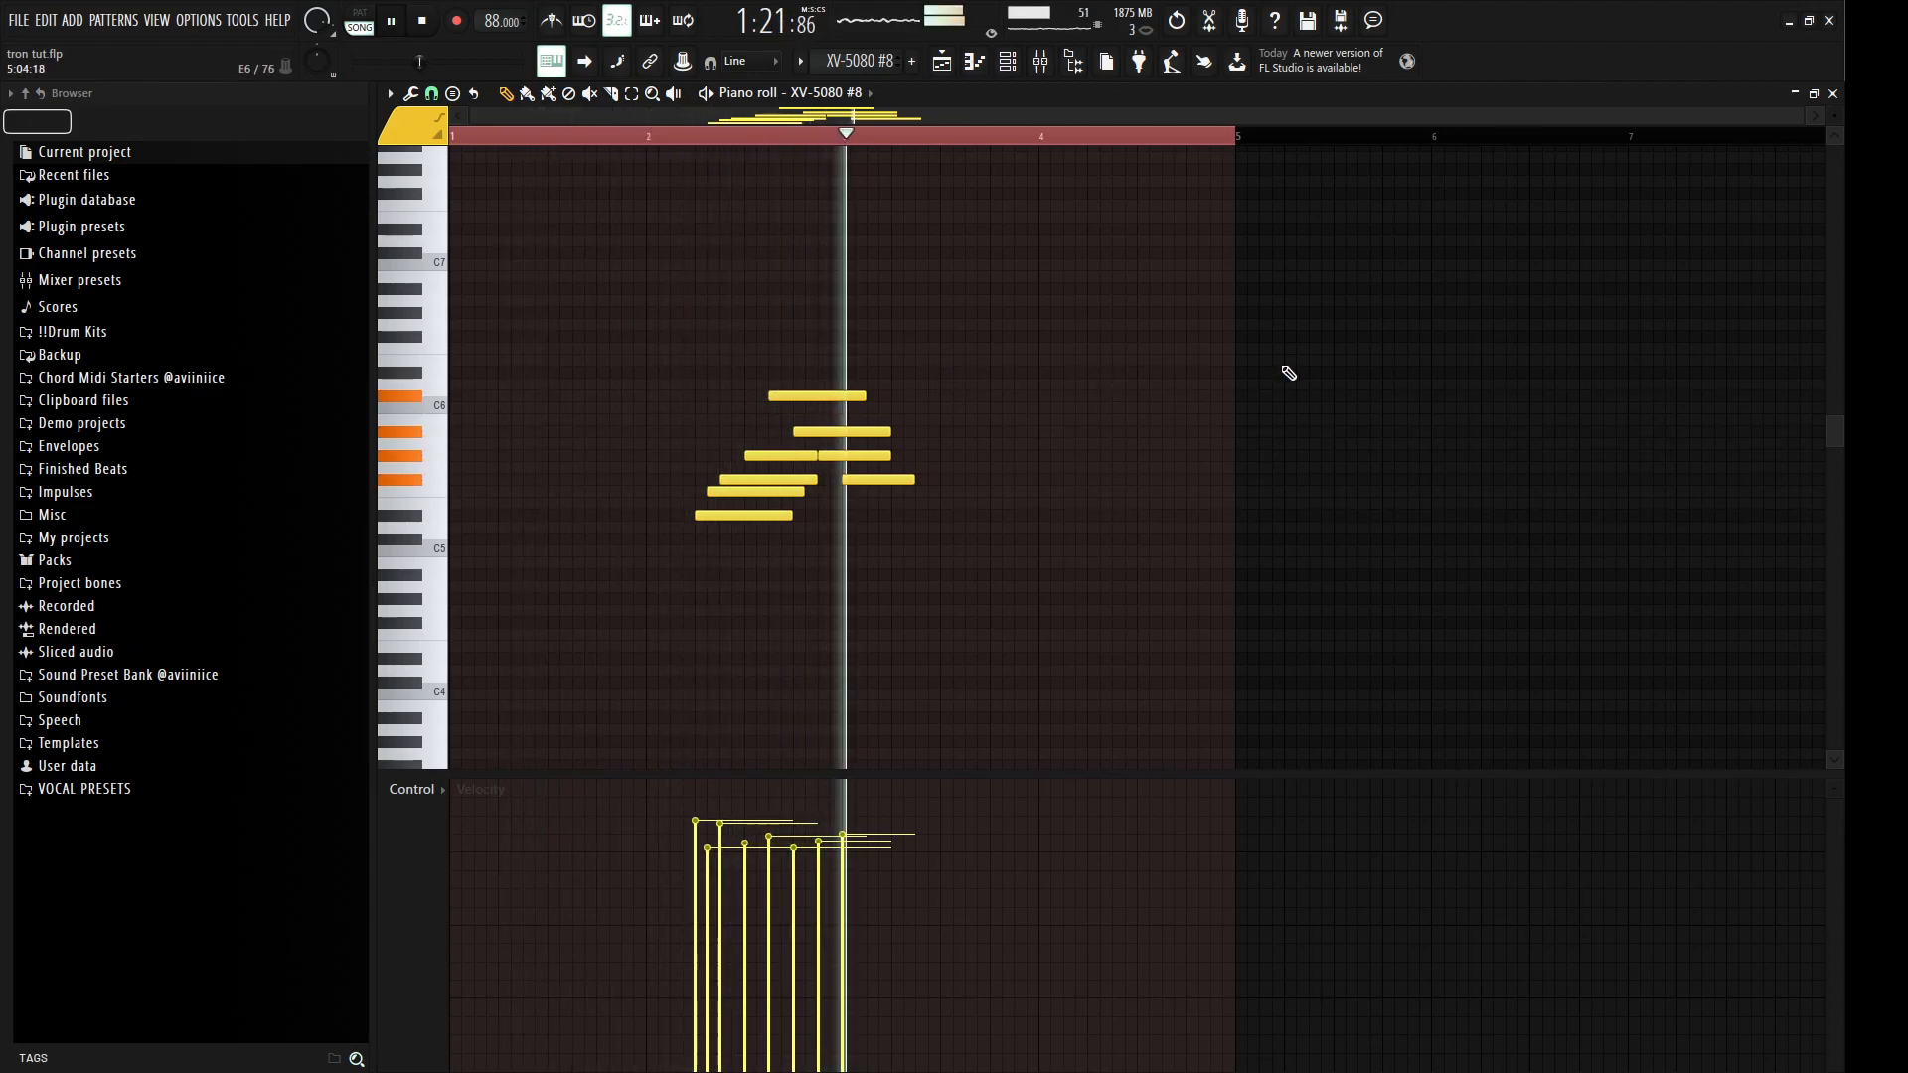
{"action": "left_click", "coordinate": [1834, 94]}
{"action": "key", "text": "space"}
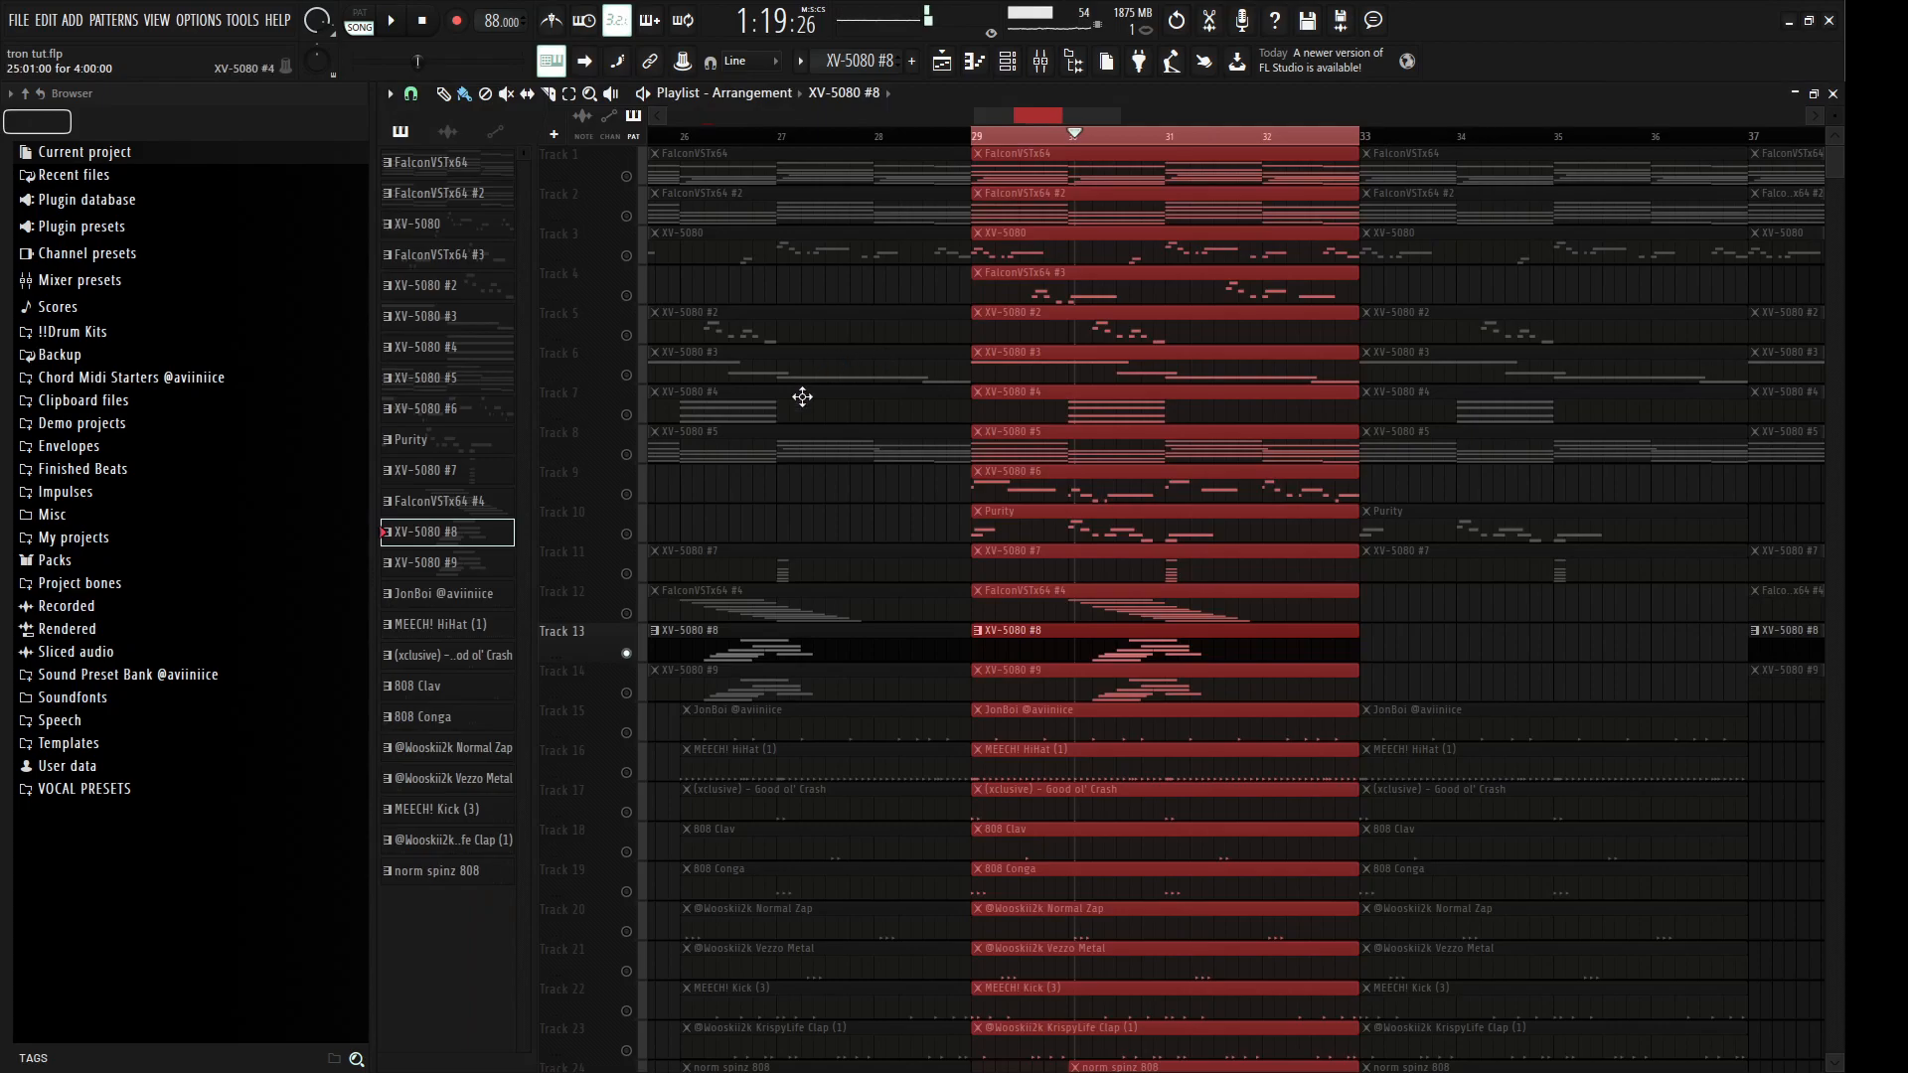
Step: Unmute Track 14 and play the XV-5080 #9 part together with XV-5080 #8
{"action": "left_click", "coordinate": [626, 690]}
{"action": "key", "text": "space"}
{"action": "scroll", "coordinate": [1062, 534], "scroll_direction": "down", "scroll_amount": 5}
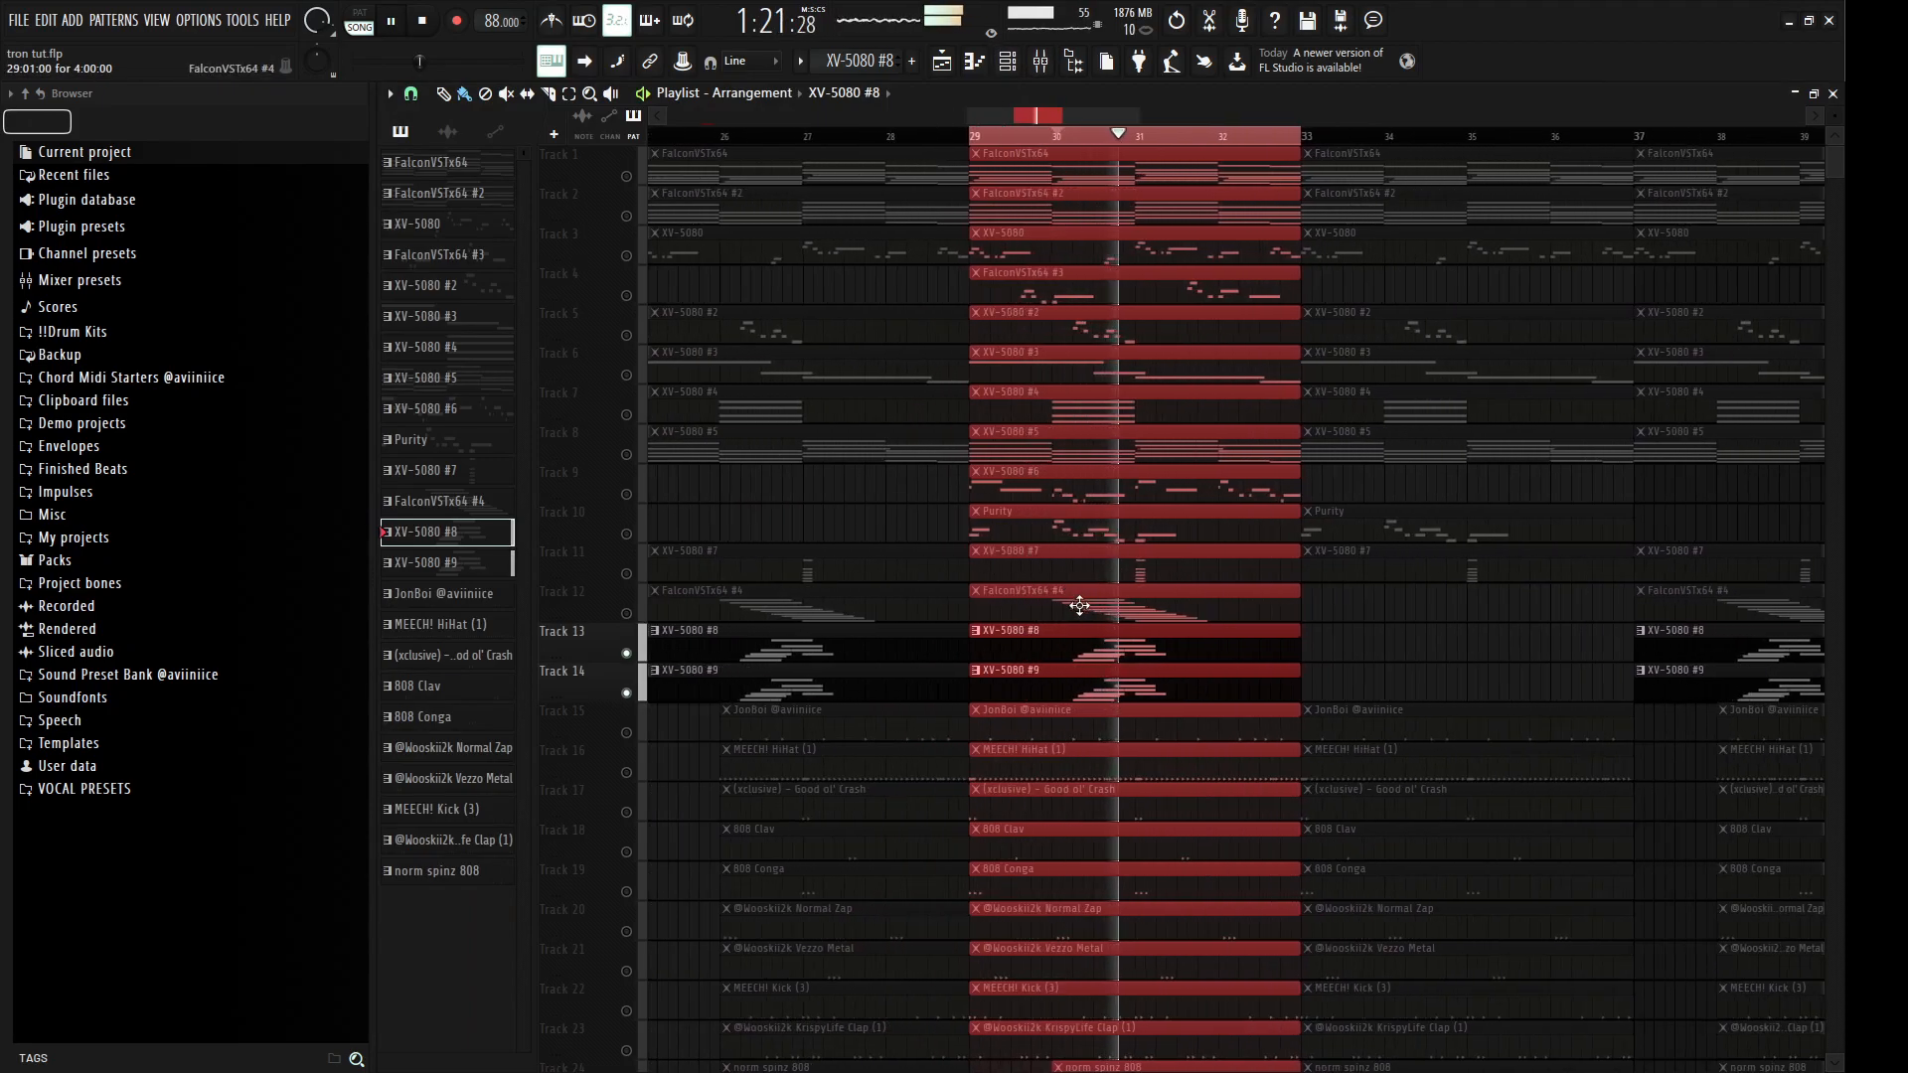
{"action": "key", "text": "space"}
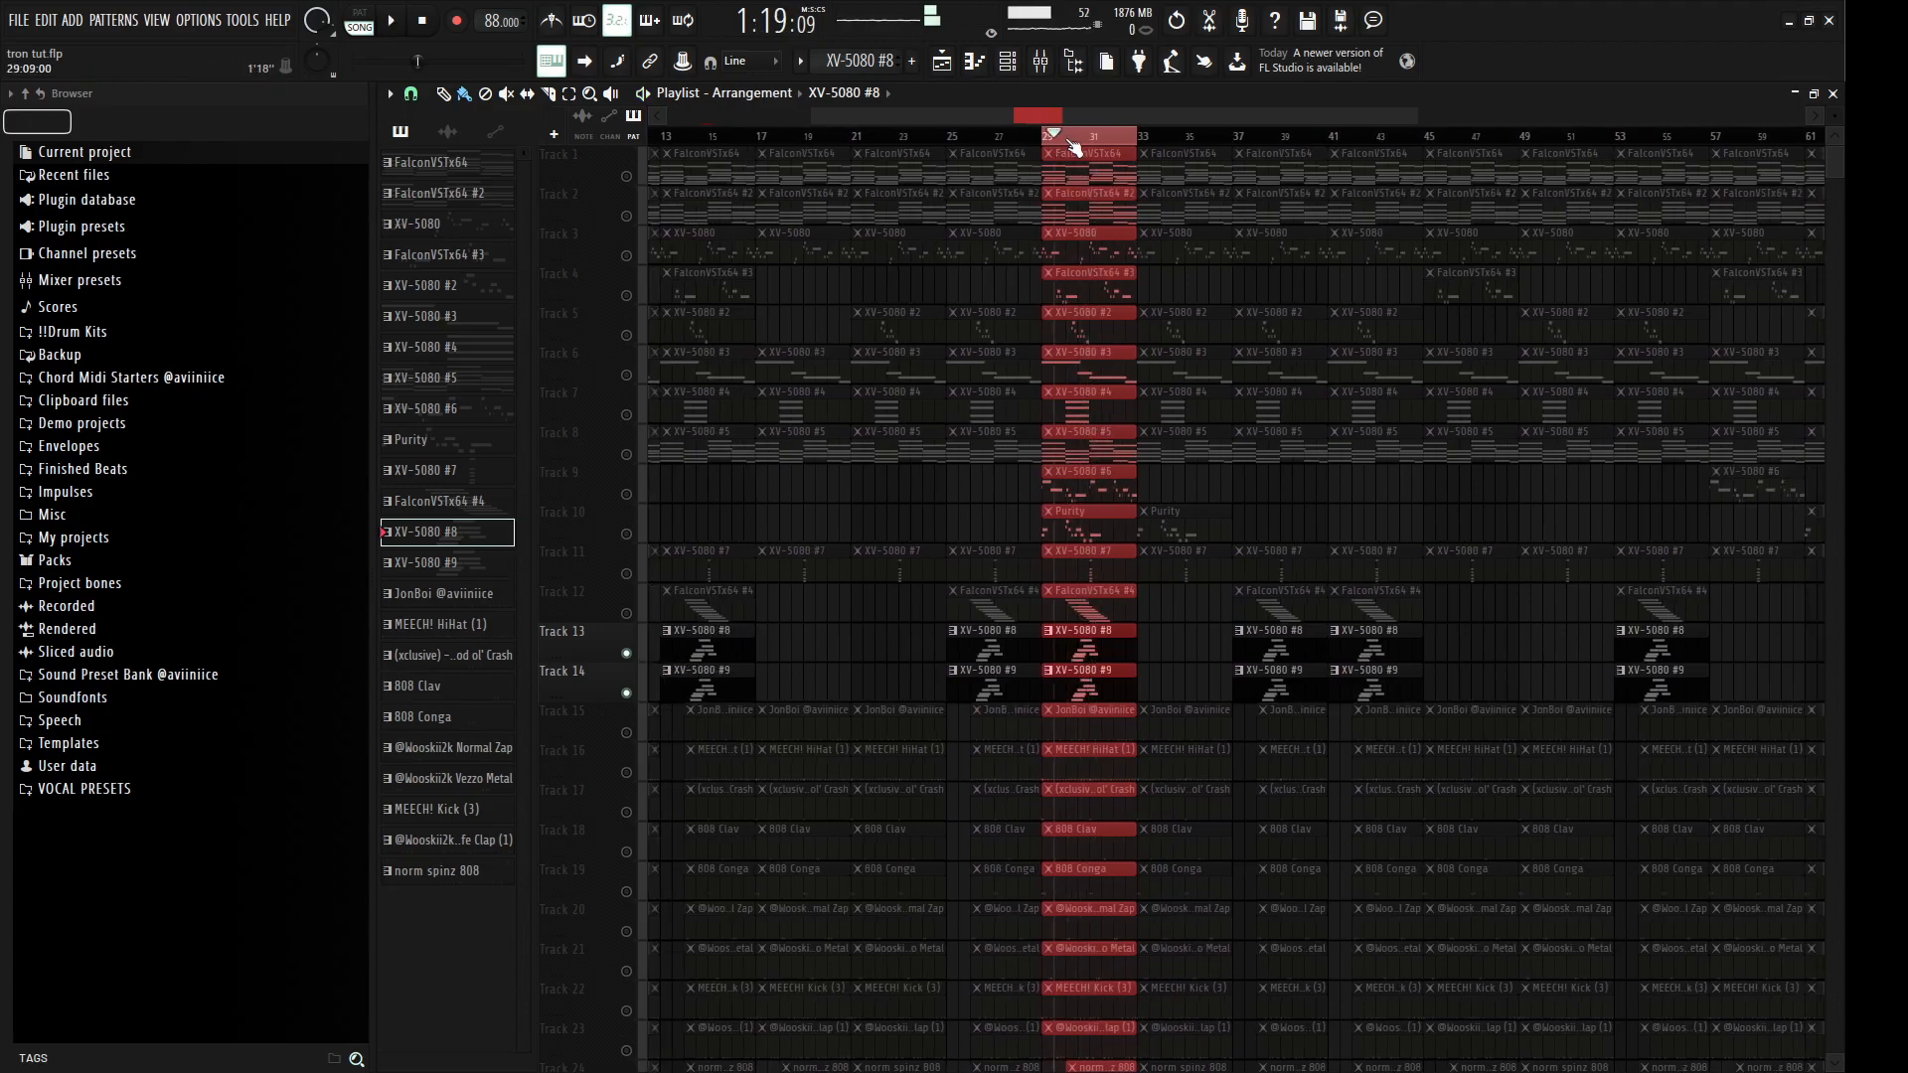
Step: Move the playback position to about bar 27 and unmute Tracks 1 through 12
{"action": "mouse_move", "coordinate": [1047, 143]}
{"action": "left_mouse_down"}
{"action": "mouse_move", "coordinate": [1136, 140]}
{"action": "mouse_move", "coordinate": [1017, 147]}
{"action": "left_mouse_up"}
{"action": "left_click", "coordinate": [626, 177]}
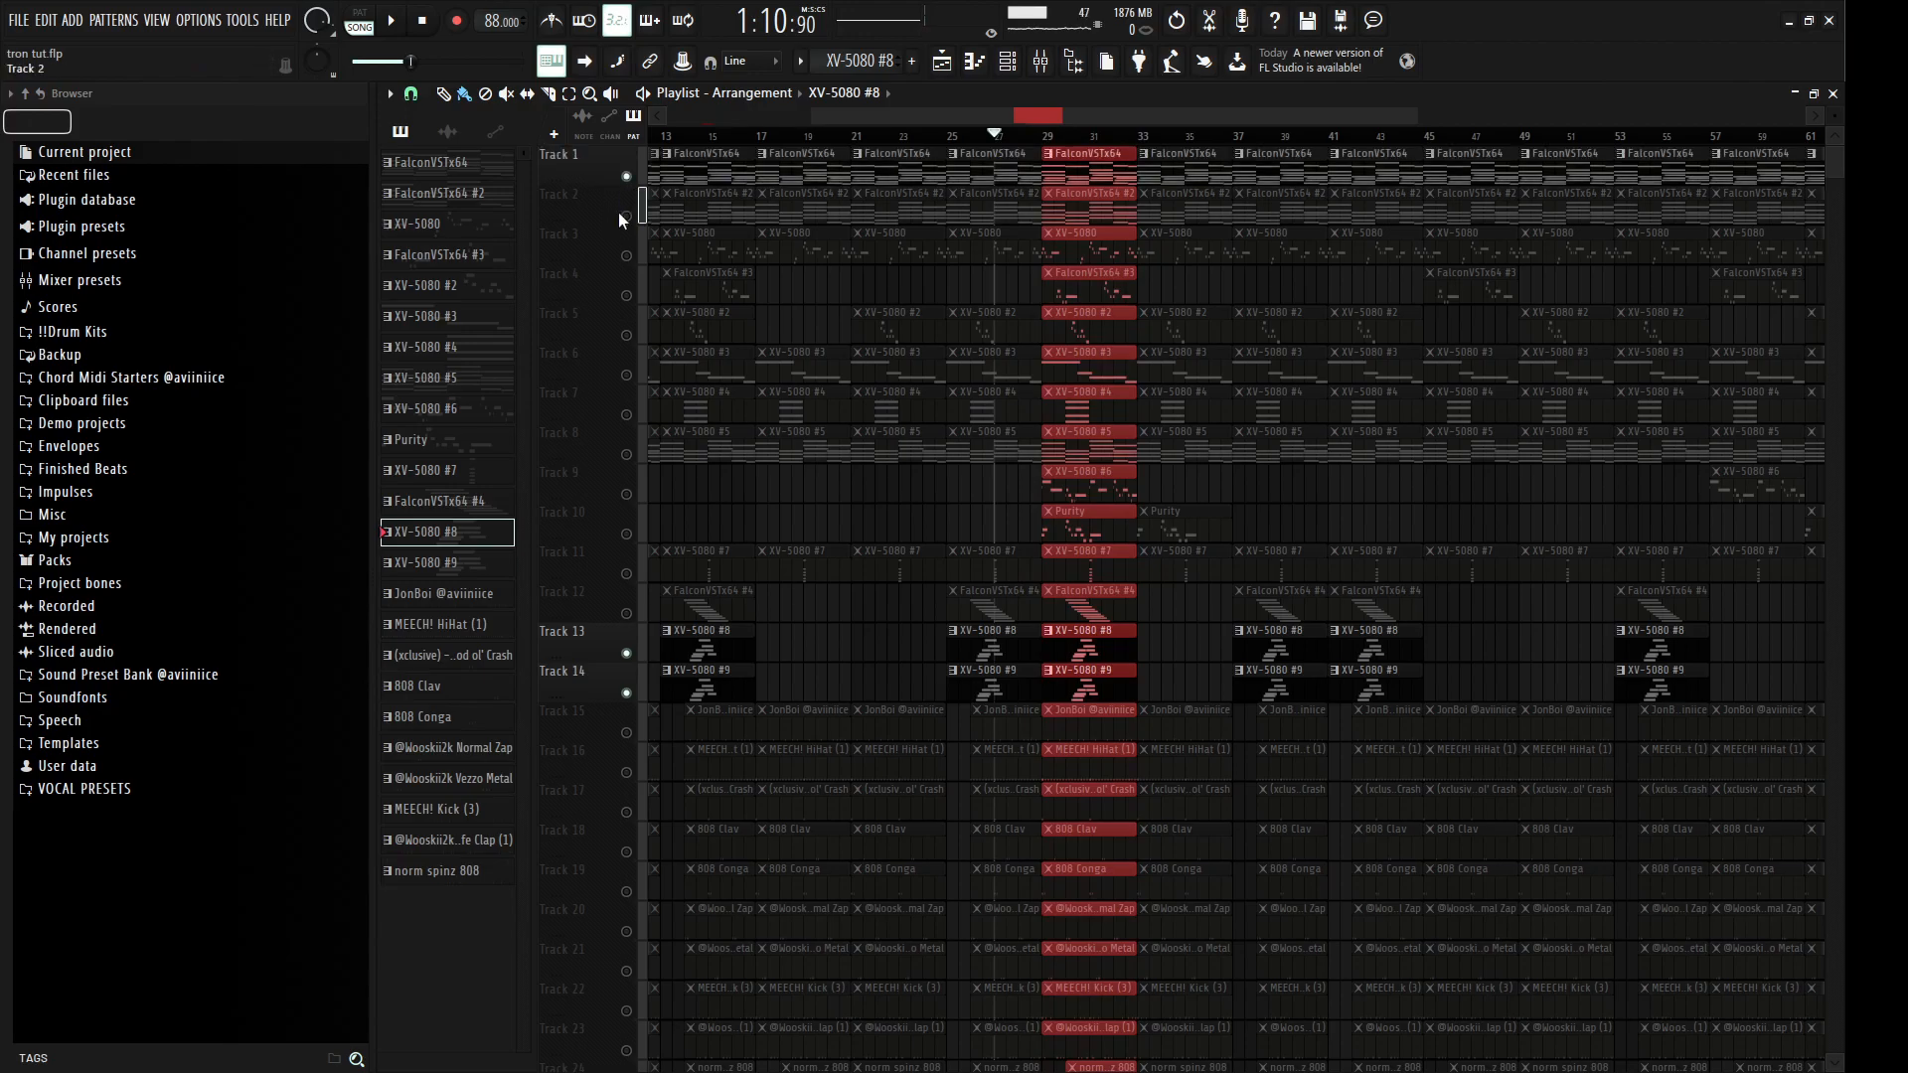
{"action": "left_click", "coordinate": [626, 217]}
{"action": "left_click", "coordinate": [626, 256]}
{"action": "left_click", "coordinate": [626, 296]}
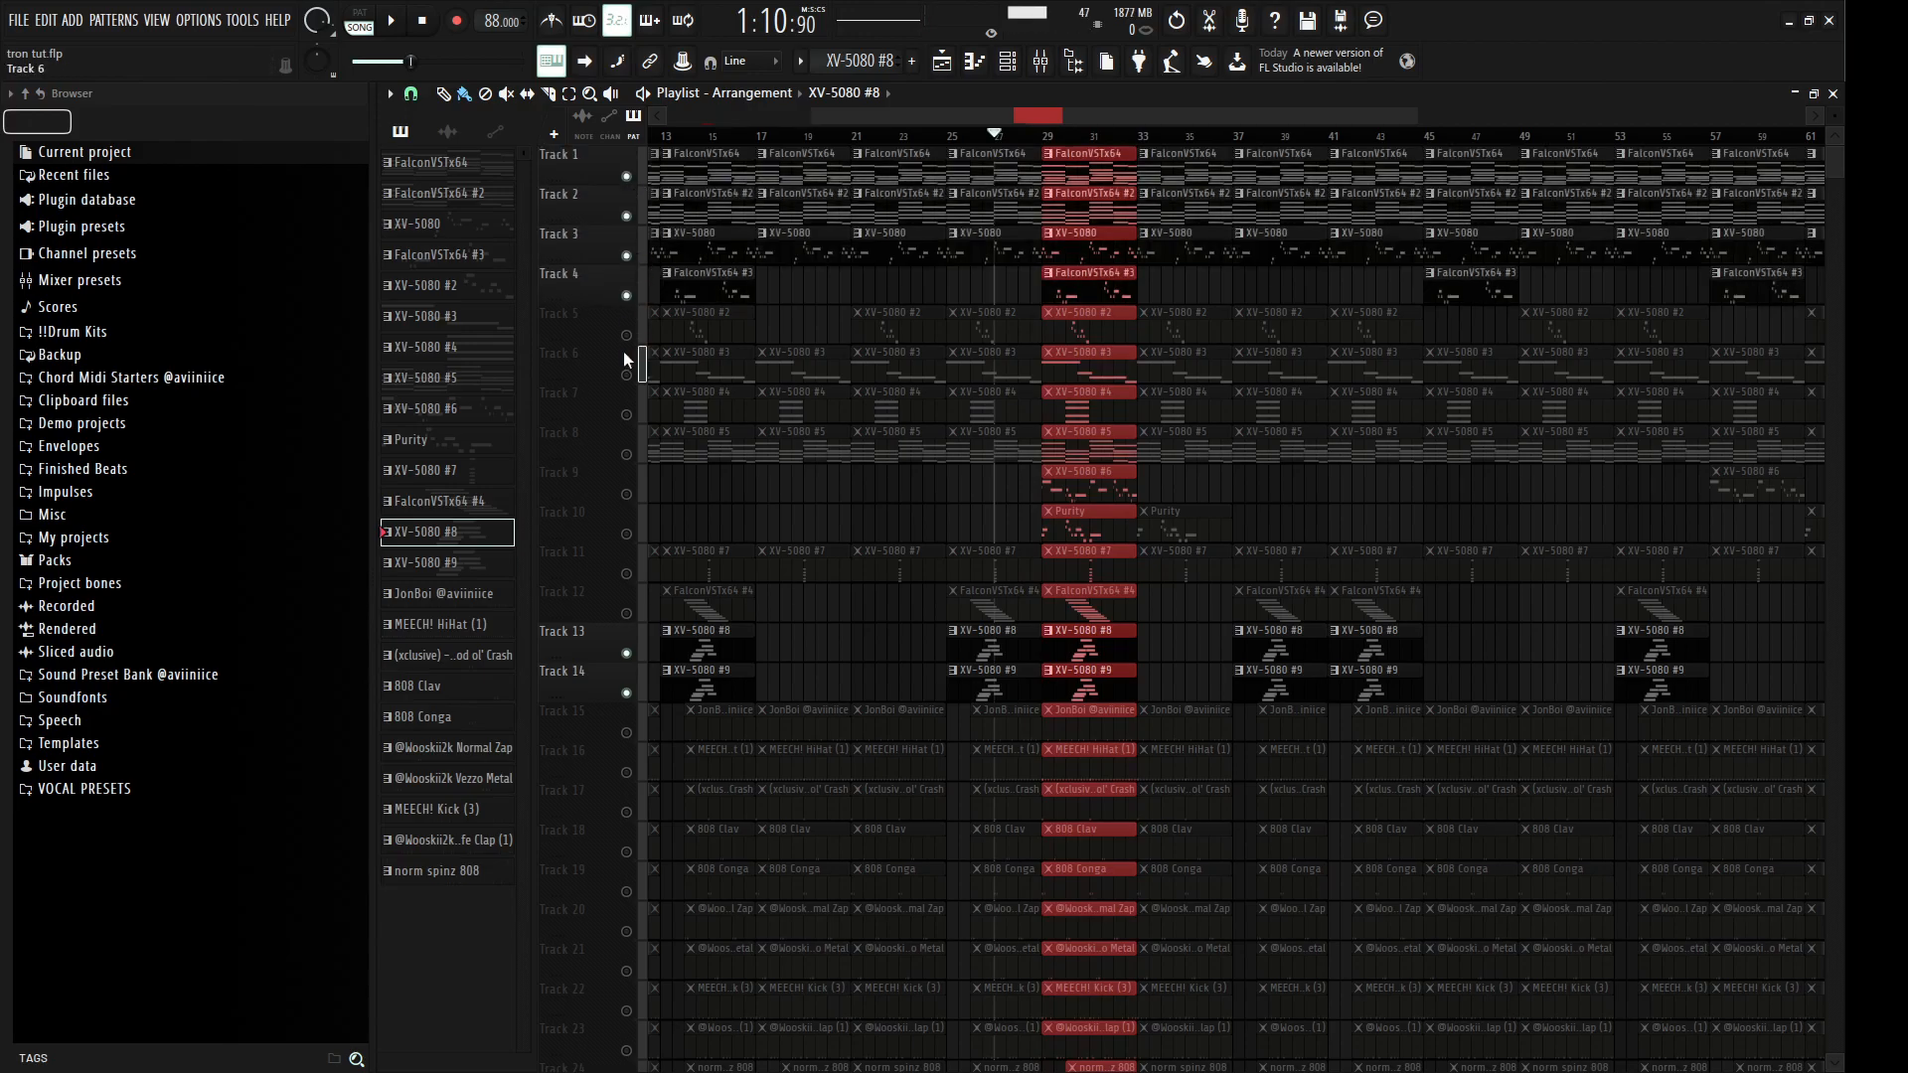
{"action": "left_click", "coordinate": [626, 336]}
{"action": "left_click", "coordinate": [626, 375]}
{"action": "left_click", "coordinate": [626, 415]}
{"action": "left_click", "coordinate": [626, 455]}
{"action": "left_click", "coordinate": [626, 495]}
{"action": "left_click", "coordinate": [626, 534]}
{"action": "left_click", "coordinate": [626, 574]}
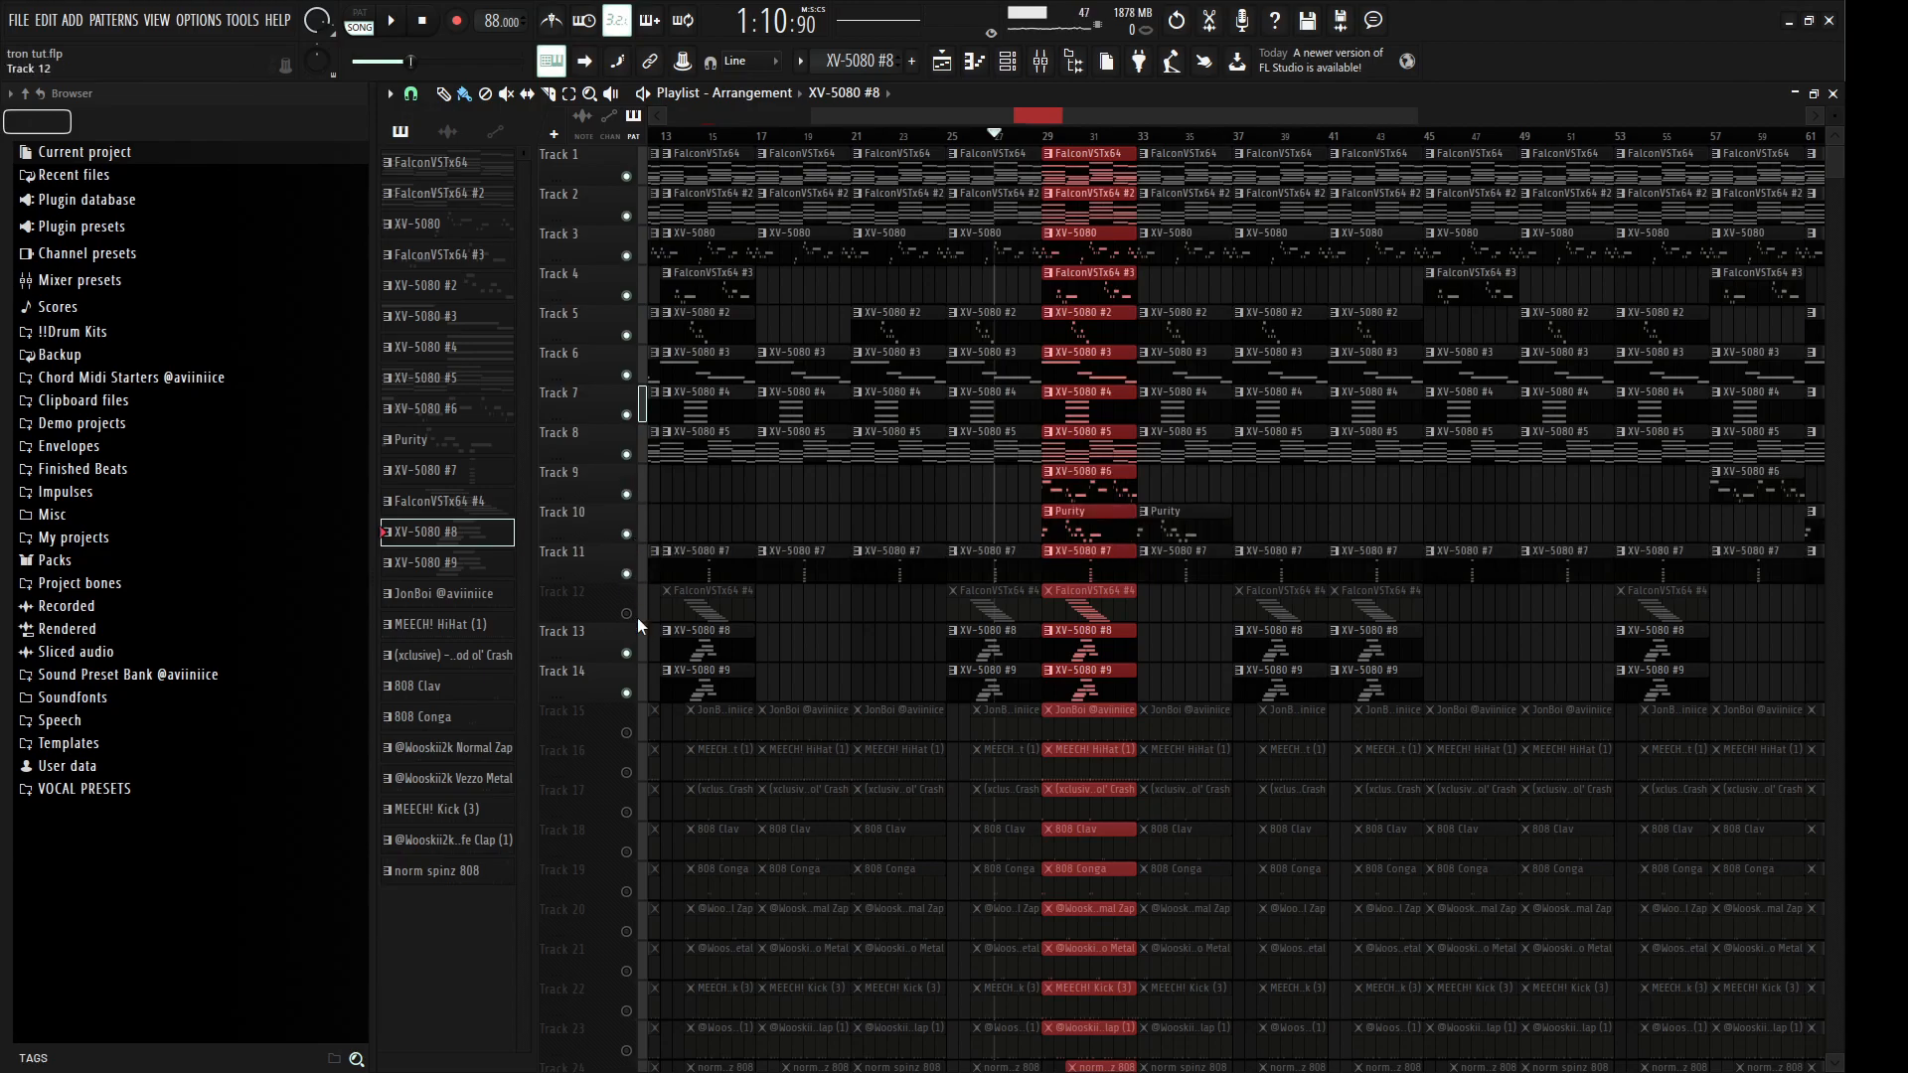
{"action": "left_click", "coordinate": [626, 614]}
Step: Play all the melodic tracks together from about bar 27 through bar 32, clear the clip selection, and stop playback
{"action": "scroll", "coordinate": [978, 586], "scroll_direction": "down", "scroll_amount": 4}
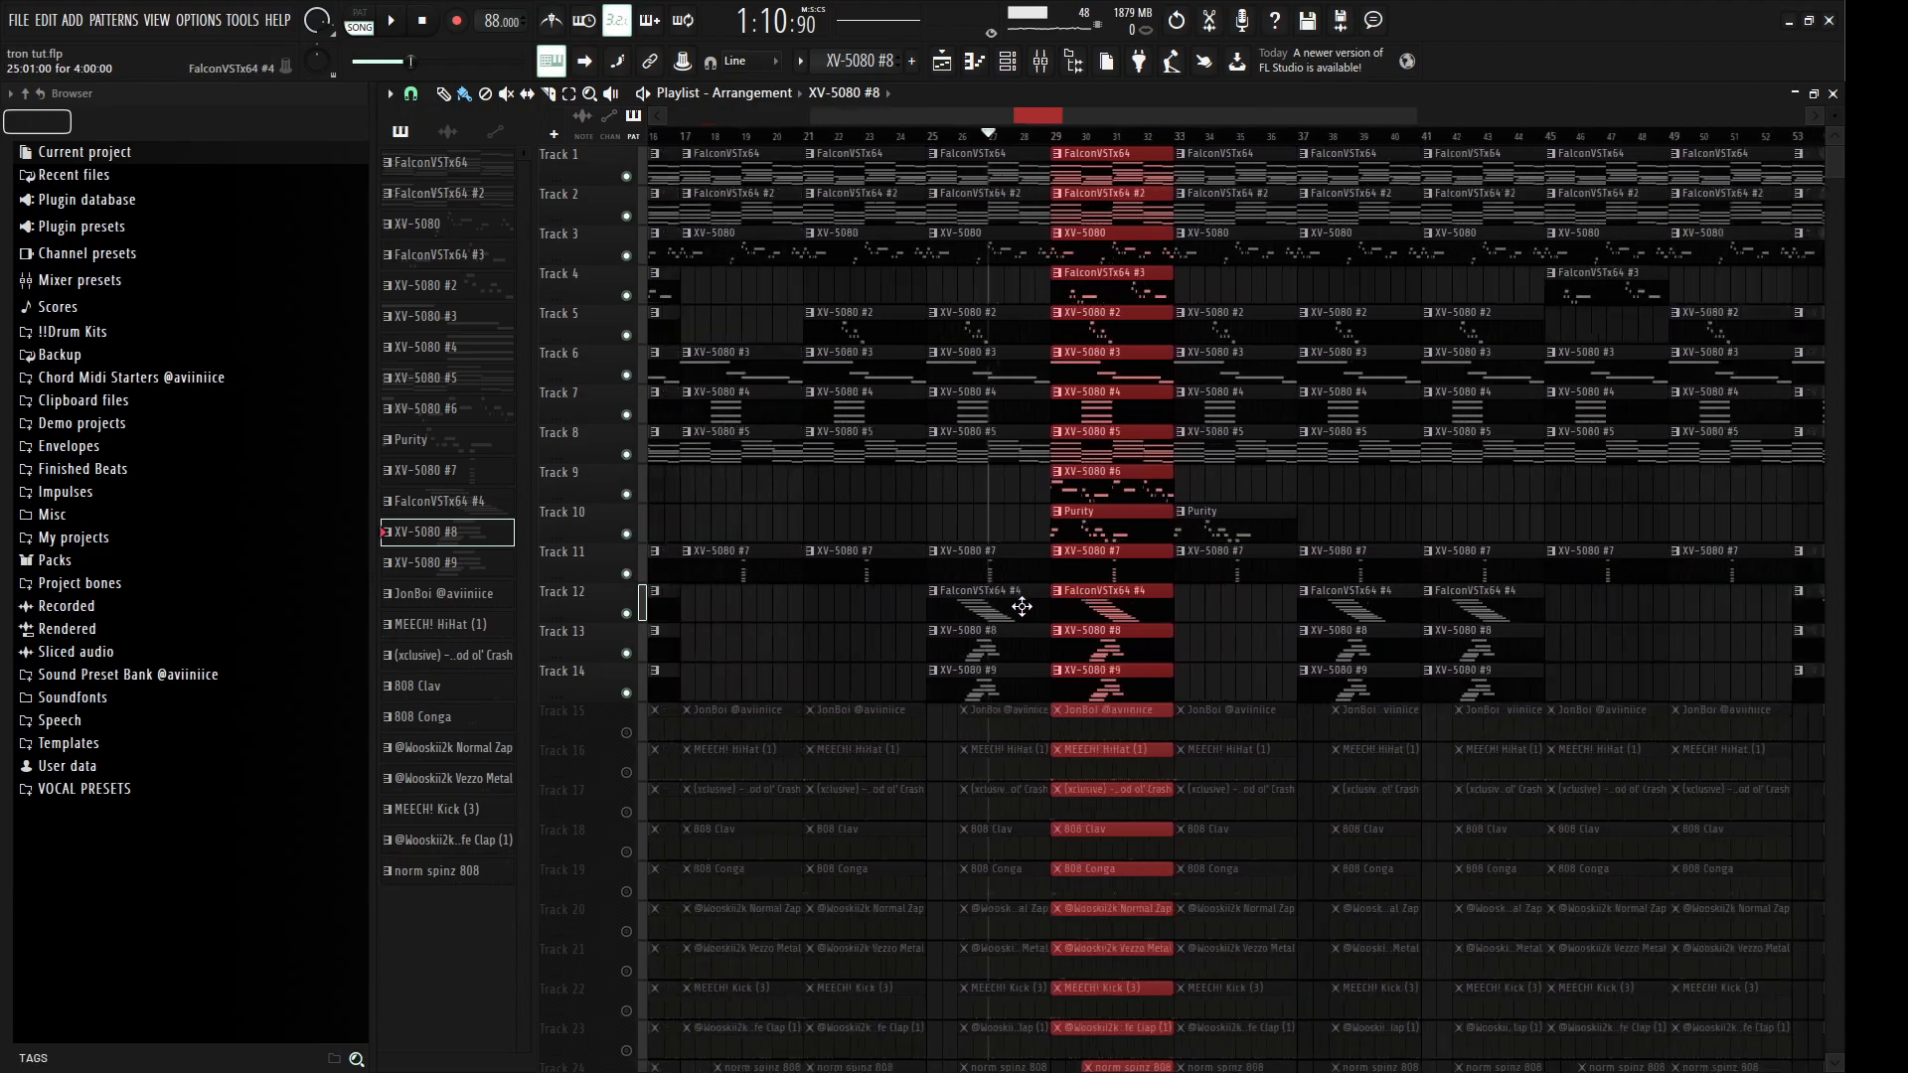
{"action": "scroll", "coordinate": [934, 593], "scroll_direction": "down", "scroll_amount": 4}
{"action": "scroll", "coordinate": [933, 588], "scroll_direction": "up", "scroll_amount": 5}
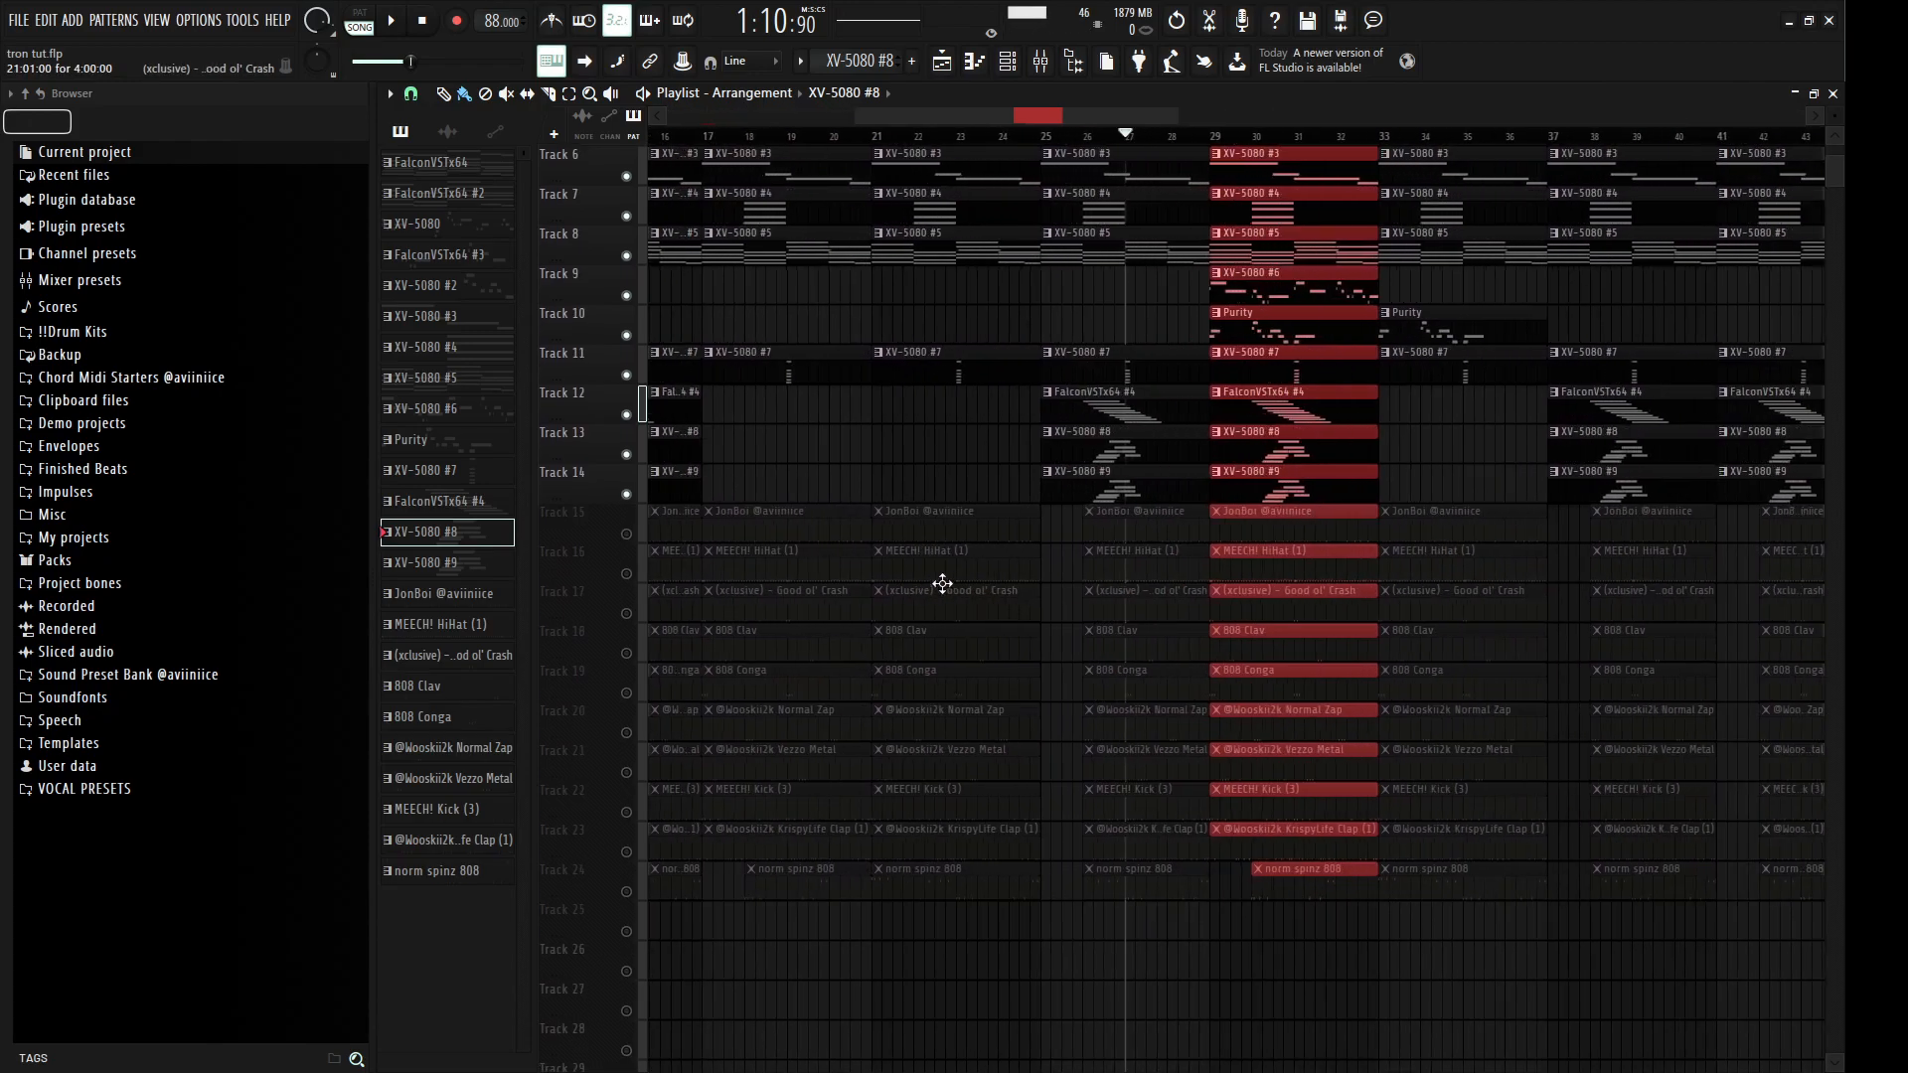
{"action": "scroll", "coordinate": [1291, 586], "scroll_direction": "down", "scroll_amount": 3}
{"action": "scroll", "coordinate": [1341, 695], "scroll_direction": "up", "scroll_amount": 3}
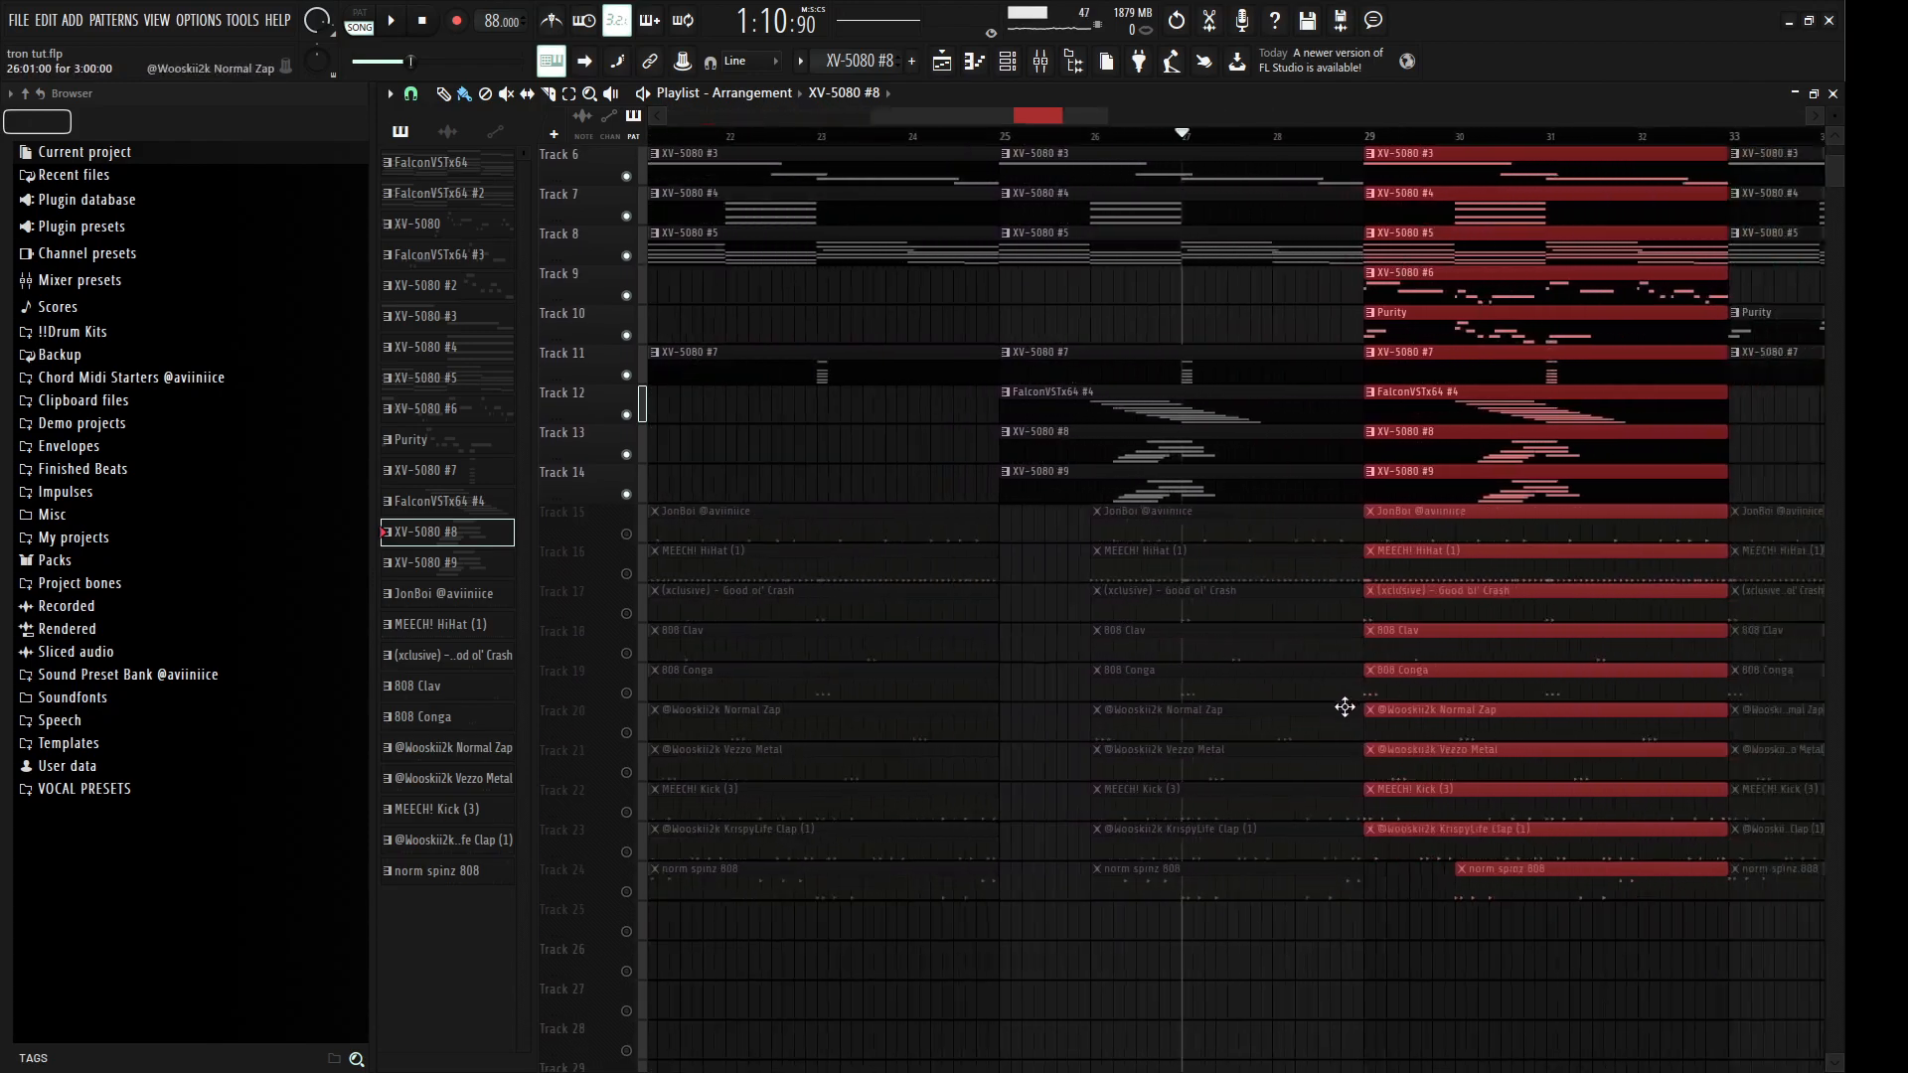
{"action": "scroll", "coordinate": [1344, 704], "scroll_direction": "down", "scroll_amount": 5}
{"action": "key", "text": "space"}
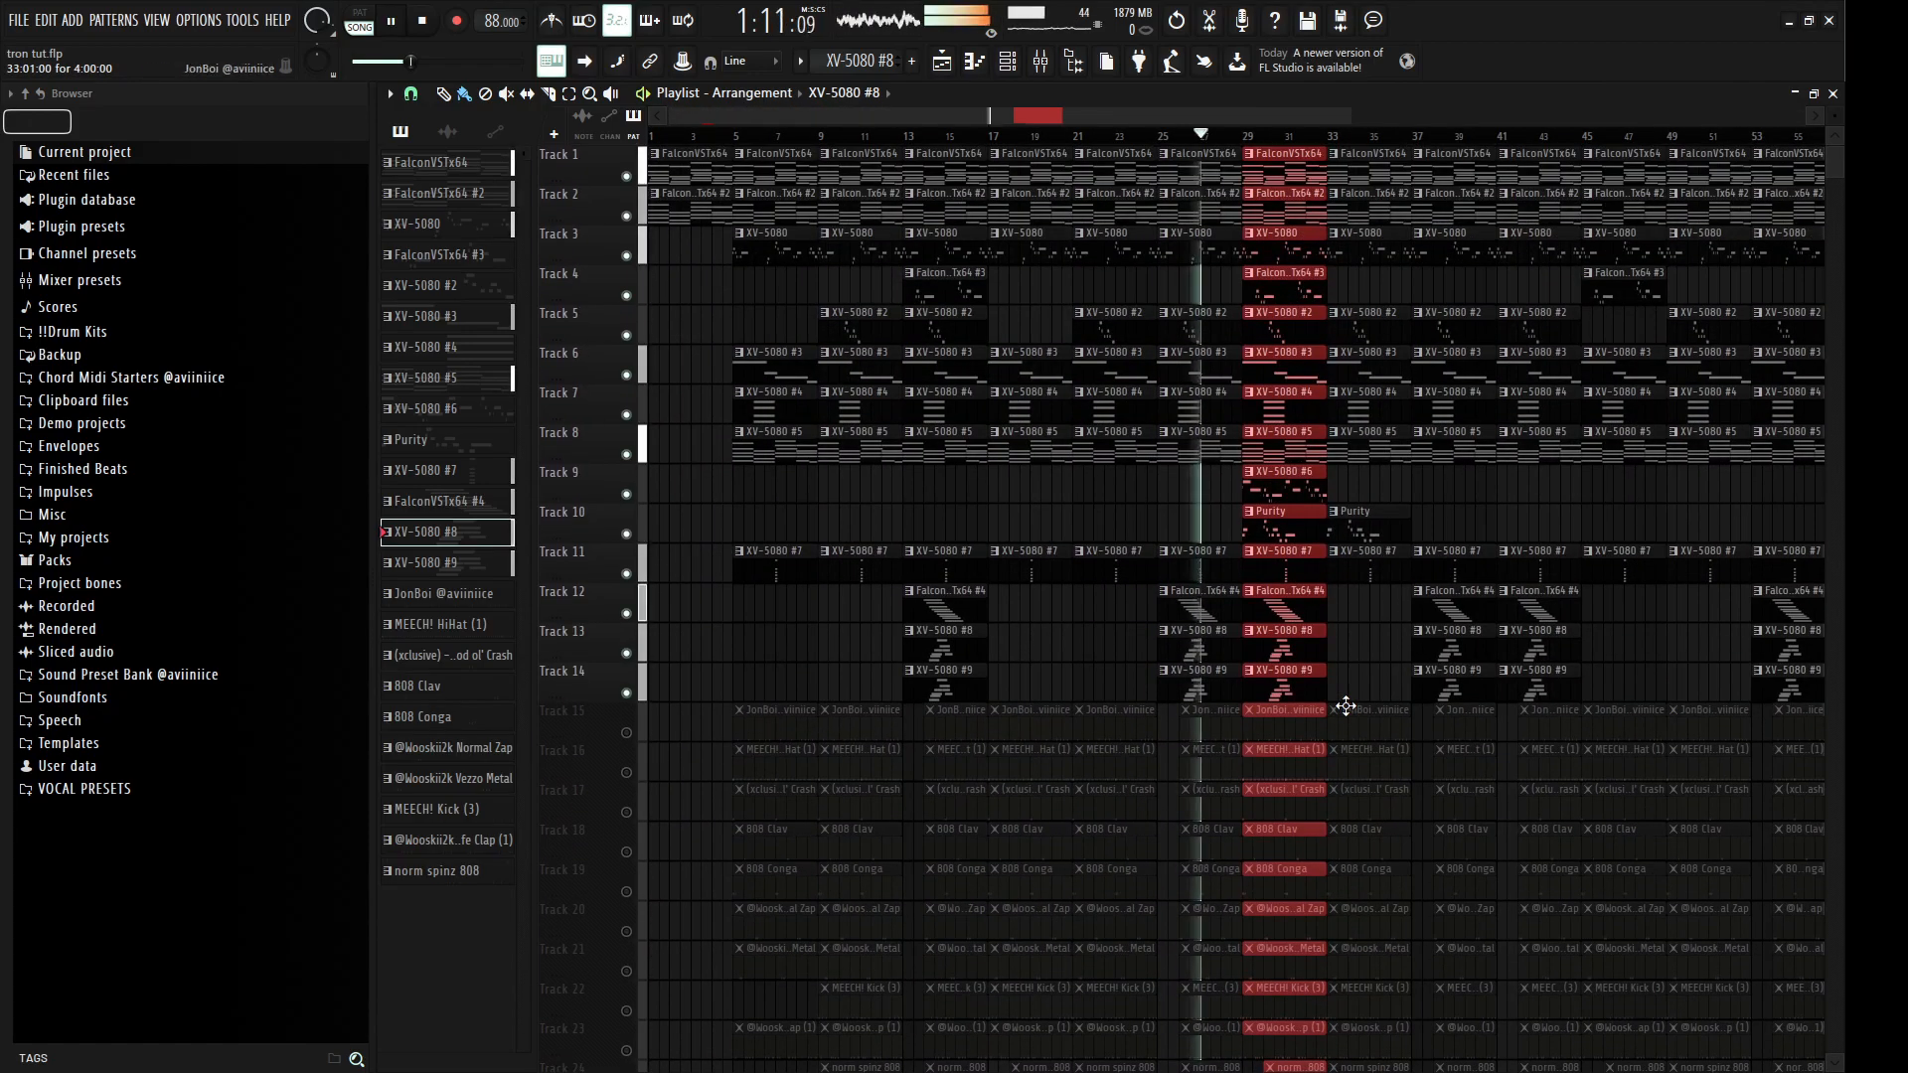
{"action": "scroll", "coordinate": [1341, 700], "scroll_direction": "up", "scroll_amount": 1}
{"action": "left_click", "coordinate": [1264, 912]}
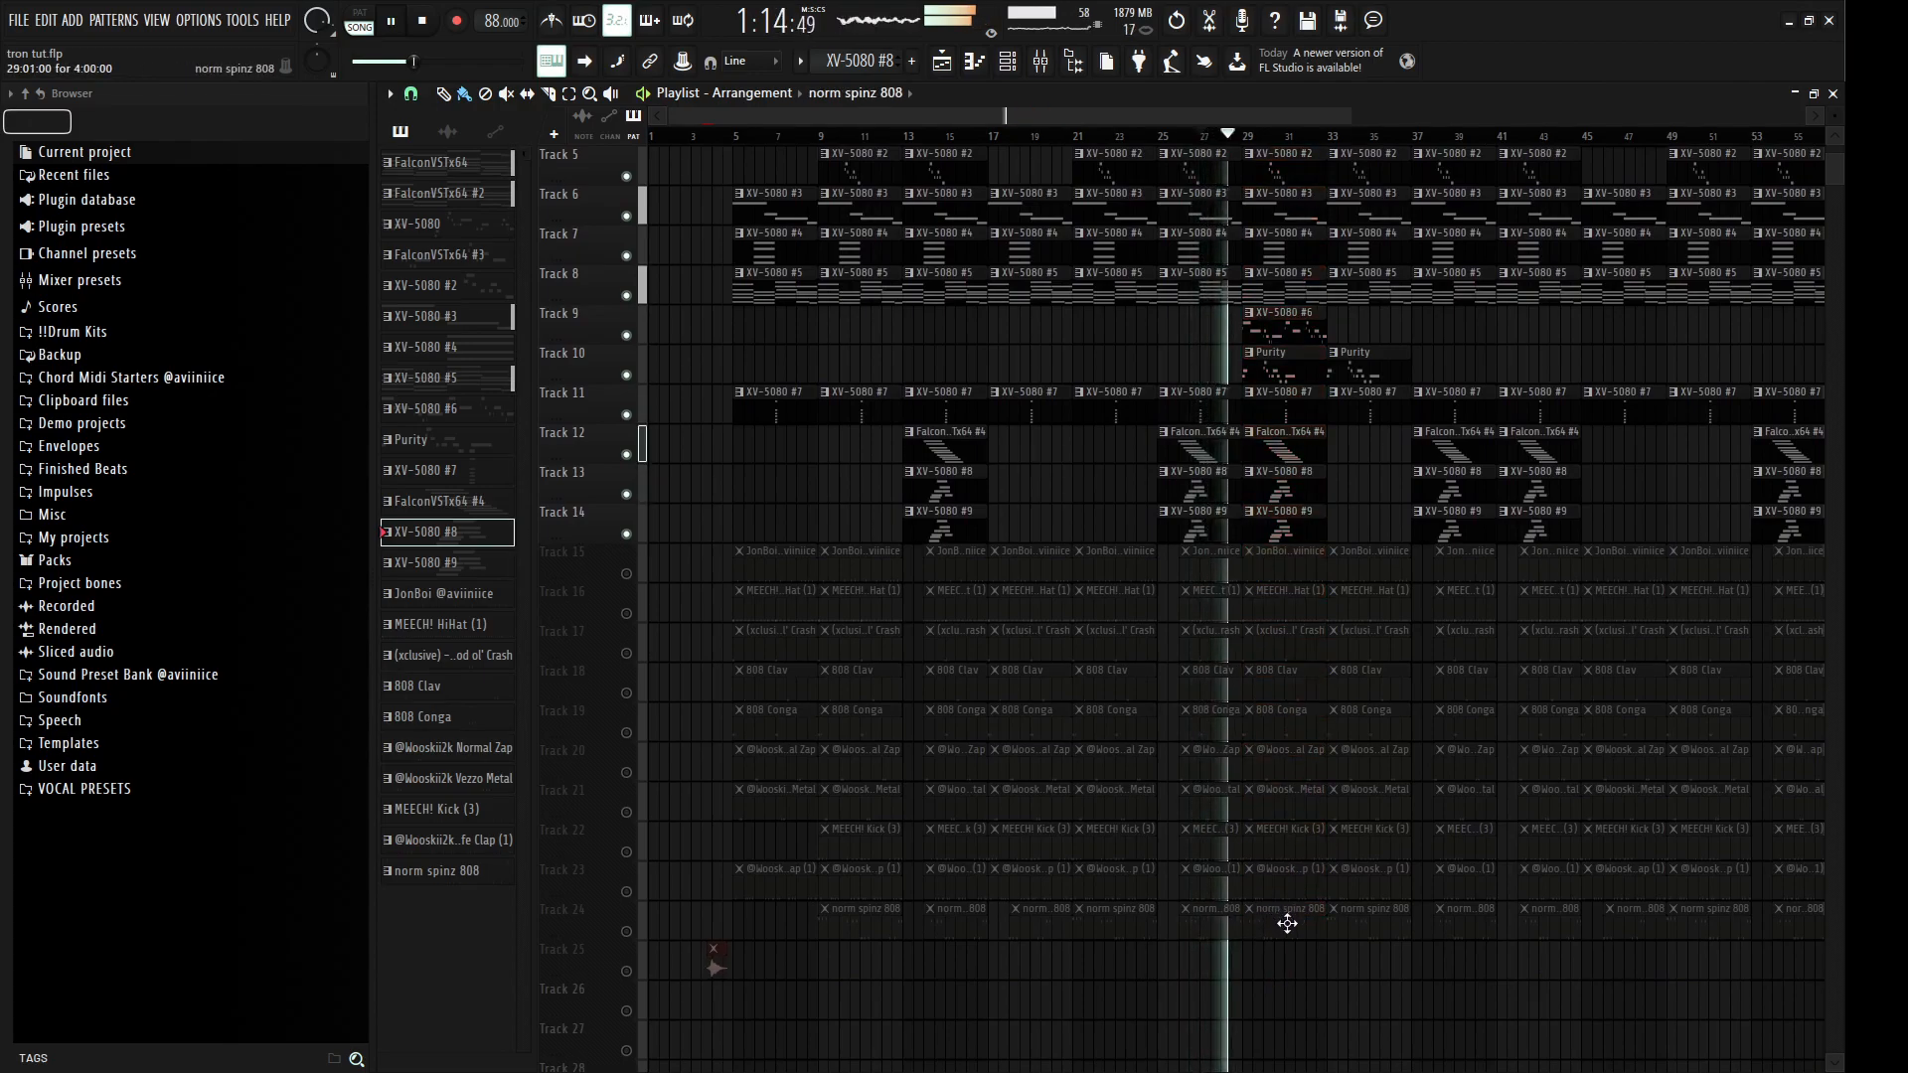
{"action": "scroll", "coordinate": [1270, 934], "scroll_direction": "up", "scroll_amount": 4}
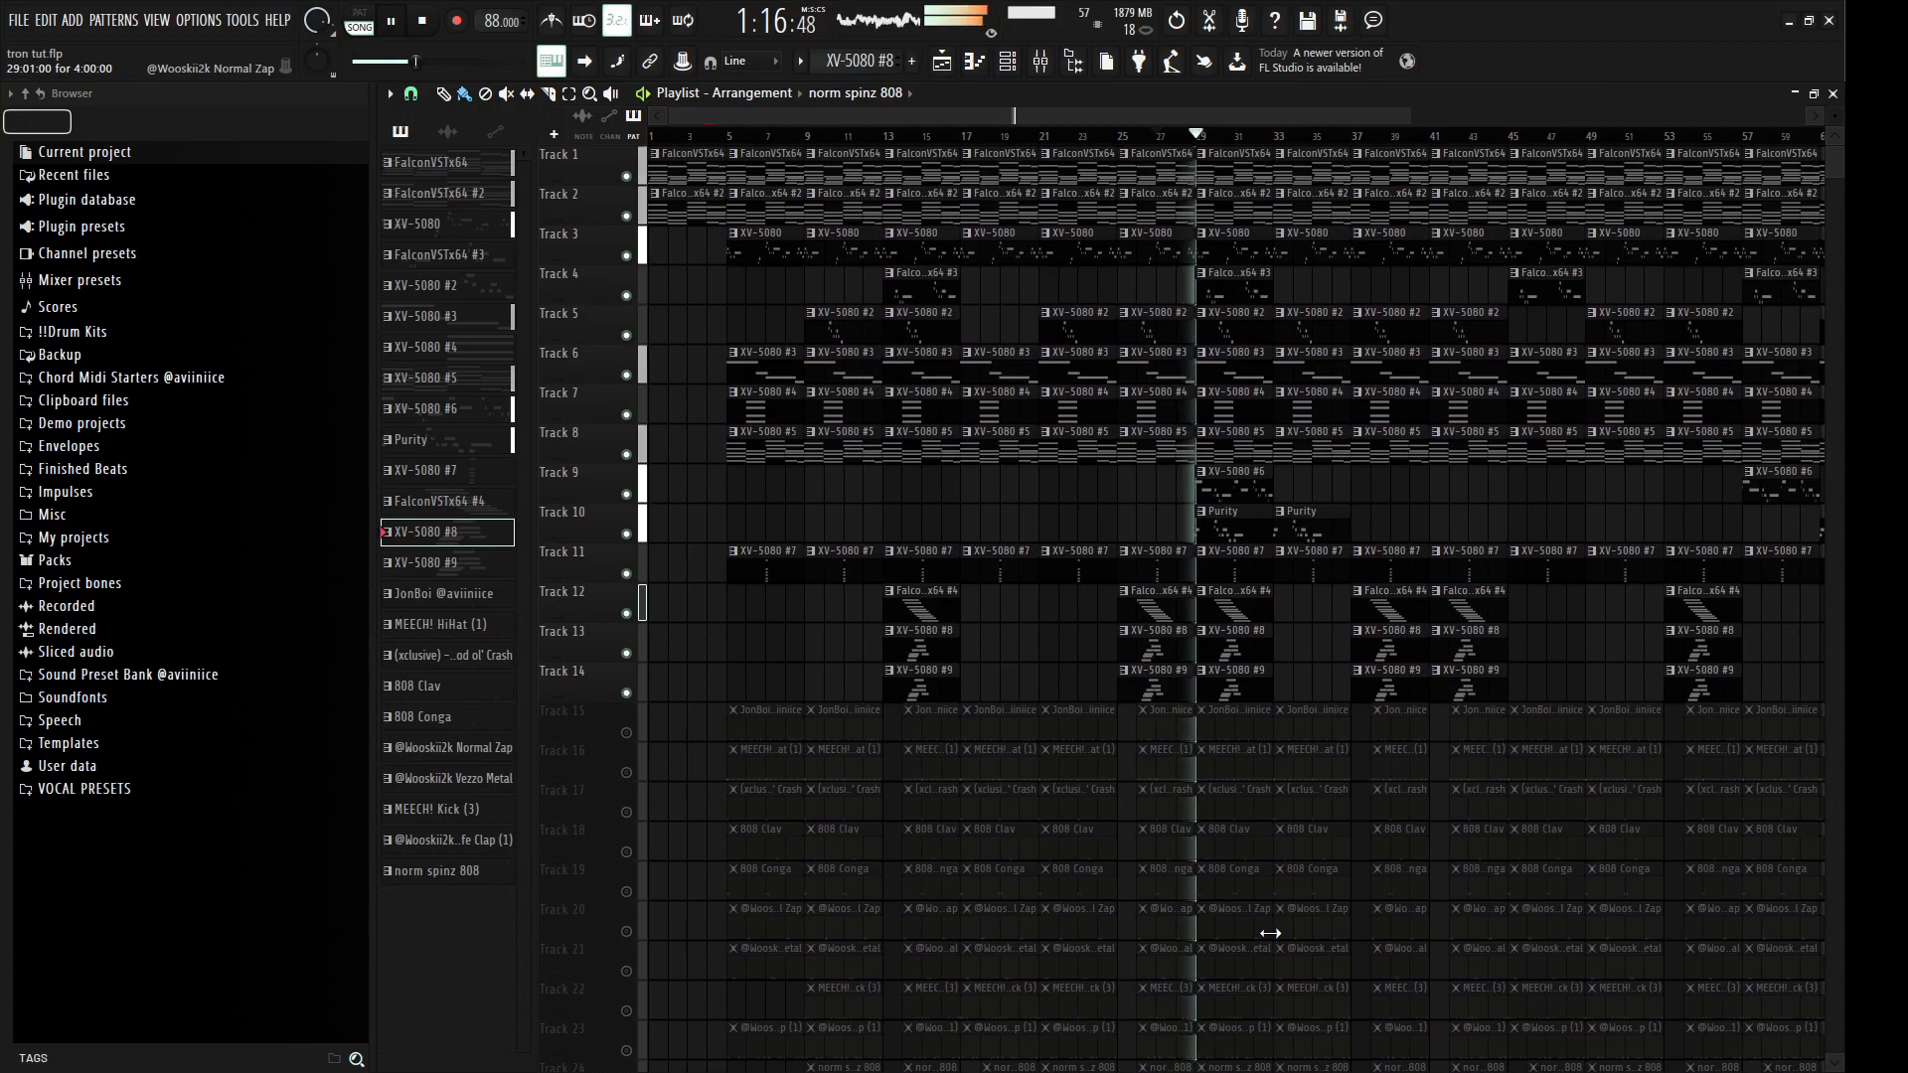
{"action": "scroll", "coordinate": [1270, 934], "scroll_direction": "up", "scroll_amount": 3}
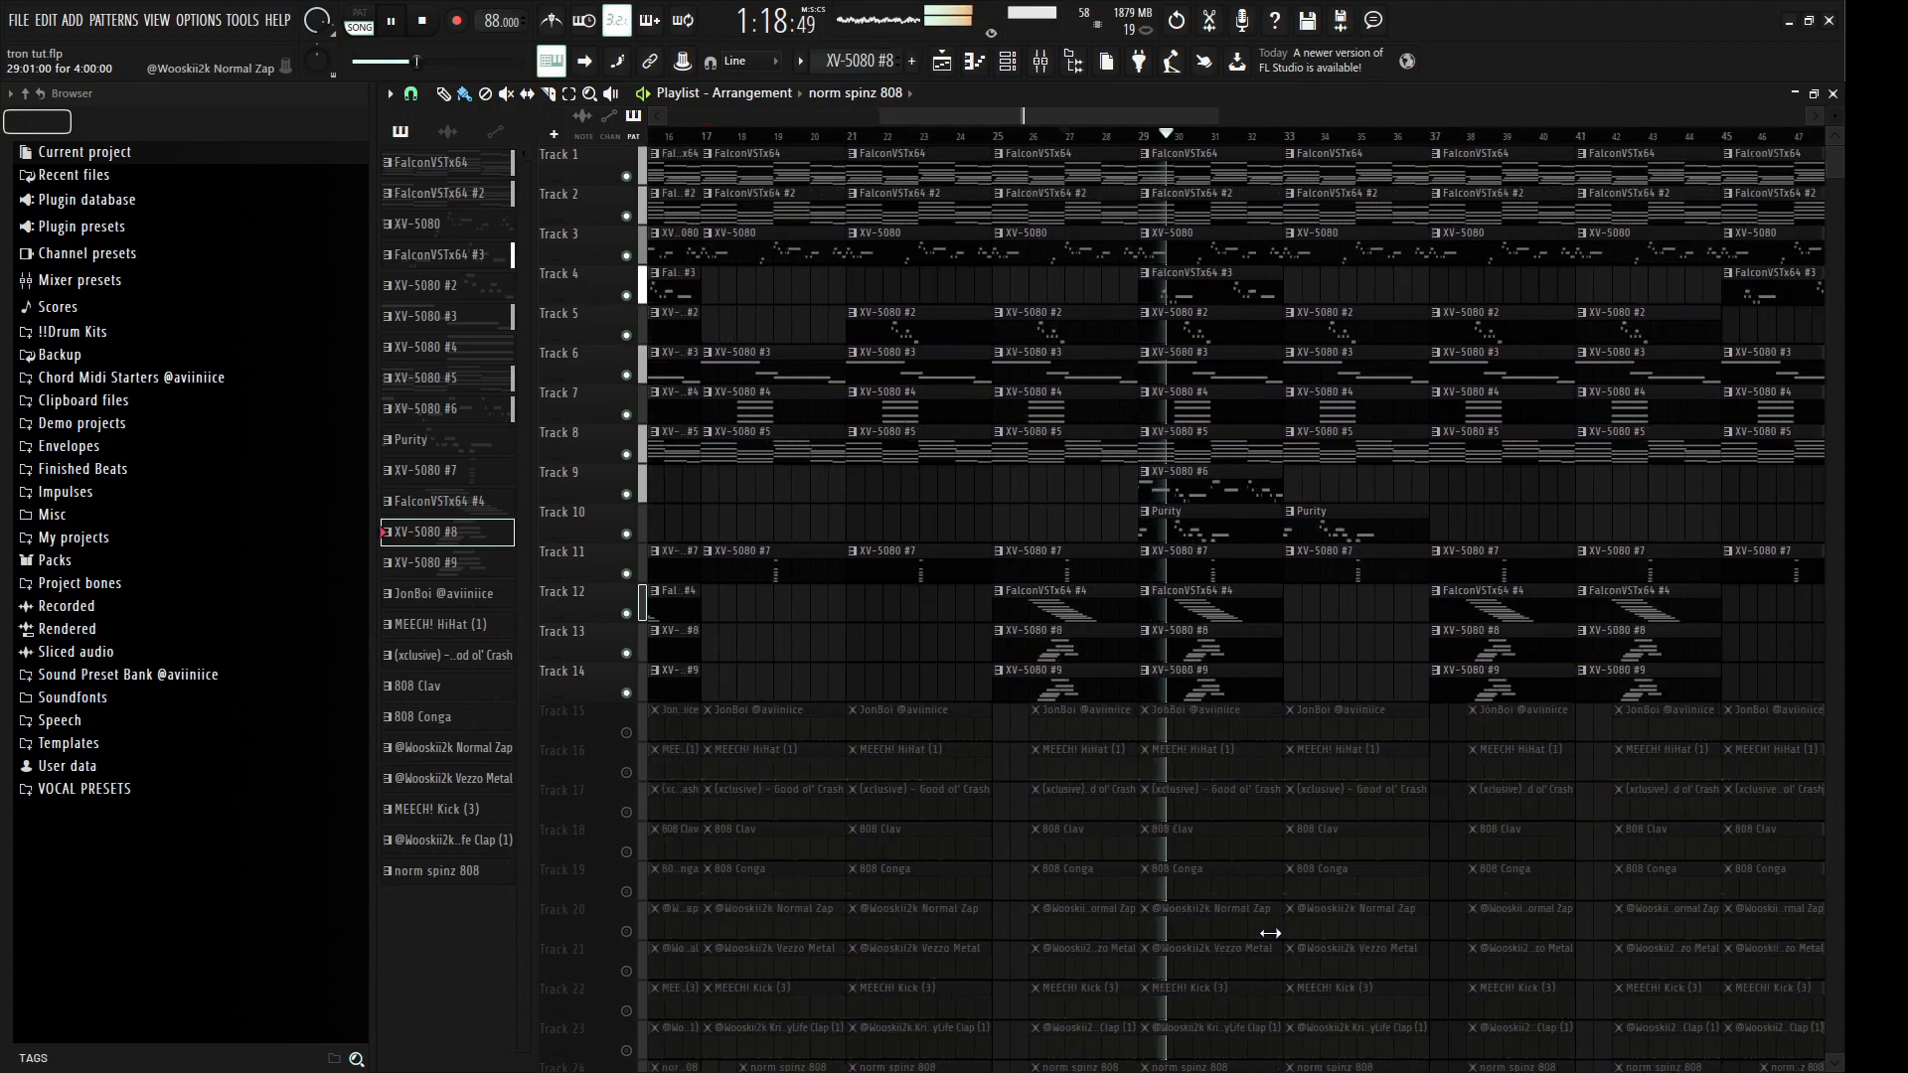
{"action": "scroll", "coordinate": [1264, 925], "scroll_direction": "down", "scroll_amount": 4}
{"action": "scroll", "coordinate": [1254, 922], "scroll_direction": "up", "scroll_amount": 4}
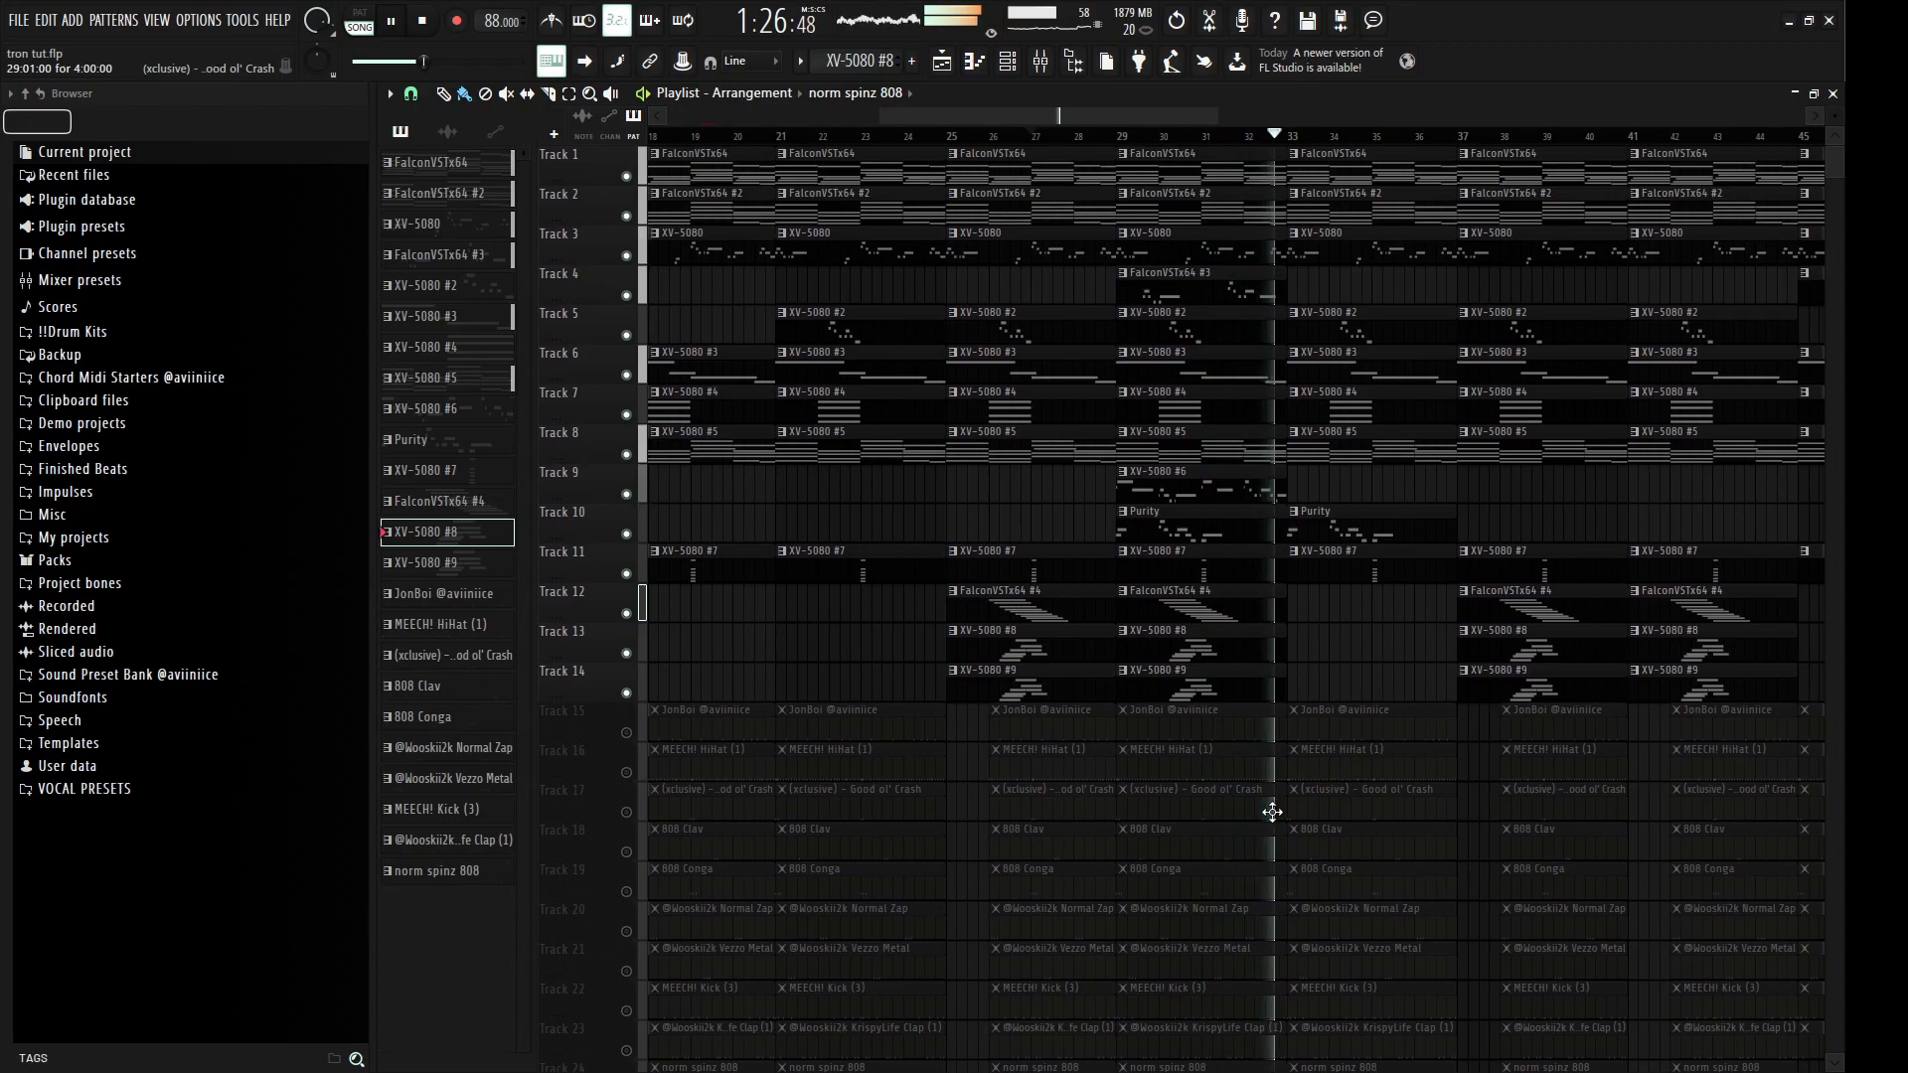
{"action": "key", "text": "space"}
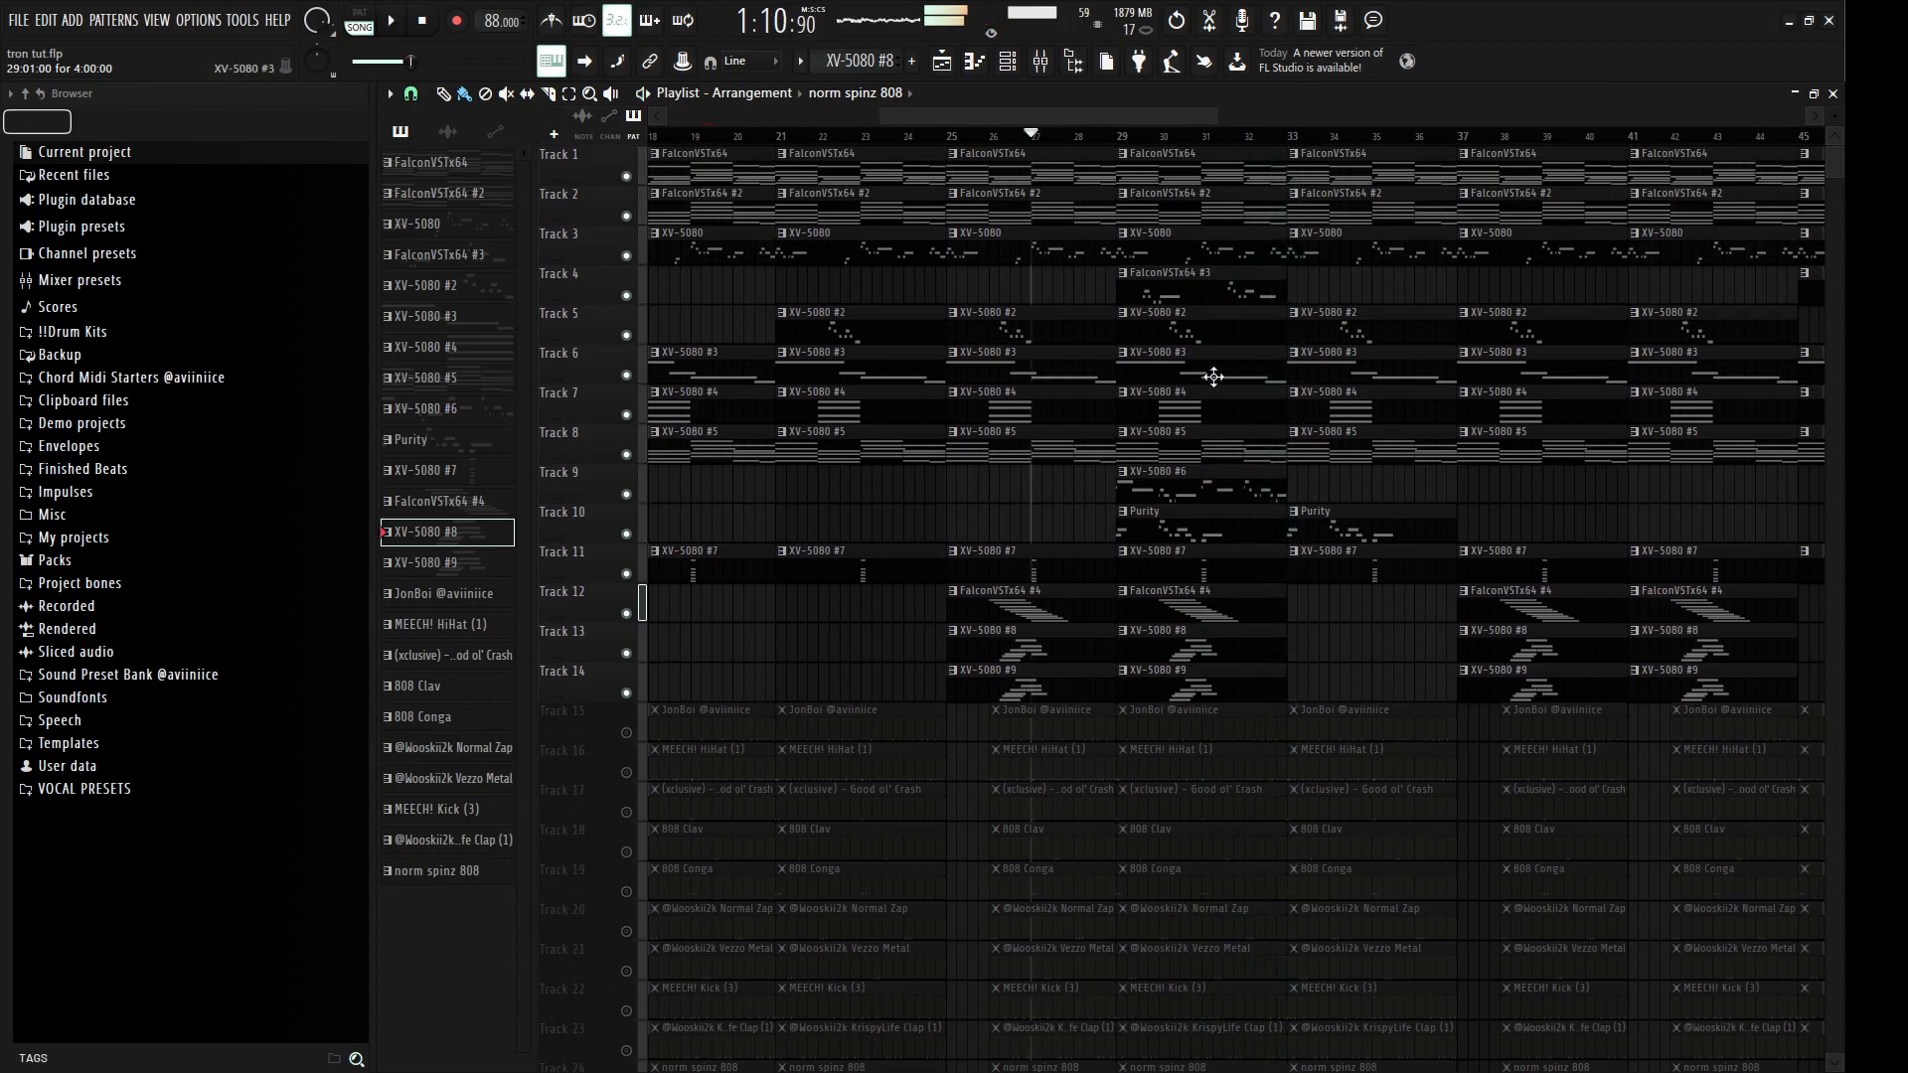
Step: Select the range from bar 29 to bar 33, solo Track 15, and open its bar 29 clip in the piano roll
{"action": "left_click_drag", "start_coordinate": [1113, 137], "coordinate": [1288, 139]}
{"action": "scroll", "coordinate": [593, 574], "scroll_direction": "down", "scroll_amount": 4}
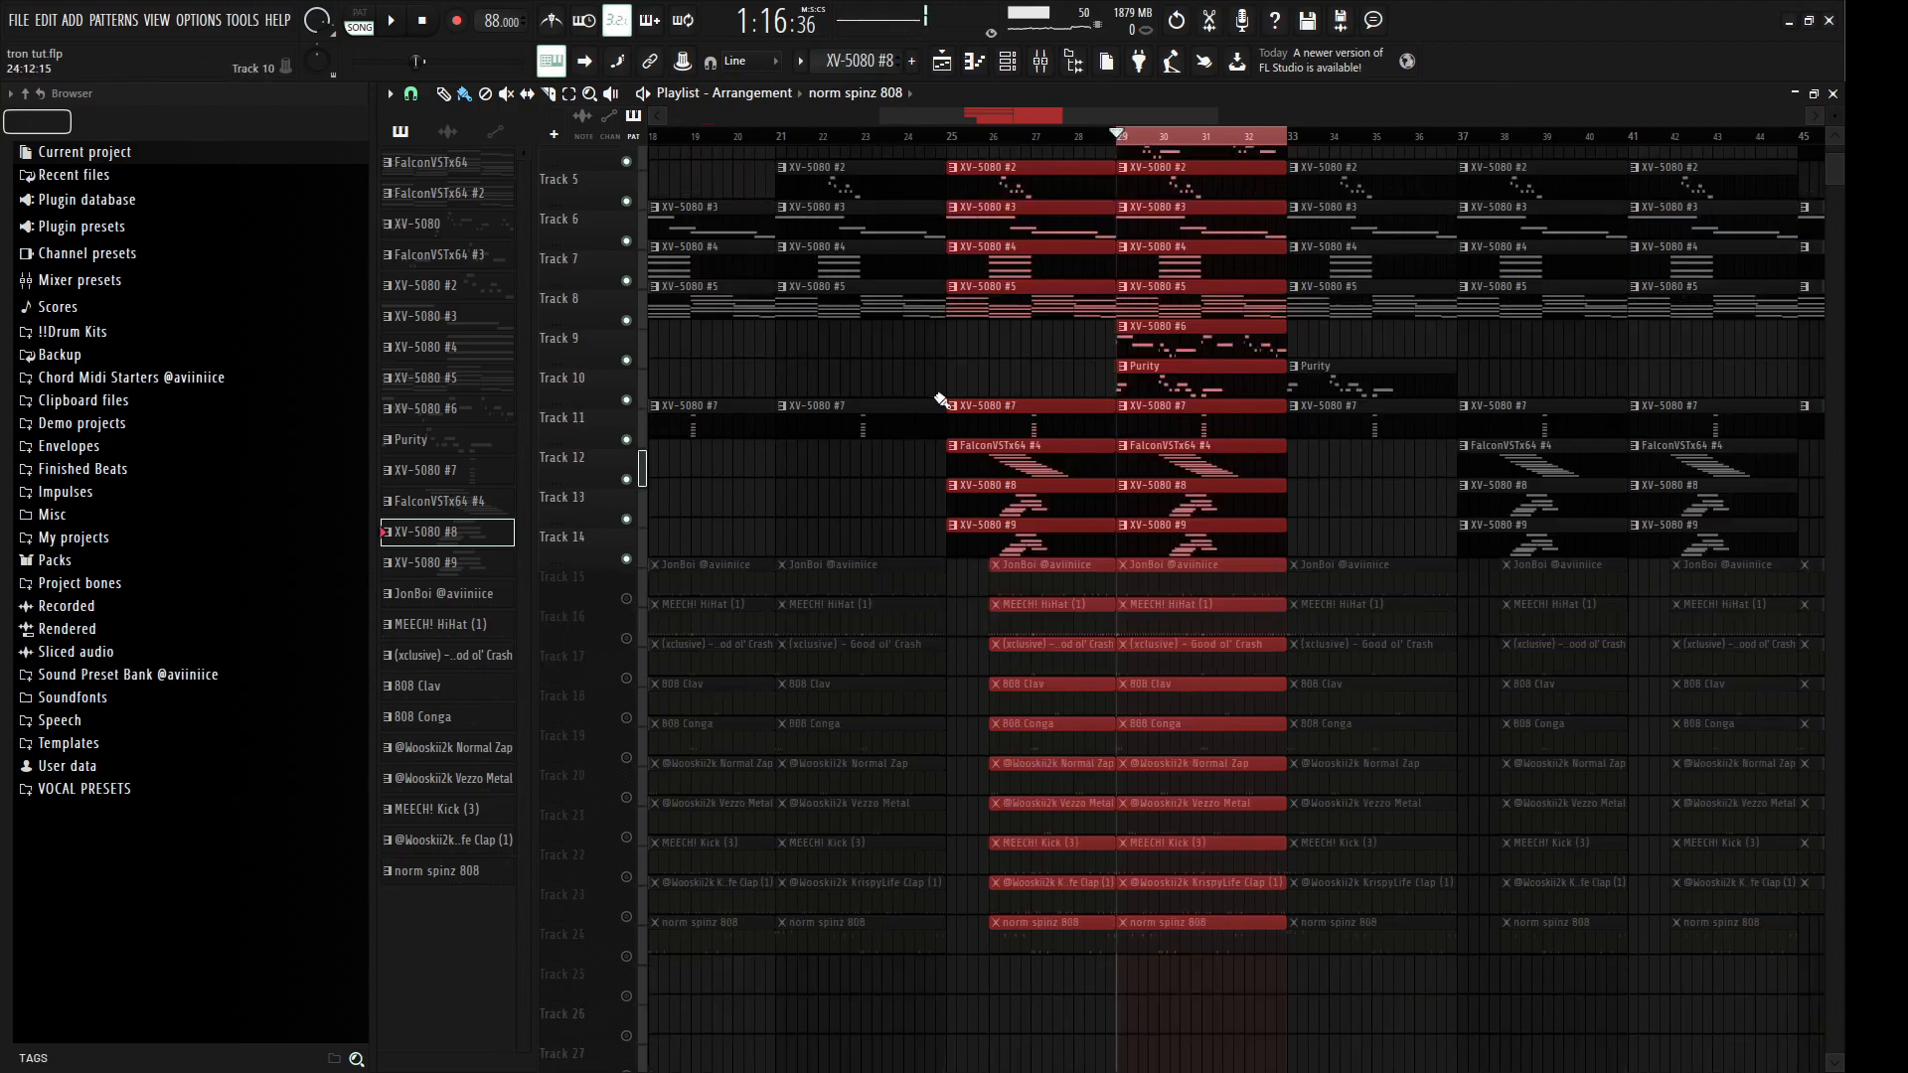
{"action": "right_click", "coordinate": [626, 574]}
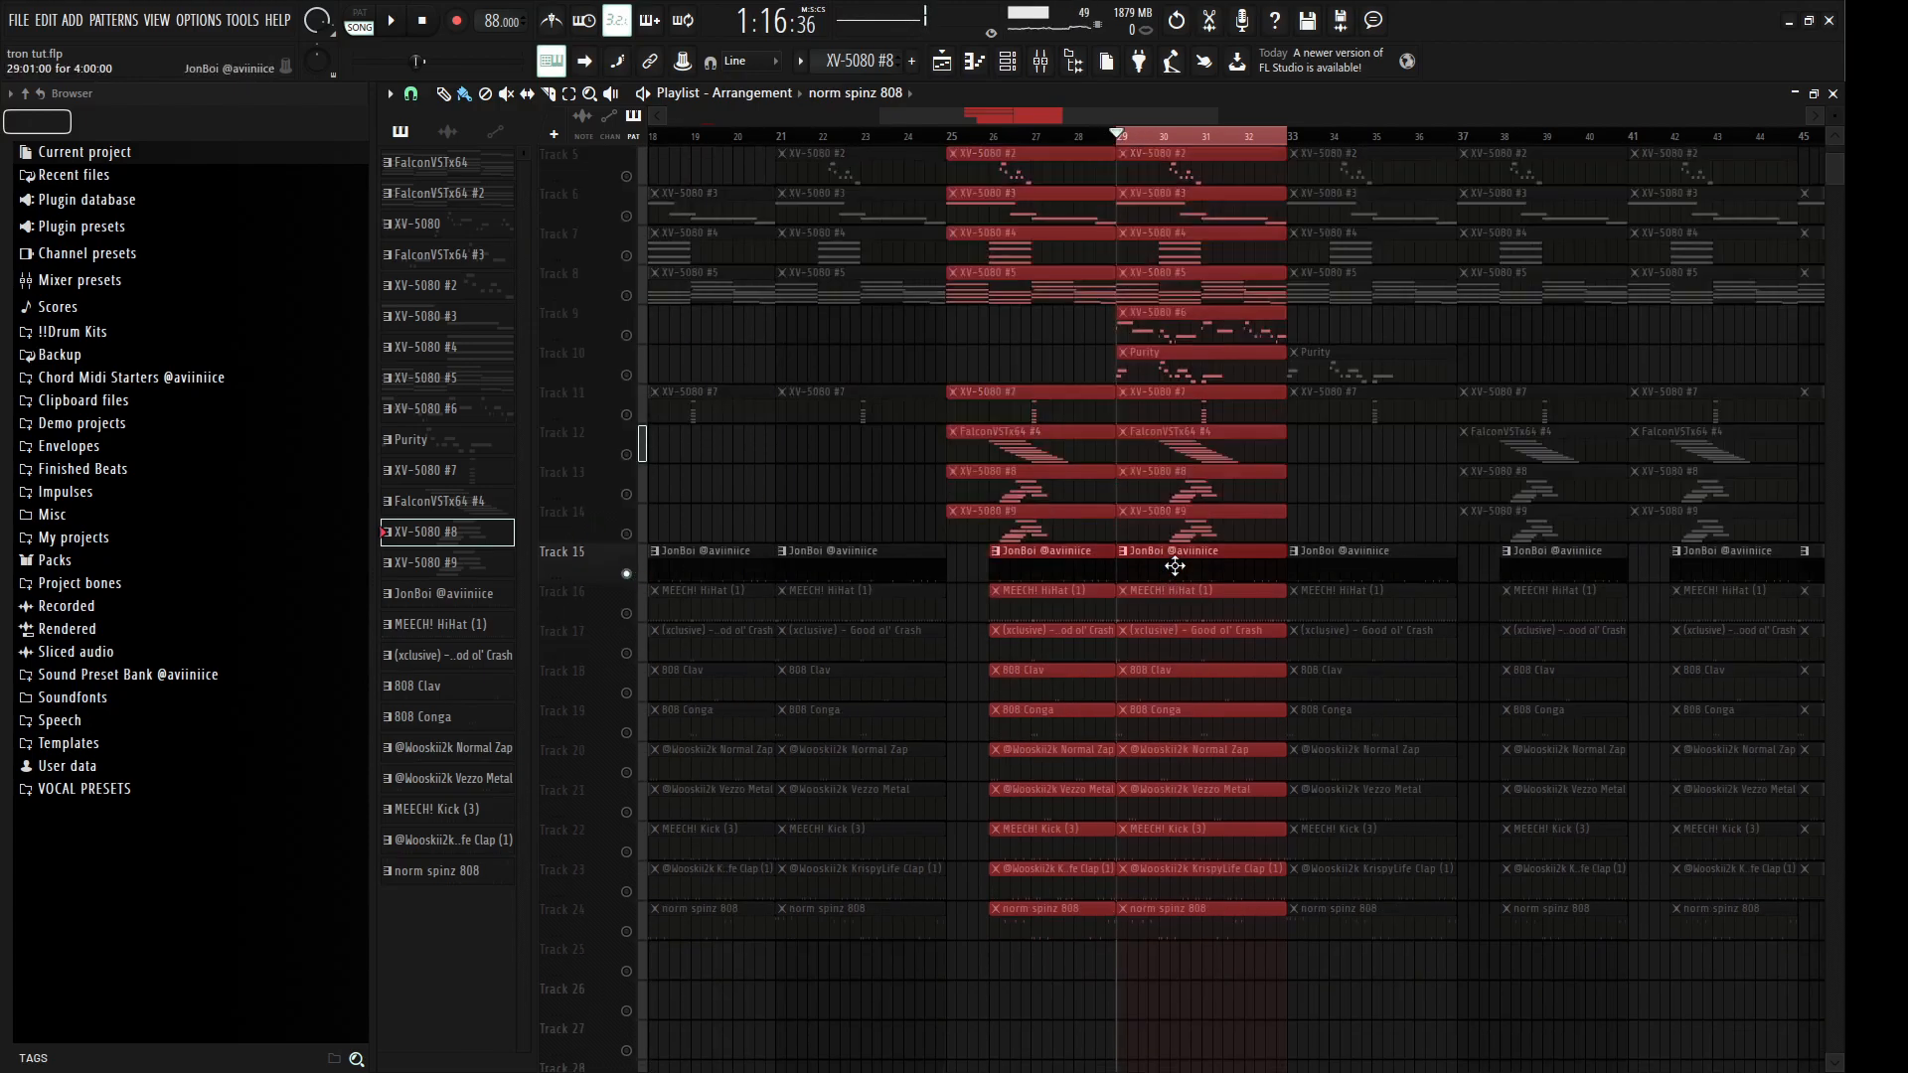
{"action": "double_click", "coordinate": [1174, 565]}
{"action": "key", "text": "space"}
{"action": "key", "text": "space"}
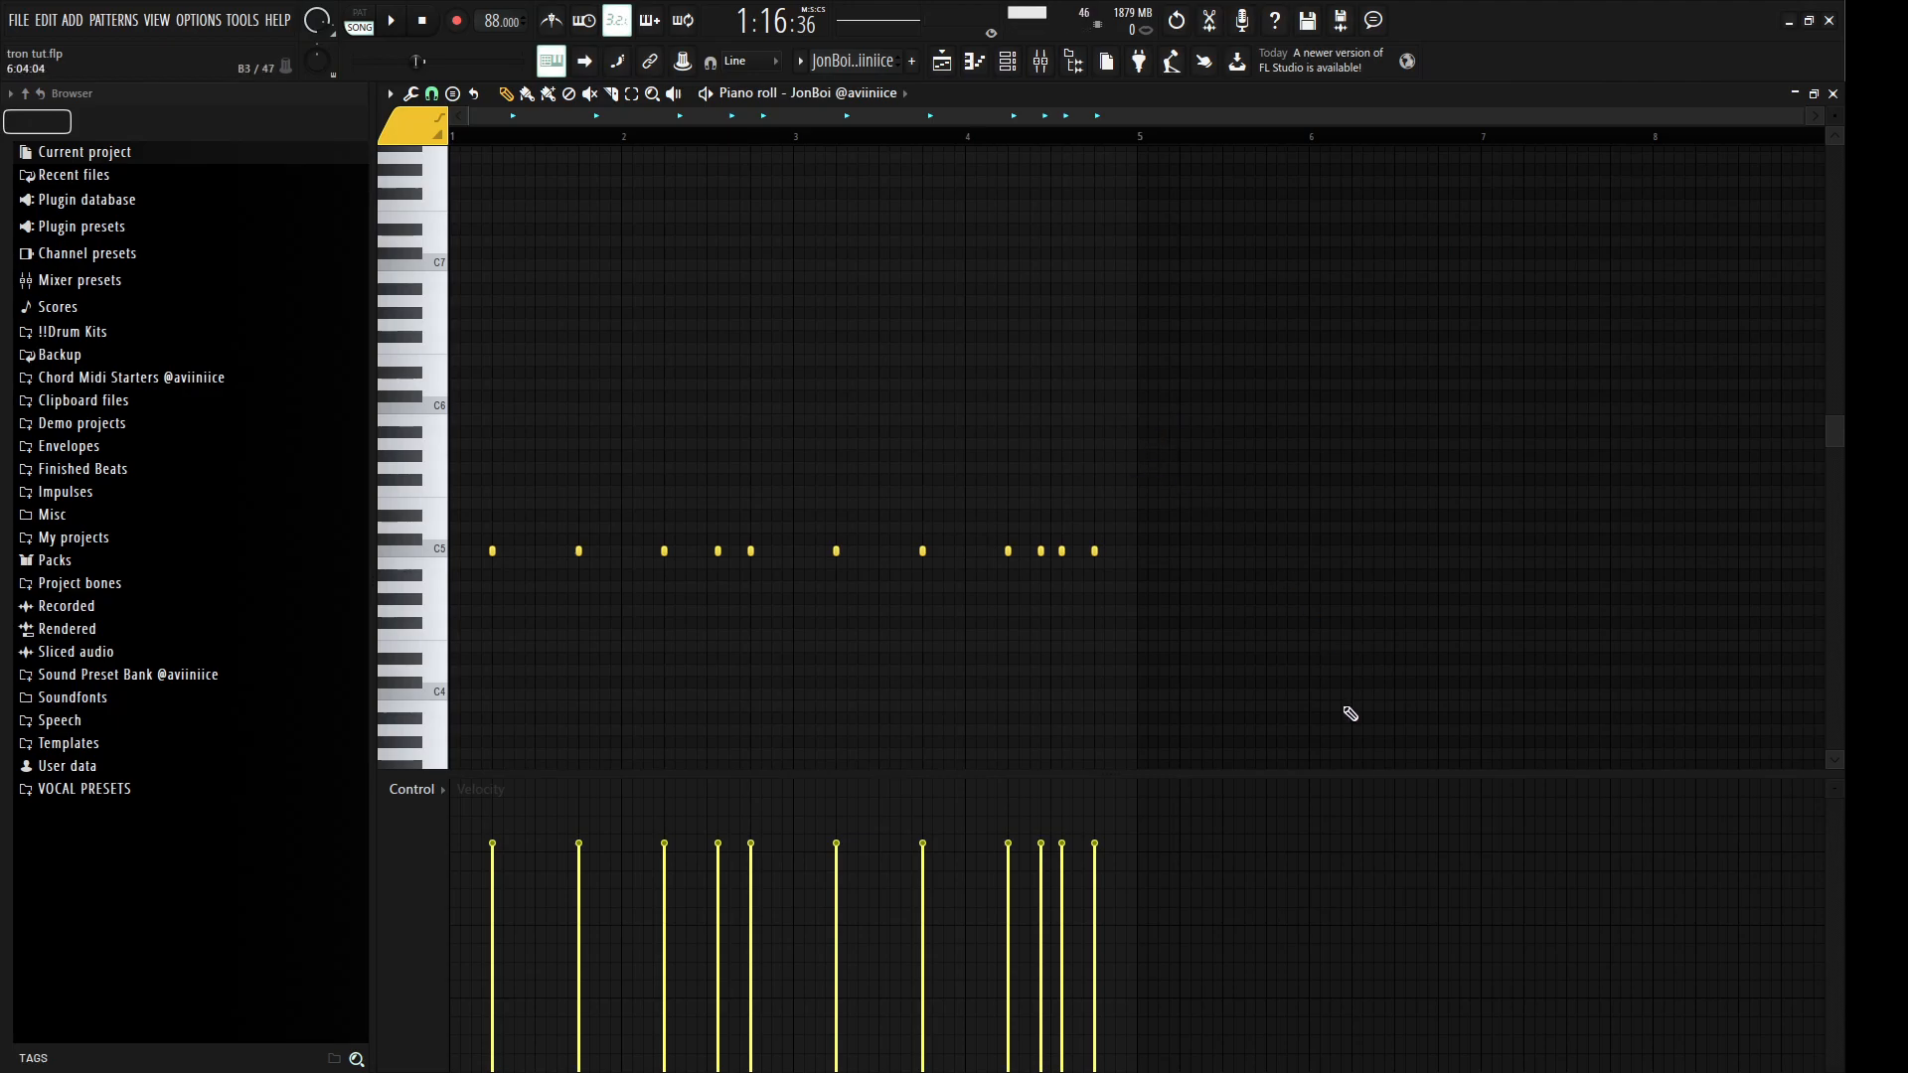
Step: Select all the C5 notes in the Track 15 pattern and play it alone, stopping in bar 4
{"action": "left_click_drag", "start_coordinate": [1338, 630], "coordinate": [489, 414]}
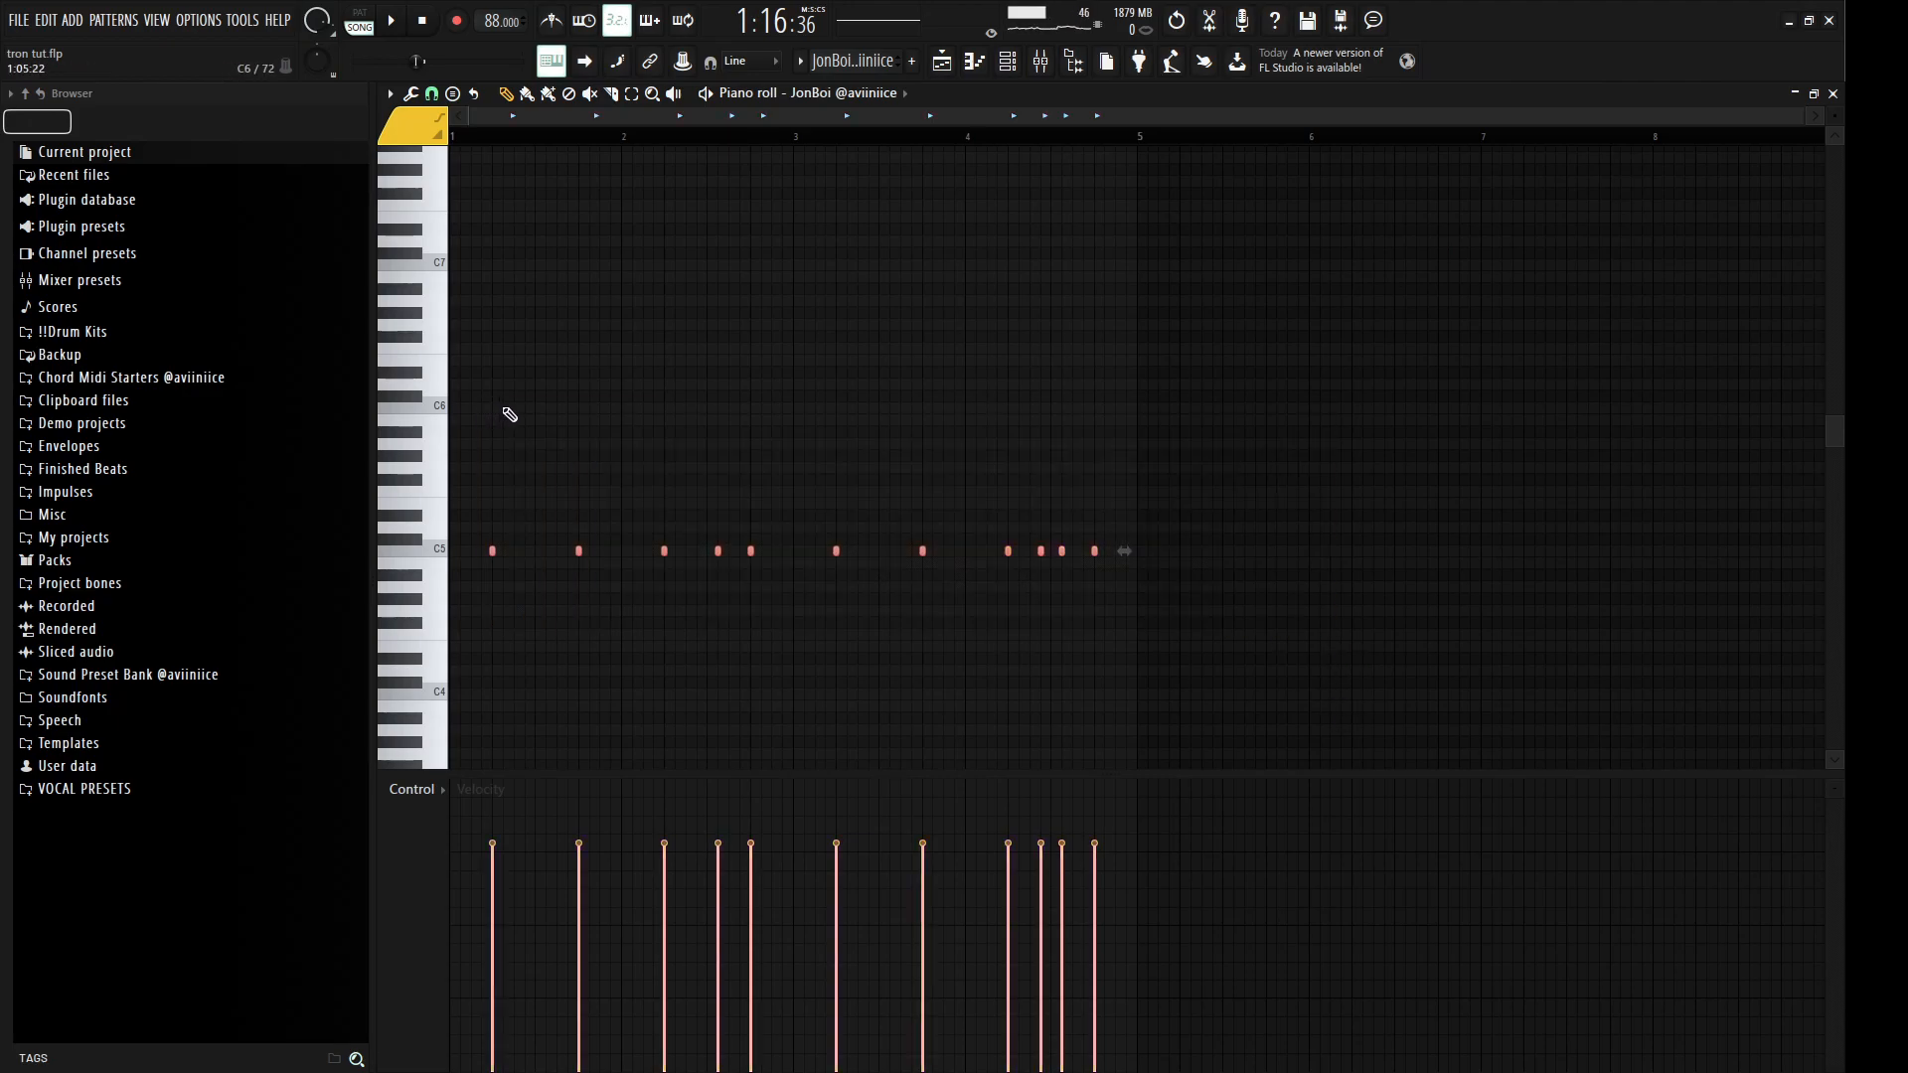
{"action": "key", "text": "space"}
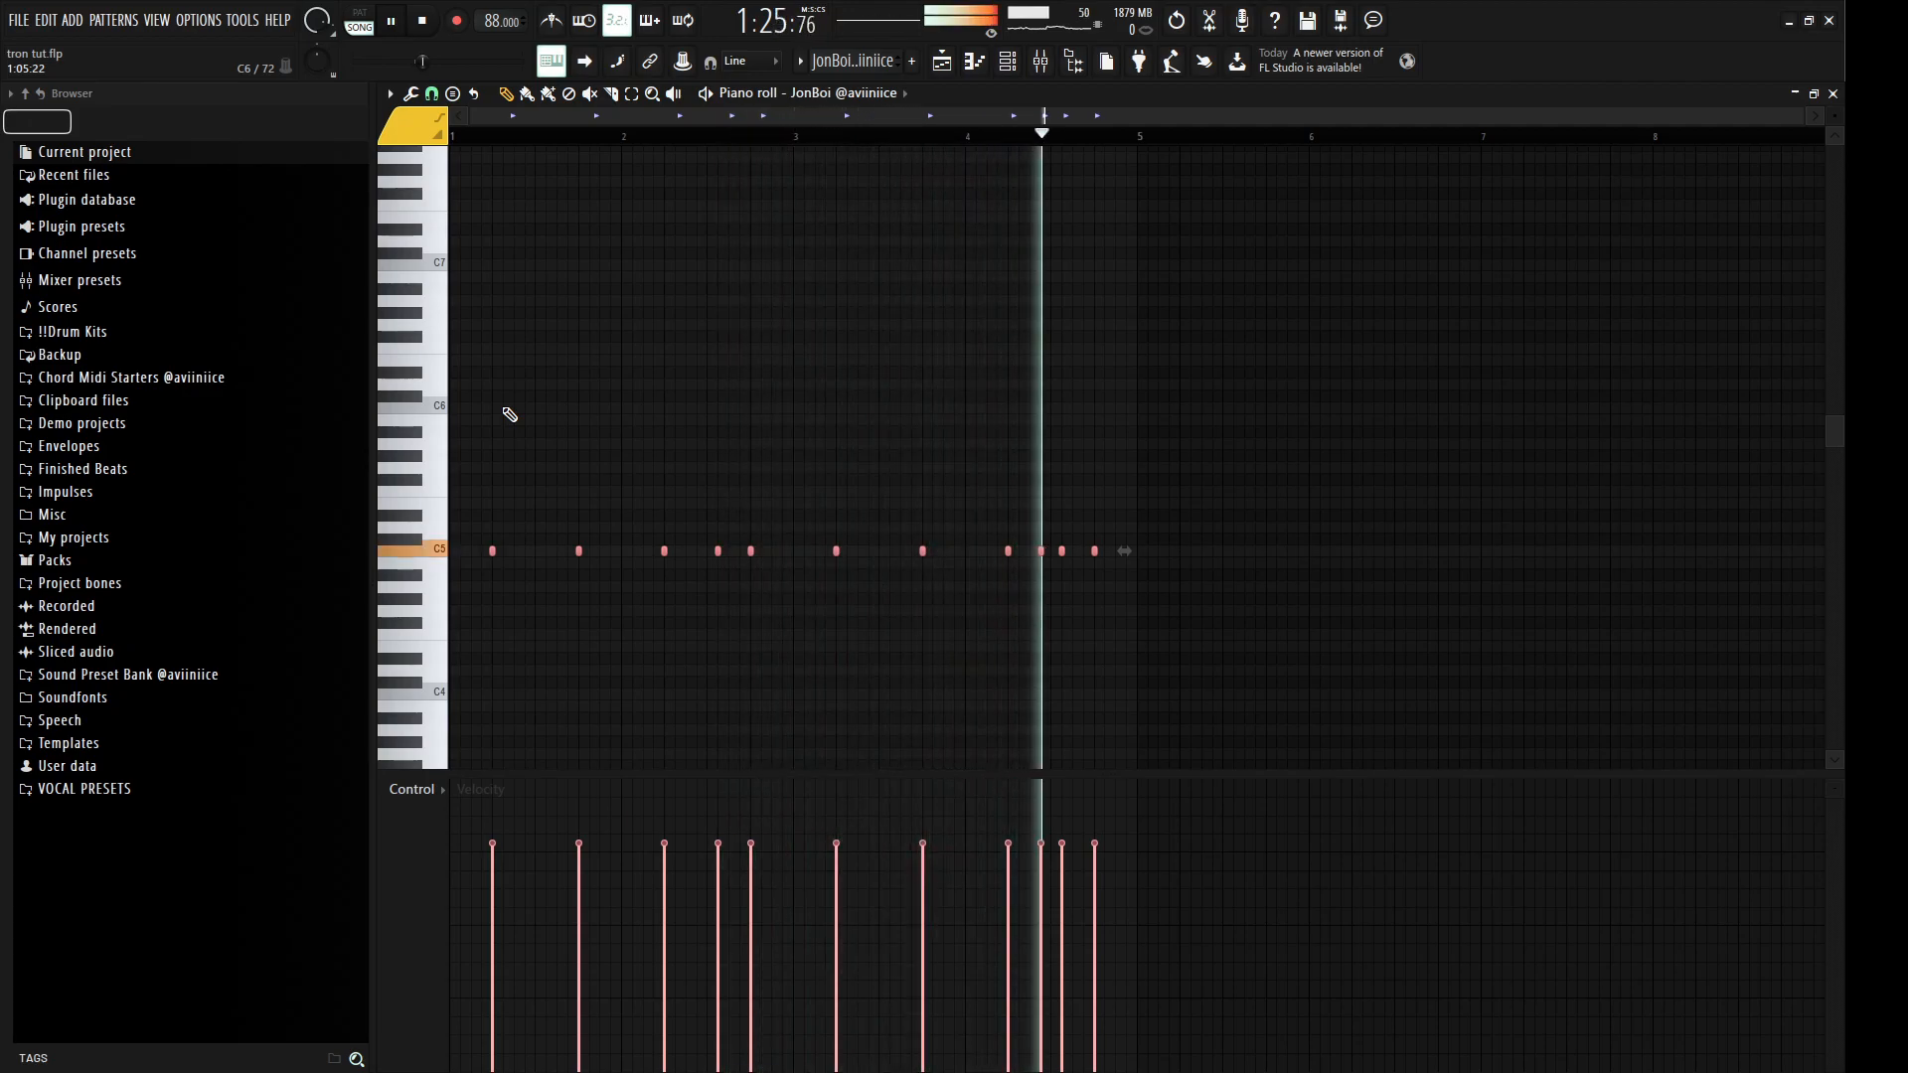
{"action": "key", "text": "space"}
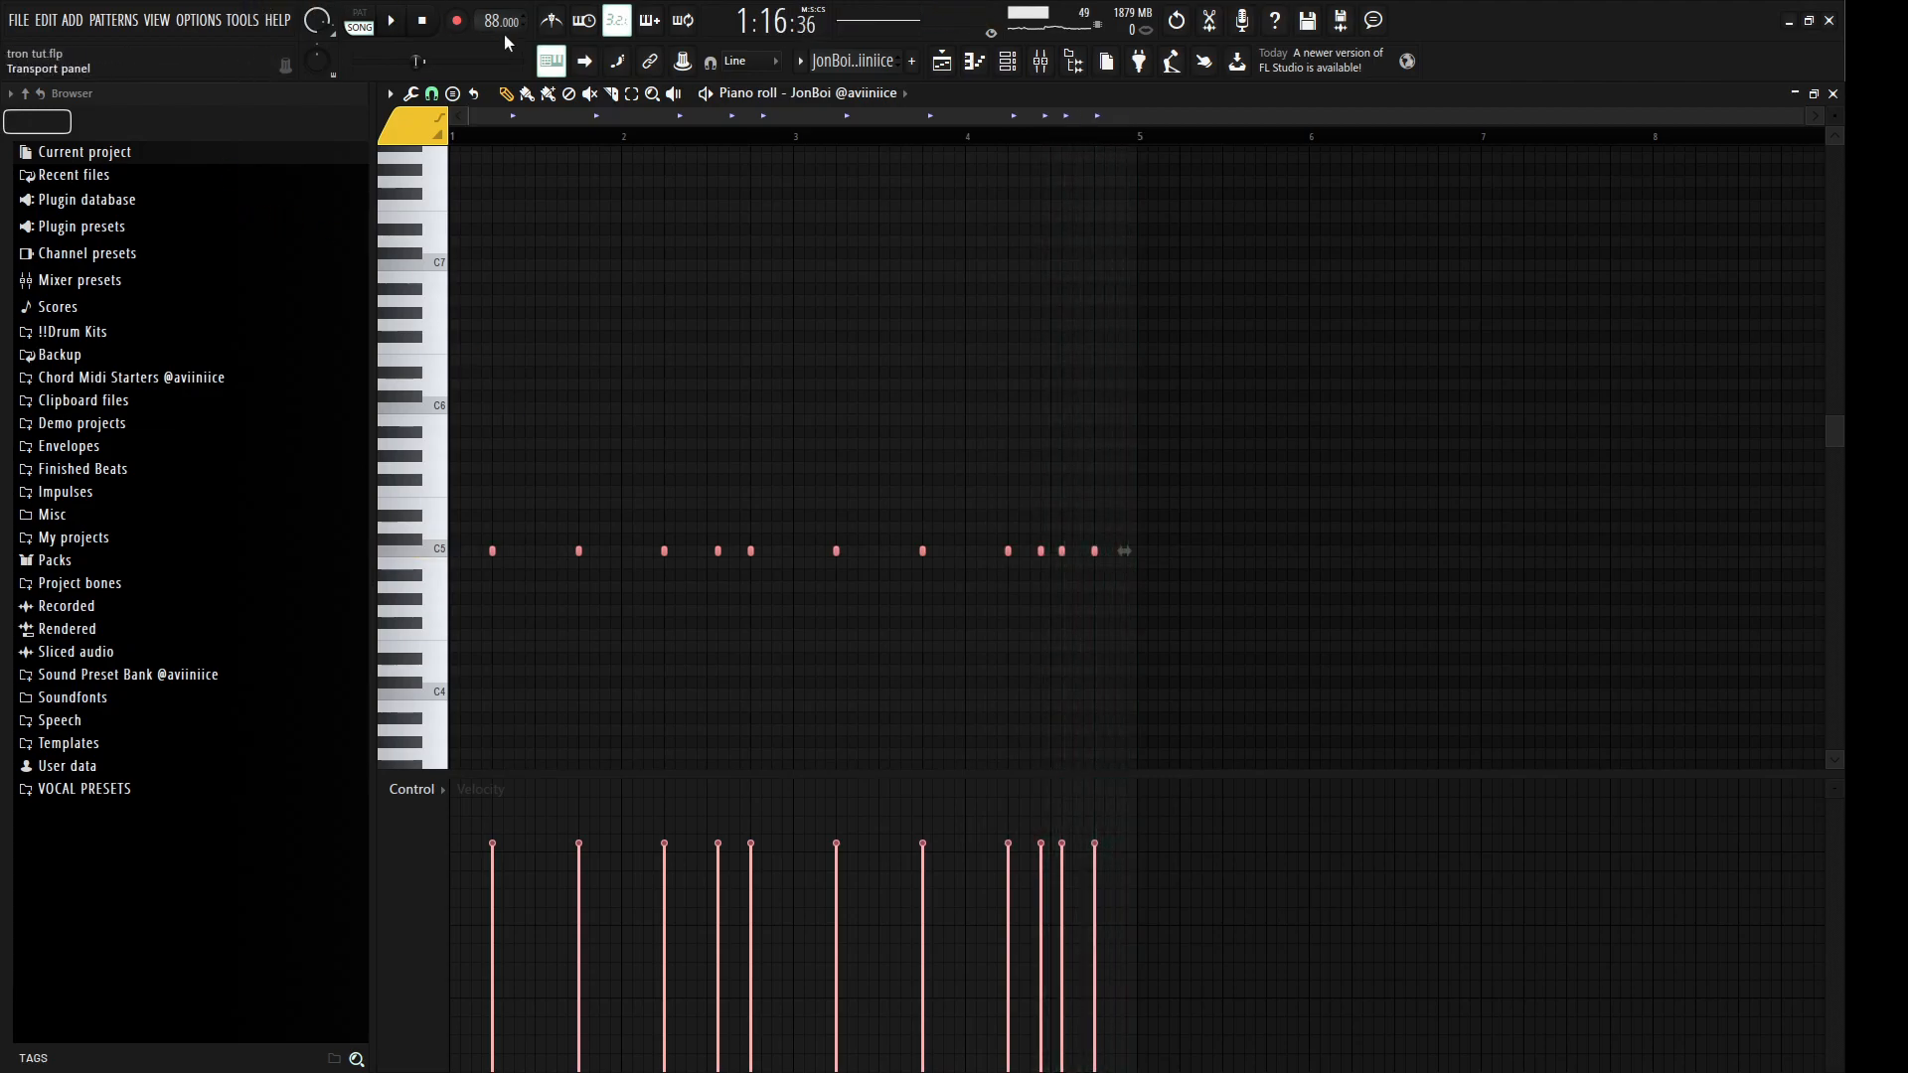
Step: Examine the note spacing by selecting the first three hits, the closing hits of bar 4, and the fourth hit
{"action": "left_click", "coordinate": [636, 521], "text": "ctrl"}
{"action": "left_click_drag", "start_coordinate": [672, 578], "coordinate": [479, 521]}
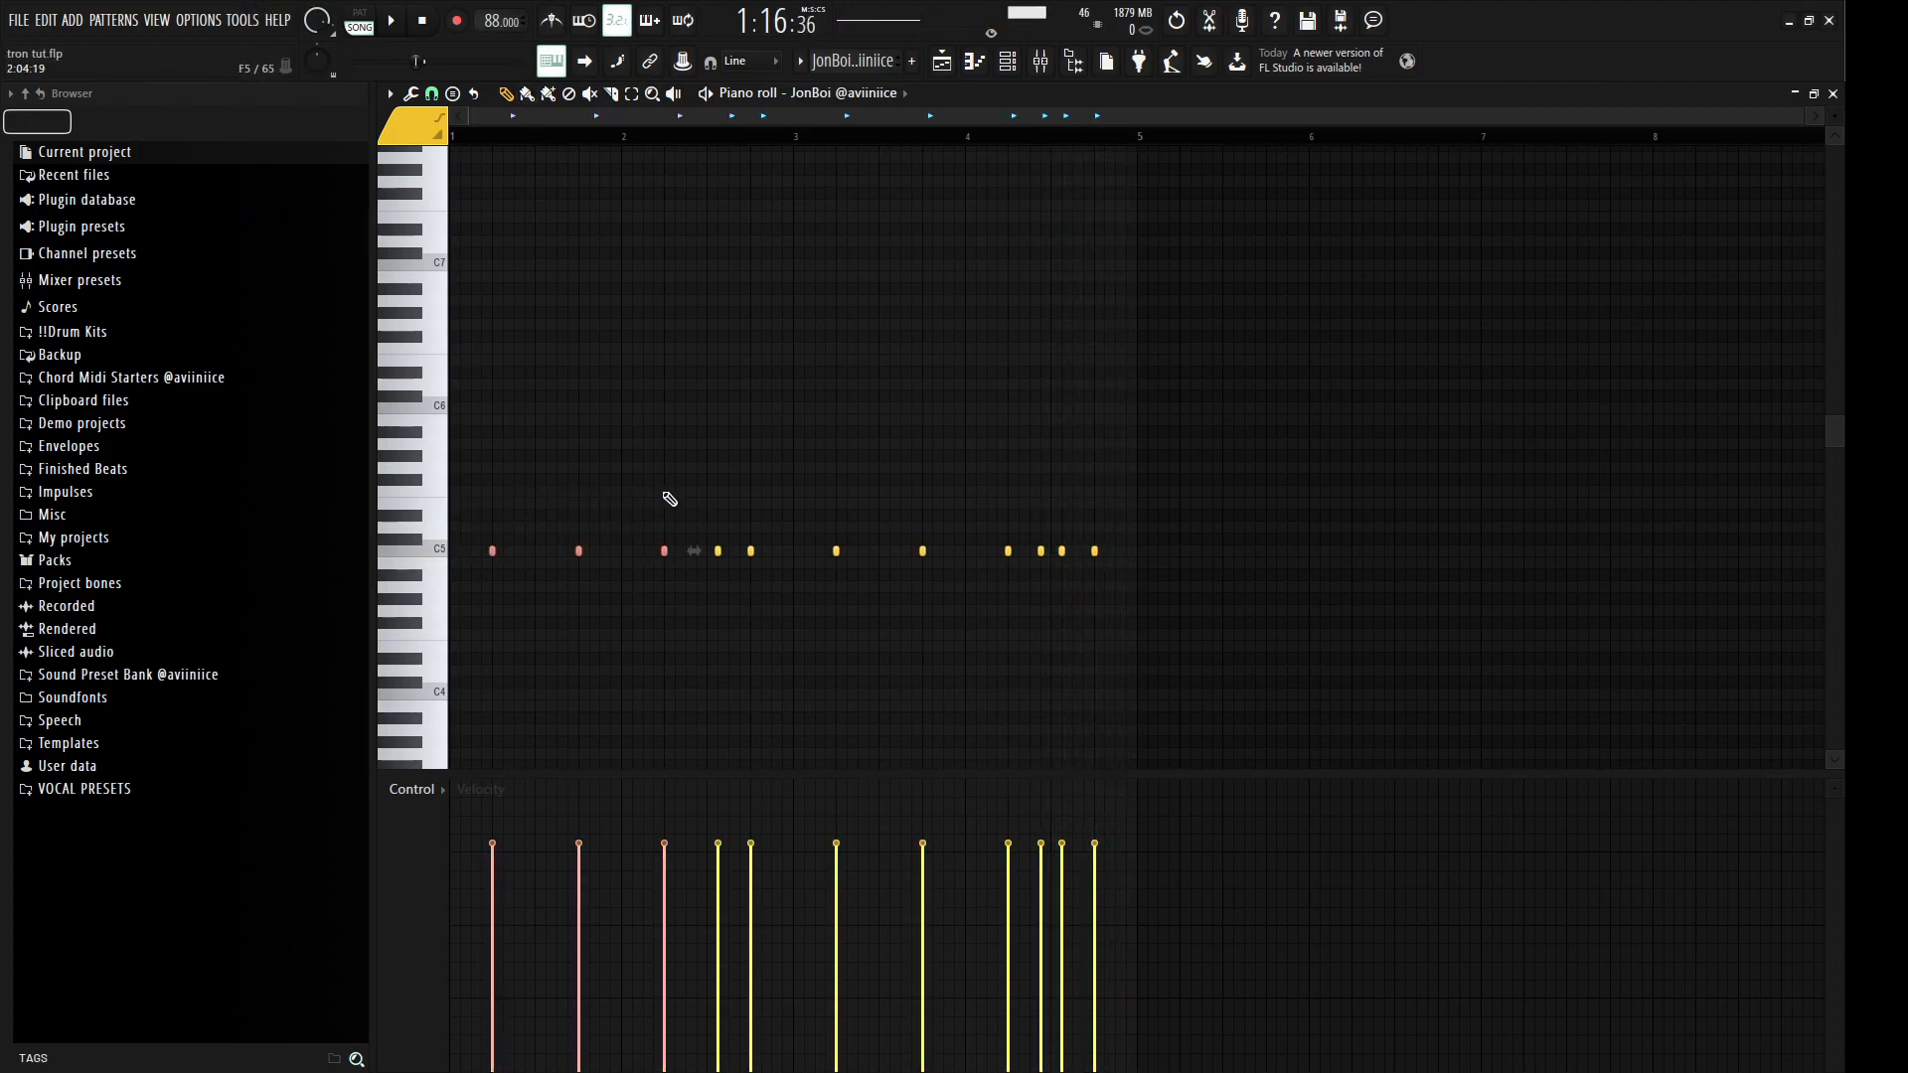
{"action": "mouse_move", "coordinate": [722, 540]}
{"action": "left_mouse_down"}
{"action": "mouse_move", "coordinate": [786, 577]}
{"action": "mouse_move", "coordinate": [684, 529]}
{"action": "mouse_move", "coordinate": [703, 536]}
{"action": "left_mouse_up"}
{"action": "left_click_drag", "start_coordinate": [1032, 567], "coordinate": [1100, 545]}
{"action": "left_click_drag", "start_coordinate": [745, 566], "coordinate": [716, 544]}
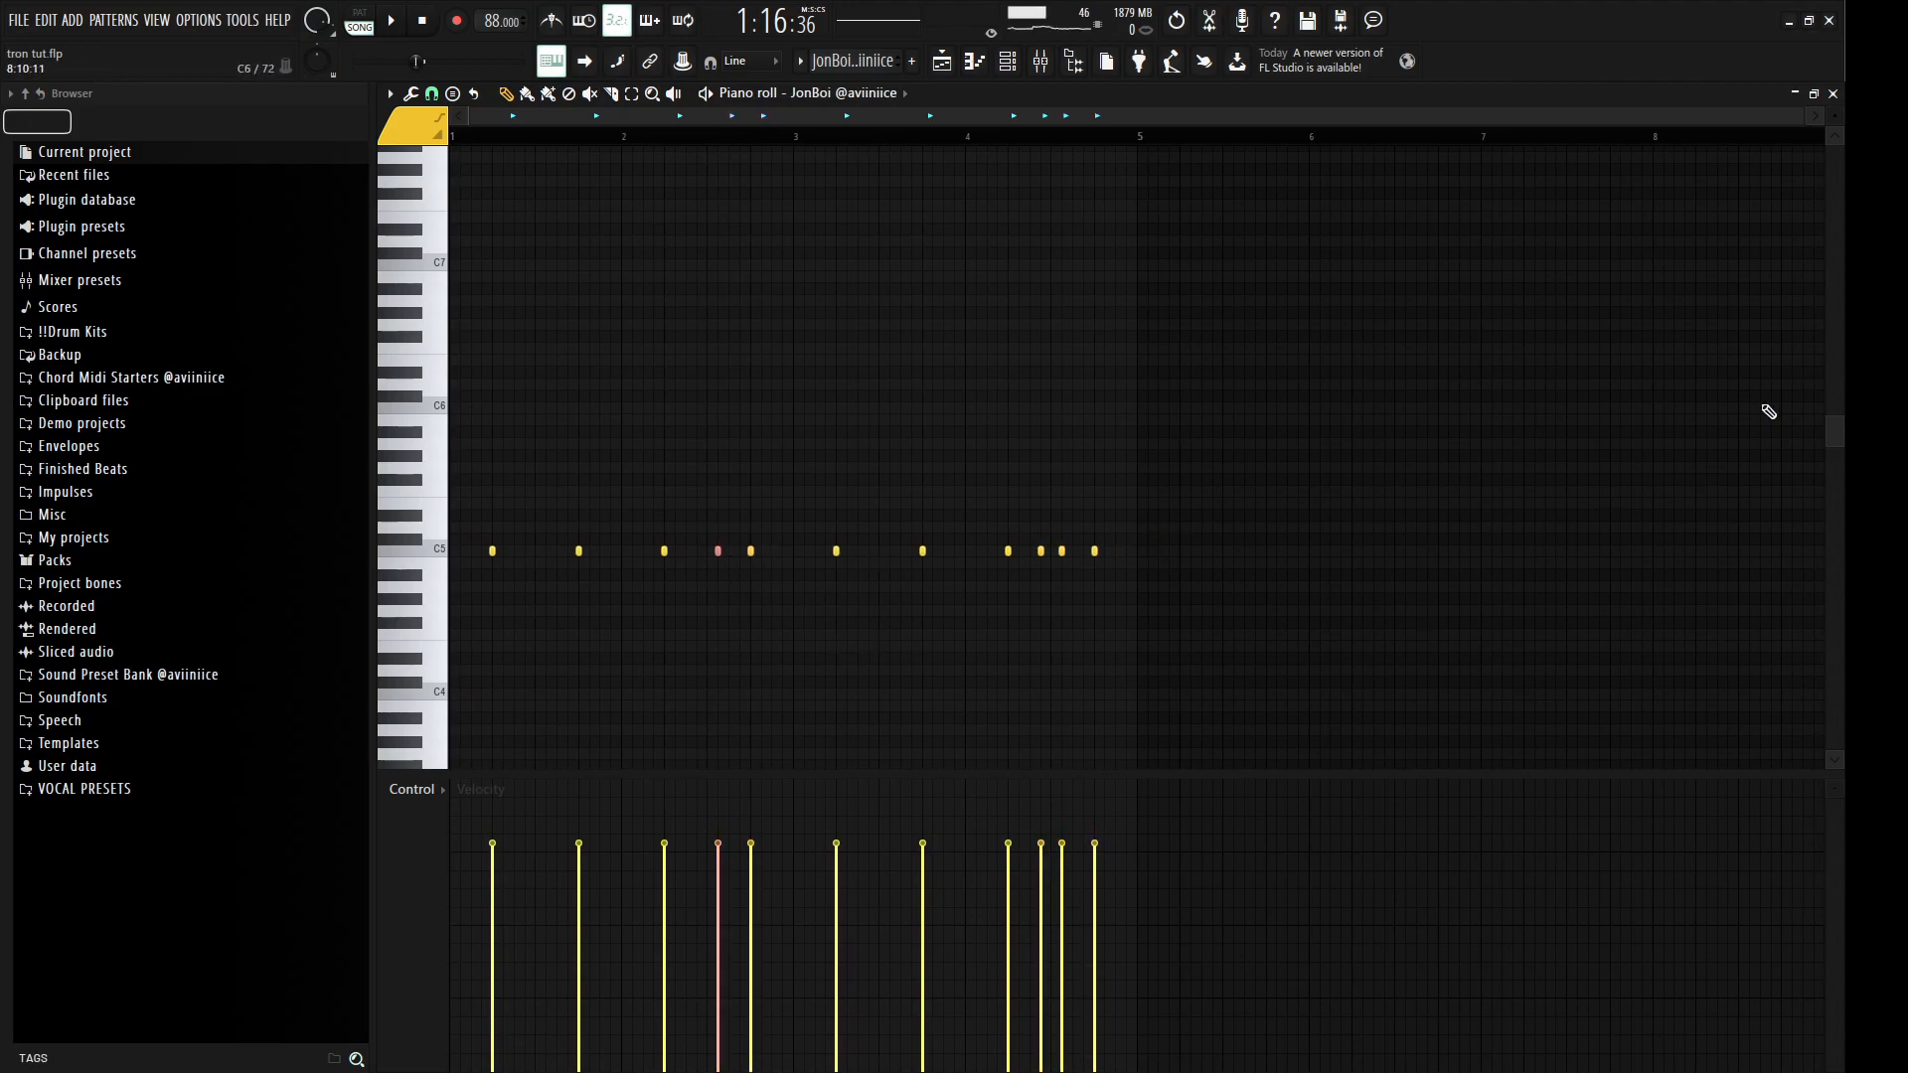
Step: Delete the two middle C5 notes in bar 4 and add two C5 notes right after the bar's last hit
{"action": "scroll", "coordinate": [1141, 592], "scroll_direction": "up", "scroll_amount": 3}
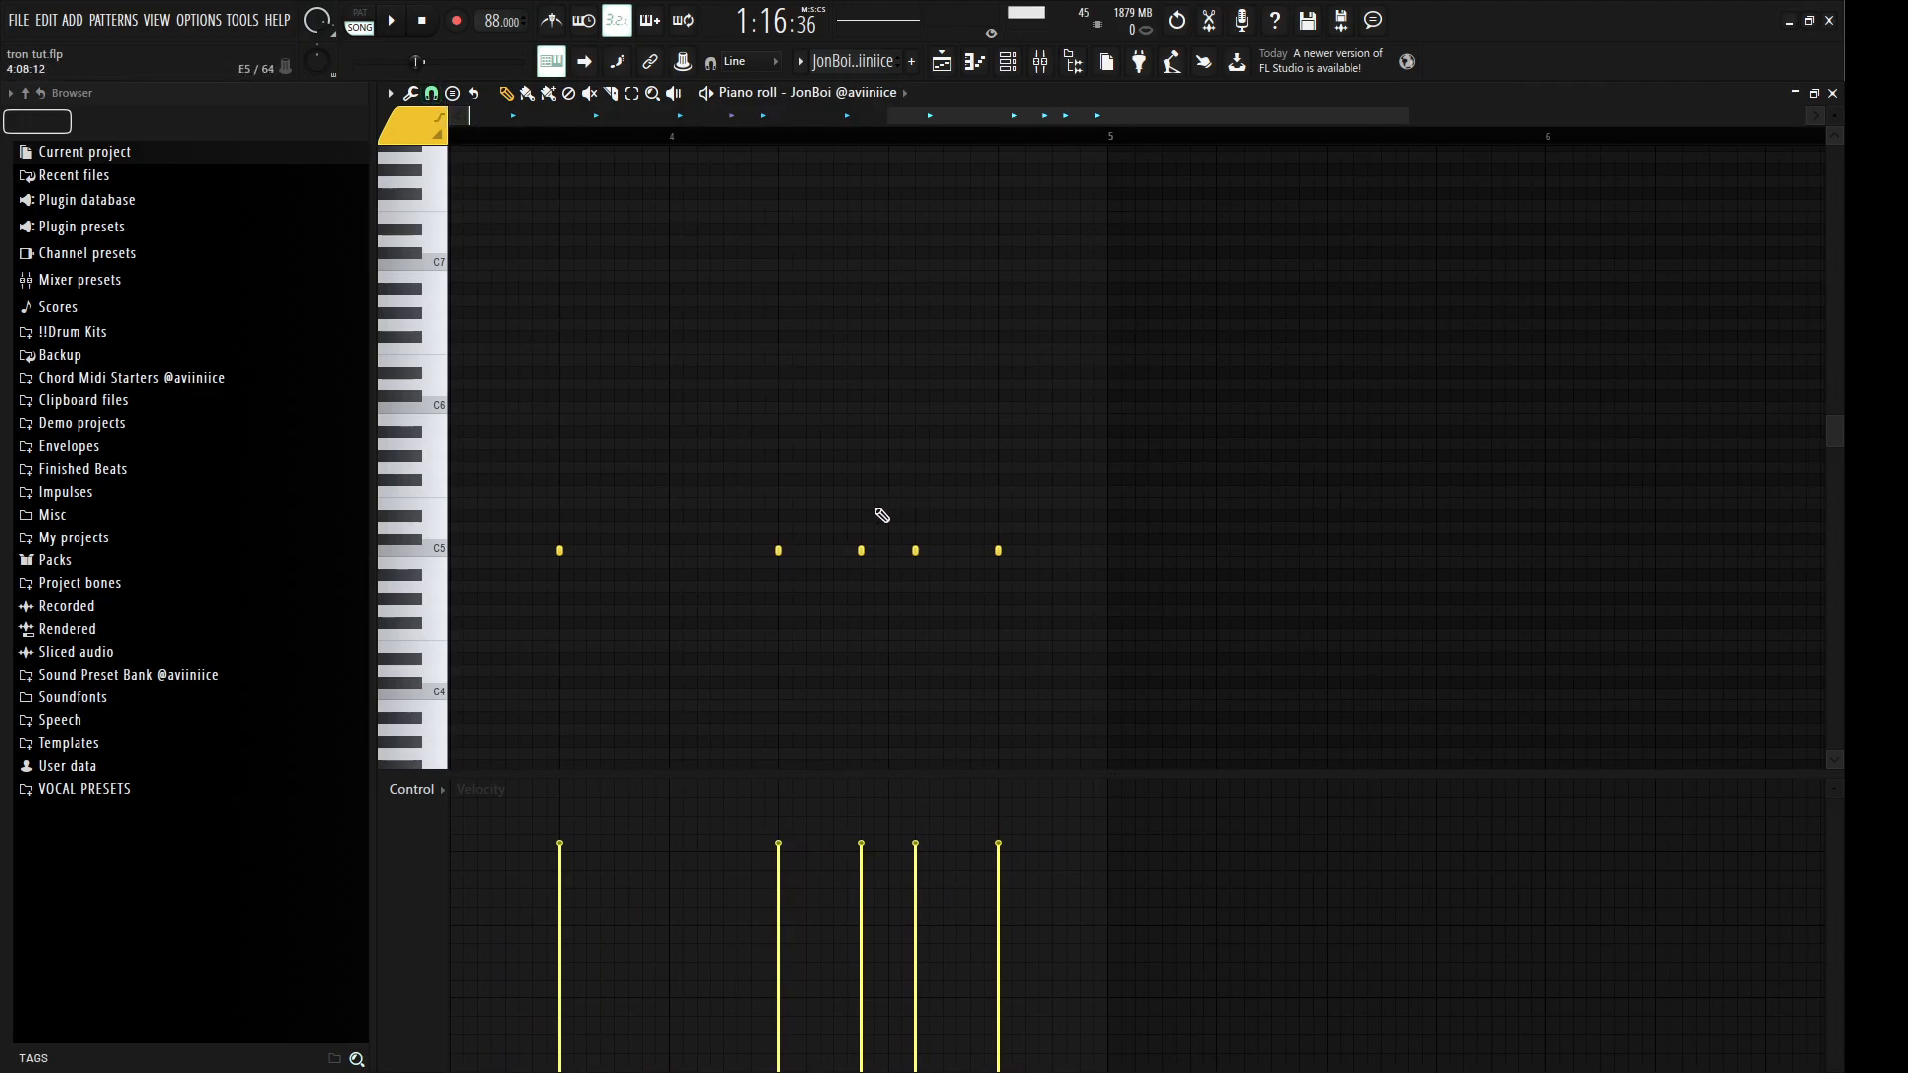
{"action": "left_click_drag", "start_coordinate": [928, 550], "coordinate": [861, 546]}
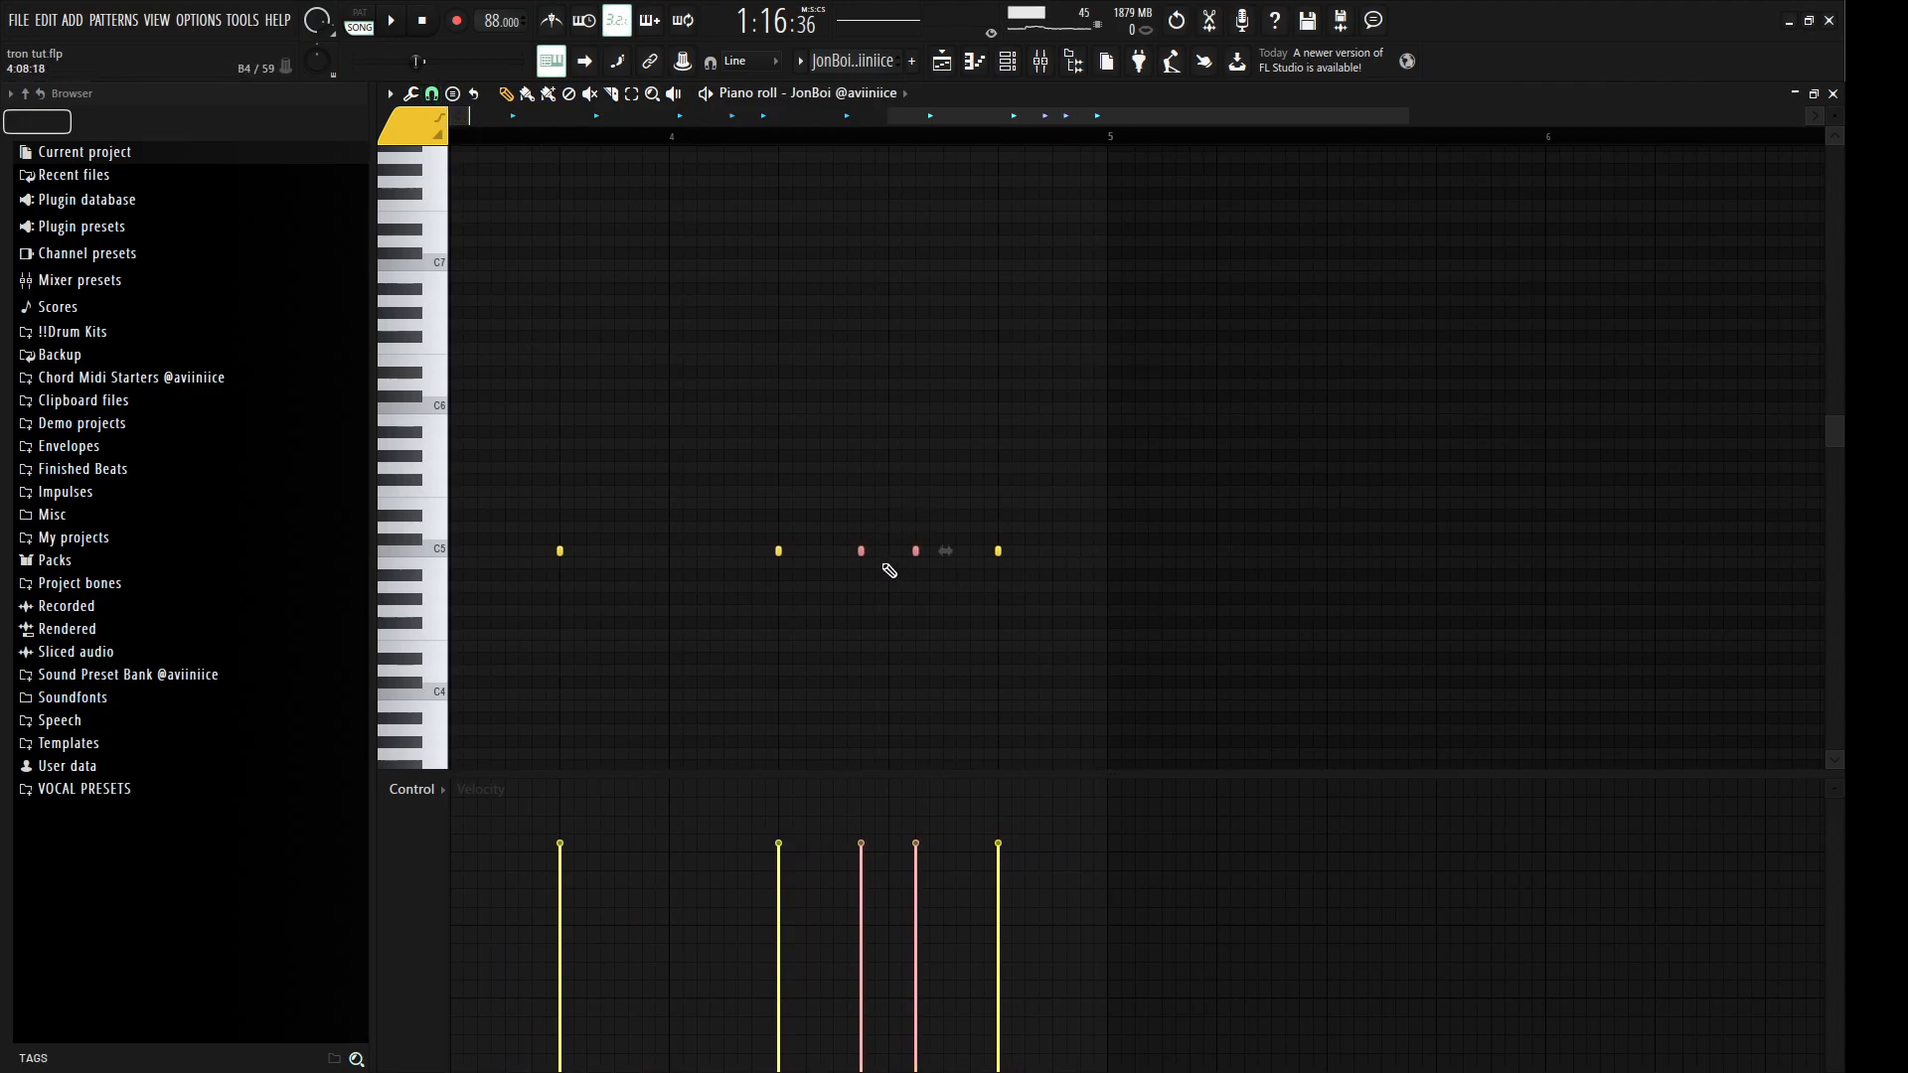
{"action": "key", "text": "Delete"}
{"action": "left_click", "coordinate": [1015, 551]}
{"action": "left_click", "coordinate": [1452, 550]}
{"action": "right_click", "coordinate": [1452, 550]}
{"action": "left_click_drag", "start_coordinate": [1443, 550], "coordinate": [981, 562]}
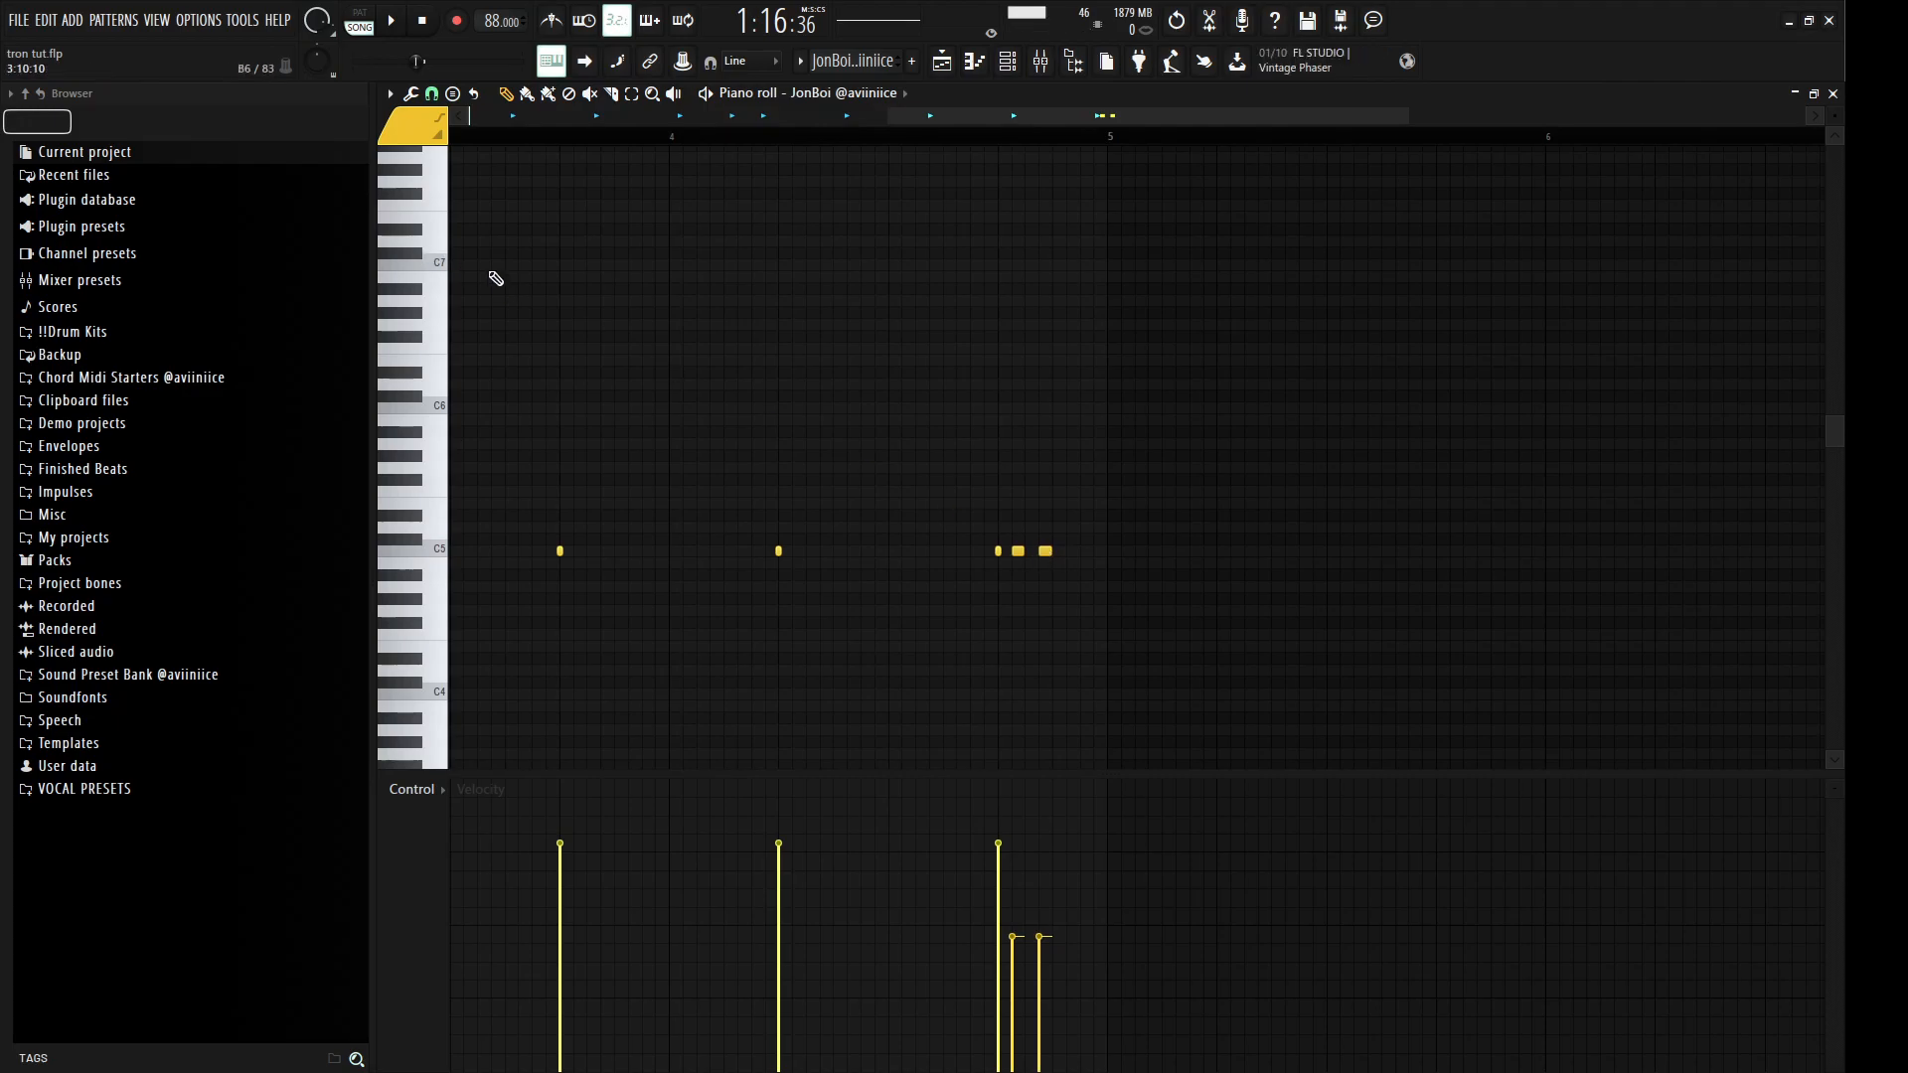
Step: Turn the end of bar 4 into a roll of short C5 notes with matching velocities, and play the pattern
{"action": "scroll", "coordinate": [932, 546], "scroll_direction": "up", "scroll_amount": 6}
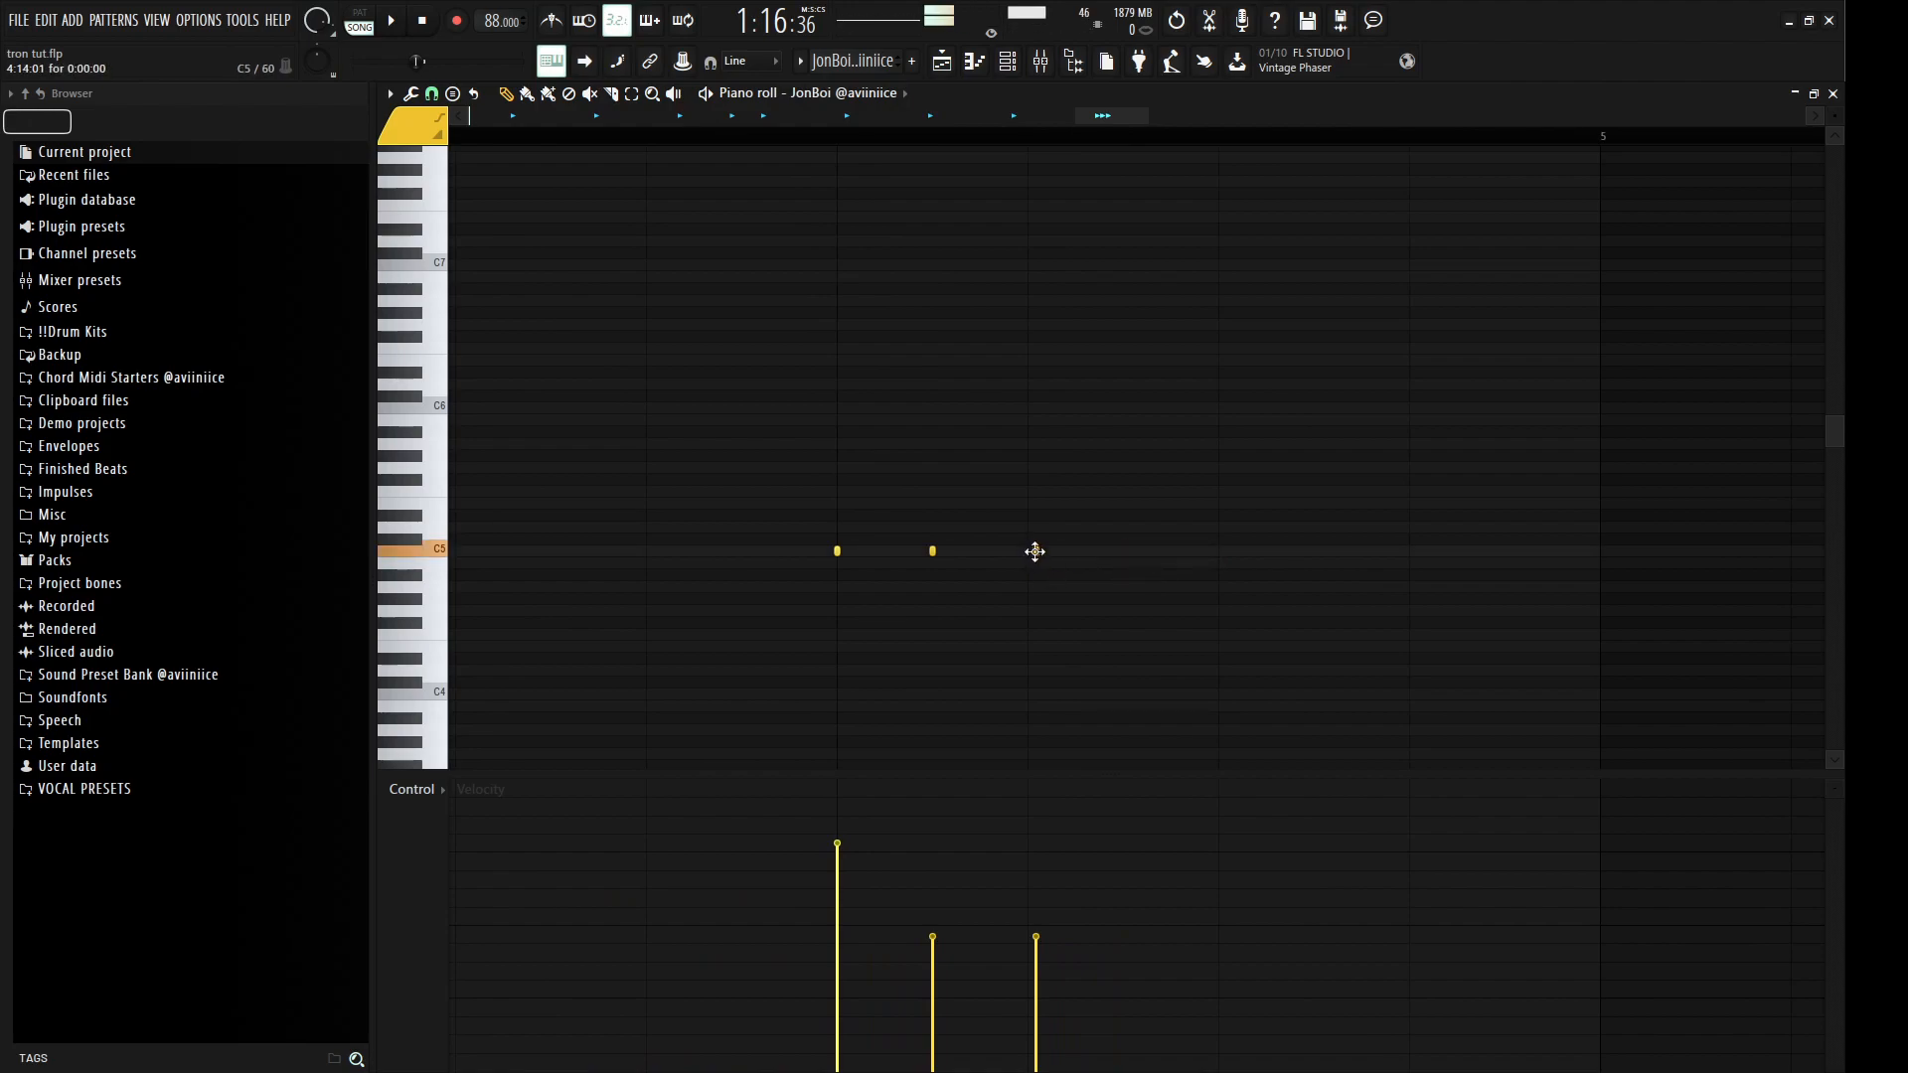
{"action": "left_click_drag", "start_coordinate": [1080, 577], "coordinate": [933, 553]}
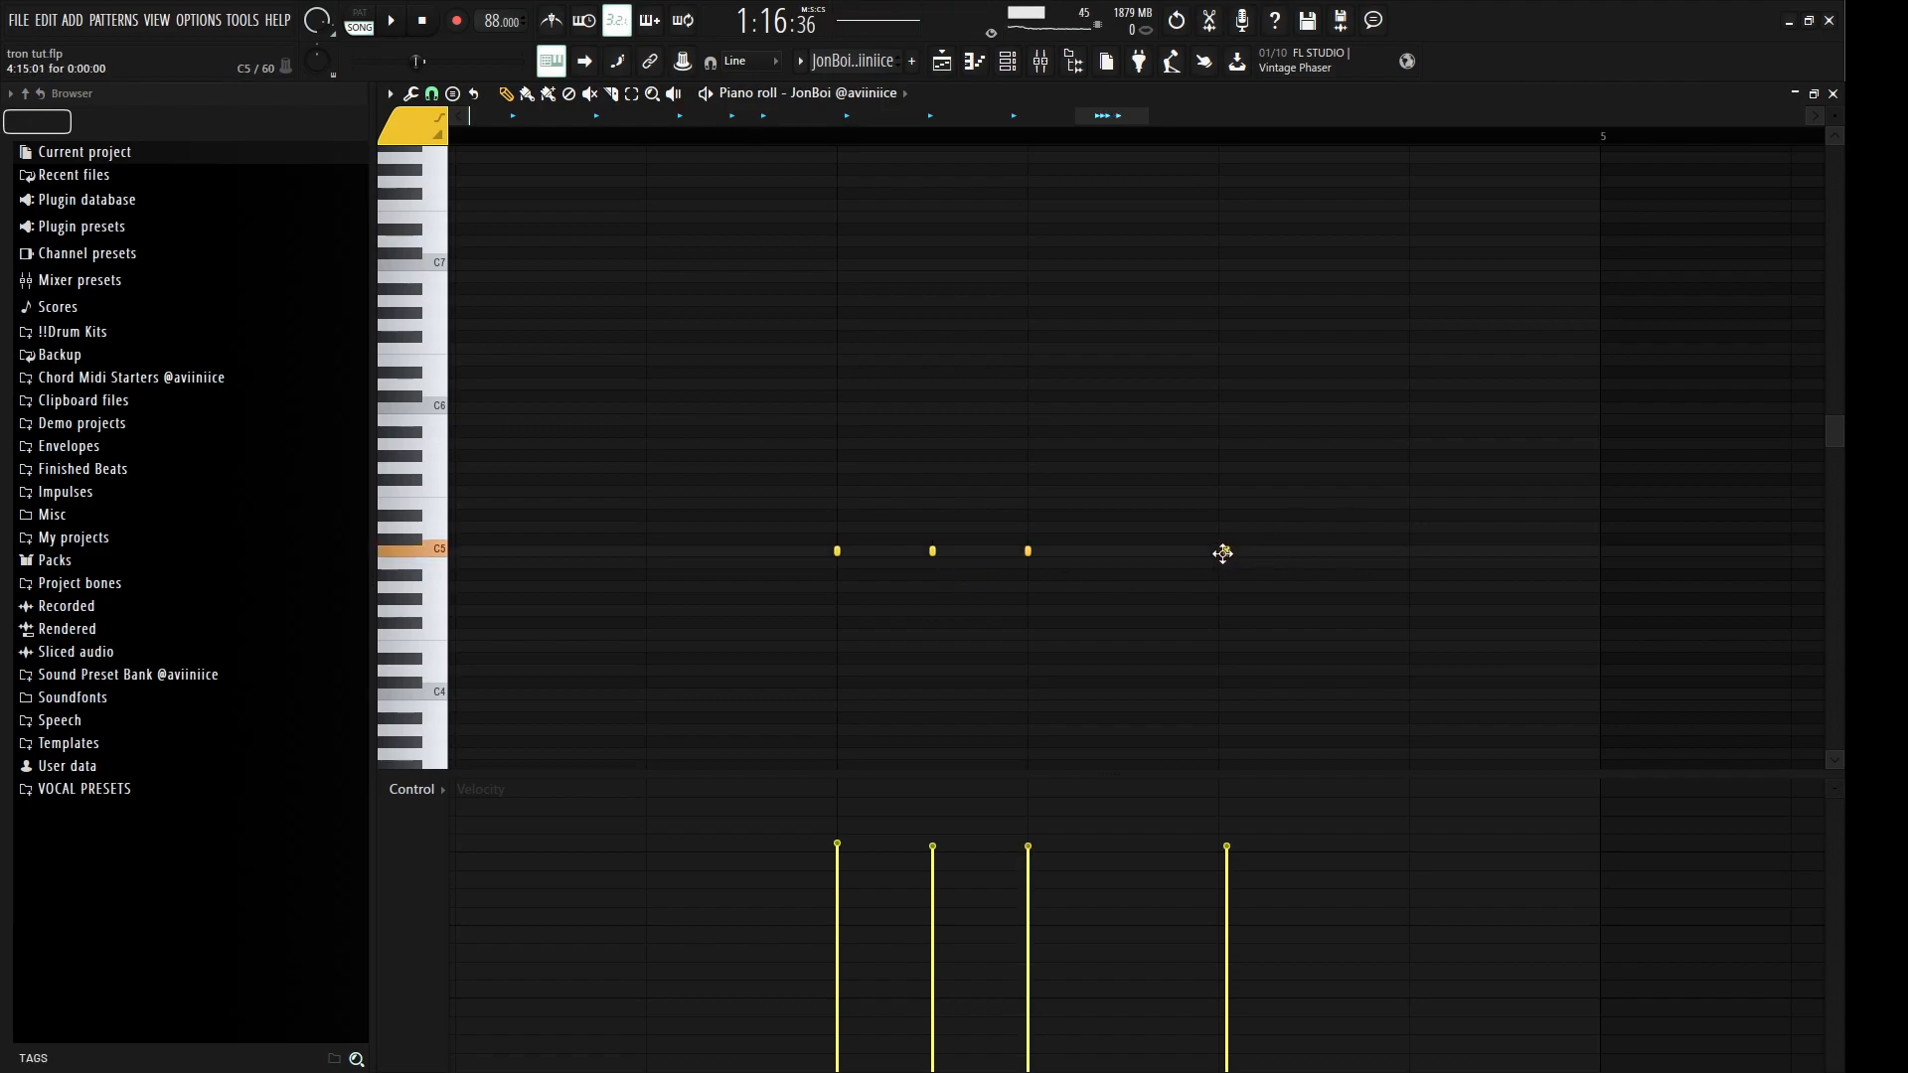
{"action": "scroll", "coordinate": [1297, 605], "scroll_direction": "down", "scroll_amount": 4}
{"action": "key", "text": "space"}
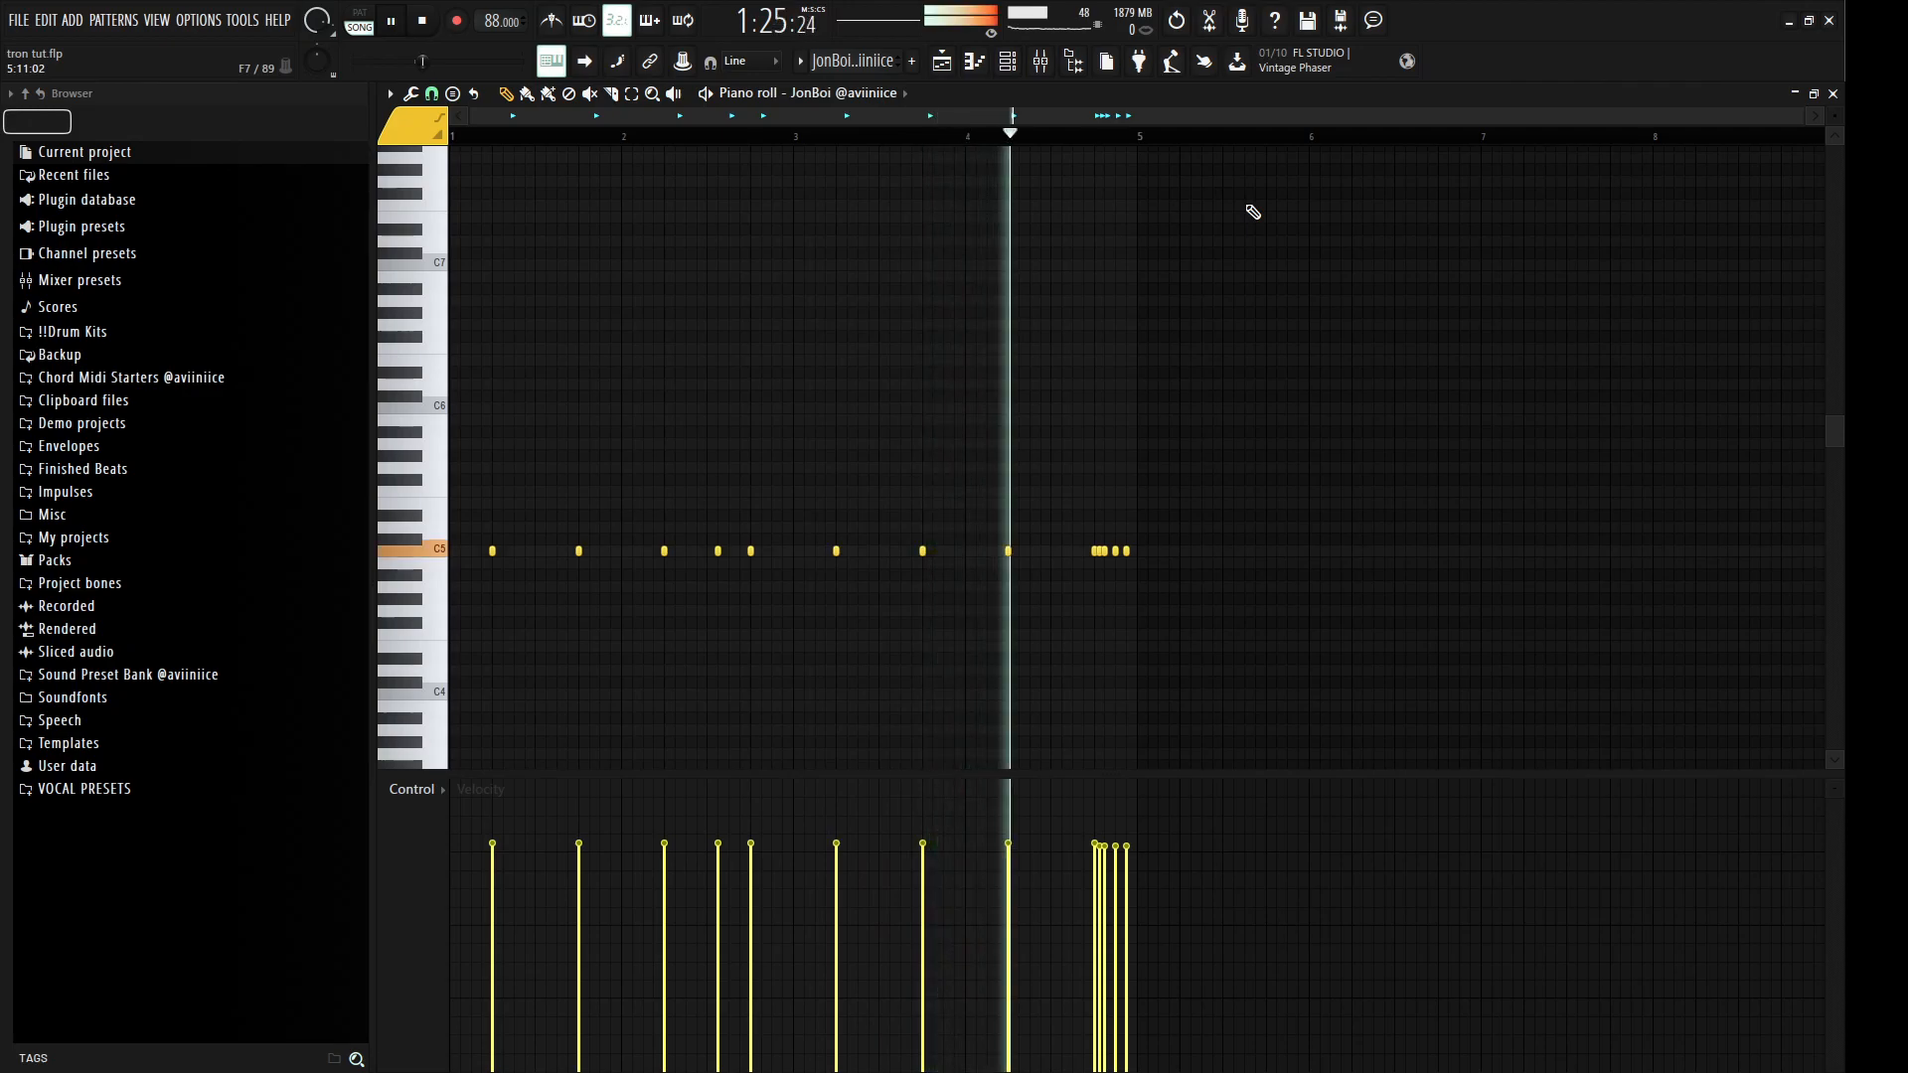
Step: Delete the added roll notes at the end of bar 4 and put back the two removed C5 notes
{"action": "left_click", "coordinate": [1062, 550]}
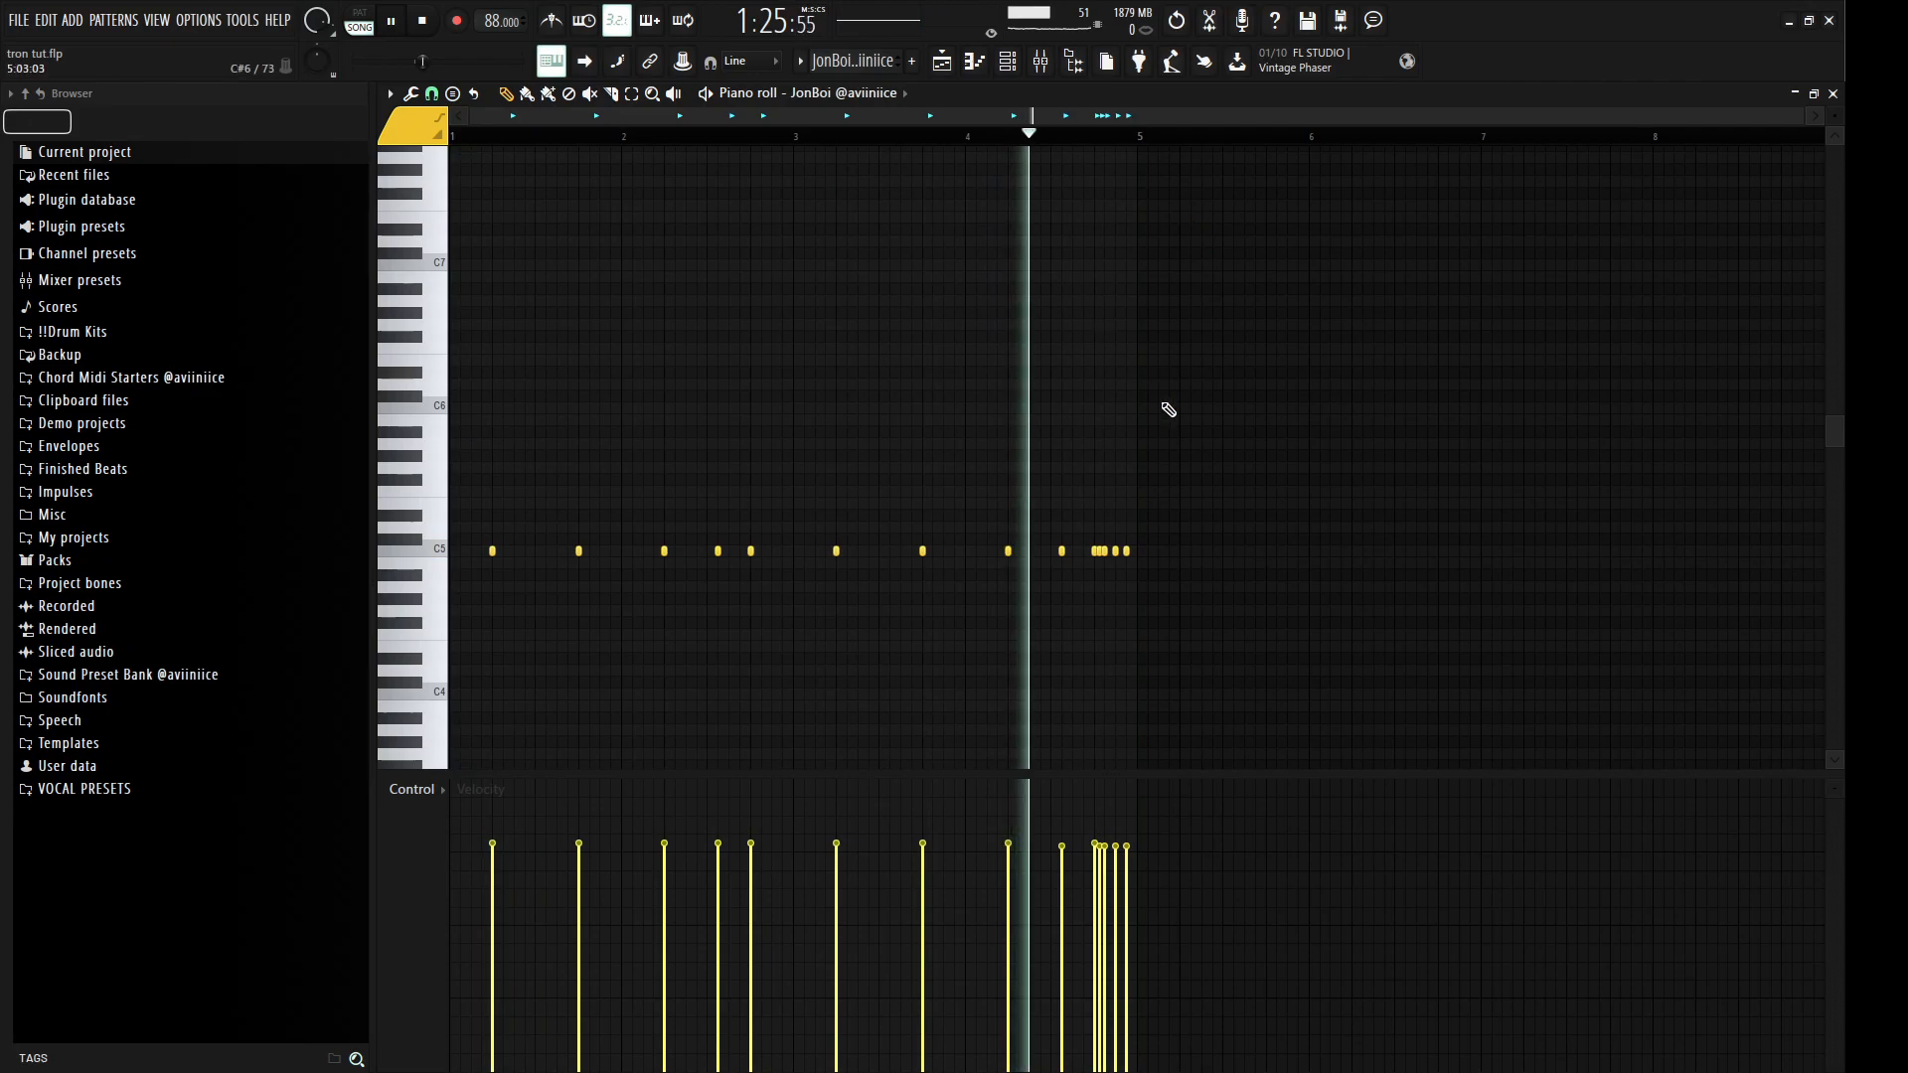
{"action": "scroll", "coordinate": [1155, 477], "scroll_direction": "up", "scroll_amount": 3}
{"action": "key", "text": "space"}
{"action": "left_click_drag", "start_coordinate": [1145, 564], "coordinate": [1031, 541]}
{"action": "key", "text": "ctrl+z"}
{"action": "left_click_drag", "start_coordinate": [1172, 577], "coordinate": [1017, 537]}
{"action": "key", "text": "Delete"}
{"action": "scroll", "coordinate": [1045, 557], "scroll_direction": "up", "scroll_amount": 2}
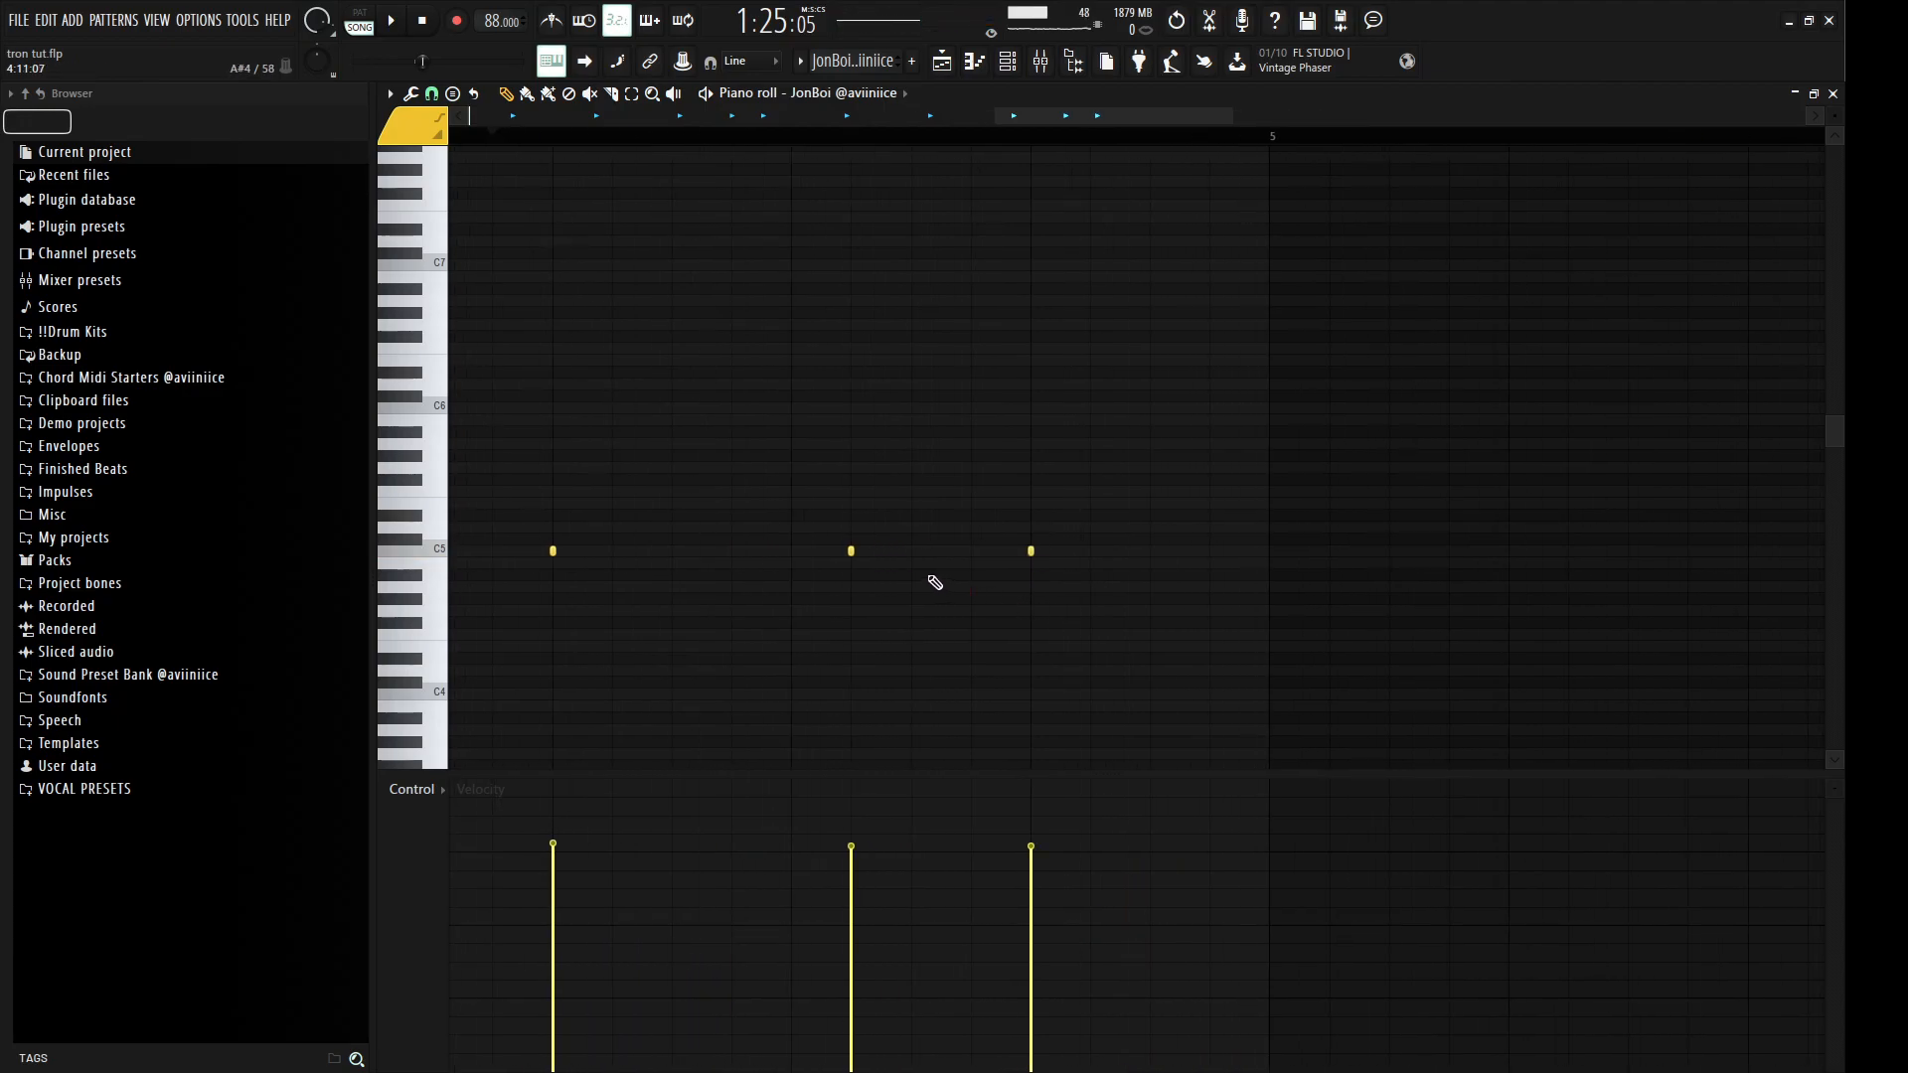
{"action": "left_click", "coordinate": [732, 563]}
Step: Play the Track 15 pattern, close its piano roll, stop playback, and return the playback position to bar 29
{"action": "scroll", "coordinate": [821, 646], "scroll_direction": "down", "scroll_amount": 3}
{"action": "key", "text": "space"}
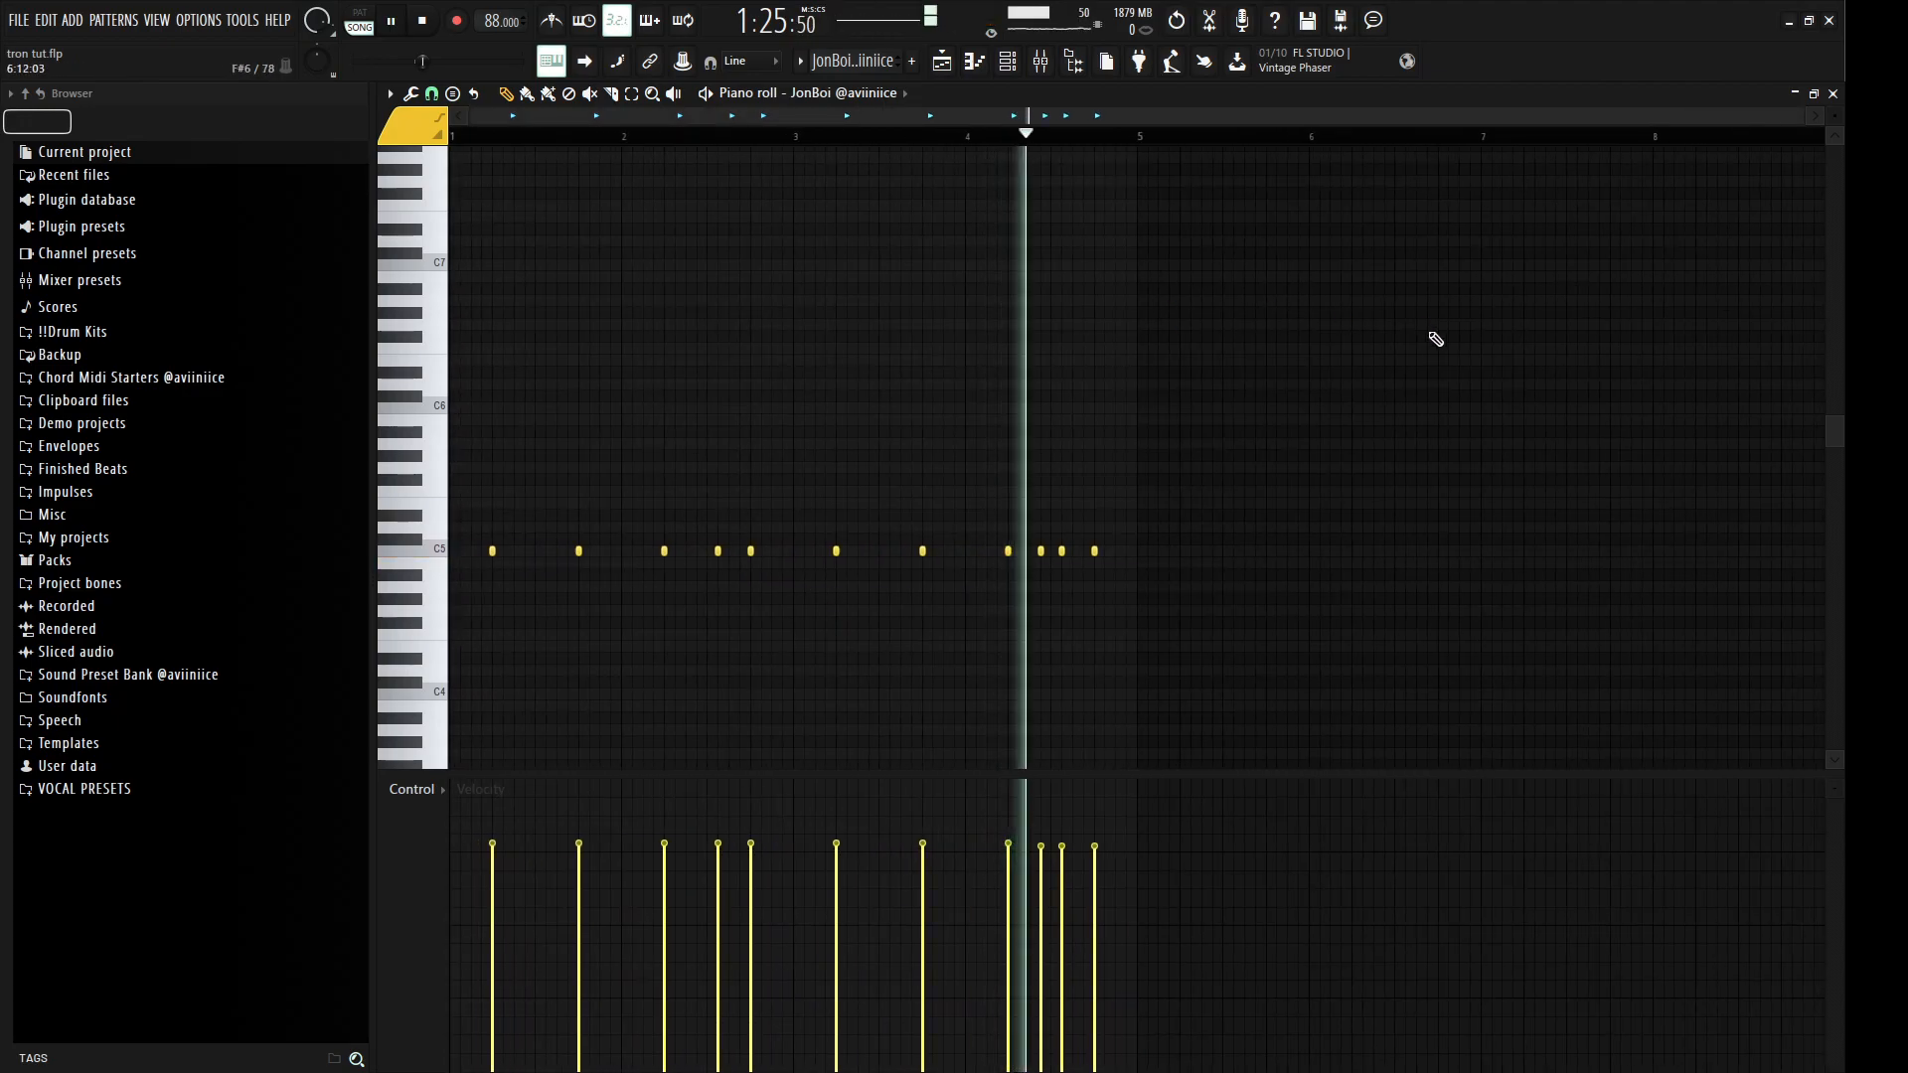
{"action": "key", "text": "F5"}
{"action": "key", "text": "space"}
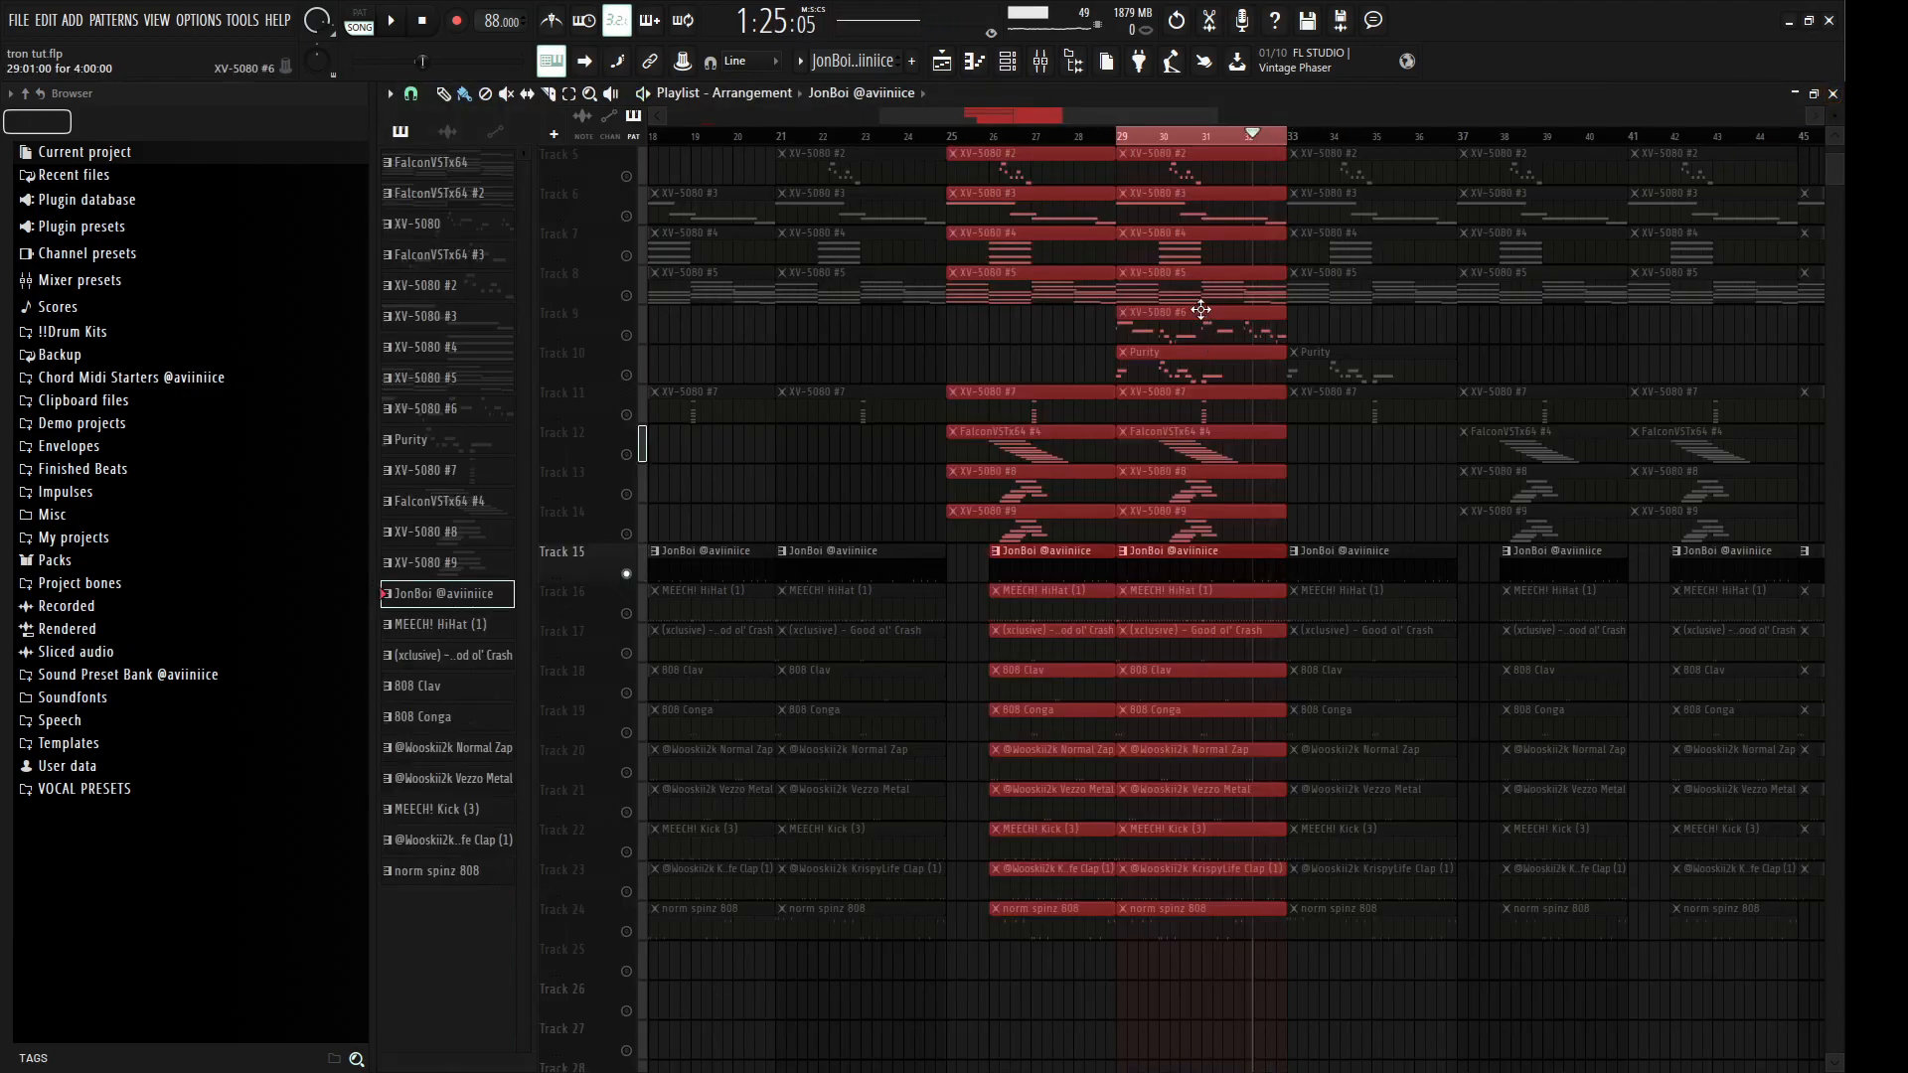
{"action": "mouse_move", "coordinate": [1251, 156]}
{"action": "left_mouse_down"}
{"action": "mouse_move", "coordinate": [1129, 127]}
{"action": "mouse_move", "coordinate": [1128, 191]}
{"action": "left_mouse_up"}
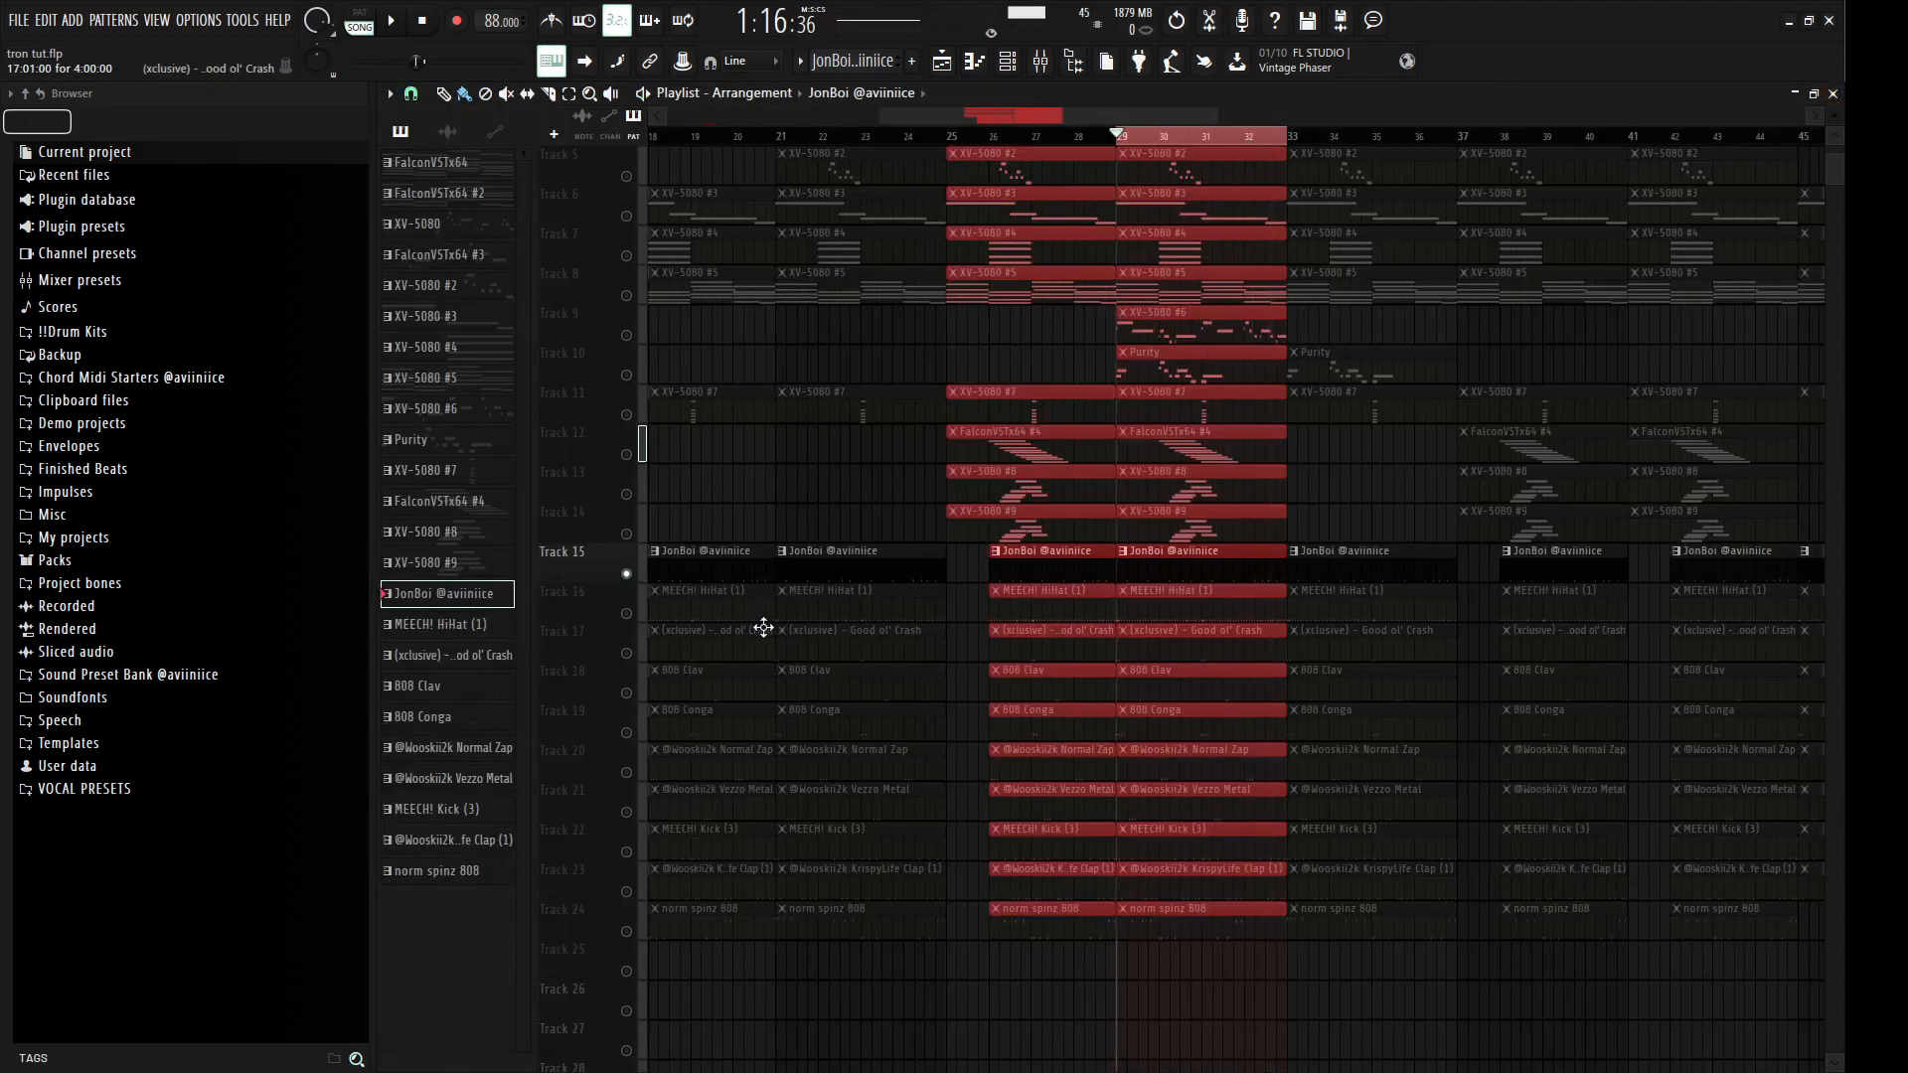
Step: Unmute Track 16, open its MEECH! HiHat (1) clip at bar 29, and play it together with Track 15
{"action": "left_click", "coordinate": [626, 613]}
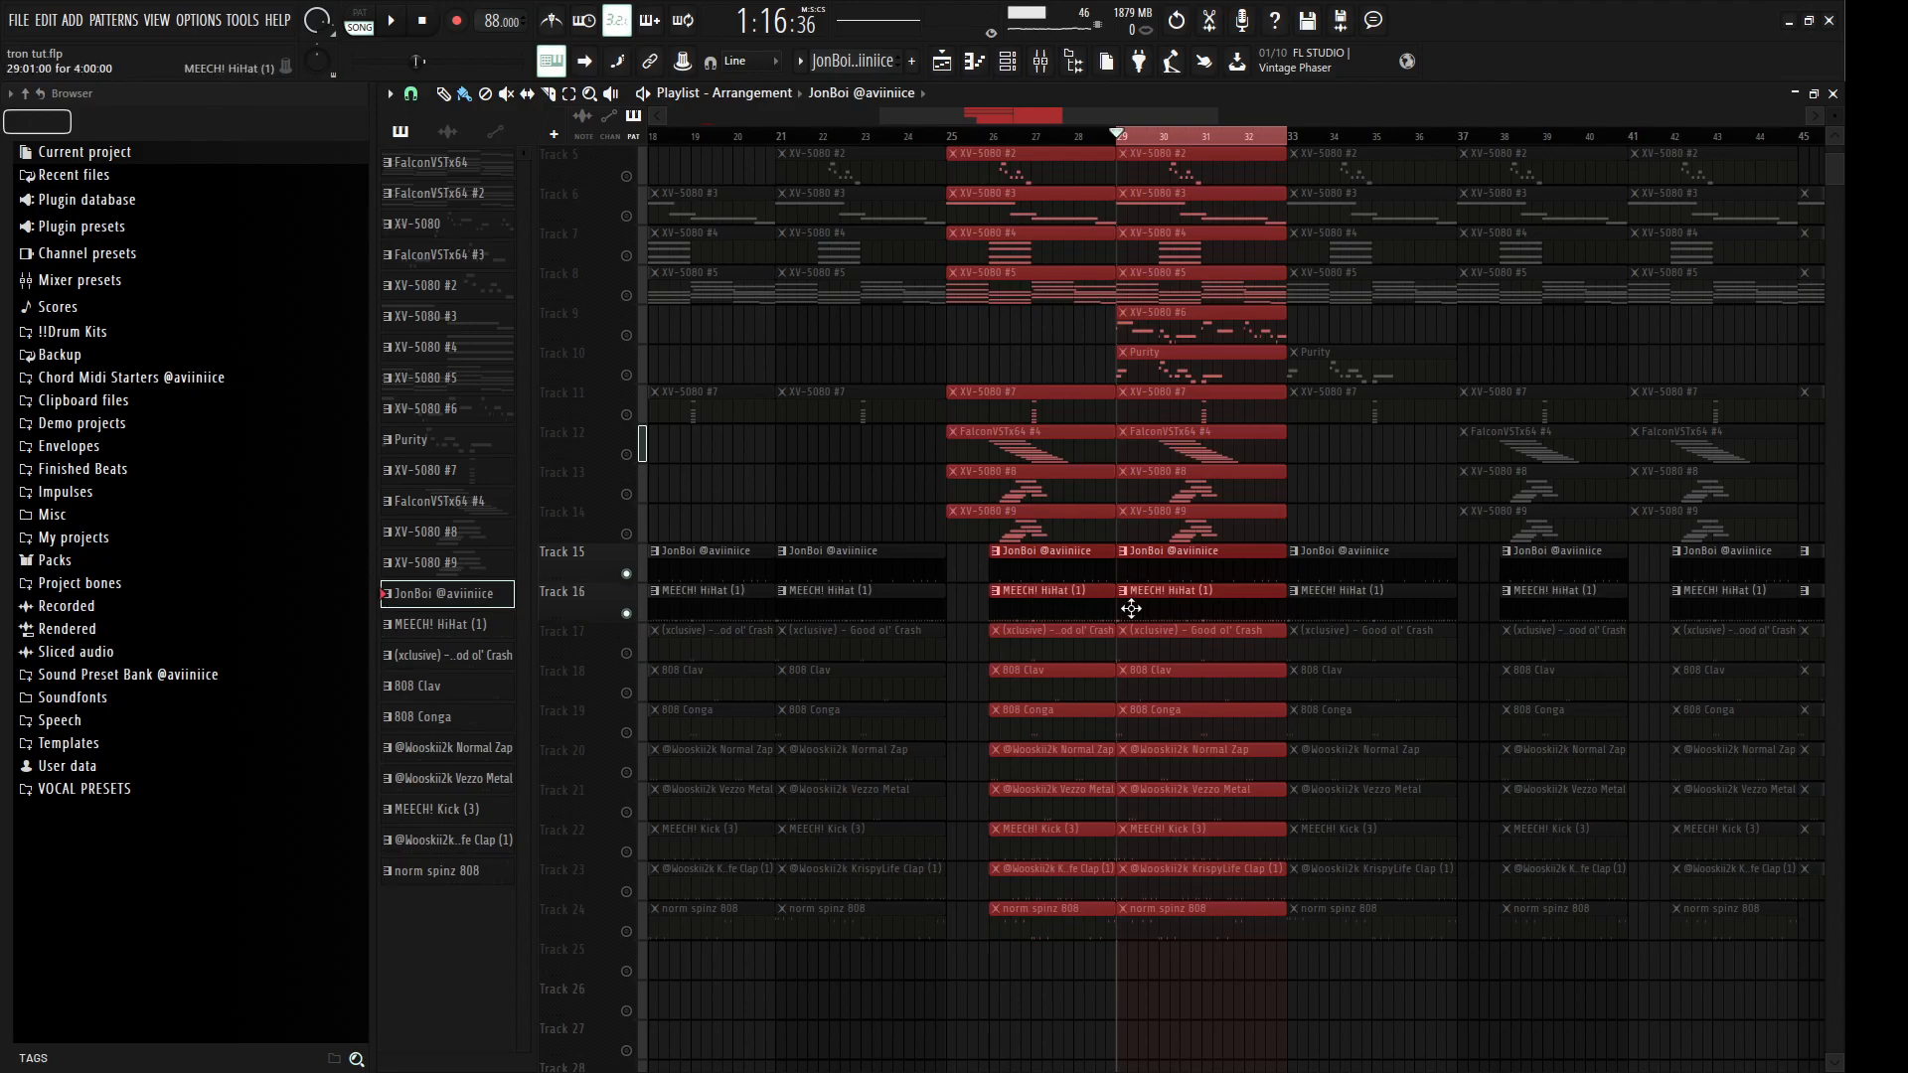
{"action": "double_click", "coordinate": [1134, 608]}
{"action": "key", "text": "space"}
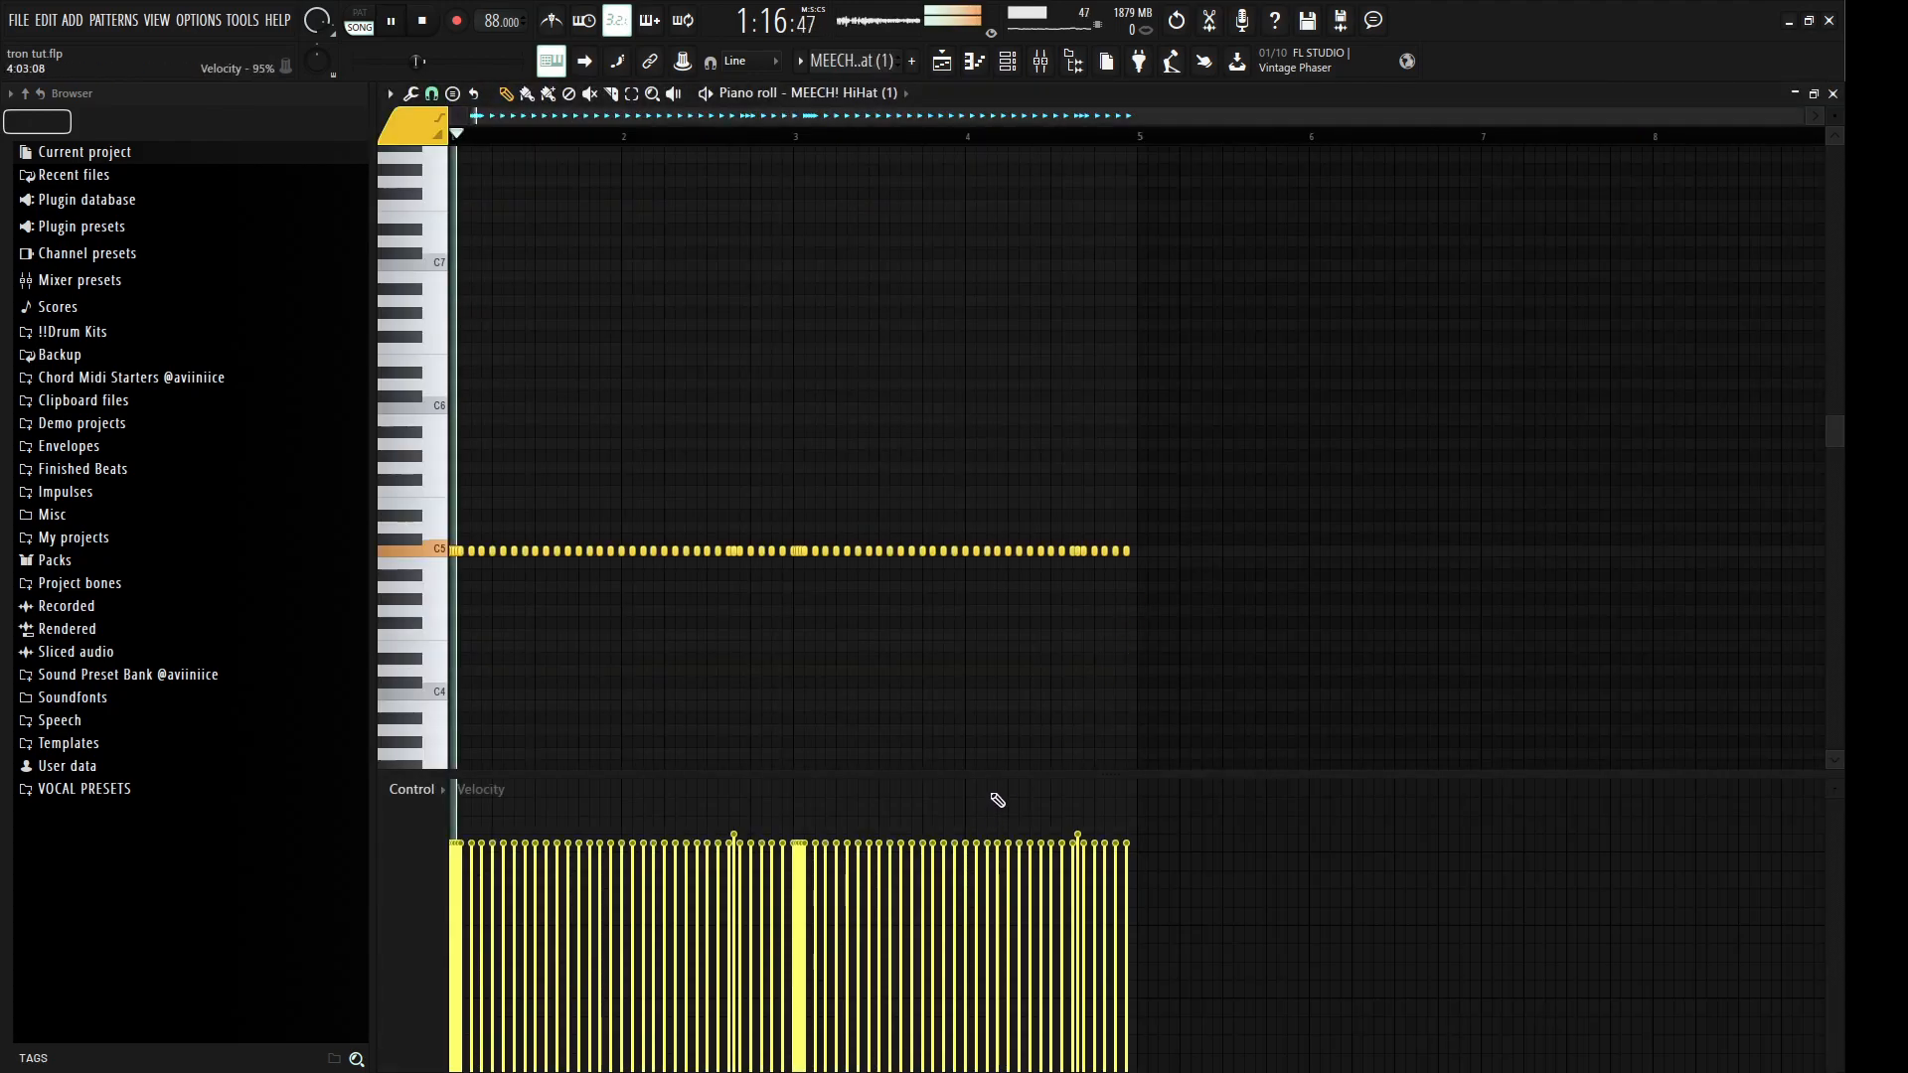
Step: Examine the hi-hat roll near the end of bar 2, close the piano roll, and stop playback
{"action": "left_click_drag", "start_coordinate": [720, 537], "coordinate": [752, 567]}
{"action": "left_click", "coordinate": [768, 599], "text": "ctrl"}
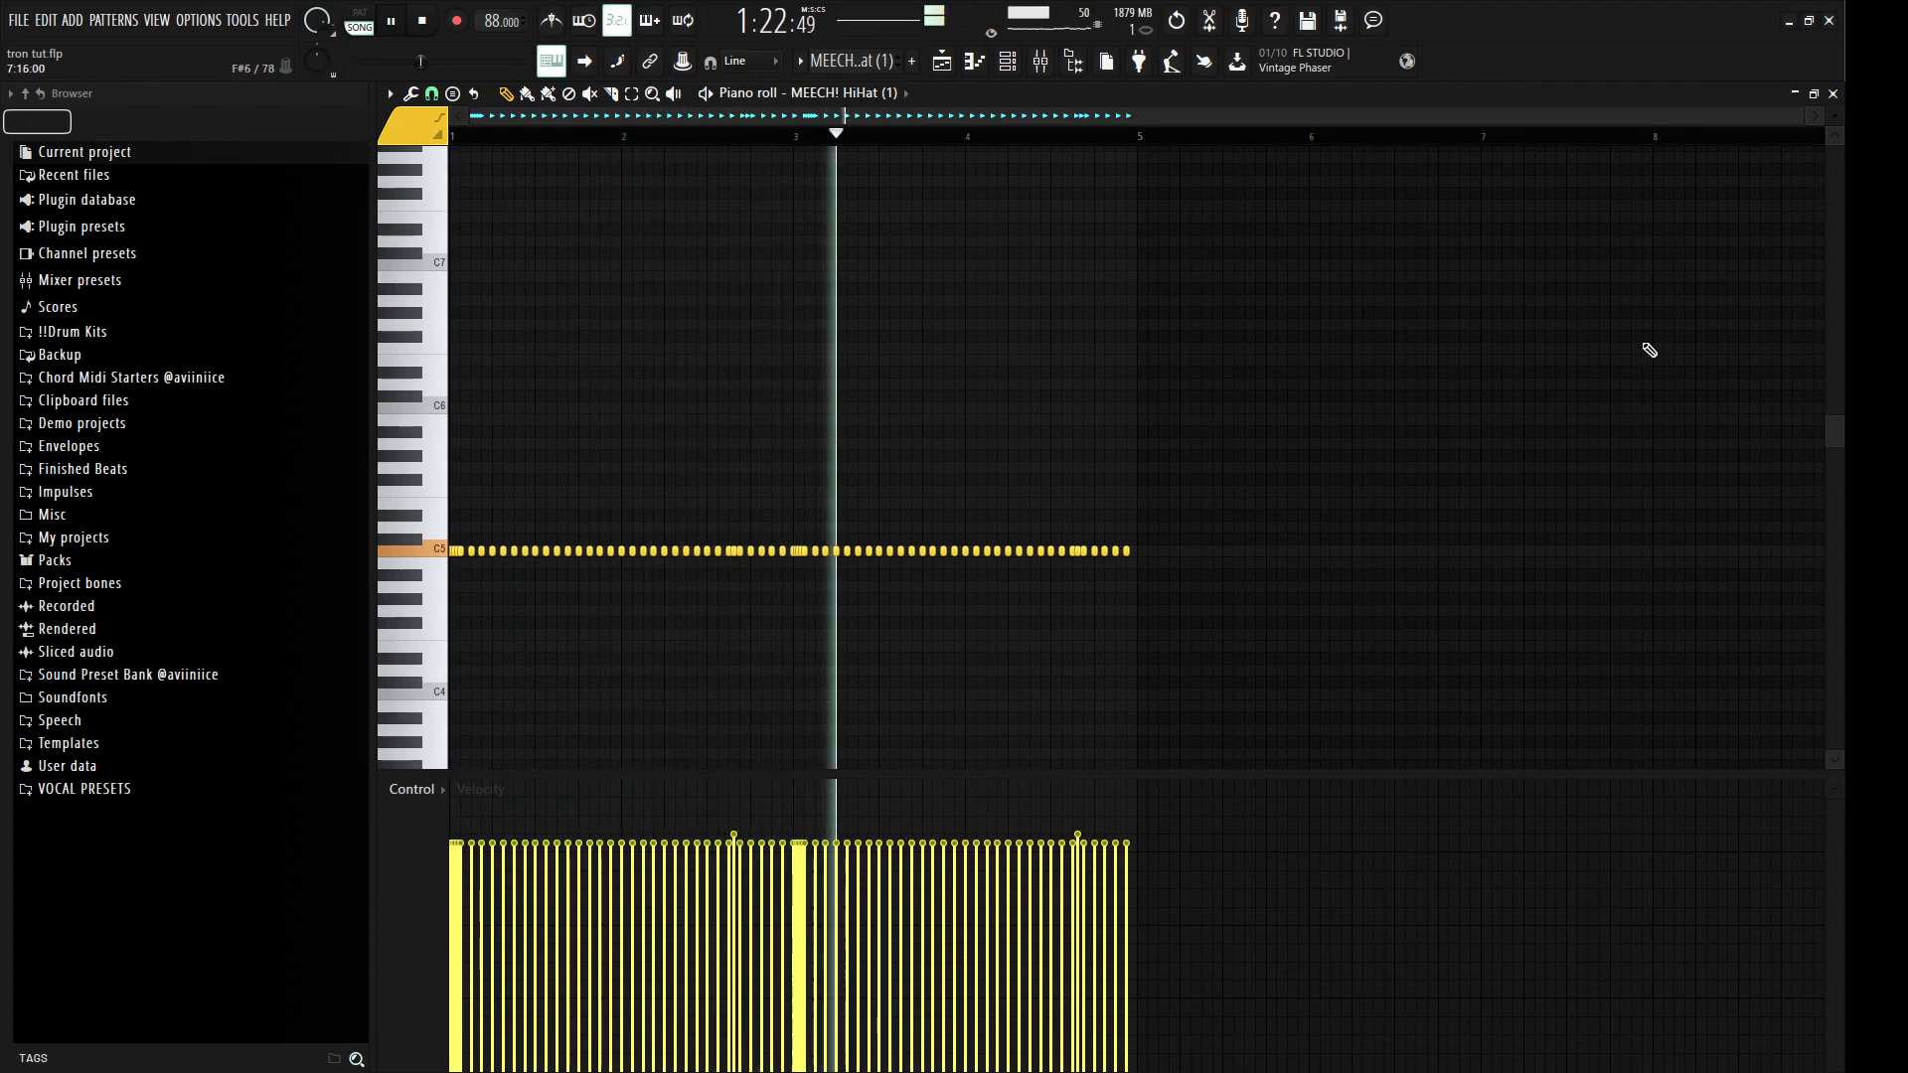
{"action": "left_click", "coordinate": [1832, 94]}
{"action": "key", "text": "space"}
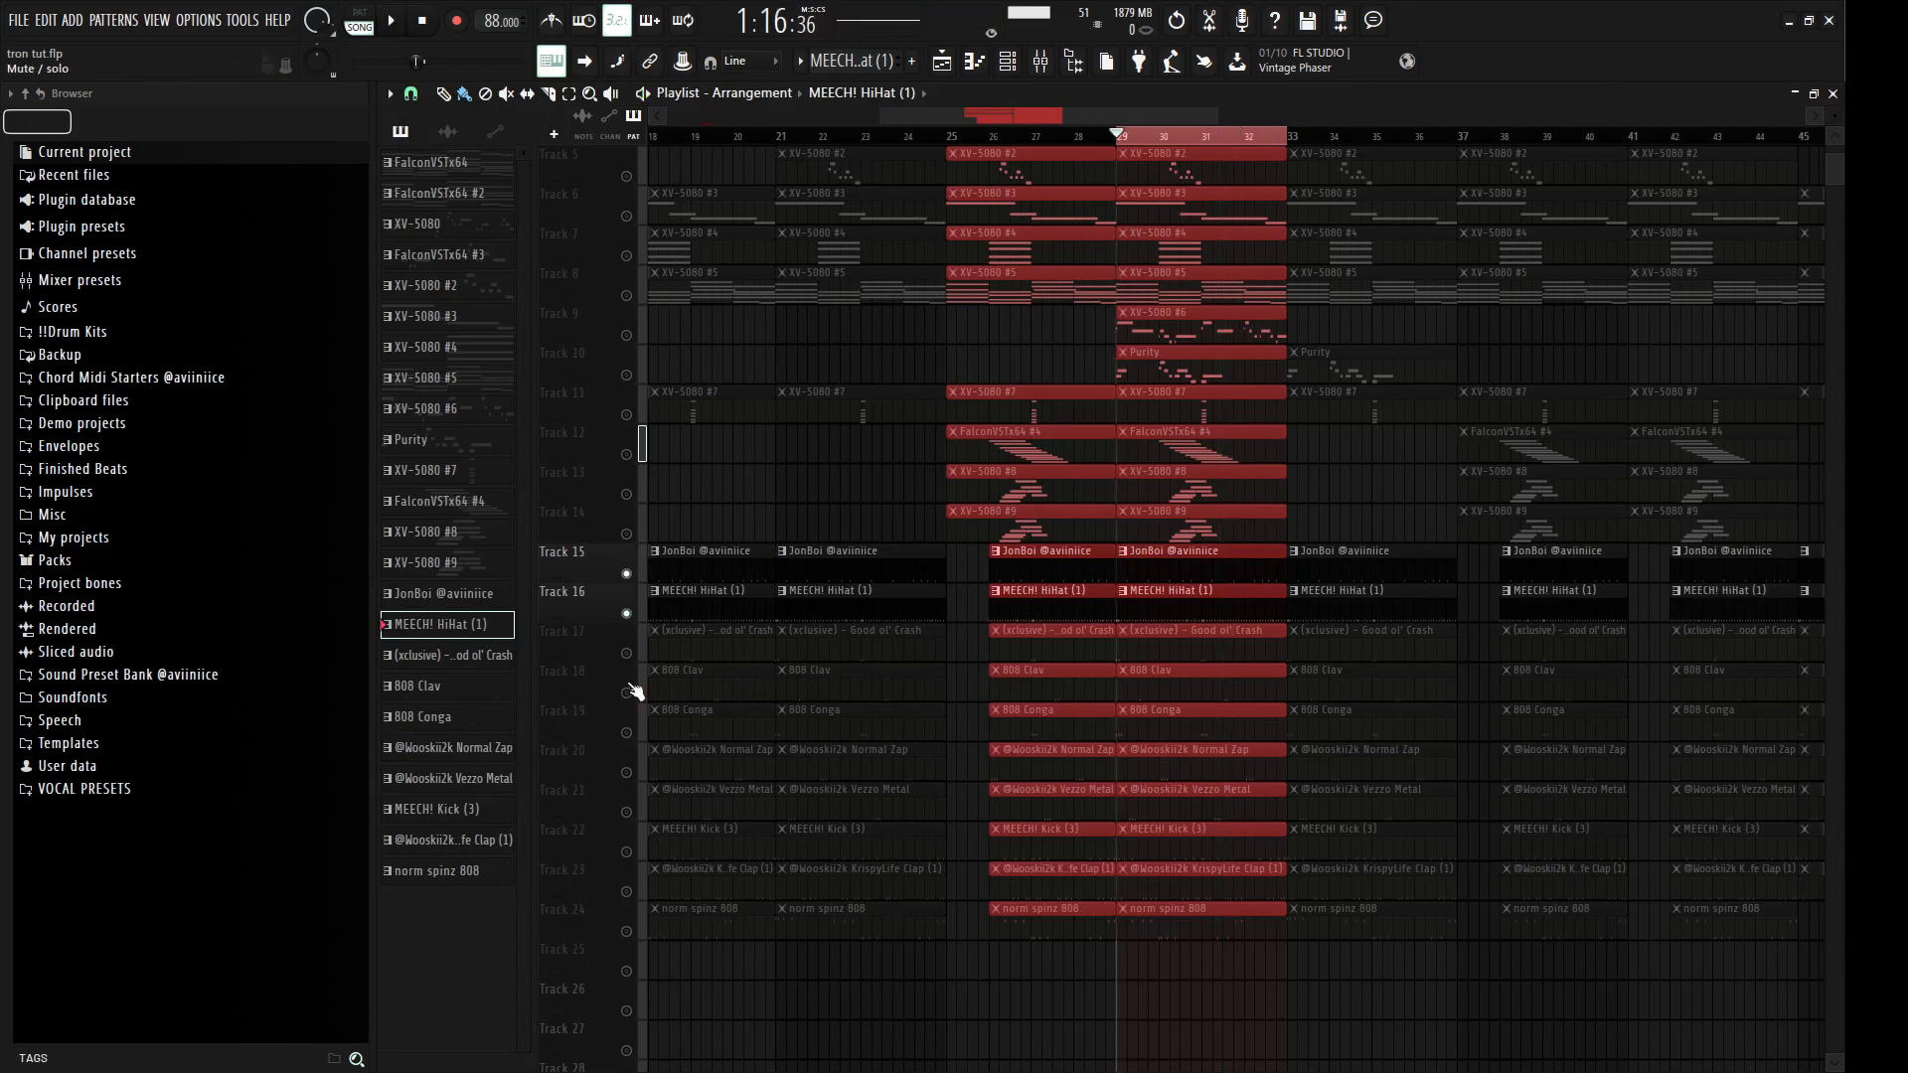
Step: Unmute Track 17, open its (xclusive) - Good ol' Crash clip at bar 29, play it, stop playback, and close the piano roll
{"action": "left_click", "coordinate": [626, 654]}
{"action": "double_click", "coordinate": [1141, 643]}
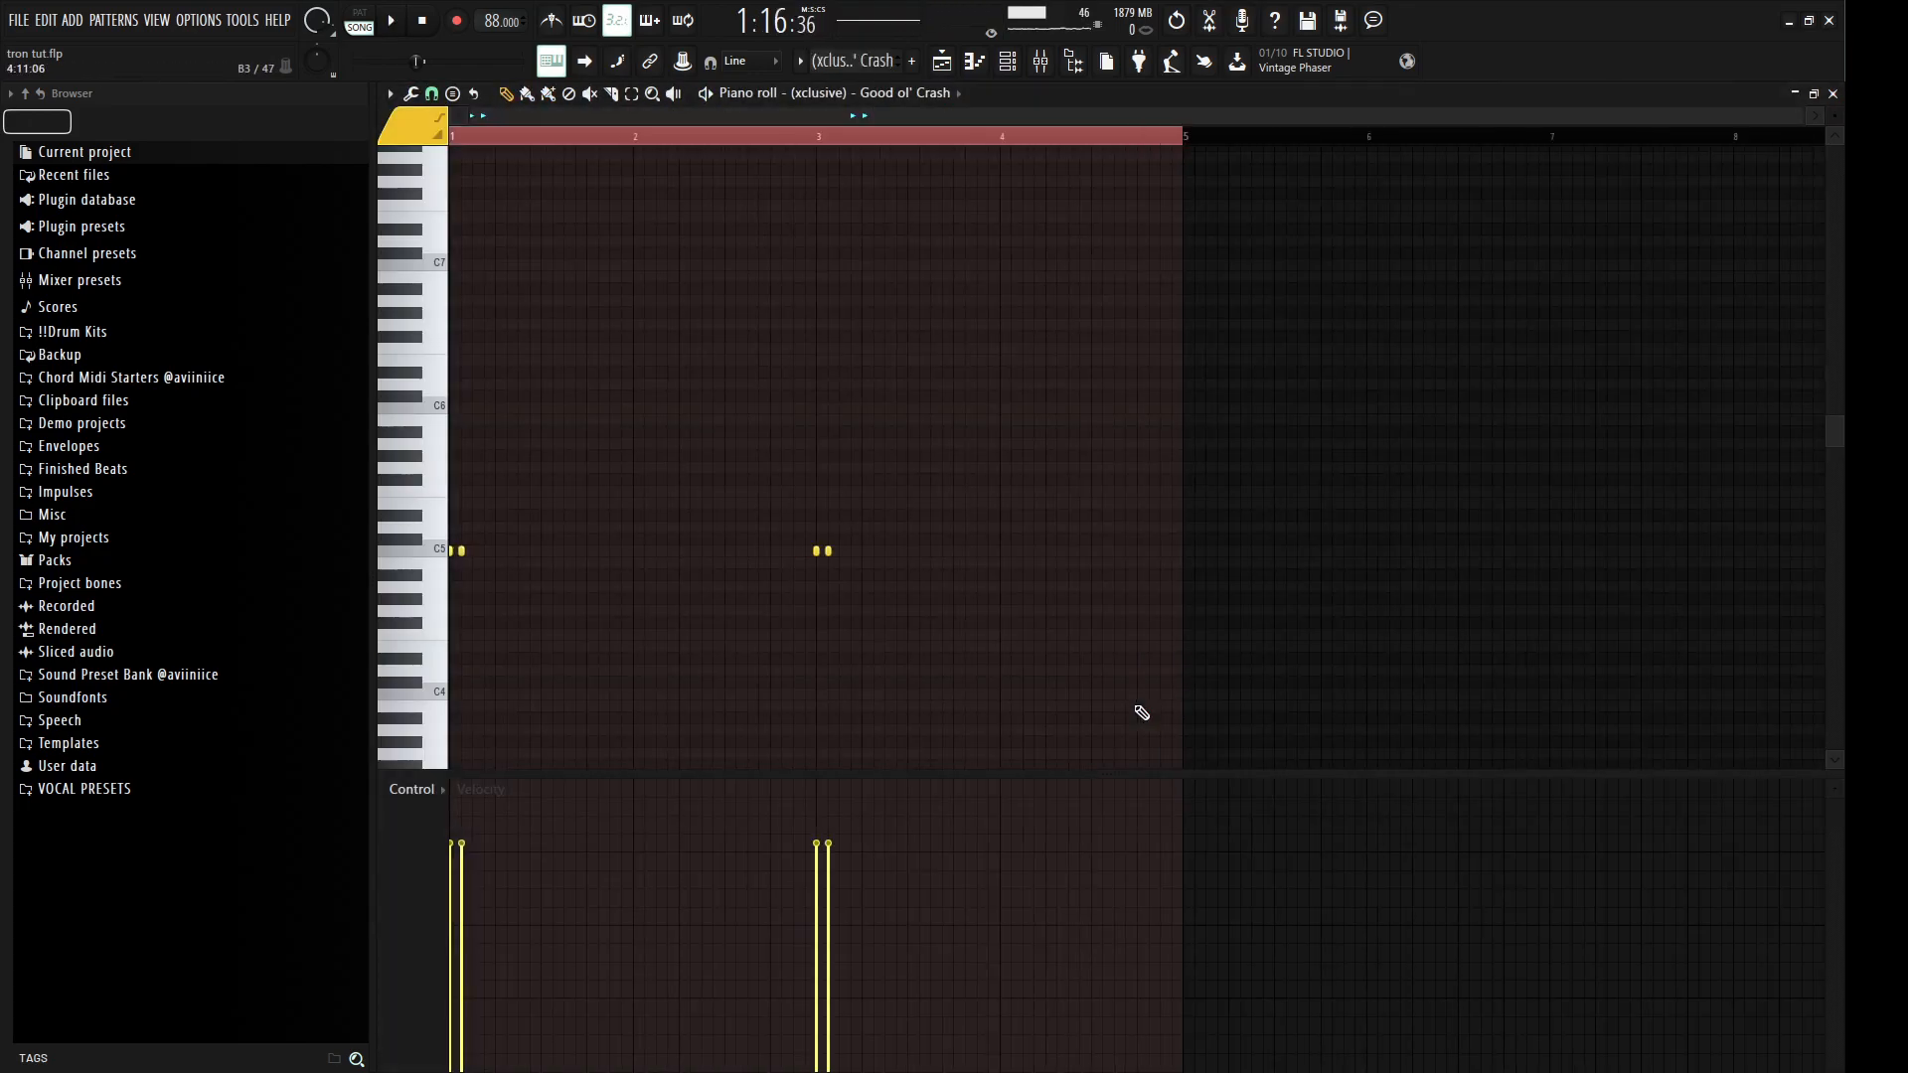
{"action": "key", "text": "space"}
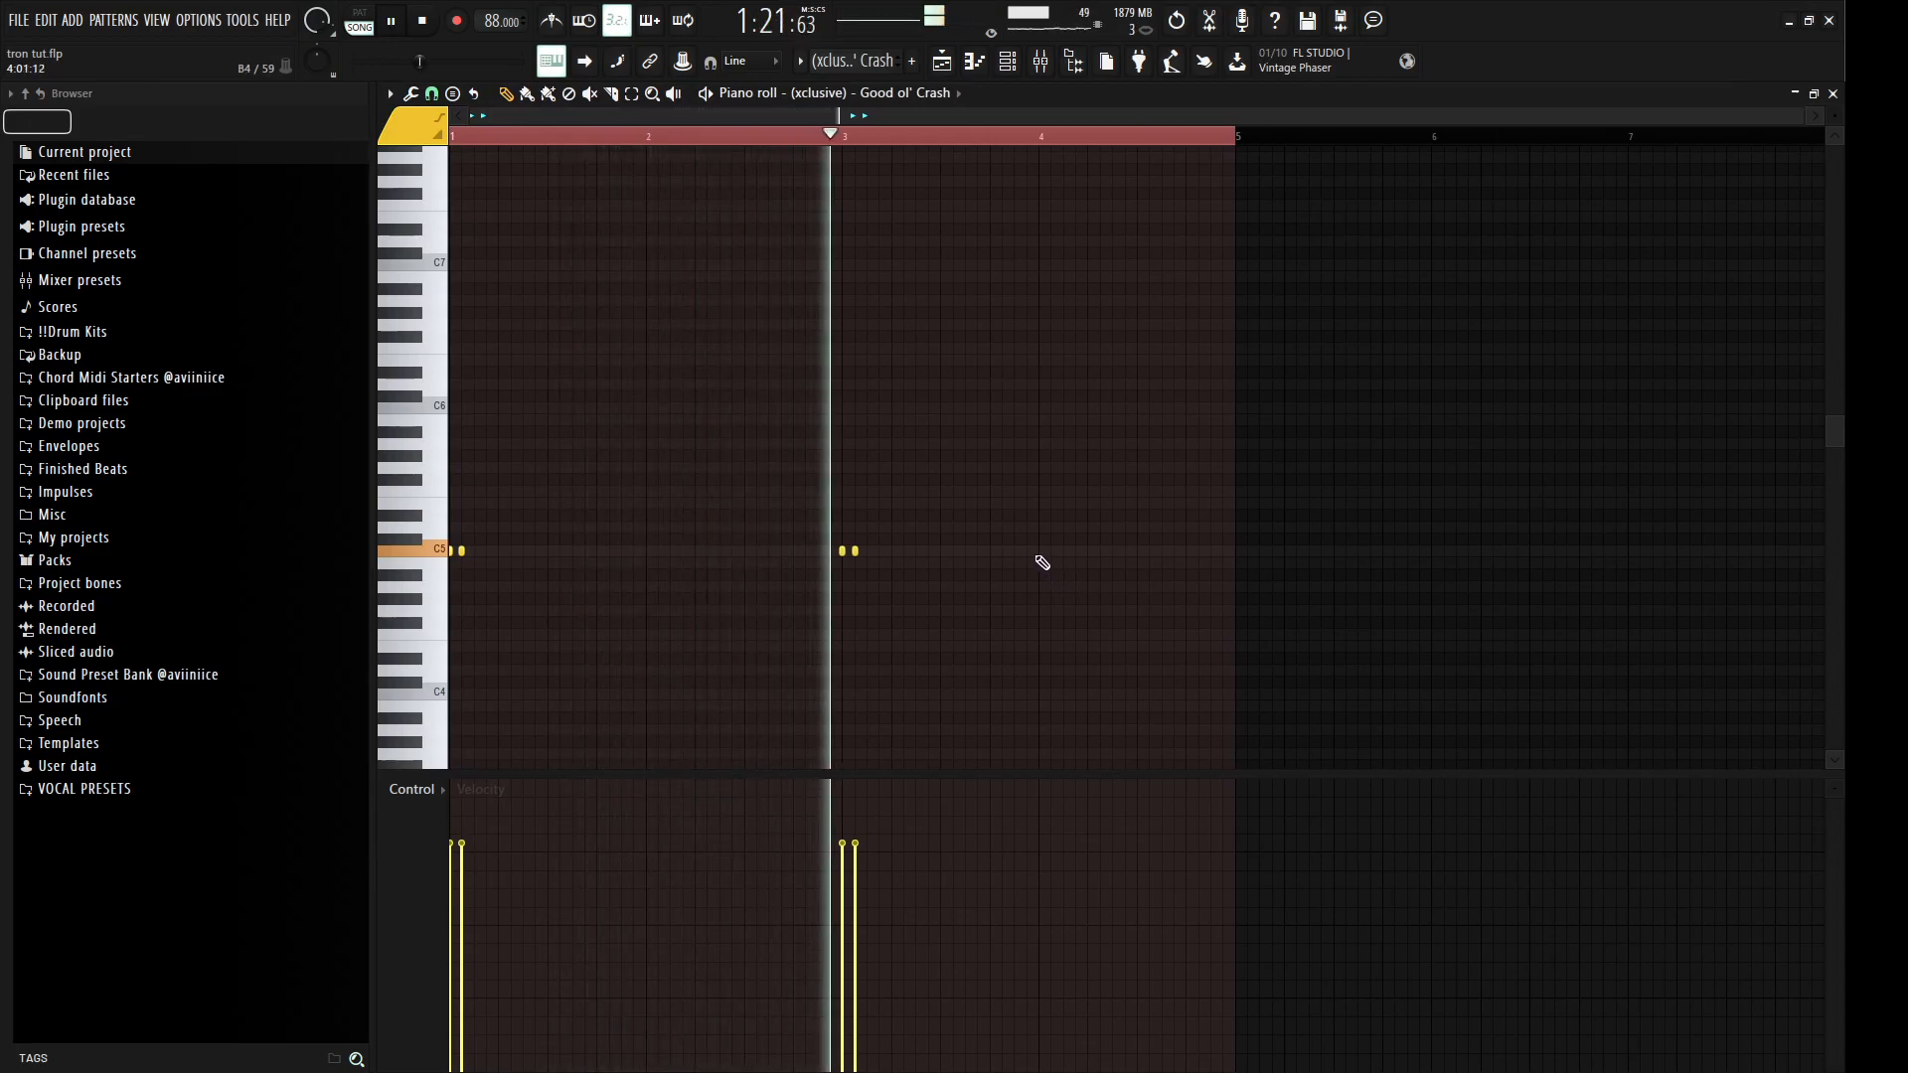
{"action": "key", "text": "space"}
{"action": "left_click", "coordinate": [1832, 92]}
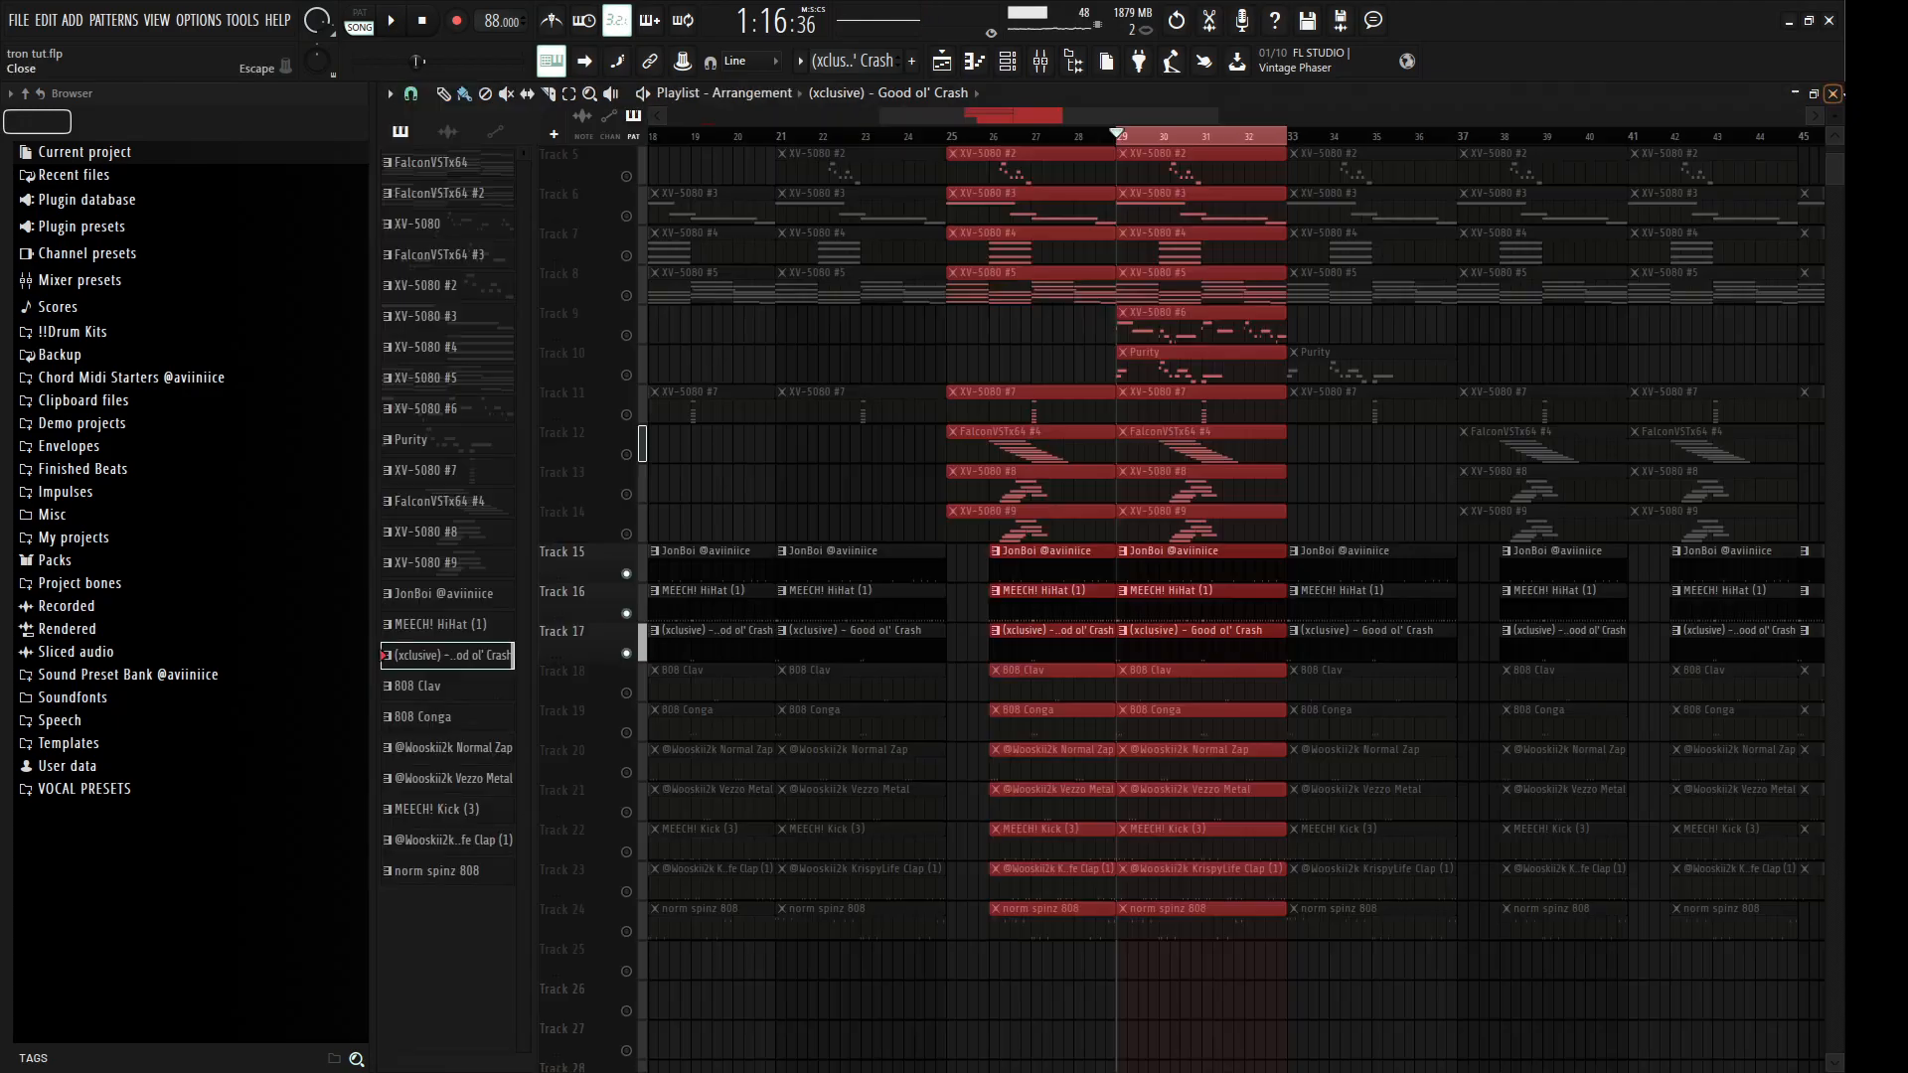
Step: Unmute Track 18, open its 808 Clav clip at bar 29, play it, stop playback, and return to the arrangement
{"action": "left_click", "coordinate": [627, 693]}
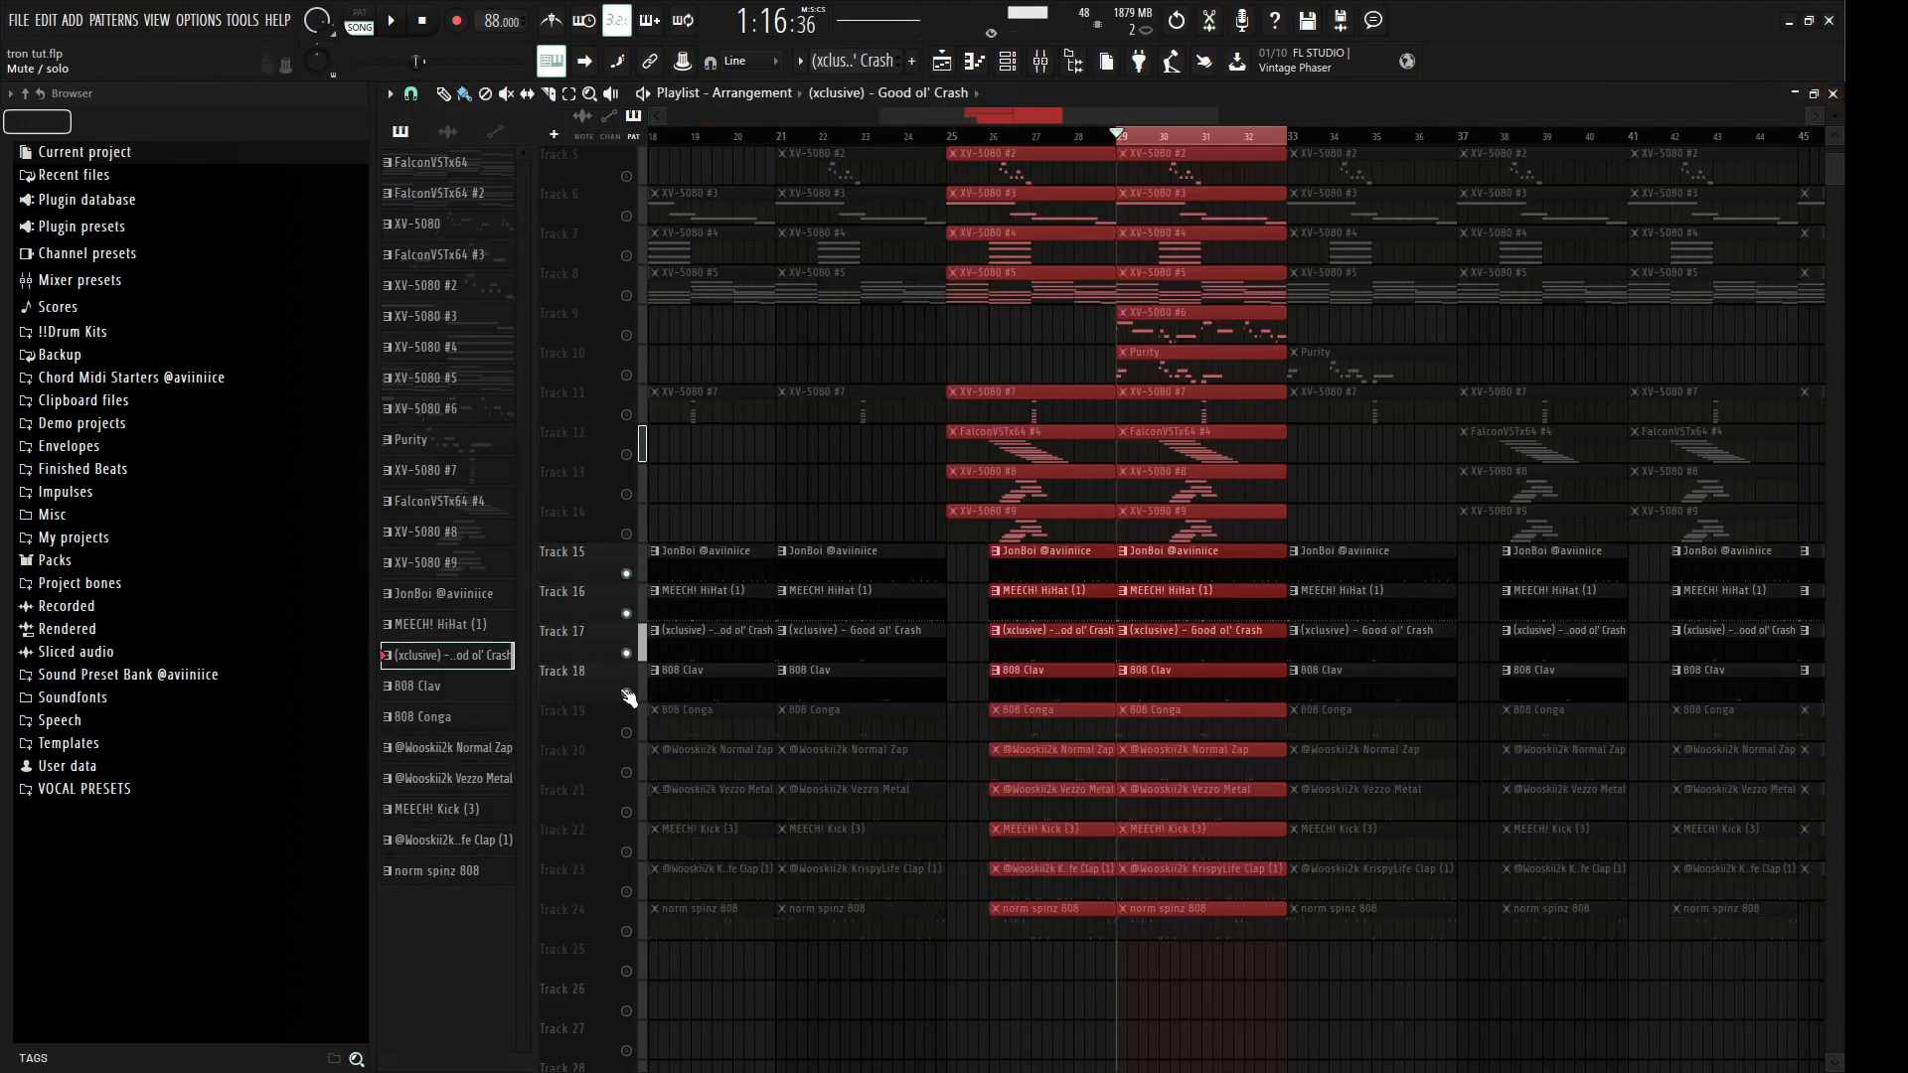
{"action": "double_click", "coordinate": [1230, 702]}
{"action": "key", "text": "space"}
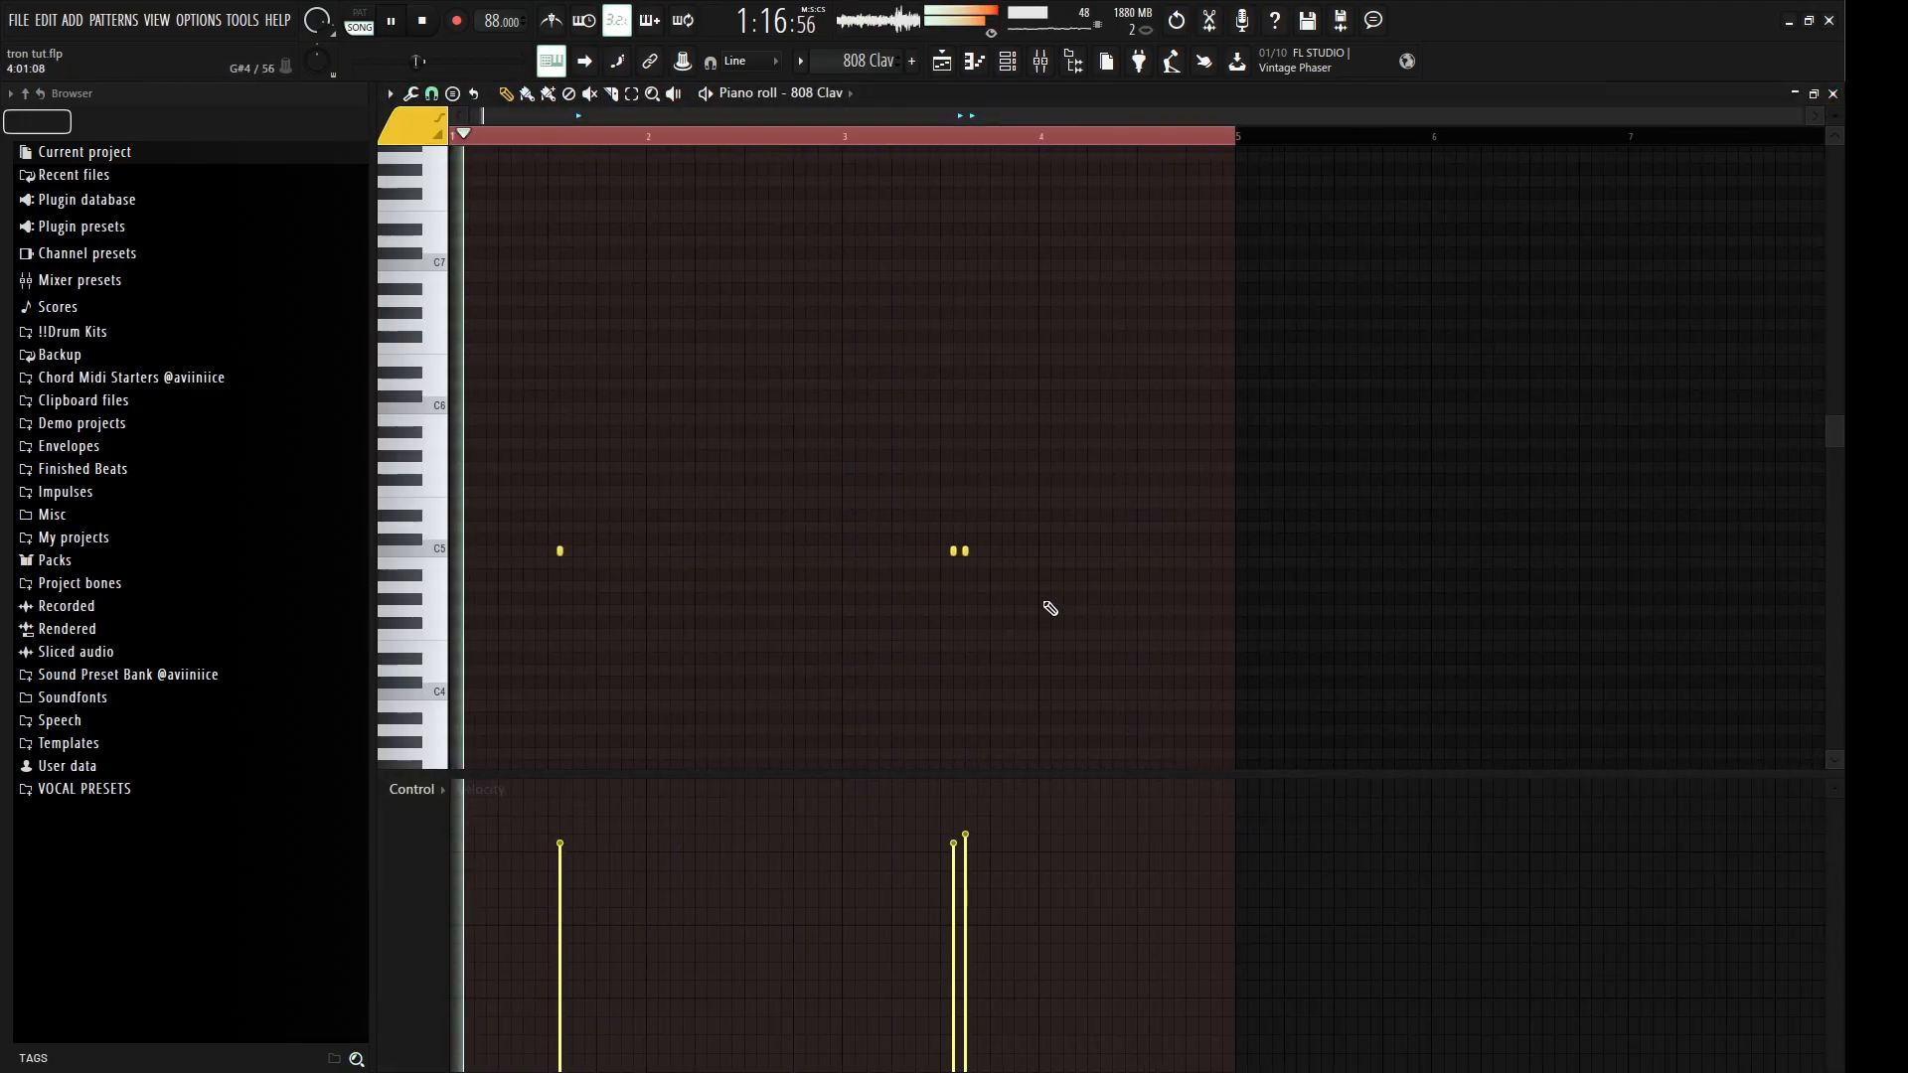
{"action": "left_click_drag", "start_coordinate": [1171, 587], "coordinate": [529, 527]}
{"action": "left_click", "coordinate": [1033, 590], "text": "ctrl"}
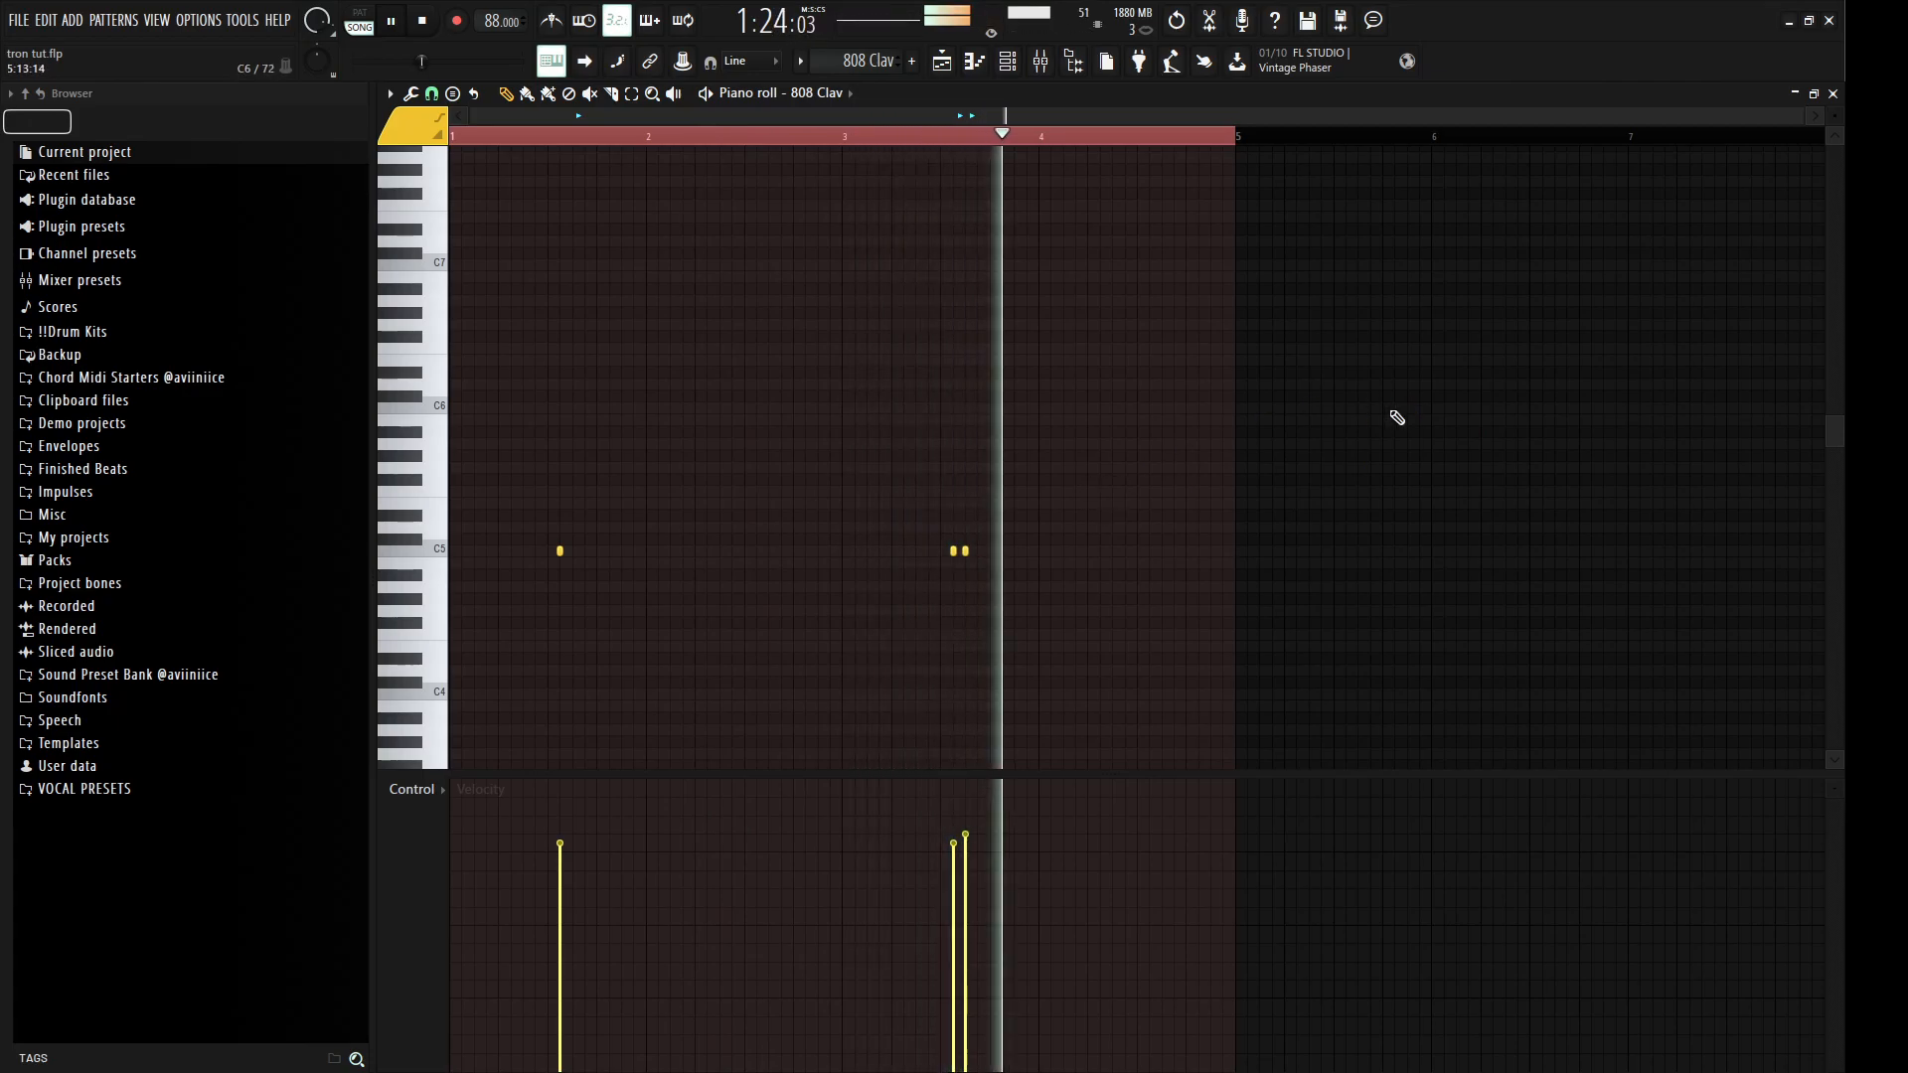
{"action": "key", "text": "space"}
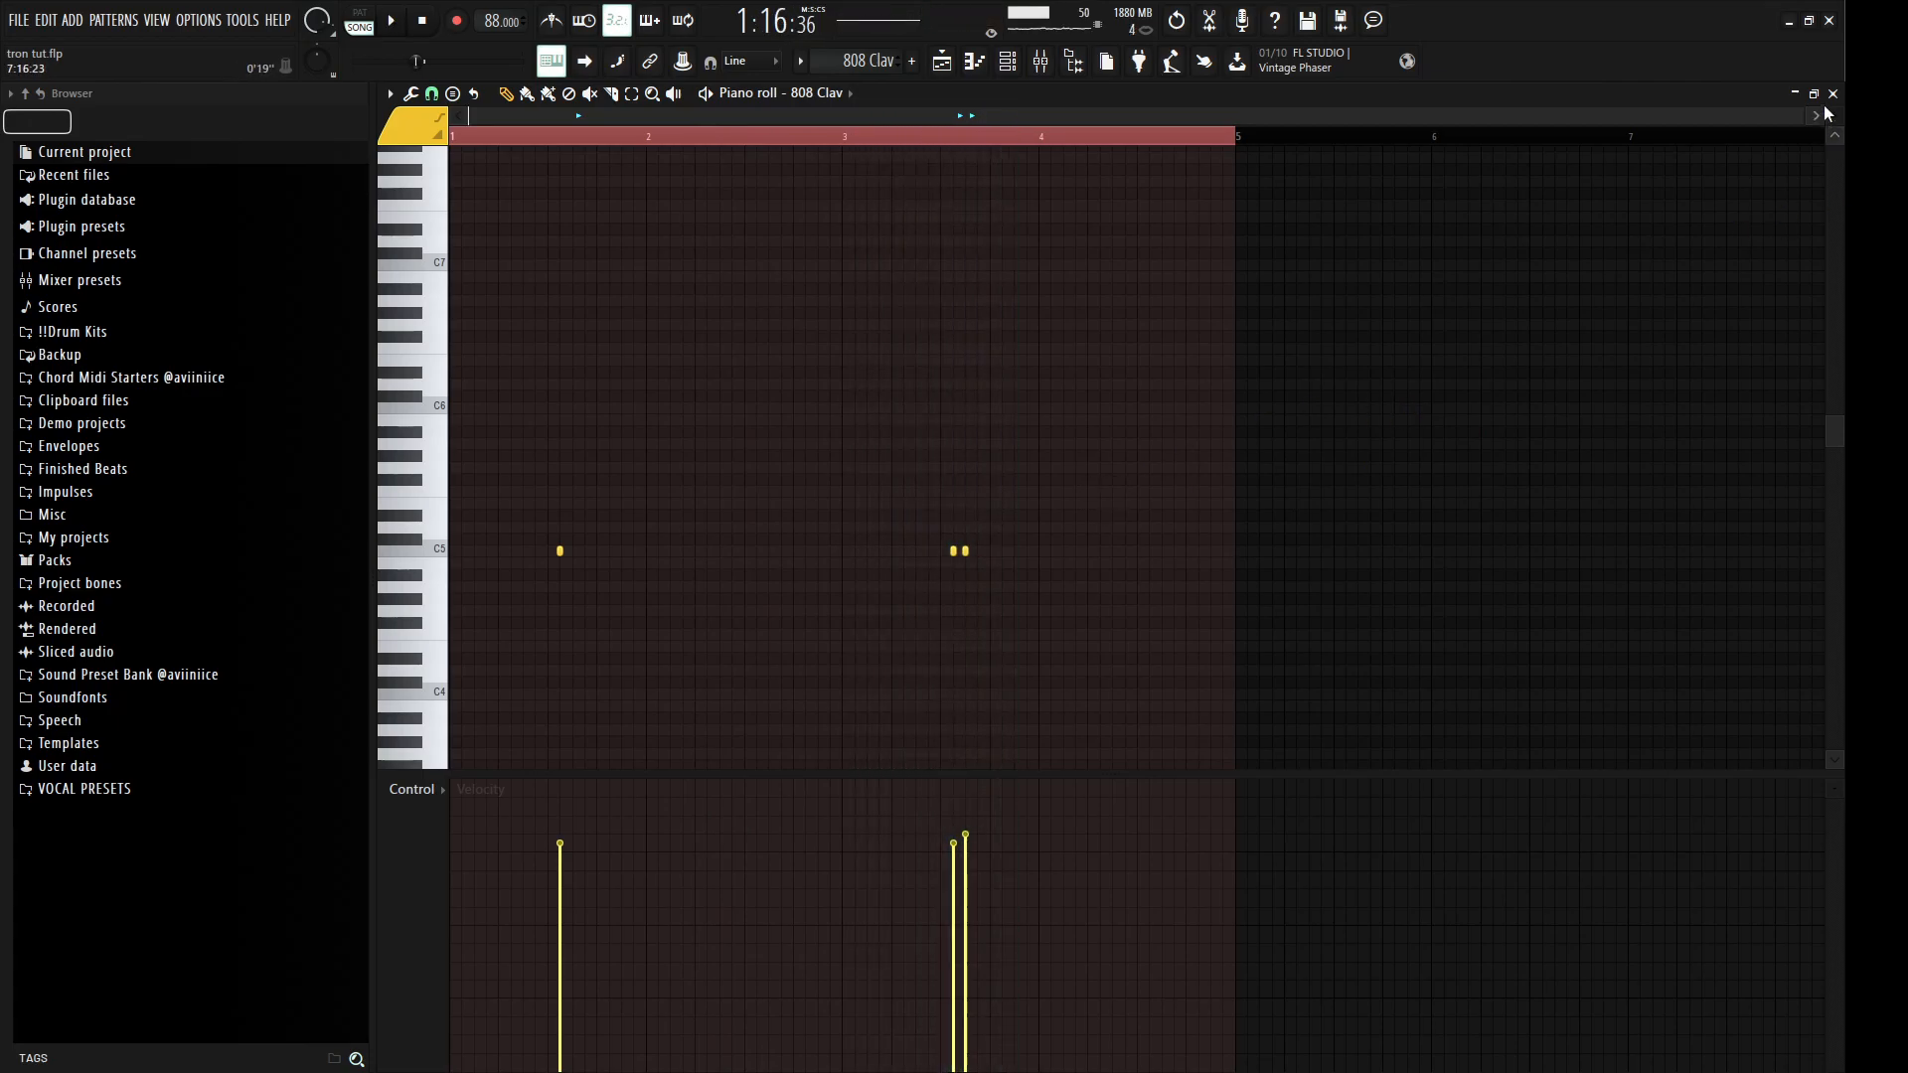
{"action": "key", "text": "F5"}
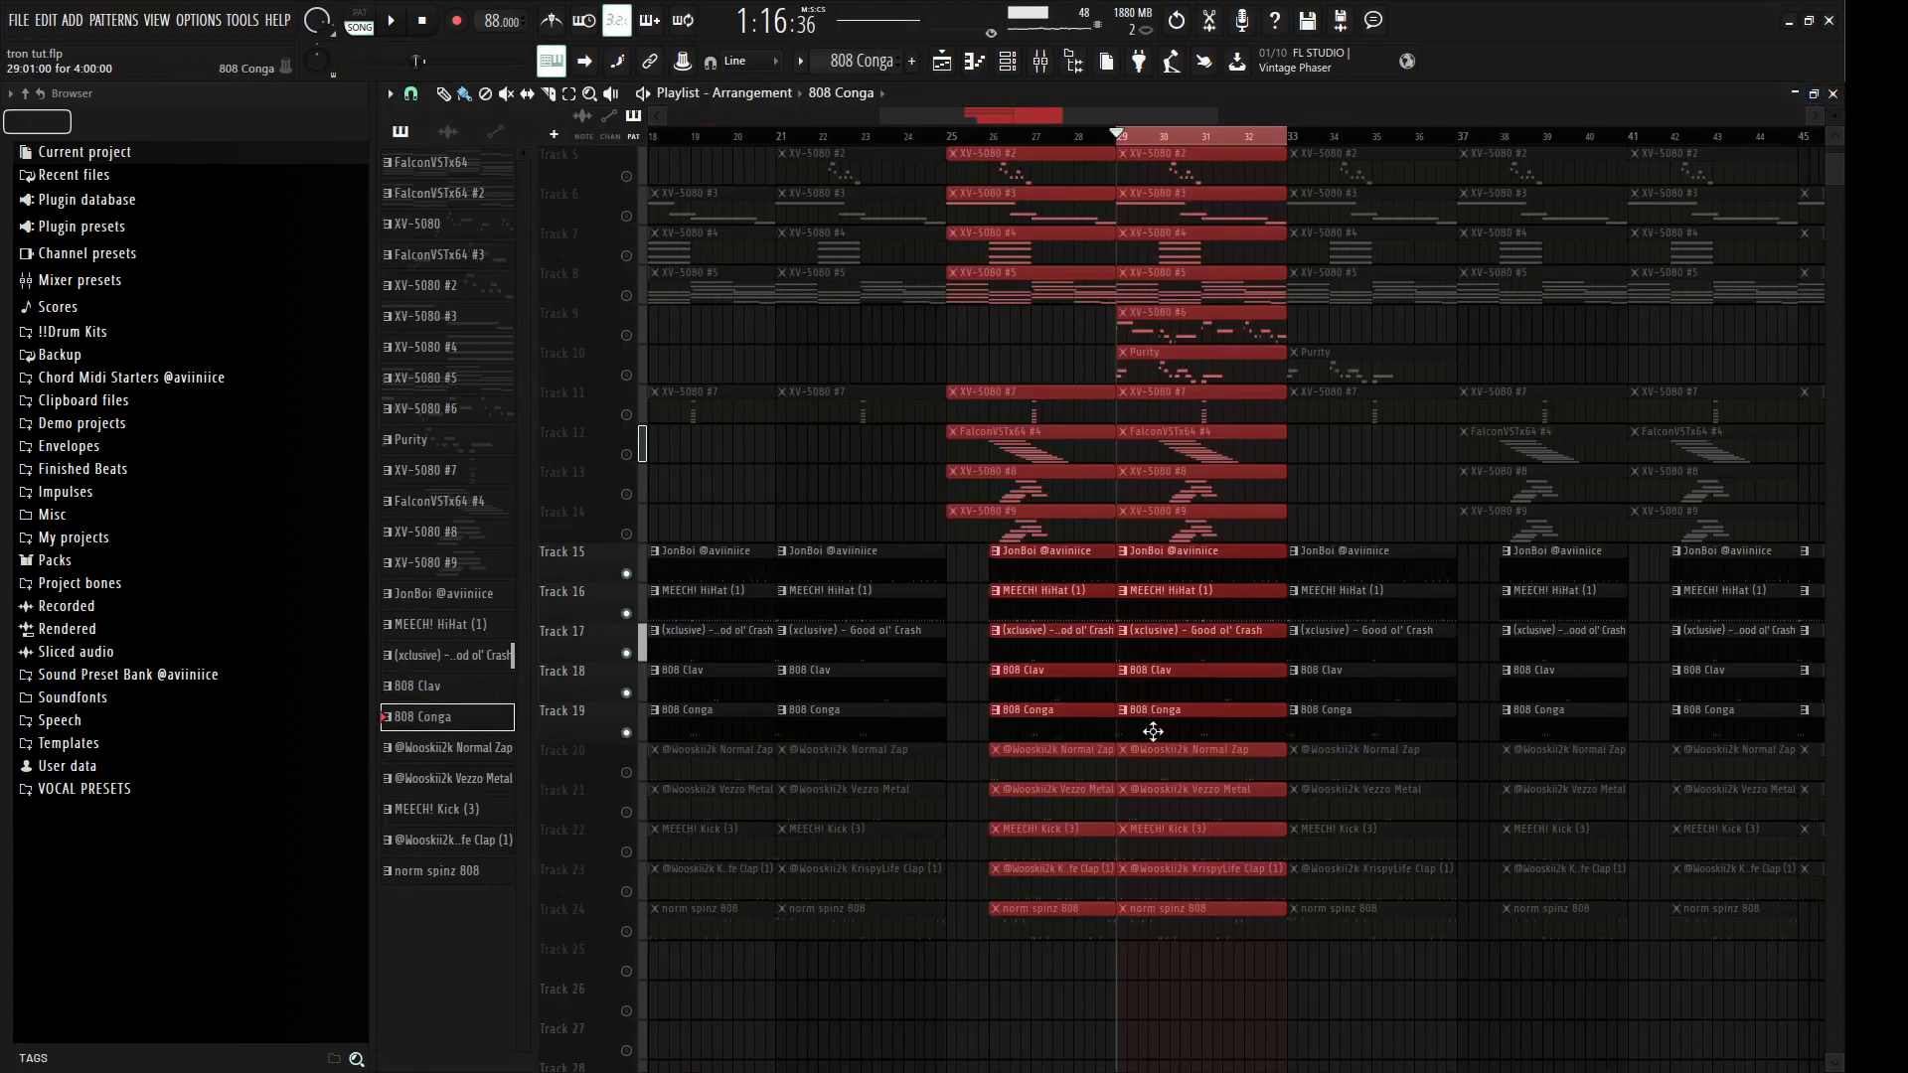
Step: Unmute Track 19, open its 808 Conga clip at bar 29, play it, return to the arrangement, and stop playback
{"action": "double_click", "coordinate": [1151, 737]}
{"action": "key", "text": "space"}
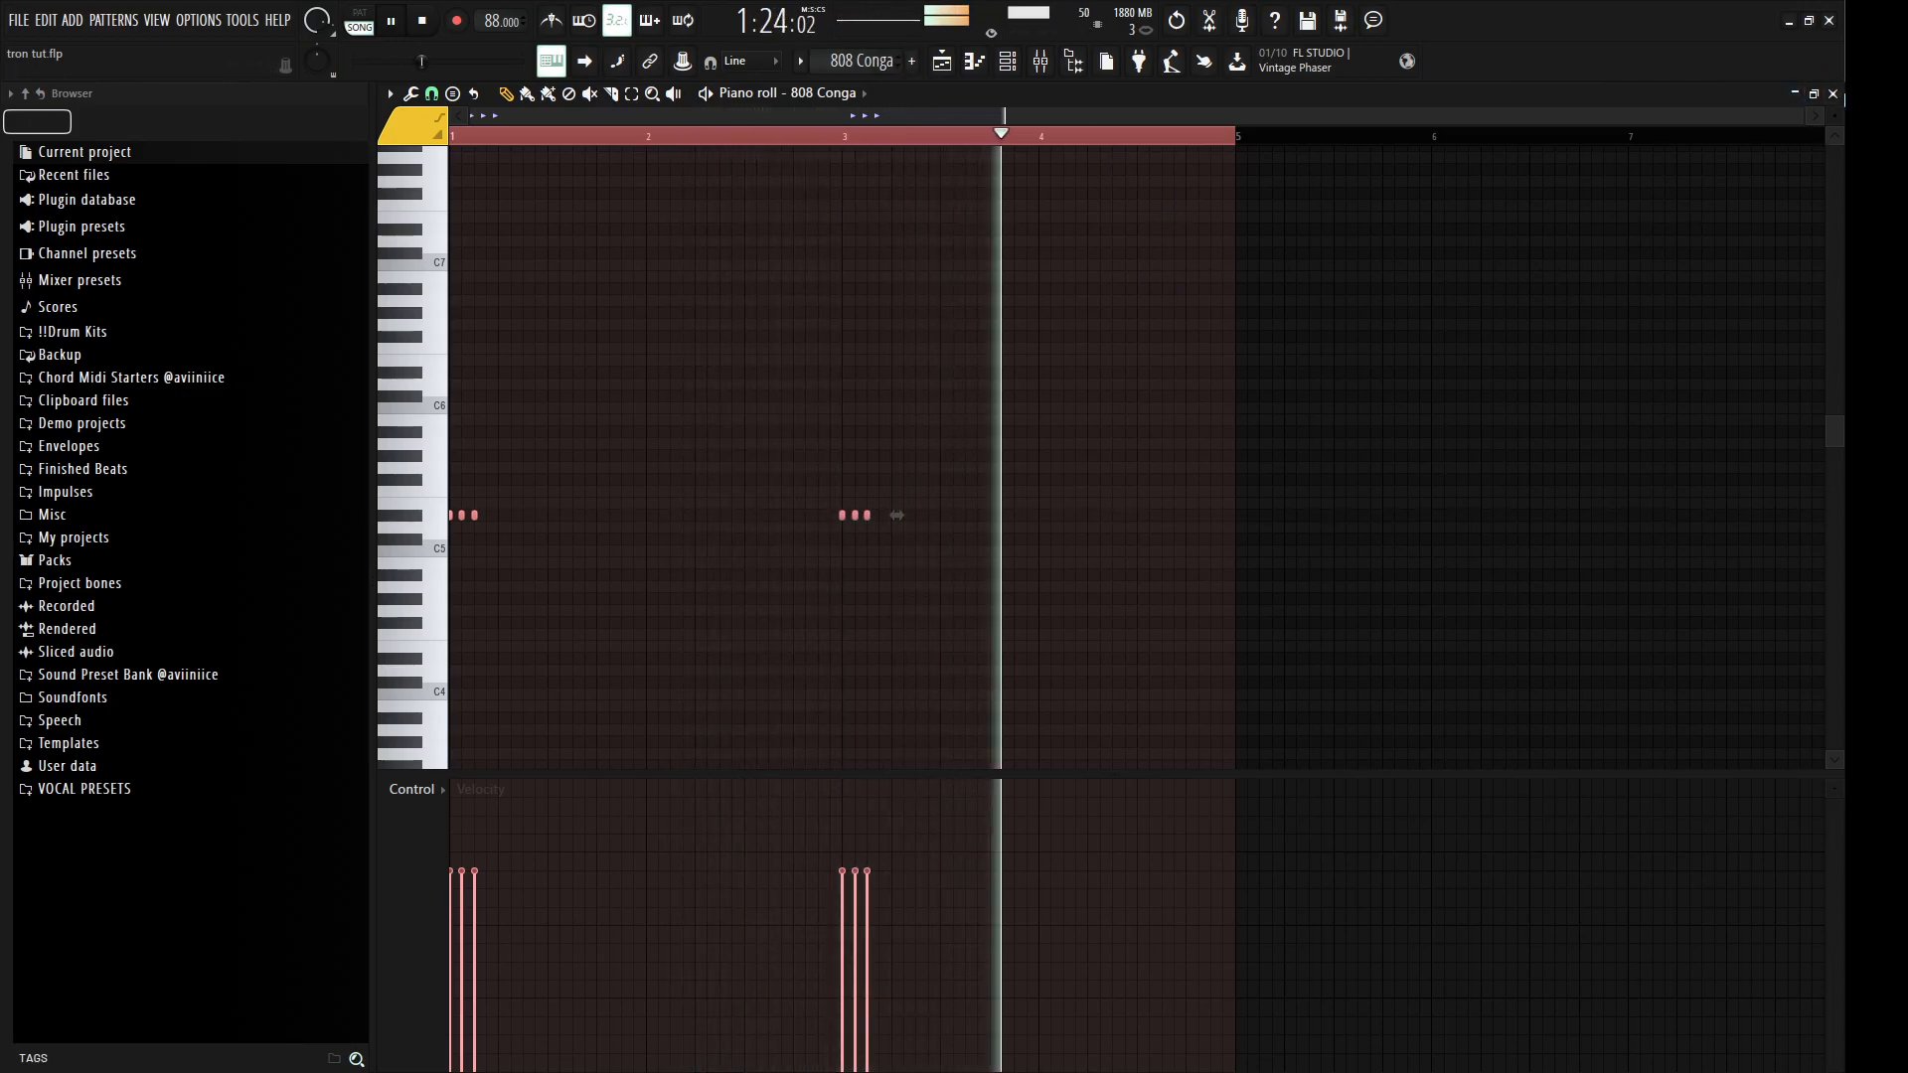
{"action": "key", "text": "F5"}
{"action": "scroll", "coordinate": [1396, 360], "scroll_direction": "down", "scroll_amount": 5}
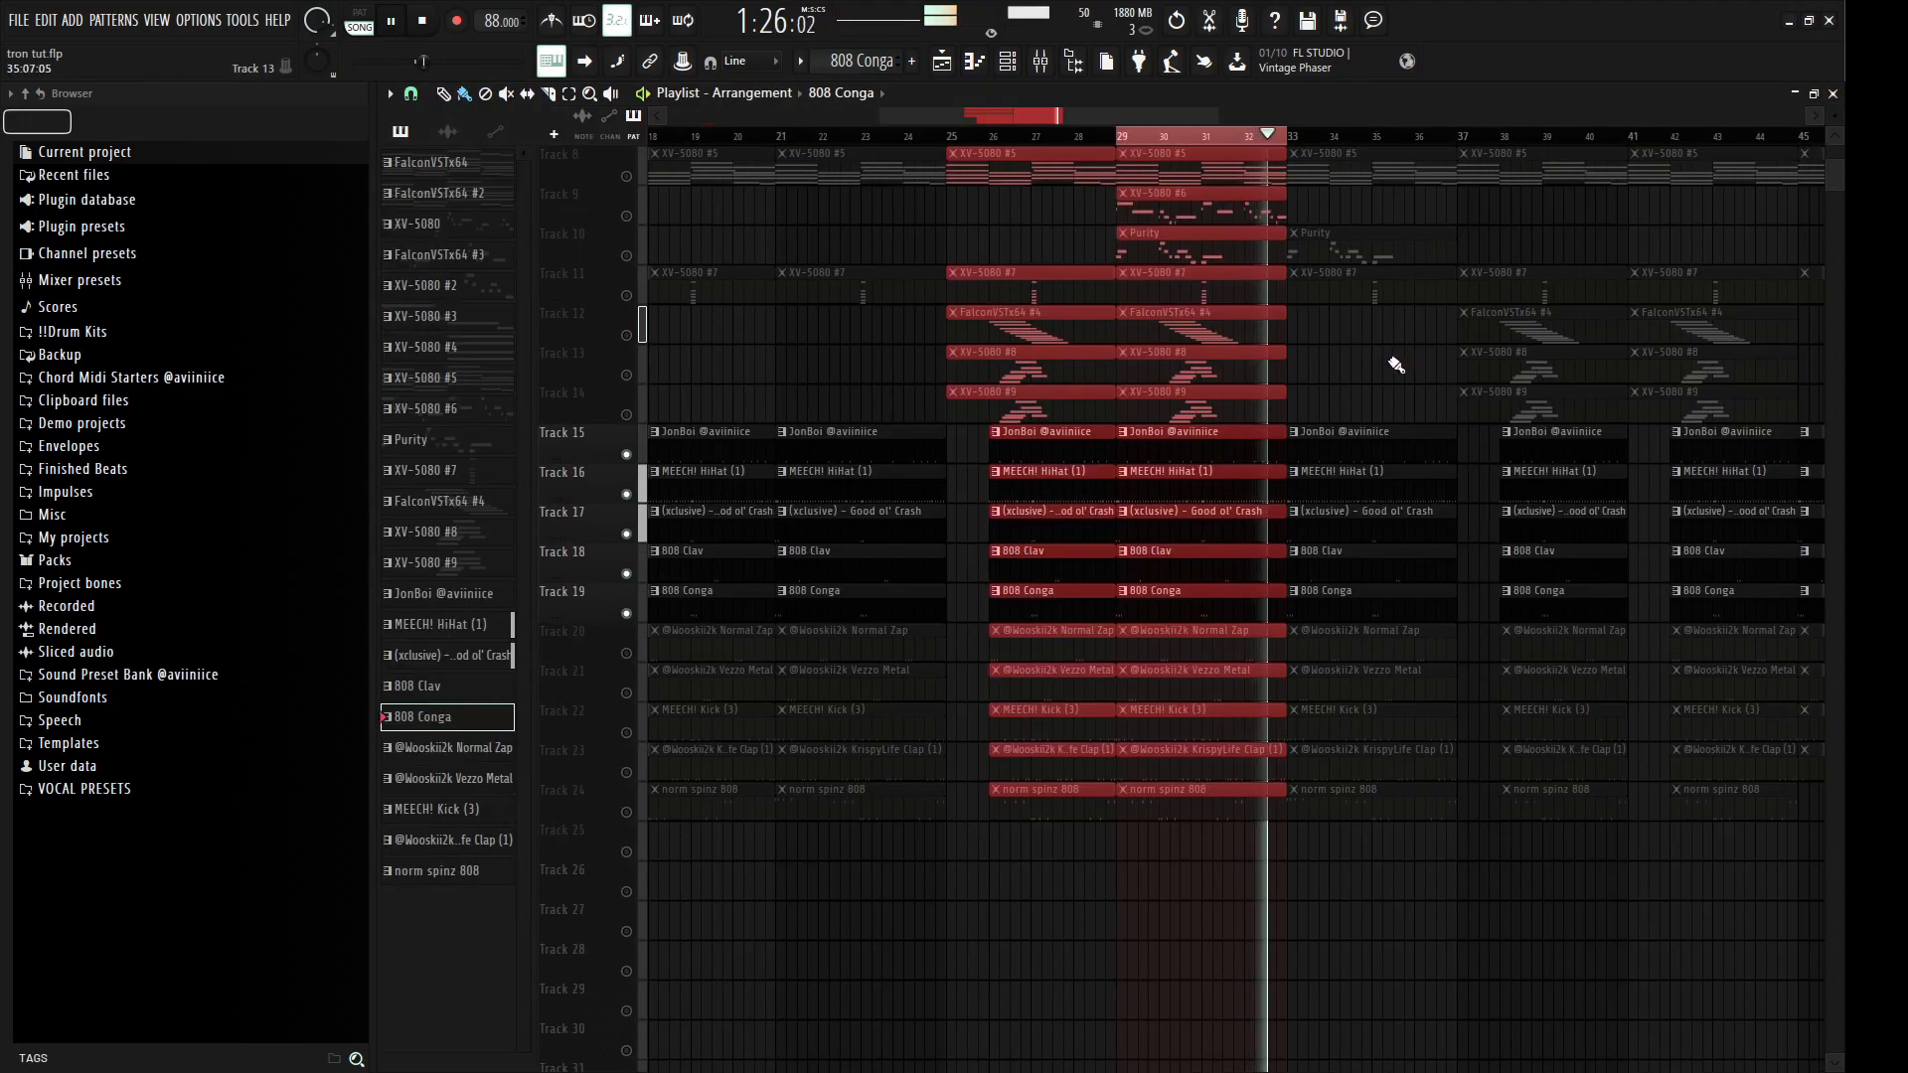
{"action": "key", "text": "space"}
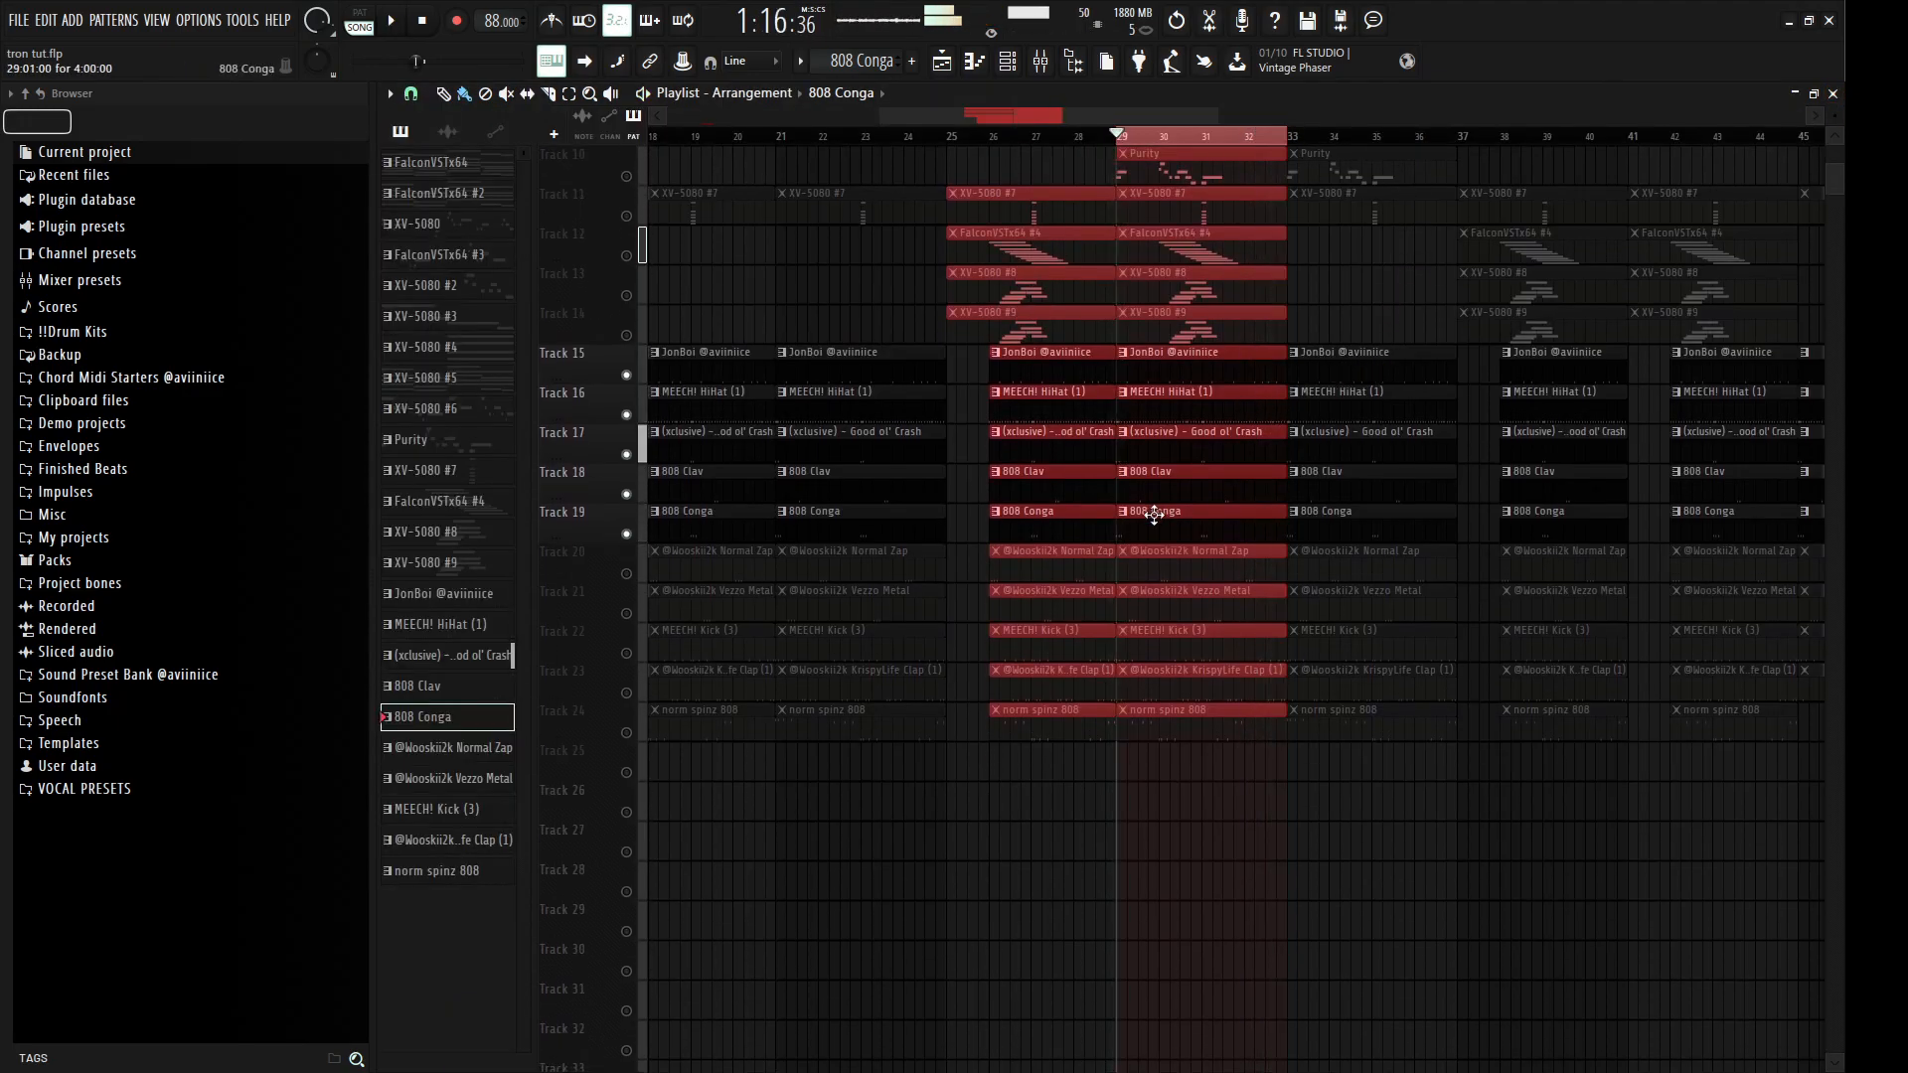
Step: Reopen the 808 Conga clip at bar 29, select all its notes to show their timing, and close the piano roll
{"action": "double_click", "coordinate": [1154, 514]}
{"action": "left_click_drag", "start_coordinate": [1120, 514], "coordinate": [447, 513]}
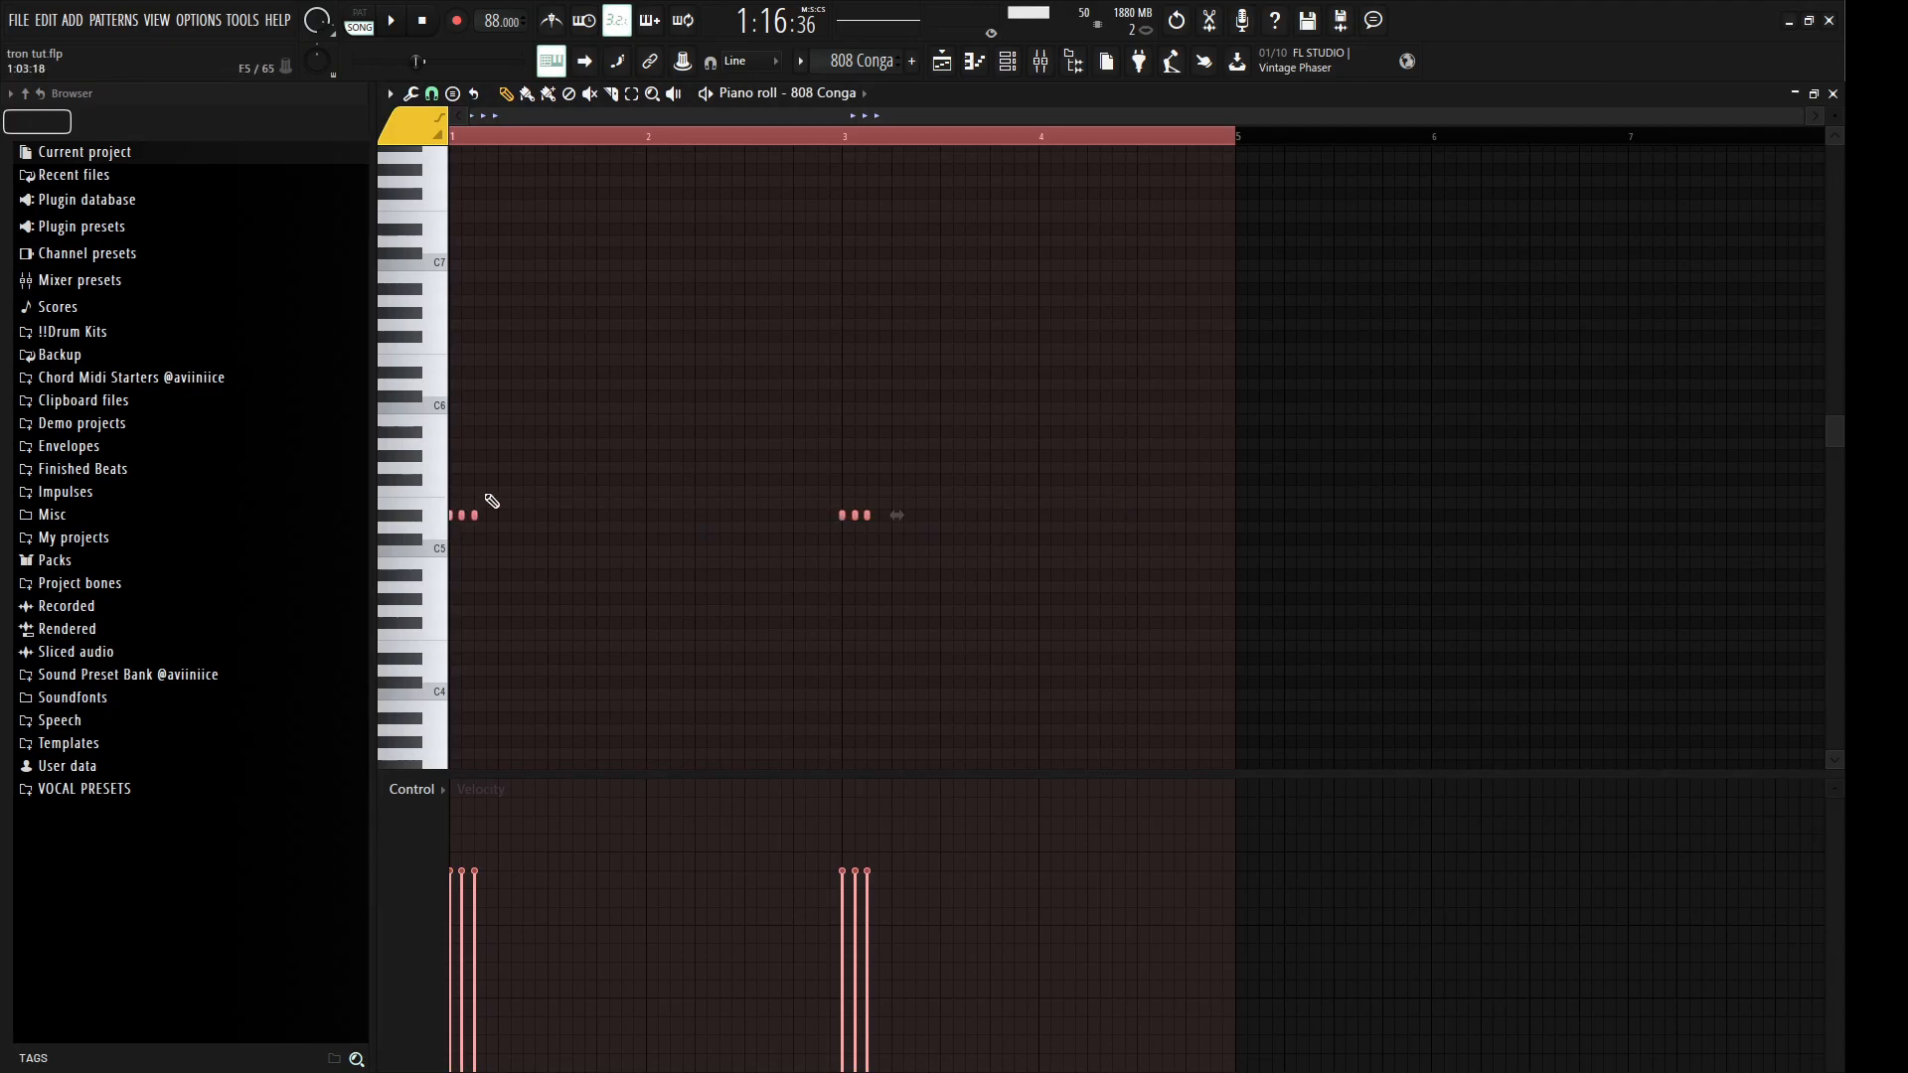
{"action": "left_click", "coordinate": [1833, 92]}
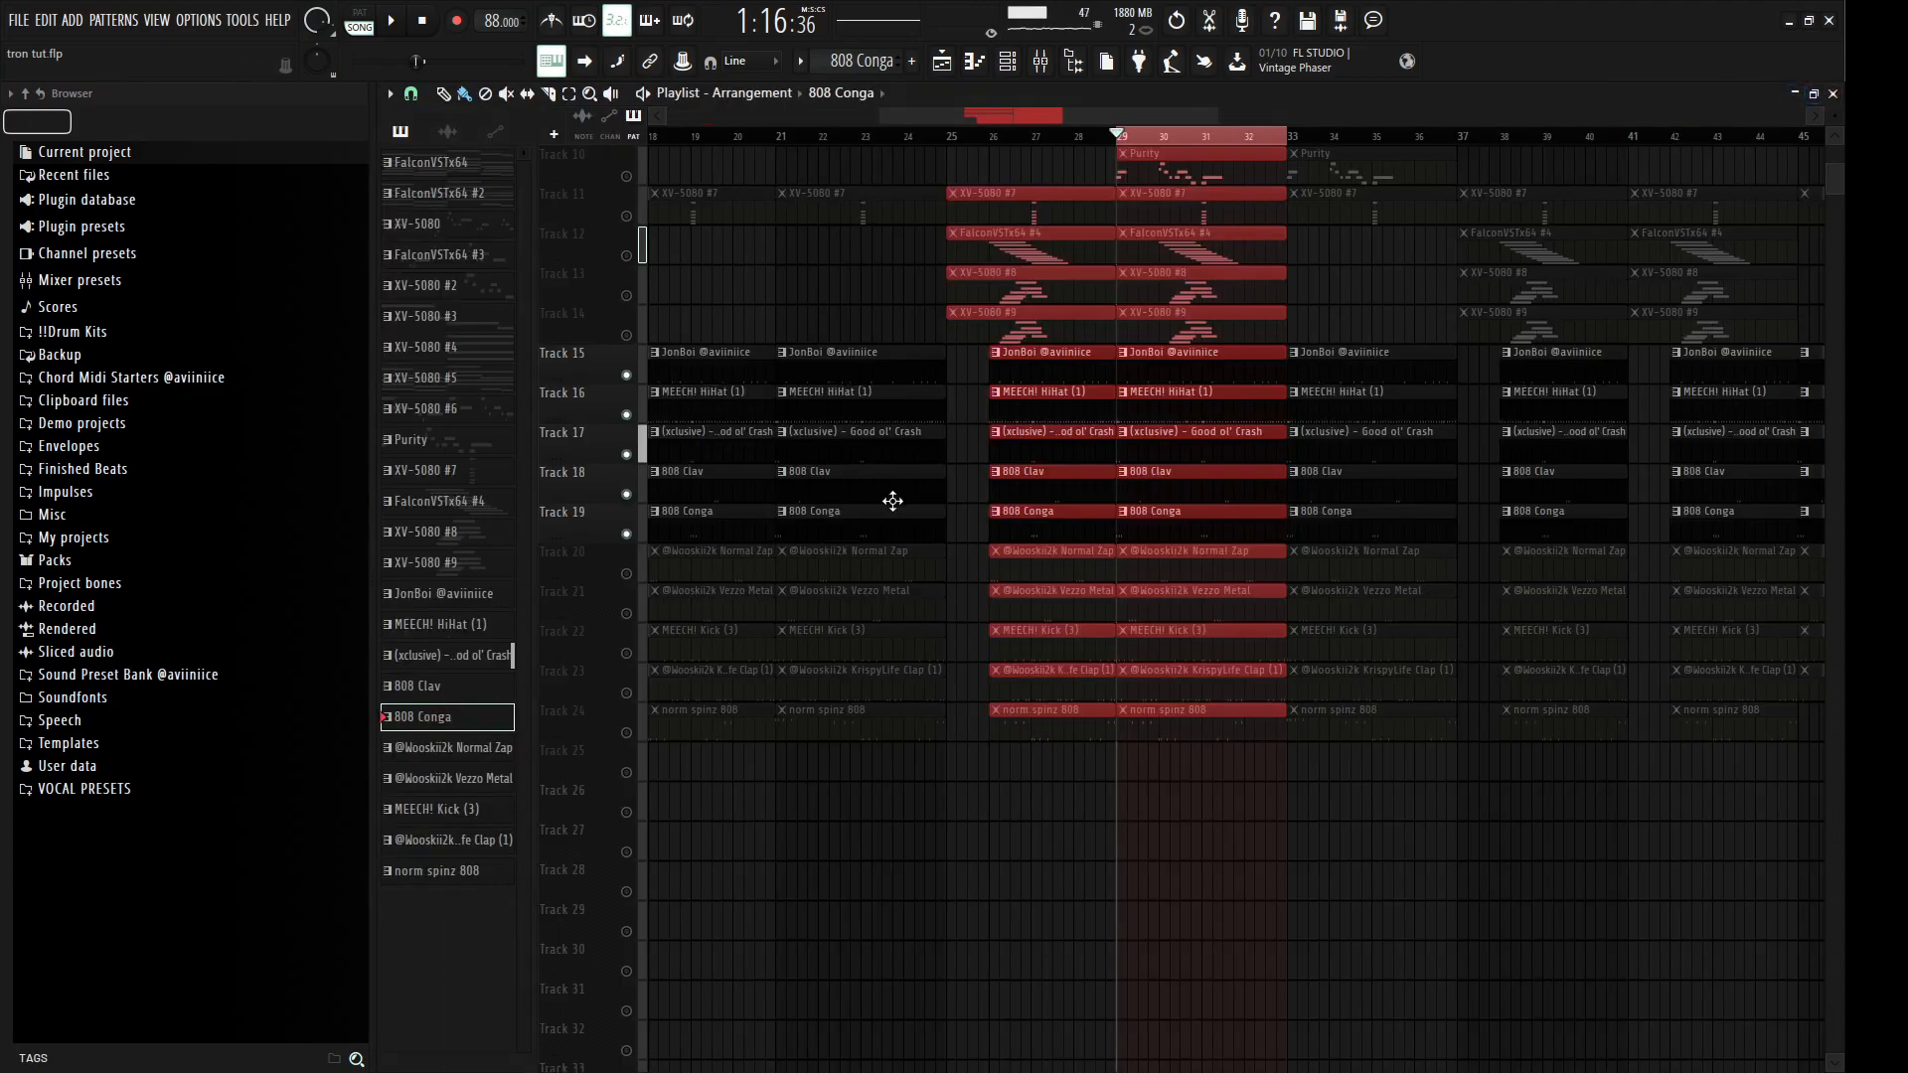
{"action": "left_click", "coordinate": [626, 573]}
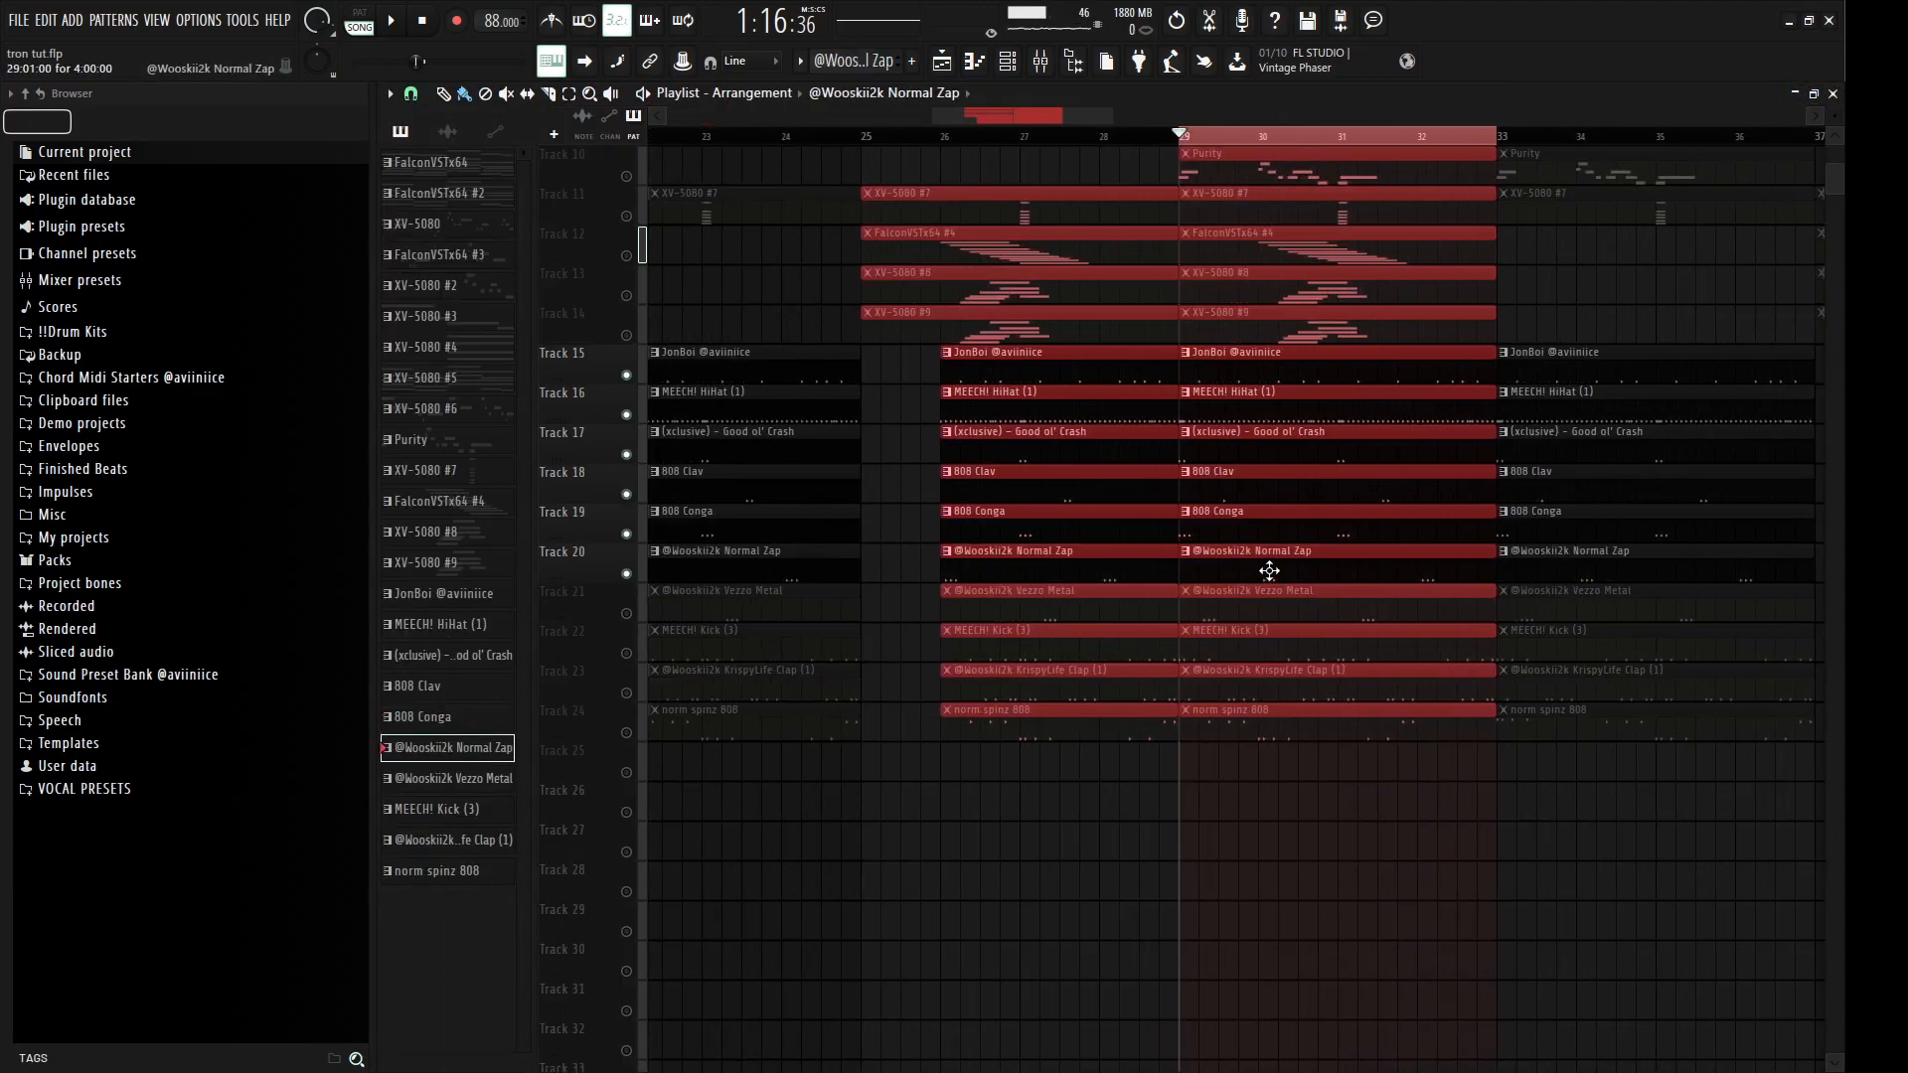
{"action": "double_click", "coordinate": [1268, 571]}
{"action": "key", "text": "space"}
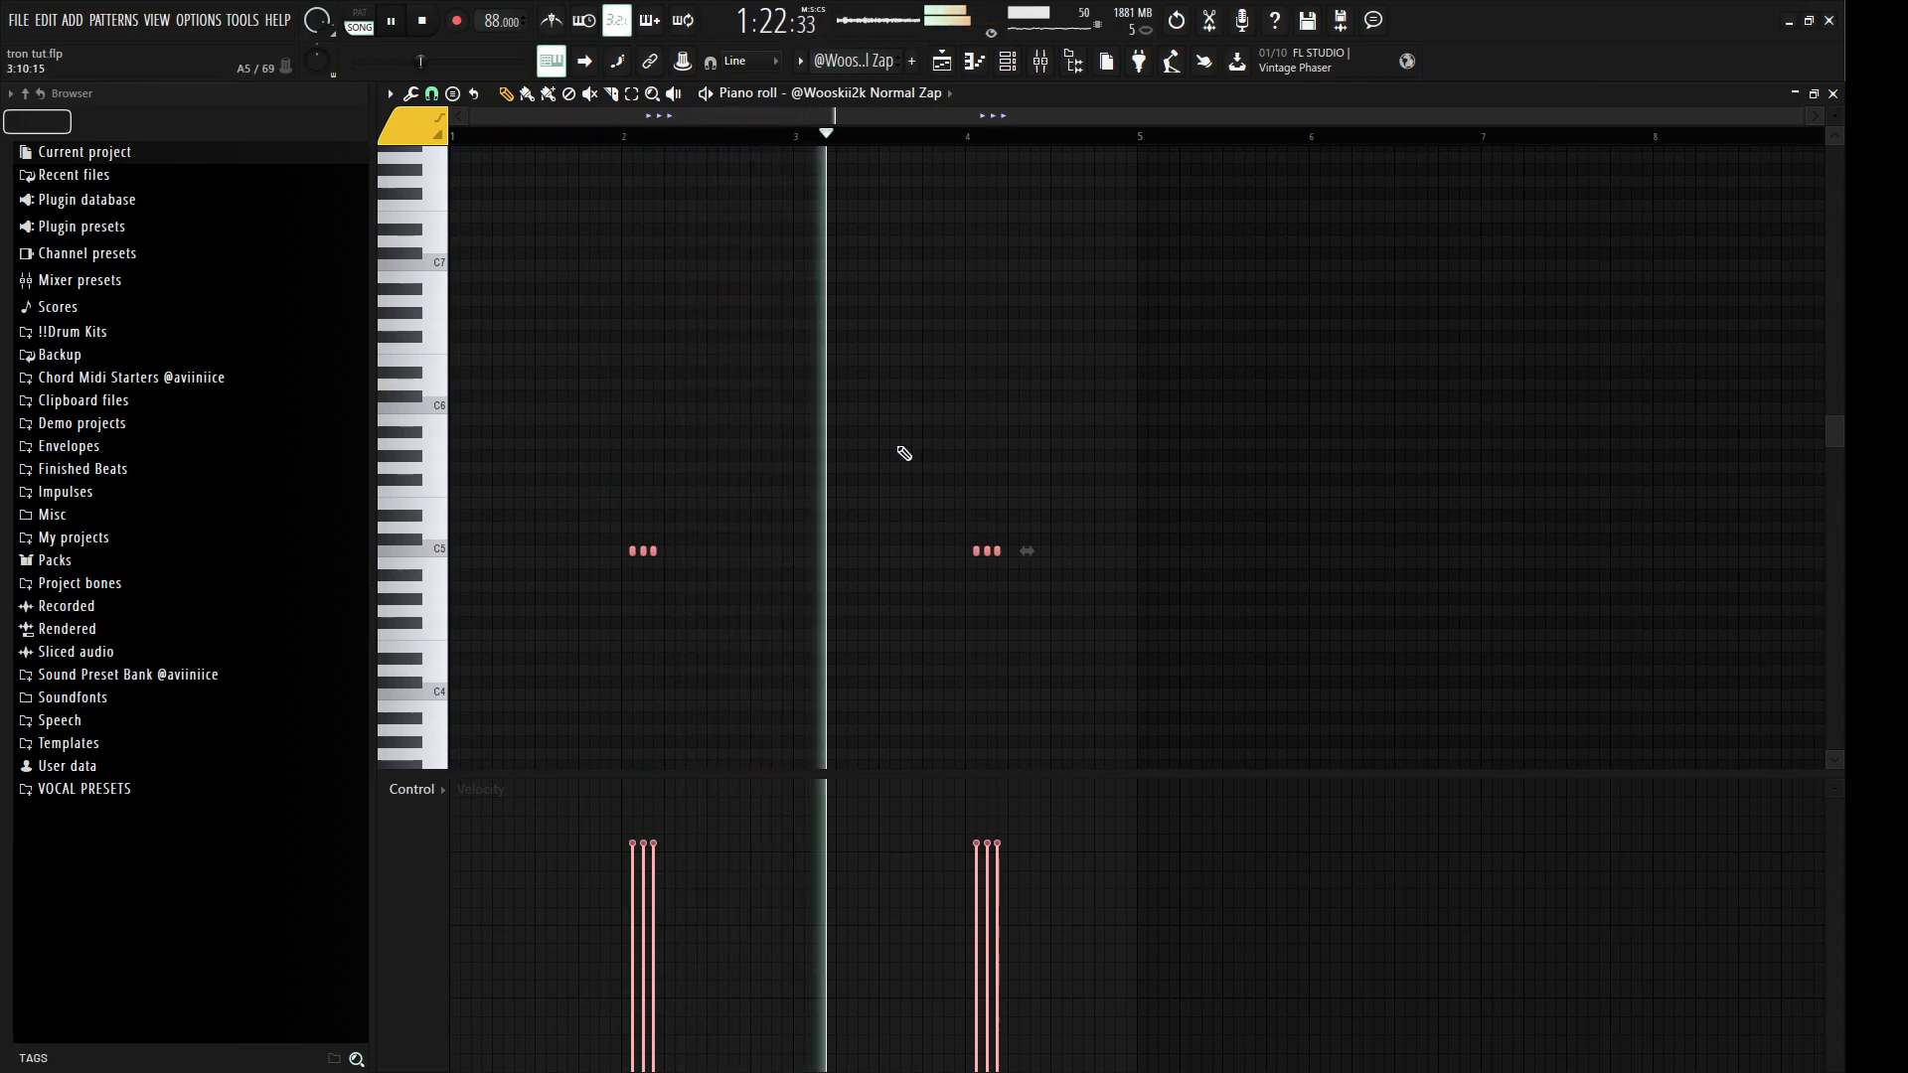
{"action": "left_click", "coordinate": [966, 435], "text": "ctrl"}
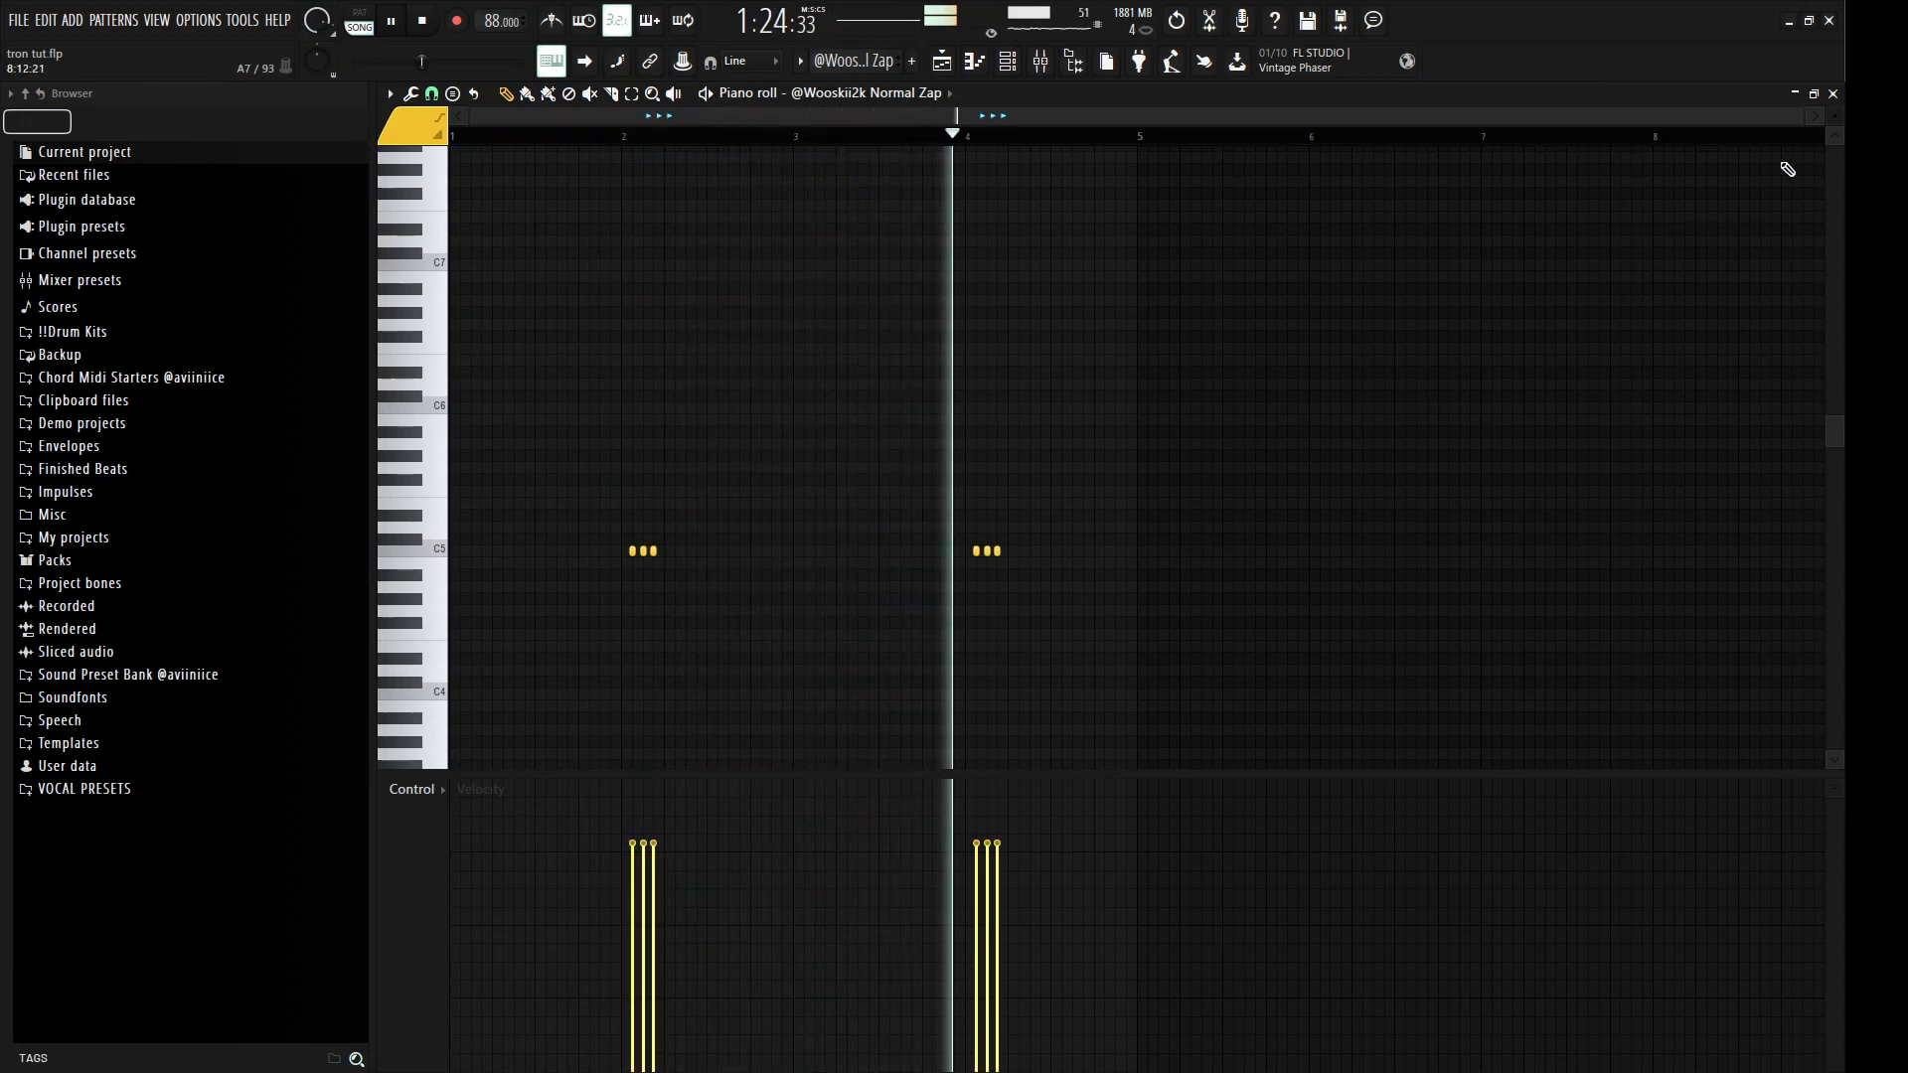
{"action": "key", "text": "F5"}
{"action": "key", "text": "space"}
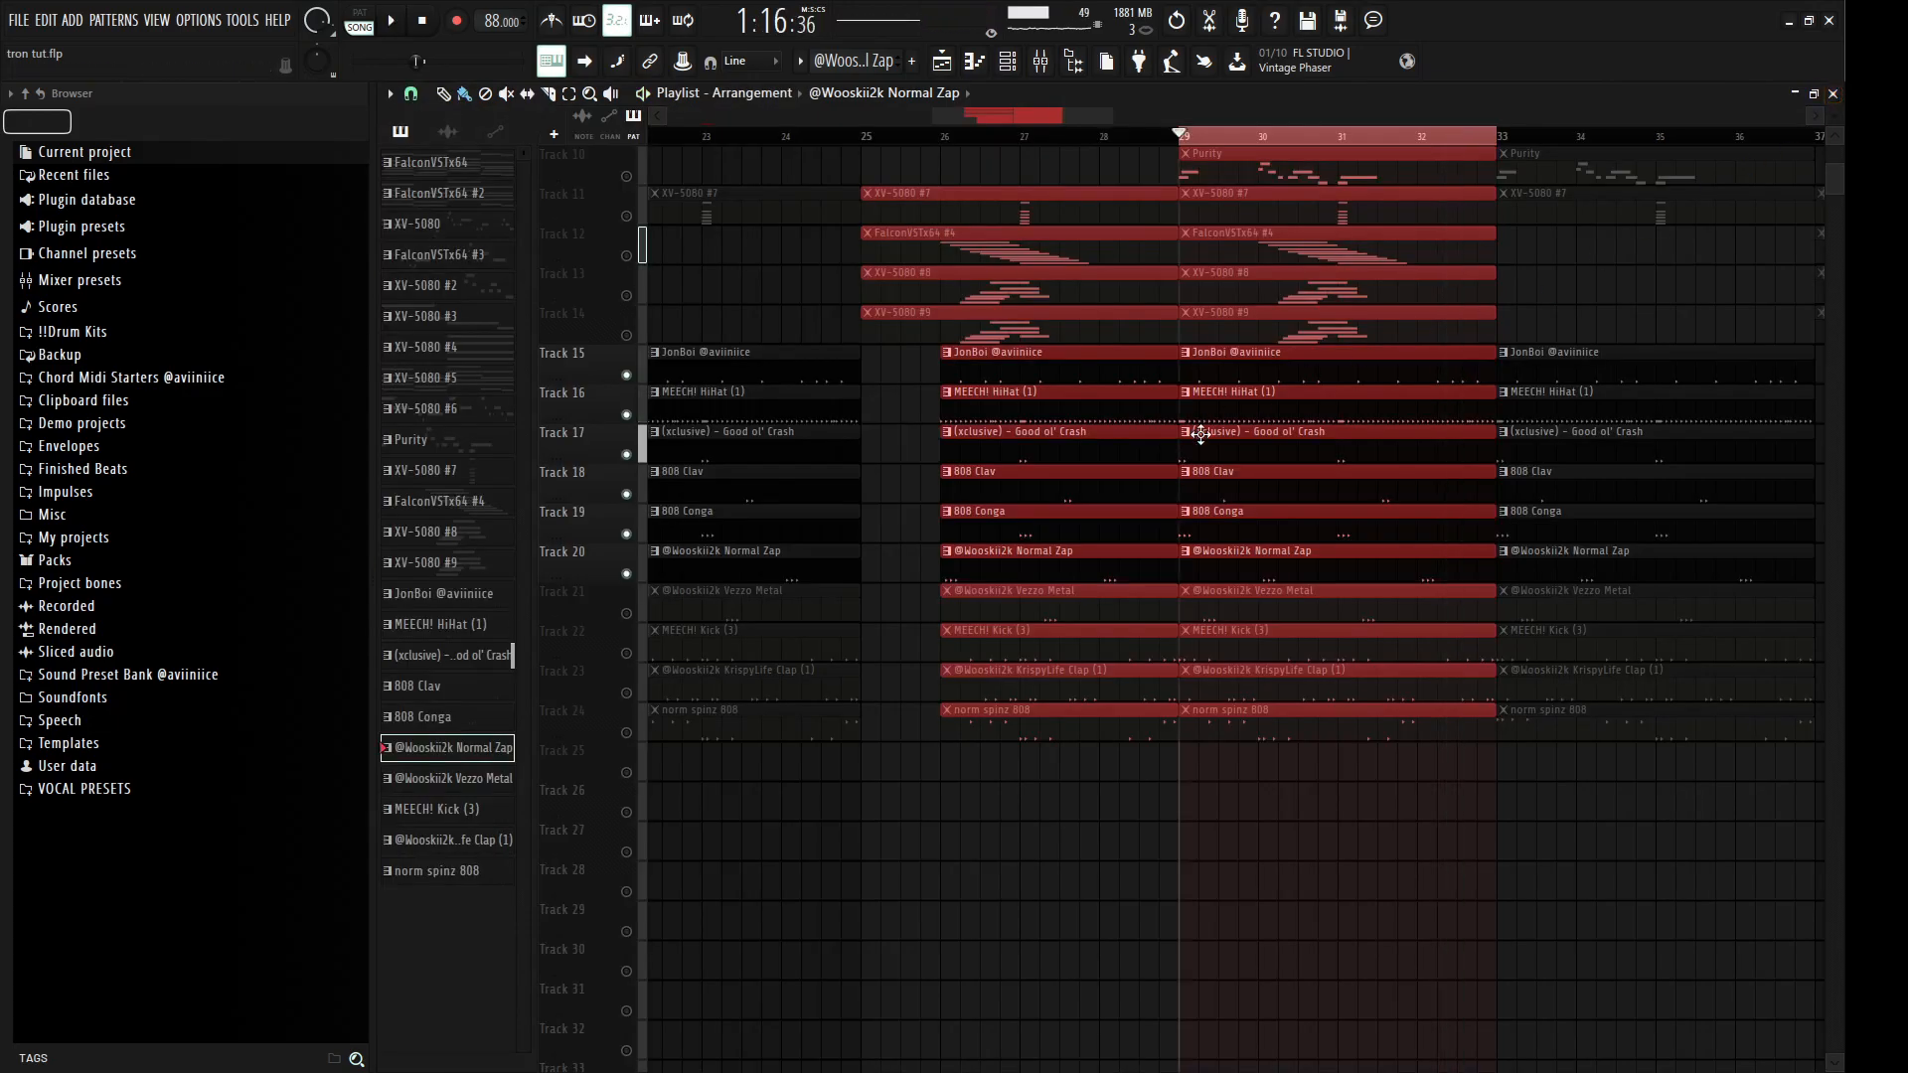
{"action": "left_click", "coordinate": [627, 613]}
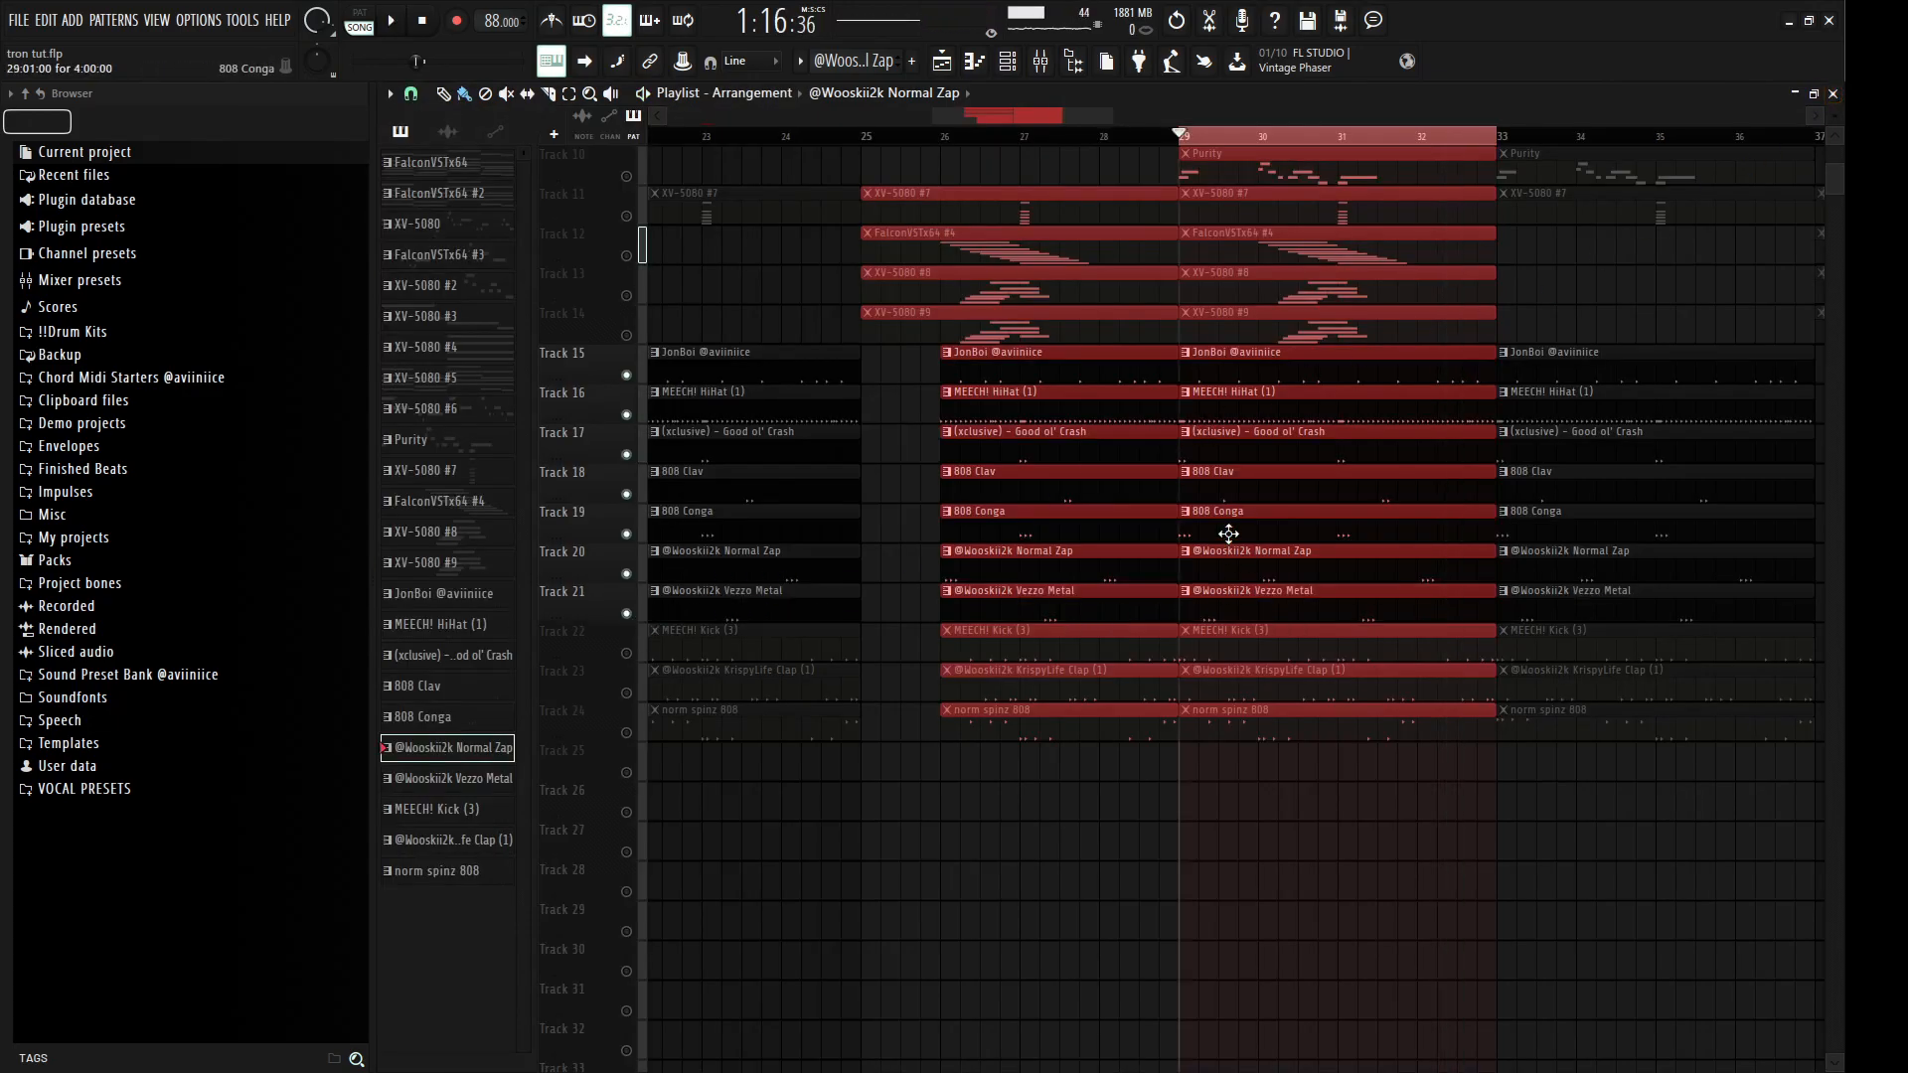
{"action": "scroll", "coordinate": [1222, 689], "scroll_direction": "up", "scroll_amount": 3}
{"action": "double_click", "coordinate": [1235, 613]}
{"action": "scroll", "coordinate": [1281, 661], "scroll_direction": "down", "scroll_amount": 6}
{"action": "left_click_drag", "start_coordinate": [1346, 664], "coordinate": [449, 402]}
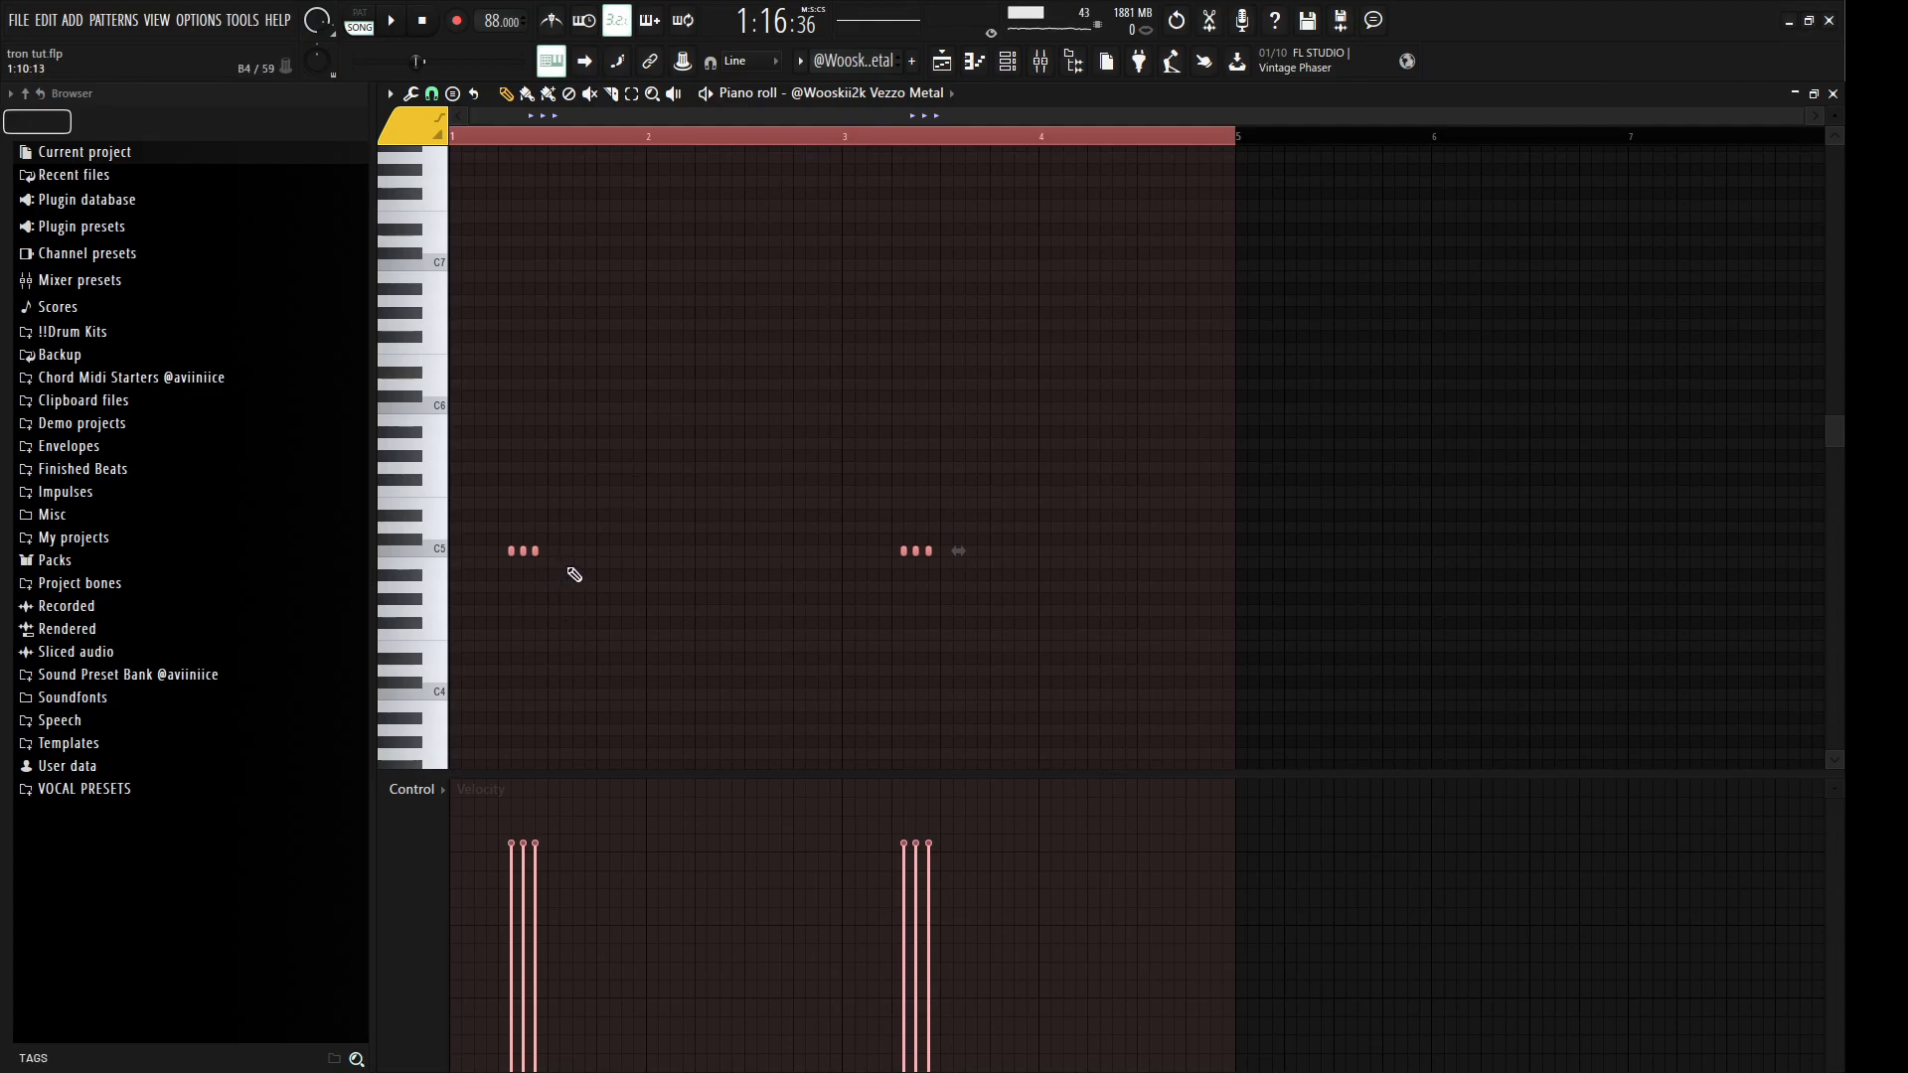
{"action": "scroll", "coordinate": [549, 558], "scroll_direction": "down", "scroll_amount": 1}
{"action": "scroll", "coordinate": [527, 527], "scroll_direction": "down", "scroll_amount": 1}
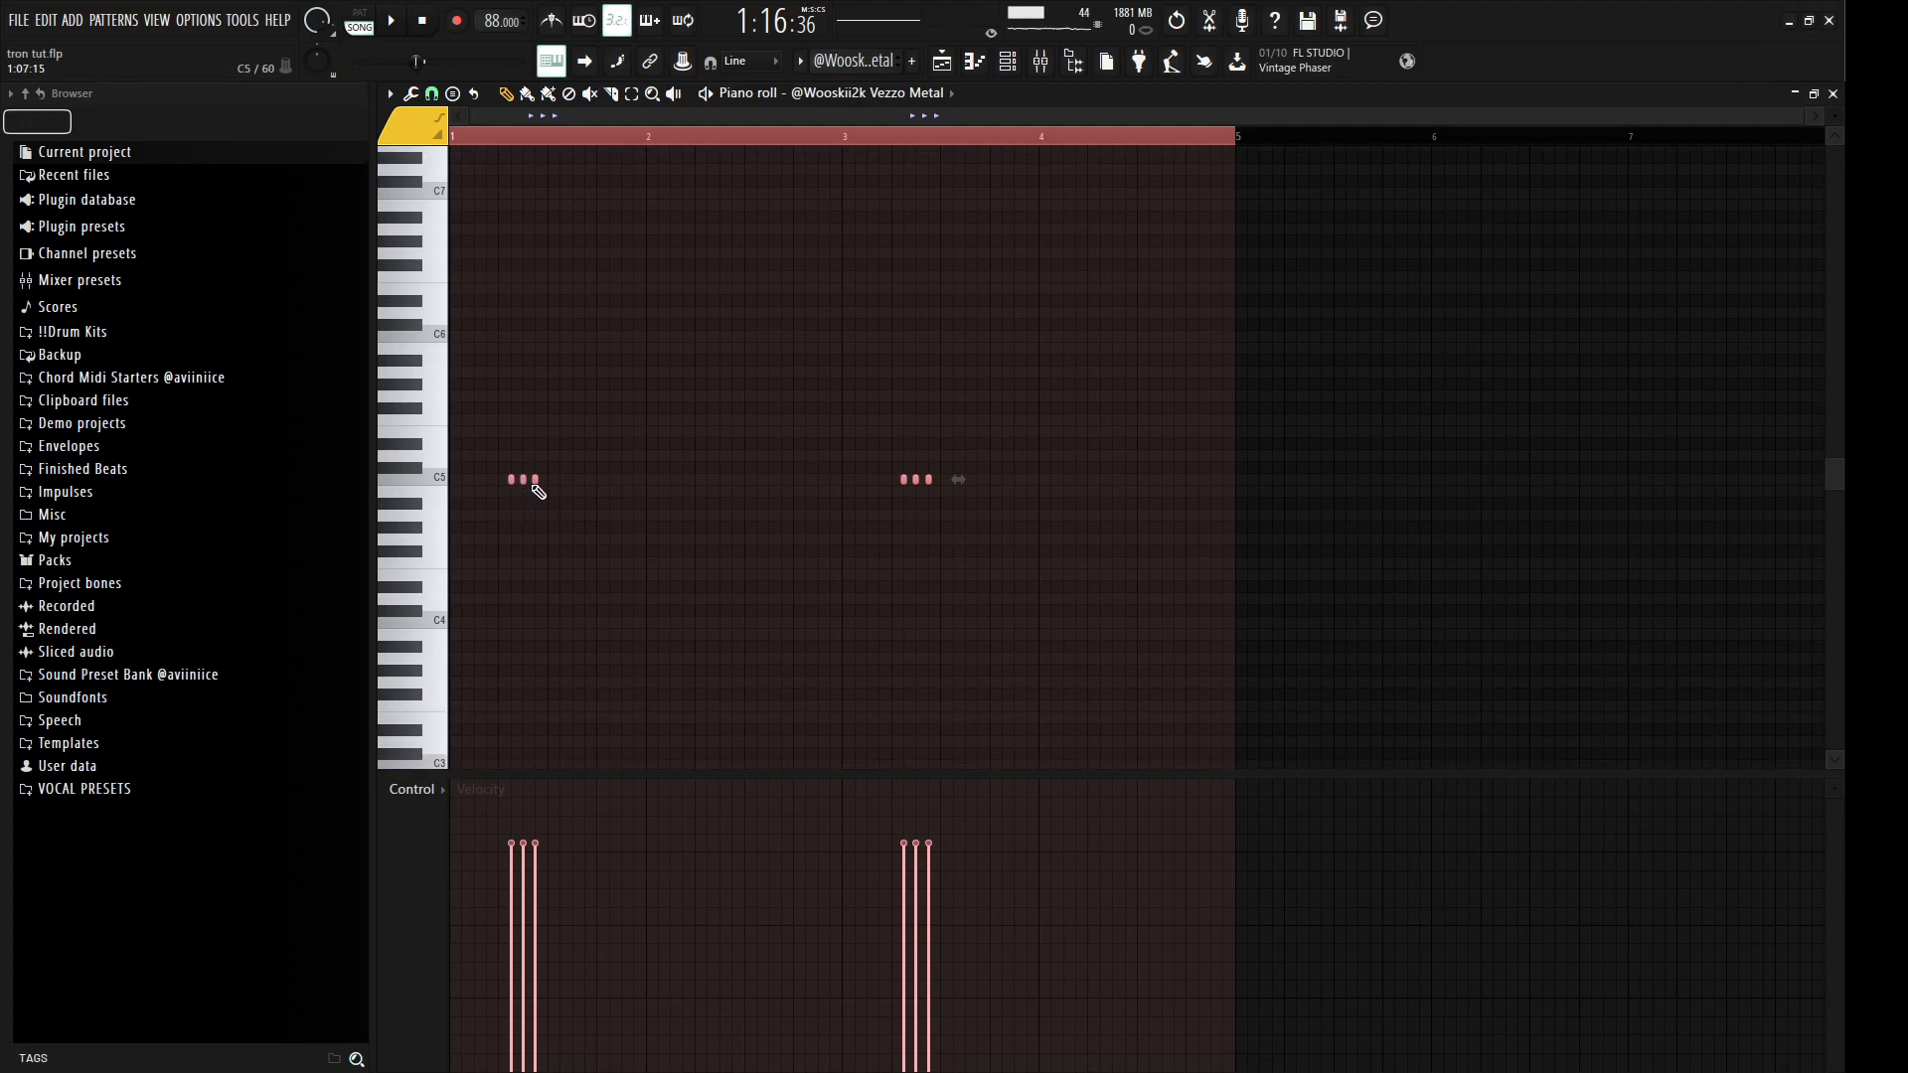
Step: Play the Vezzo Metal pattern with the other unmuted percussion, return to the arrangement, and stop playback
{"action": "key", "text": "space"}
{"action": "scroll", "coordinate": [639, 570], "scroll_direction": "up", "scroll_amount": 1}
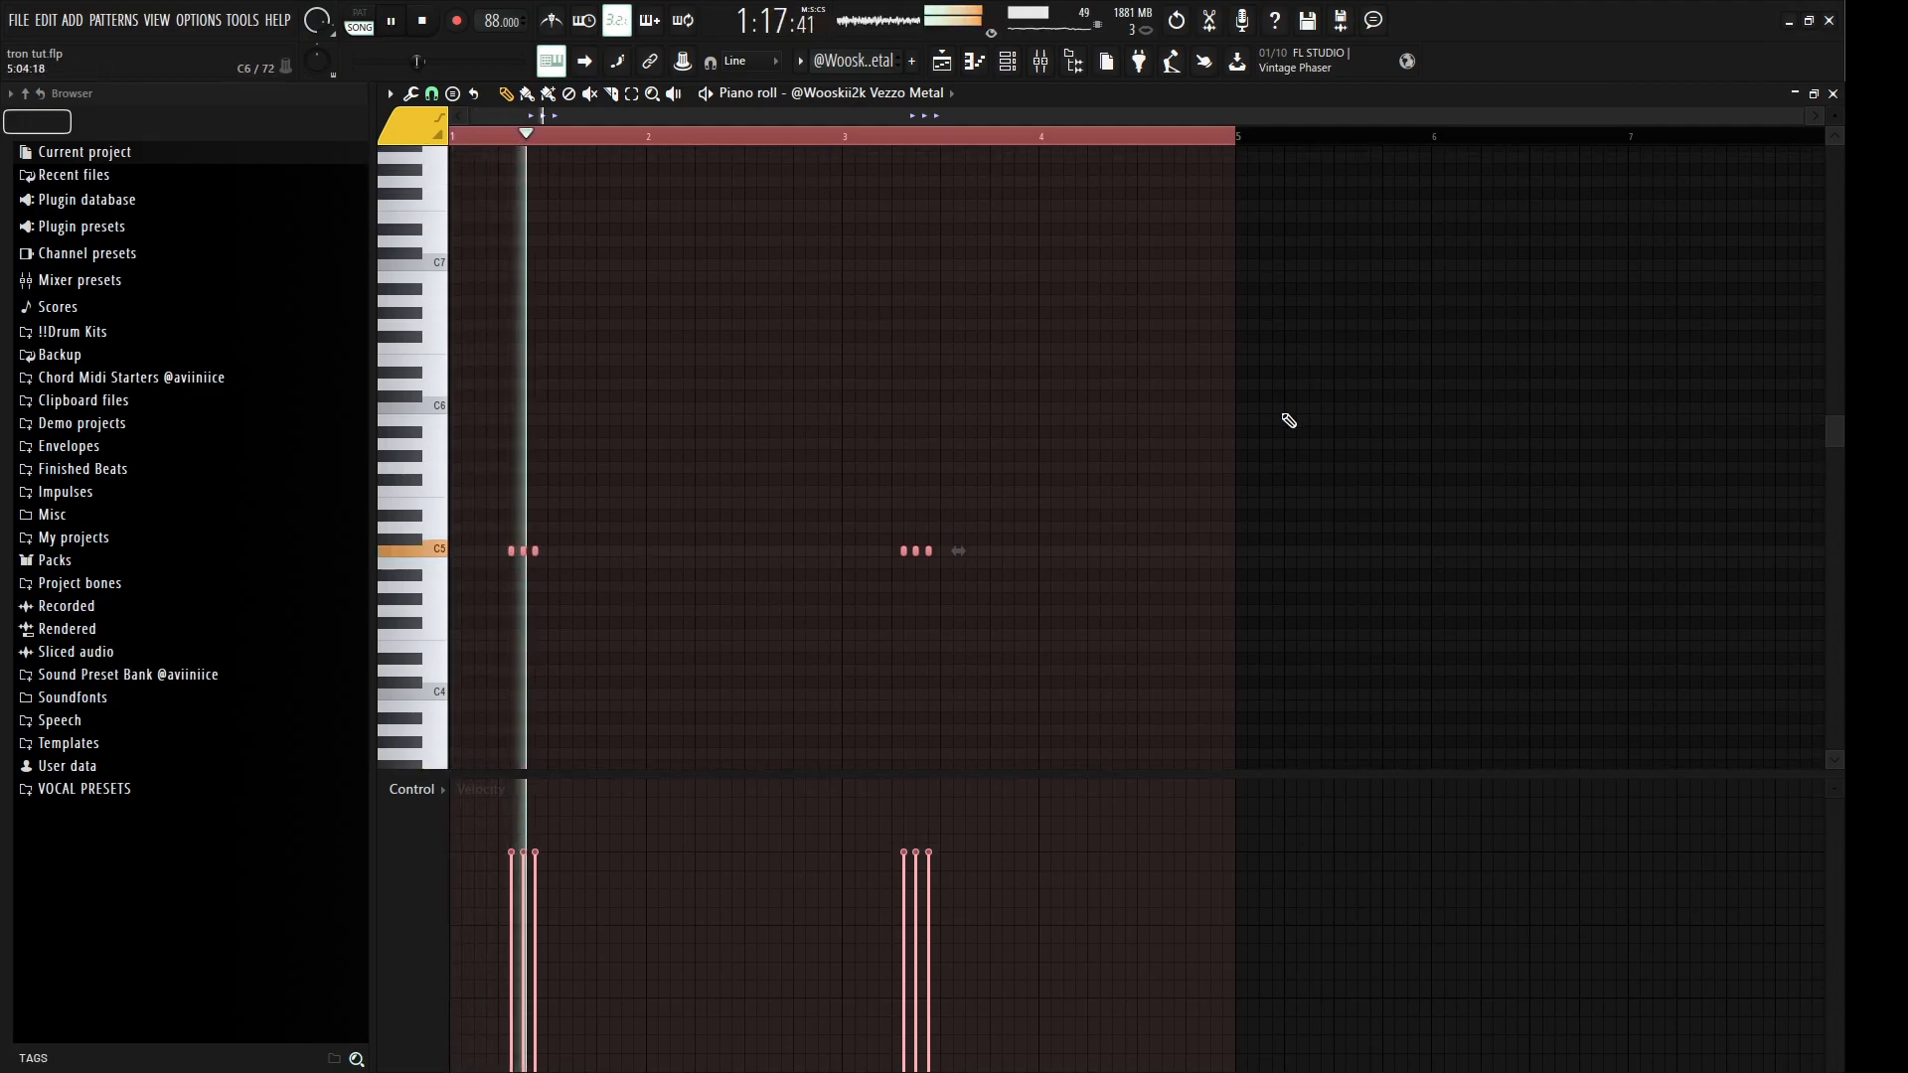
{"action": "key", "text": "F5"}
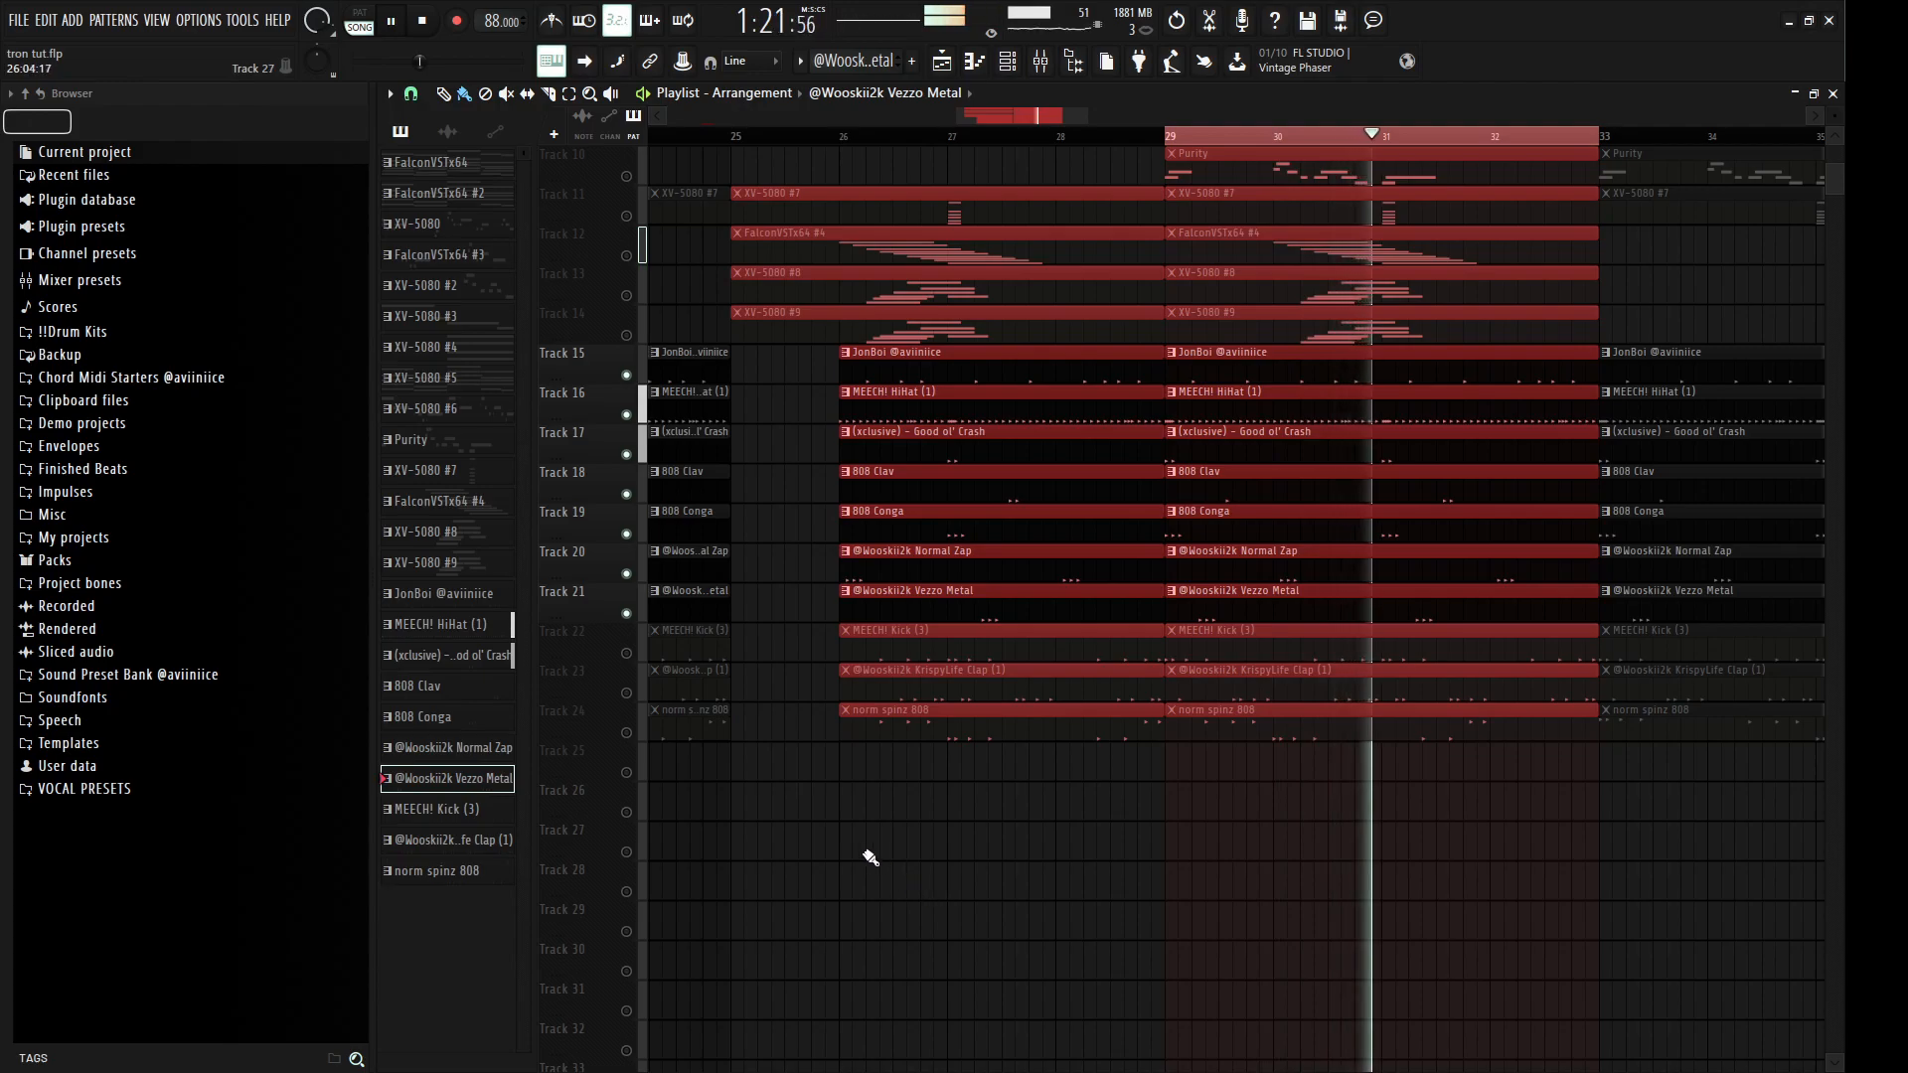
{"action": "key", "text": "space"}
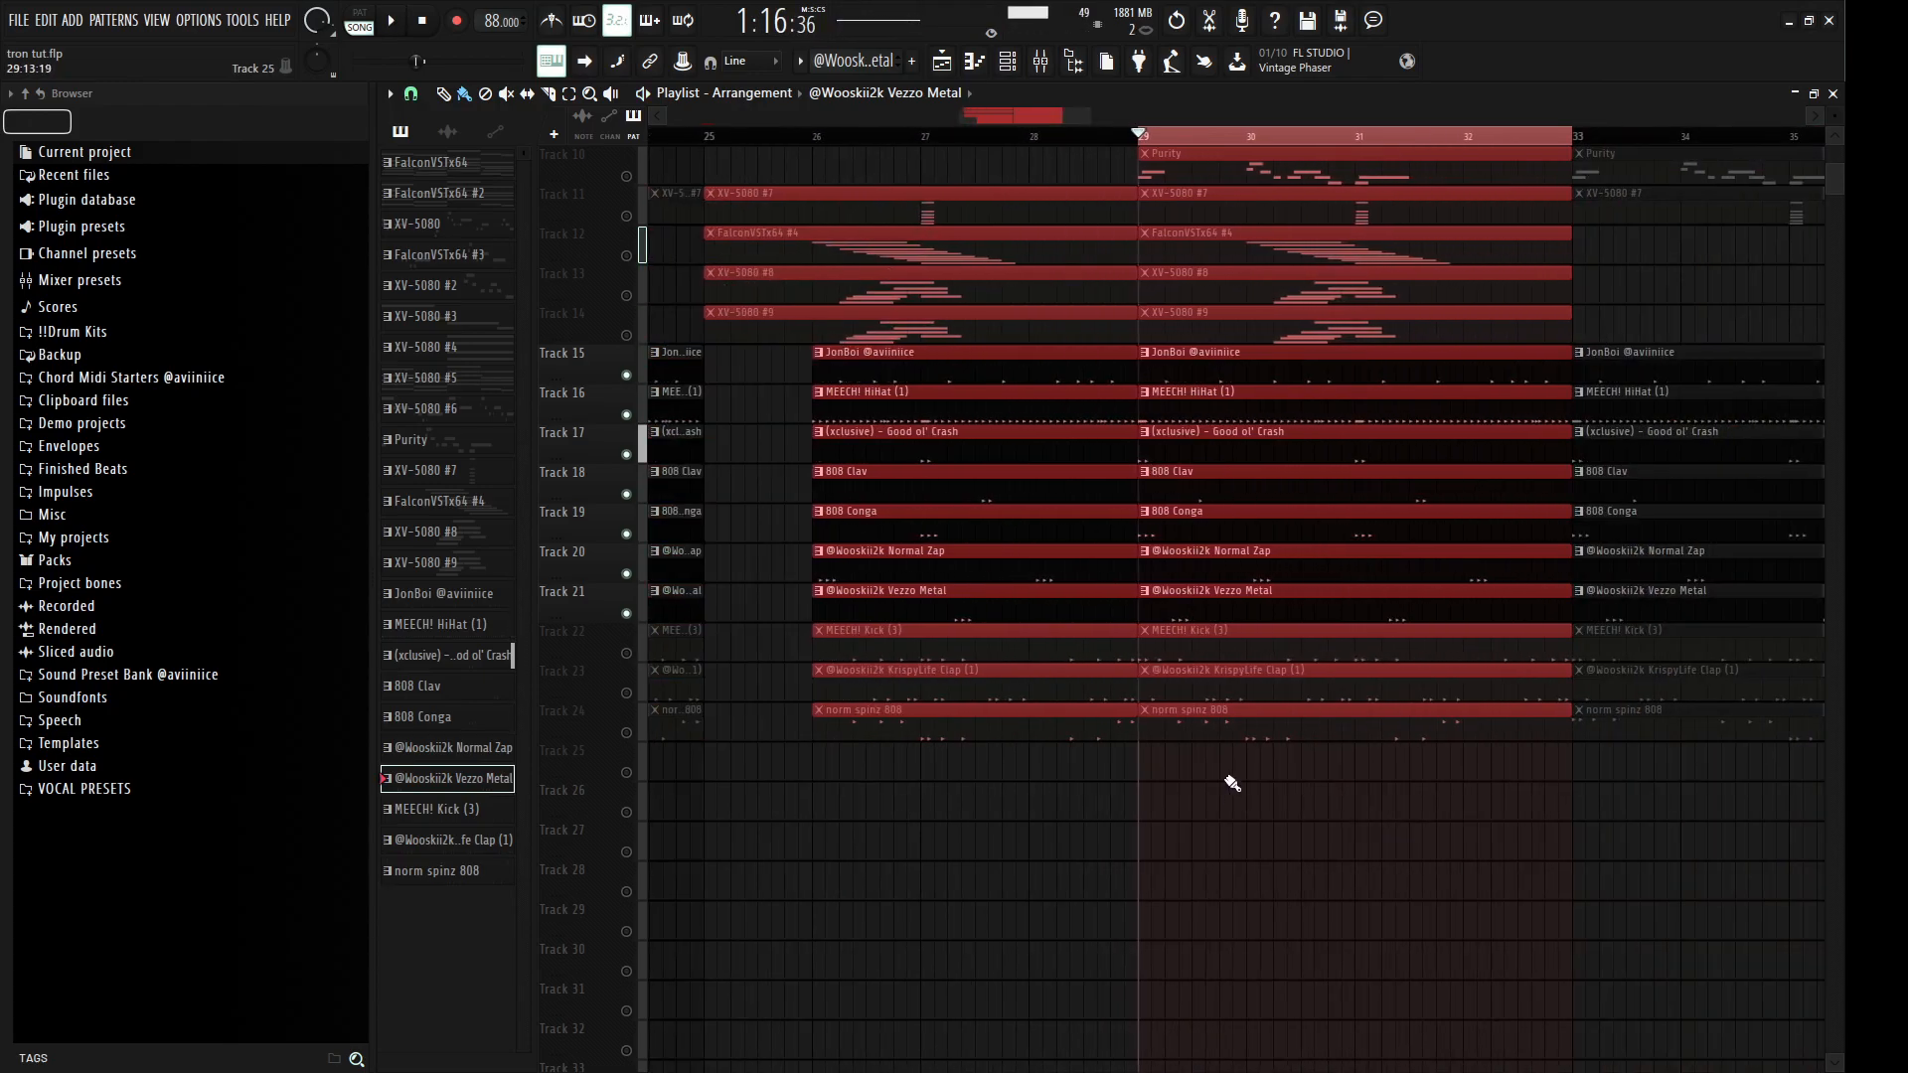
Step: Highlight the unmuted percussion clips at bar 29, and narrow the selection to the Normal Zap clip on Track 20
{"action": "scroll", "coordinate": [1232, 784], "scroll_direction": "down", "scroll_amount": 2}
{"action": "left_click_drag", "start_coordinate": [1452, 617], "coordinate": [1183, 341]}
{"action": "scroll", "coordinate": [1322, 676], "scroll_direction": "up", "scroll_amount": 2}
{"action": "left_click", "coordinate": [1241, 577]}
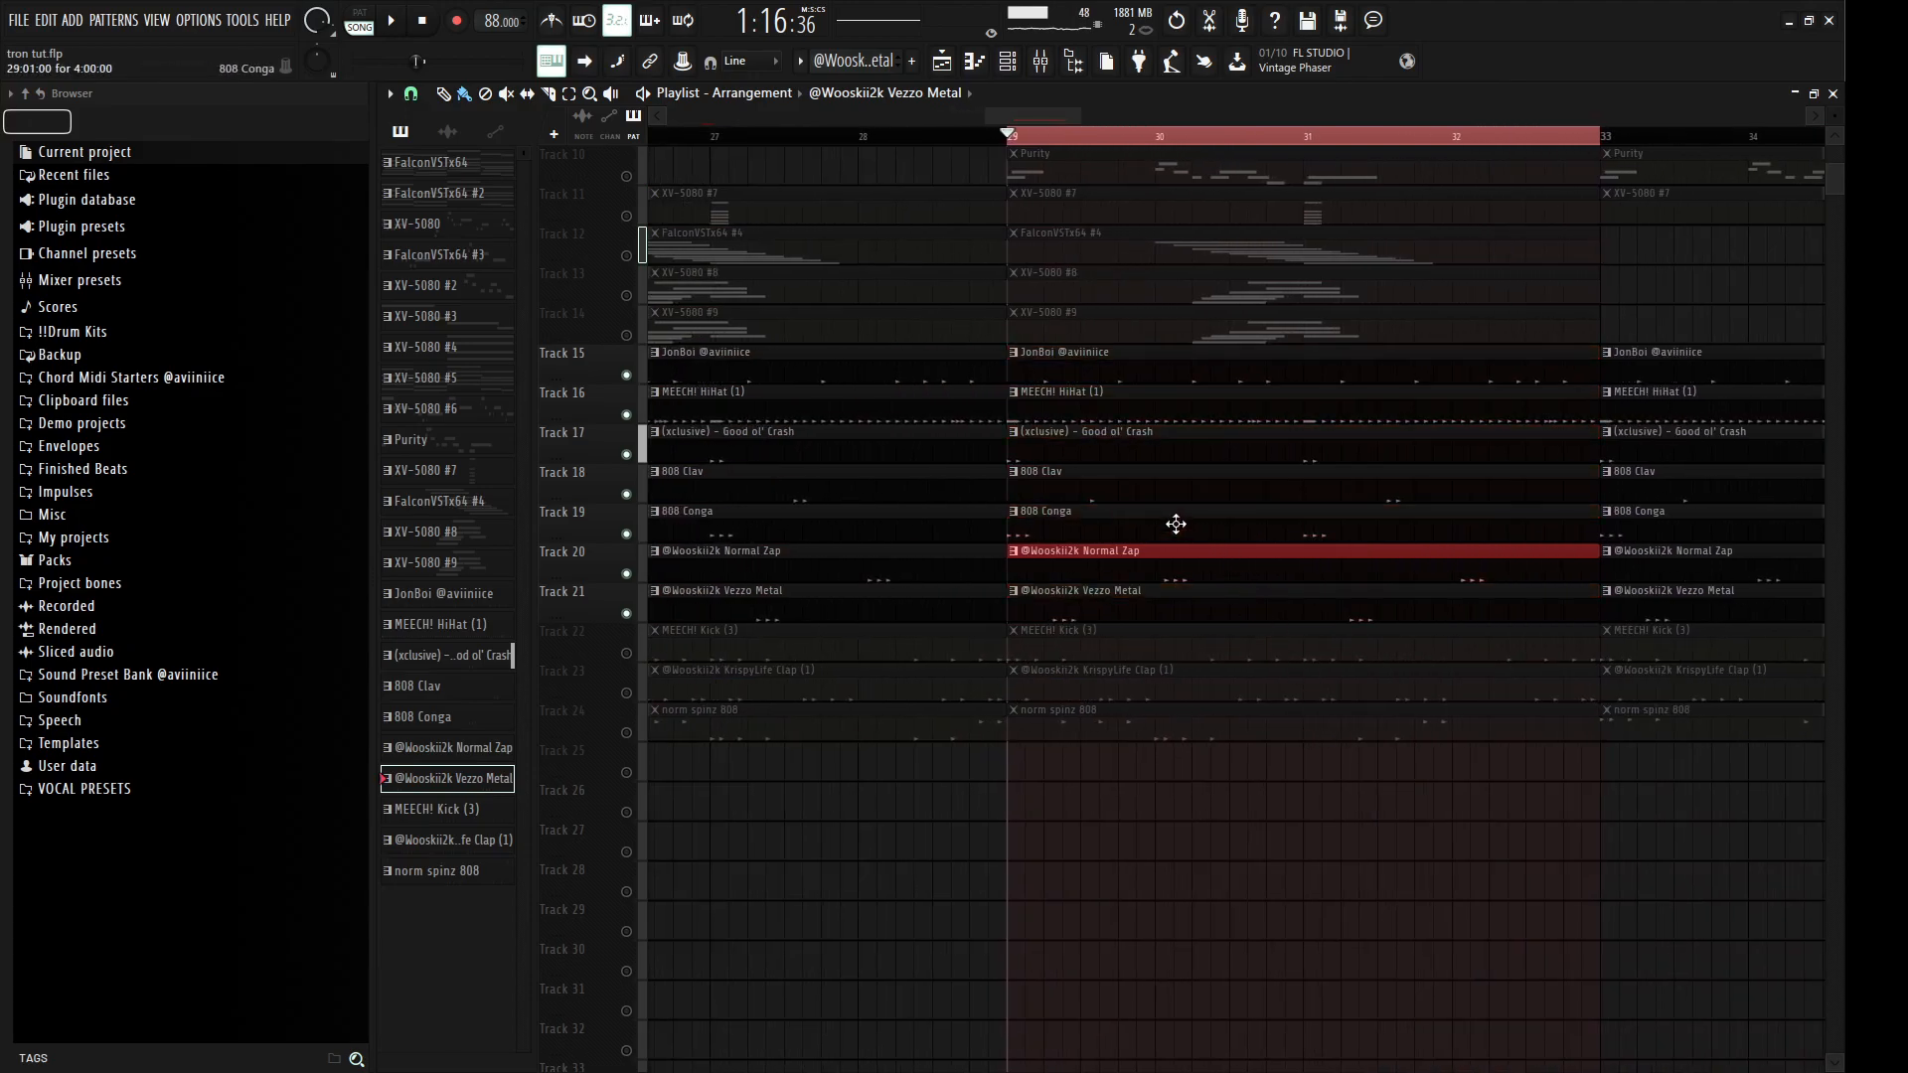
Step: Try an extra C5 note after the bar 1 note in the 808 Clav pattern, play it, delete it, and close the piano roll
{"action": "left_click", "coordinate": [1130, 496]}
{"action": "double_click", "coordinate": [1131, 496]}
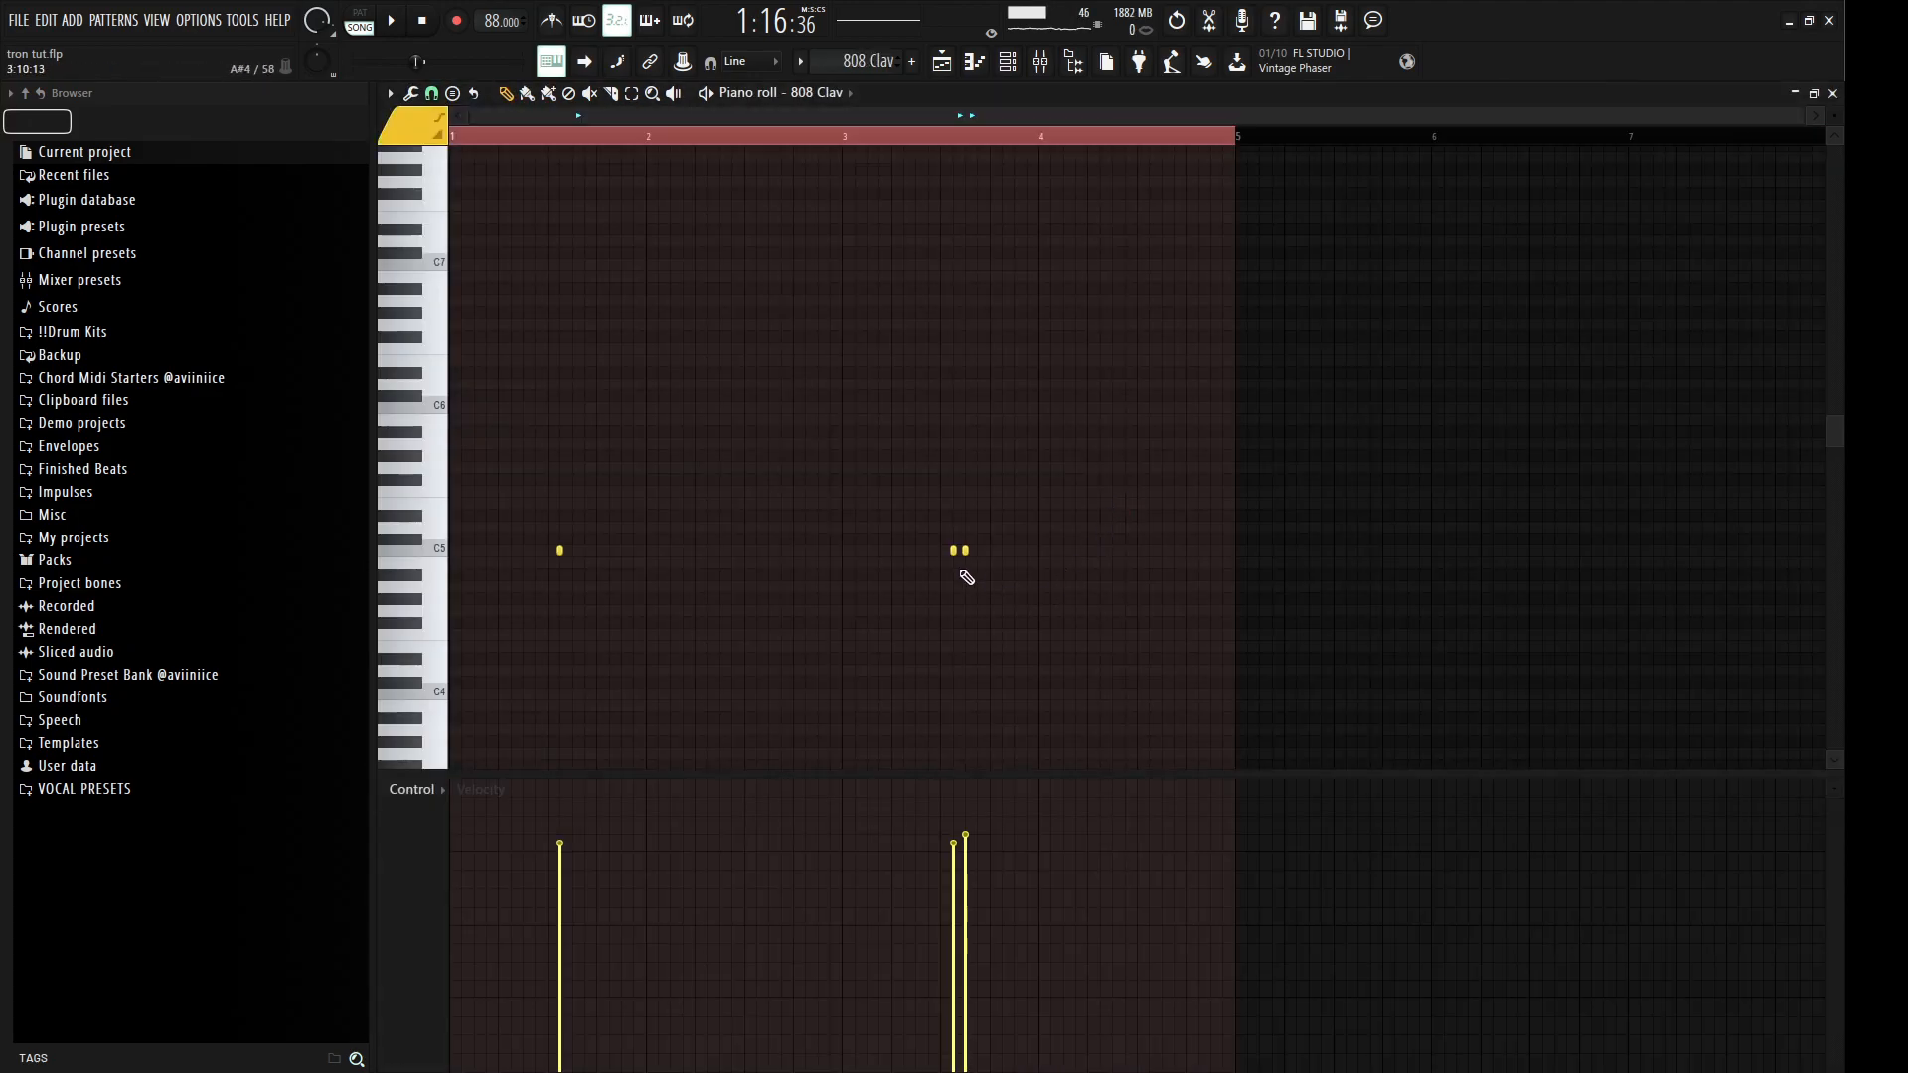
{"action": "left_click", "coordinate": [584, 552]}
{"action": "key", "text": "space"}
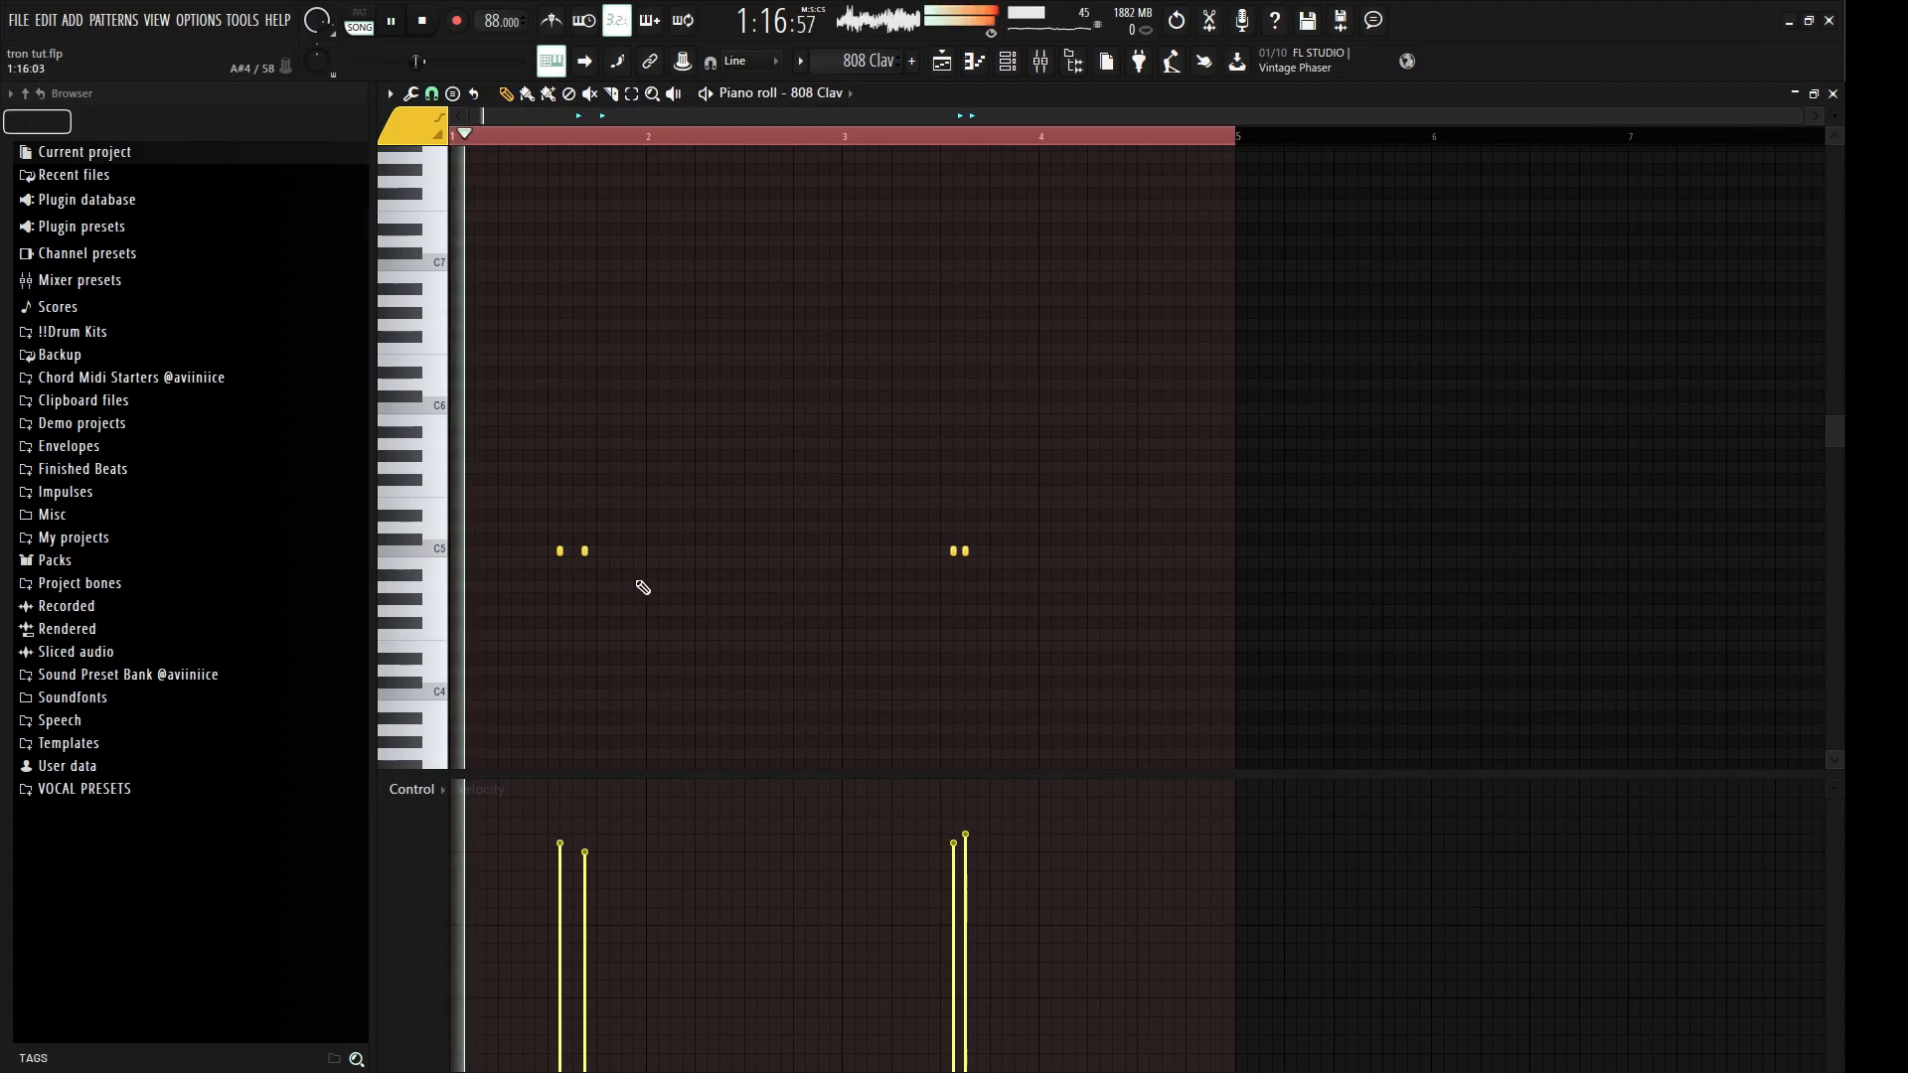
{"action": "left_click_drag", "start_coordinate": [615, 534], "coordinate": [553, 578], "text": "ctrl"}
{"action": "key", "text": "space"}
{"action": "right_click", "coordinate": [585, 552]}
{"action": "left_click", "coordinate": [1833, 95]}
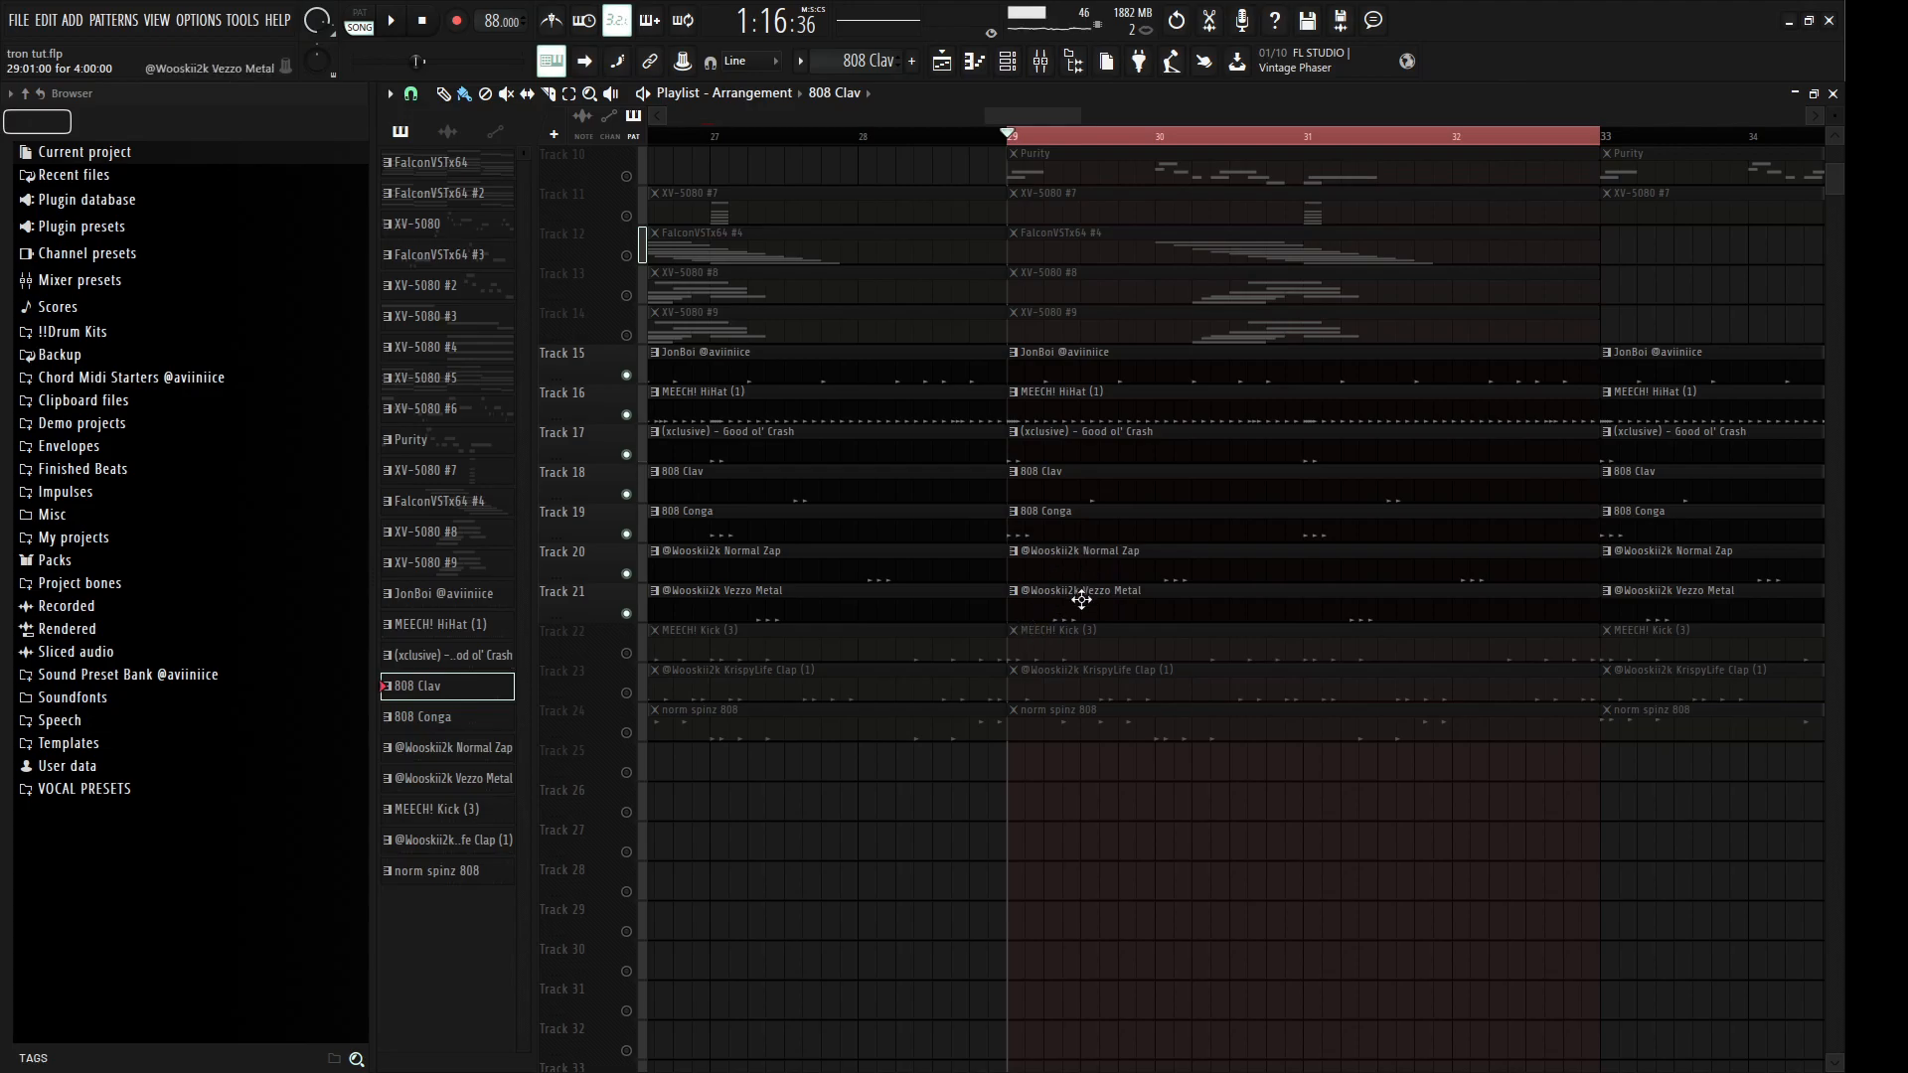
Step: Highlight the bar 29 clips on Tracks 18 to 21 together, and reduce the selection to the Normal Zap clip
{"action": "scroll", "coordinate": [1086, 707], "scroll_direction": "up", "scroll_amount": 2}
{"action": "left_click_drag", "start_coordinate": [1228, 621], "coordinate": [968, 517], "text": "ctrl"}
{"action": "scroll", "coordinate": [907, 682], "scroll_direction": "down", "scroll_amount": 2}
{"action": "left_click_drag", "start_coordinate": [1236, 621], "coordinate": [890, 484], "text": "ctrl"}
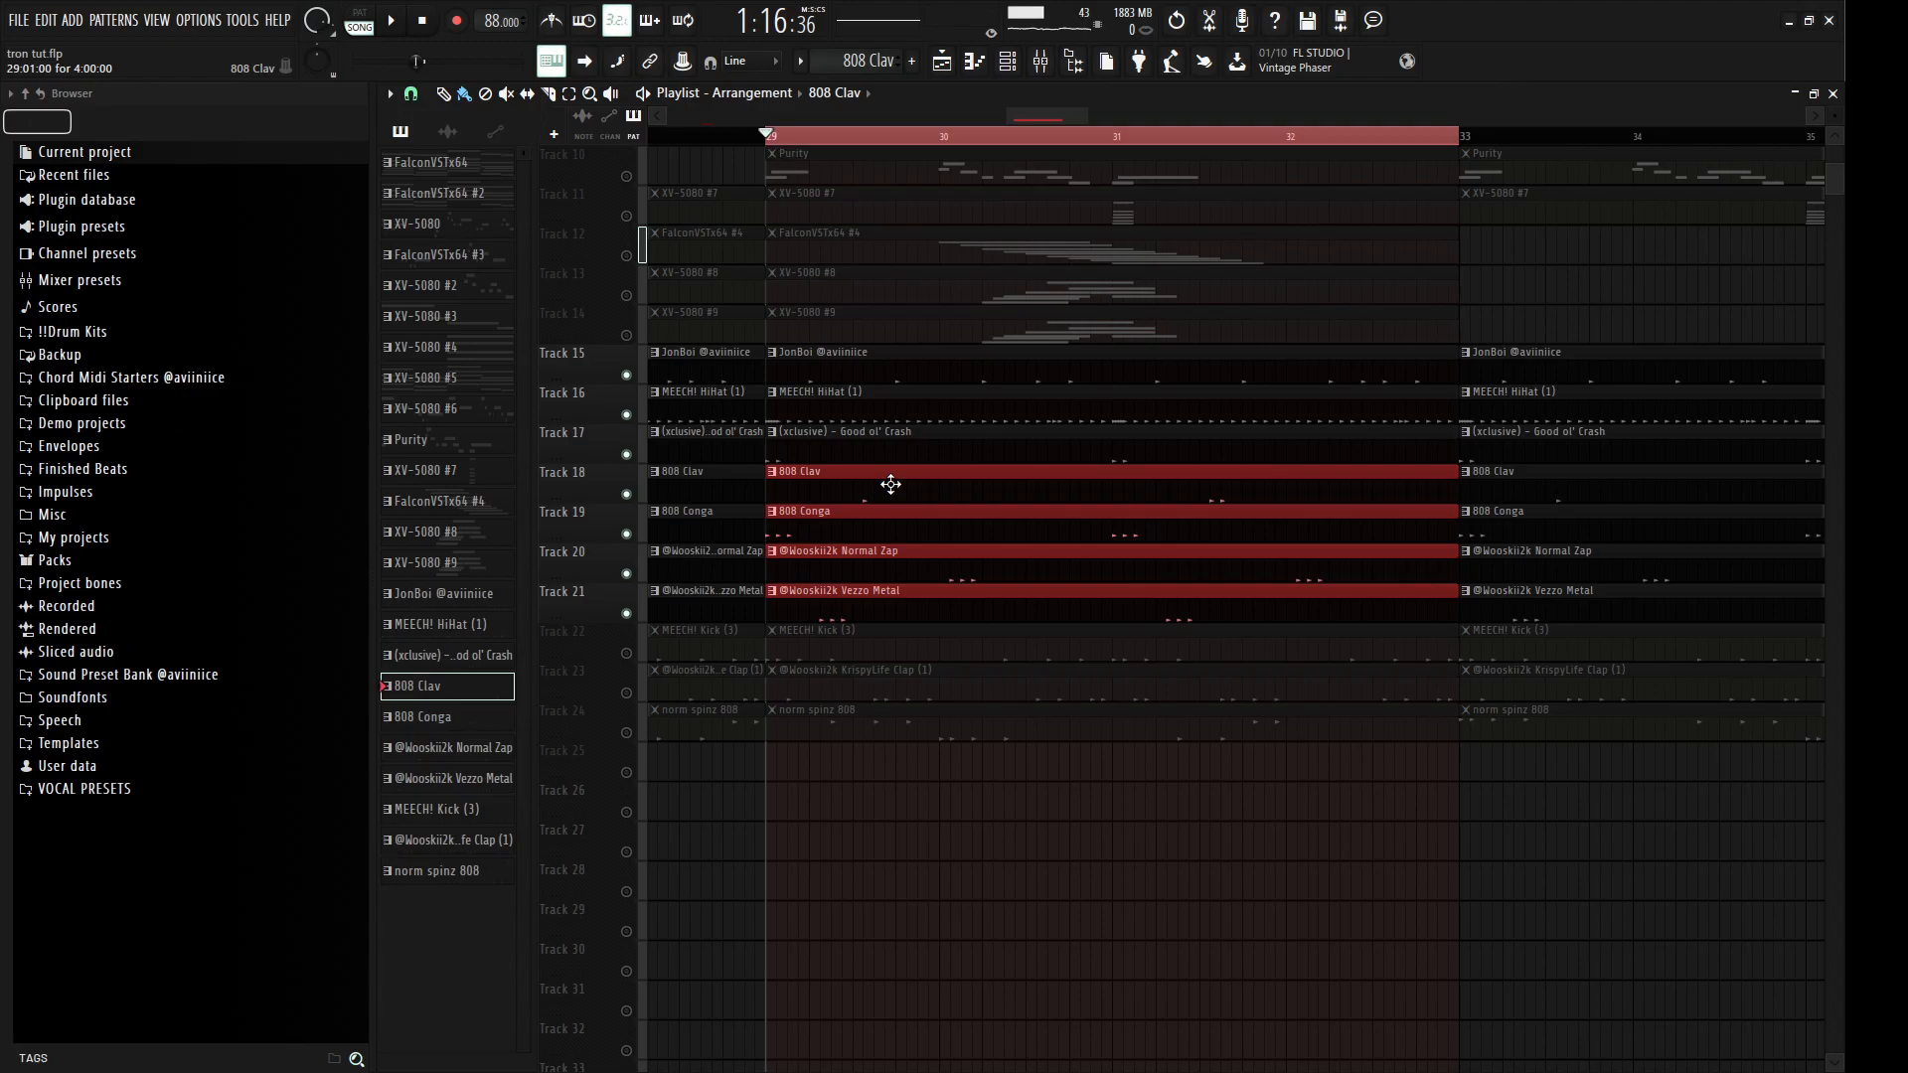
{"action": "left_click_drag", "start_coordinate": [907, 574], "coordinate": [907, 575], "text": "ctrl"}
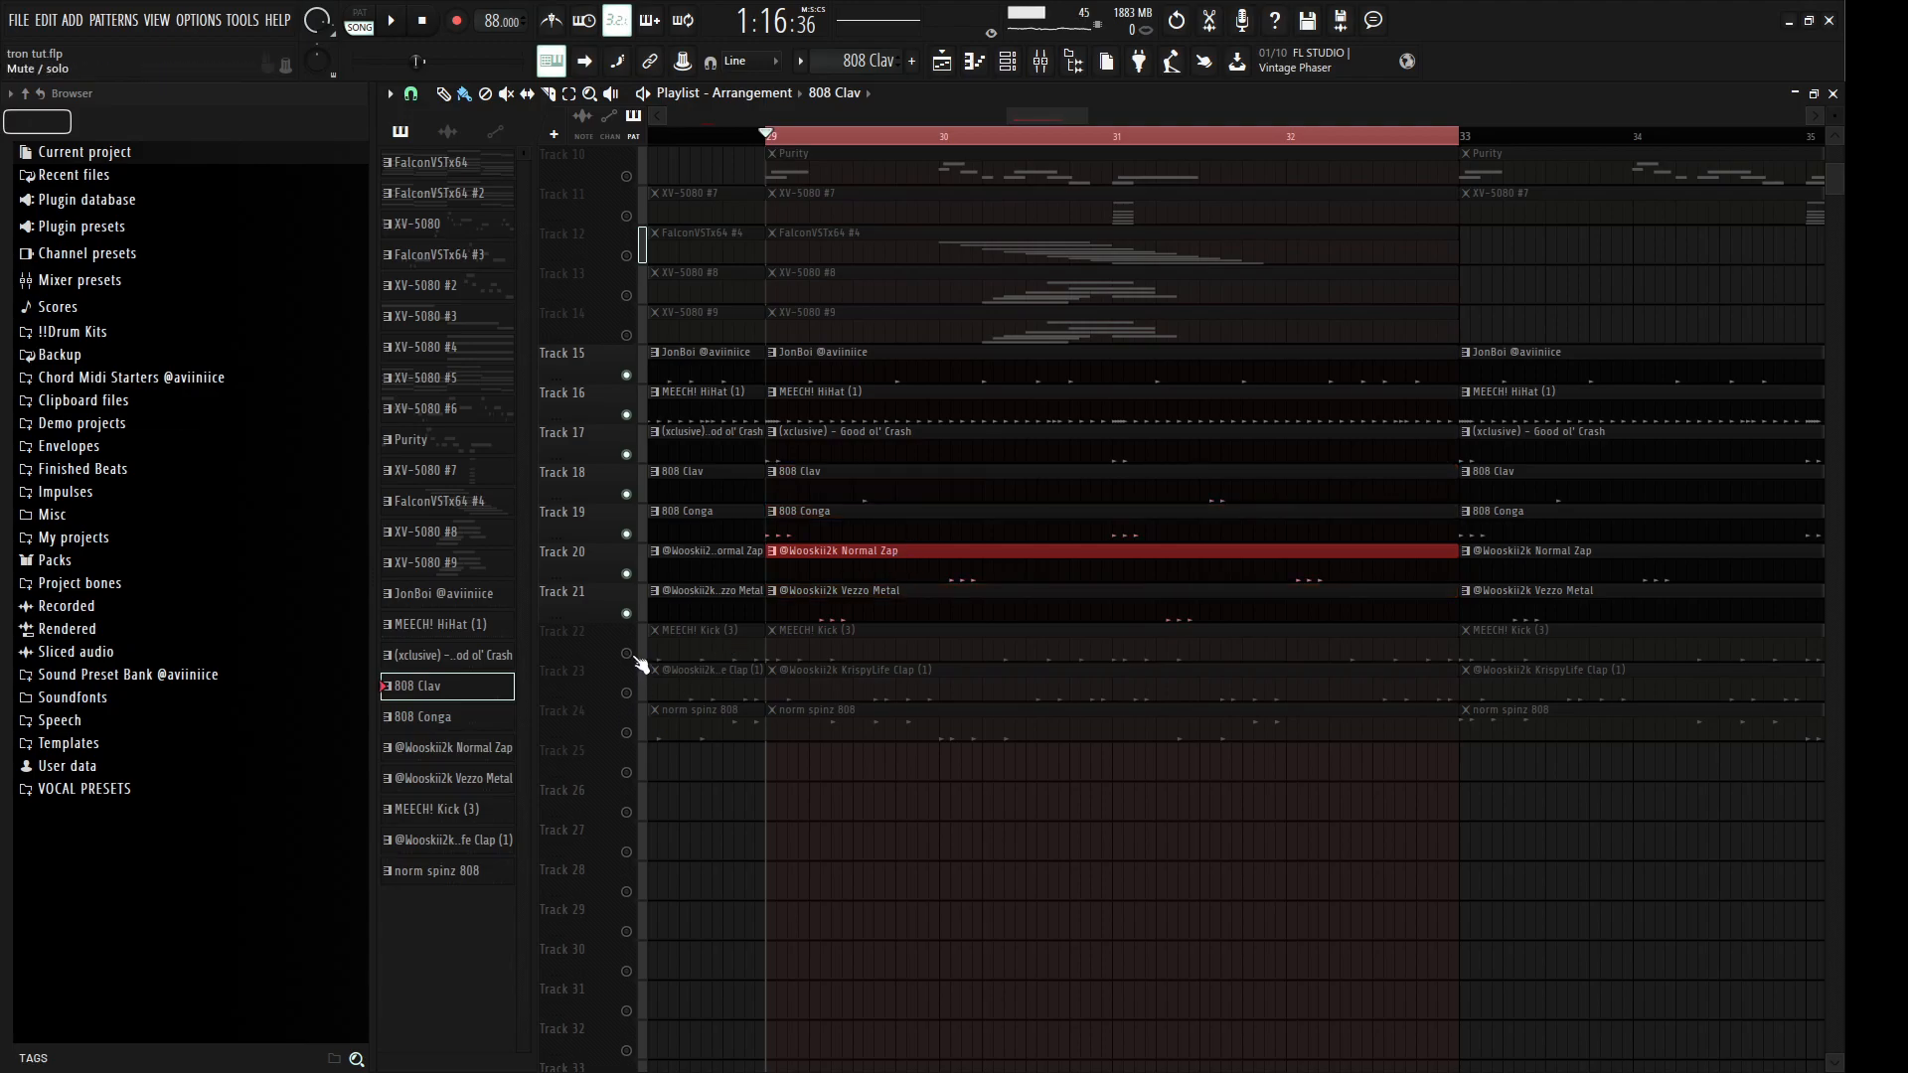
{"action": "left_click", "coordinate": [628, 693]}
{"action": "left_click", "coordinate": [892, 776], "text": "ctrl"}
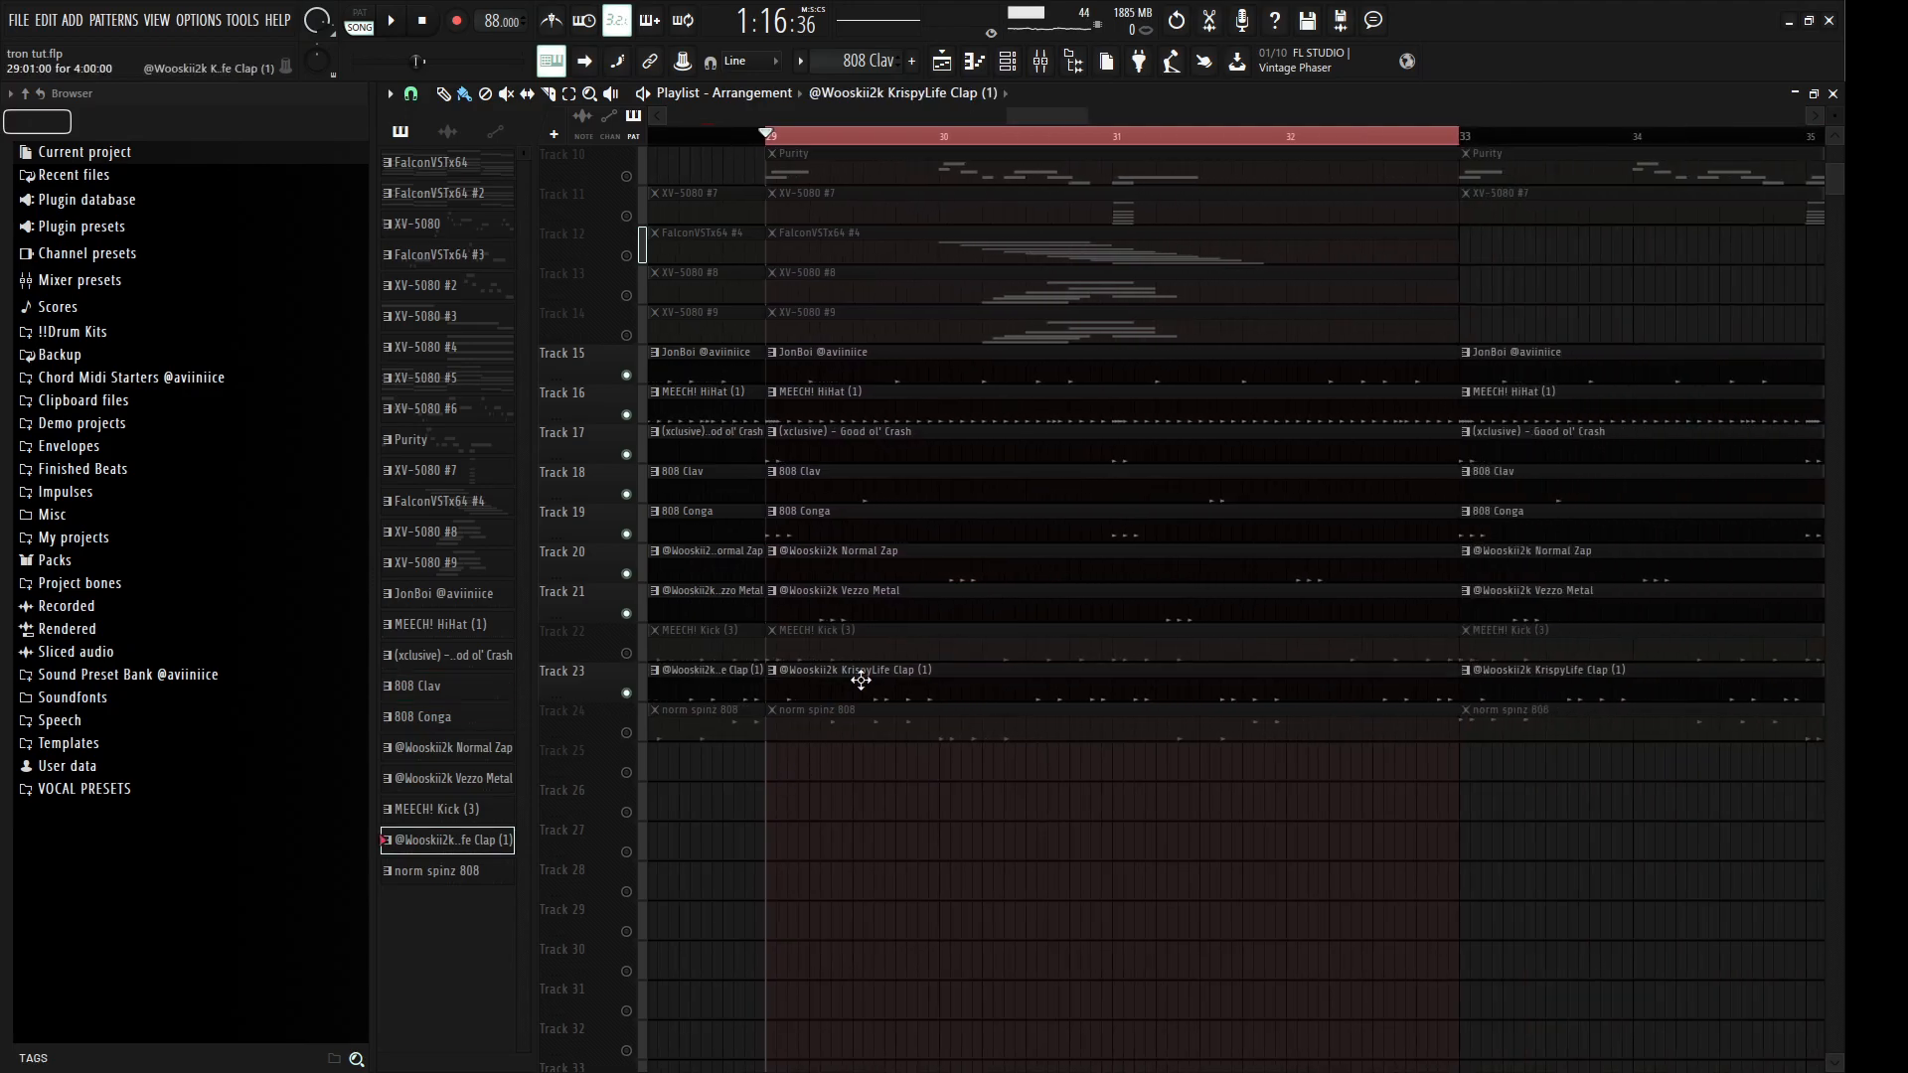
{"action": "double_click", "coordinate": [861, 675]}
{"action": "scroll", "coordinate": [918, 723], "scroll_direction": "down", "scroll_amount": 2}
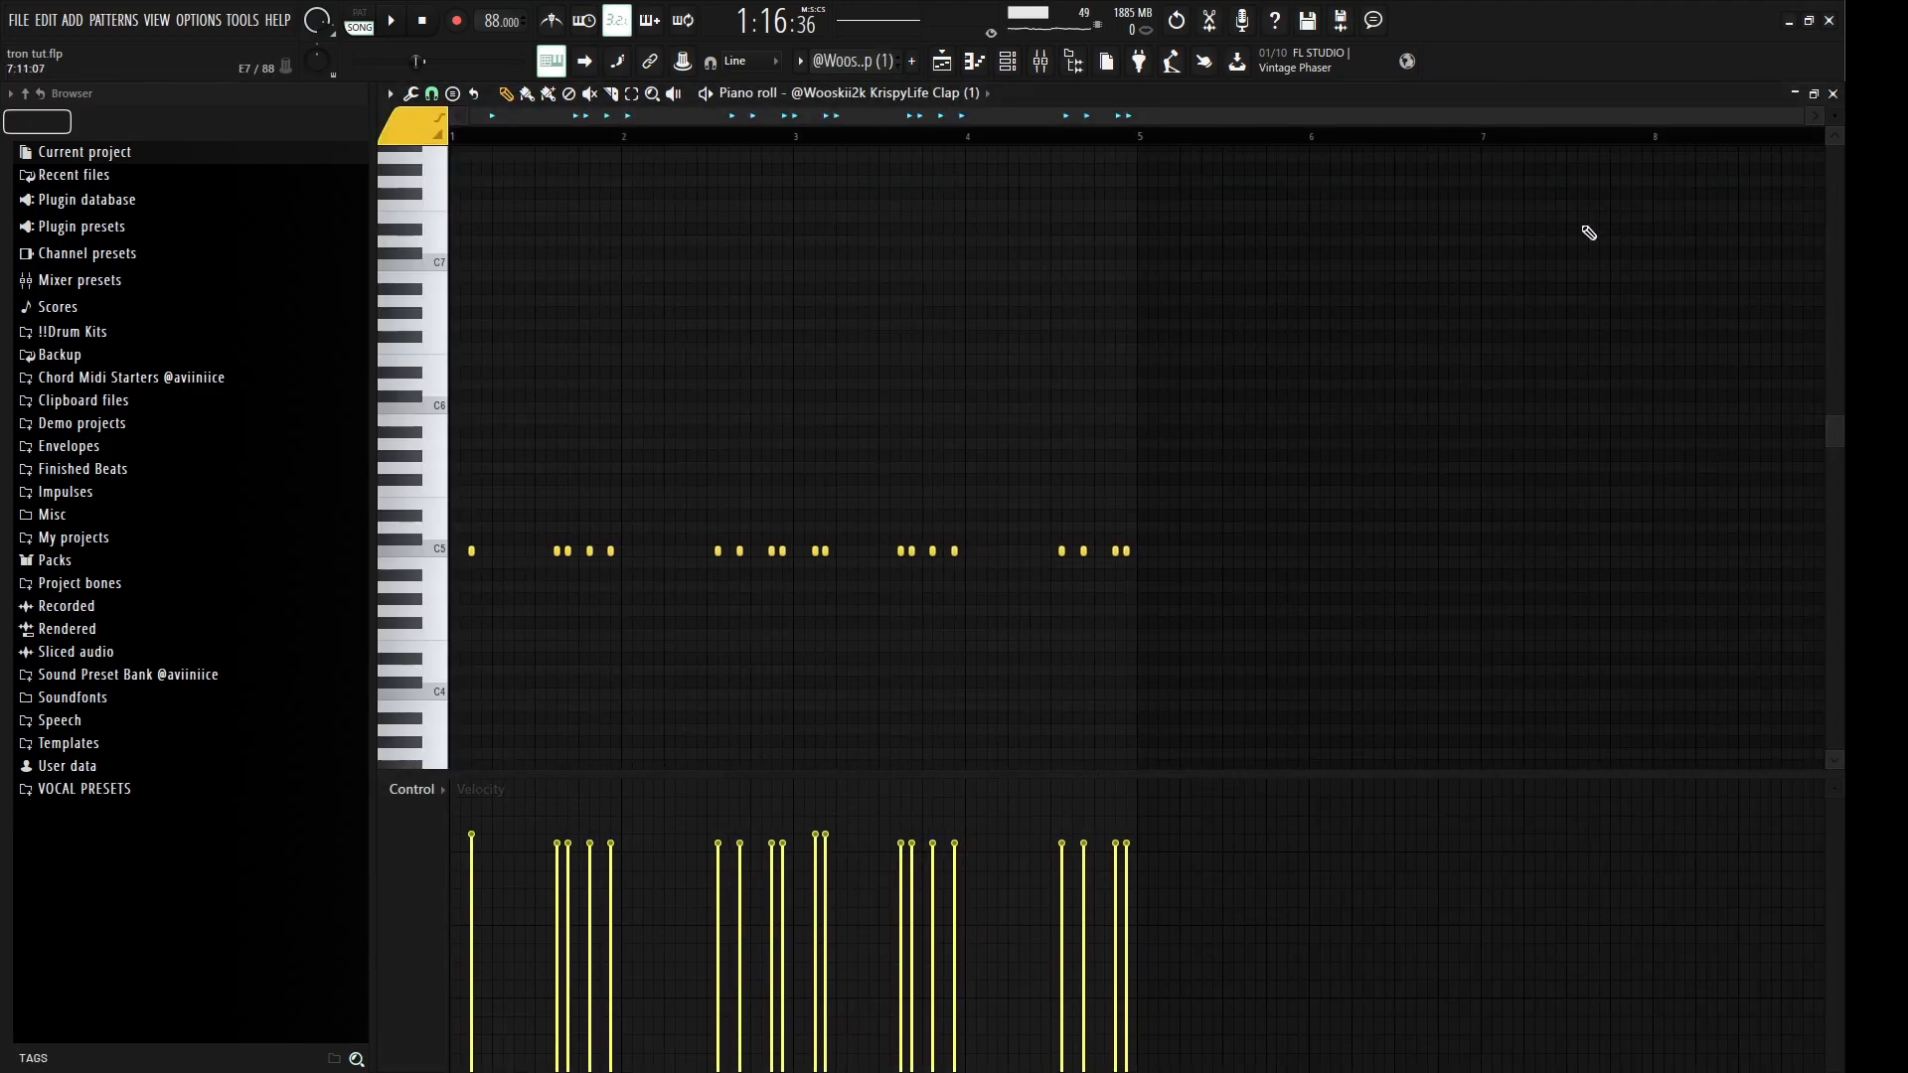
{"action": "left_click_drag", "start_coordinate": [1261, 554], "coordinate": [435, 463]}
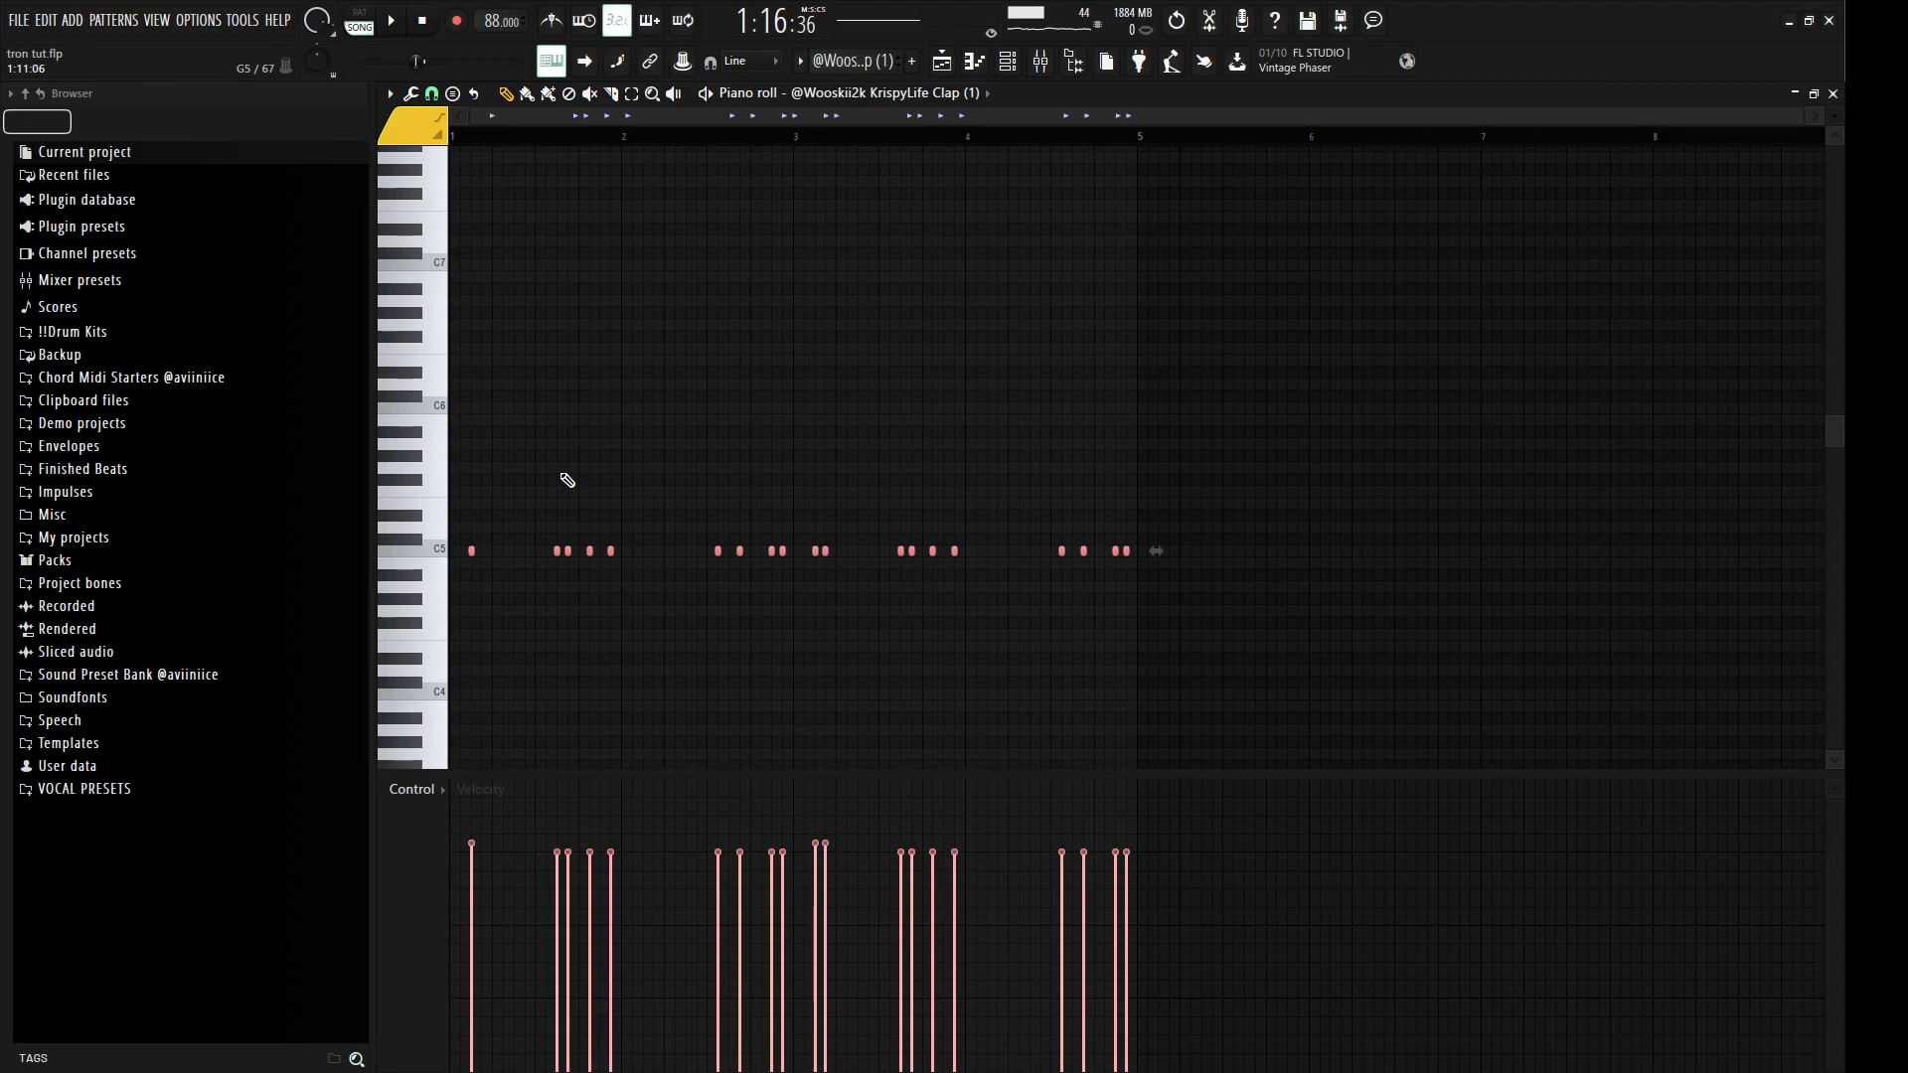
Step: Select the first clap note in bar 1, play the clap pattern with the other percussion, and select all its notes again
{"action": "left_click", "coordinate": [469, 551]}
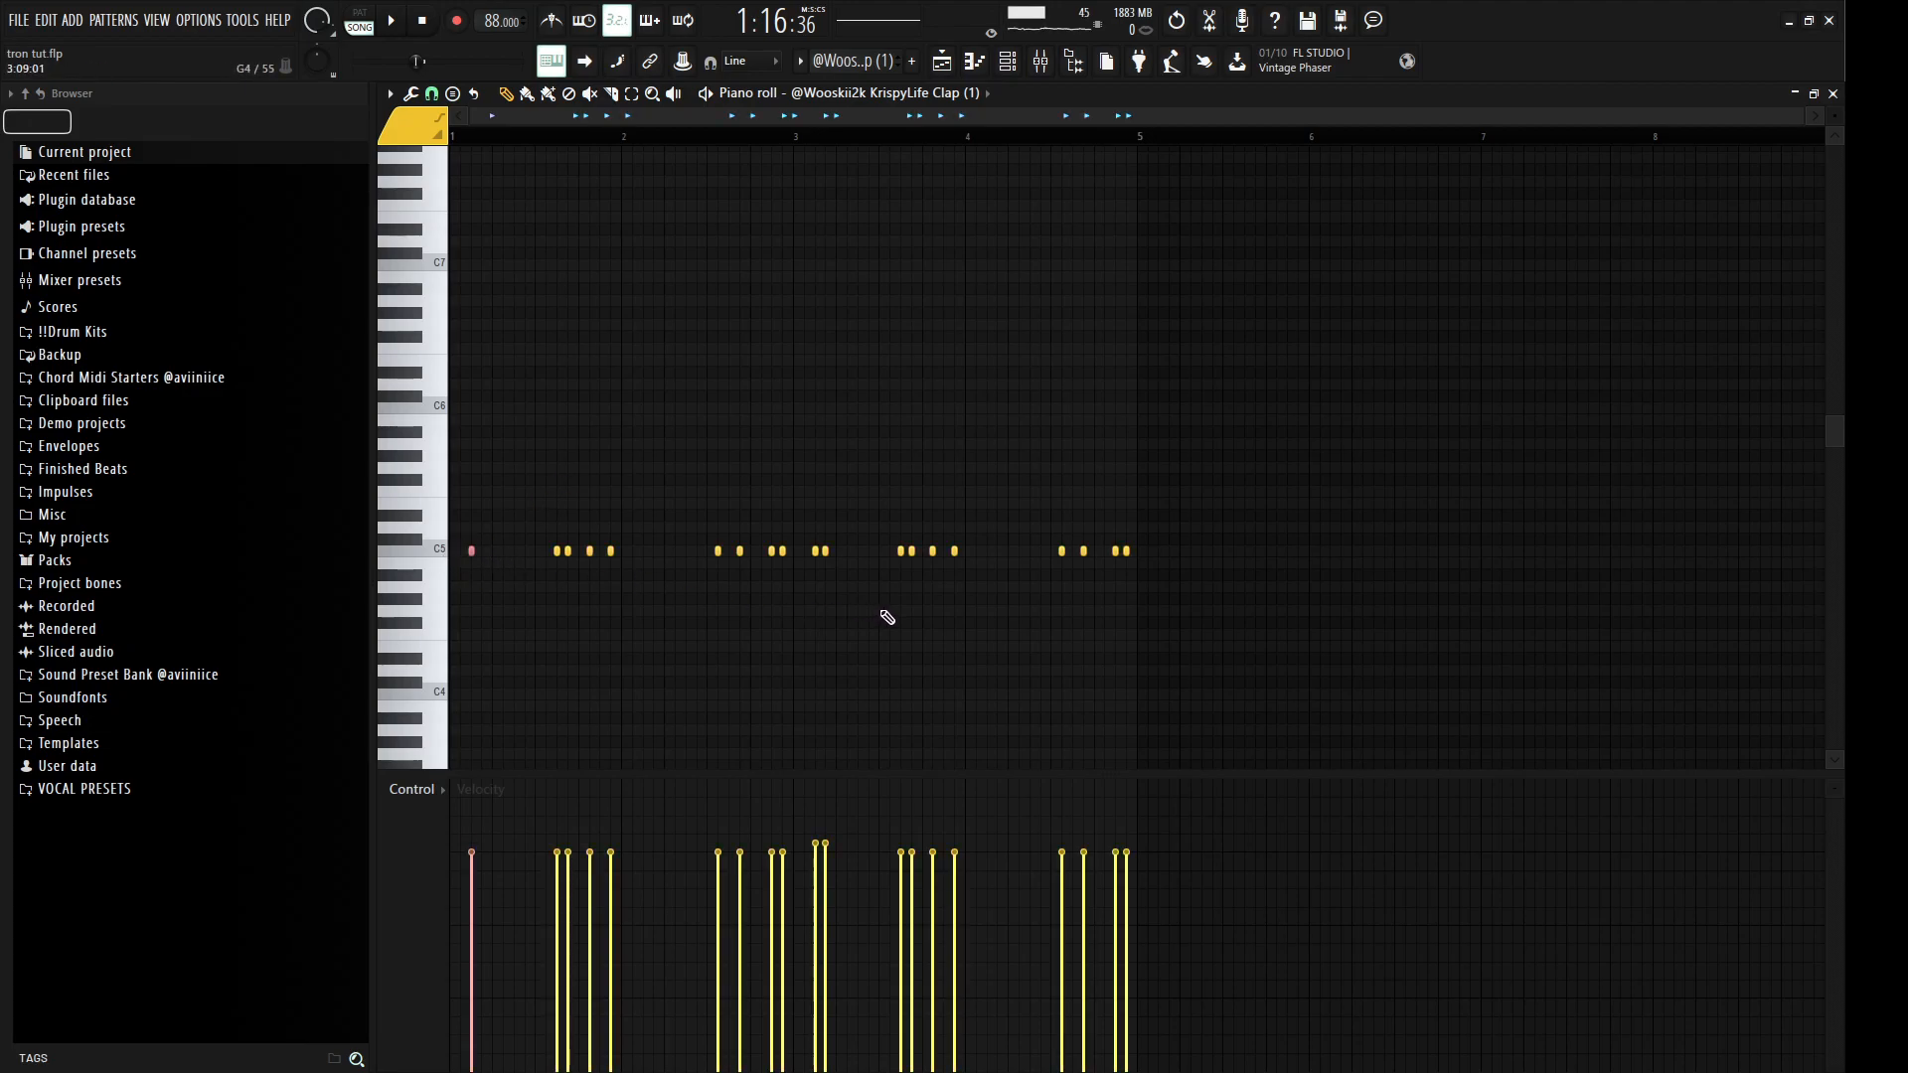
{"action": "key", "text": "space"}
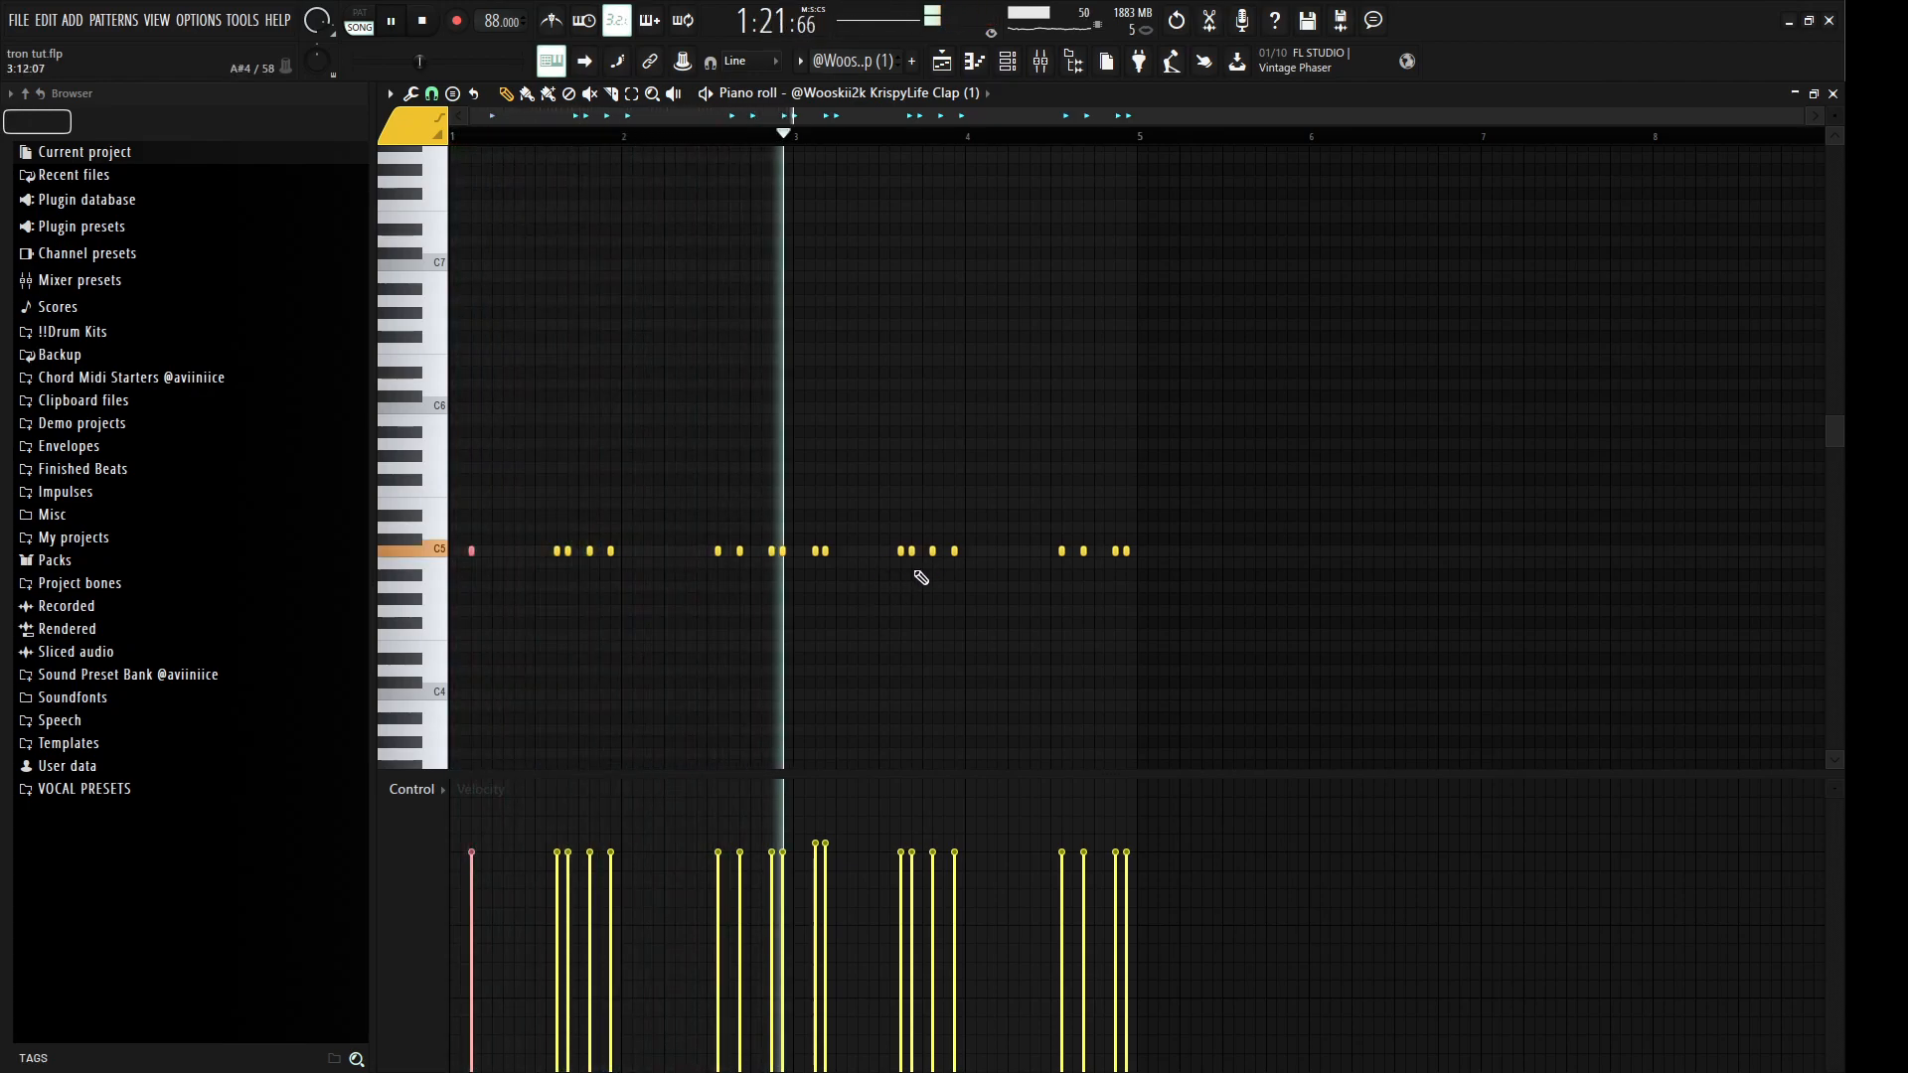
{"action": "key", "text": "ctrl+a"}
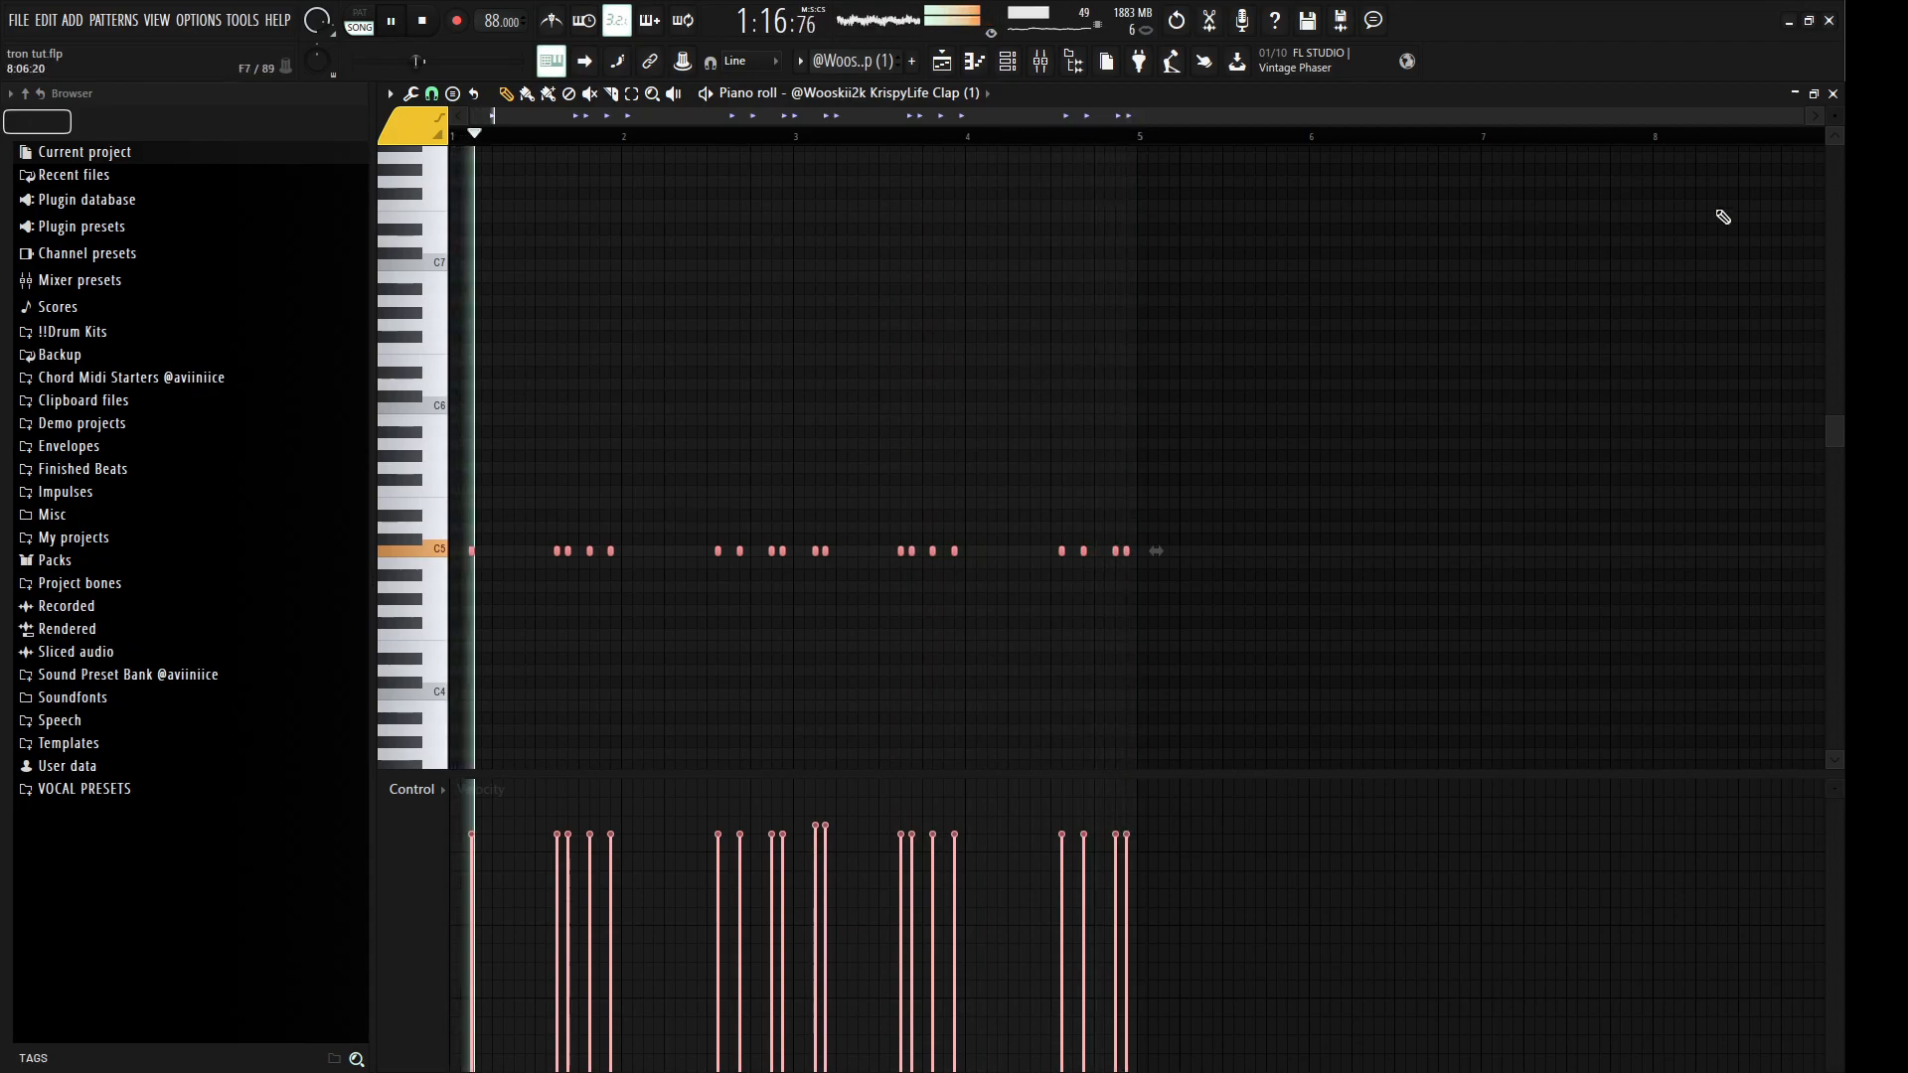
Step: Stop playback, return to the playlist, unmute Track 22, open its MEECH! Kick (3) clip at bar 29, and select all its notes
{"action": "key", "text": "F5"}
{"action": "key", "text": "space"}
{"action": "left_click", "coordinate": [626, 653]}
{"action": "double_click", "coordinate": [906, 628]}
{"action": "left_click_drag", "start_coordinate": [1252, 609], "coordinate": [221, 468]}
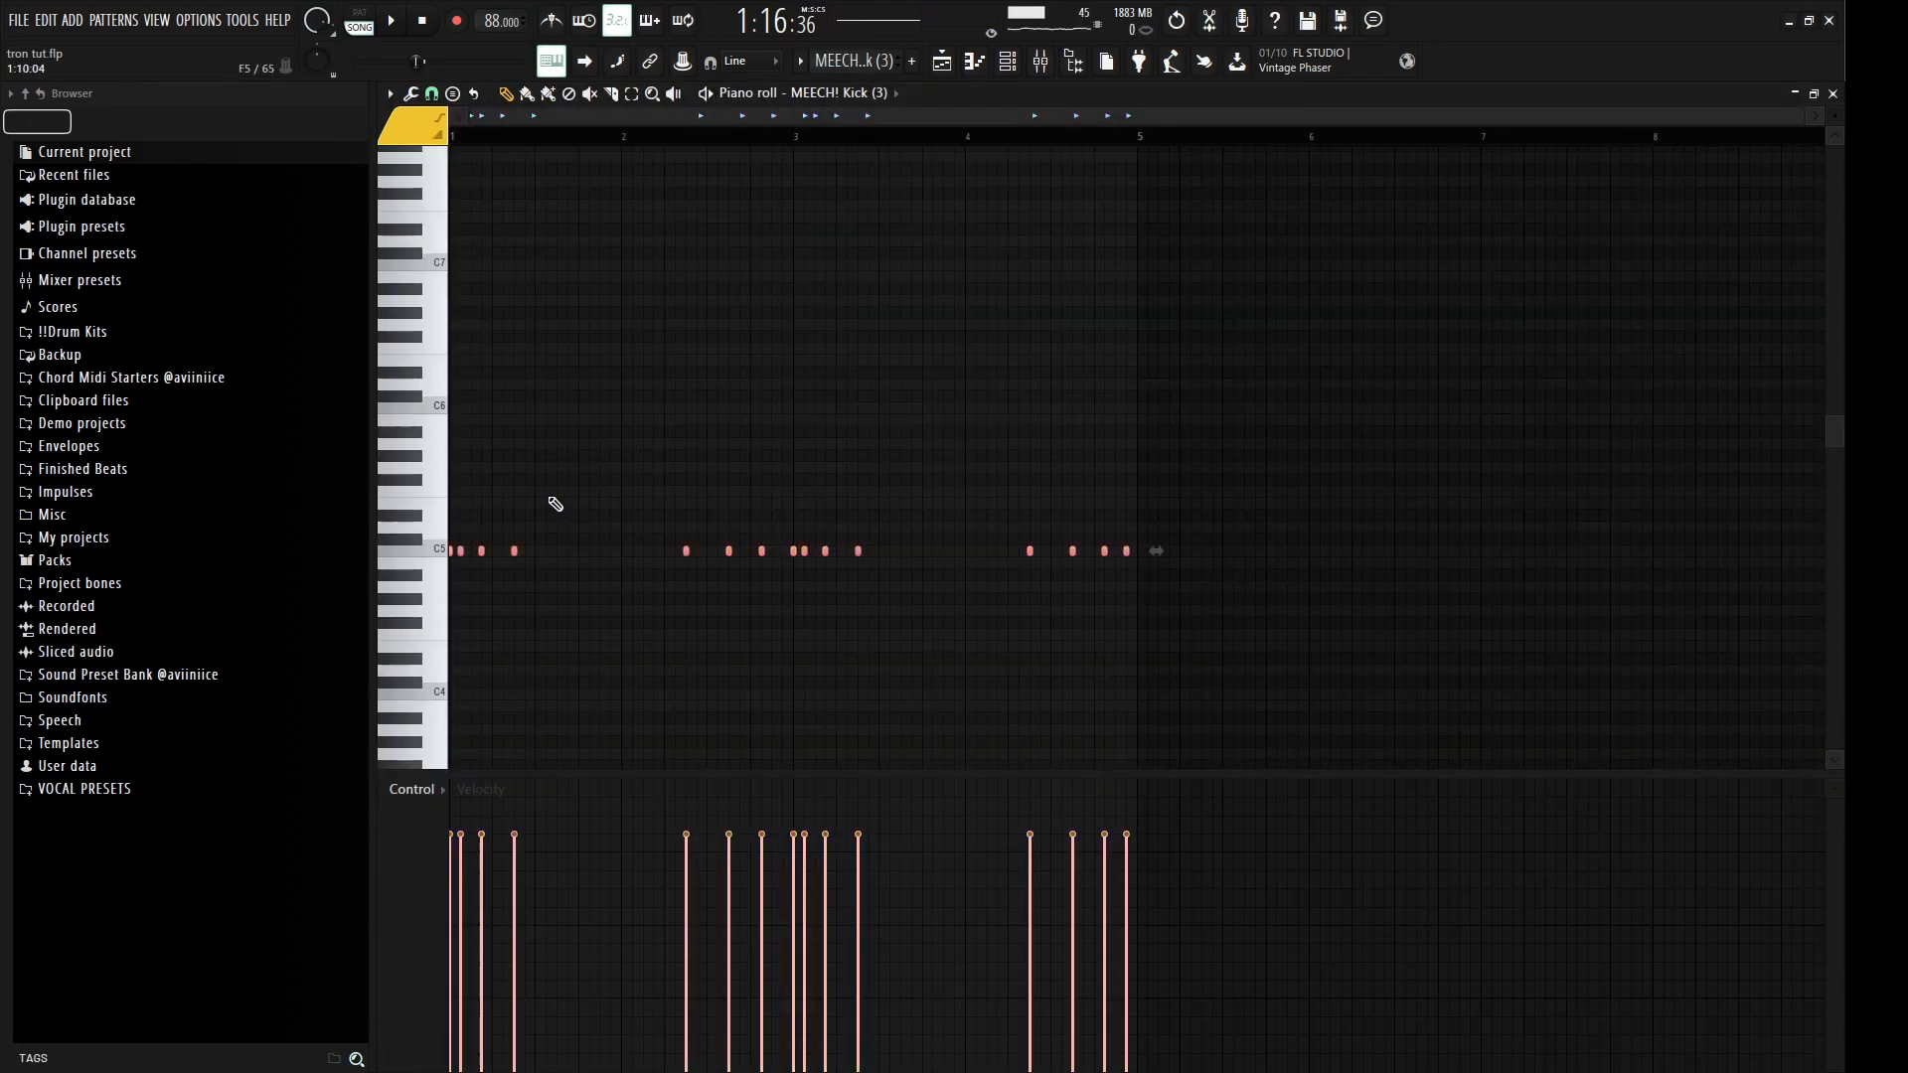
Step: Deselect the kick notes, play the kick pattern with the other percussion, and highlight its notes briefly again
{"action": "scroll", "coordinate": [462, 556], "scroll_direction": "up", "scroll_amount": 2}
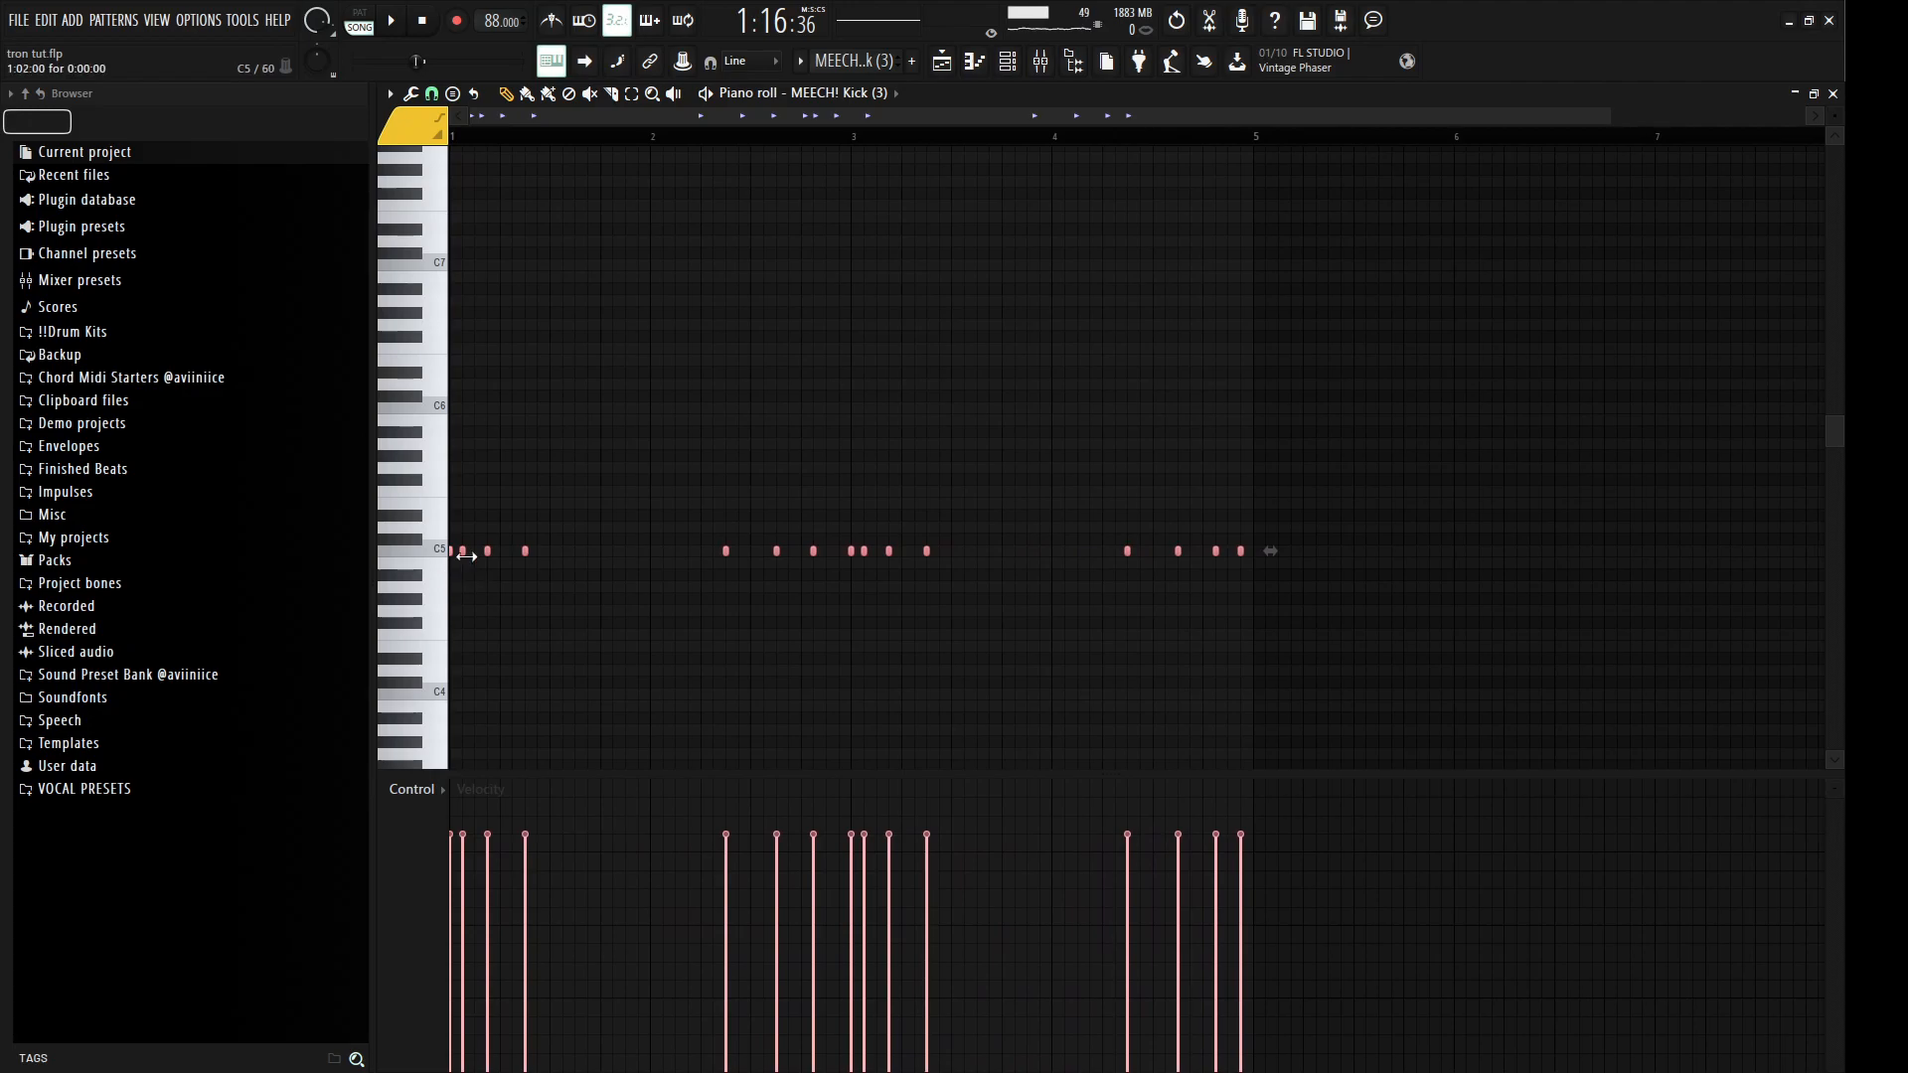
{"action": "left_click", "coordinate": [527, 561]}
{"action": "key", "text": "space"}
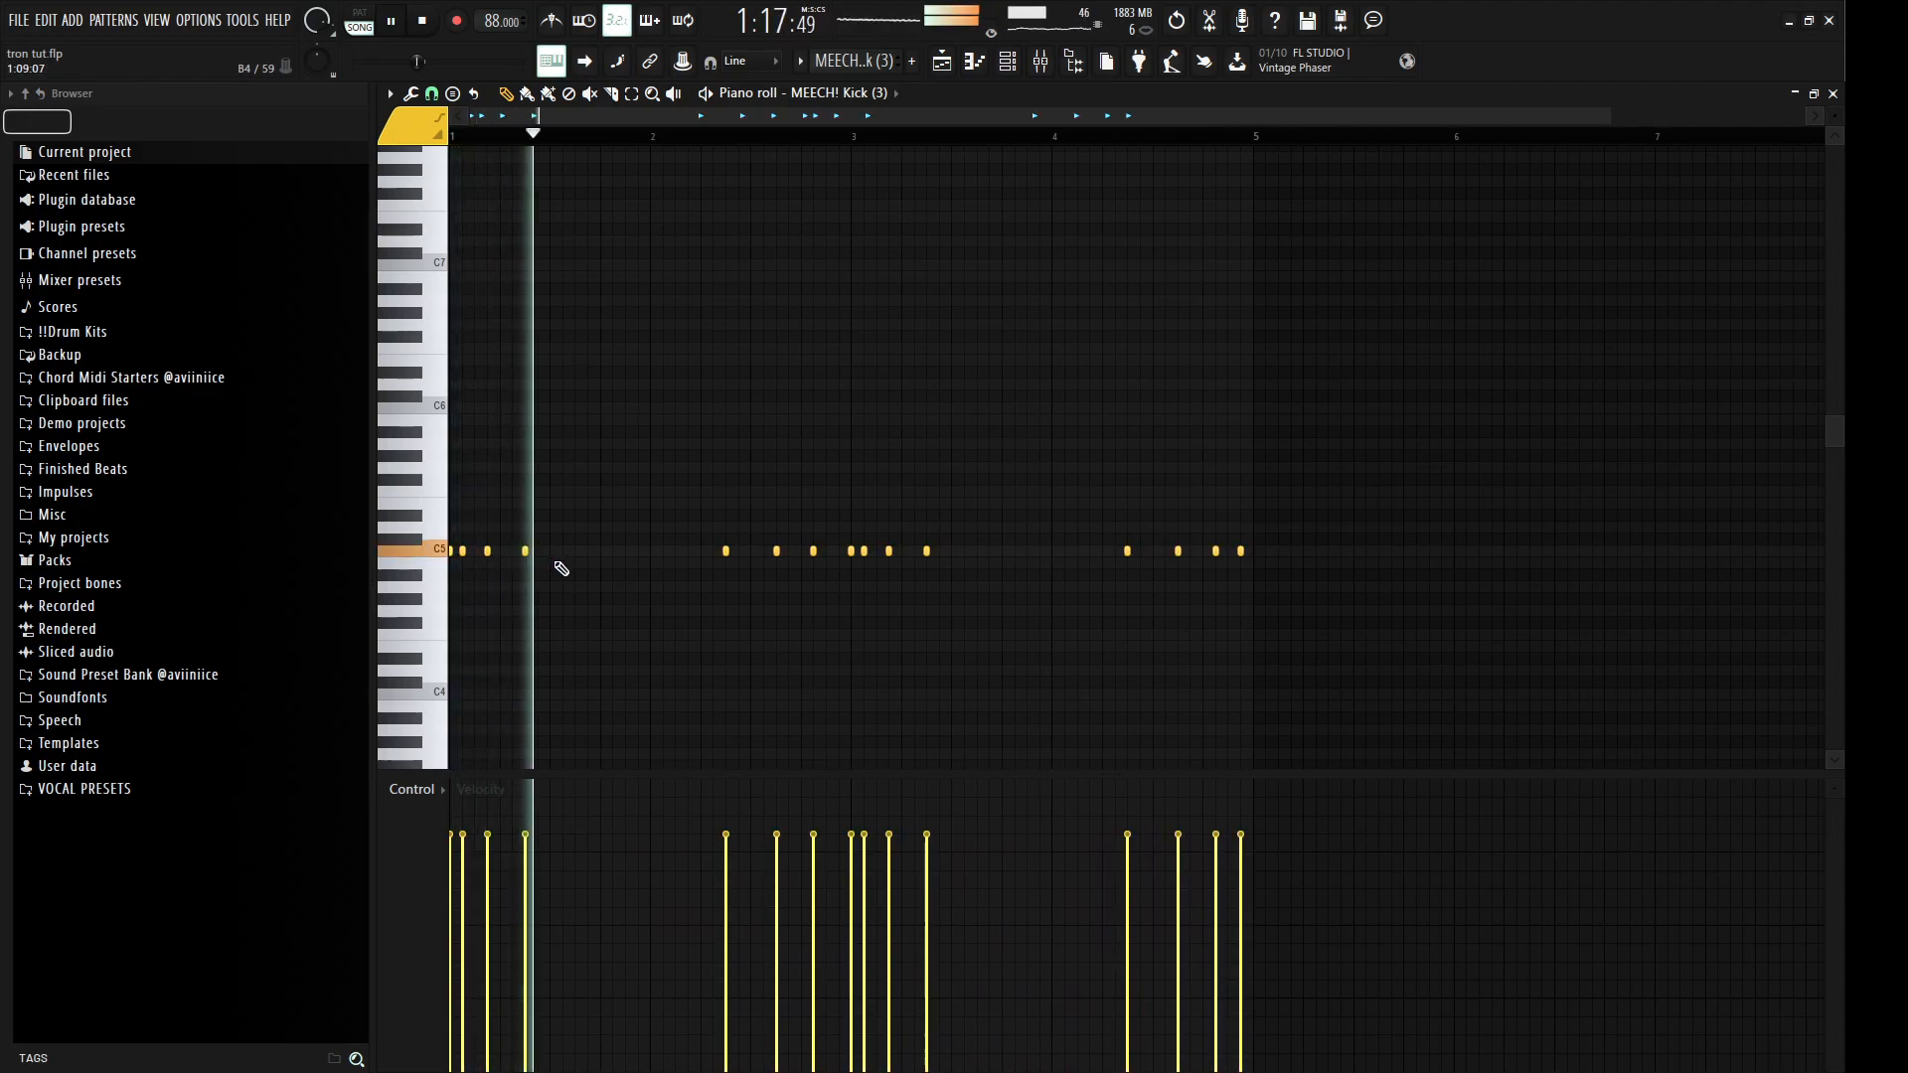
{"action": "scroll", "coordinate": [592, 568], "scroll_direction": "down", "scroll_amount": 2}
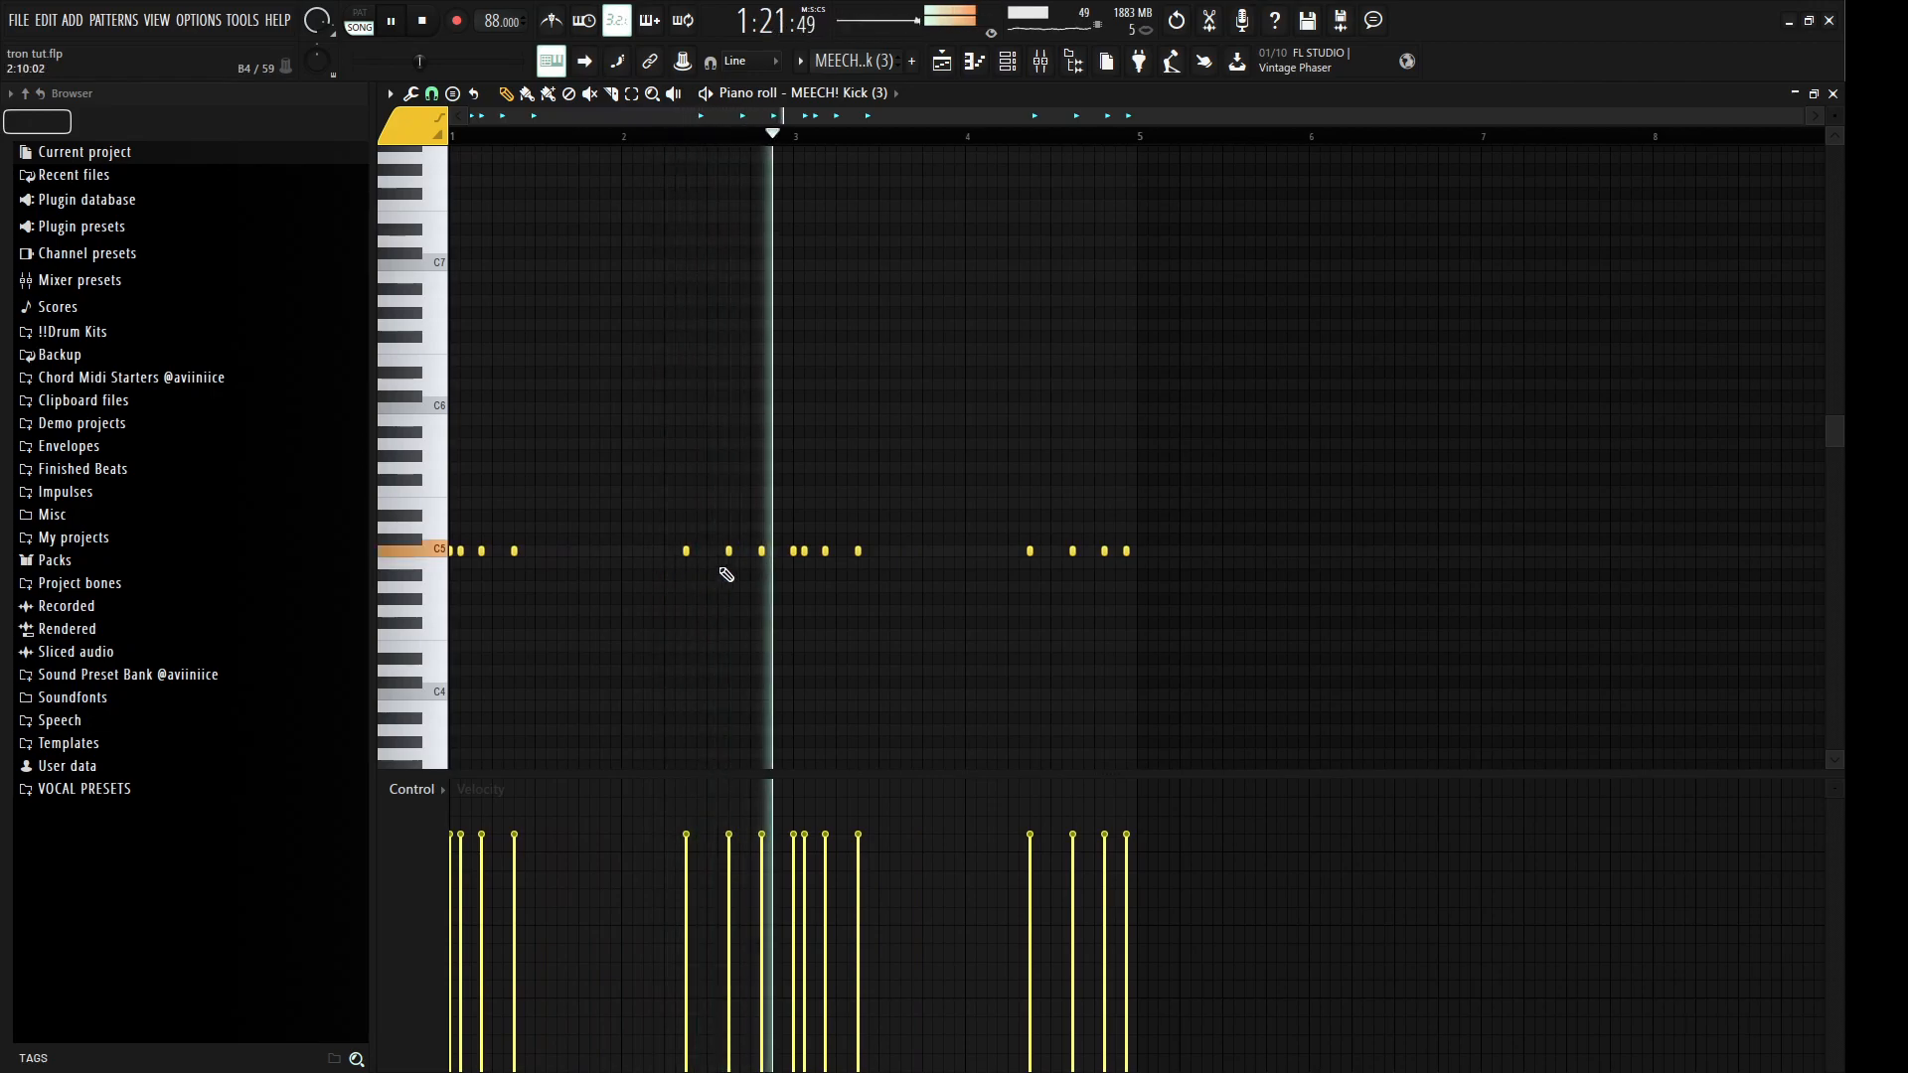
{"action": "left_click_drag", "start_coordinate": [1178, 549], "coordinate": [1008, 507]}
{"action": "left_click", "coordinate": [998, 491], "text": "ctrl"}
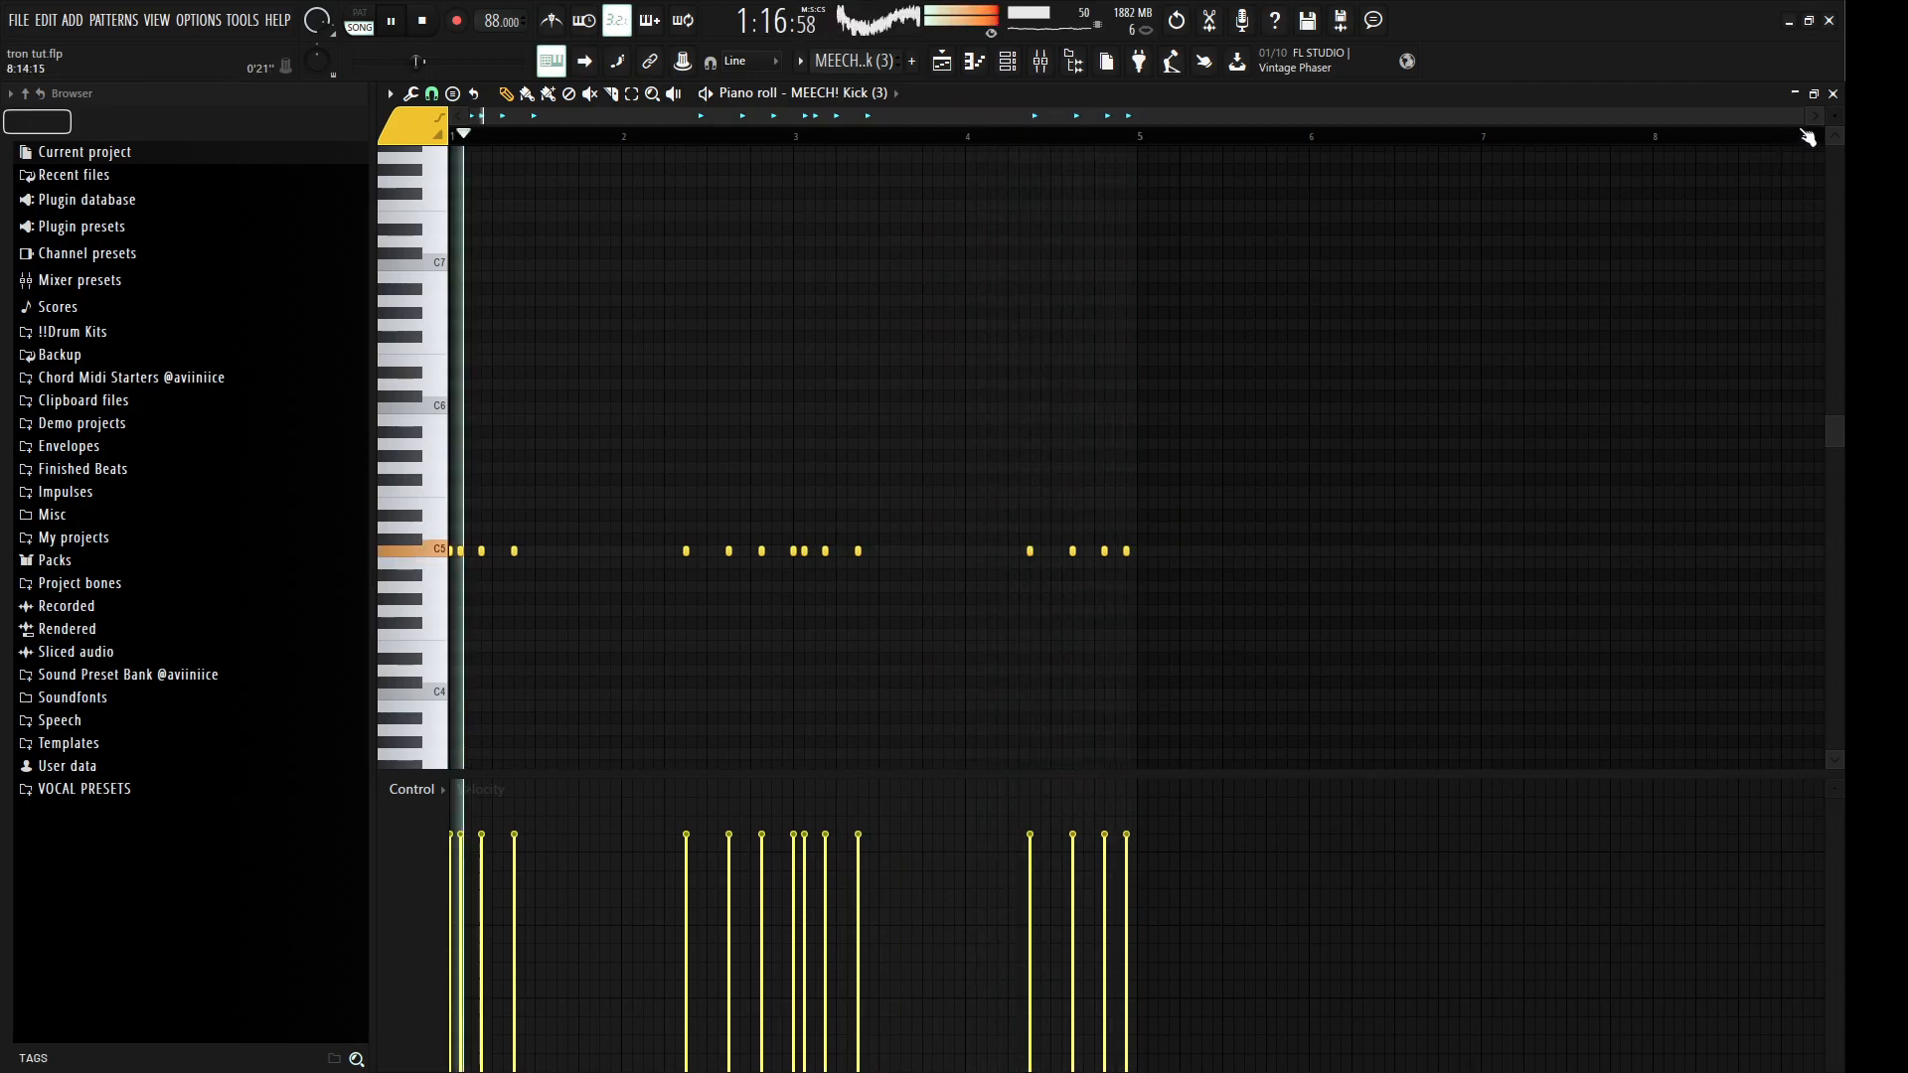
Step: Stop playback, unmute Track 24, open its norm spinz 808 clip at bar 29, and select all its notes
{"action": "key", "text": "F5"}
{"action": "key", "text": "space"}
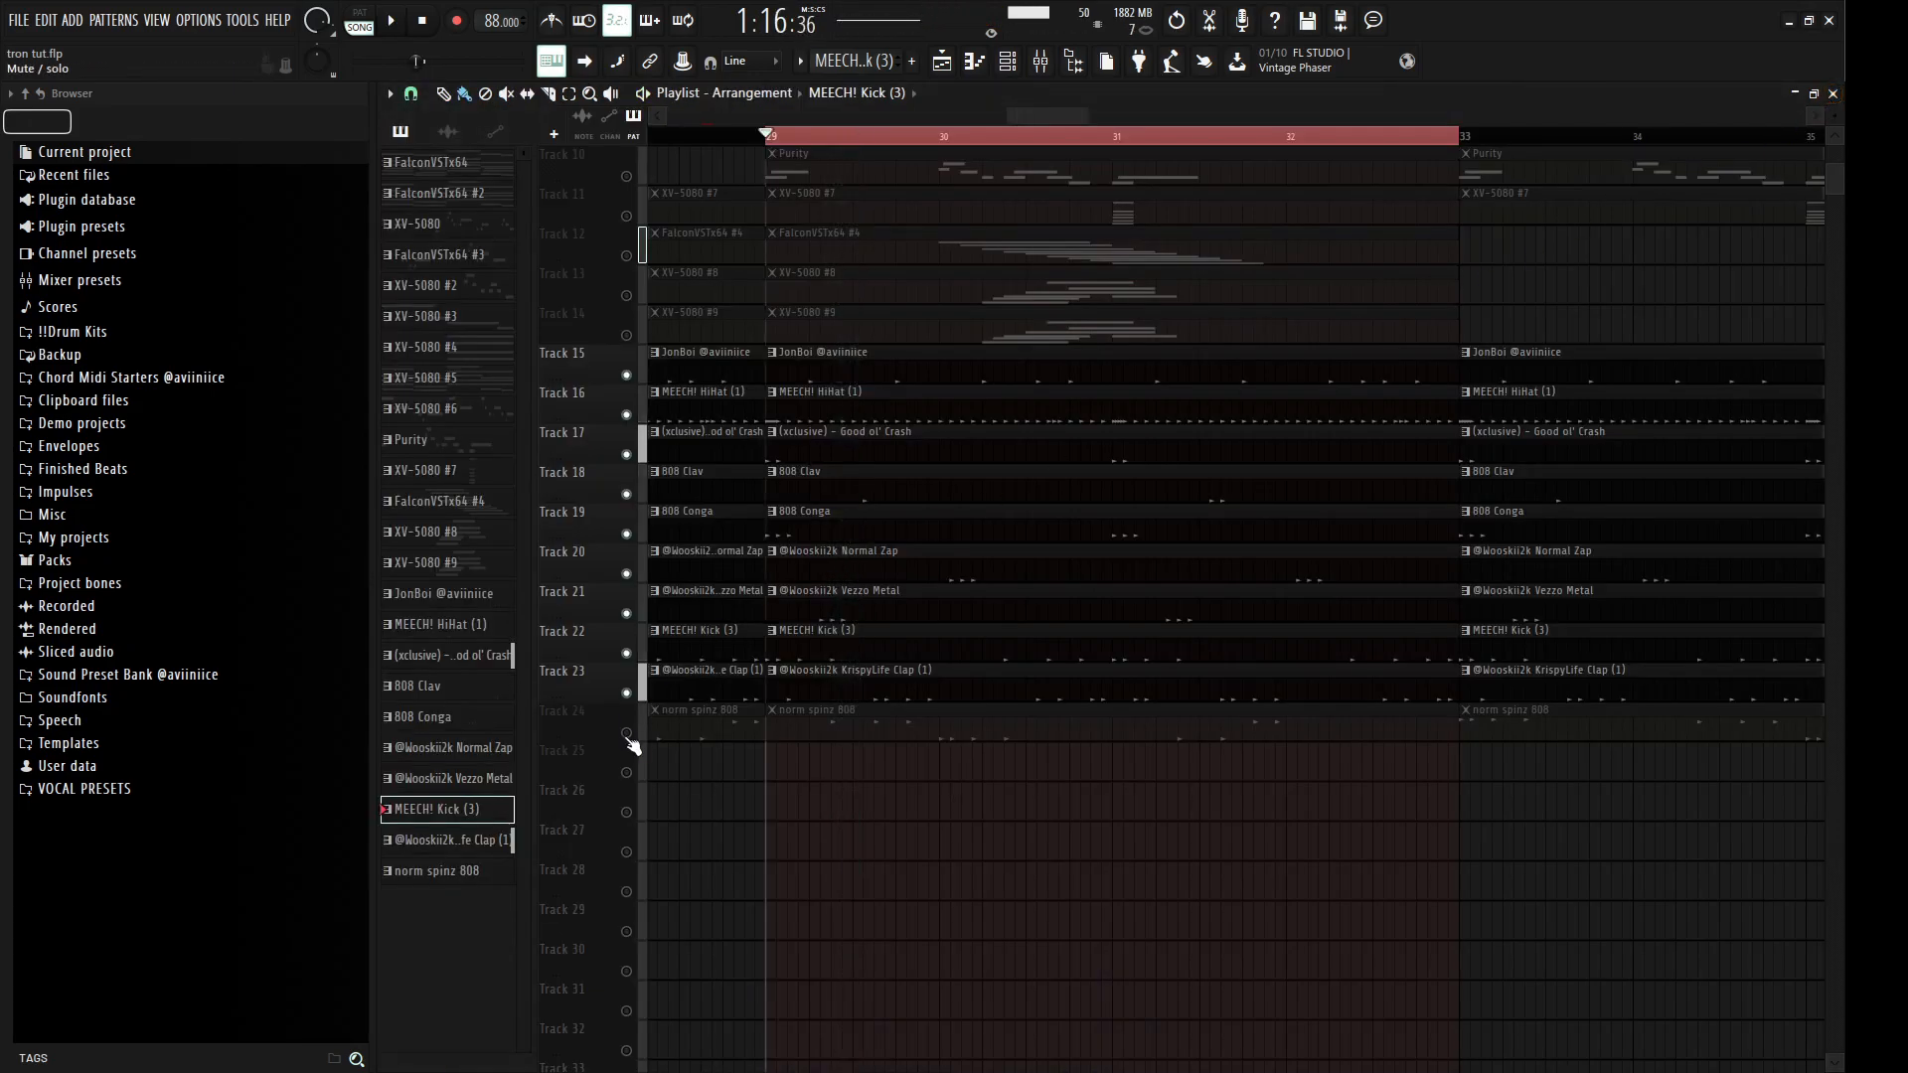
{"action": "left_click", "coordinate": [627, 735]}
{"action": "double_click", "coordinate": [874, 714]}
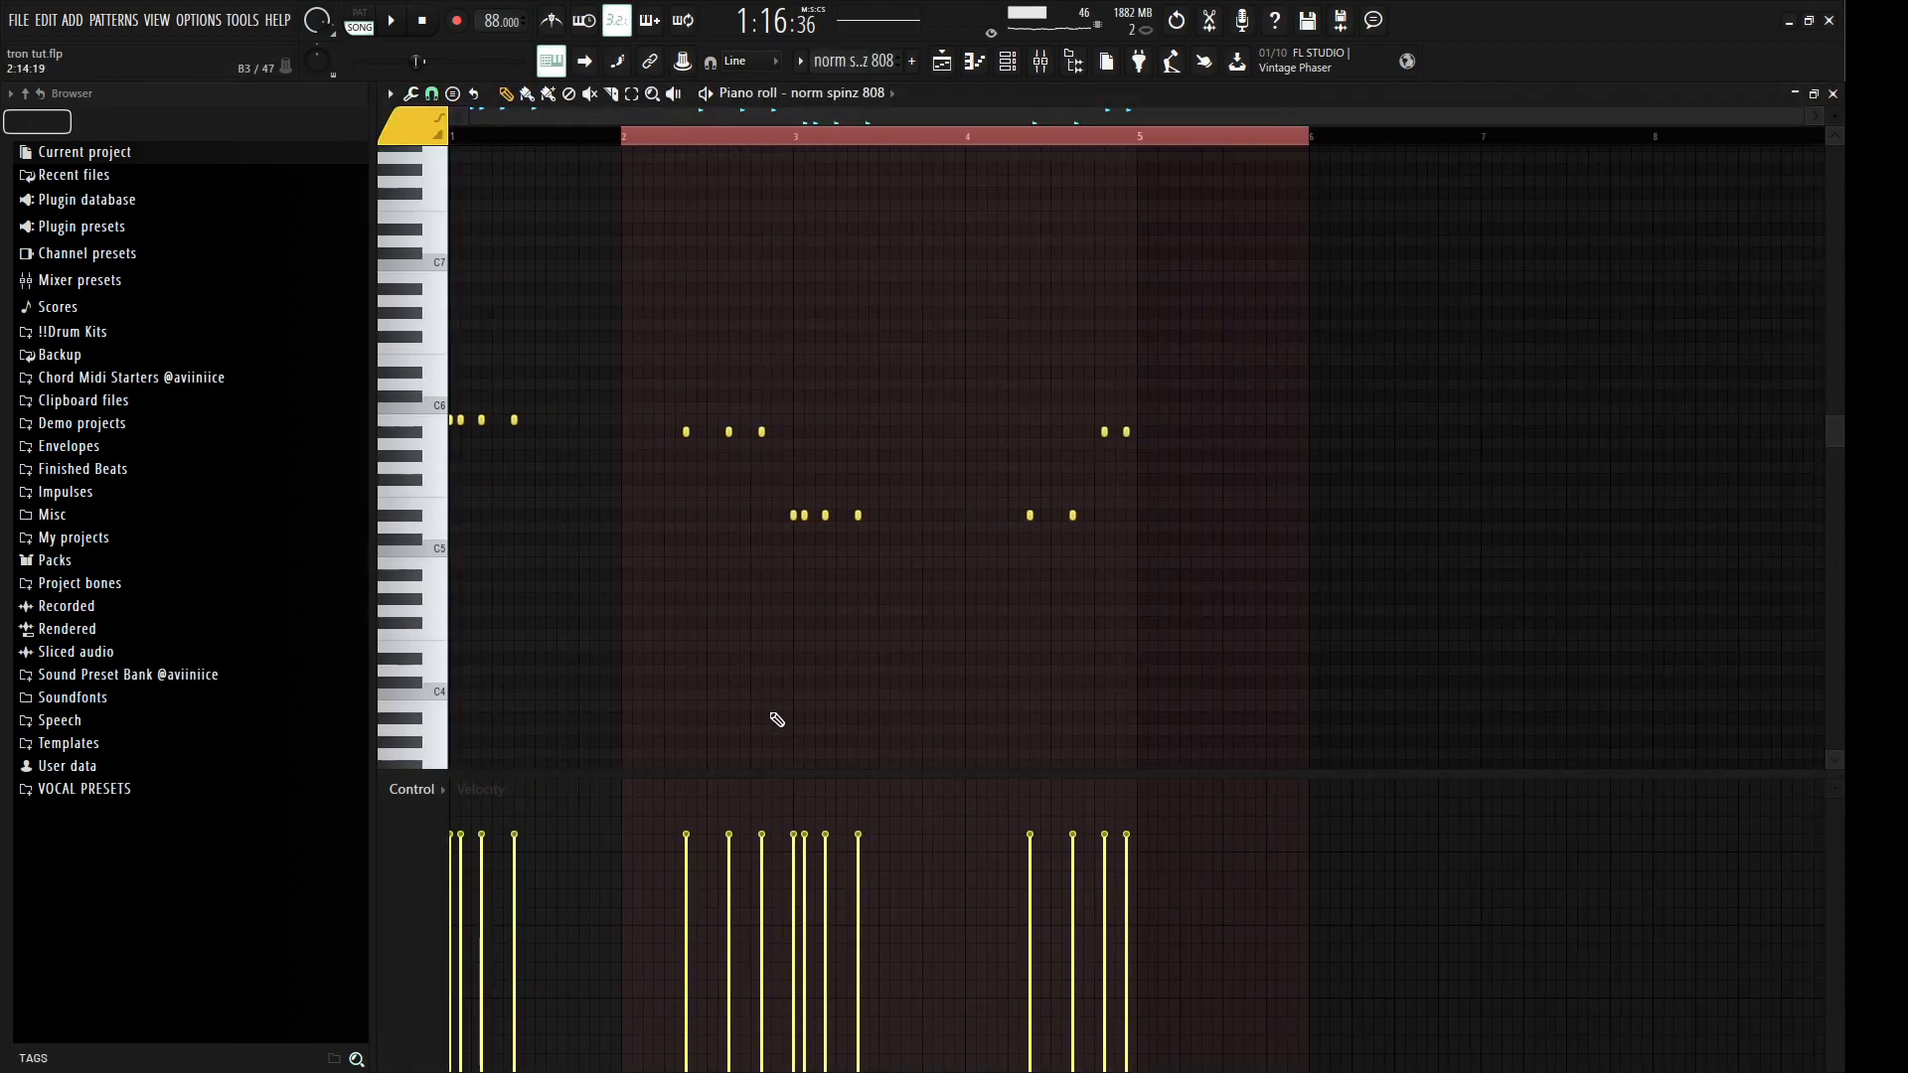
{"action": "left_click_drag", "start_coordinate": [1272, 145], "coordinate": [627, 186]}
{"action": "left_click_drag", "start_coordinate": [1278, 578], "coordinate": [369, 380]}
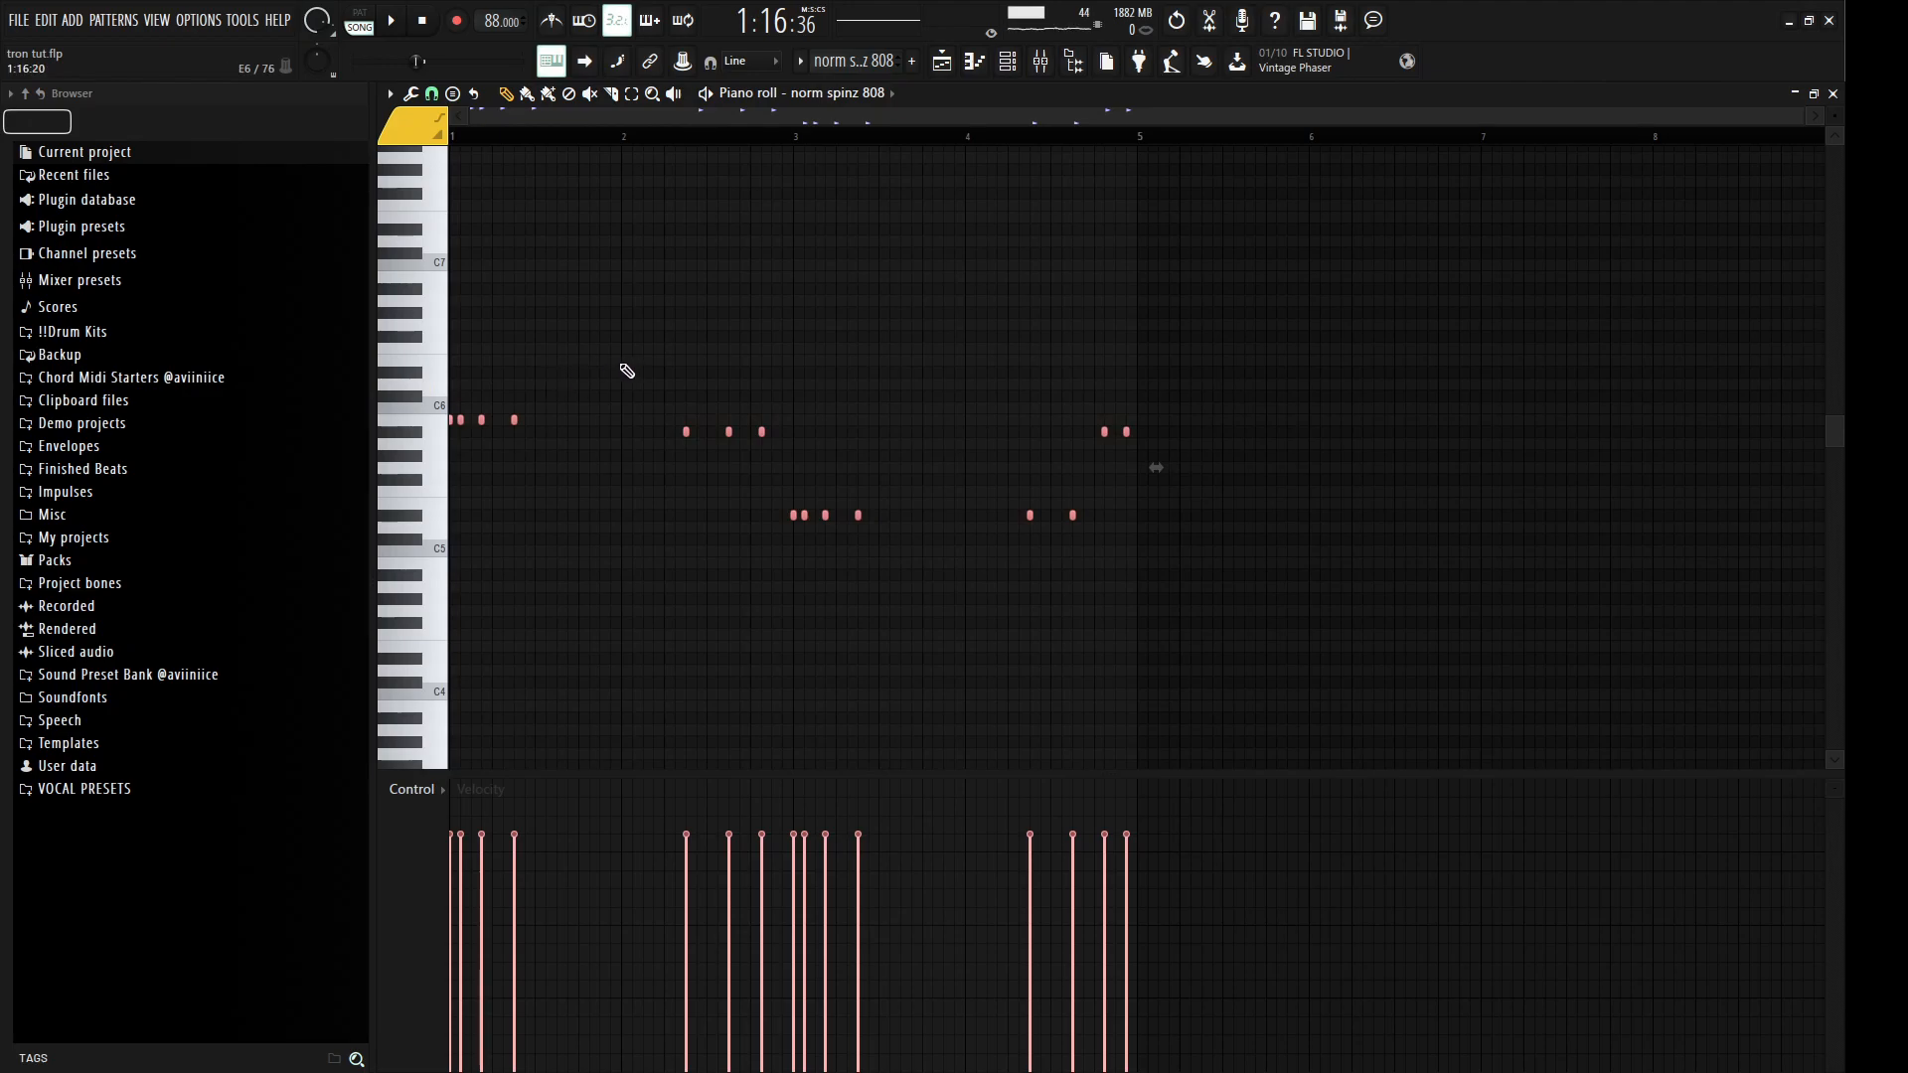
Step: Play the norm spinz 808 pattern with the percussion tracks, stop it, and close the piano roll
{"action": "key", "text": "space"}
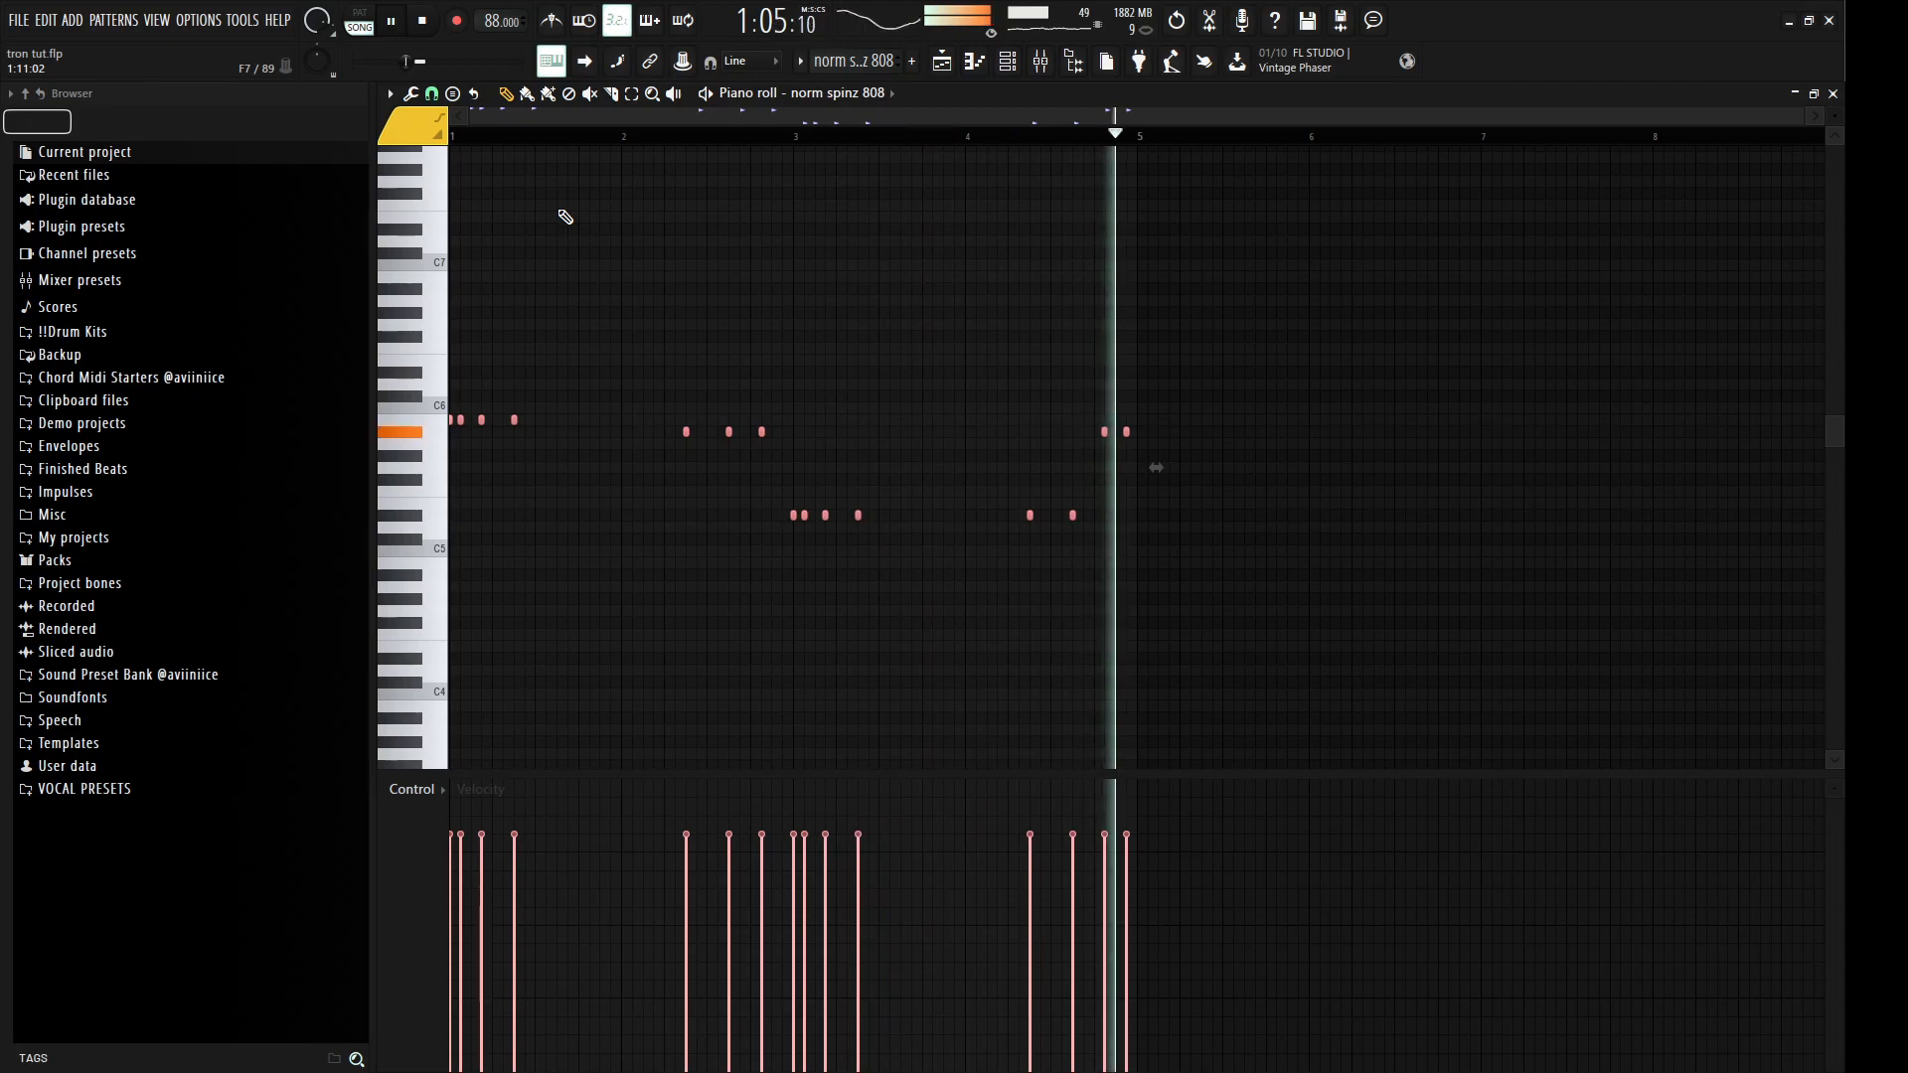
{"action": "key", "text": "space"}
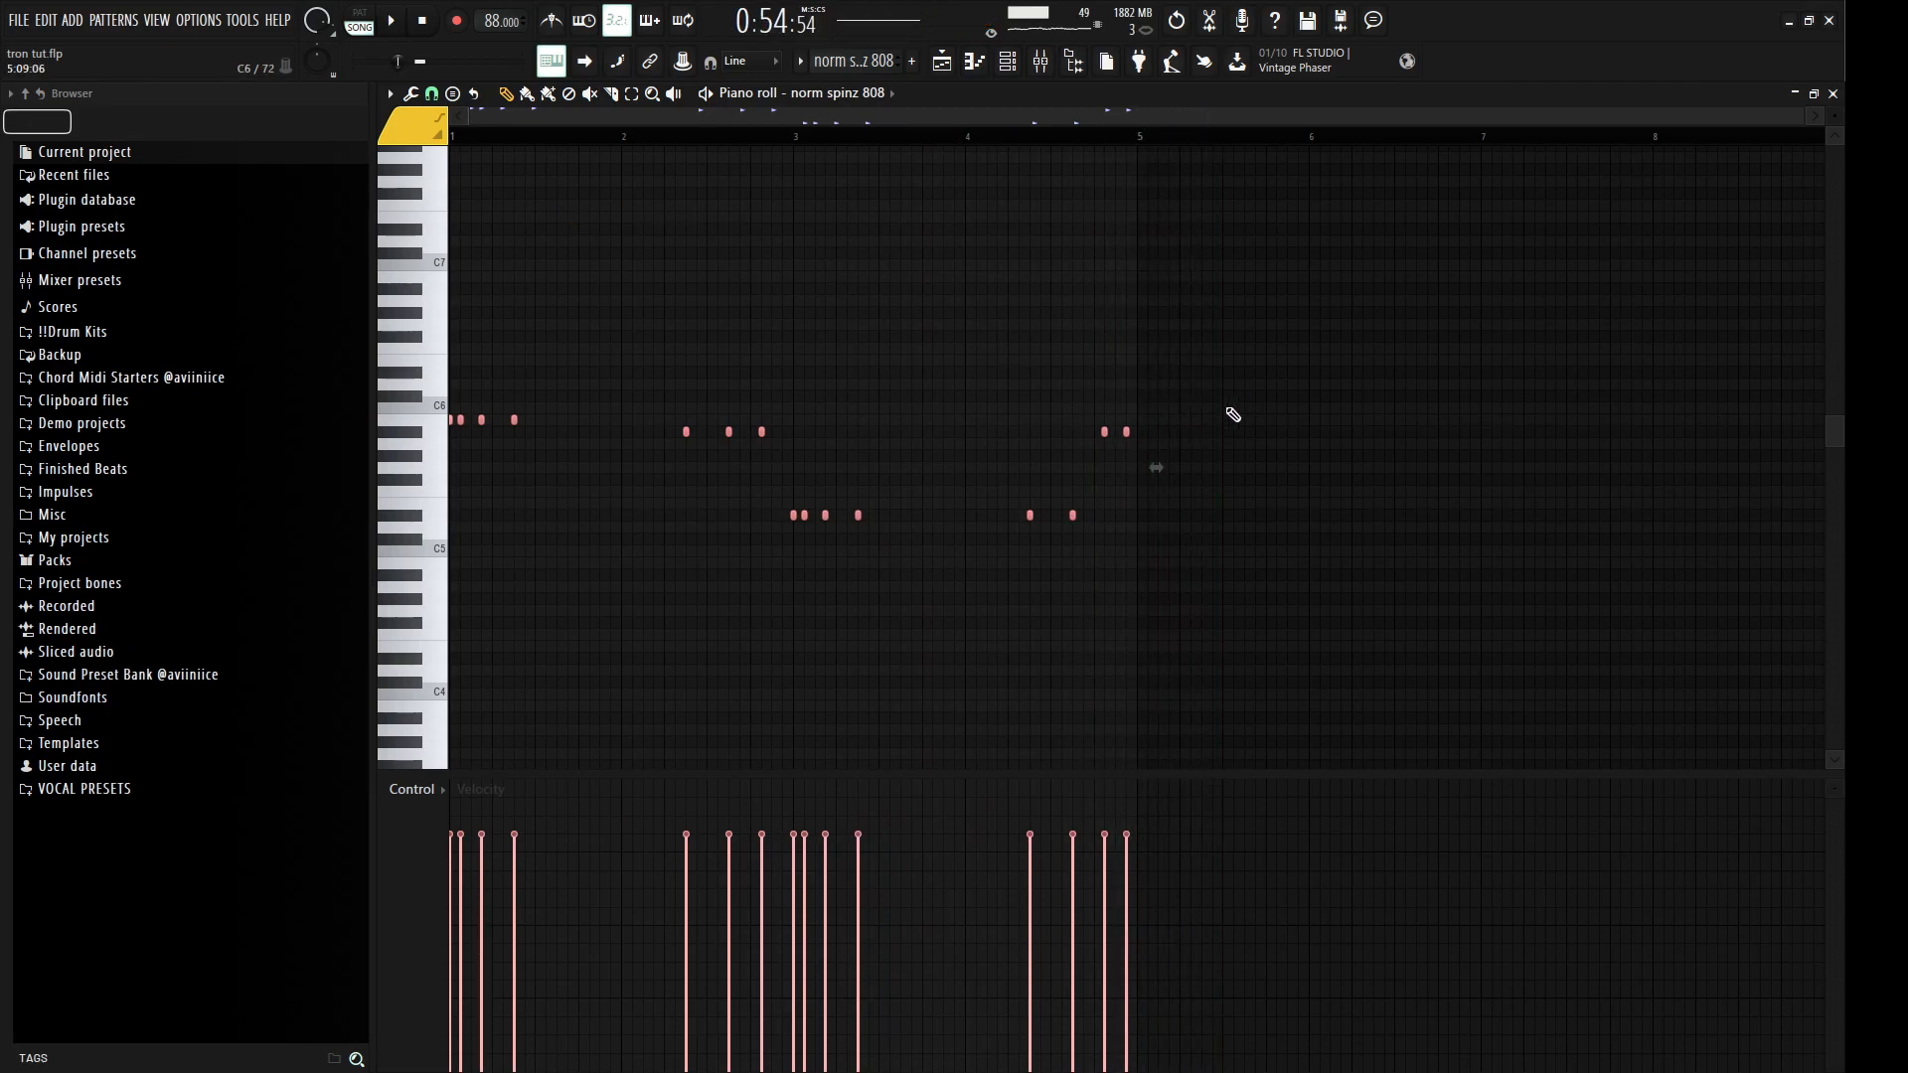
{"action": "left_click", "coordinate": [1833, 93]}
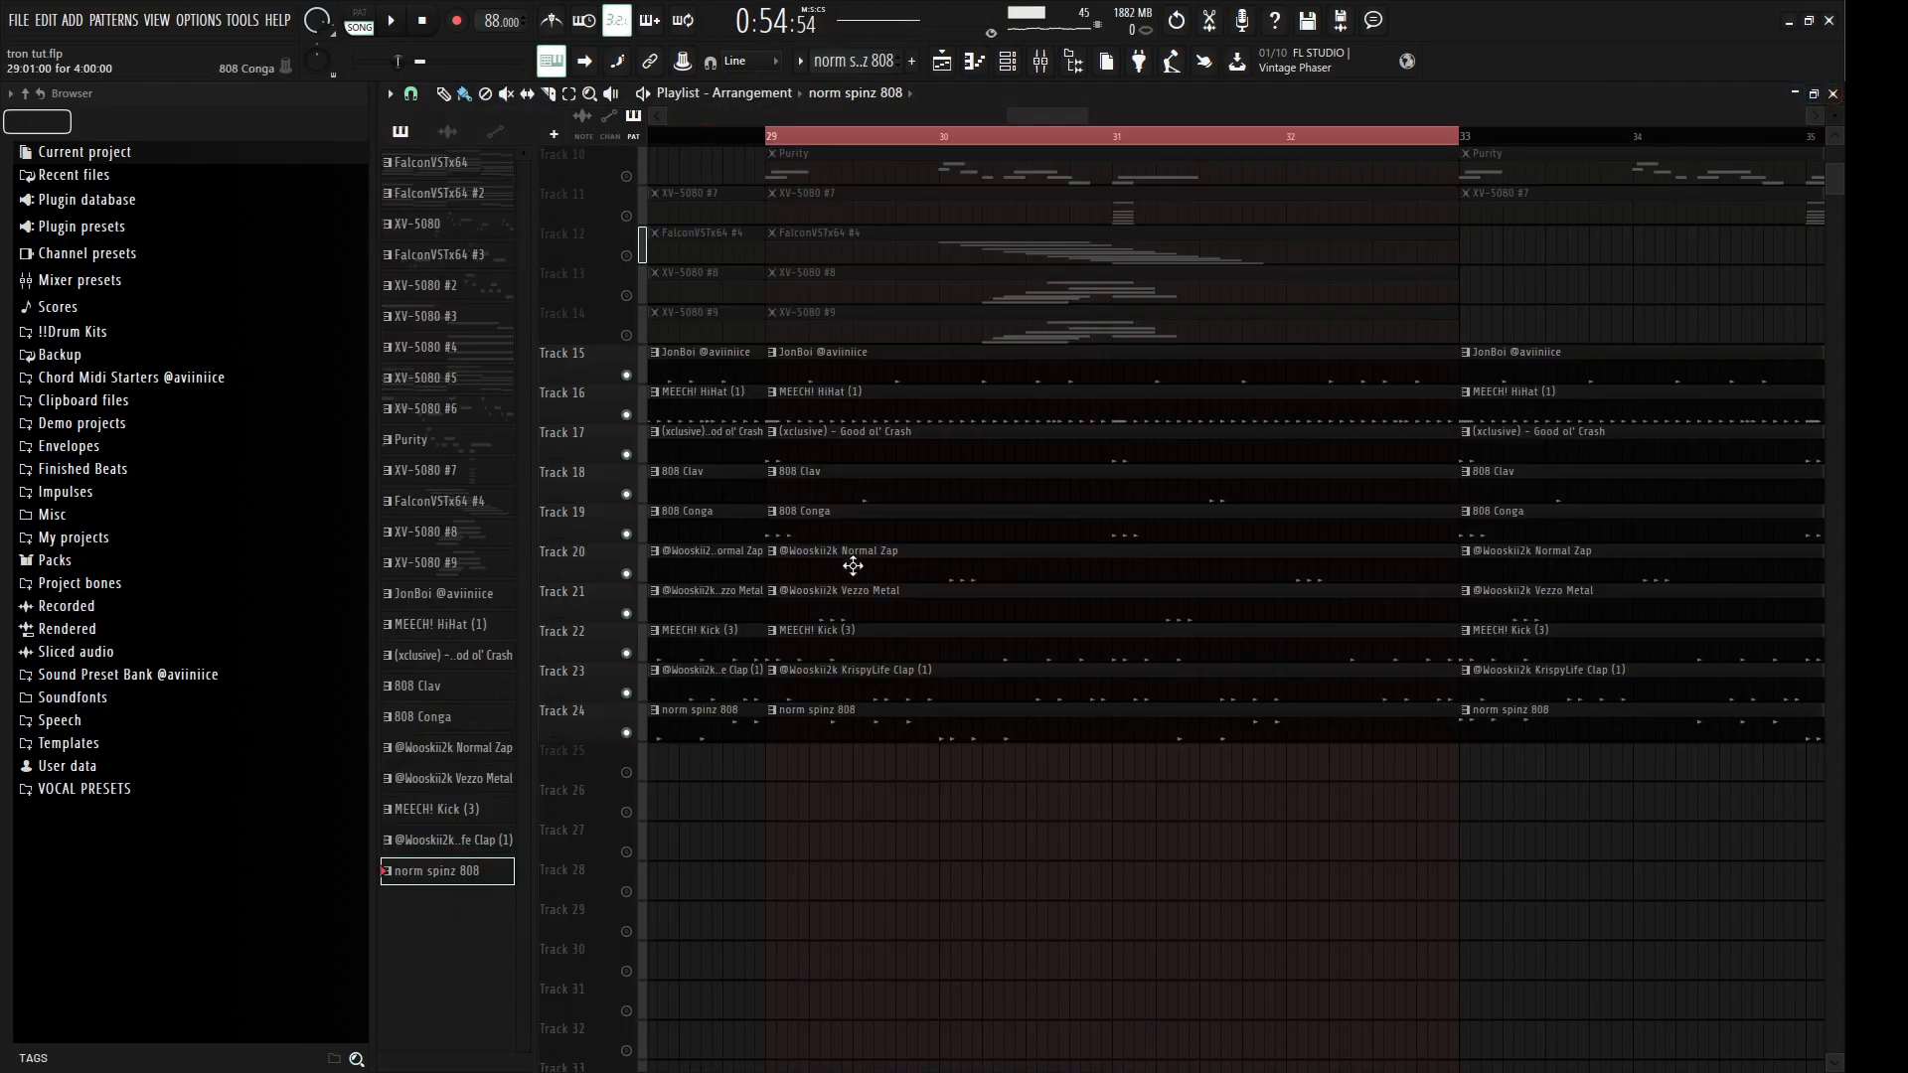
Step: Unmute all playlist tracks and select the bar 29 clips on Tracks 15 to 24
{"action": "right_click", "coordinate": [626, 734]}
{"action": "right_click", "coordinate": [626, 734]}
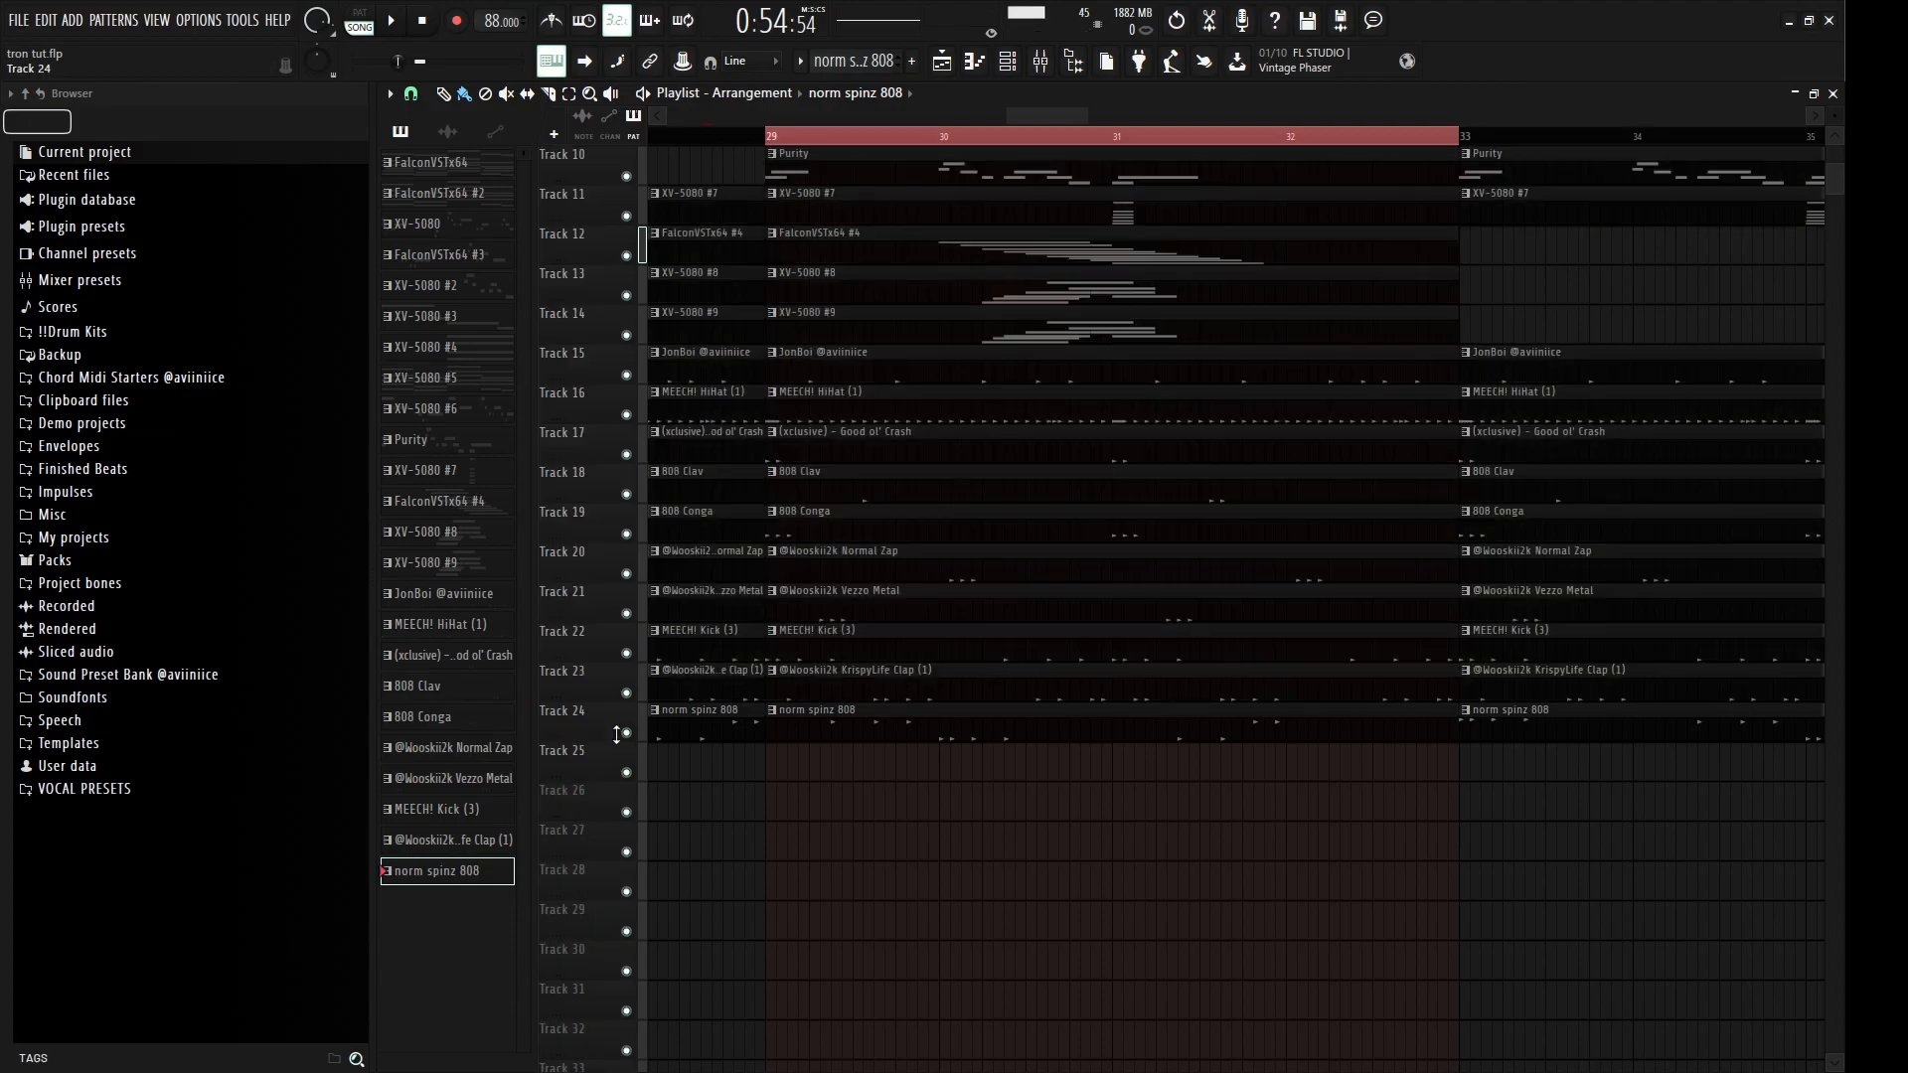
{"action": "scroll", "coordinate": [672, 773], "scroll_direction": "down", "scroll_amount": 3}
{"action": "scroll", "coordinate": [686, 795], "scroll_direction": "up", "scroll_amount": 3}
{"action": "scroll", "coordinate": [731, 845], "scroll_direction": "up", "scroll_amount": 3}
{"action": "left_click_drag", "start_coordinate": [841, 896], "coordinate": [766, 348]}
Step: Solo Track 23, unmute Tracks 24 and 22 alongside it, and move the playback position to bar 29
{"action": "right_click", "coordinate": [628, 695]}
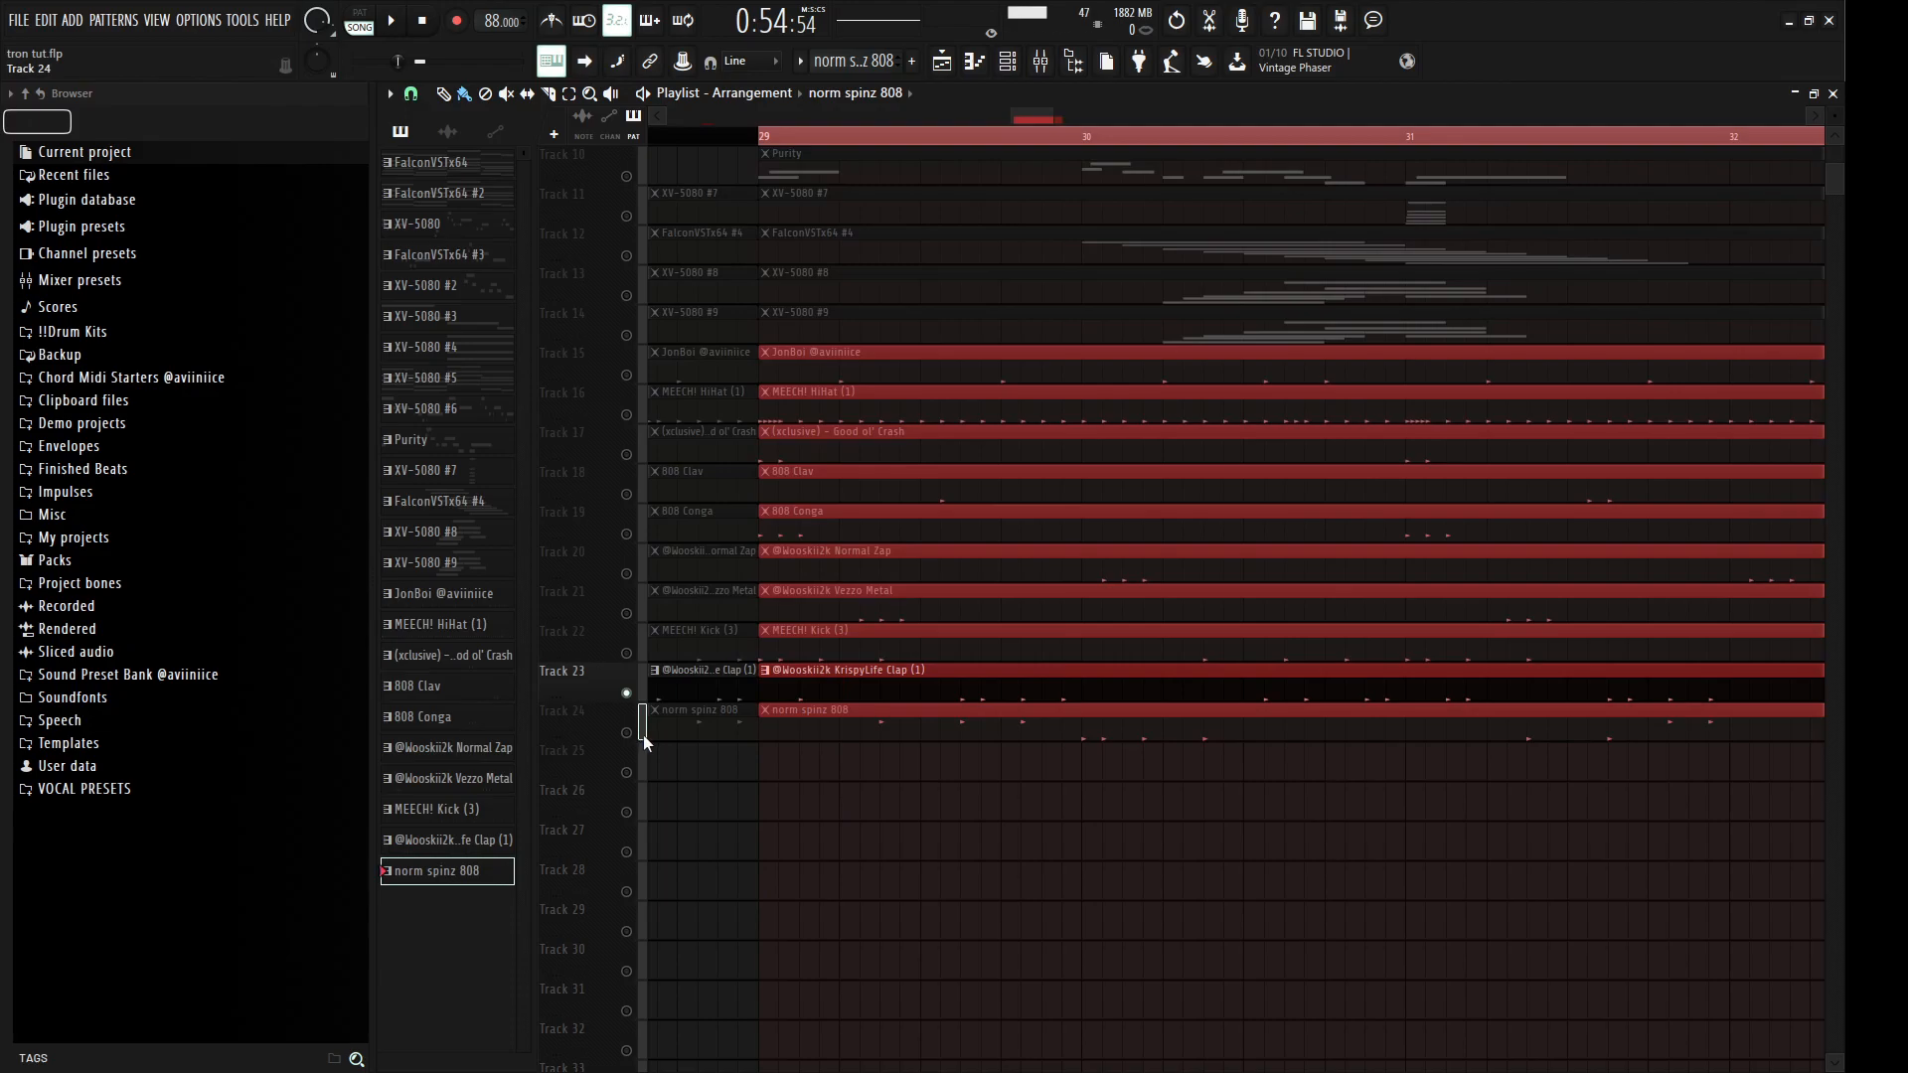
{"action": "left_click", "coordinate": [634, 734]}
{"action": "key", "text": "space"}
{"action": "left_click", "coordinate": [628, 653]}
{"action": "scroll", "coordinate": [796, 749], "scroll_direction": "down", "scroll_amount": 4}
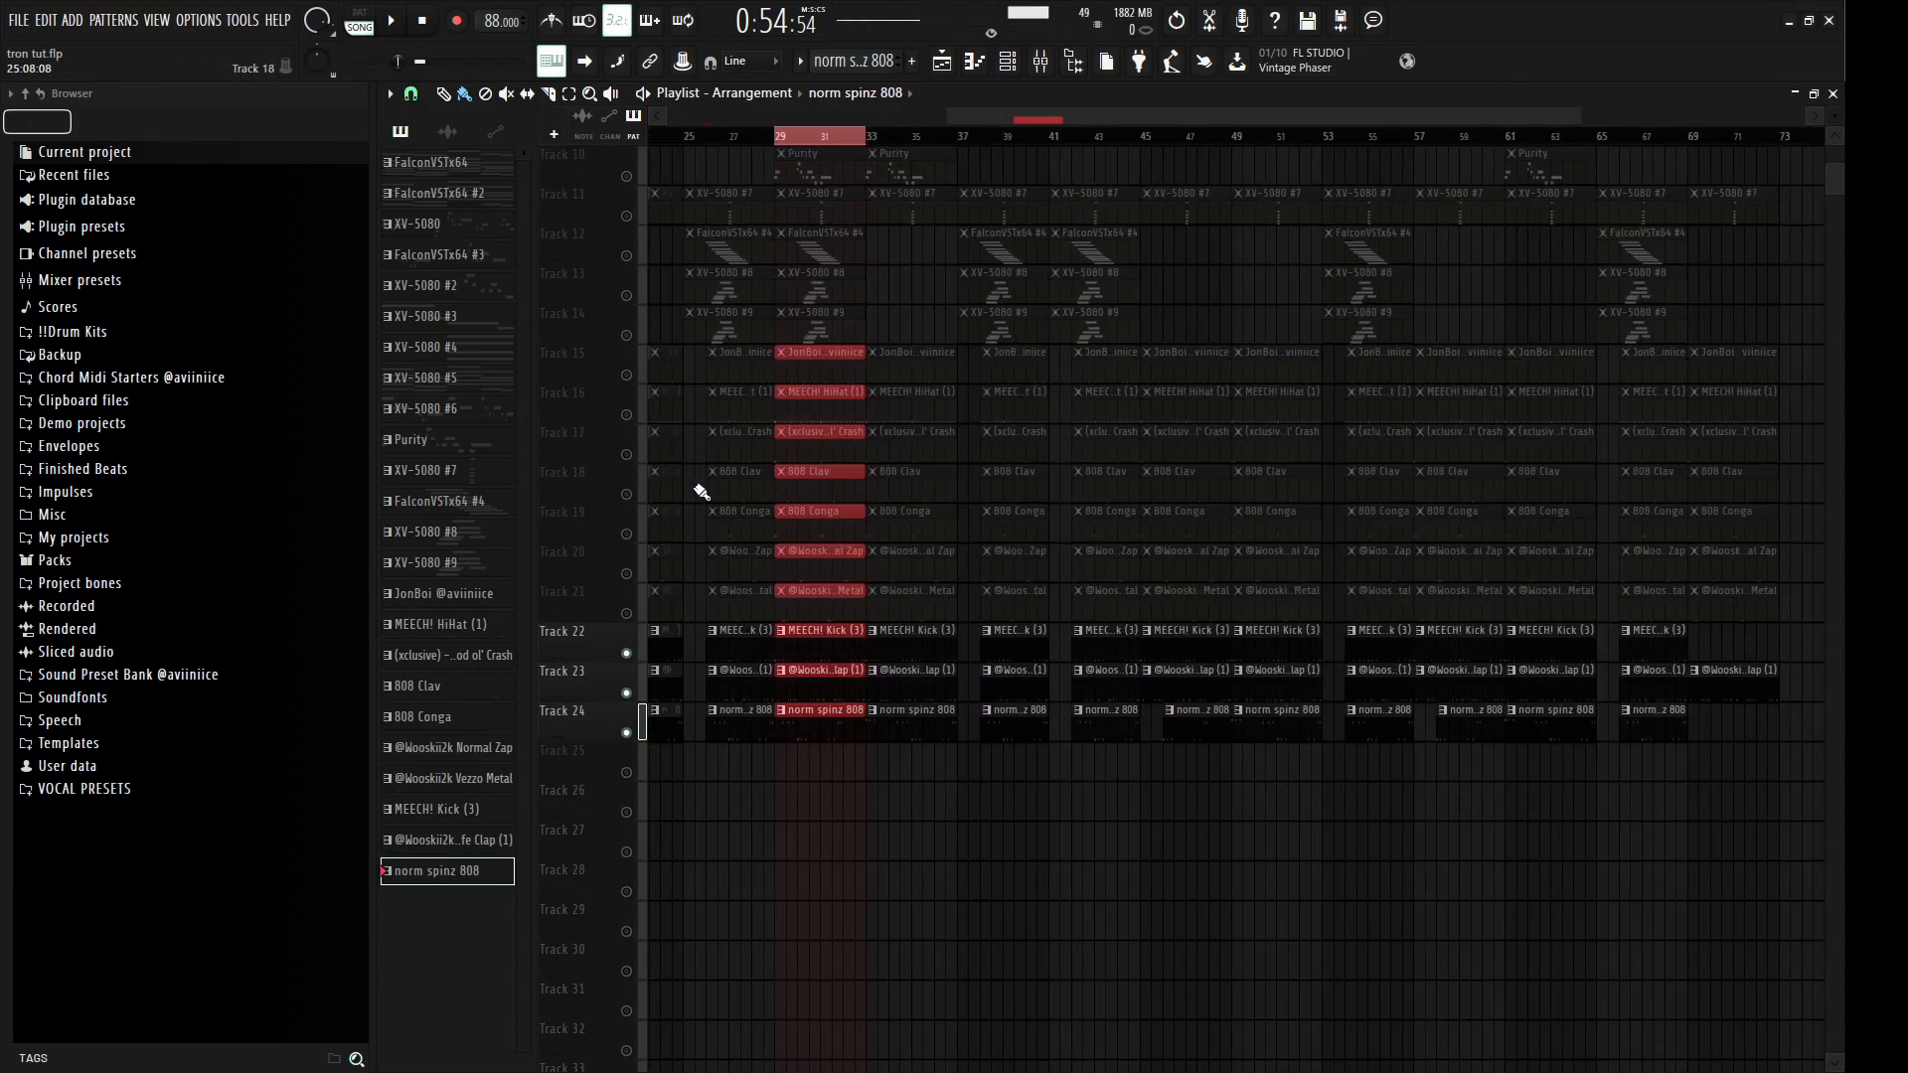
{"action": "scroll", "coordinate": [702, 488], "scroll_direction": "down", "scroll_amount": 3}
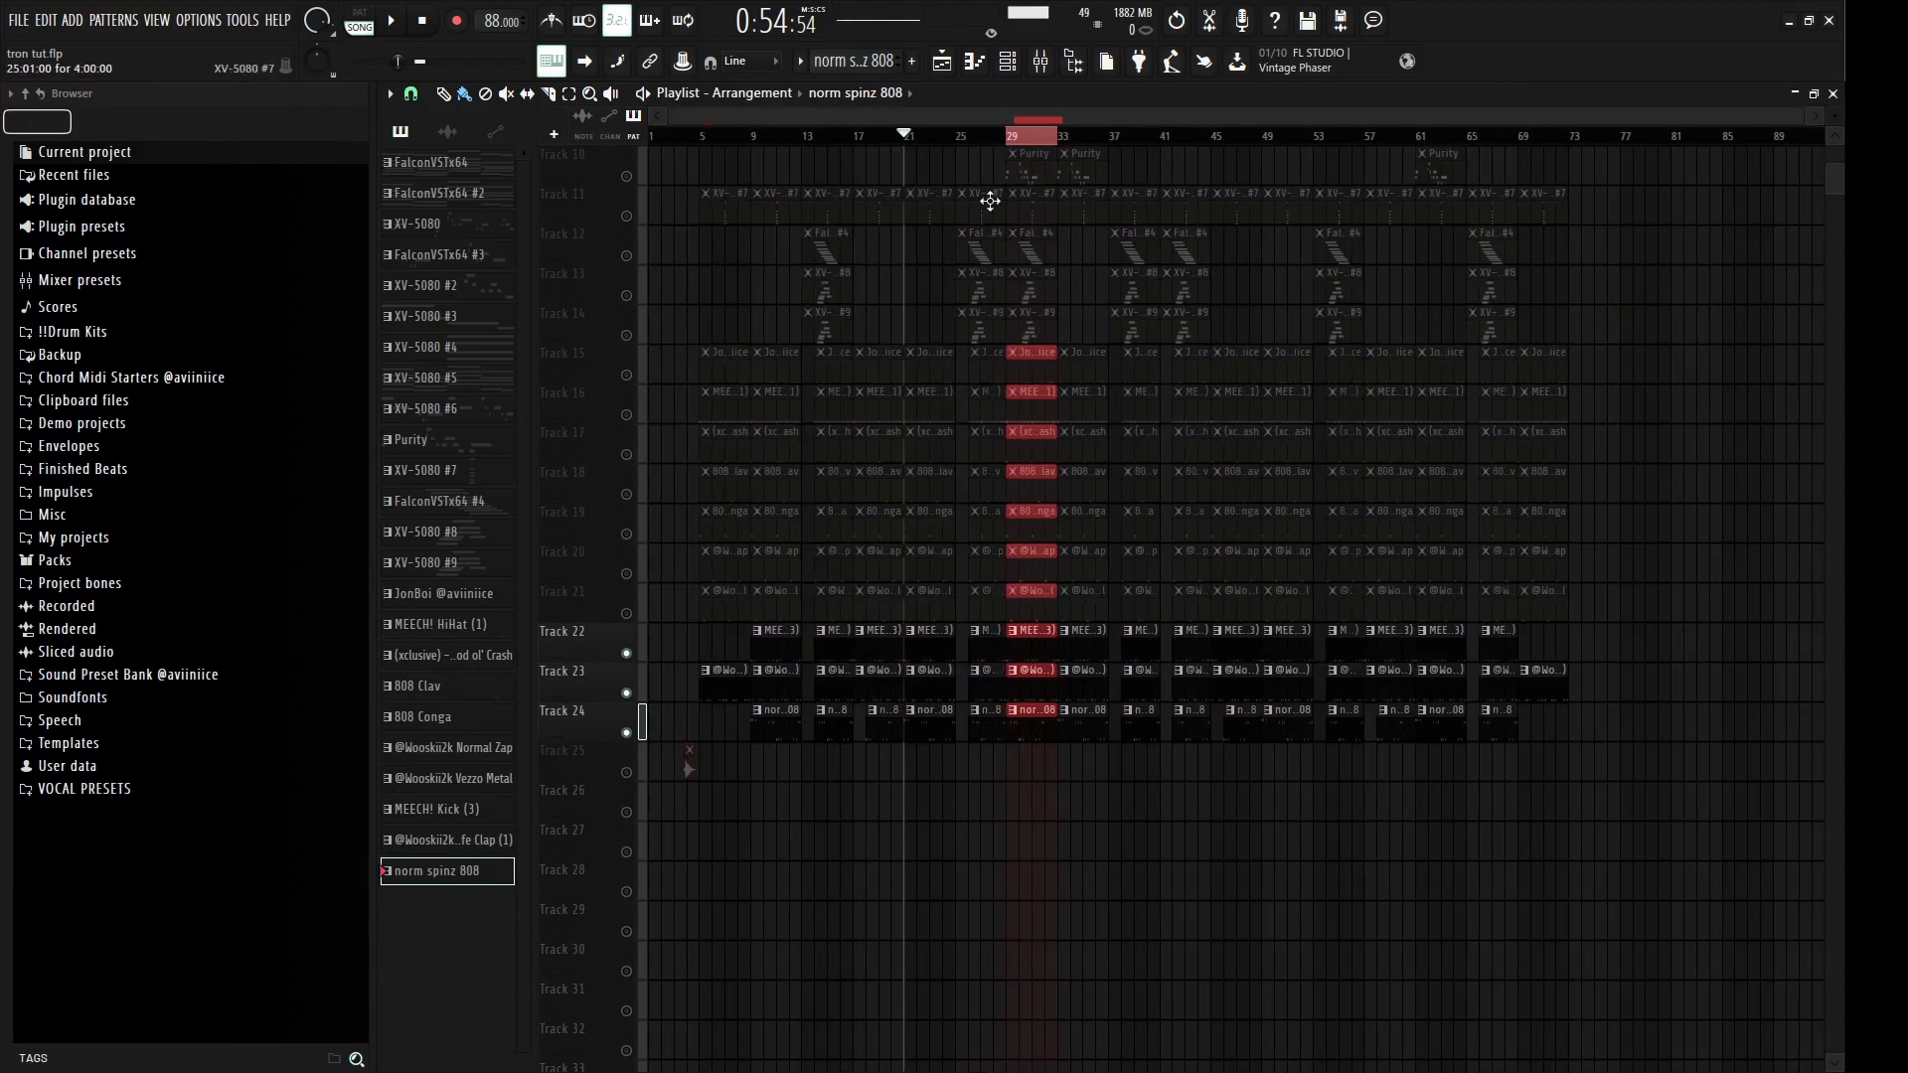
{"action": "left_click_drag", "start_coordinate": [907, 140], "coordinate": [1023, 149]}
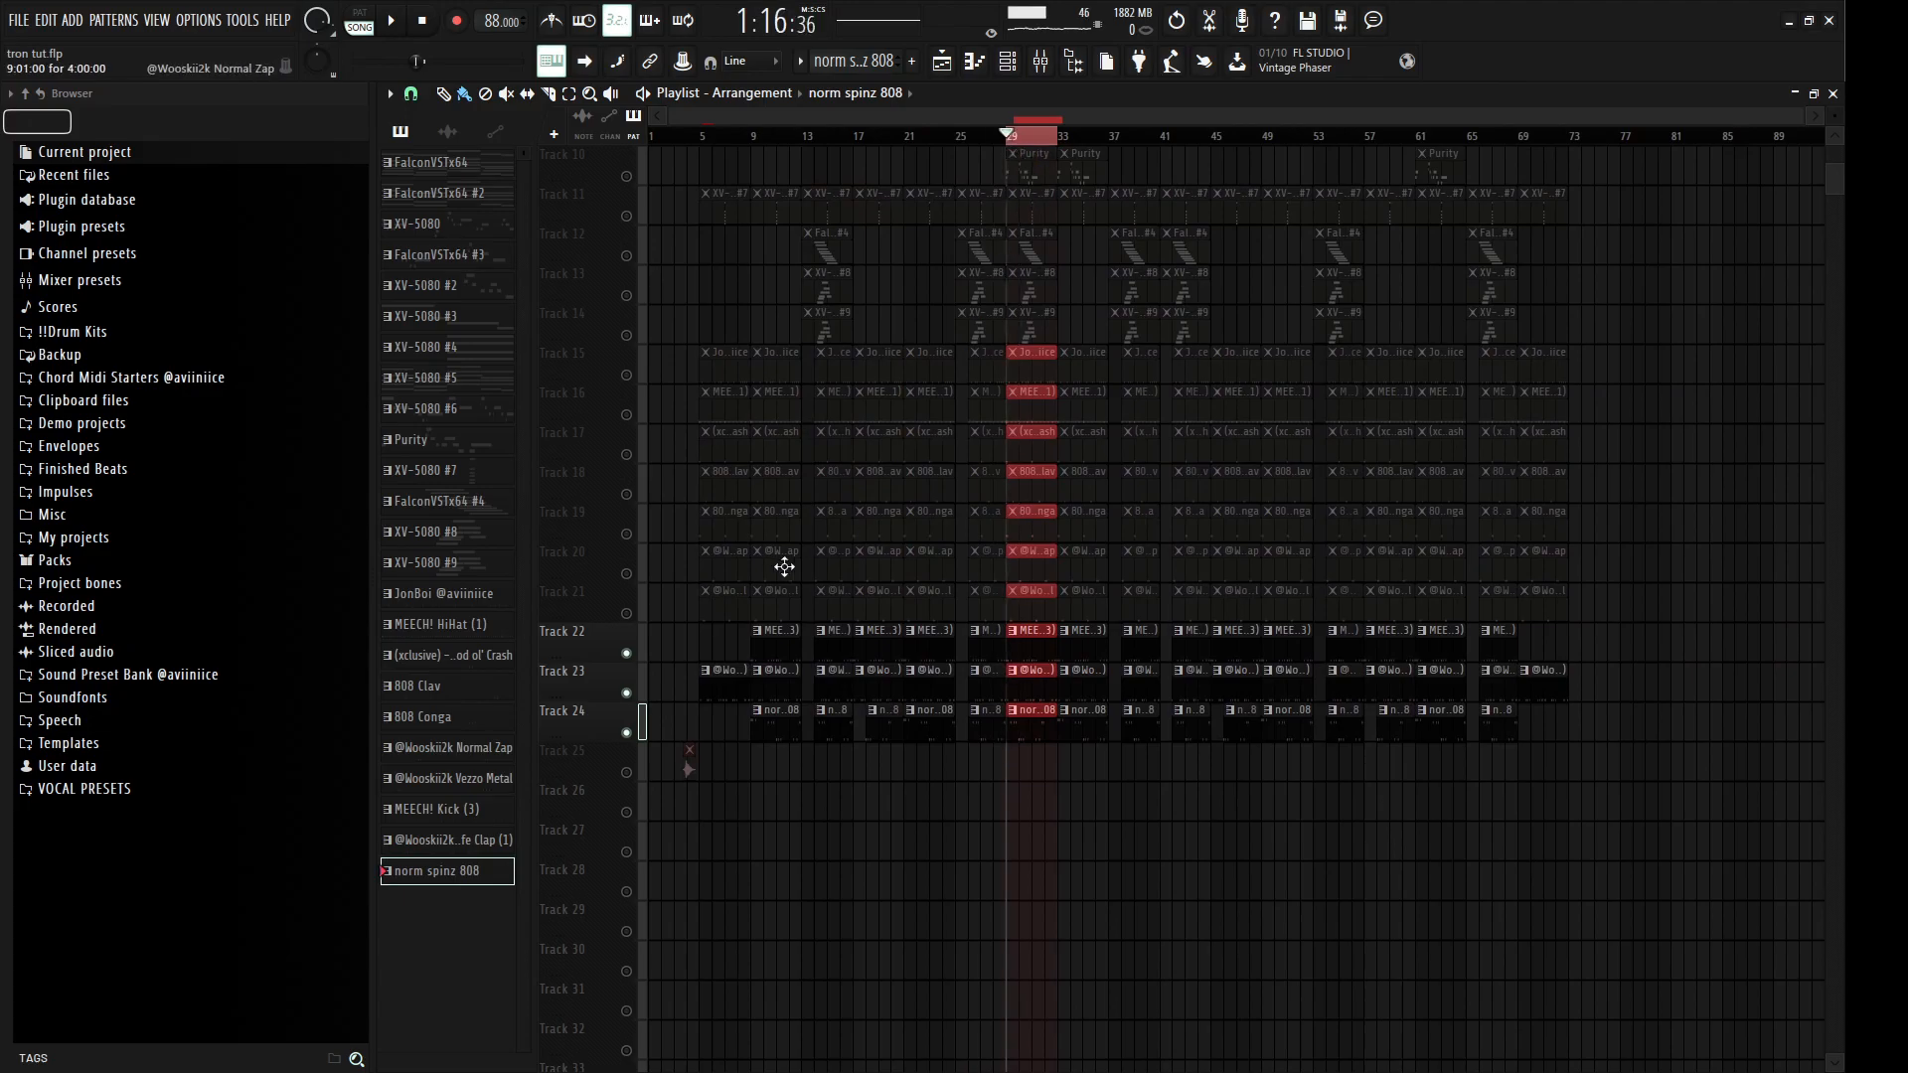
Step: Unmute all playlist tracks again and move the playback position to the start of the song
{"action": "right_click", "coordinate": [628, 734]}
{"action": "right_click", "coordinate": [628, 735]}
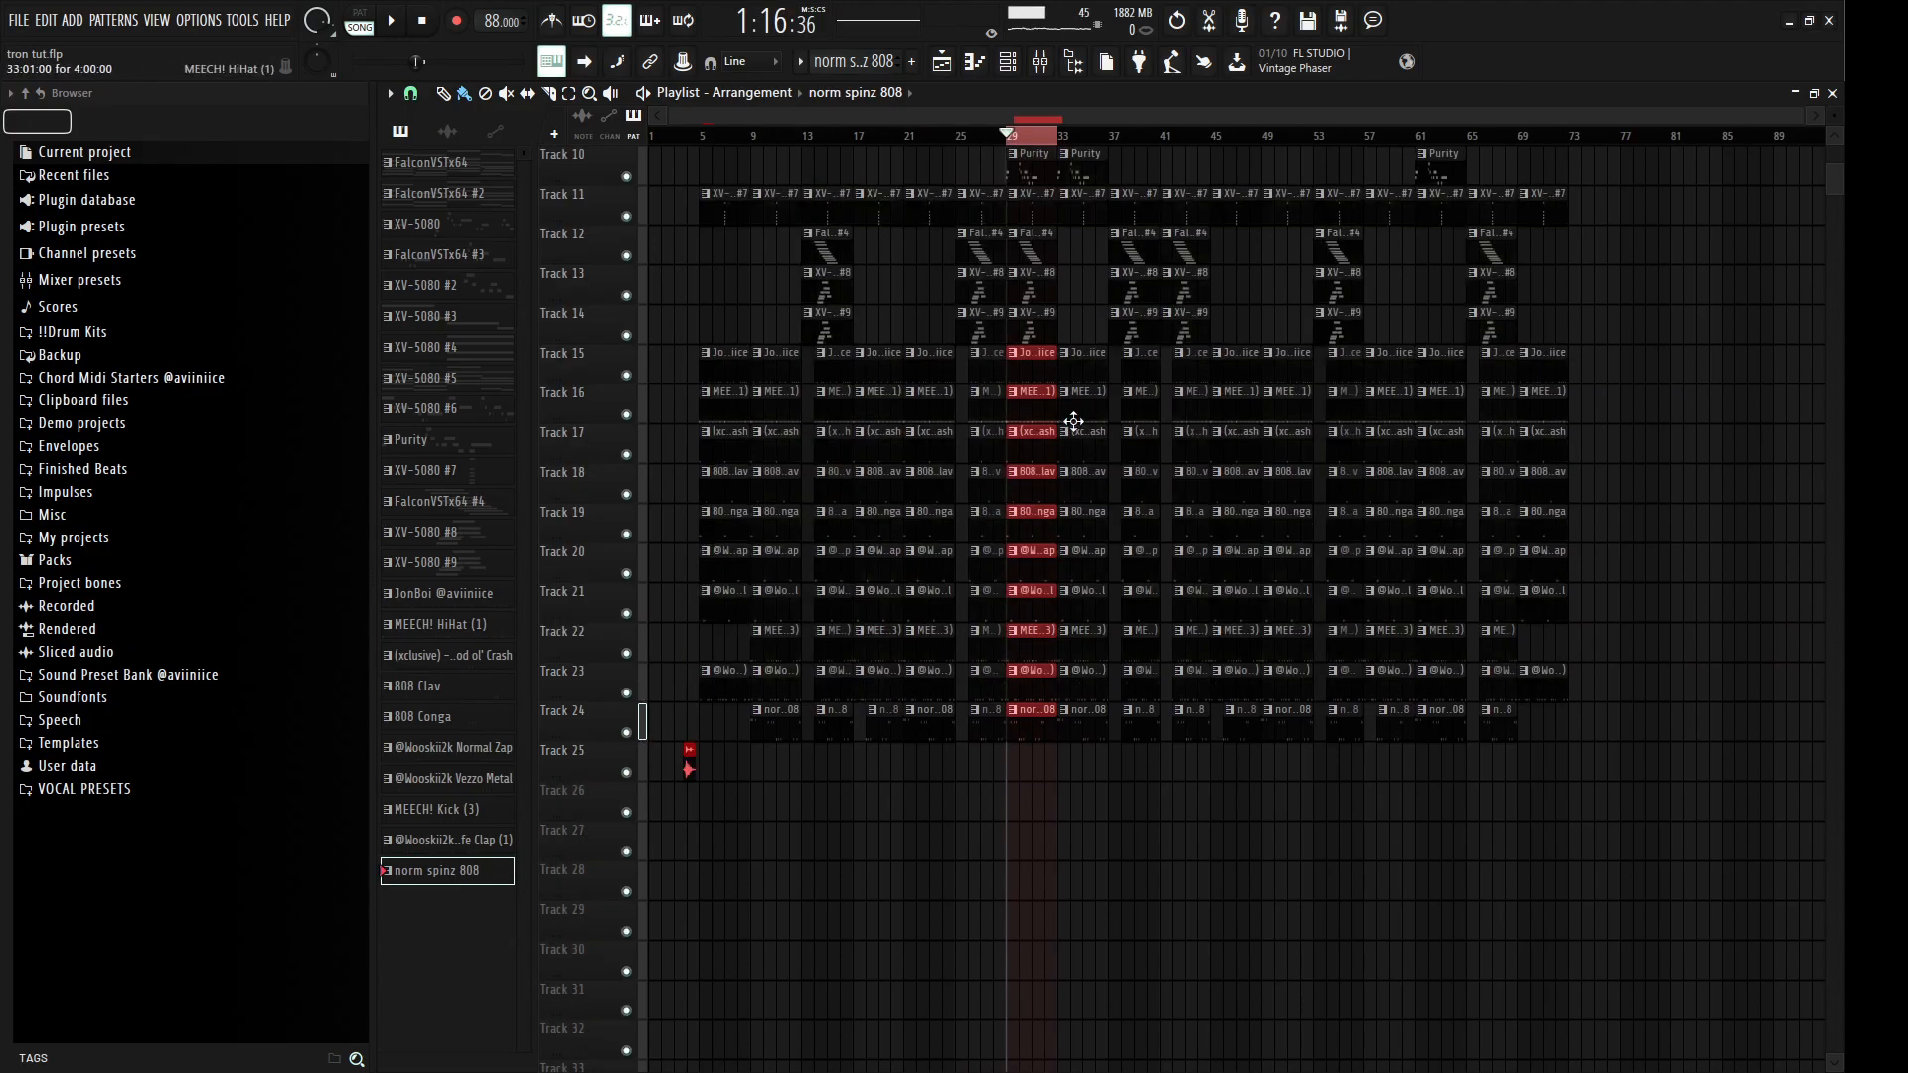
{"action": "left_click_drag", "start_coordinate": [1029, 147], "coordinate": [549, 214]}
Step: Open the mixer, look across several inserts, and select the Master track to show its effects
{"action": "left_click", "coordinate": [1042, 62]}
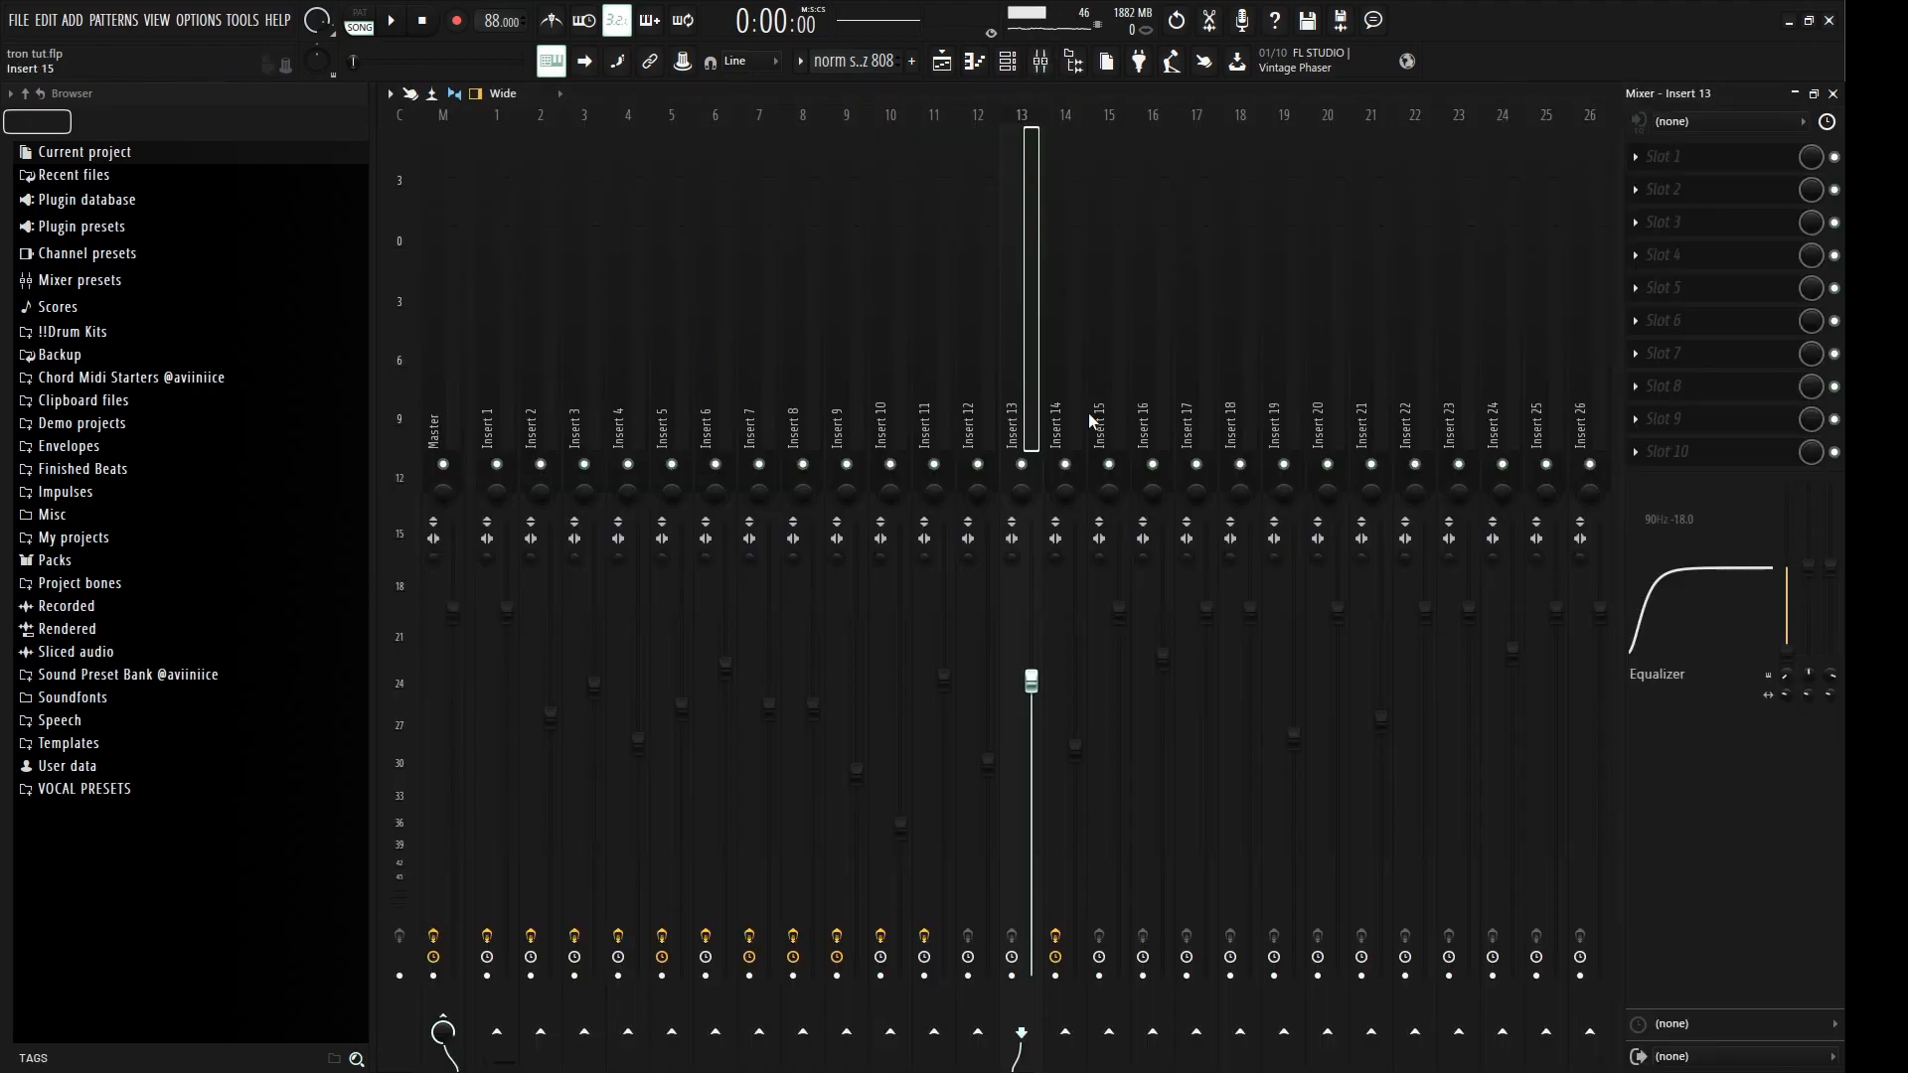
{"action": "left_click_drag", "start_coordinate": [501, 415], "coordinate": [1157, 382]}
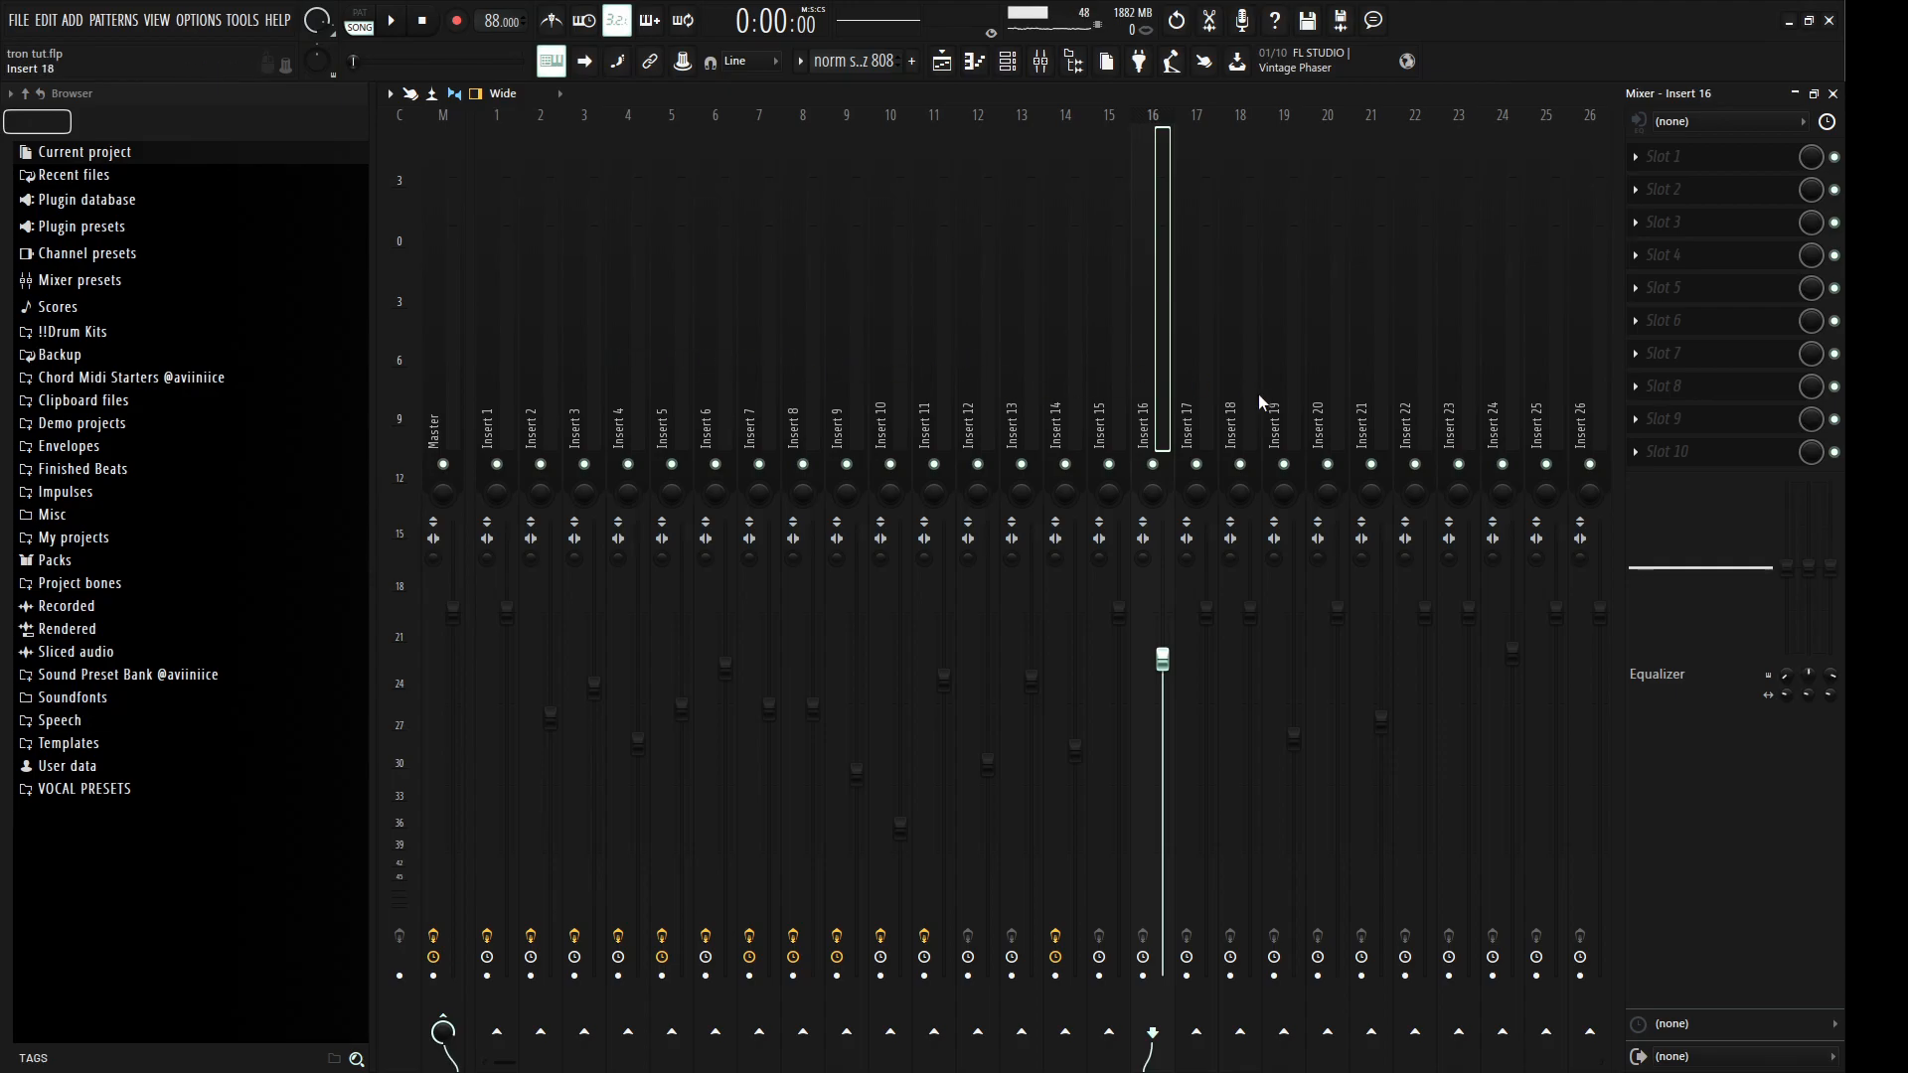
{"action": "left_click", "coordinate": [1283, 390]}
{"action": "left_click", "coordinate": [486, 362]}
{"action": "left_click", "coordinate": [444, 357]}
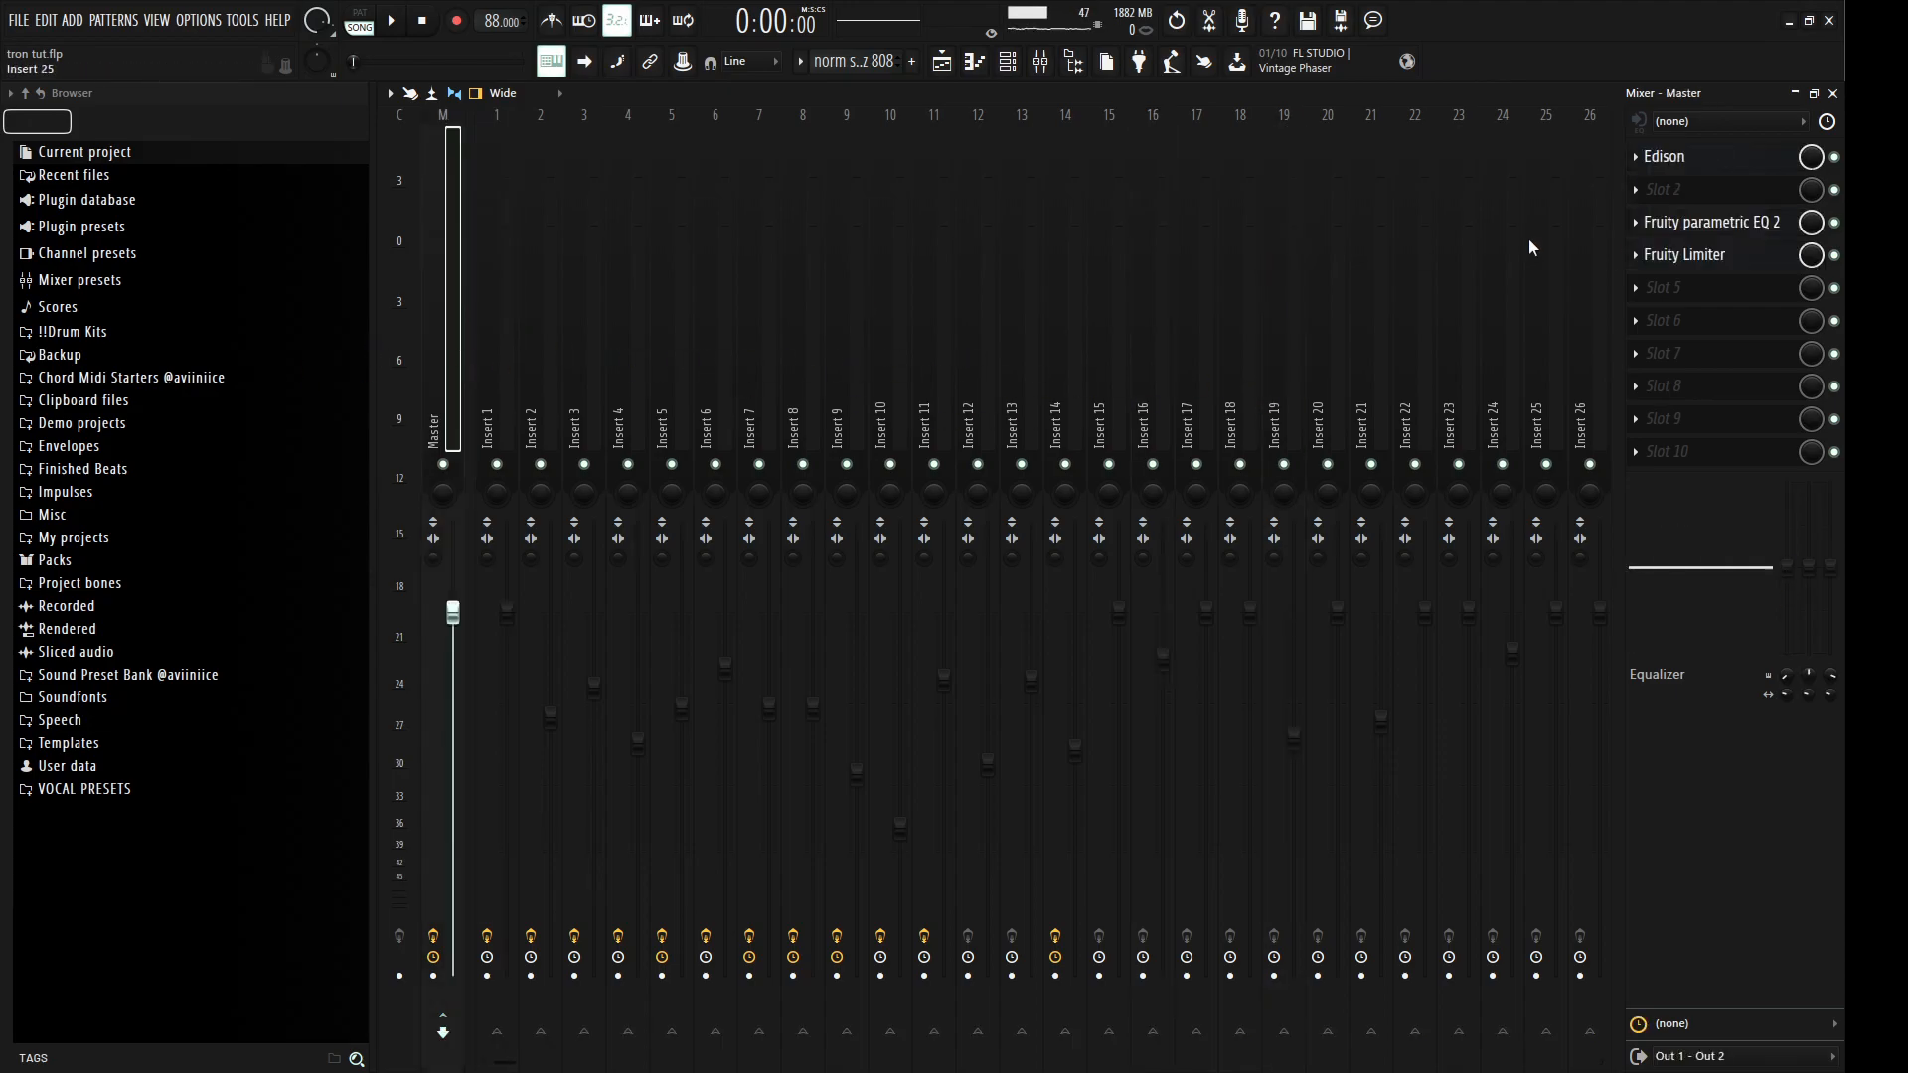
Step: Examine the Master track's Fruity parametric EQ 2 and Fruity Limiter settings, and close both plugin windows
{"action": "left_click", "coordinate": [1689, 223]}
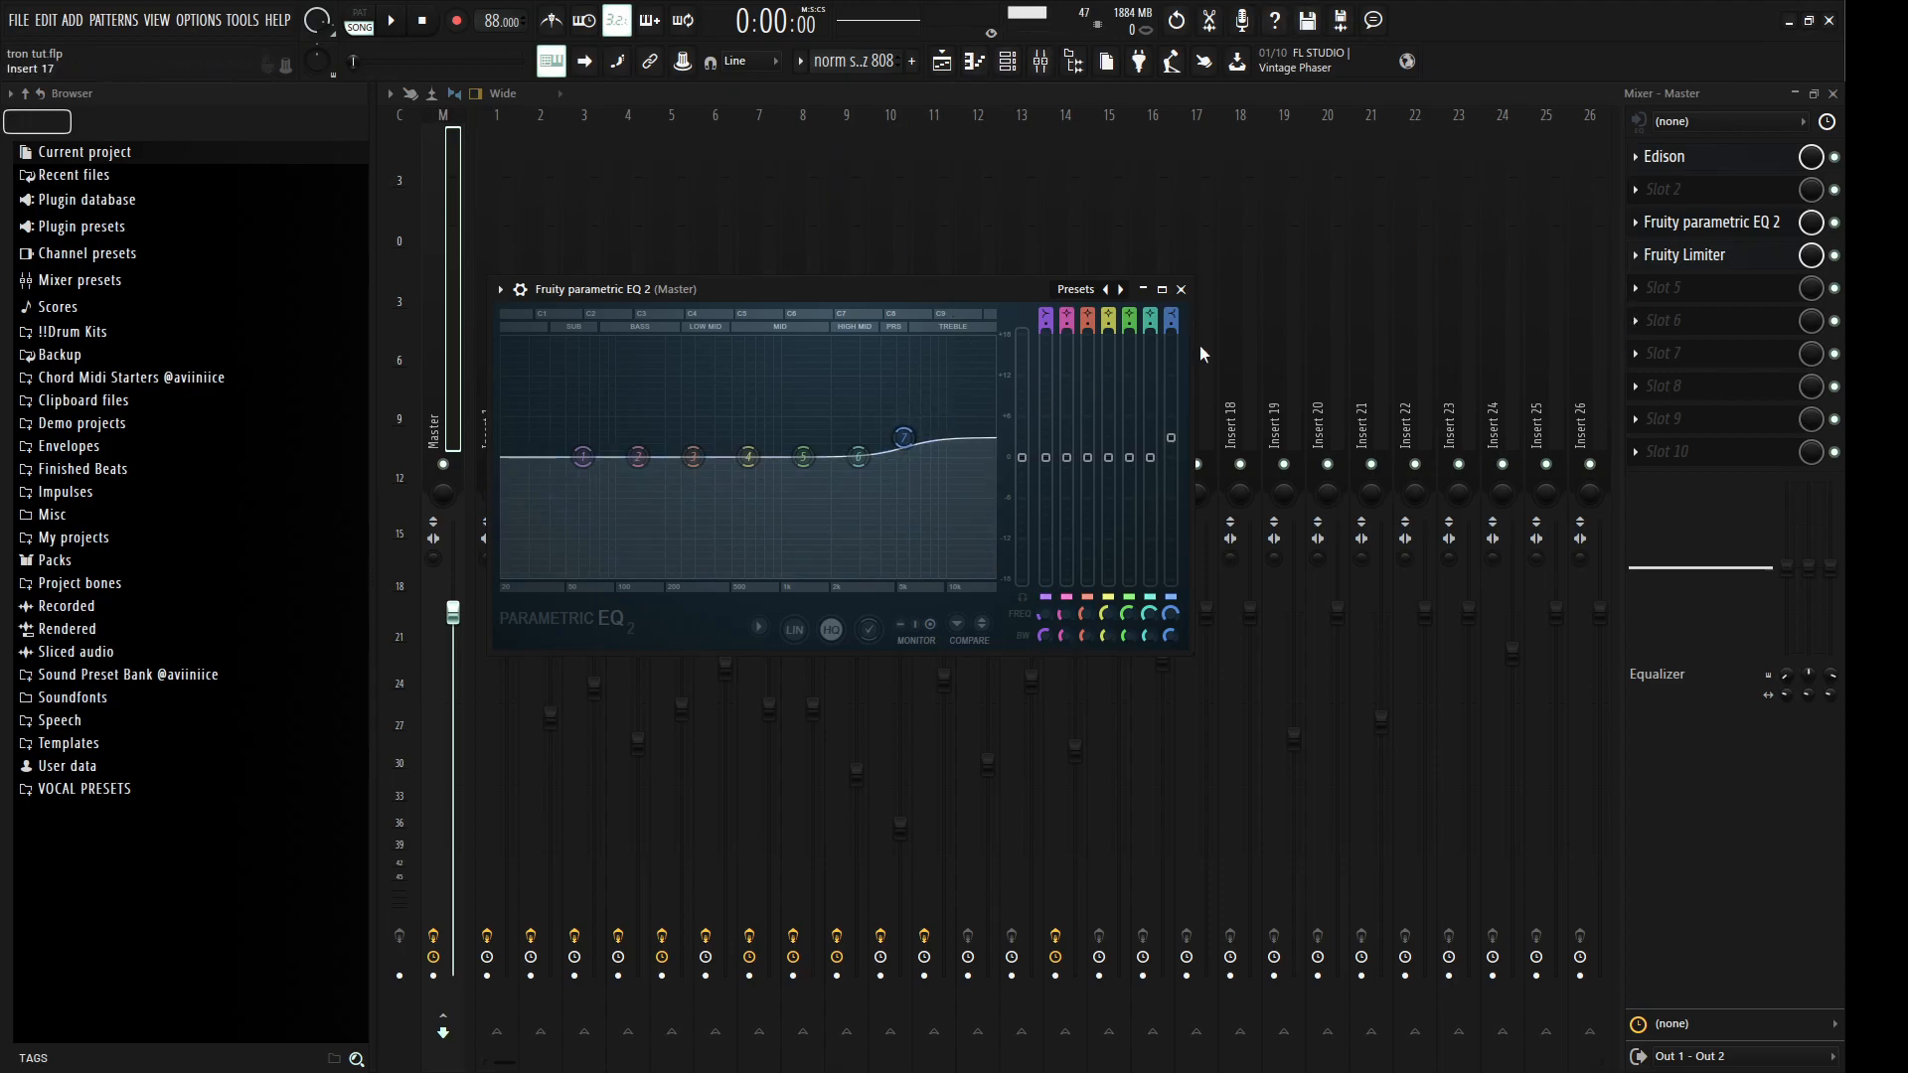
{"action": "left_click", "coordinate": [1689, 222]}
{"action": "left_click", "coordinate": [1689, 256]}
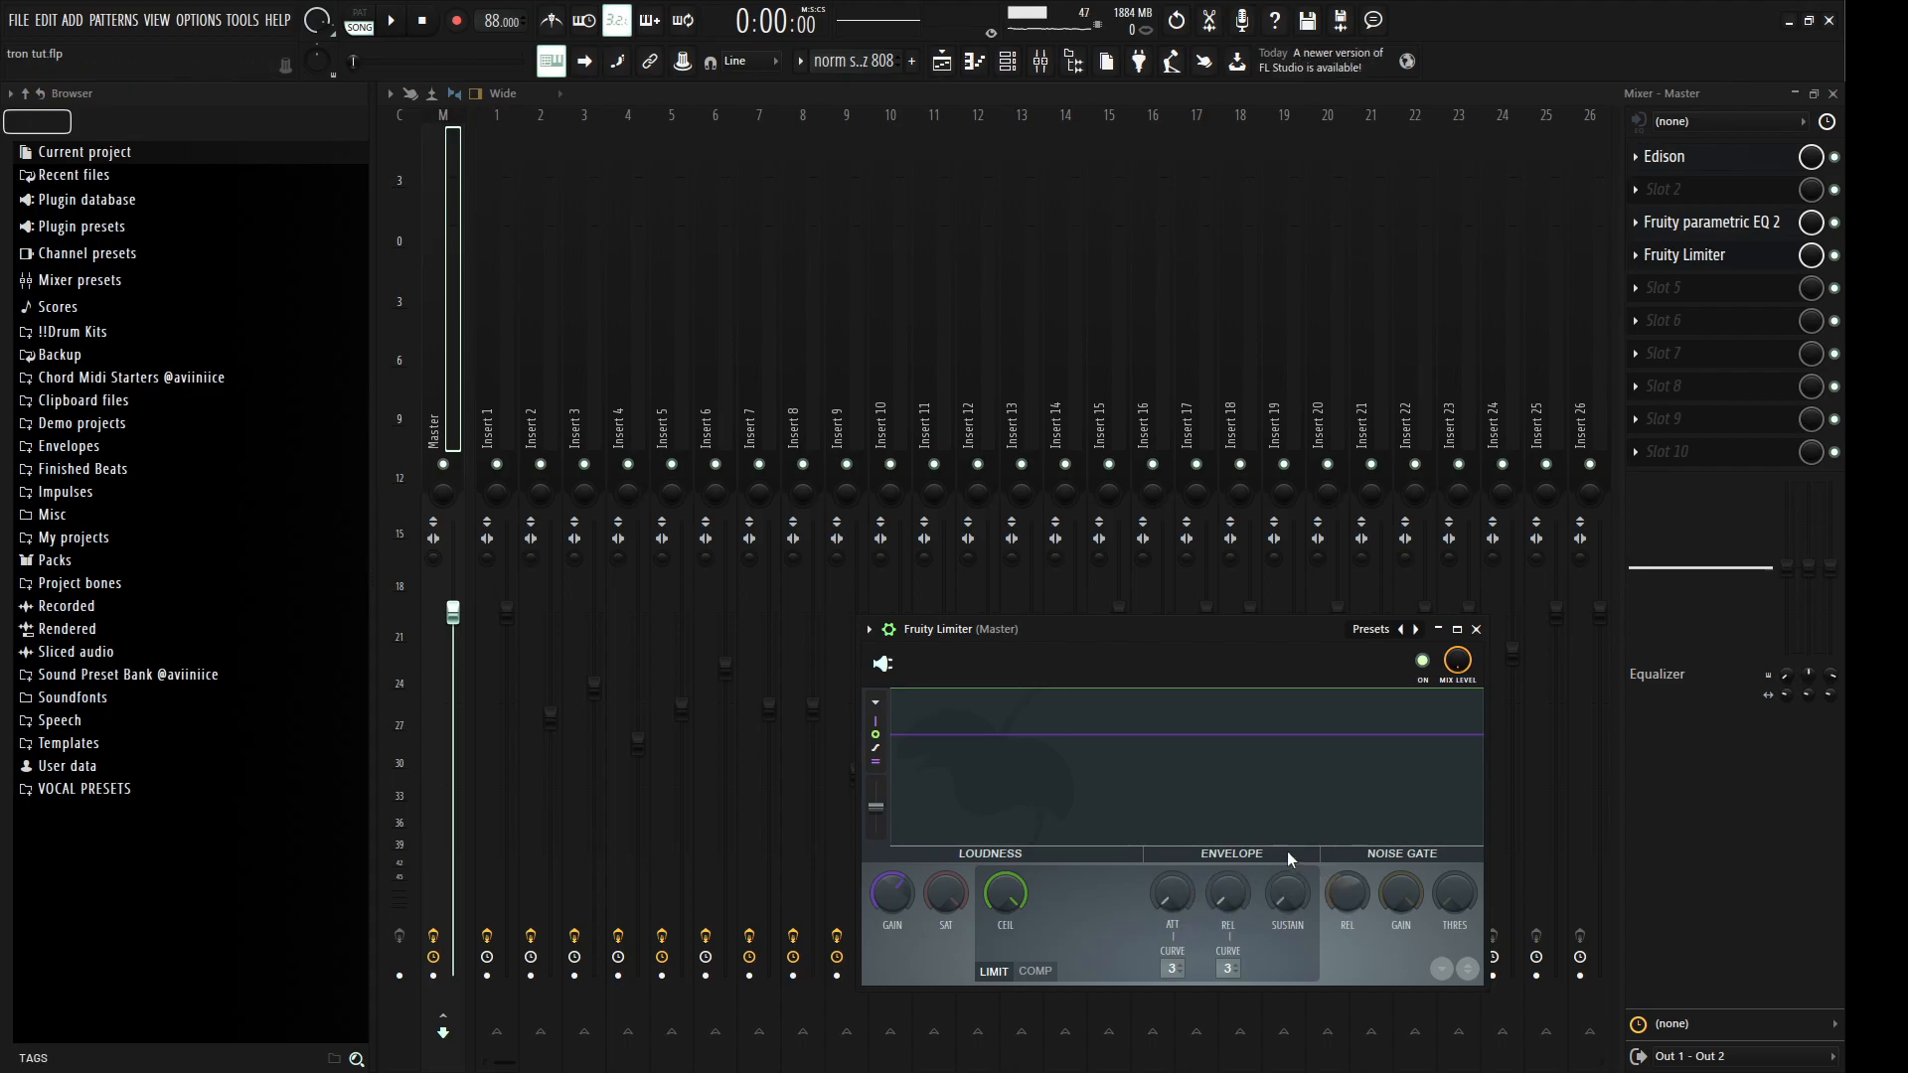
{"action": "left_click", "coordinate": [1473, 630]}
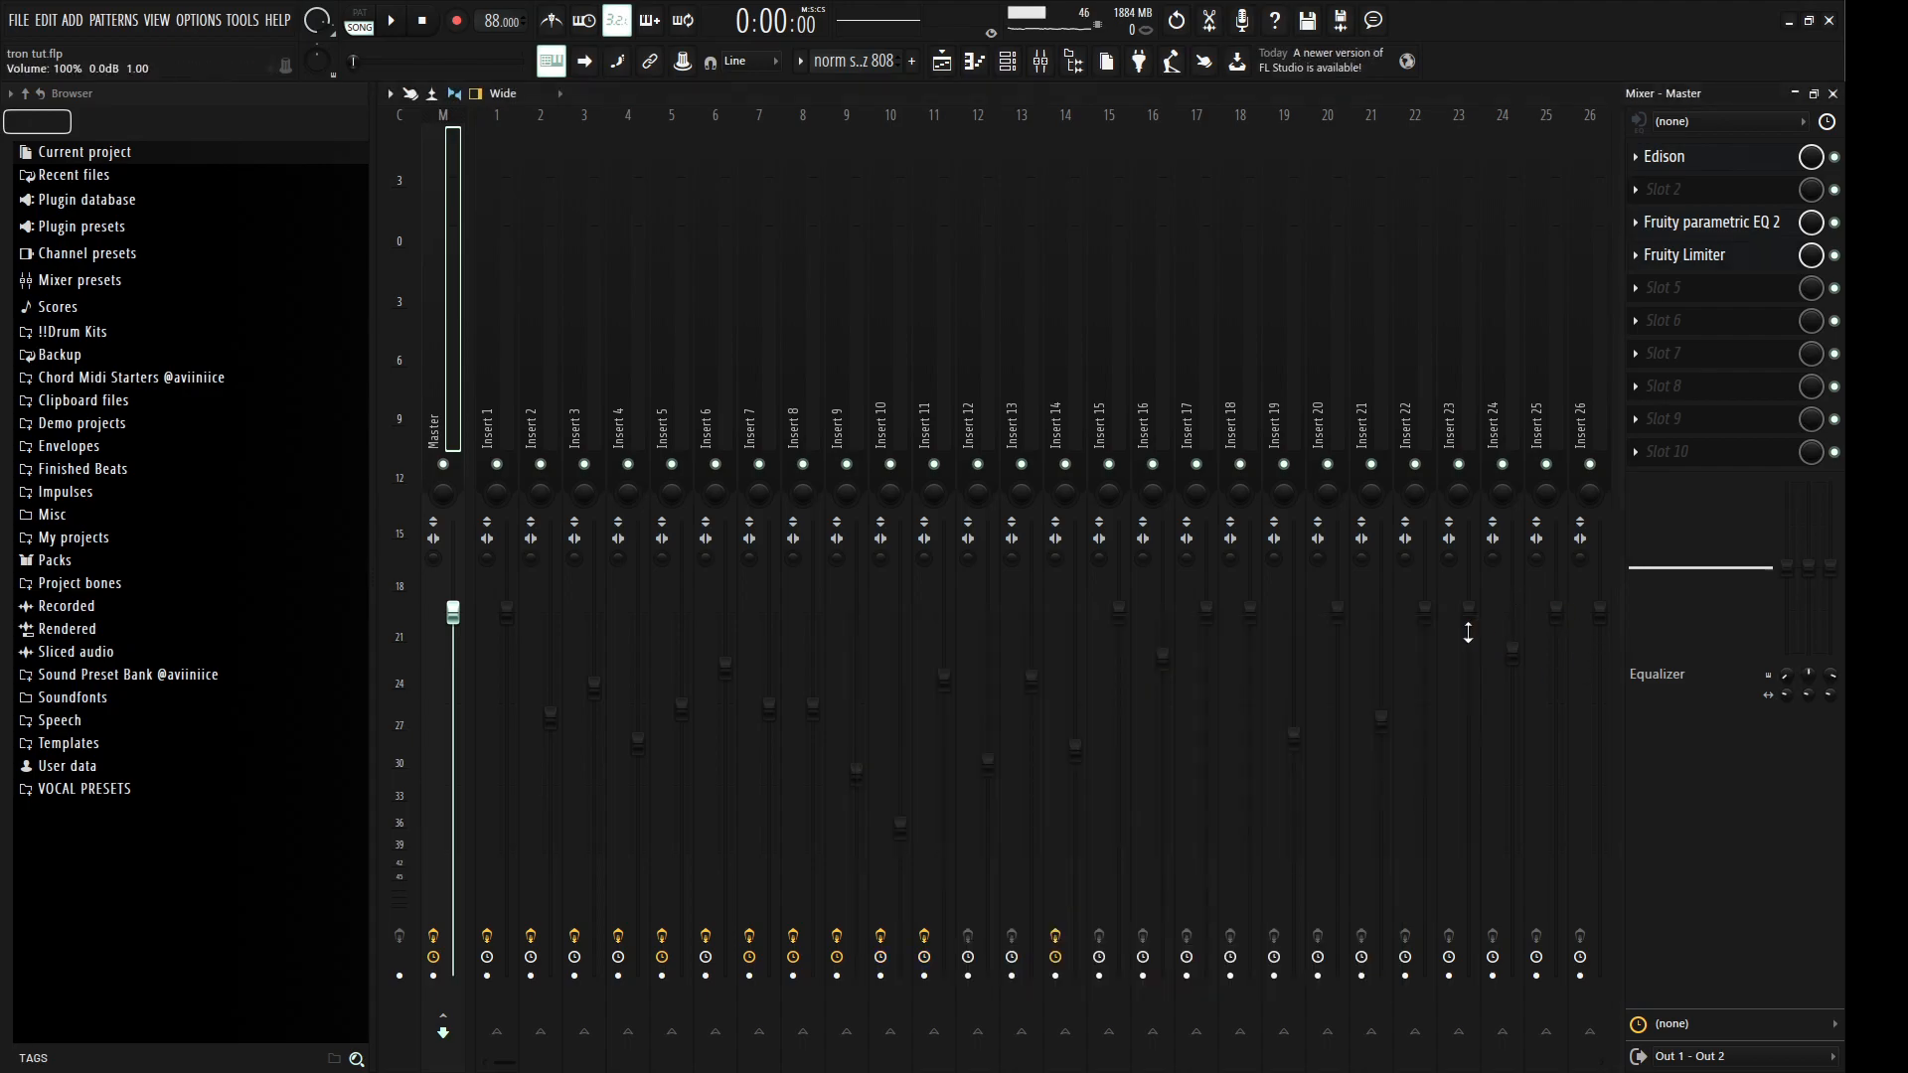
Step: Examine the effect chains of the mixer inserts one after another, starting from Insert 1, and close the mixer
{"action": "left_click", "coordinate": [479, 377]}
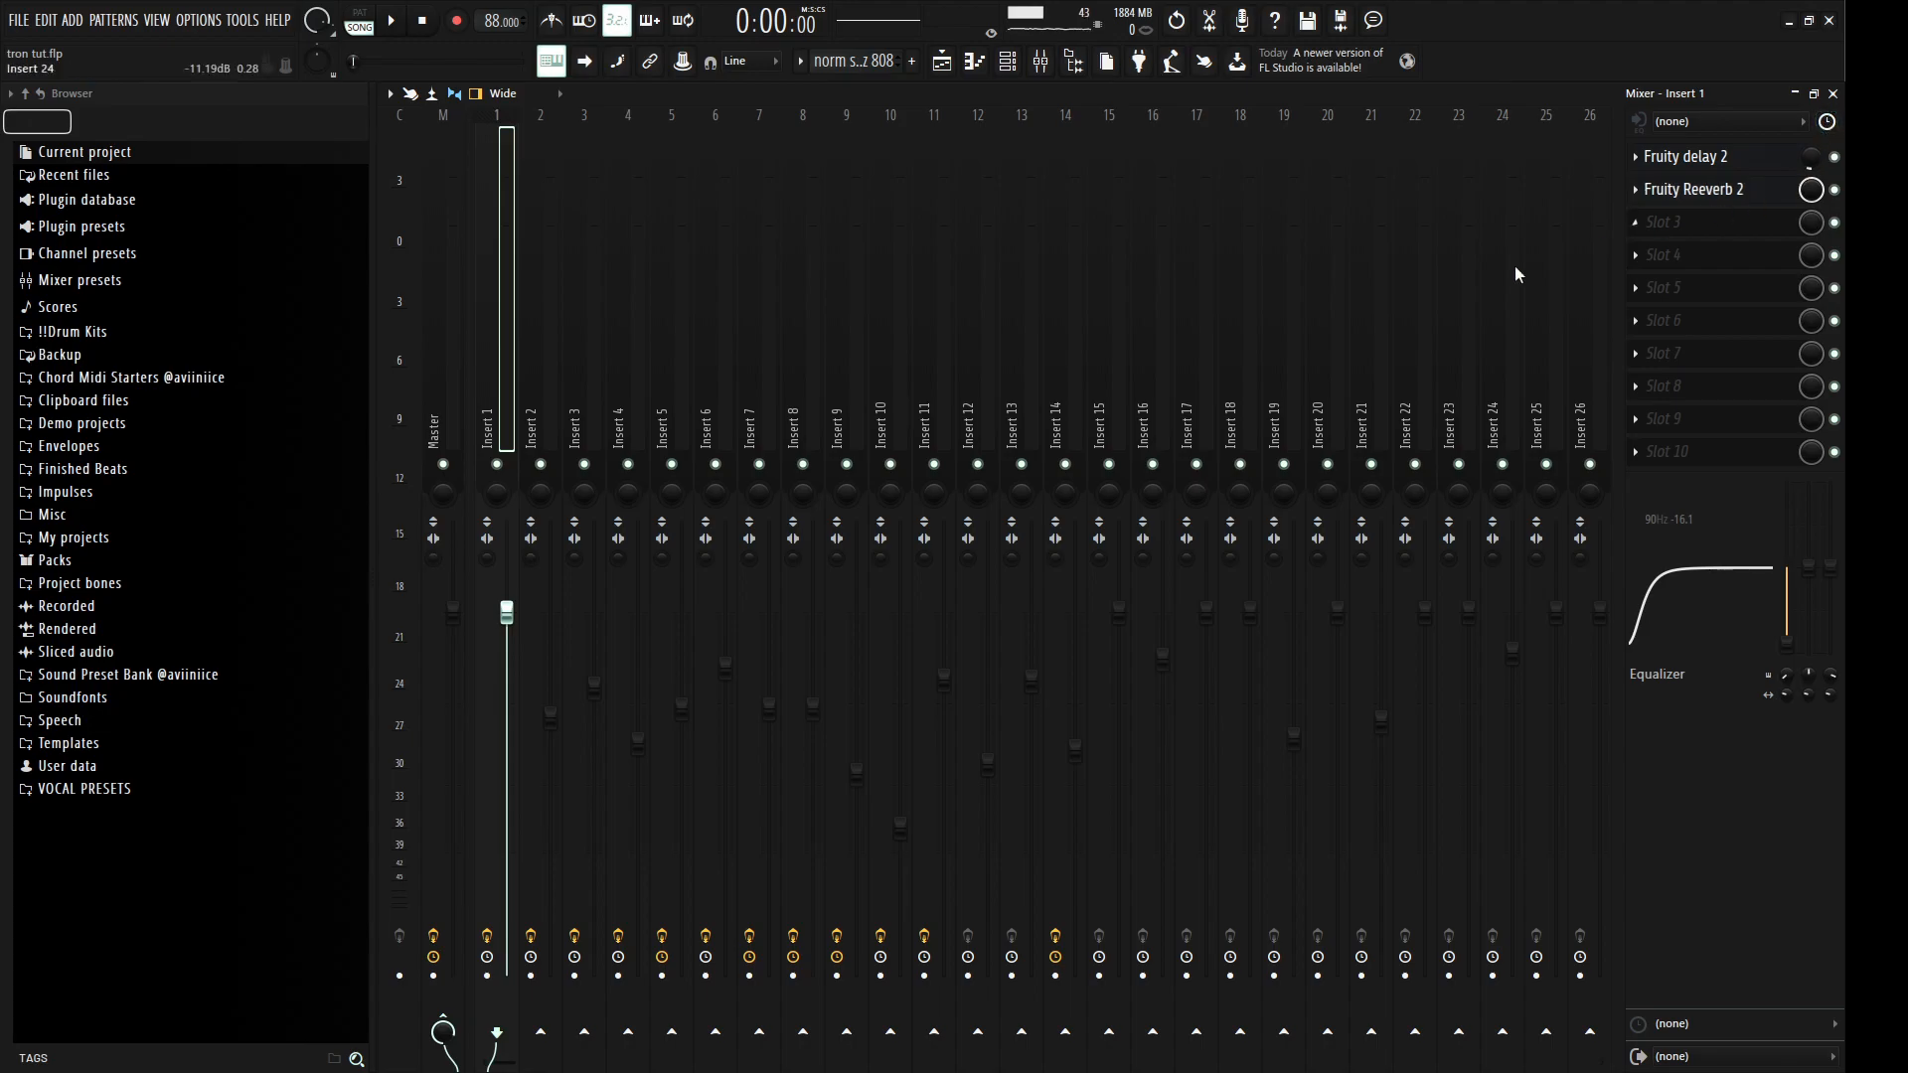
{"action": "left_click", "coordinate": [532, 324]}
{"action": "left_click", "coordinate": [594, 324]}
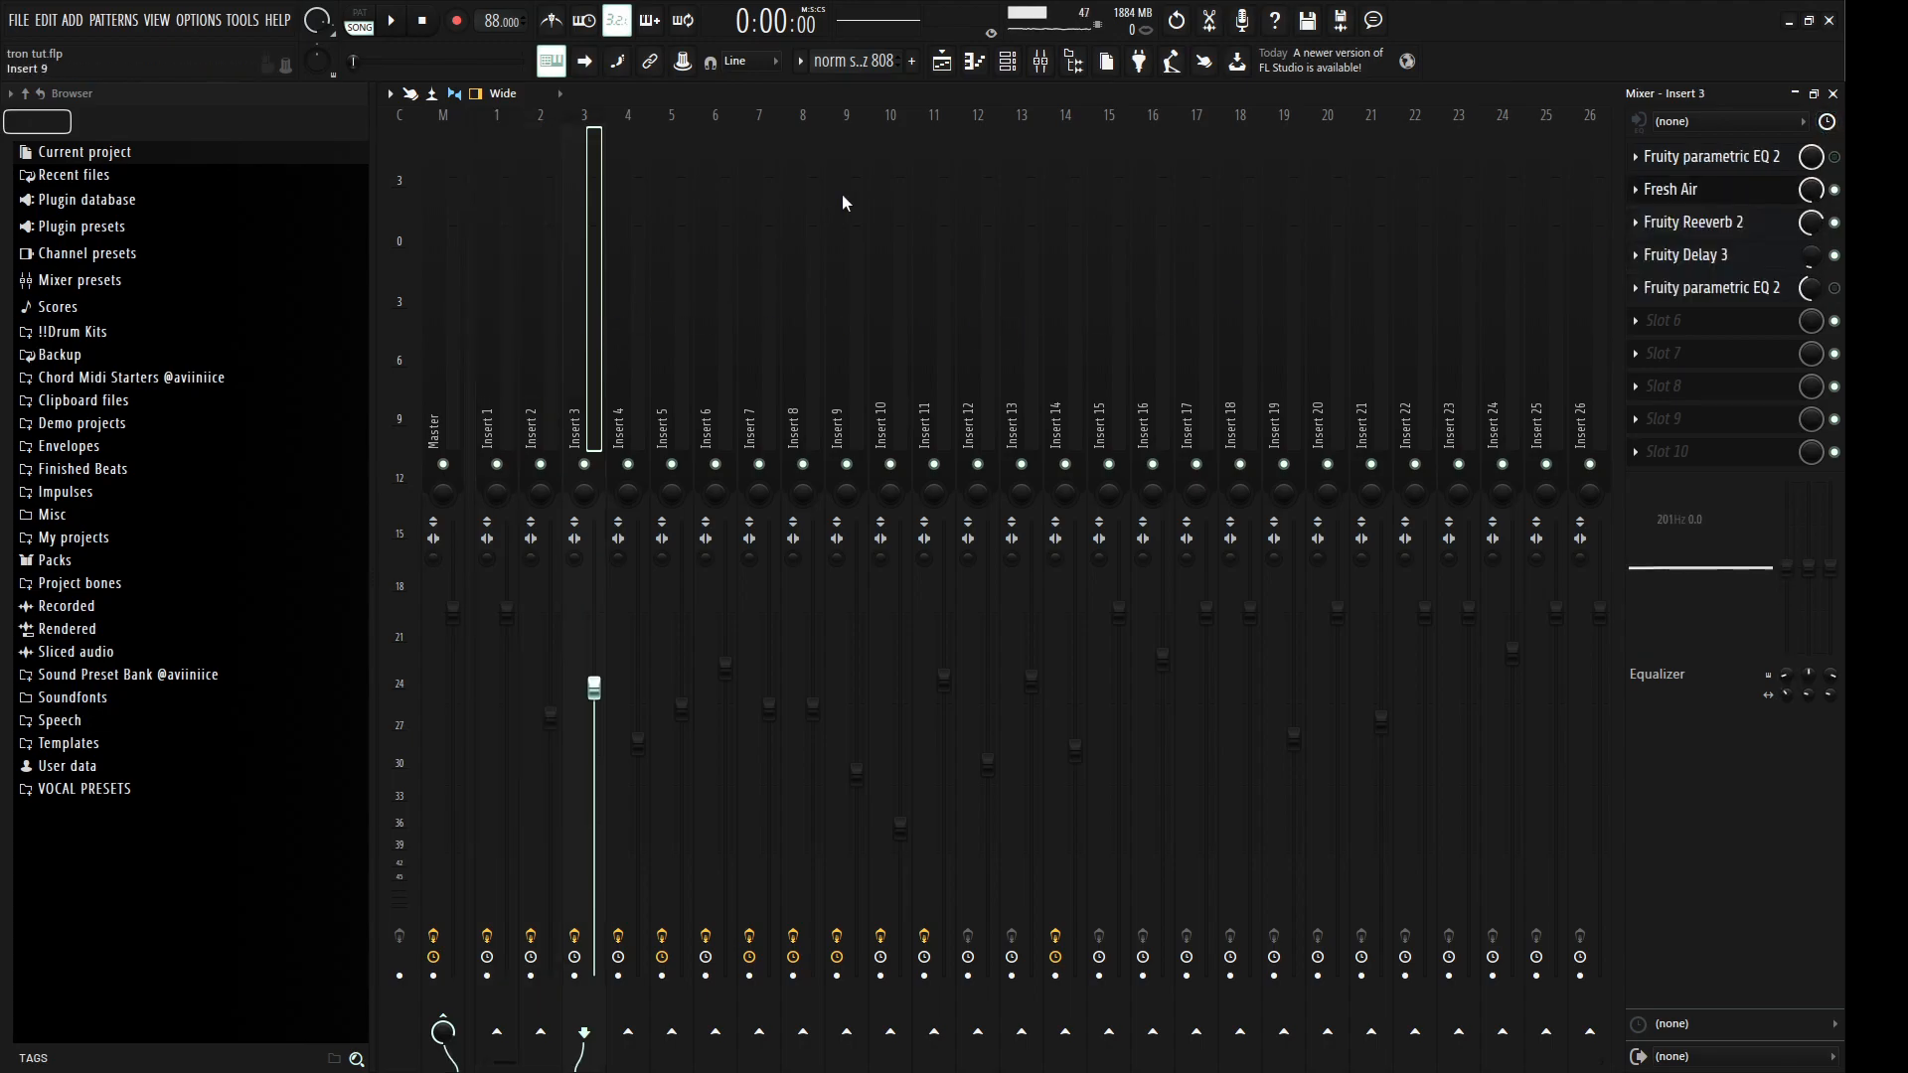
{"action": "left_click", "coordinate": [636, 437]}
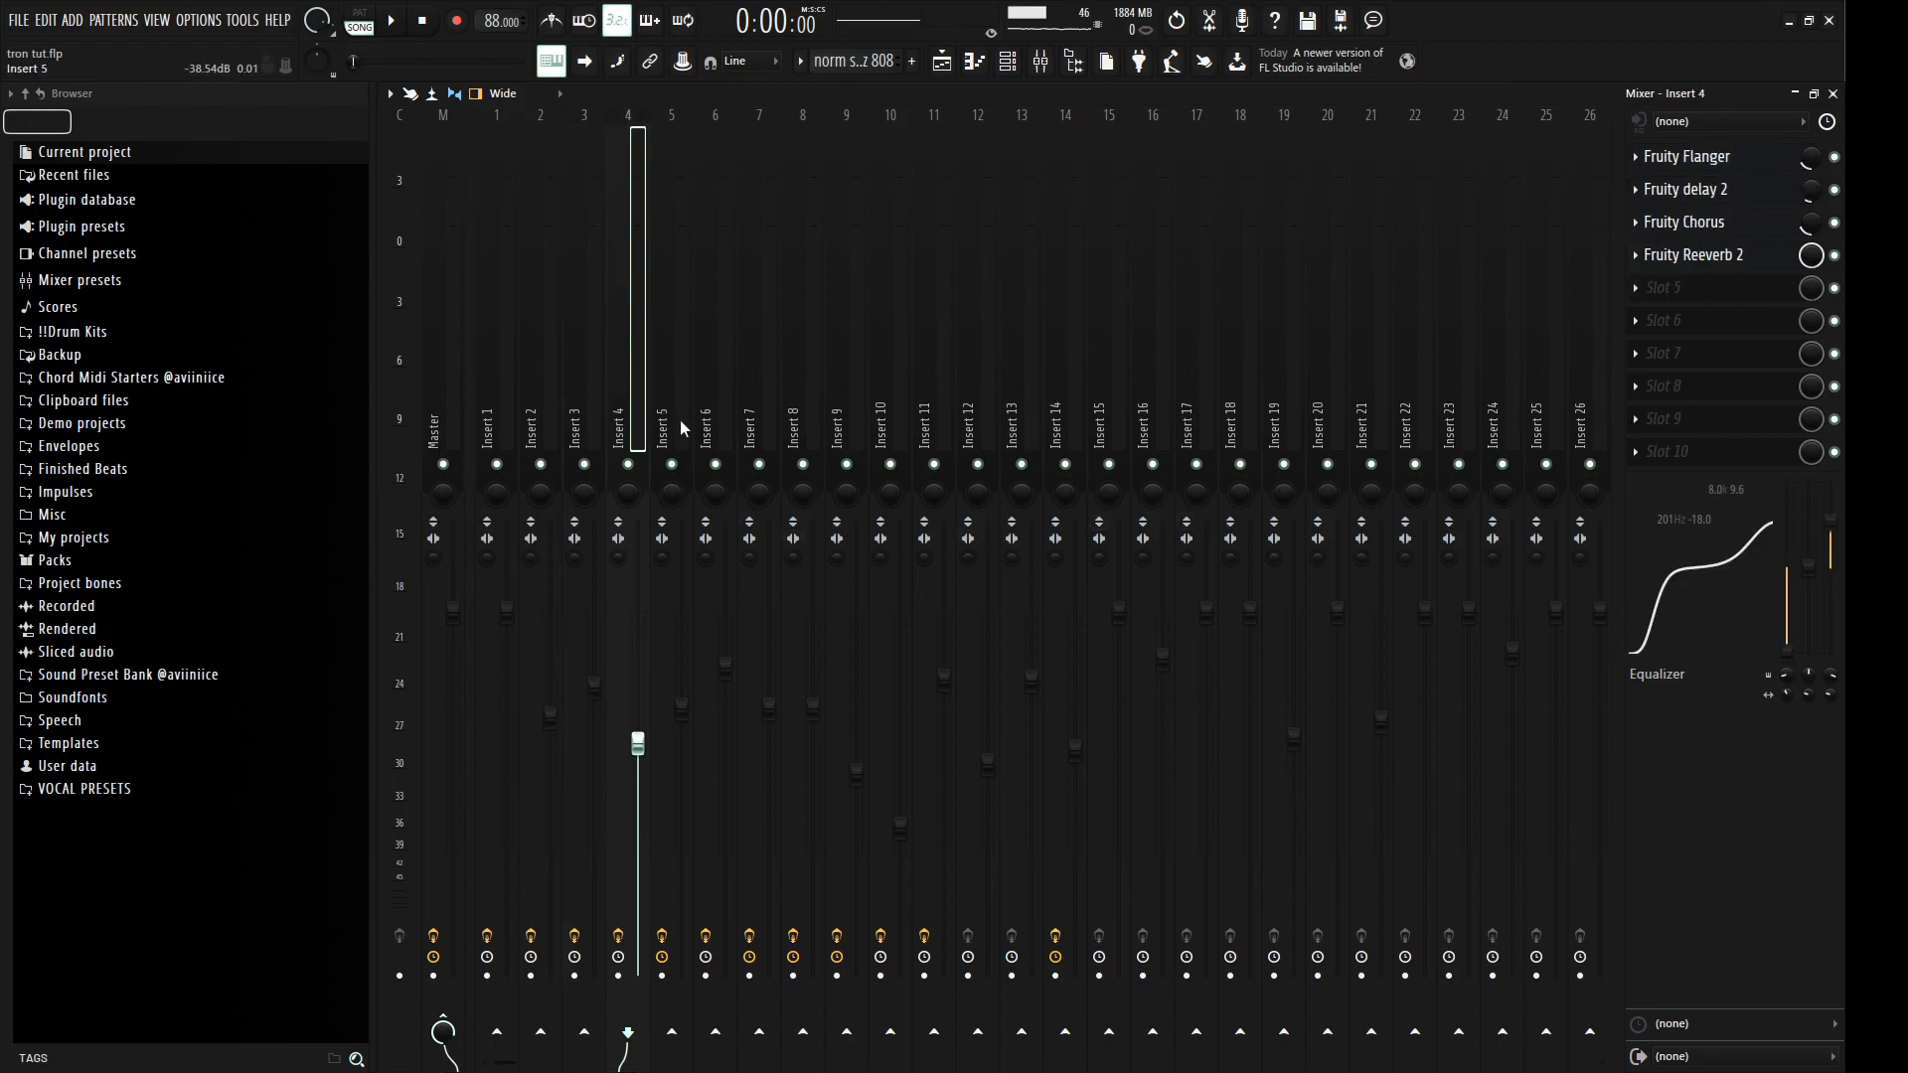
{"action": "left_click", "coordinate": [690, 411]}
{"action": "left_click", "coordinate": [728, 407]}
{"action": "left_click", "coordinate": [769, 407]}
{"action": "left_click", "coordinate": [813, 409]}
{"action": "left_click", "coordinate": [854, 409]}
{"action": "left_click", "coordinate": [896, 403]}
{"action": "left_click", "coordinate": [974, 401]}
{"action": "left_click", "coordinate": [1068, 402]}
{"action": "left_click", "coordinate": [1242, 401]}
{"action": "left_click", "coordinate": [1595, 397]}
{"action": "left_click", "coordinate": [1098, 417]}
{"action": "left_click", "coordinate": [1055, 417]}
{"action": "left_click", "coordinate": [1317, 417]}
{"action": "left_click", "coordinate": [1826, 93]}
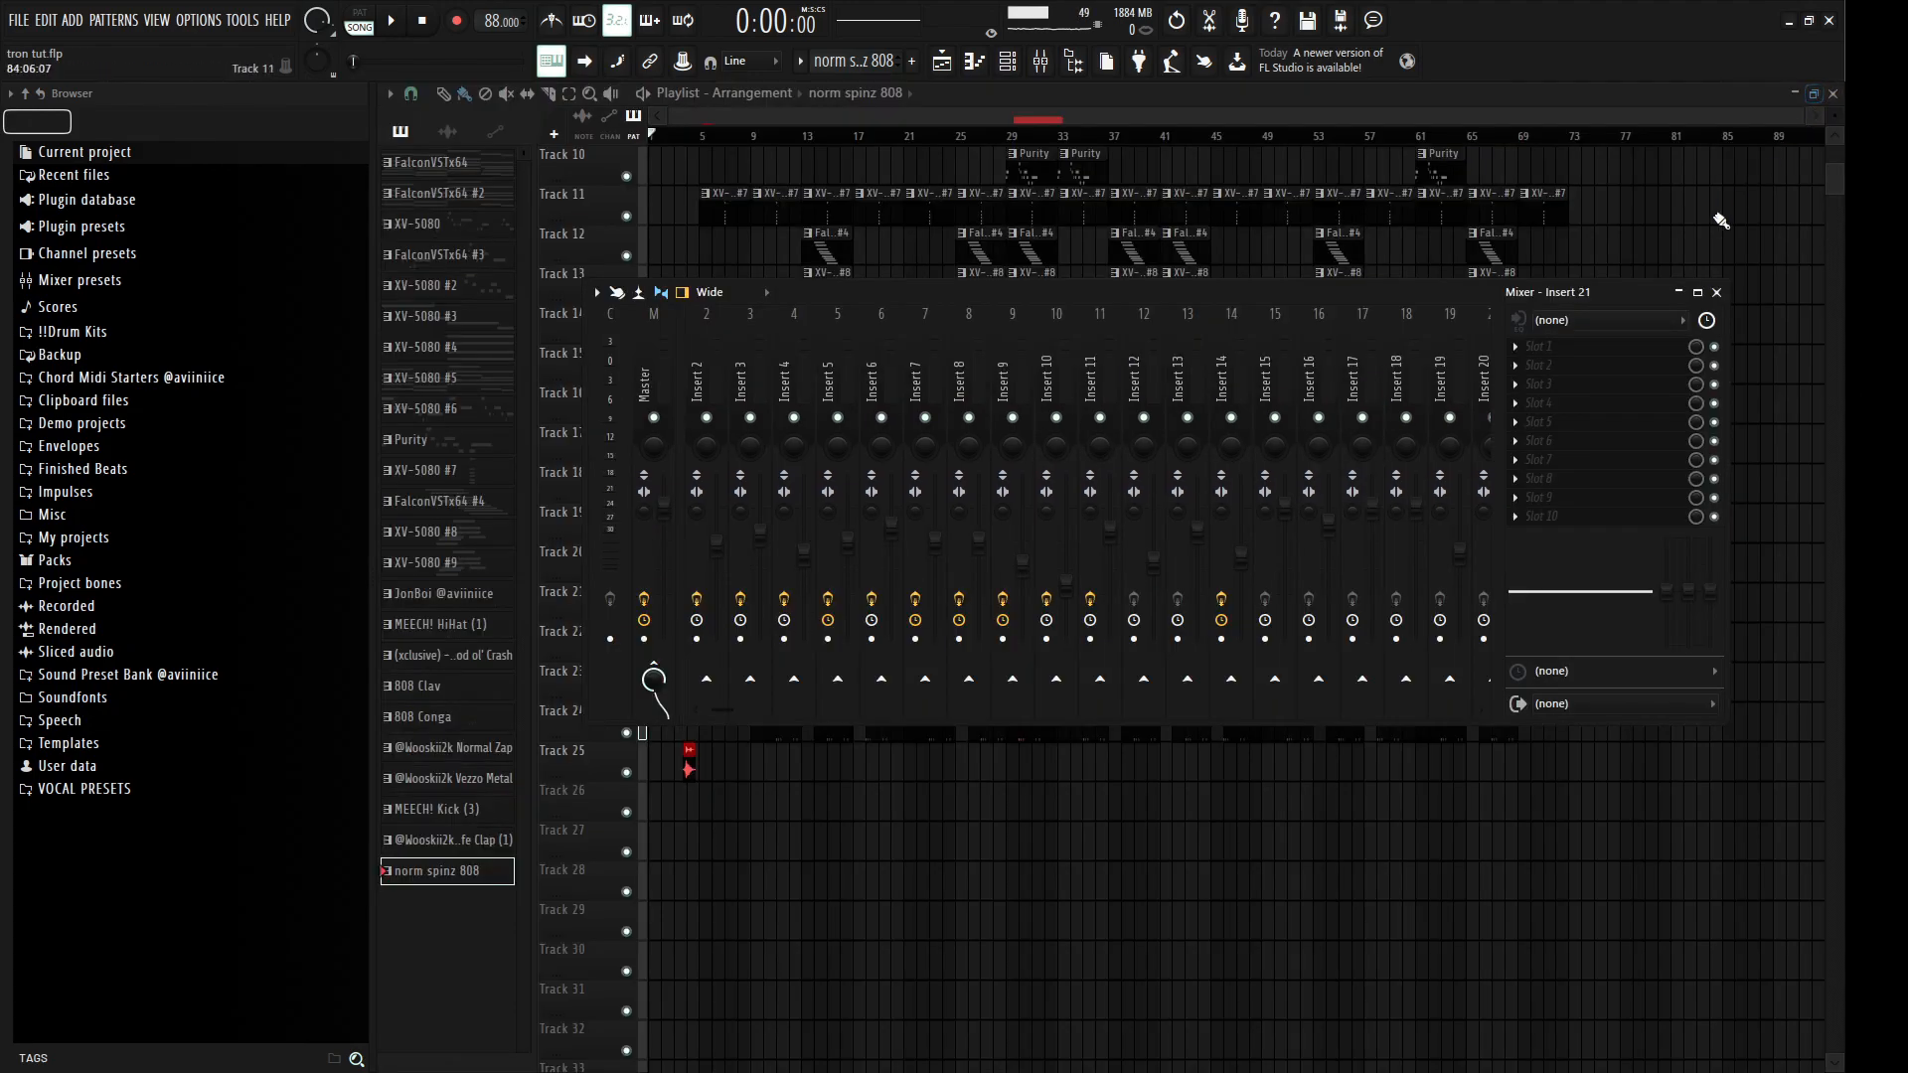
{"action": "left_click", "coordinate": [1720, 290]}
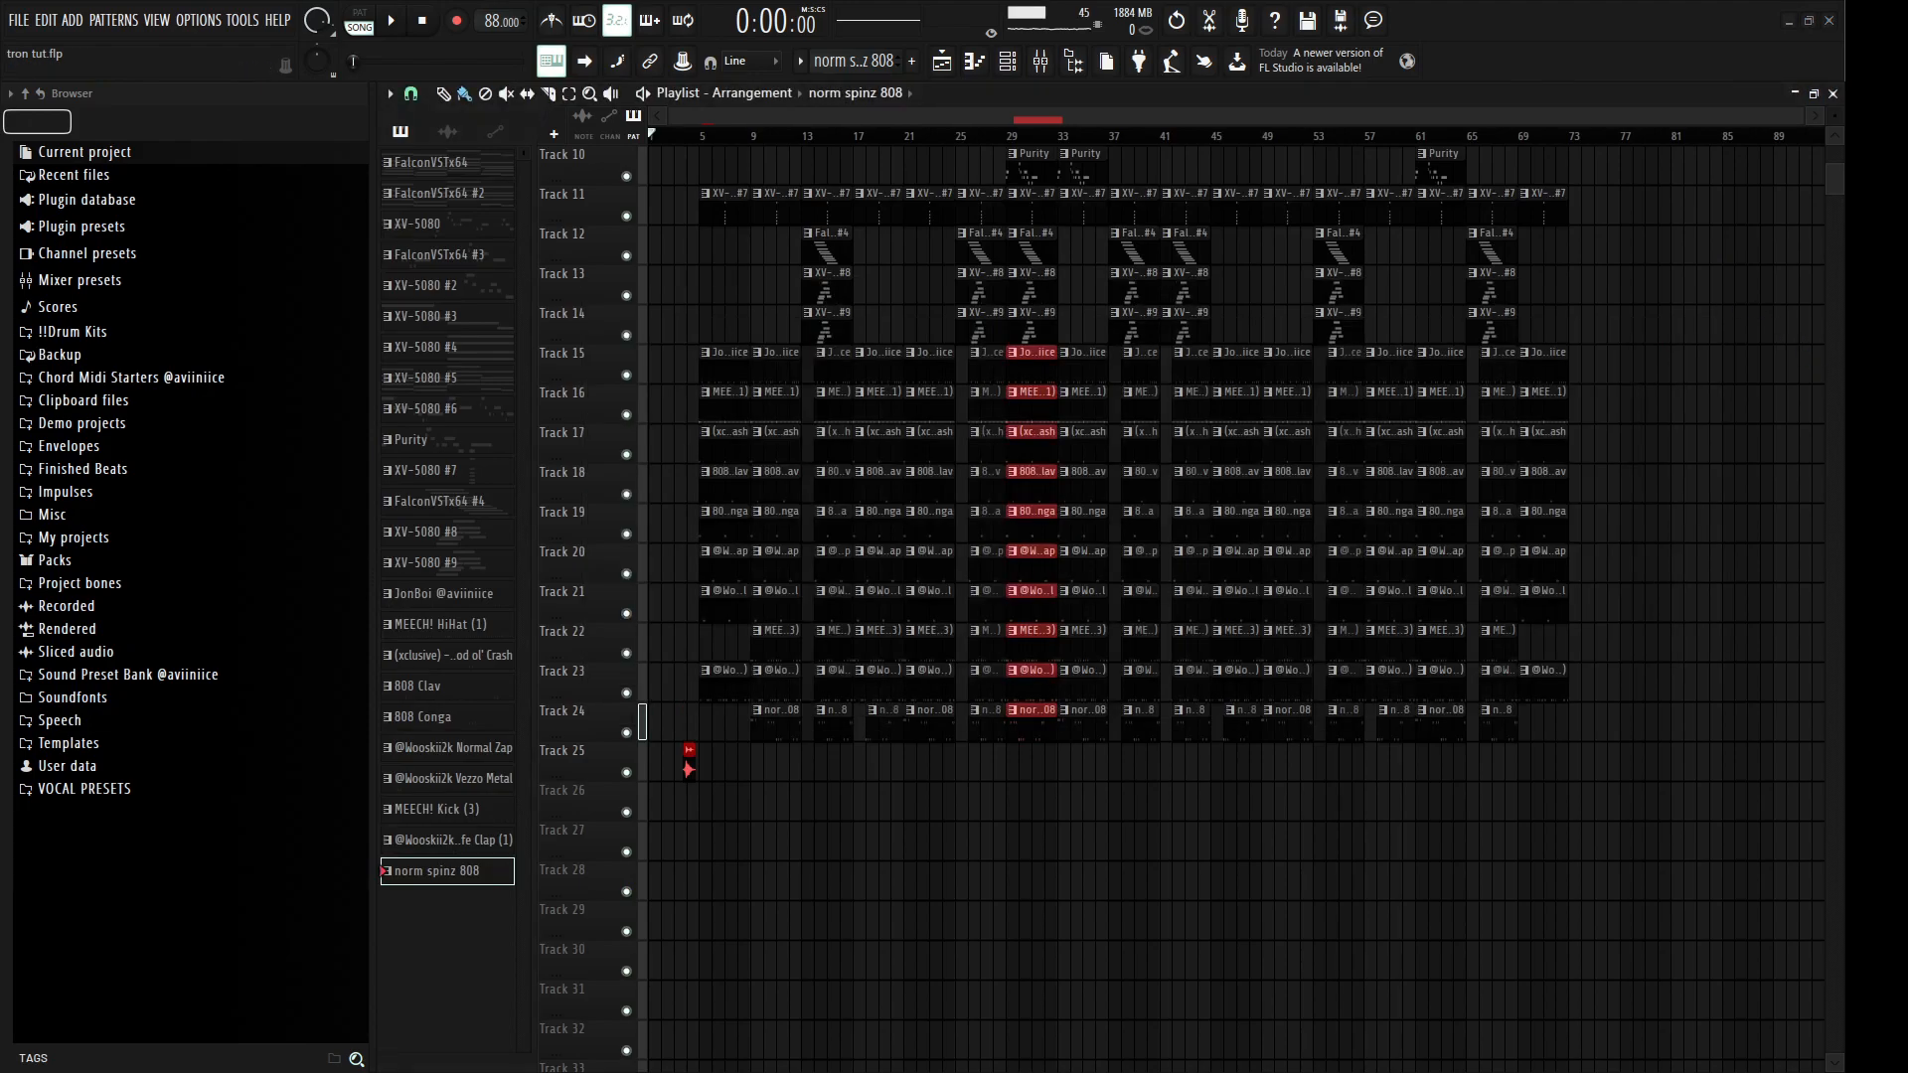